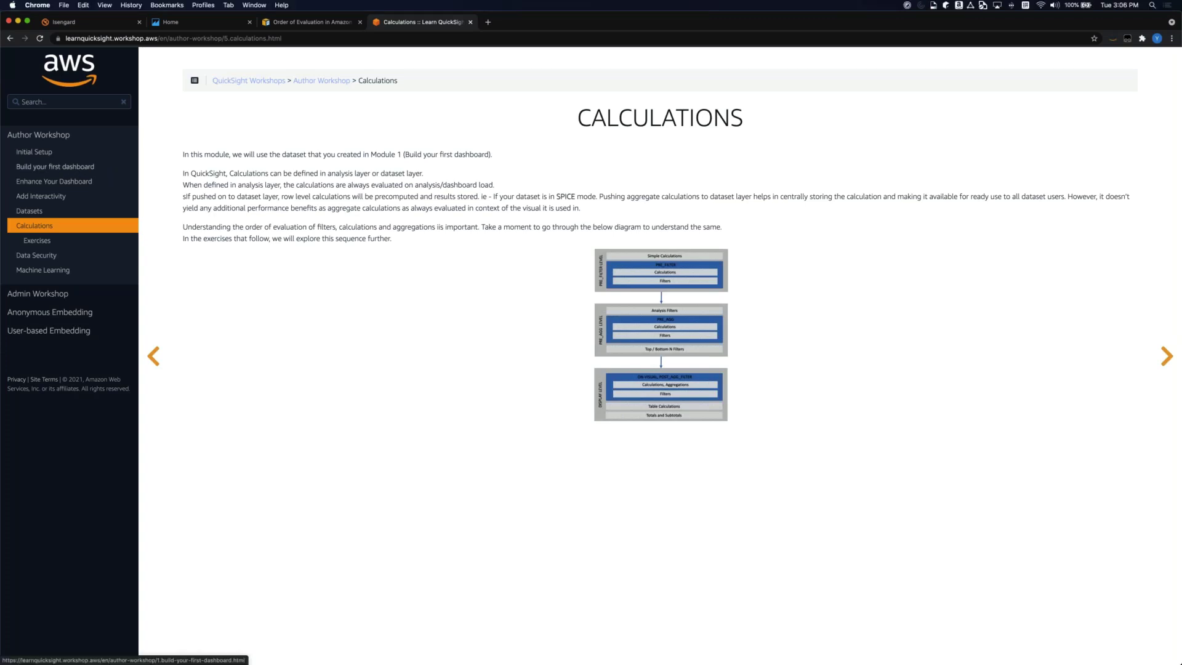
- Open the exercises of the Build your first dashboard module, copy the page's address and download SaaS-Sales.csv
left_click(56, 166)
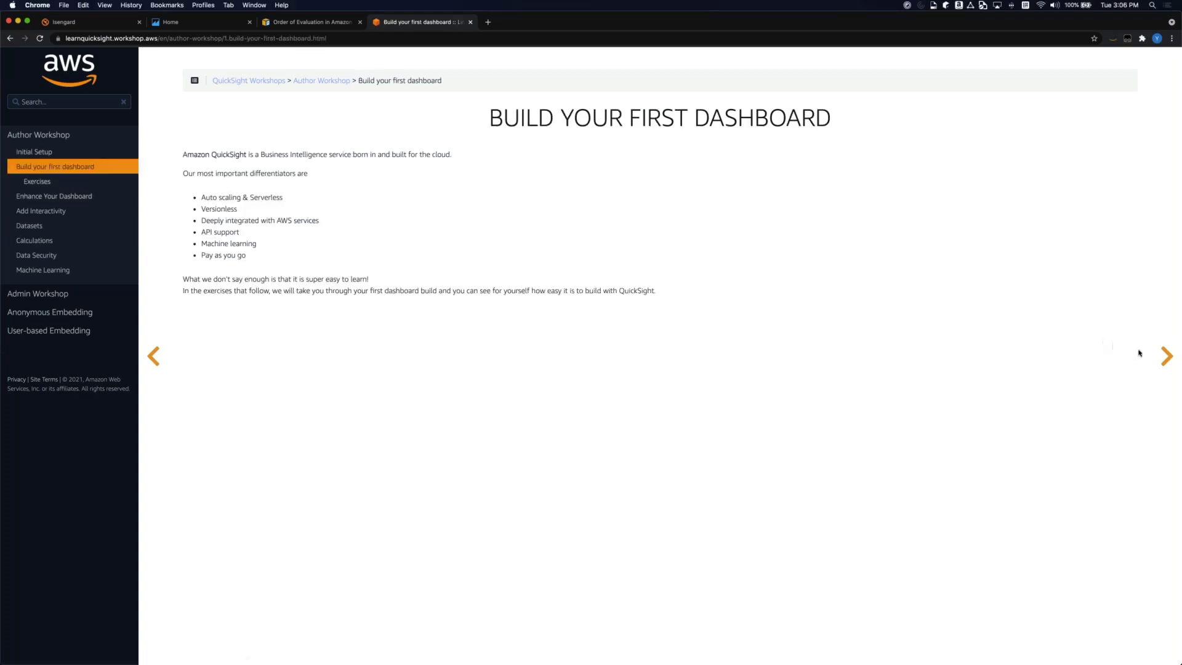
left_click(1163, 357)
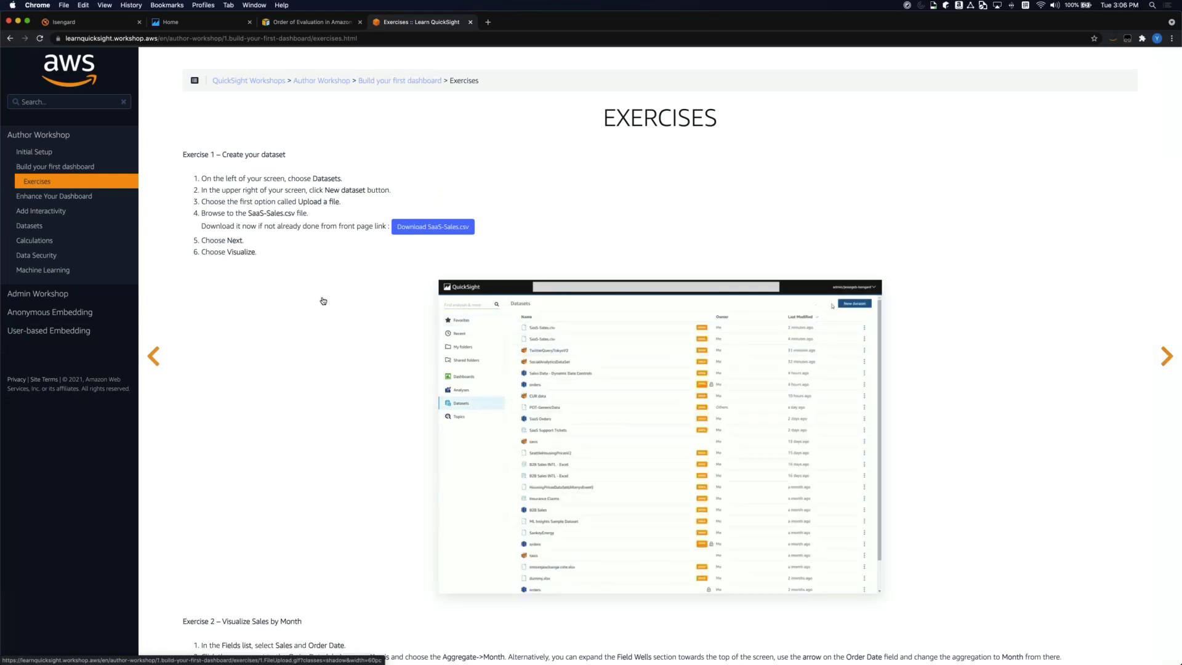
left_click(369, 38)
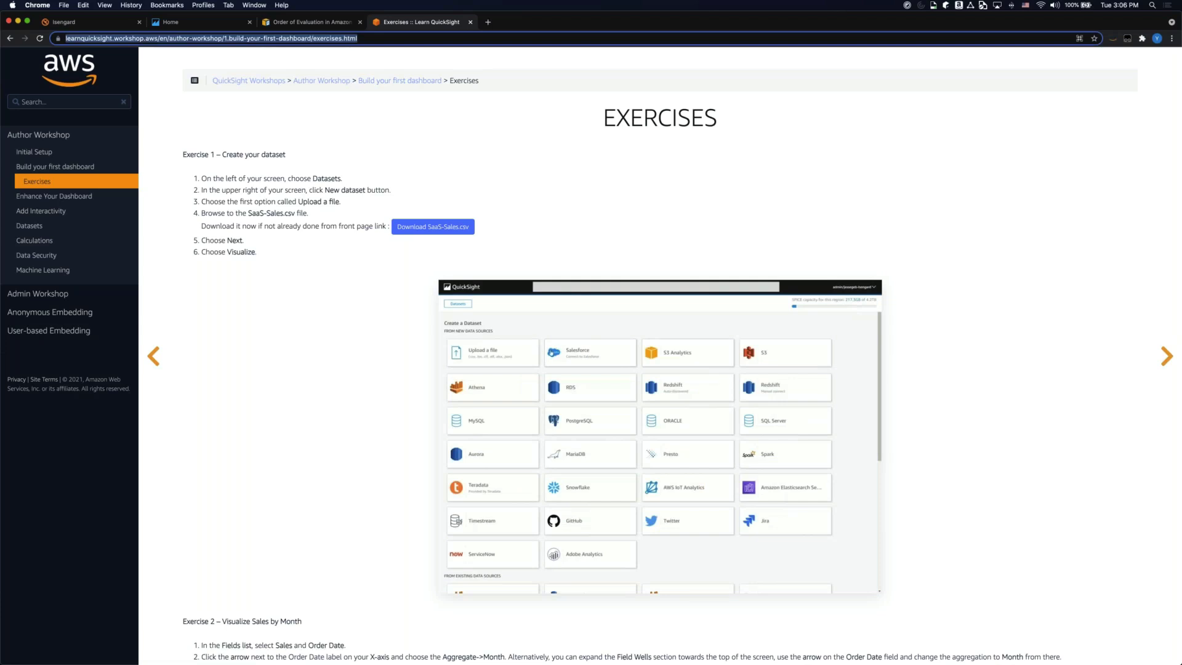
right_click(305, 39)
left_click(403, 90)
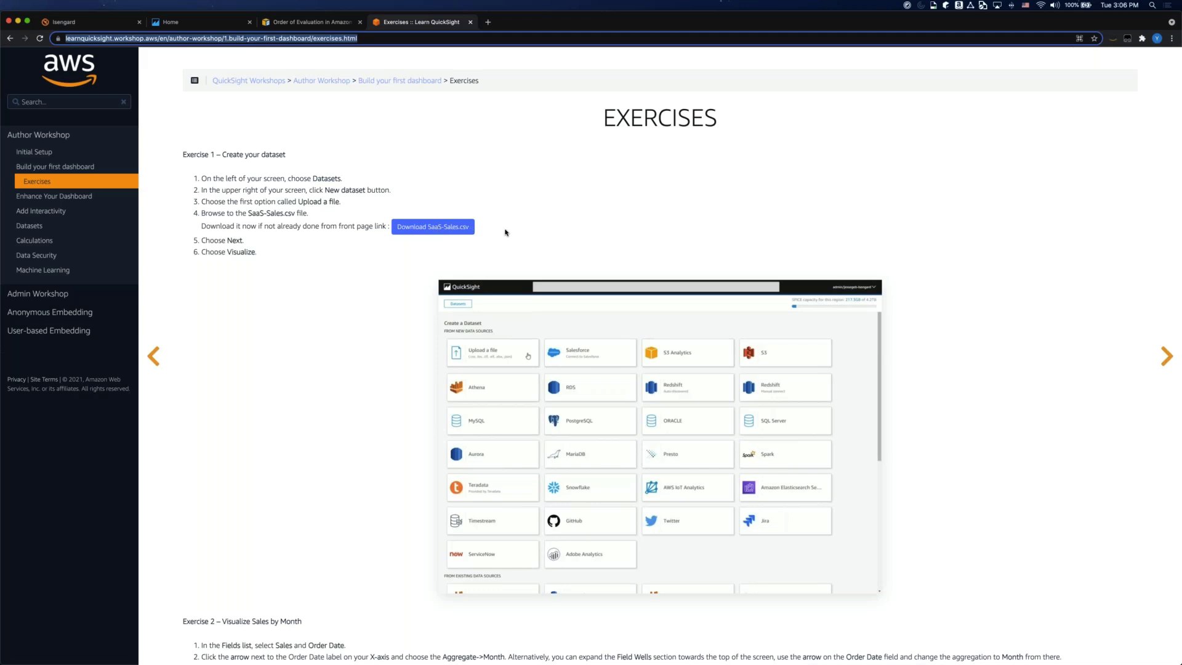
left_click(443, 227)
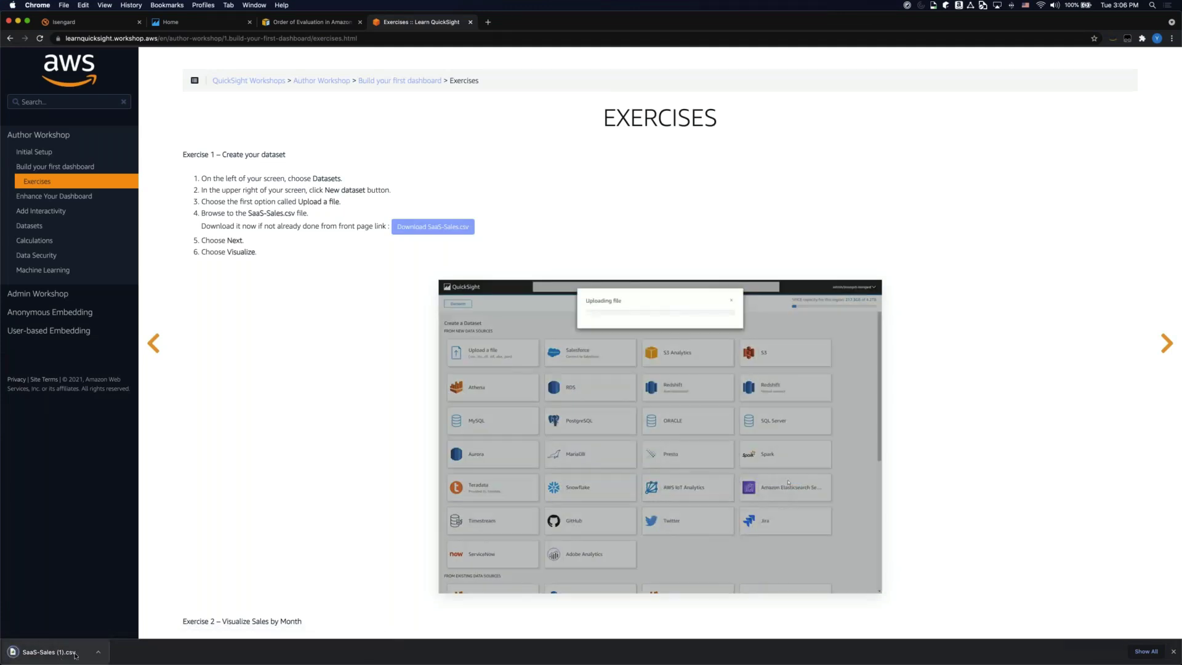
- Switch to QuickSight and start a new dataset by uploading SaaS-Sales.csv from the Downloads folder
key("super+2")
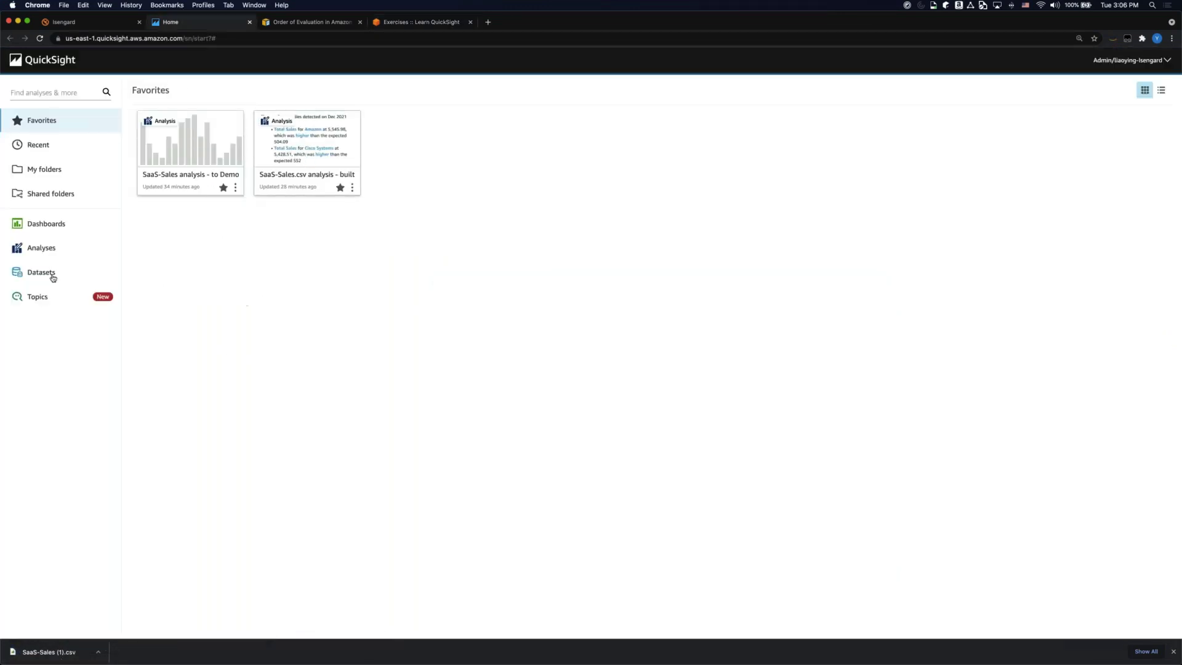
left_click(21, 273)
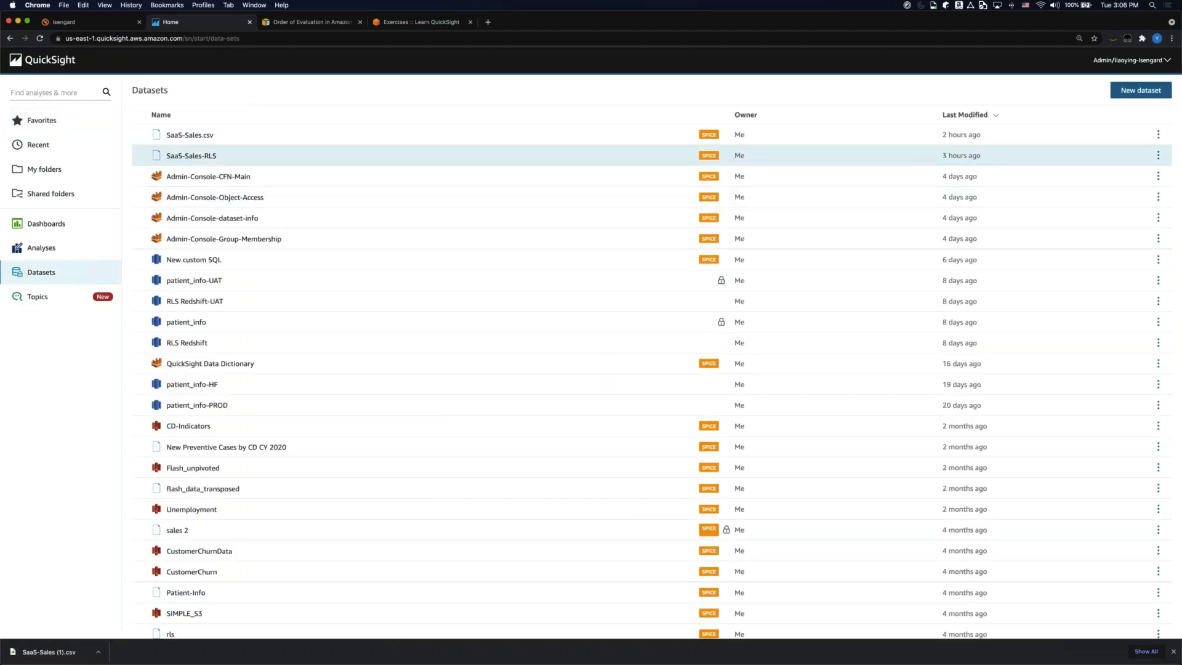
left_click(1135, 92)
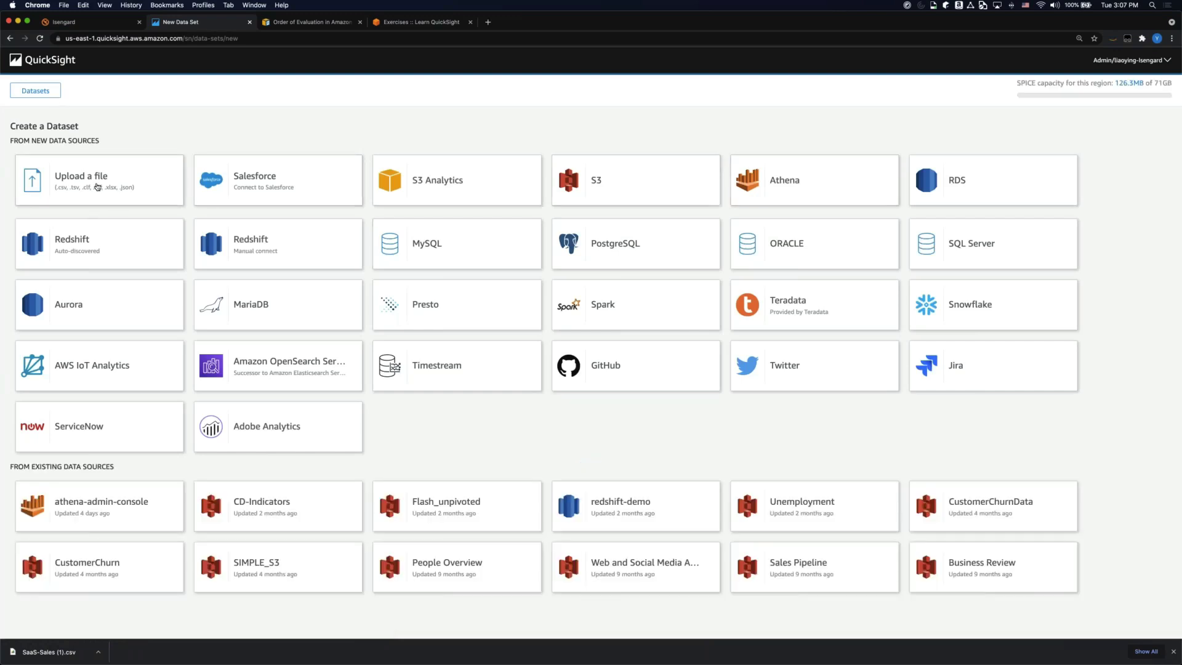
left_click(135, 187)
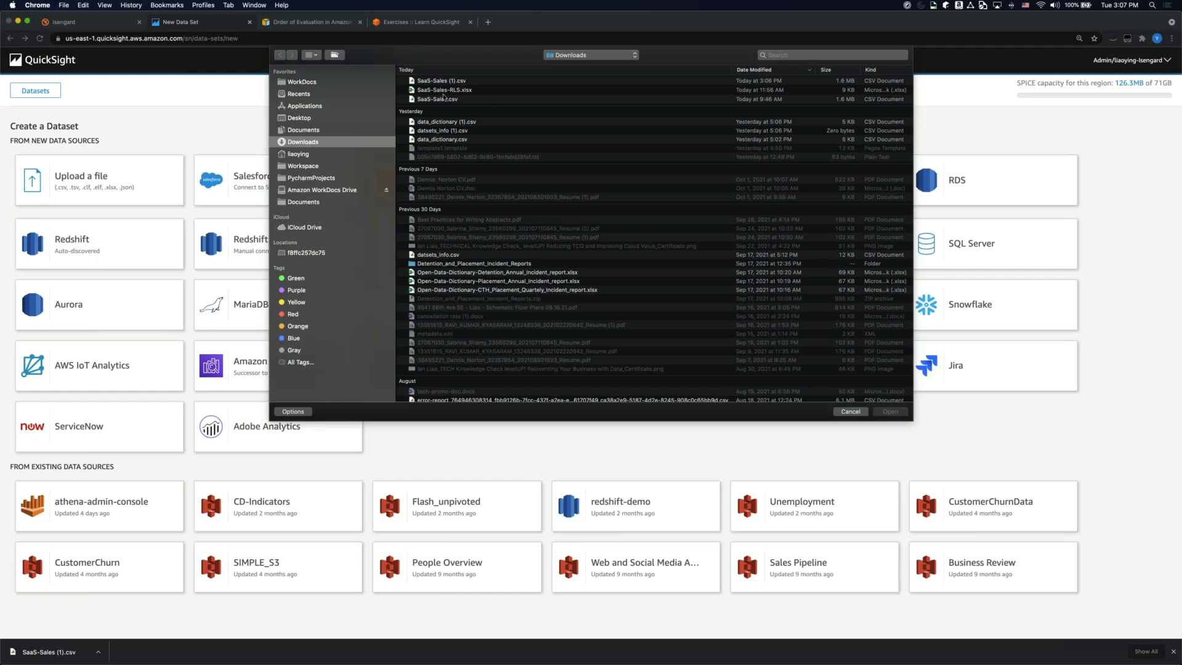
left_click(454, 81)
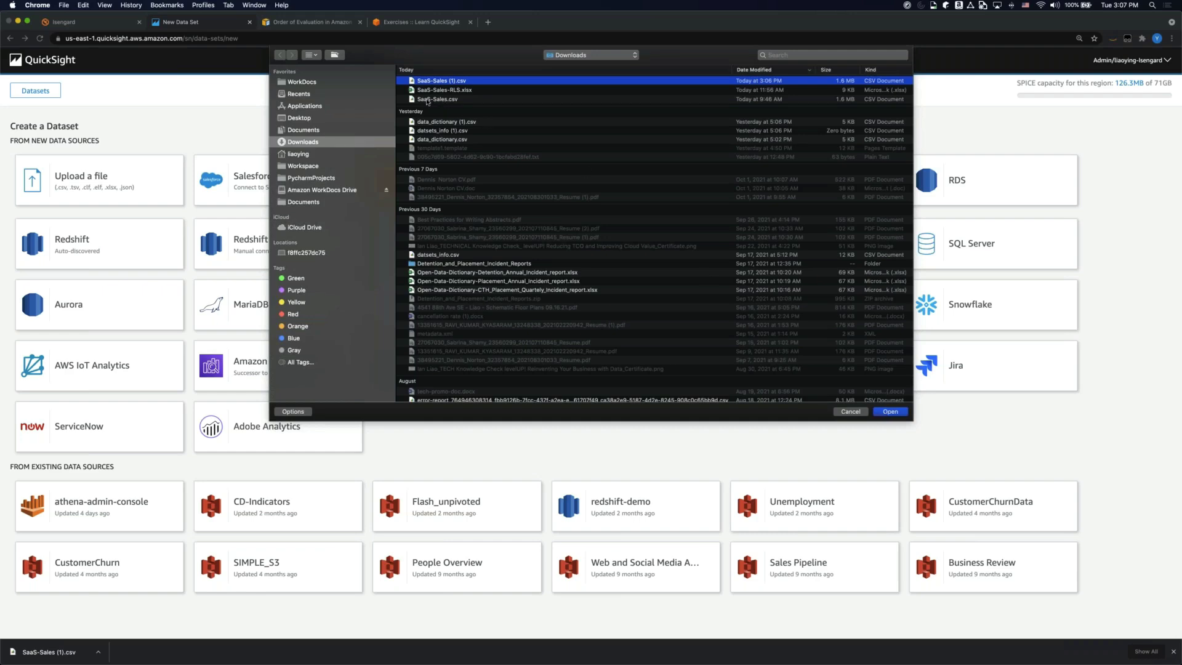
left_click(444, 101)
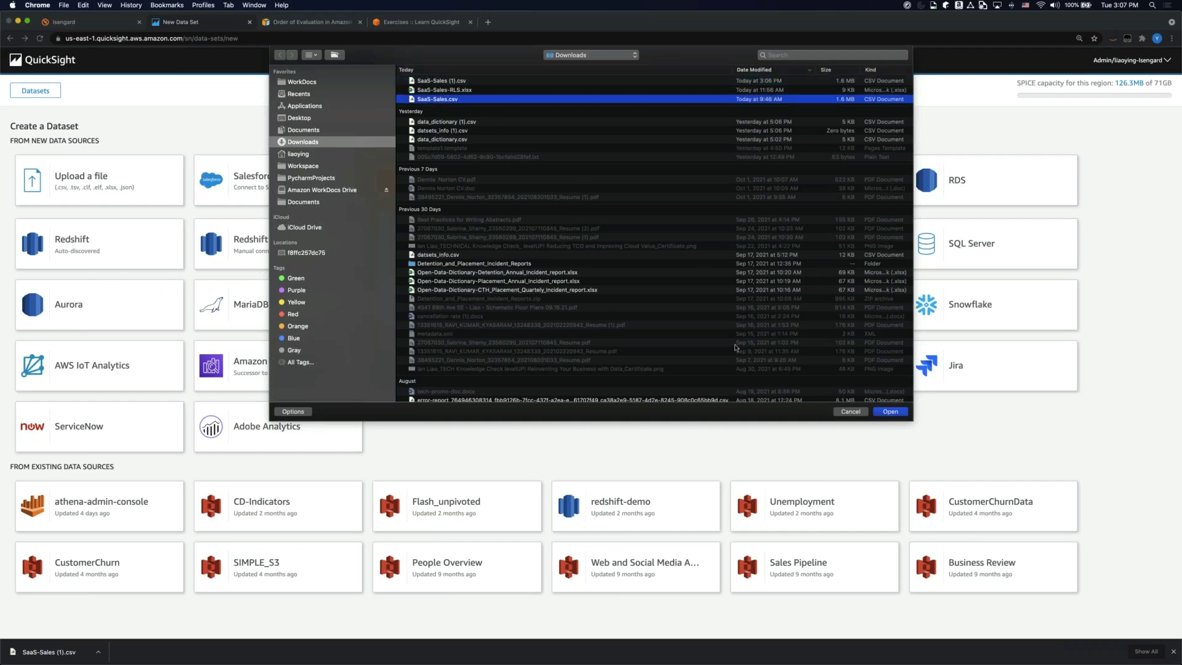
left_click(891, 411)
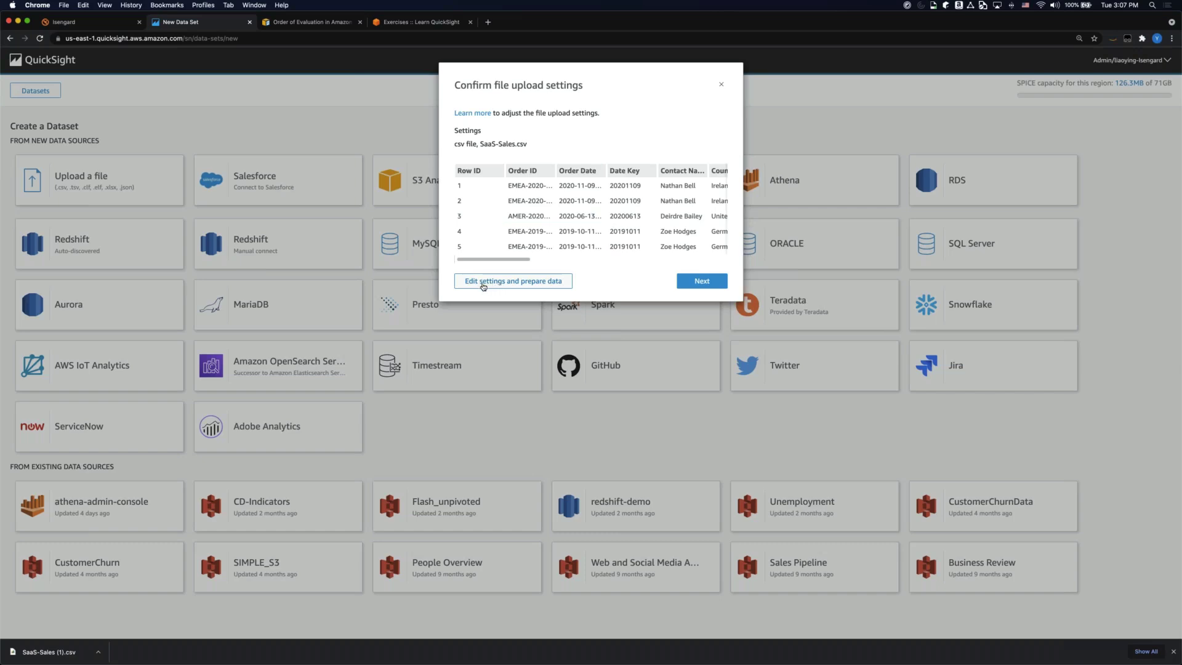
- Open the uploaded file for data preparation, save and publish it as the SaaS-Sales dataset, and create an analysis from it
left_click(529, 285)
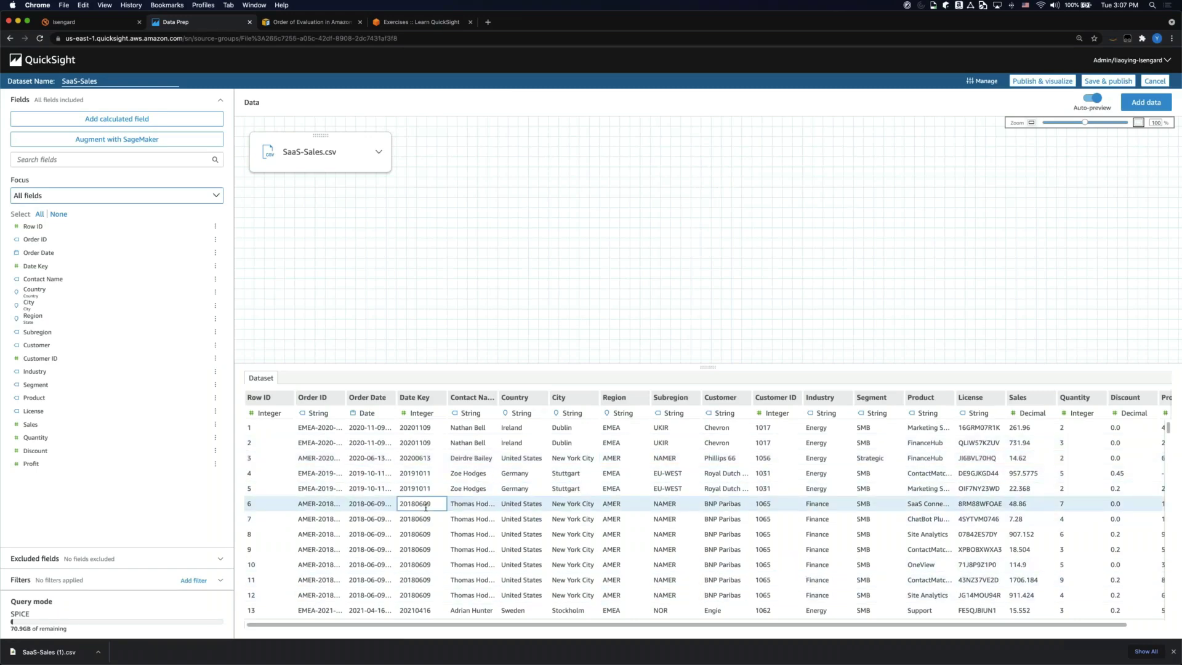
left_click(1103, 83)
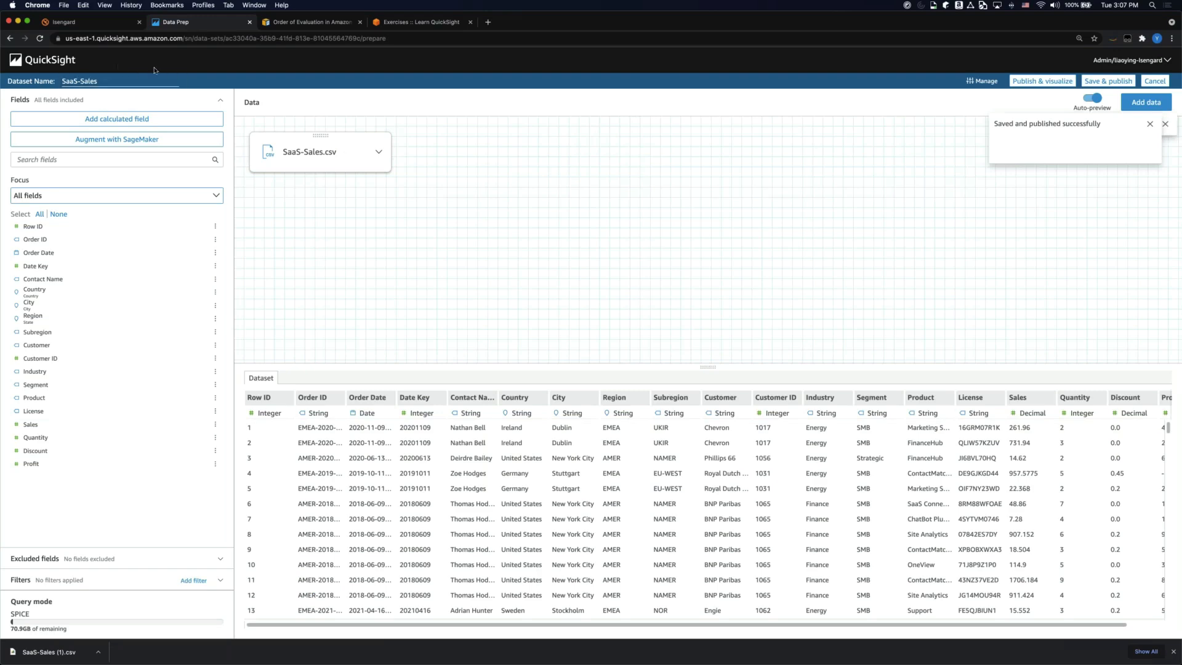
left_click(45, 64)
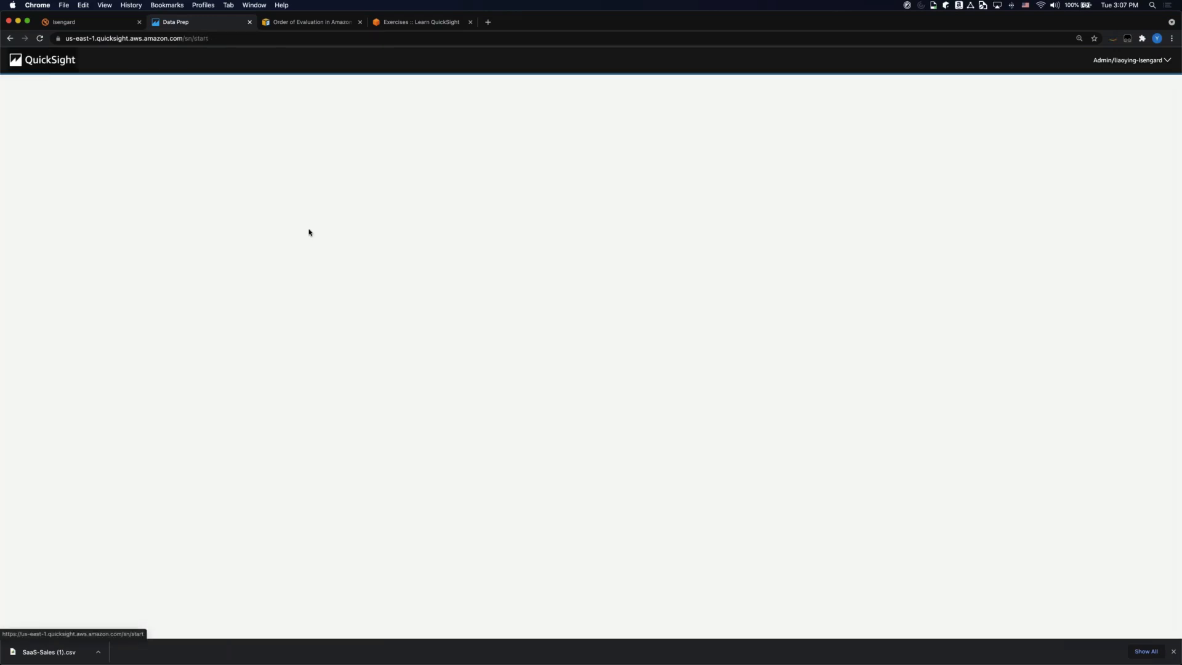
left_click(39, 270)
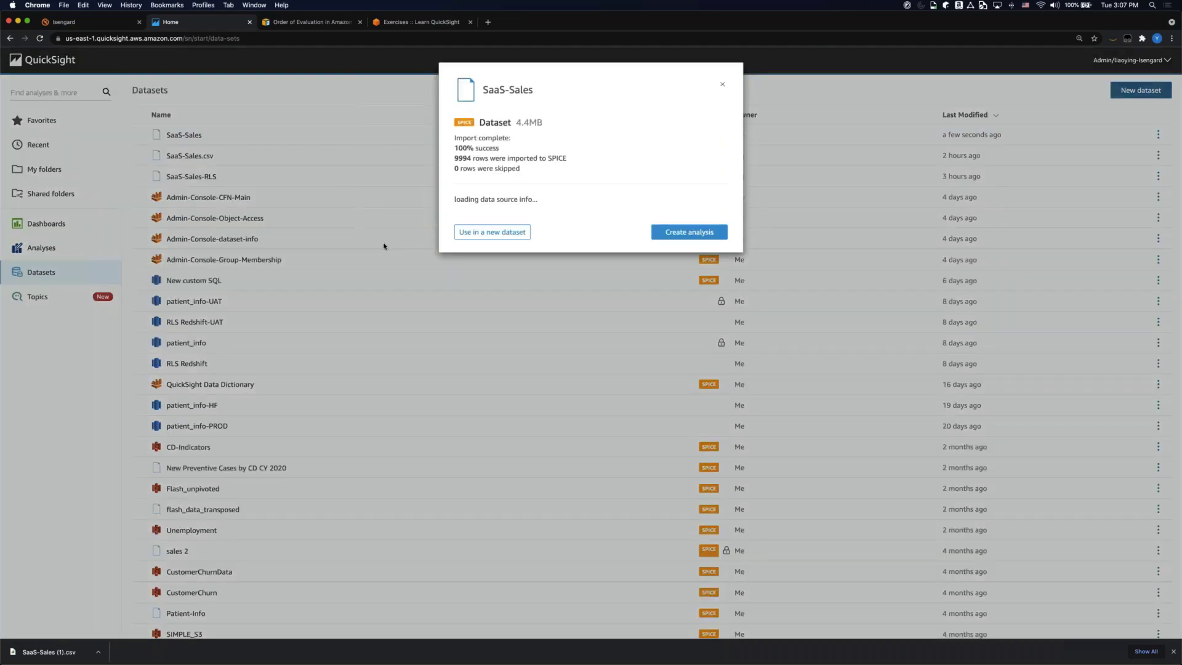
left_click(687, 256)
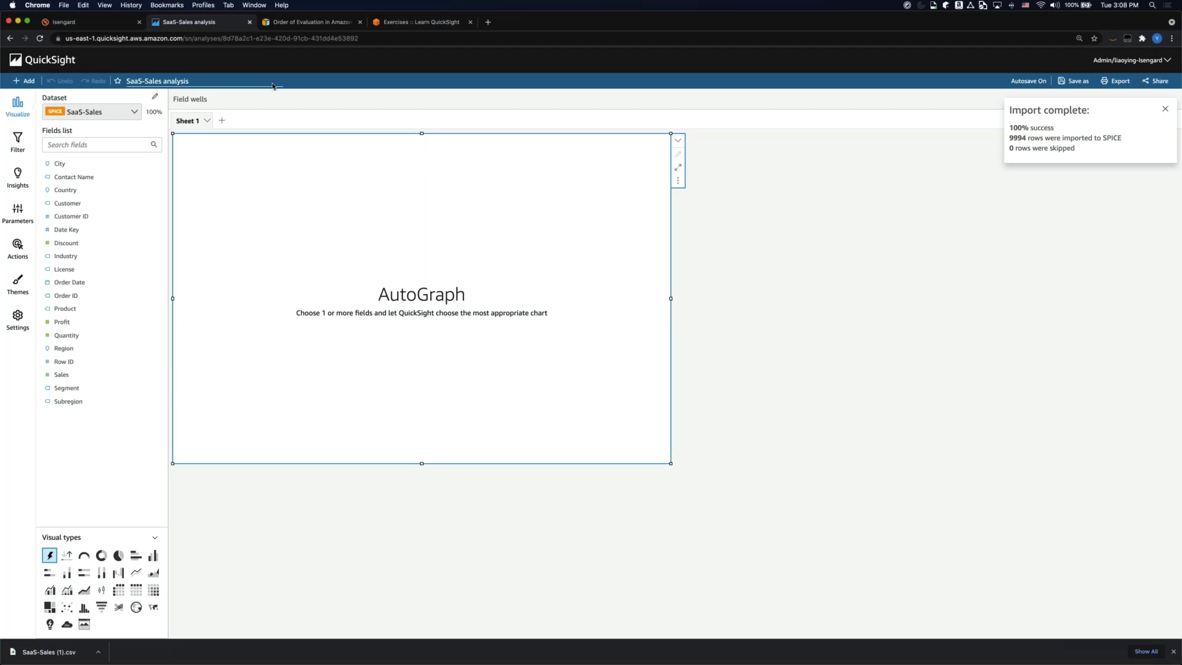
- Open the favorite analysis "SaaS-Sales analysis - to Demo" and dismiss the import notification
left_click(53, 64)
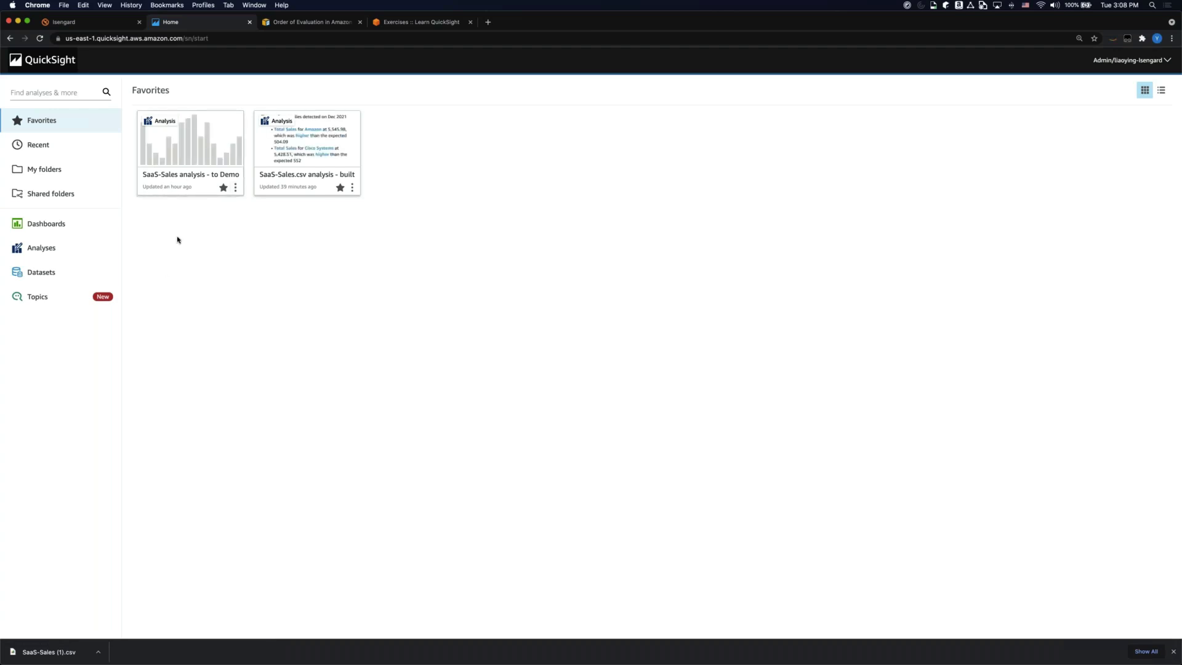
left_click(182, 154)
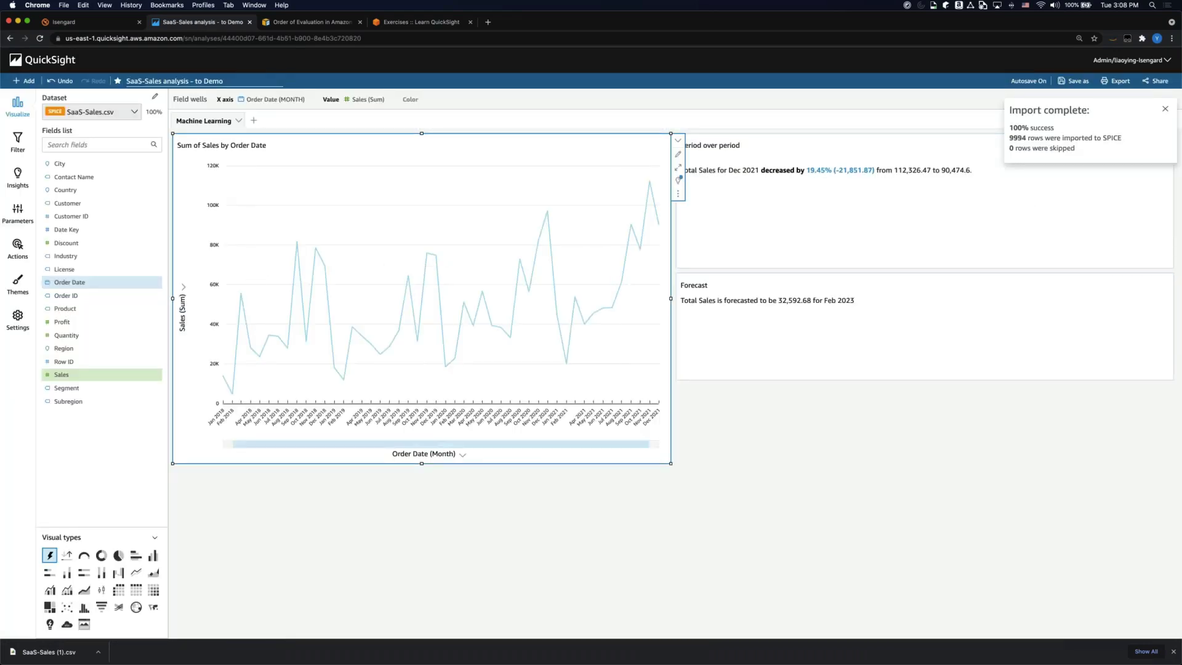
left_click(1165, 109)
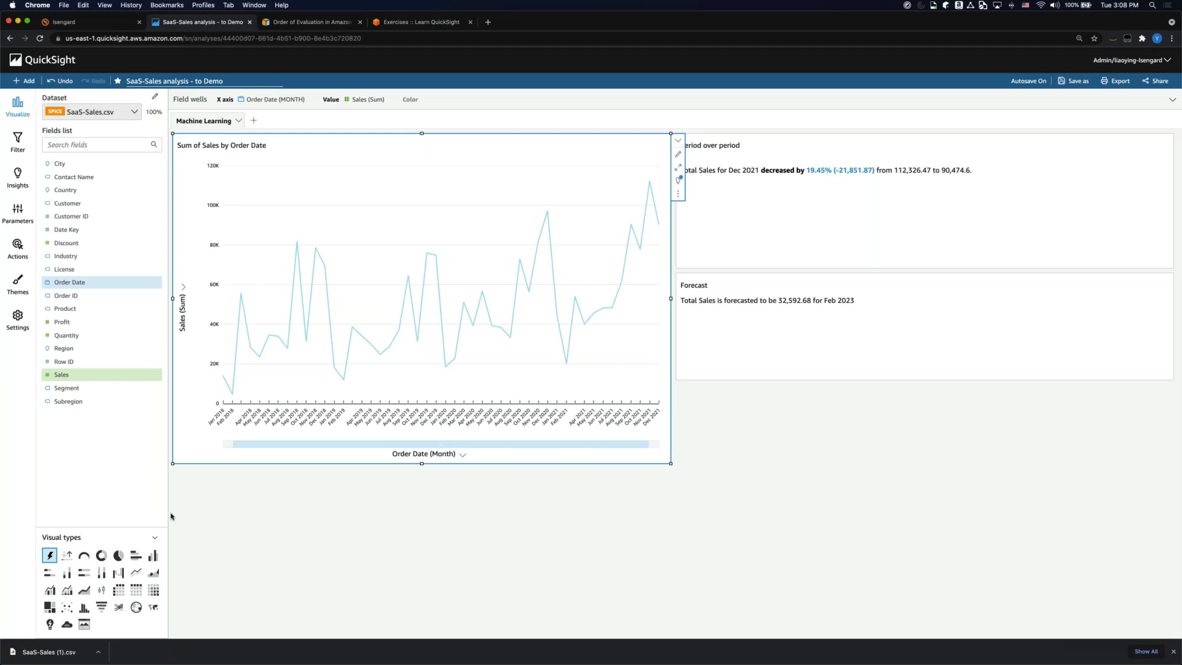
- Set the Sum of Sales by Order Date visual to a line chart and add its suggested month-over-month change insight to the sheet
left_click(136, 572)
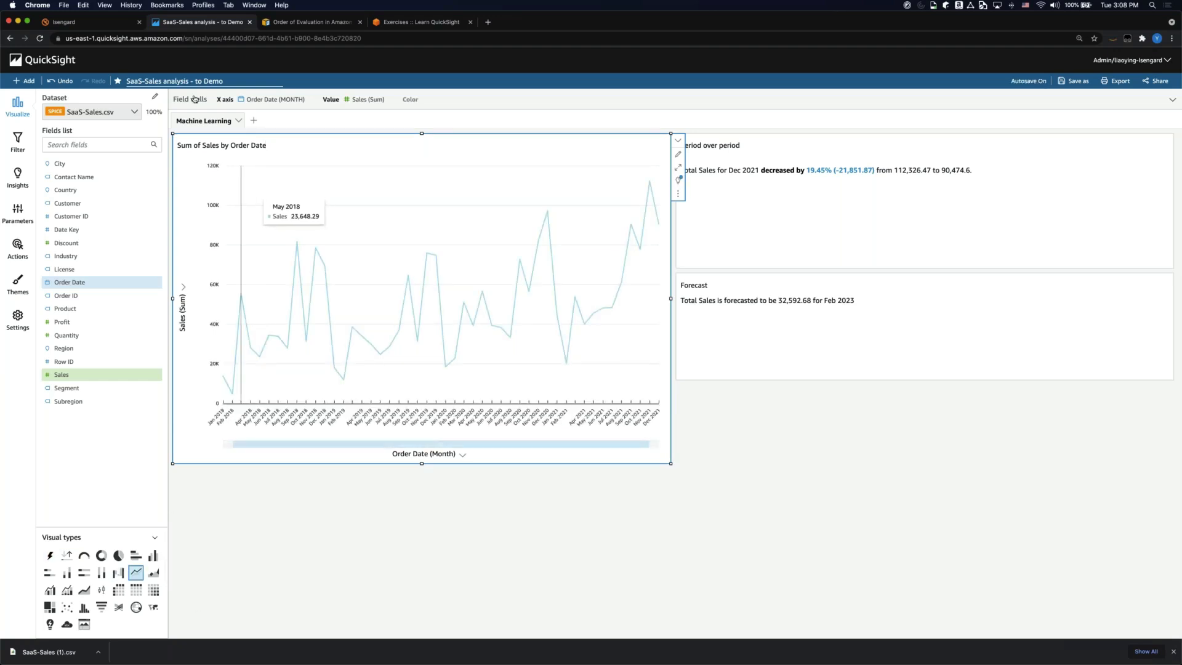
left_click(271, 99)
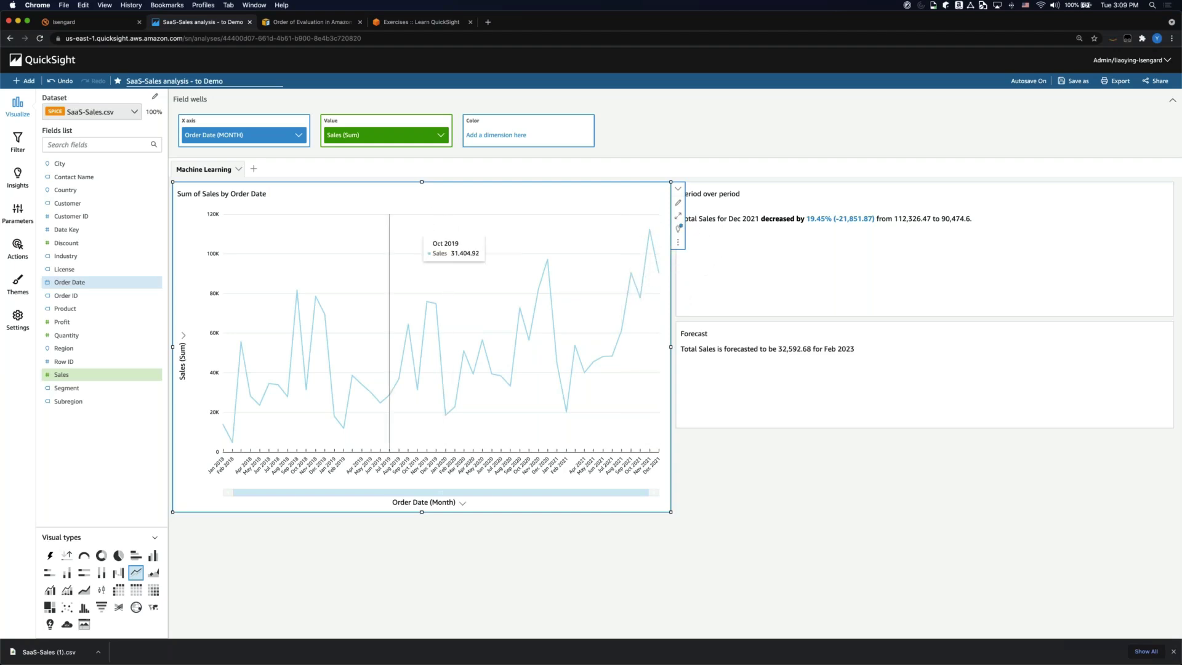
left_click(20, 191)
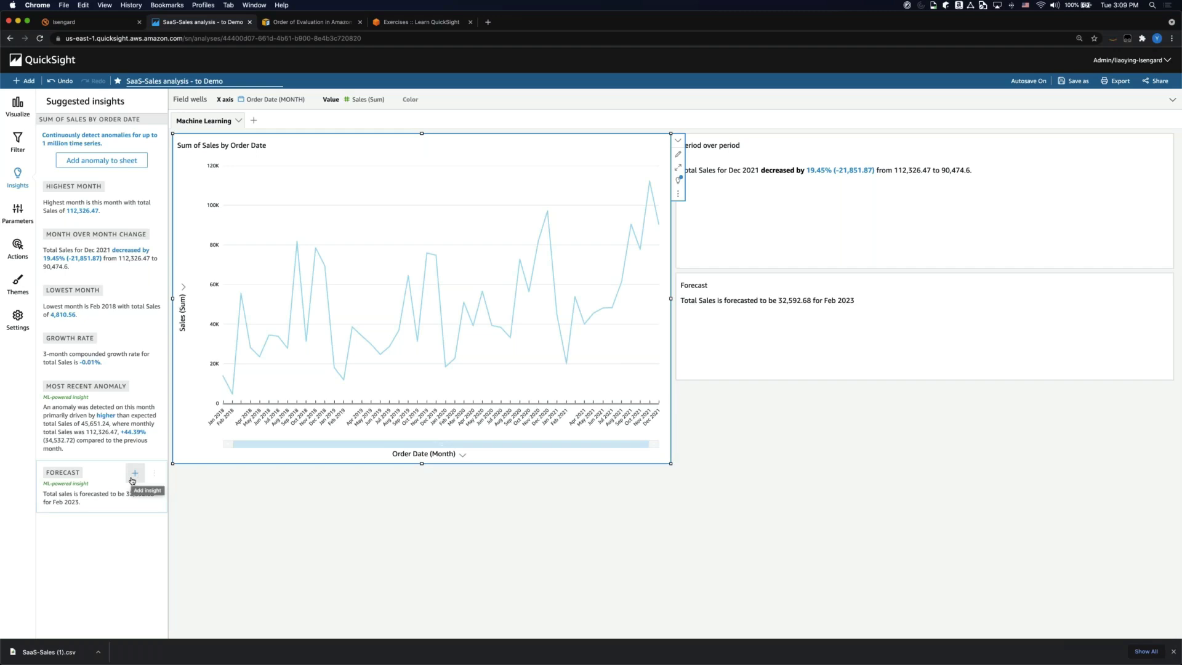
left_click(136, 234)
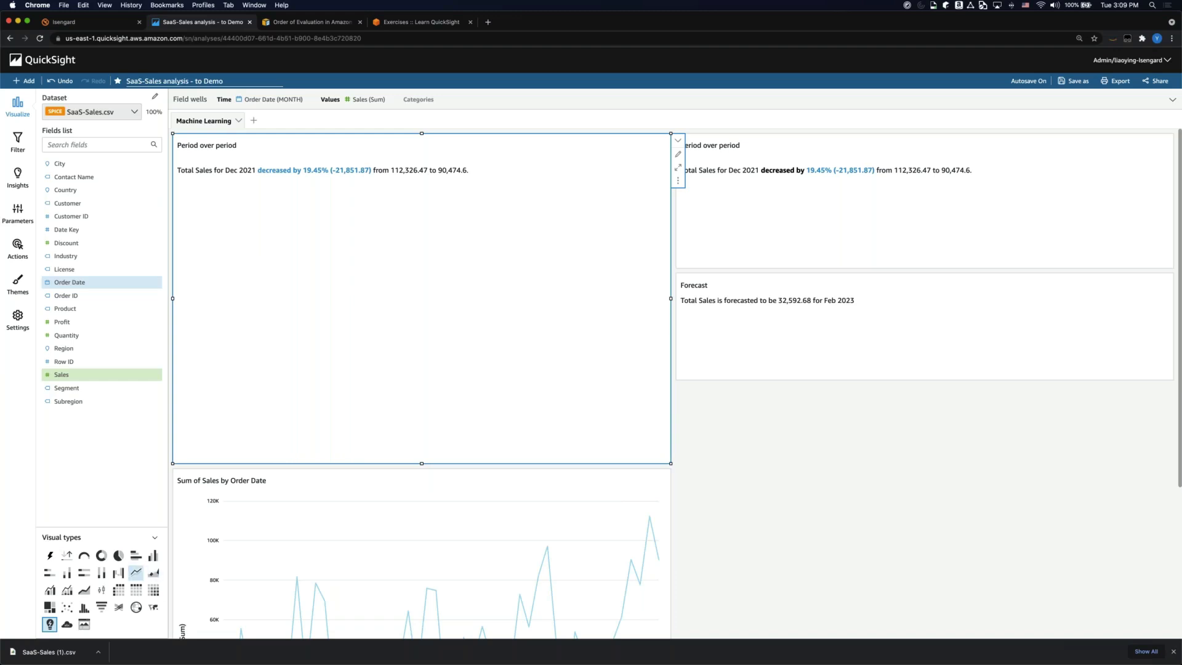
- Add the suggested forecast insight for the Sum of Sales by Order Date chart to the sheet
left_click(332, 493)
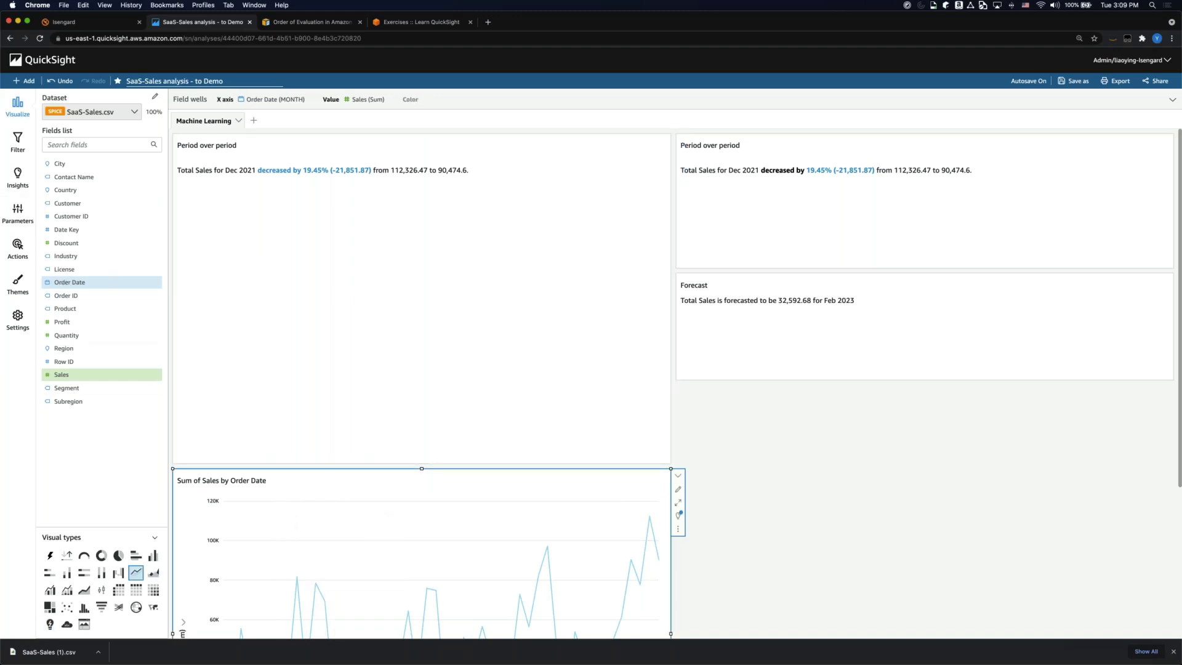
left_click(17, 213)
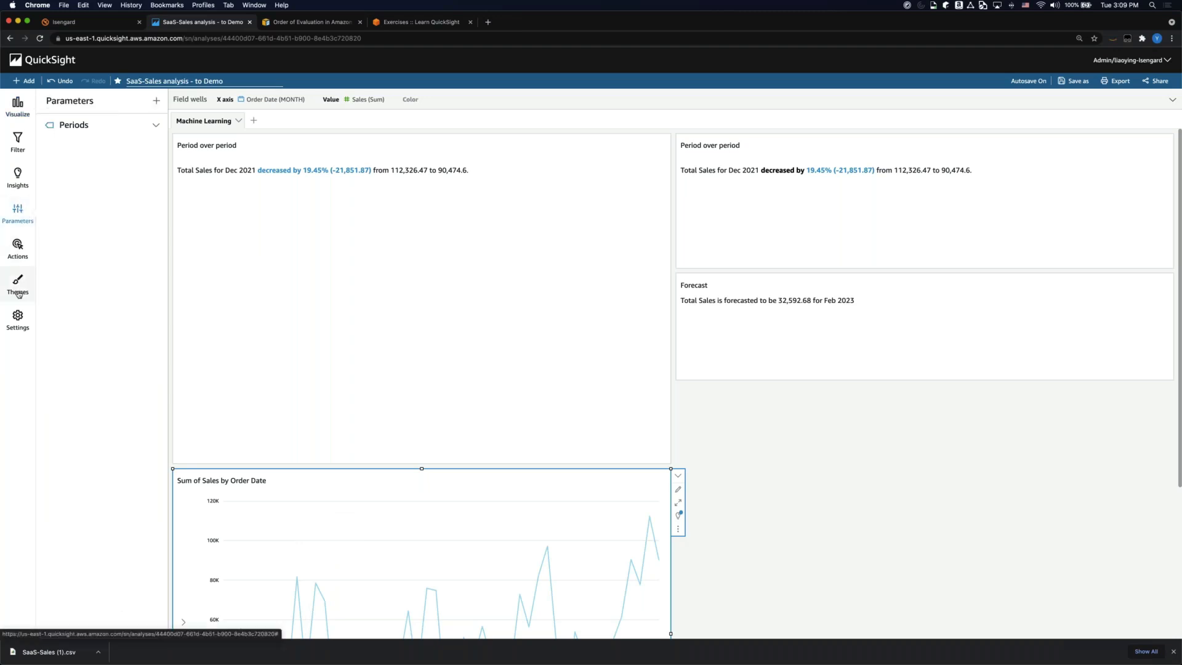
left_click(17, 178)
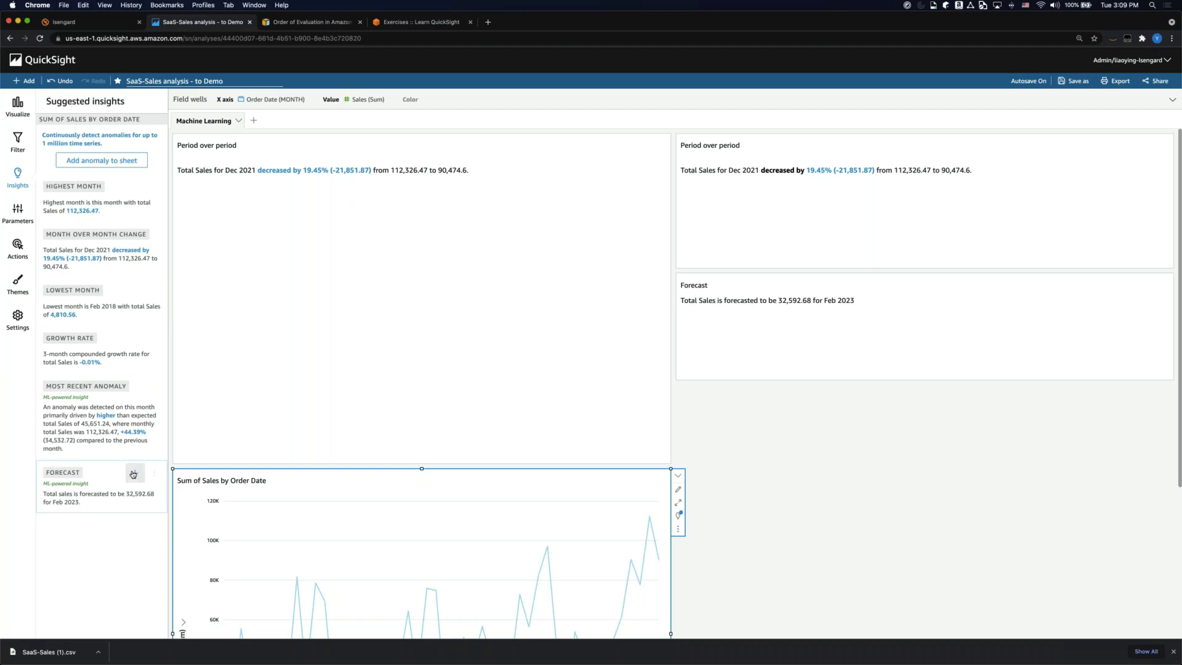
left_click(133, 474)
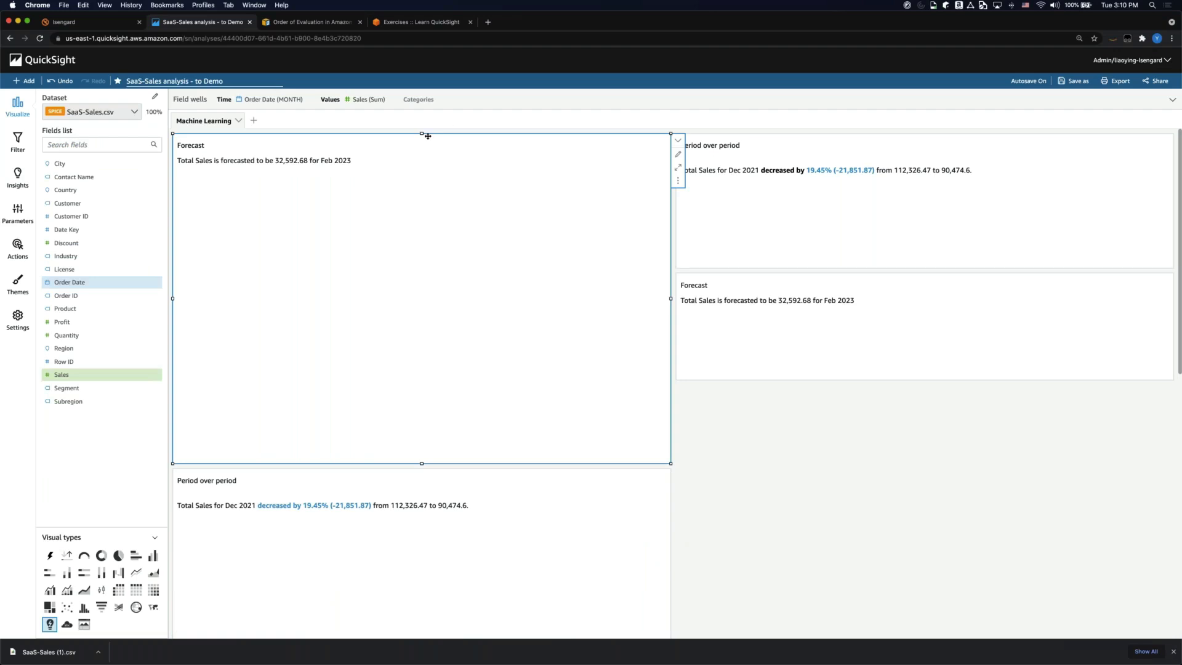
- Move the new Forecast and Period over period insights beside the sales chart, above the existing insights, and reduce each to a short box
left_click_drag(427, 136, 943, 312)
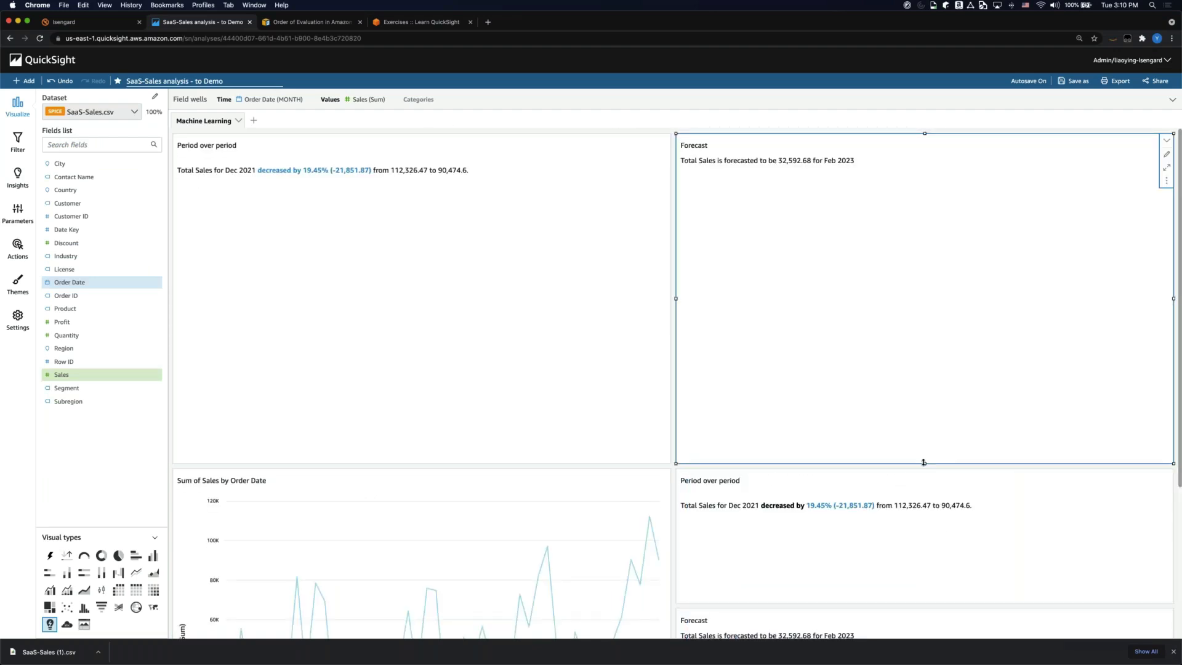
left_click_drag(923, 462, 900, 188)
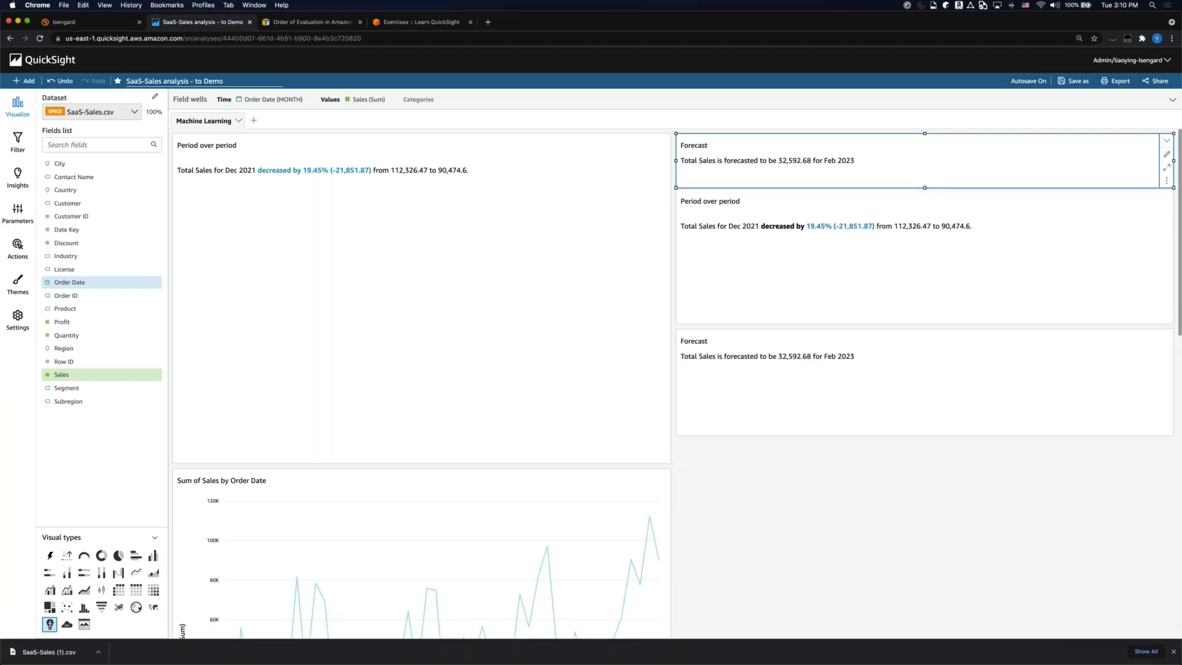
left_click(404, 152)
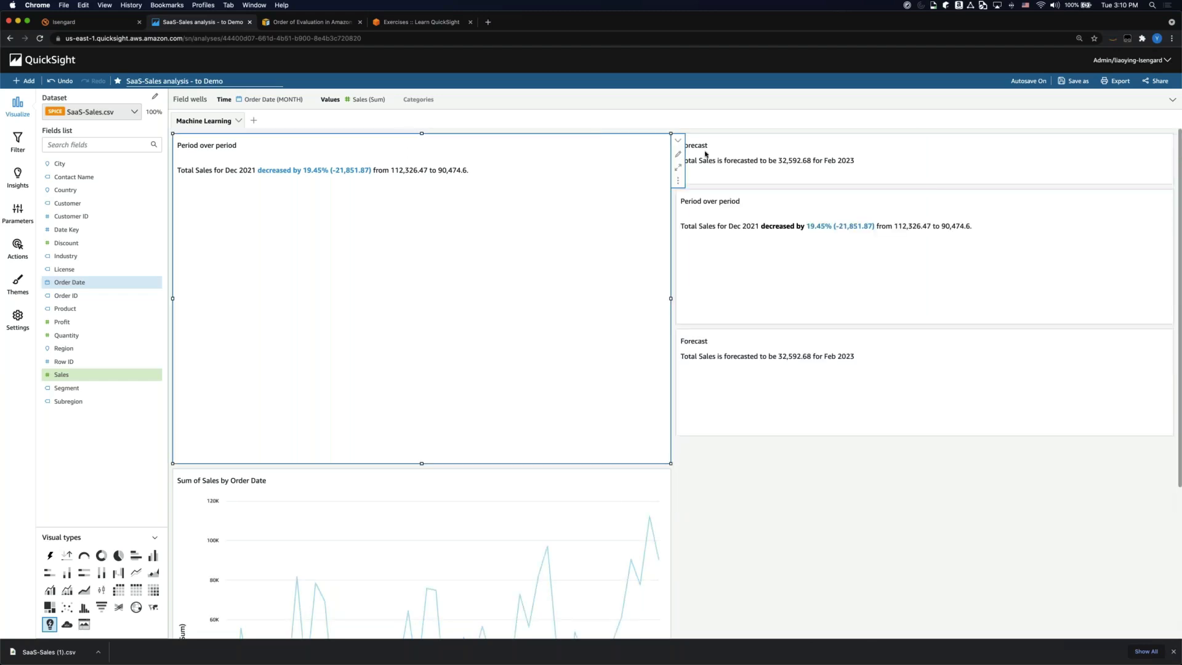
left_click_drag(706, 154, 965, 151)
left_click_drag(925, 464, 908, 184)
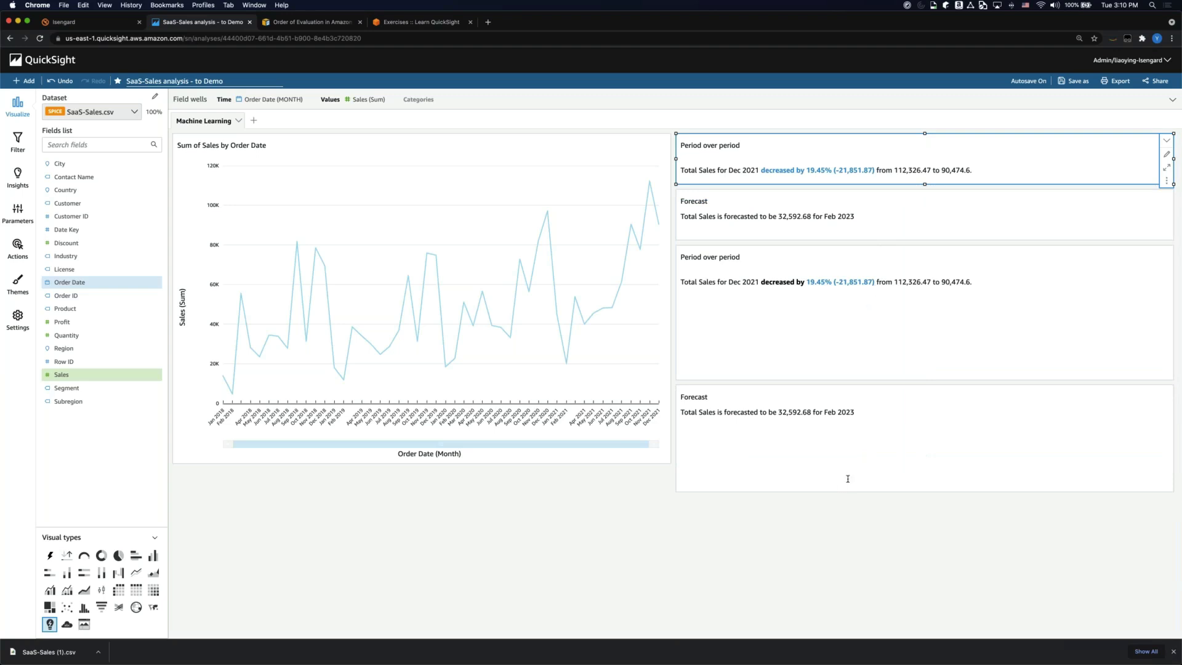
left_click(813, 340)
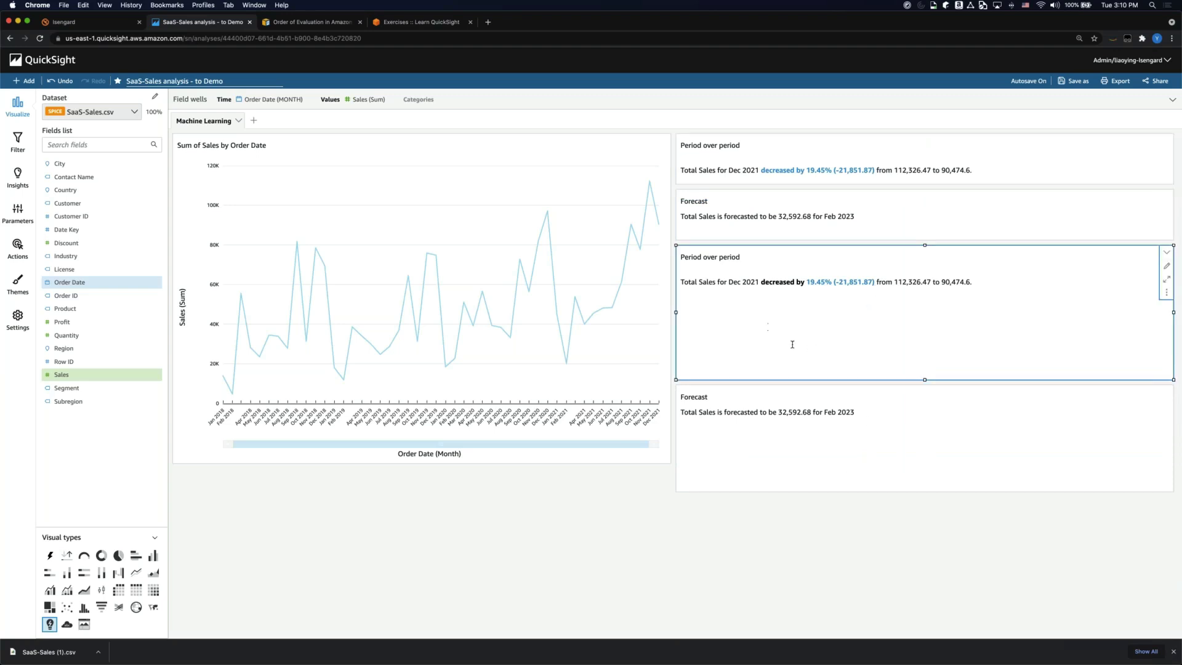
- Switch to the QuickSight workshop guide and open the Calculations page of the Author Workshop
mouse_move(477, 209)
left_click(390, 24)
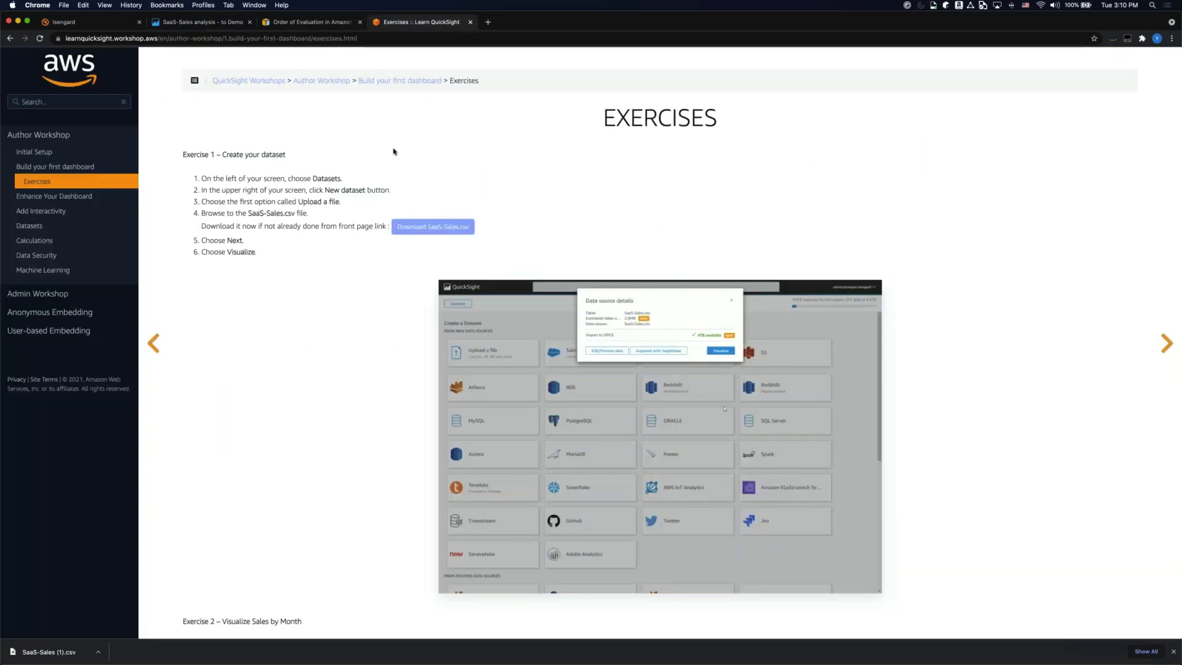
left_click(38, 243)
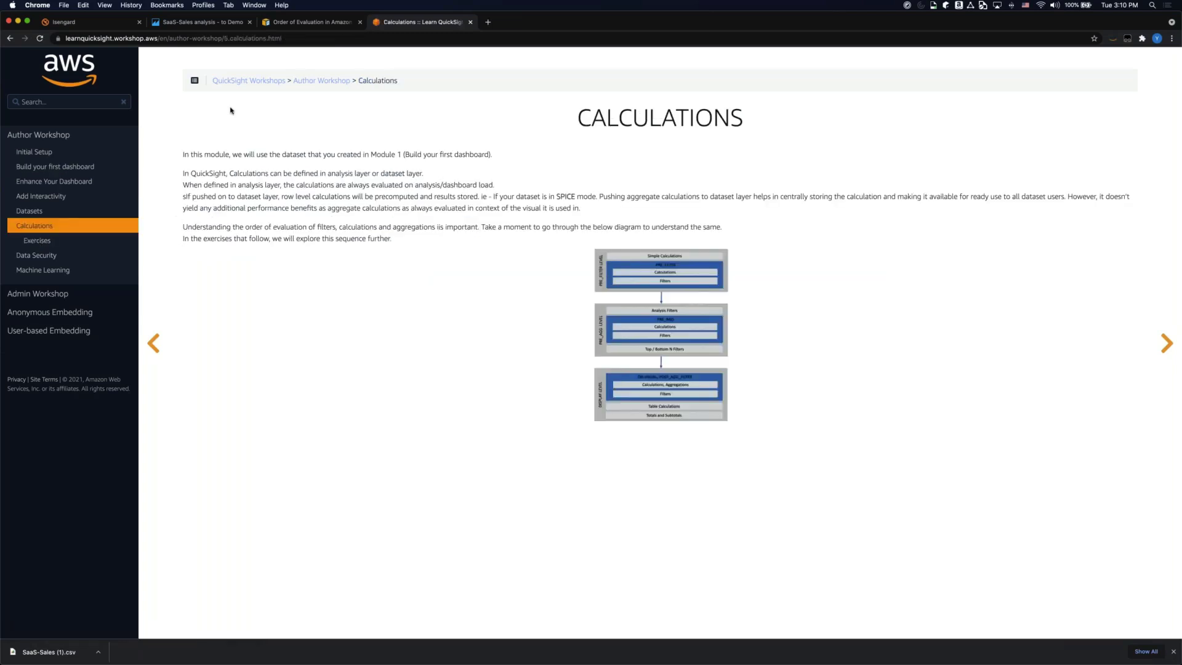
- Copy the web address of the workshop guide's Calculations page
left_click(250, 37)
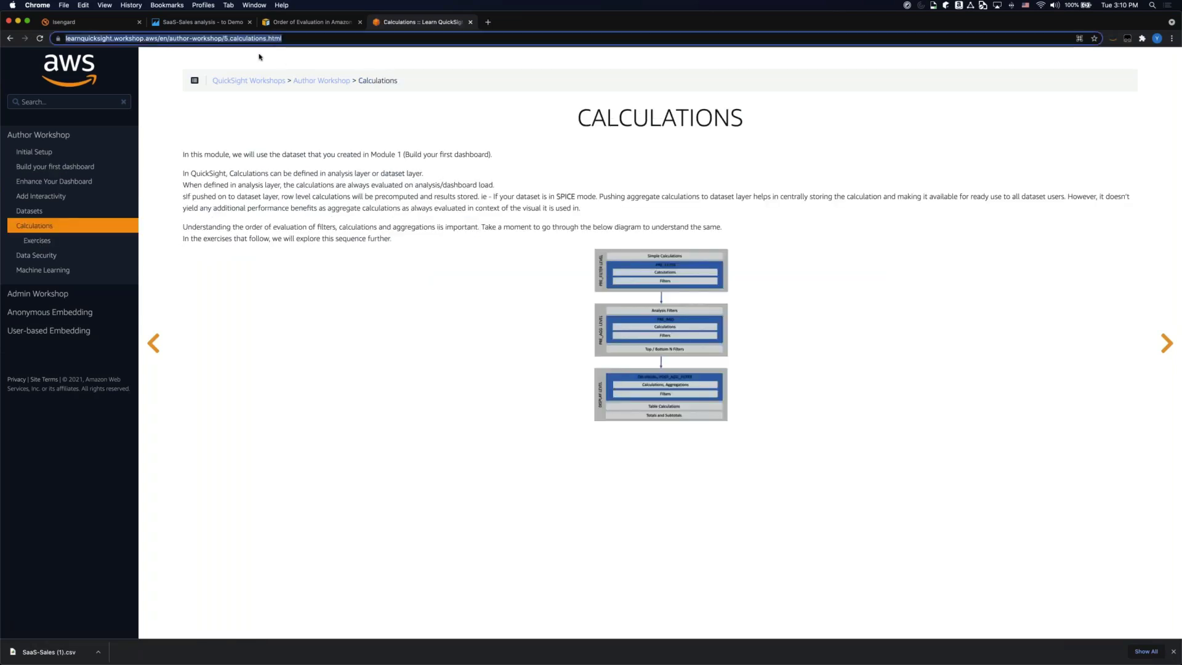
right_click(245, 38)
left_click(285, 94)
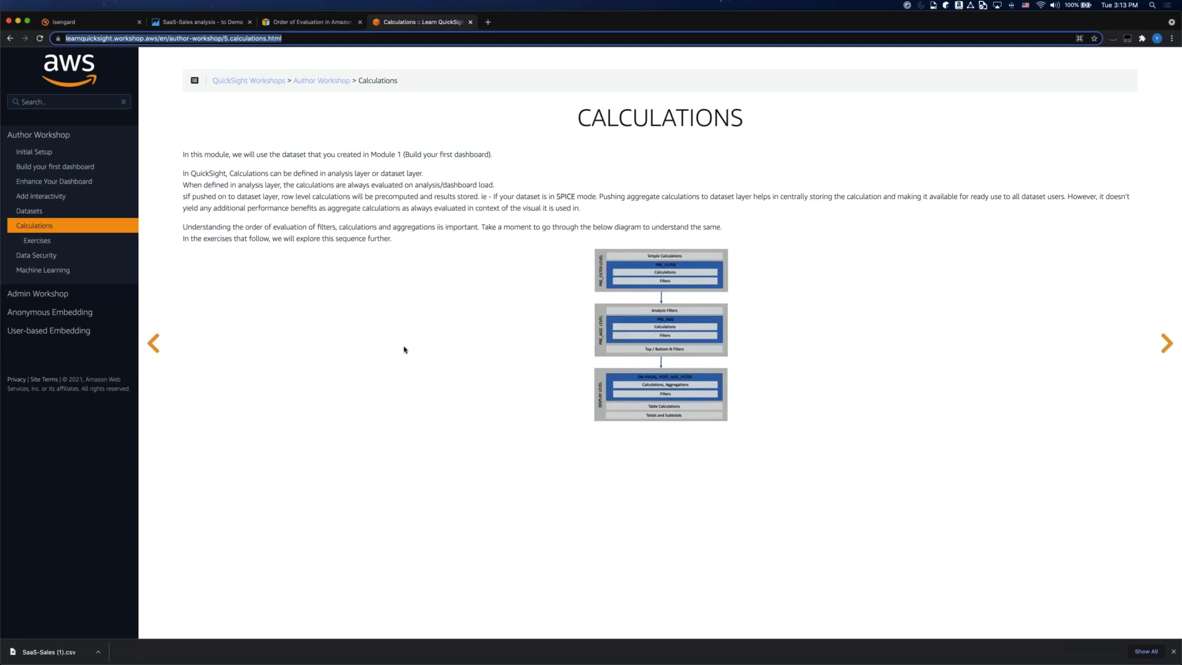
left_click(651, 310)
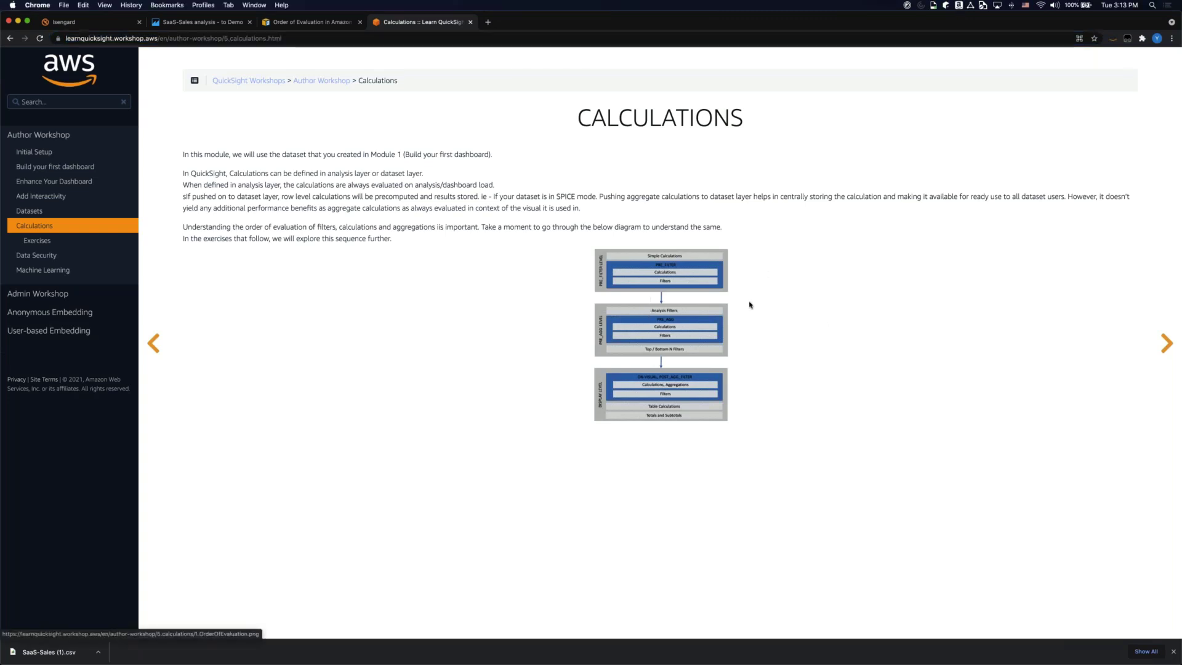
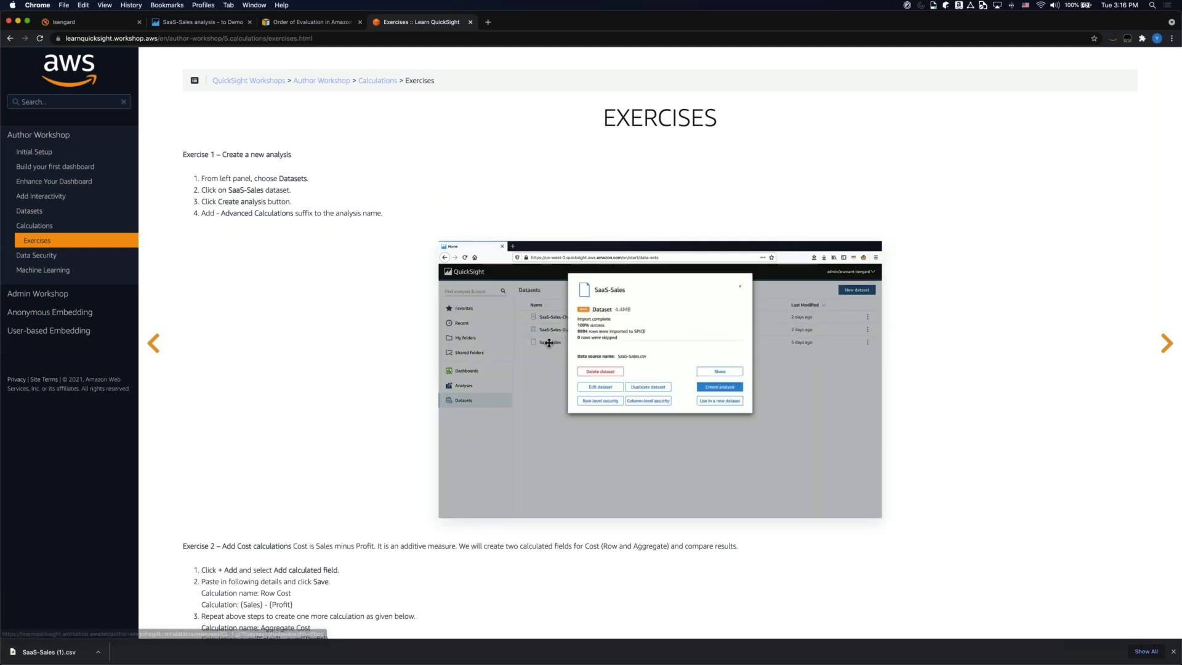
- Switch from the workshop's Exercises page to the SaaS-Sales analysis and add a new sheet named Advanced Calculations
scroll(334, 321, "down", 1)
scroll(334, 321, "down", 1)
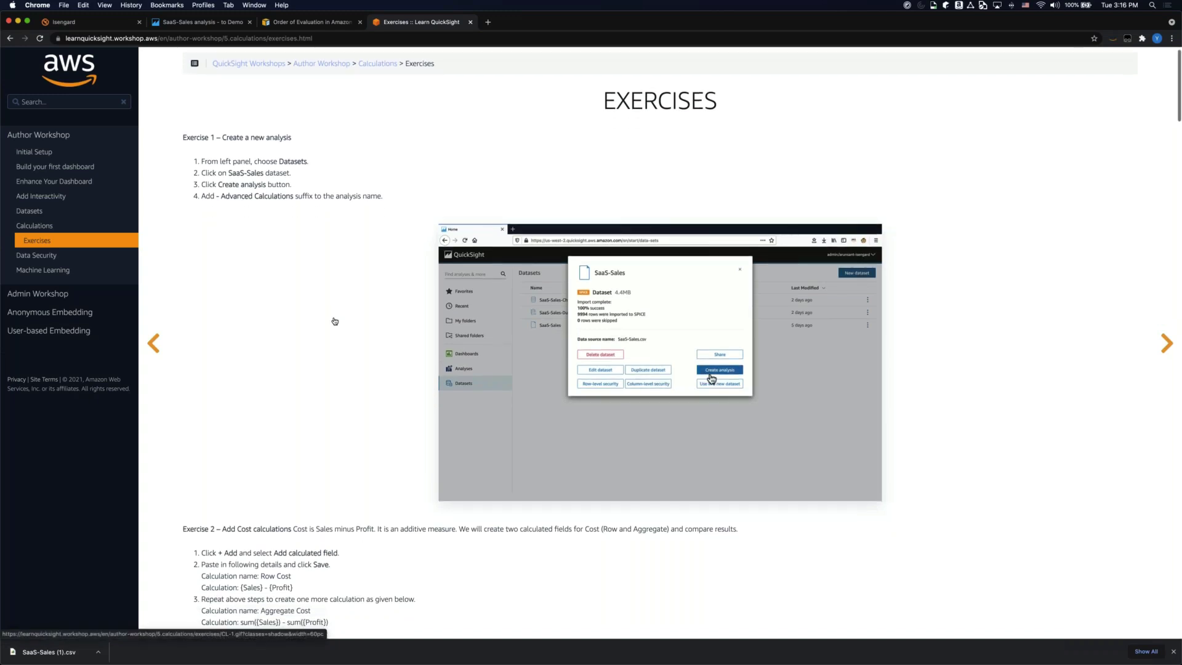
scroll(332, 319, "up", 2)
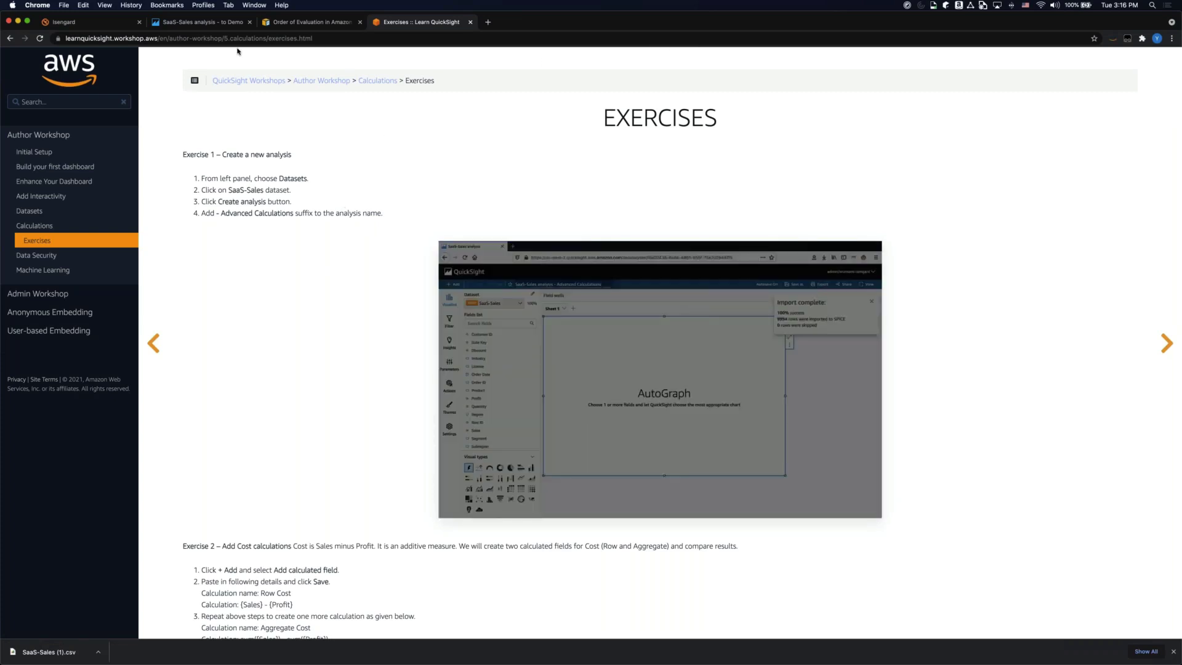
left_click(192, 23)
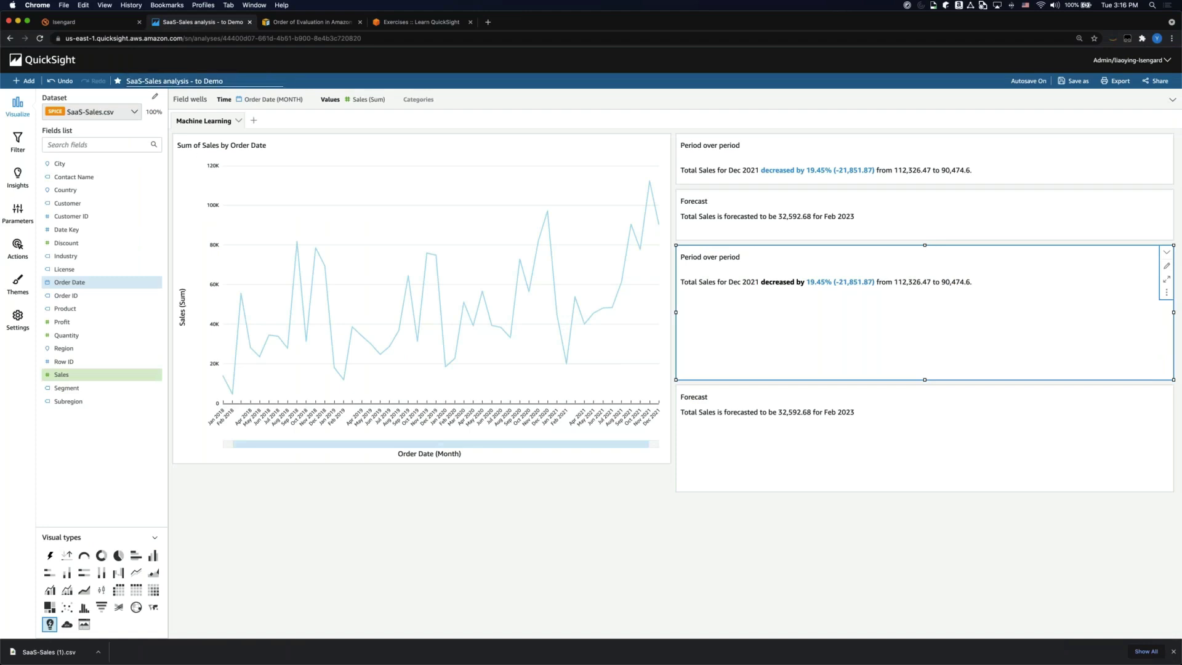
left_click(253, 122)
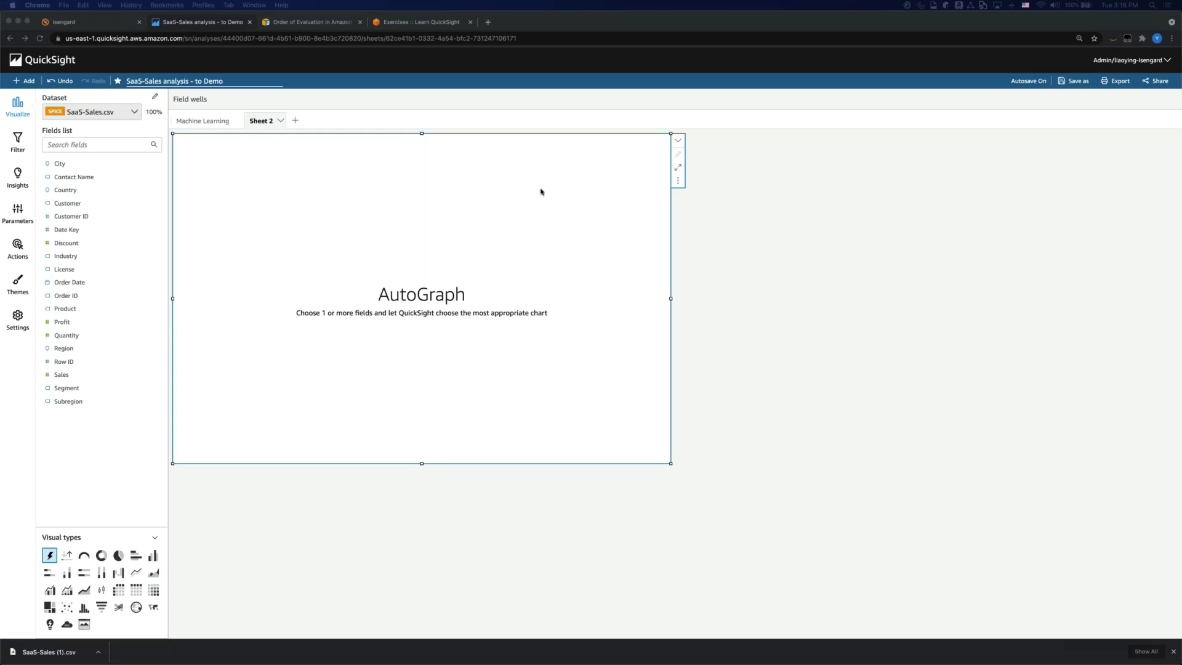
double_click(257, 121)
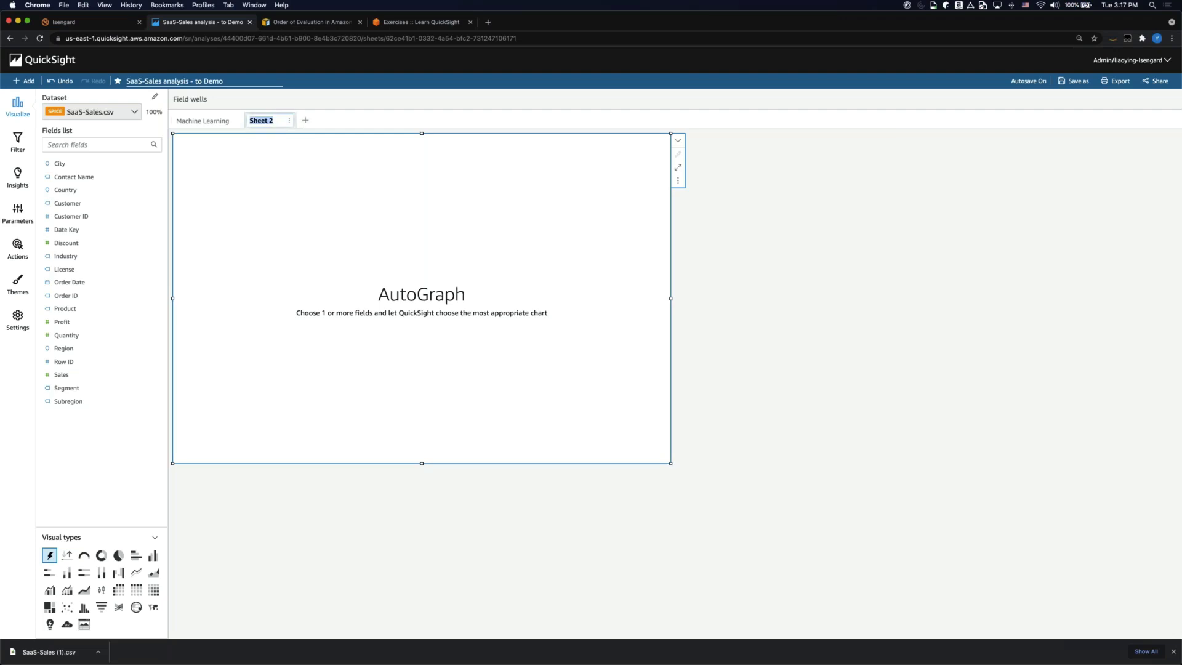
type("An")
key("BackSpace")
type("dvanced")
type(" C")
type("alculations")
key("Return")
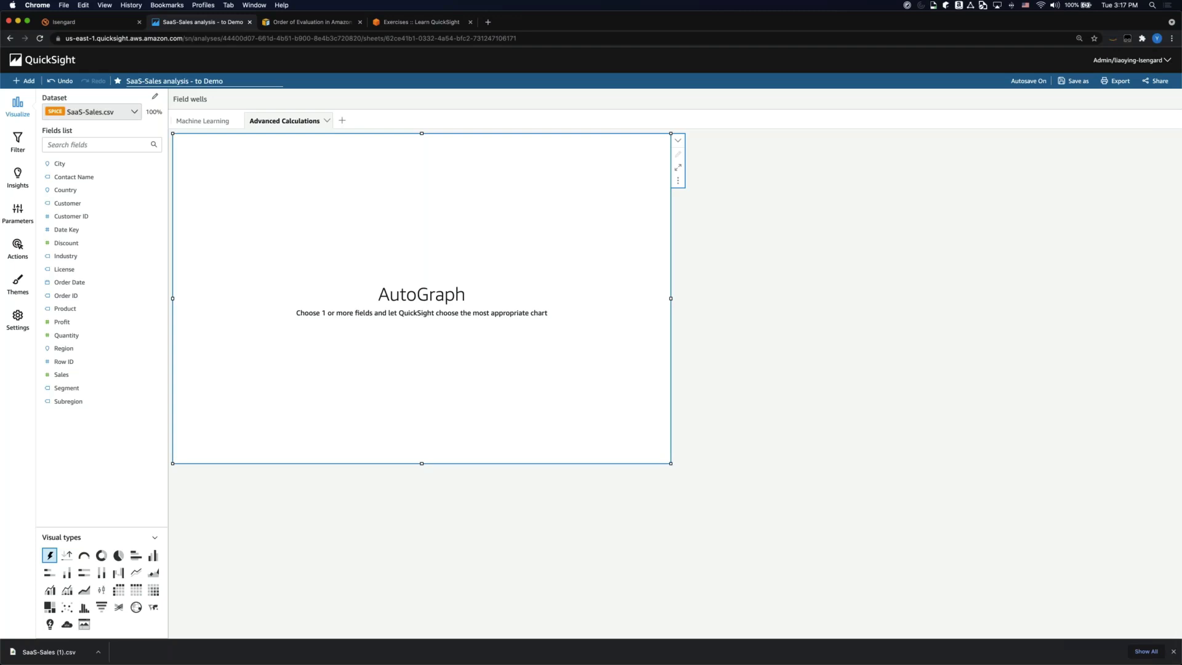
- Create a calculated field named Row Cost that subtracts Profit from {Sales}, and save it
left_click(23, 81)
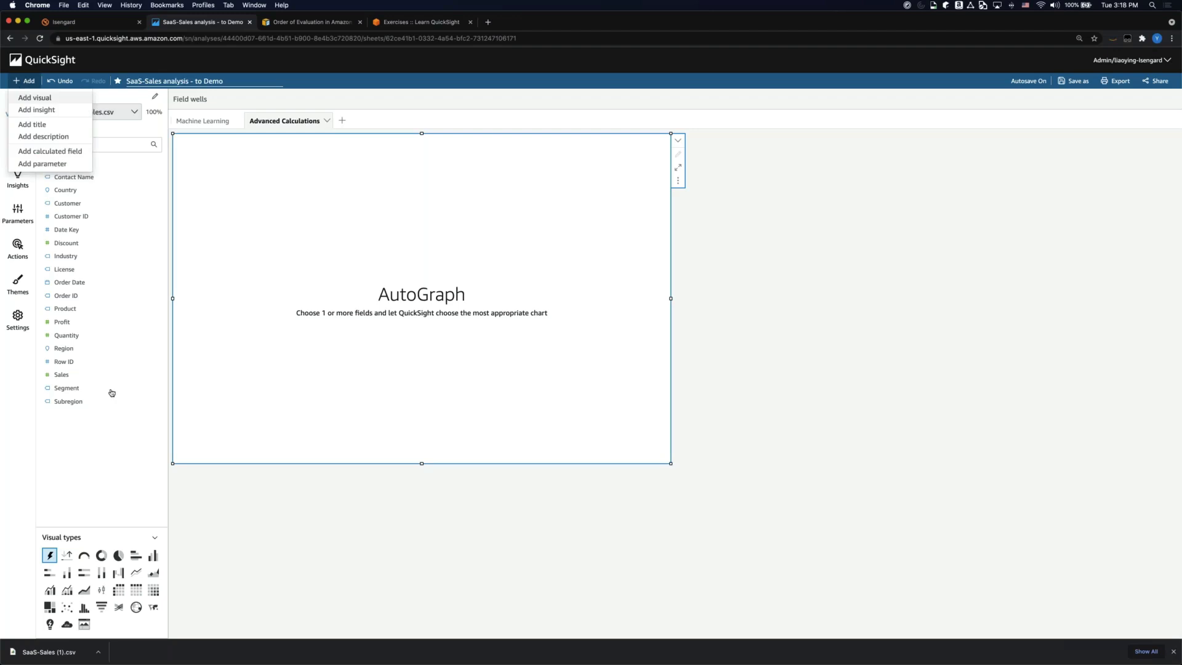
left_click(29, 79)
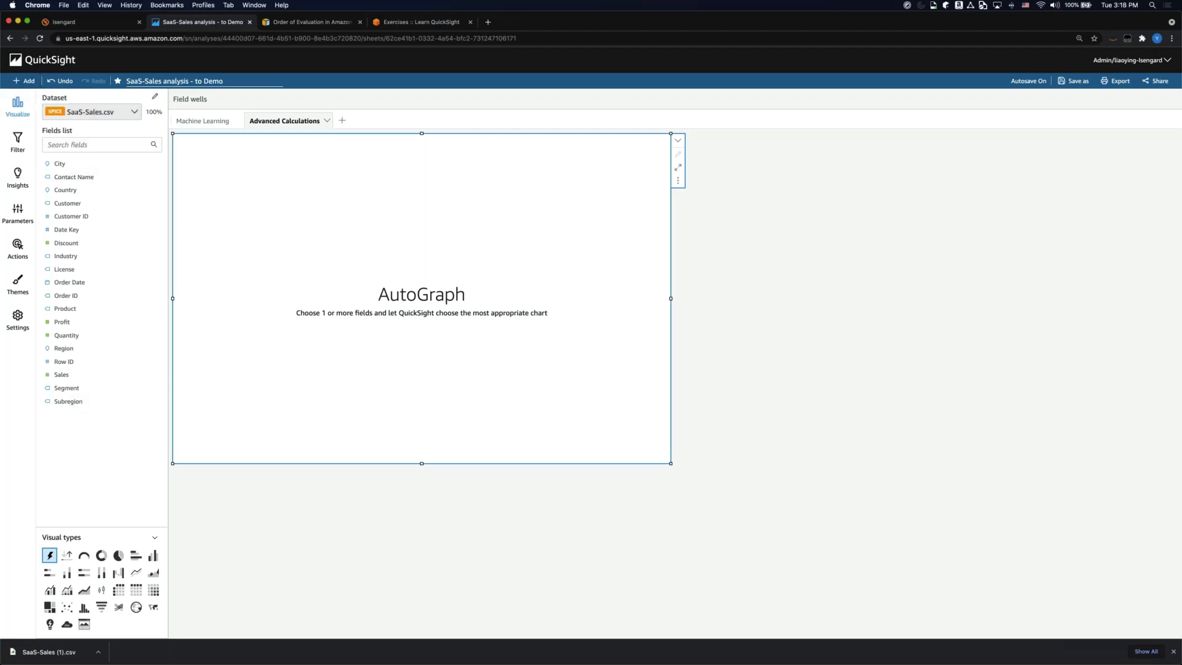
left_click(26, 83)
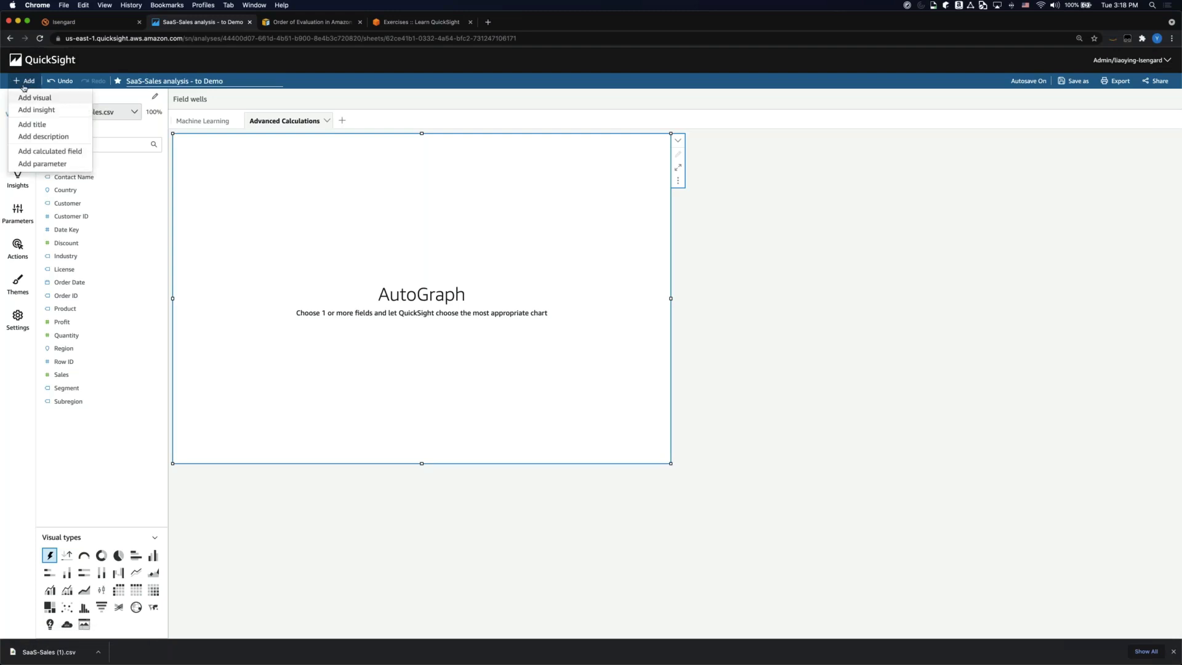
left_click(36, 153)
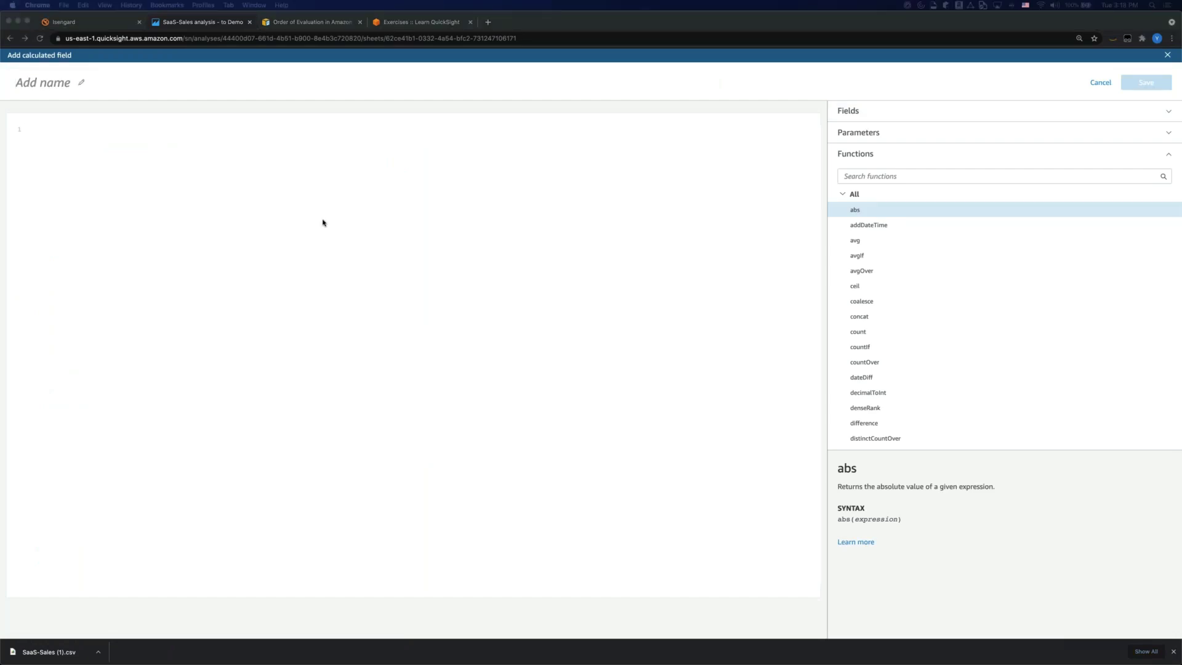
left_click(10, 85)
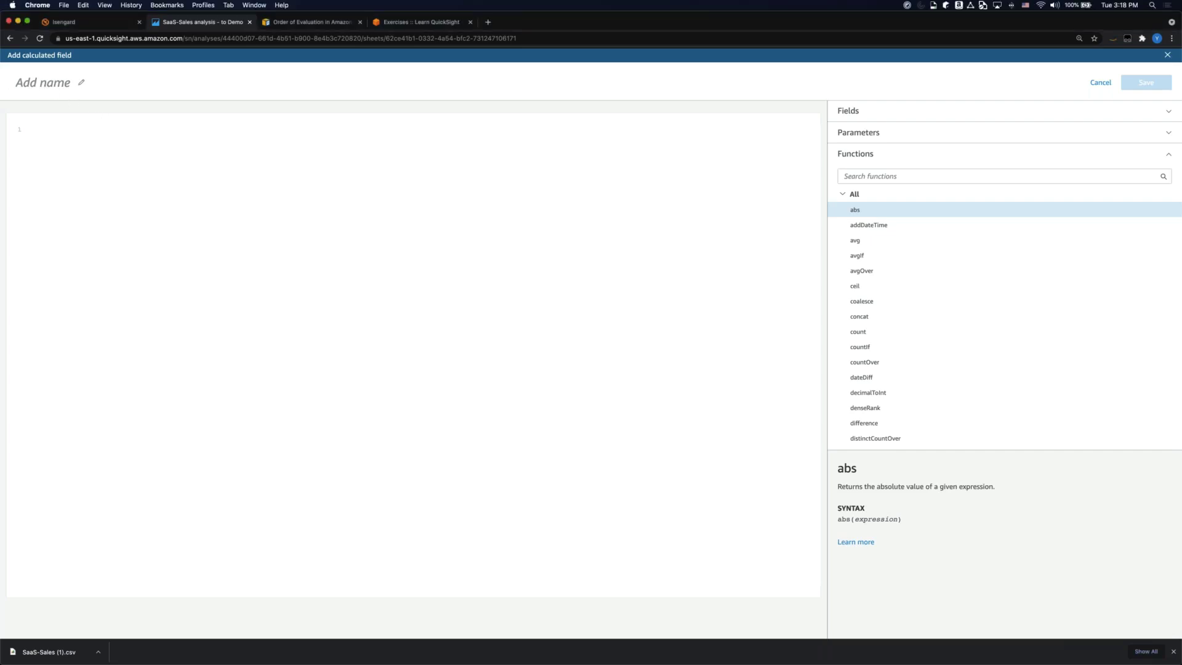
type("Row Cost")
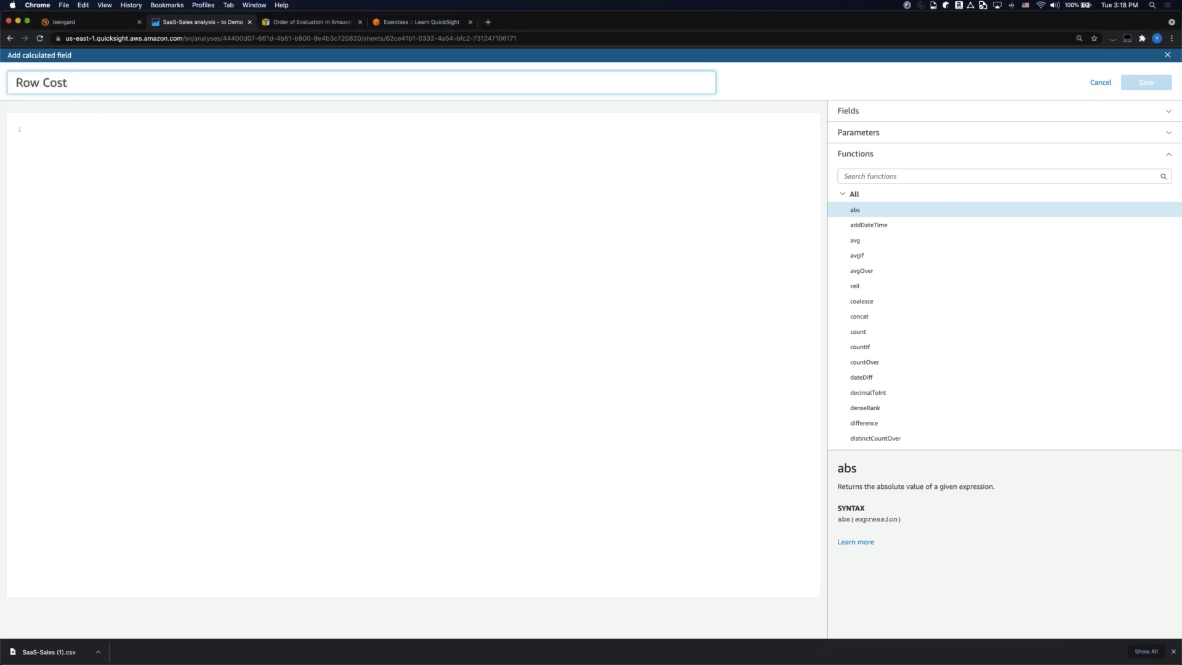
left_click(257, 203)
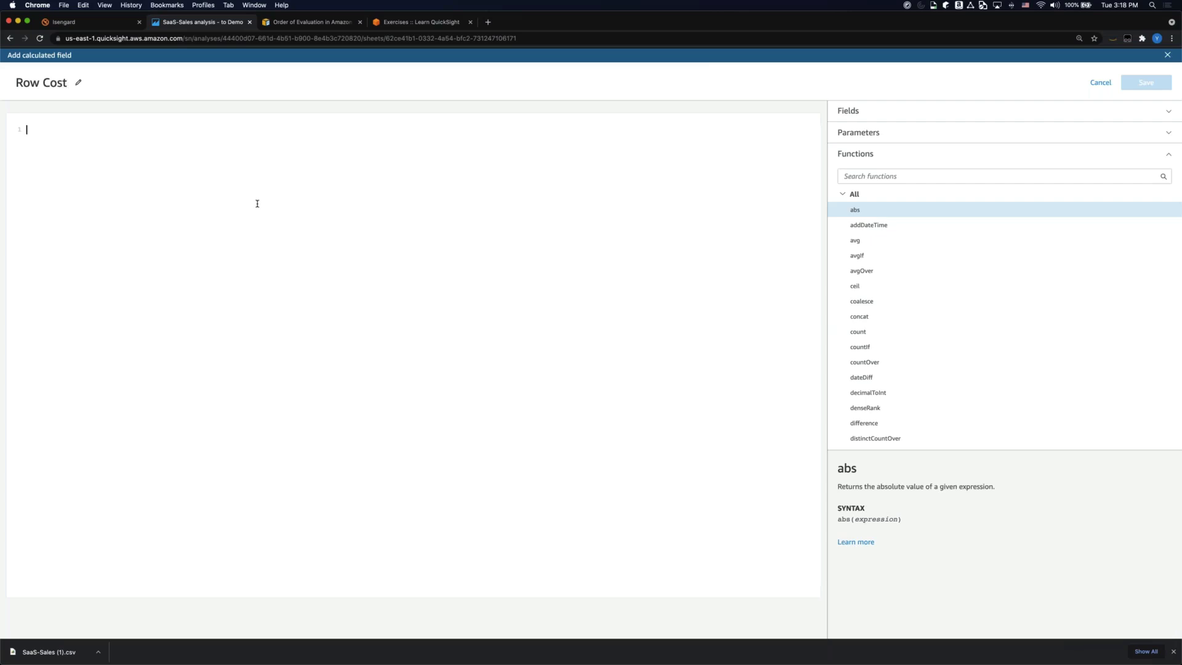
type("{Sales}")
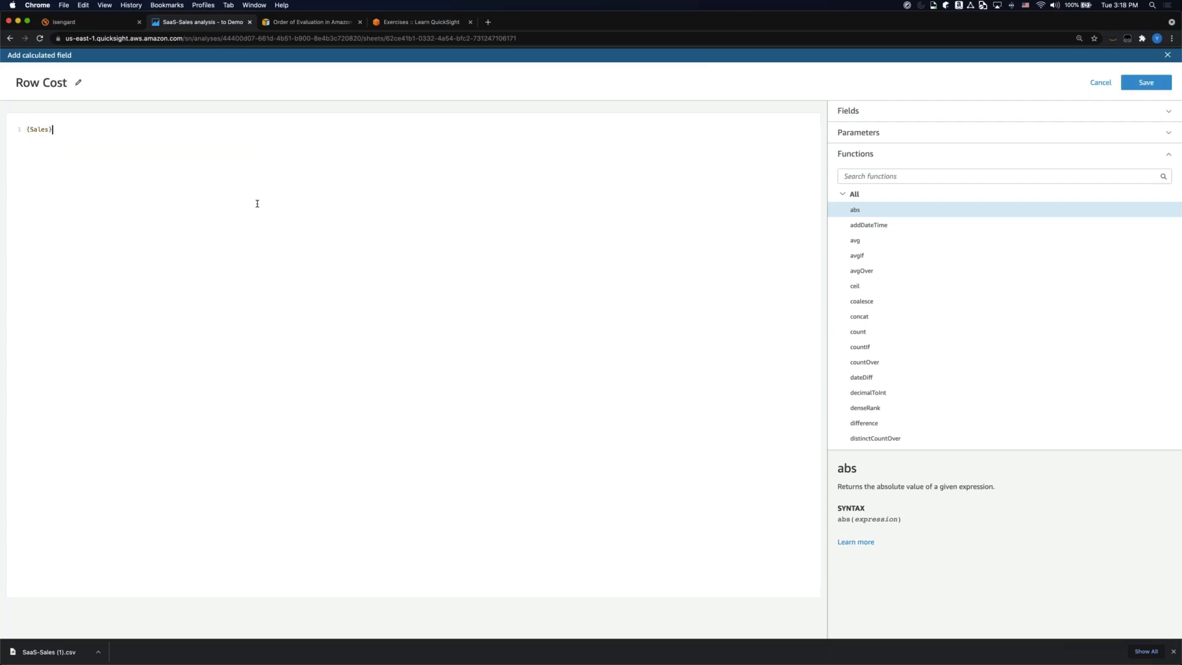
type("-profi")
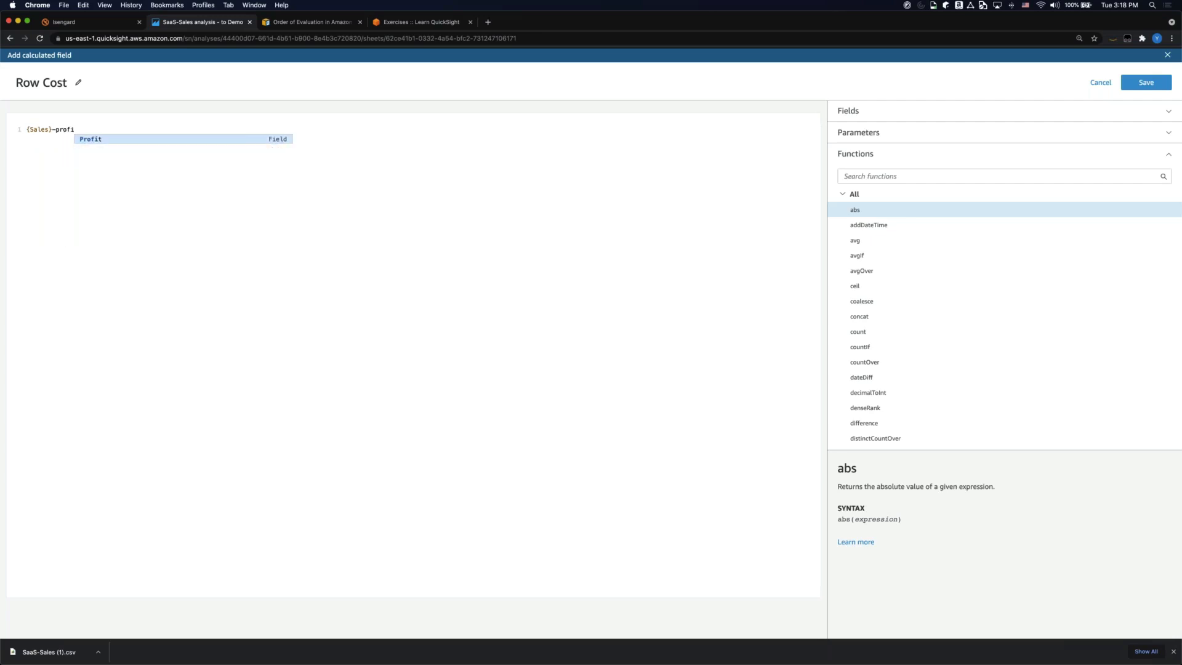
key("Return")
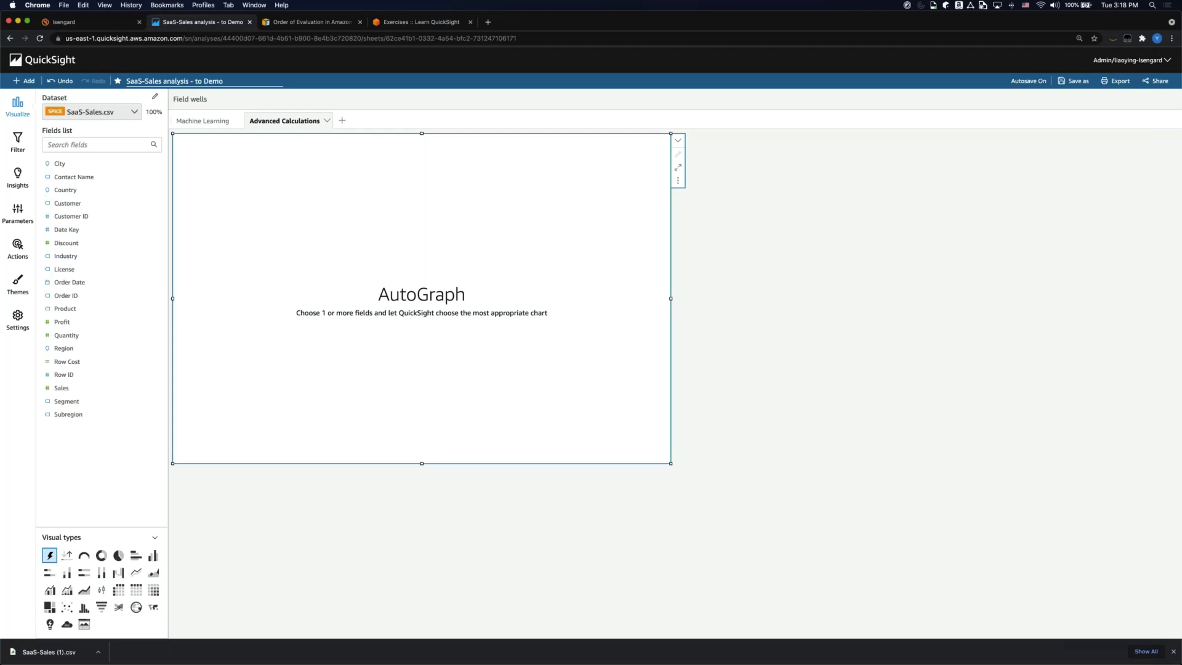
- Create and save a calculated field named Aggregate Cost with the formula sum({Sales}) - sum({Profit})
left_click(20, 83)
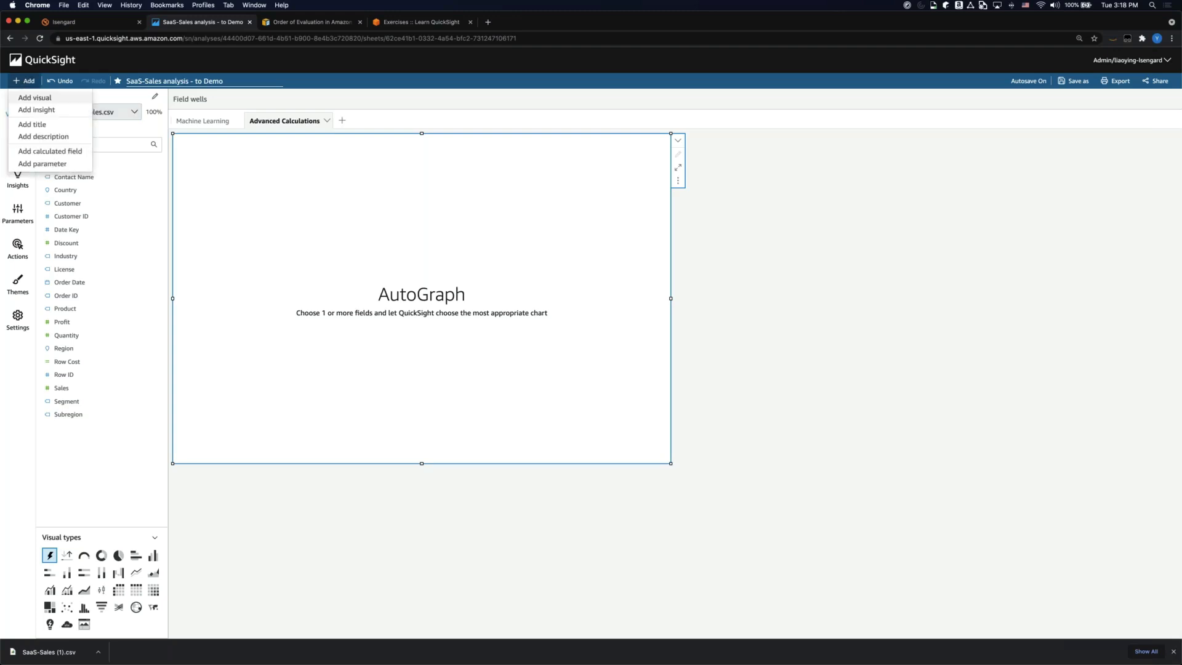
left_click(36, 152)
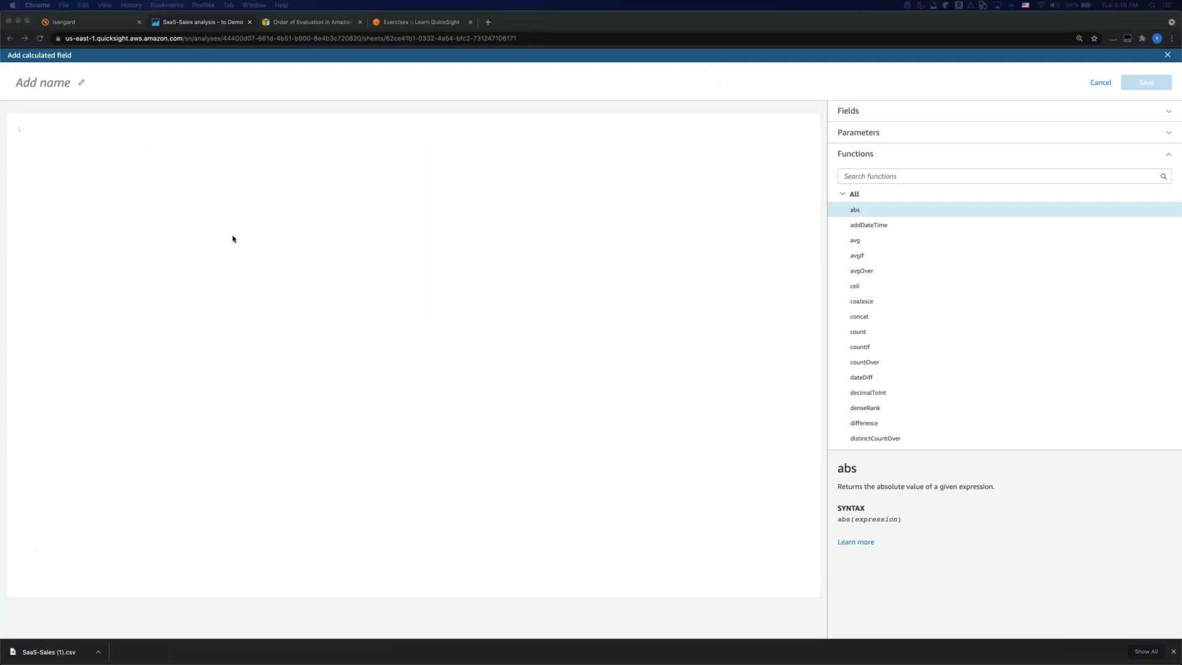
left_click(43, 82)
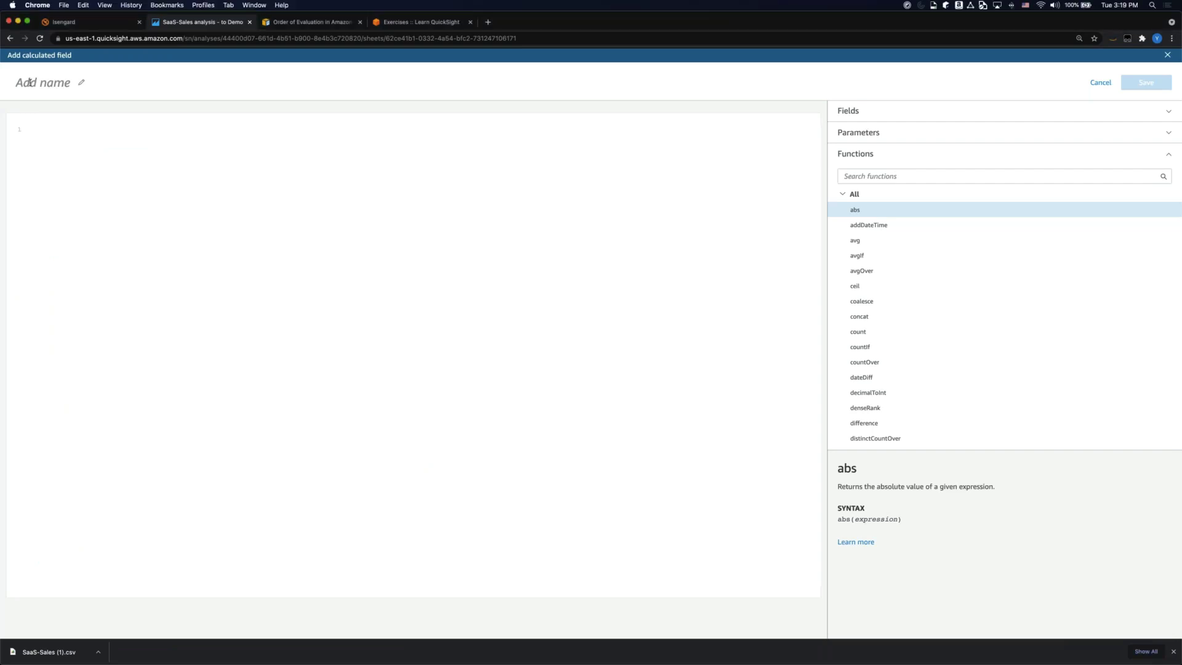
type("Aggregate Cost")
key("Return")
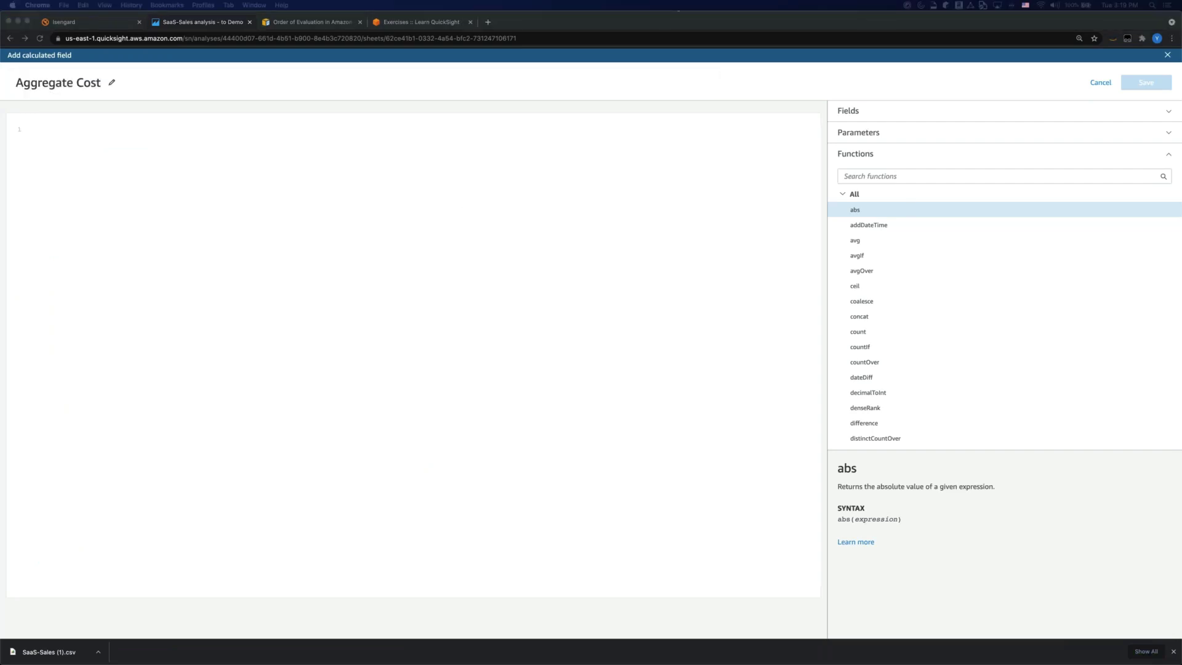
left_click(151, 177)
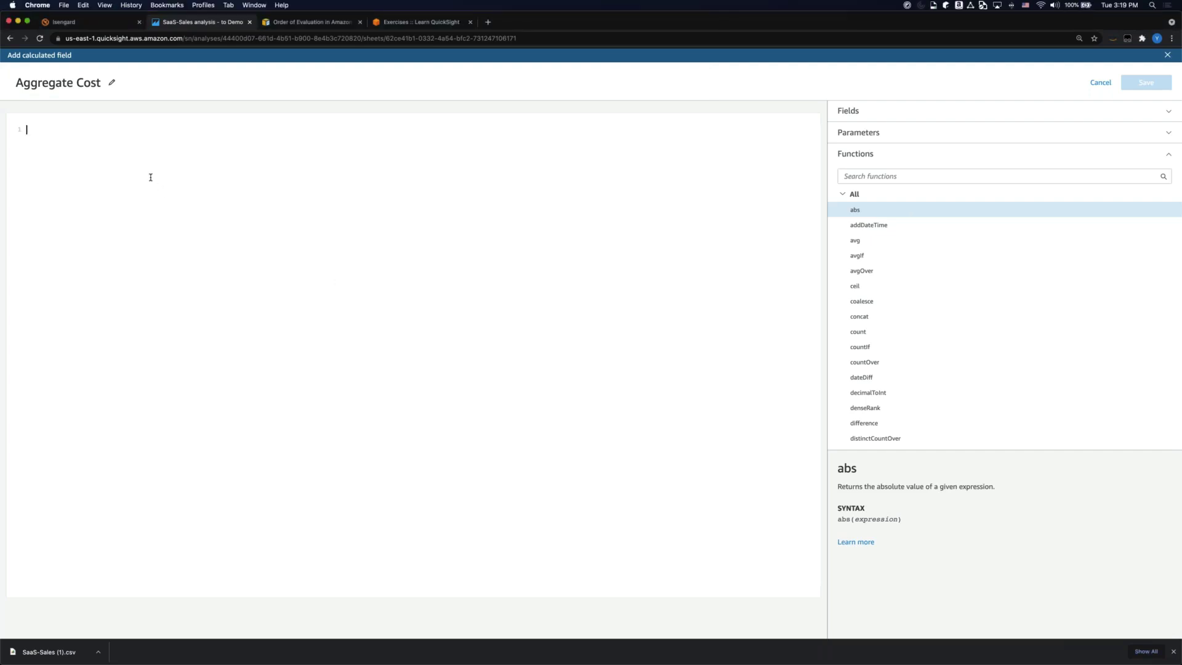
type("sum({Sales}) - sum({Profit})")
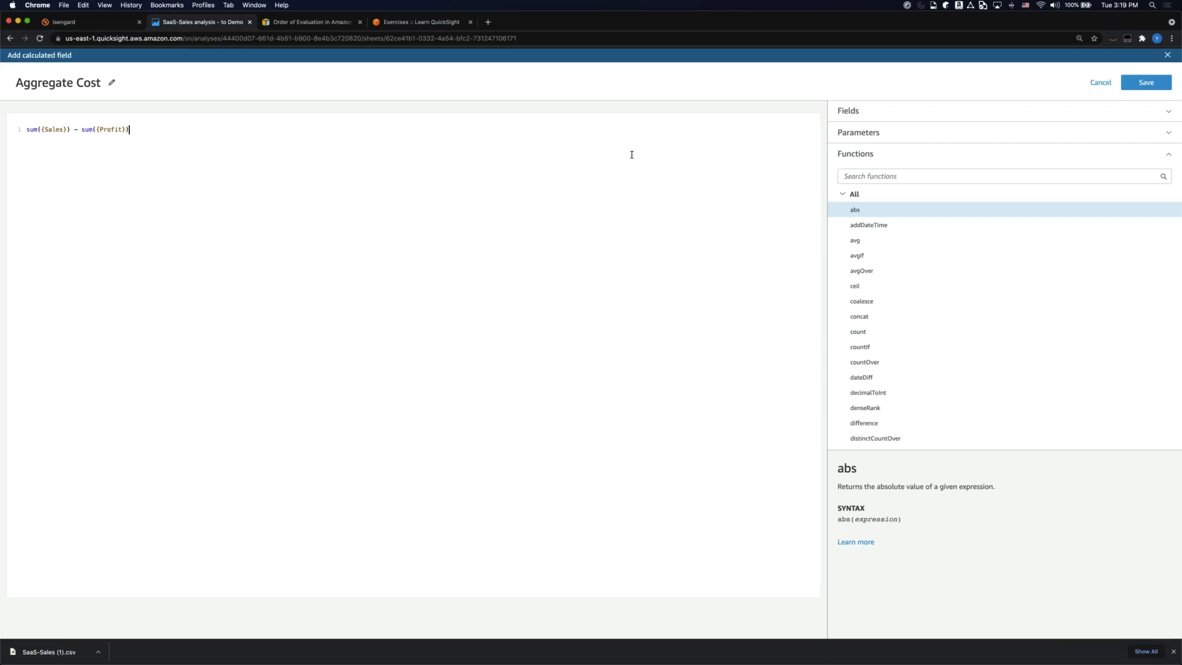
left_click(1146, 82)
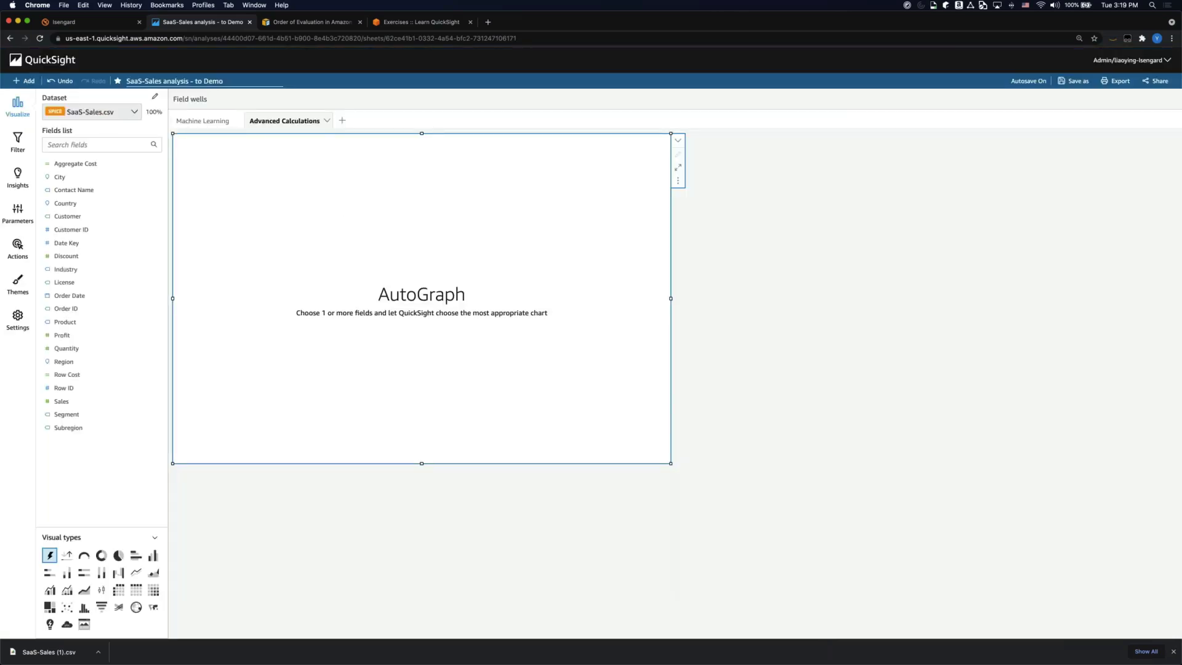
- Add the Aggregate Cost, Row Cost and Segment fields to the empty visual on the Advanced Calculations sheet
left_click(101, 144)
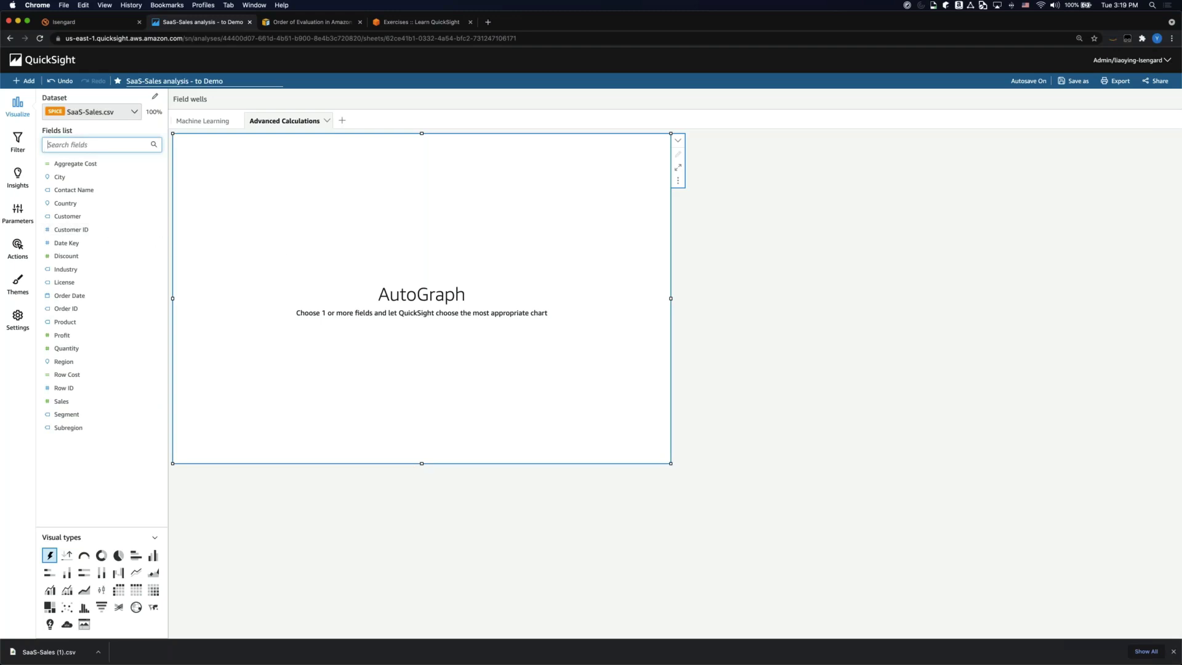
left_click(75, 163)
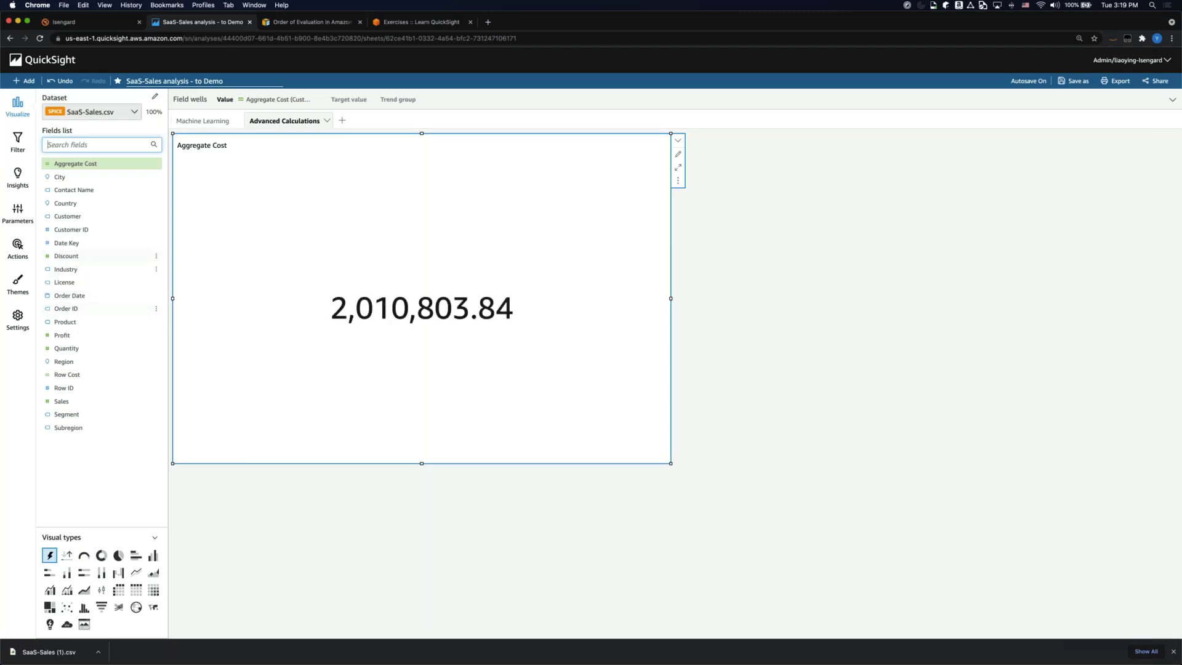
left_click(67, 375)
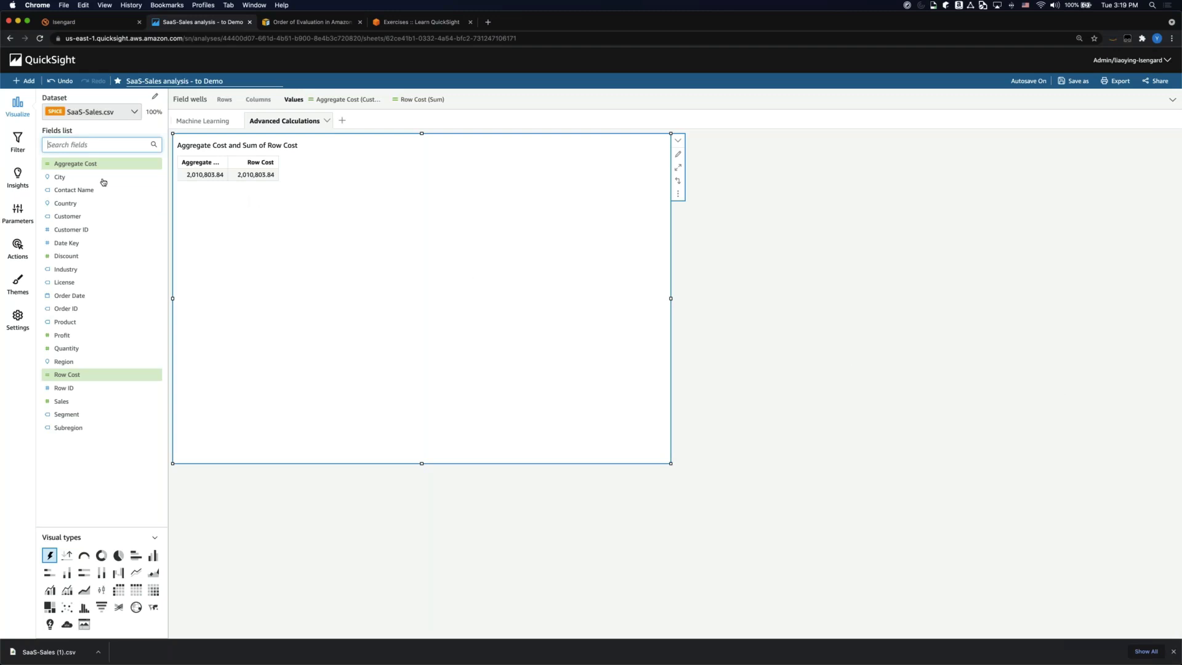
type("seg")
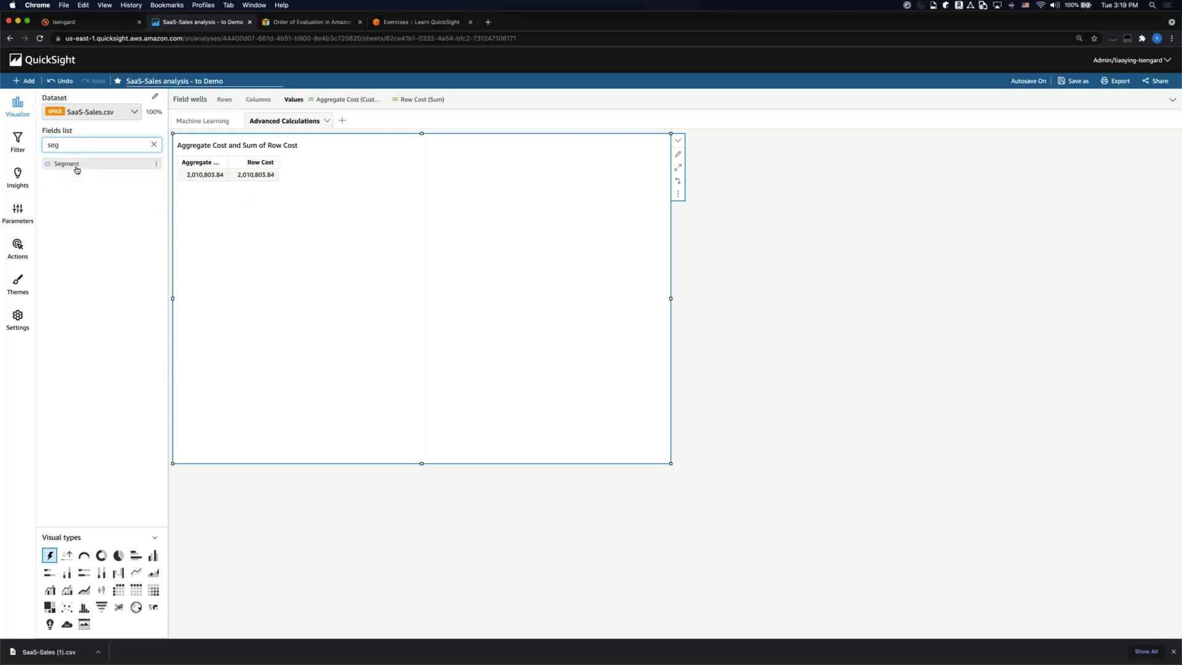
left_click(77, 166)
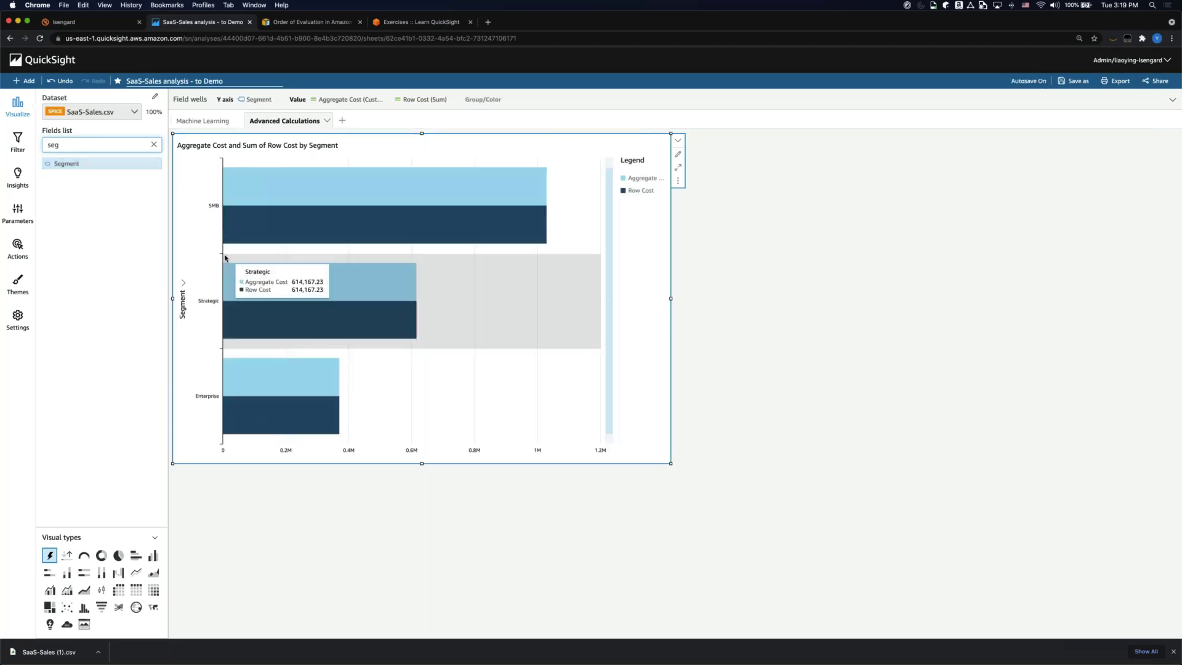
- Change the cost-by-segment visual to a table and show its totals
left_click(137, 592)
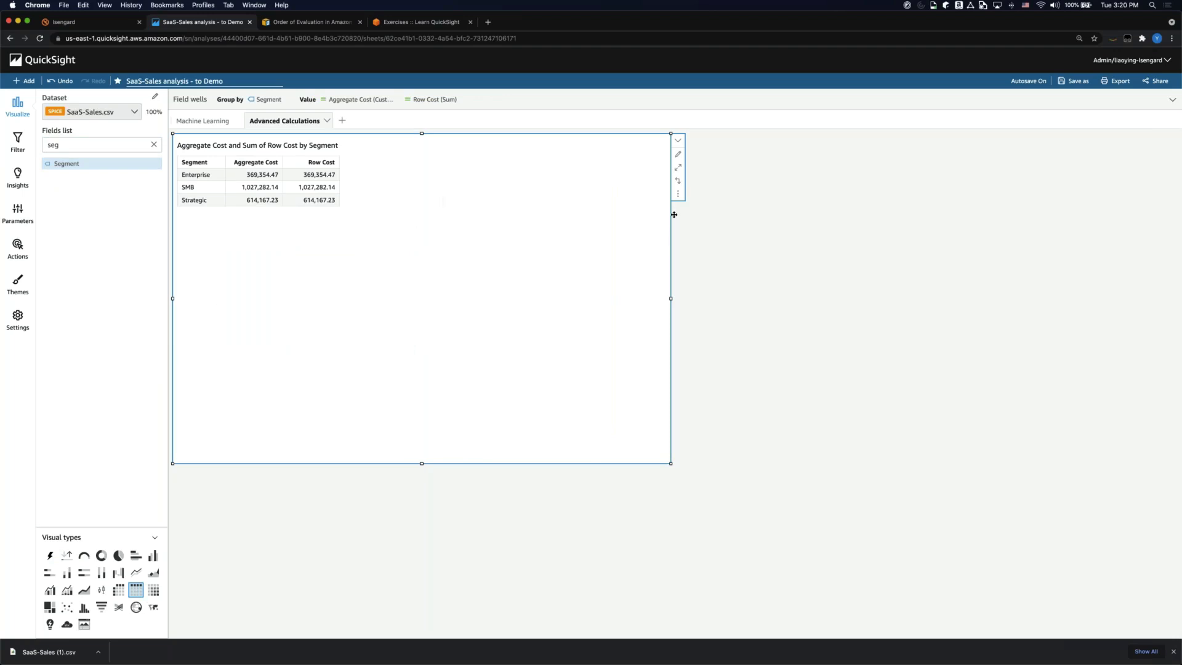
left_click(678, 195)
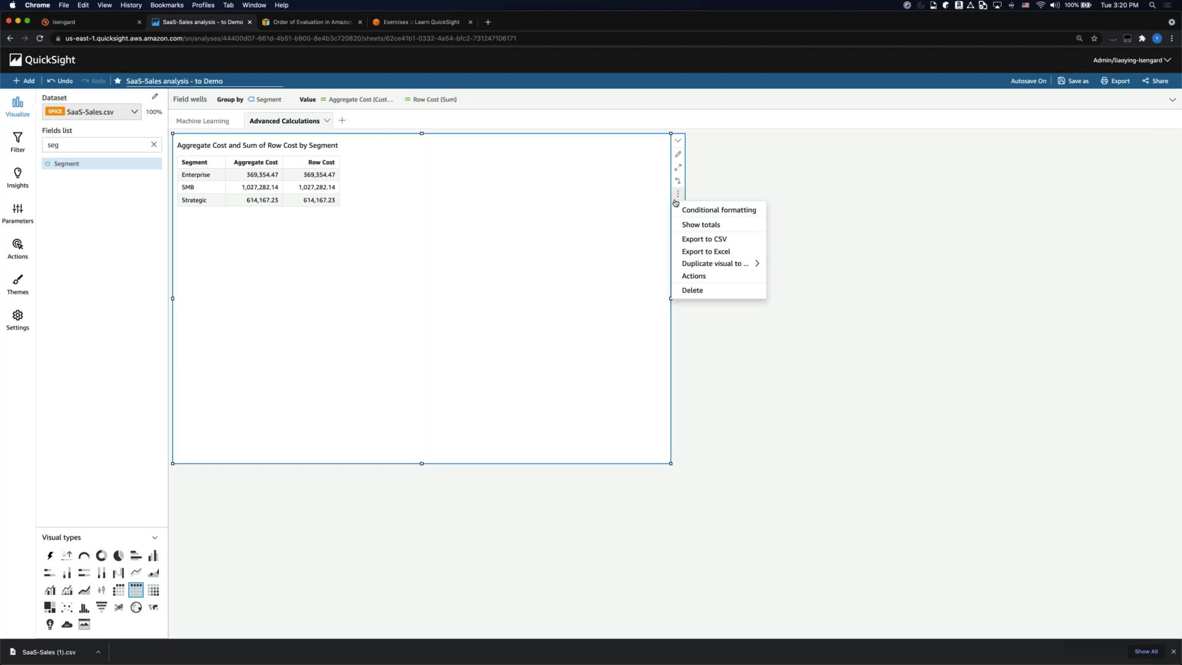
left_click(701, 225)
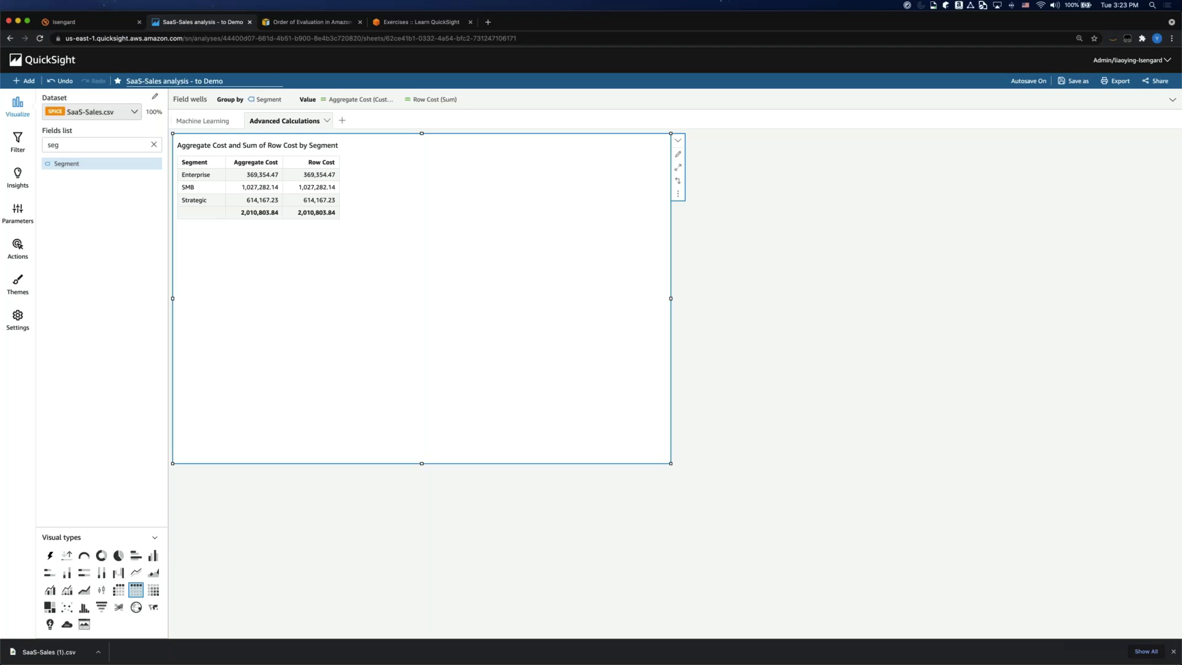
- Add the SaaS-Sales-RLS dataset to the analysis and switch the active dataset back to SaaS-Sales.csv
left_click(155, 97)
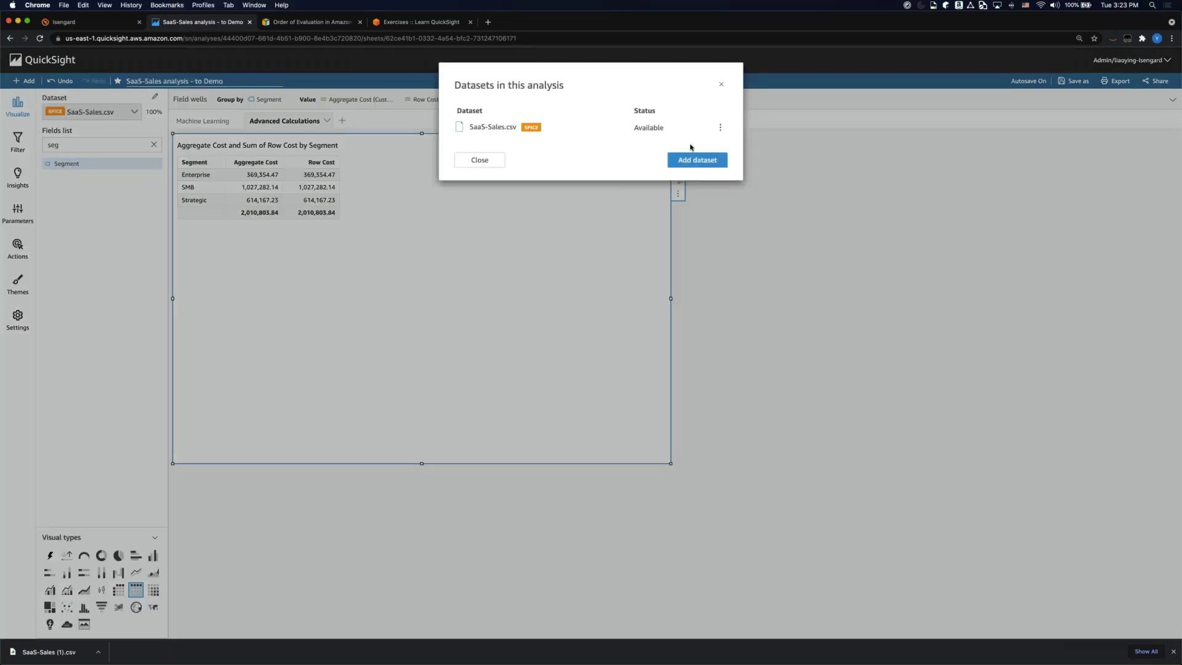
left_click(691, 160)
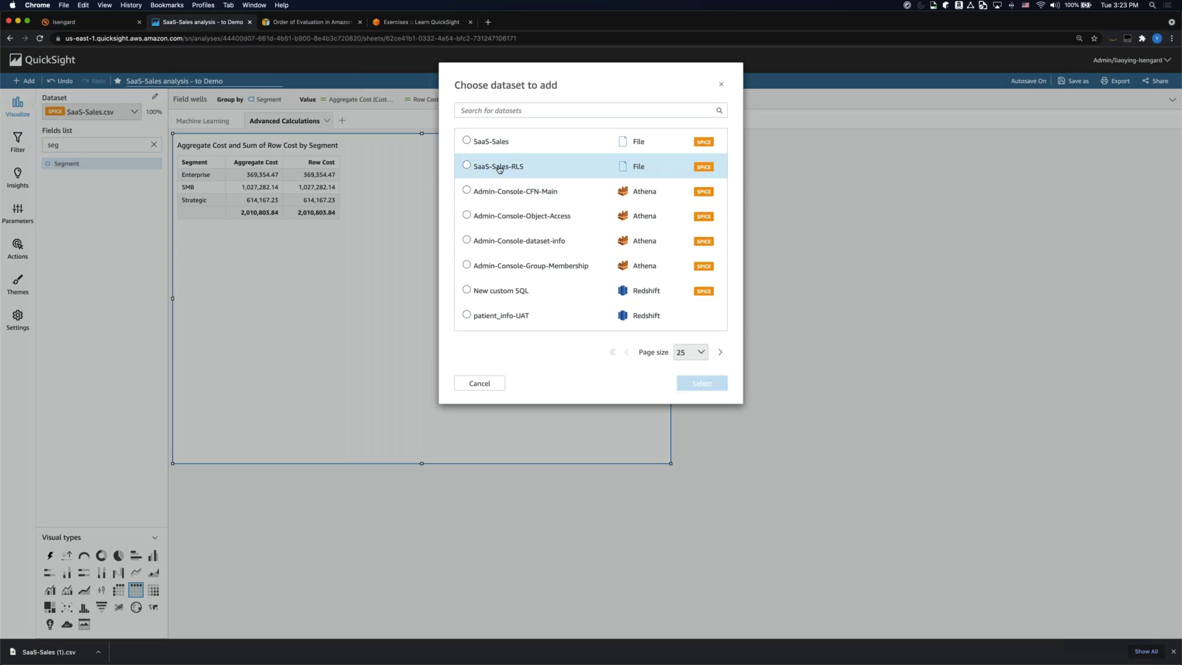
left_click(499, 170)
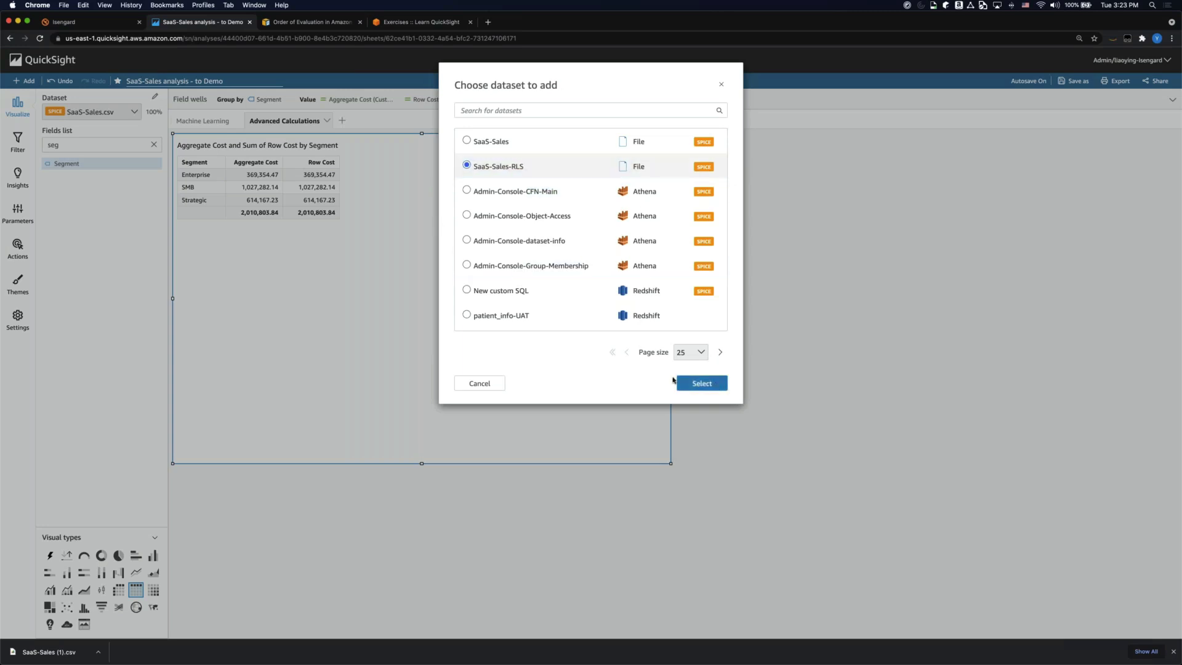
left_click(677, 381)
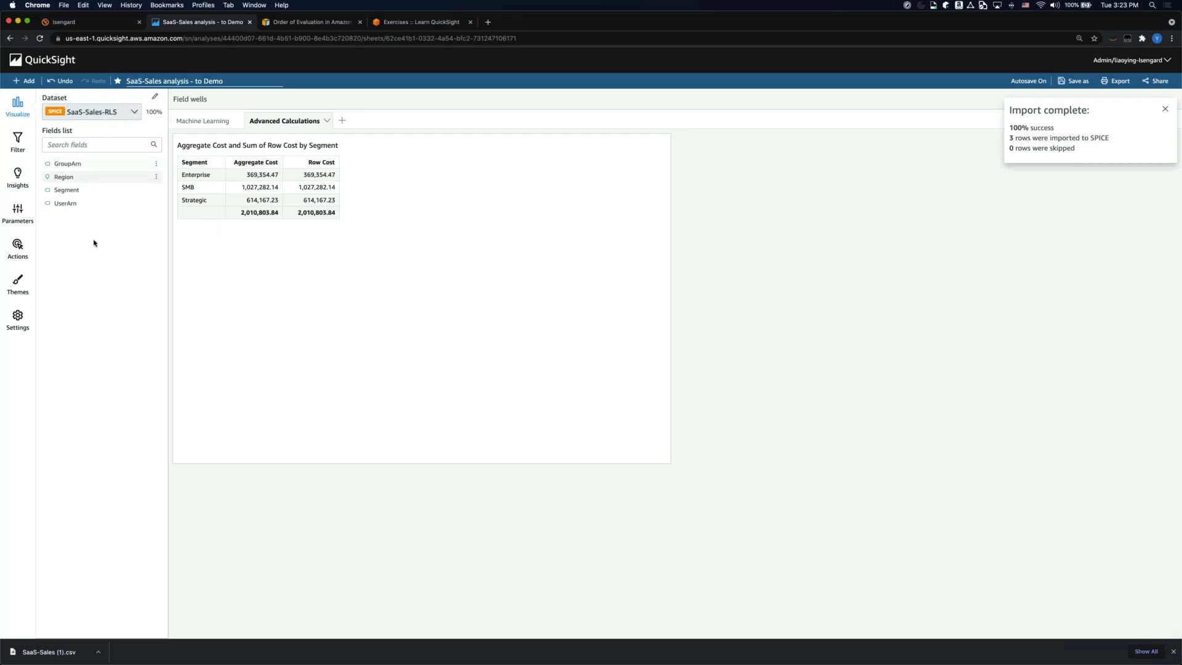
left_click(129, 114)
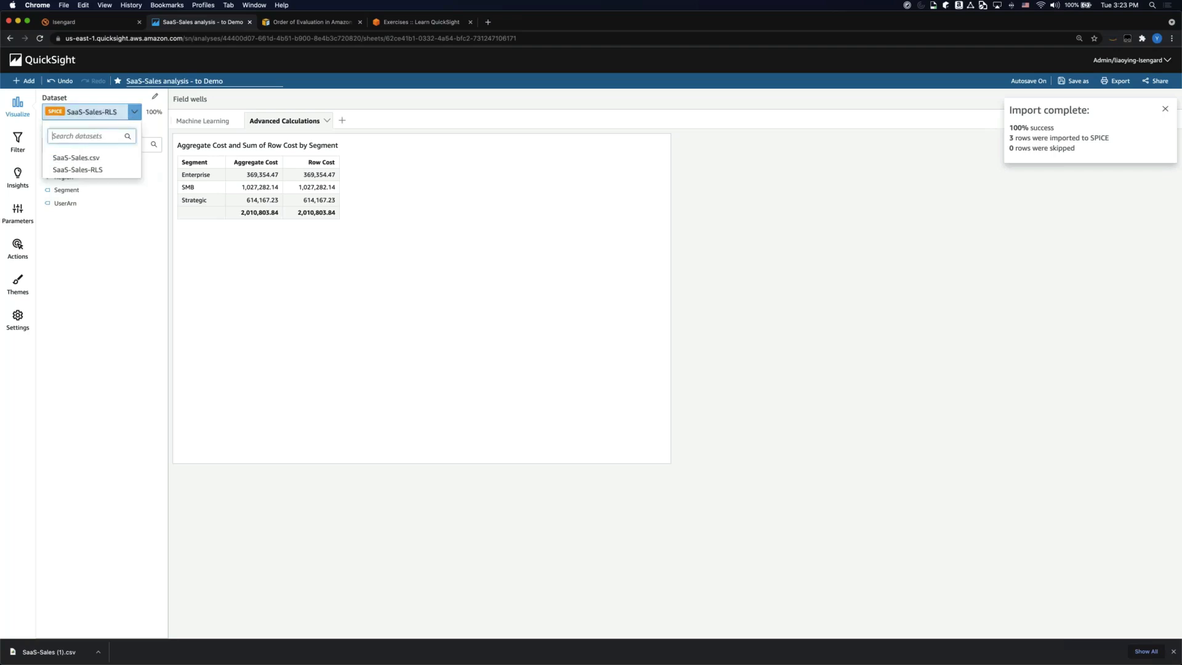
left_click(91, 158)
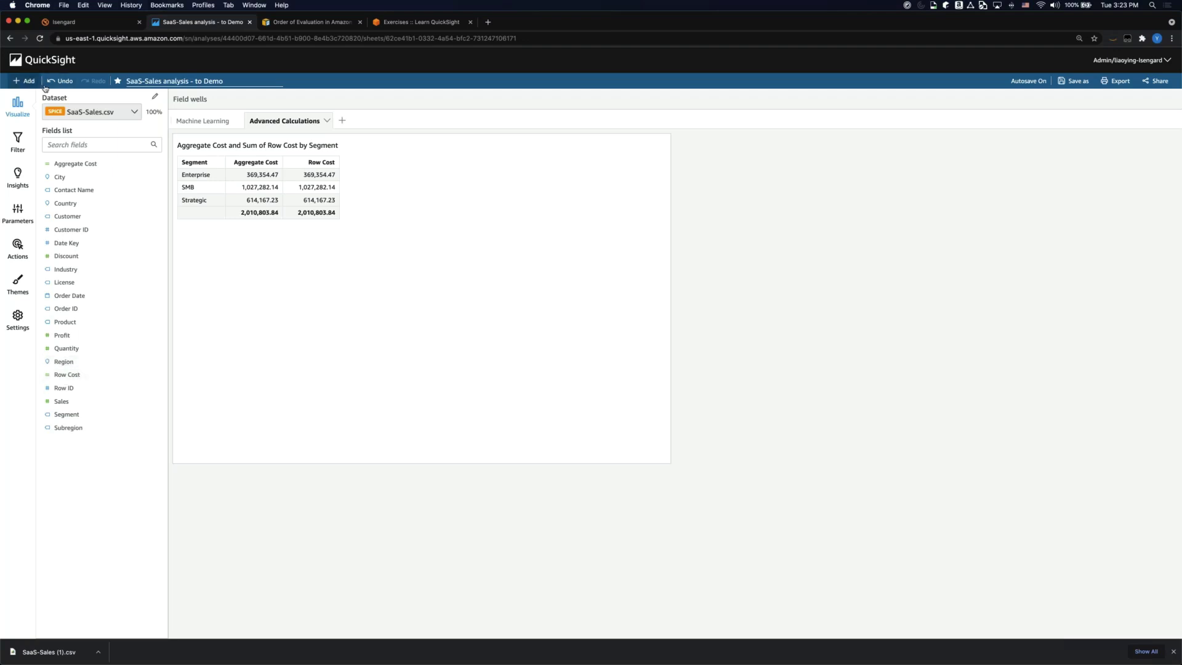
left_click(25, 81)
left_click(54, 152)
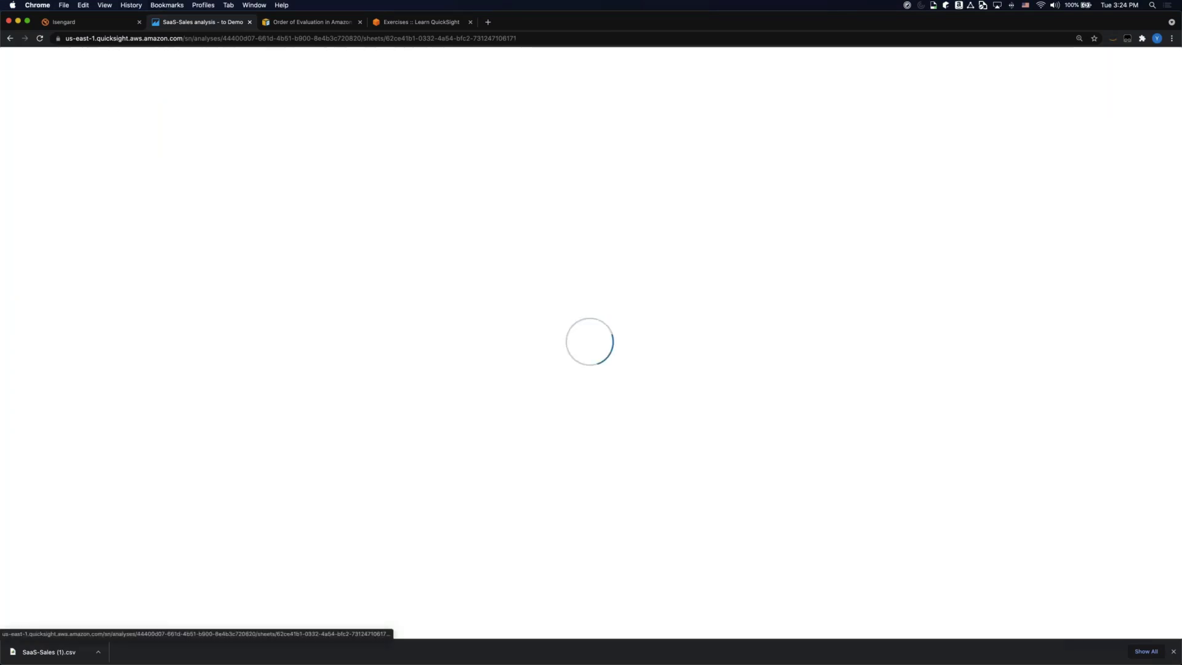
type("Row Cost")
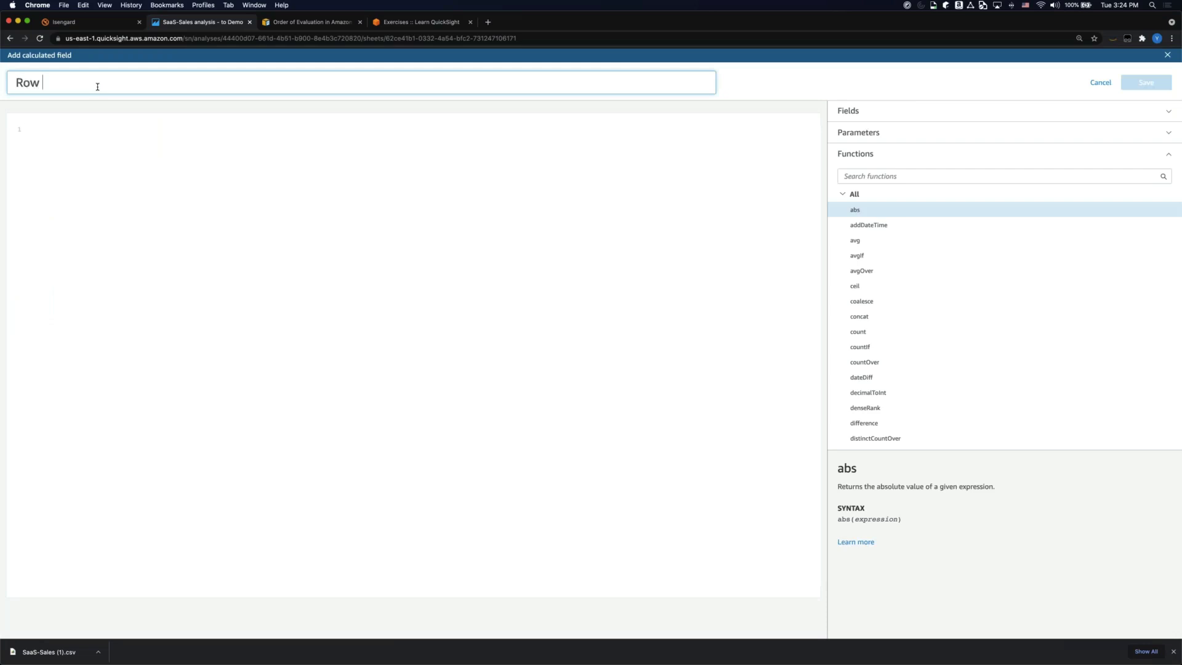
left_click(194, 137)
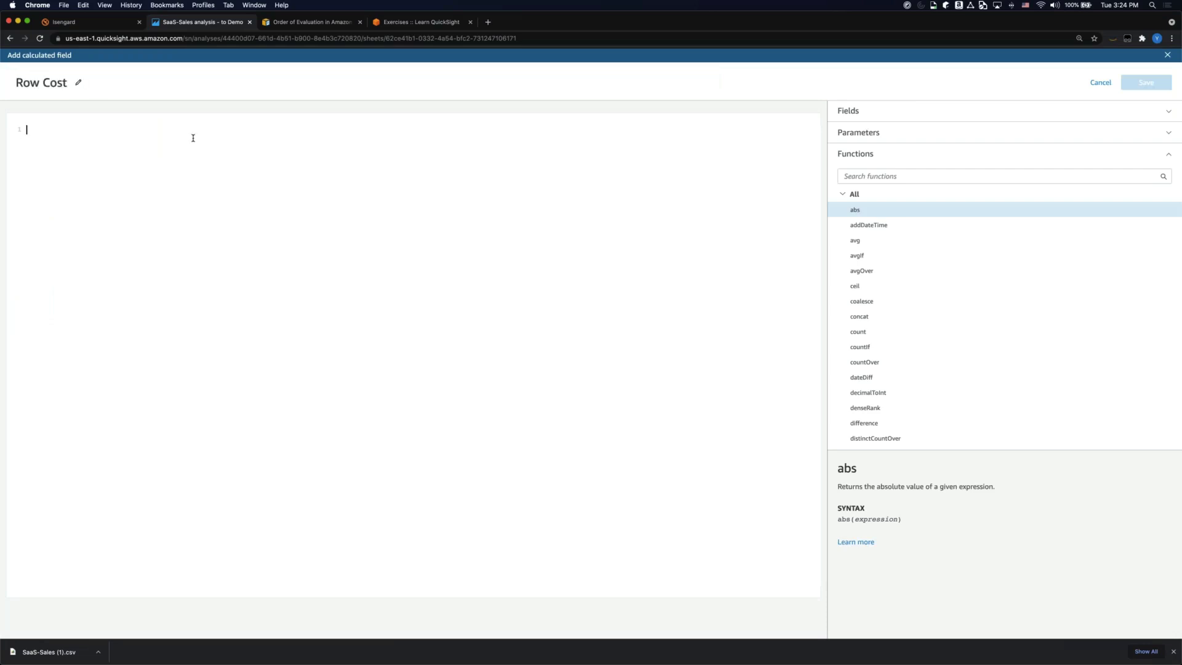
type("1")
left_click(1093, 83)
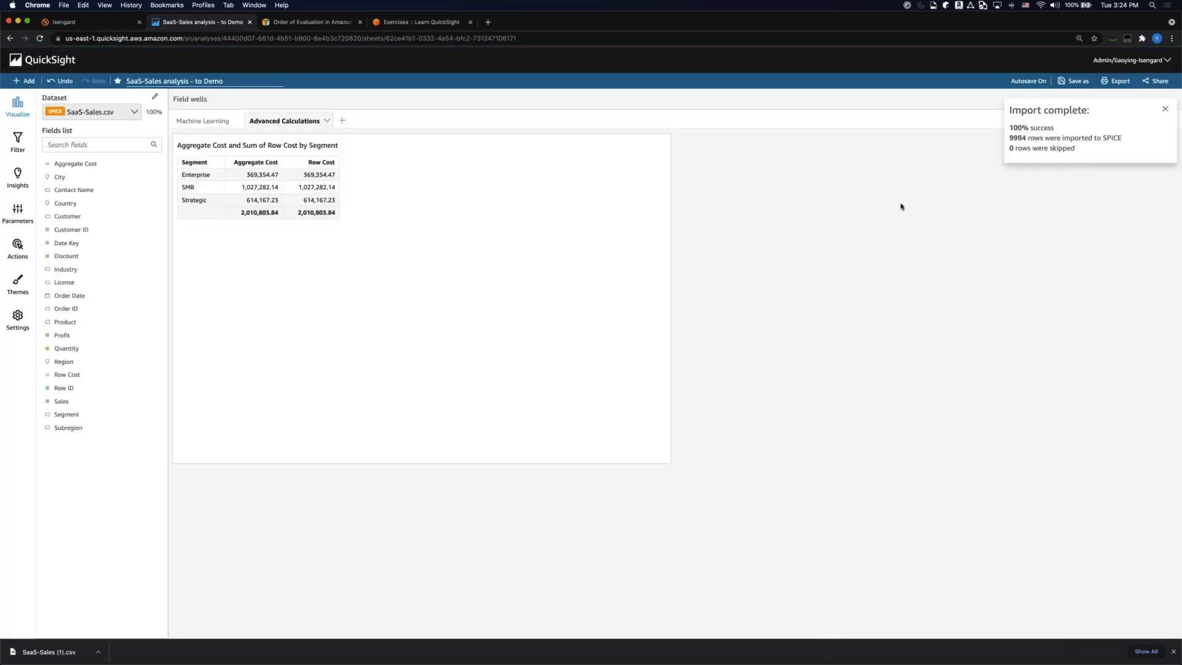
left_click(1164, 109)
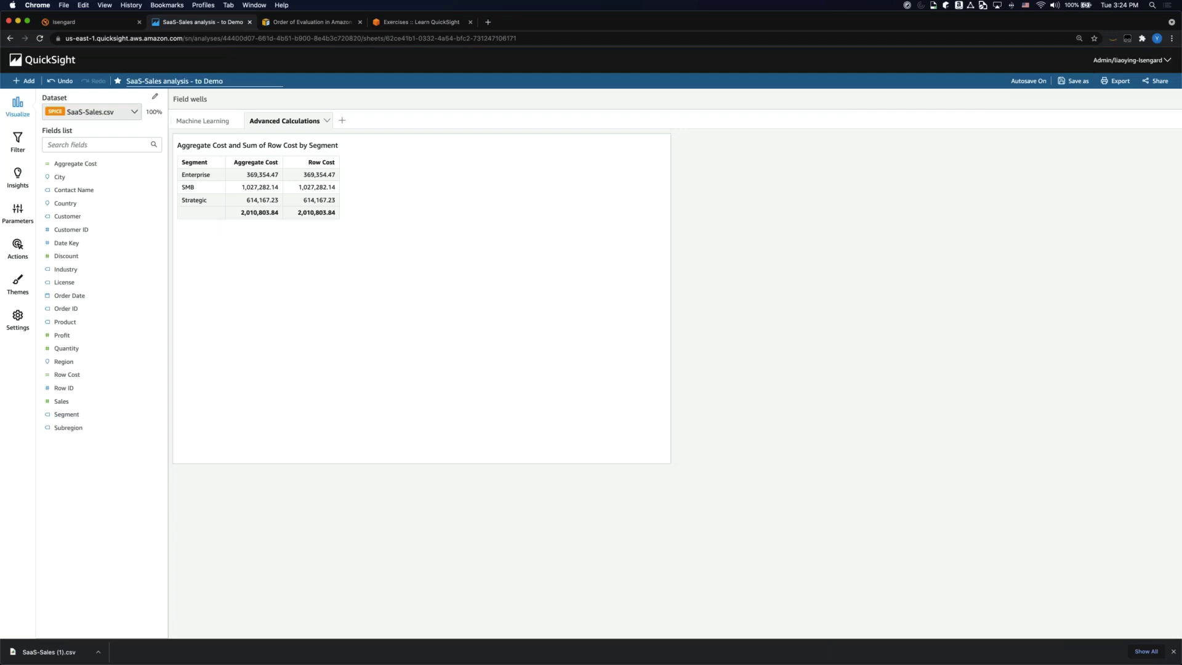
- Start a new calculated field from the cost-by-segment sheet and name it Row Profit Margin (Incorrect)
left_click(475, 319)
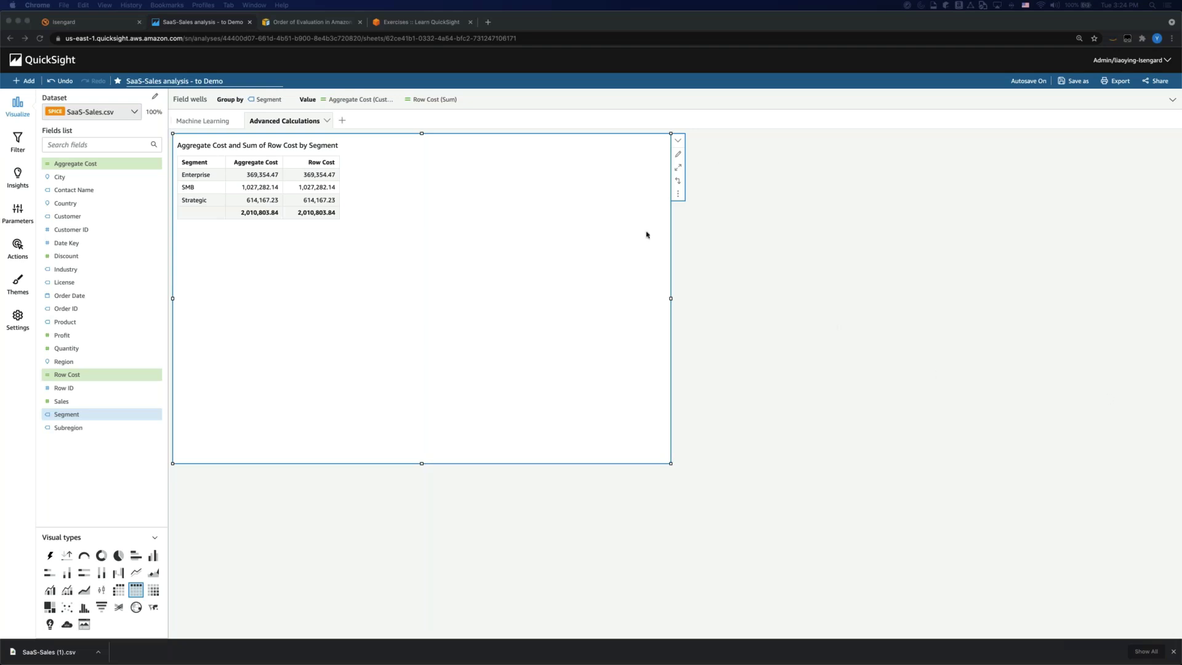
left_click(24, 80)
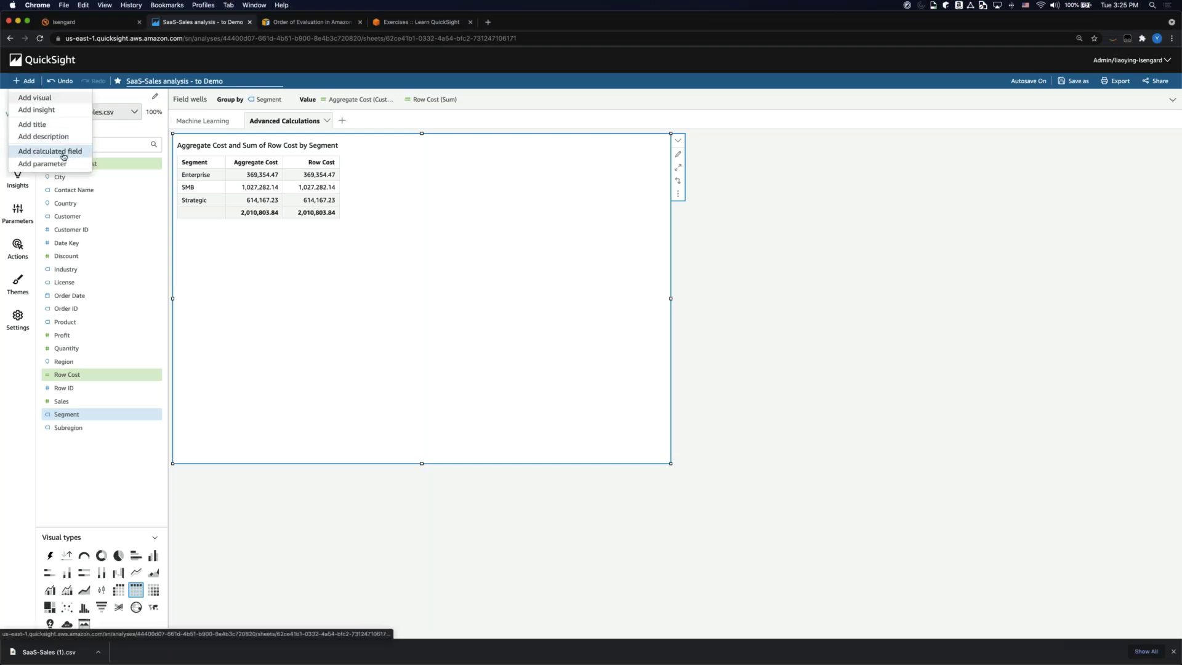
left_click(50, 151)
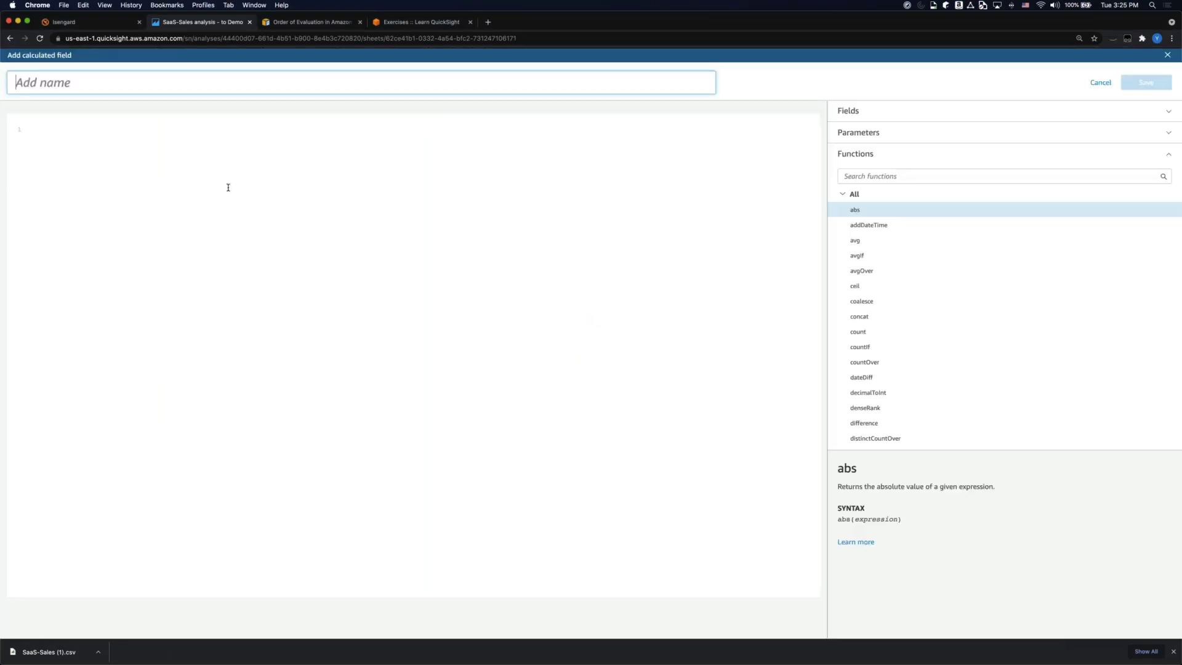
left_click(53, 82)
key("super+Tab")
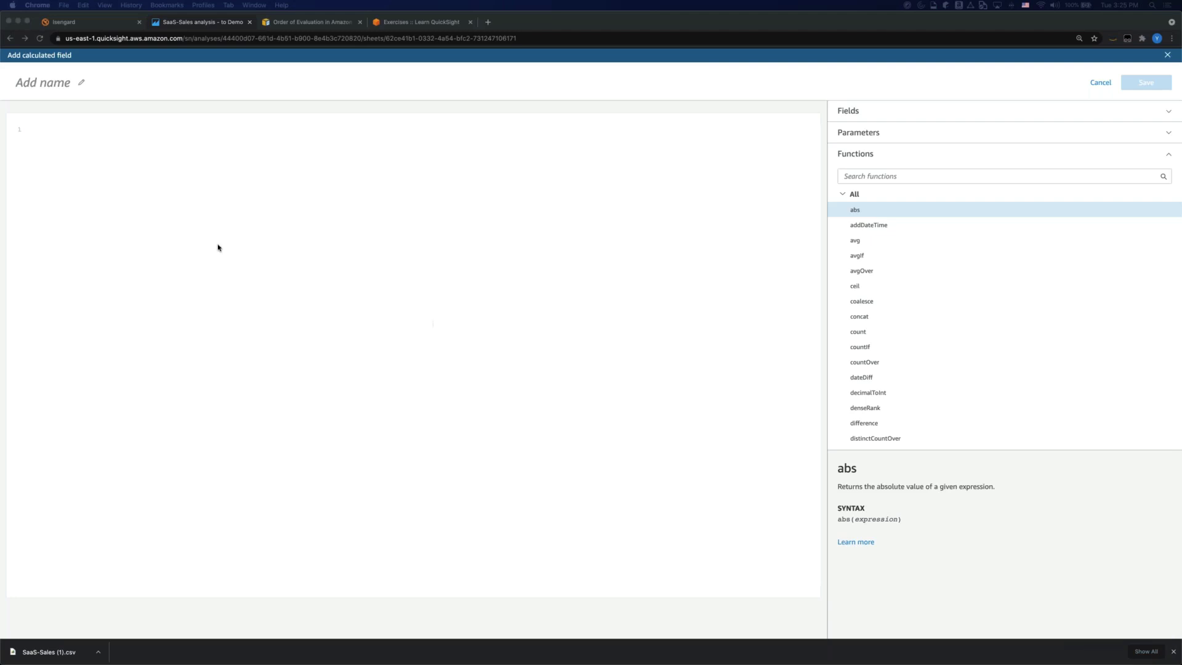
left_click(39, 66)
left_click(28, 84)
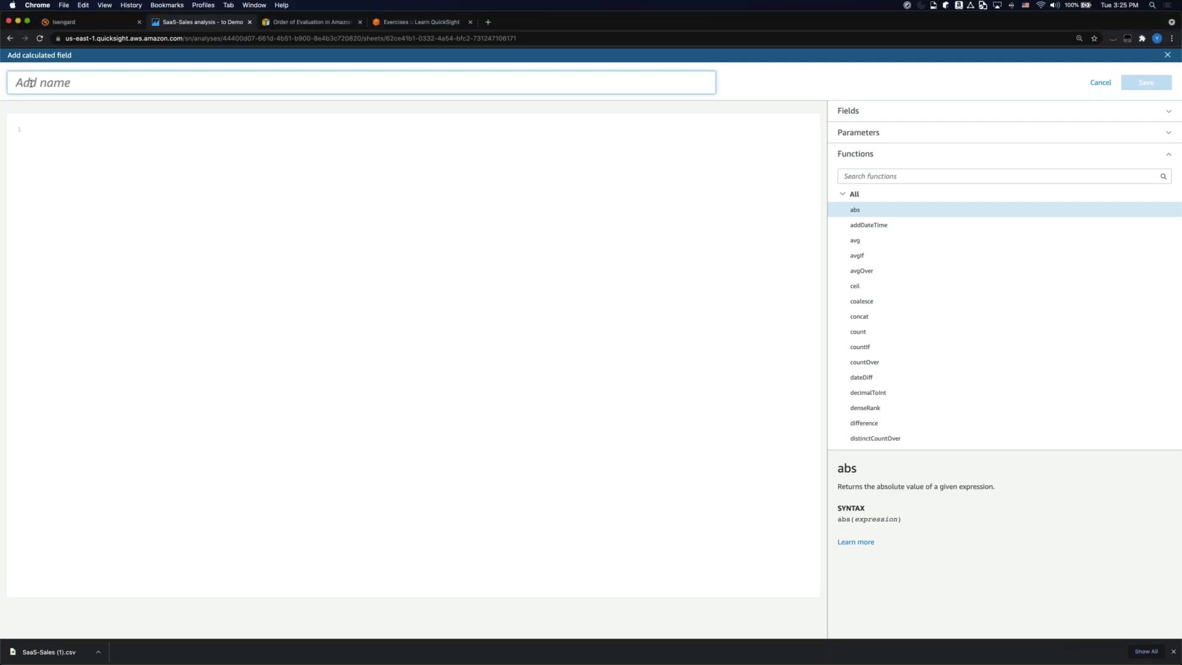
type("Row Profit Margin (Incorrect)")
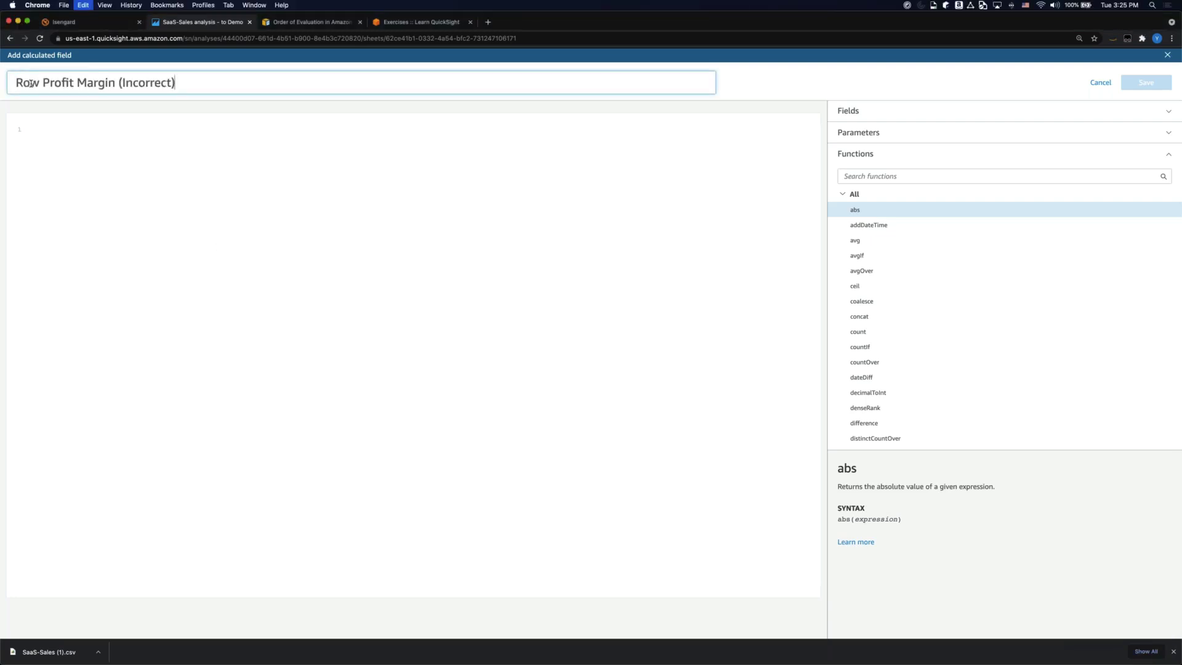
- Define the Row Profit Margin (Incorrect) formula as {Profit}/{Sales} and save the field
left_click(71, 148)
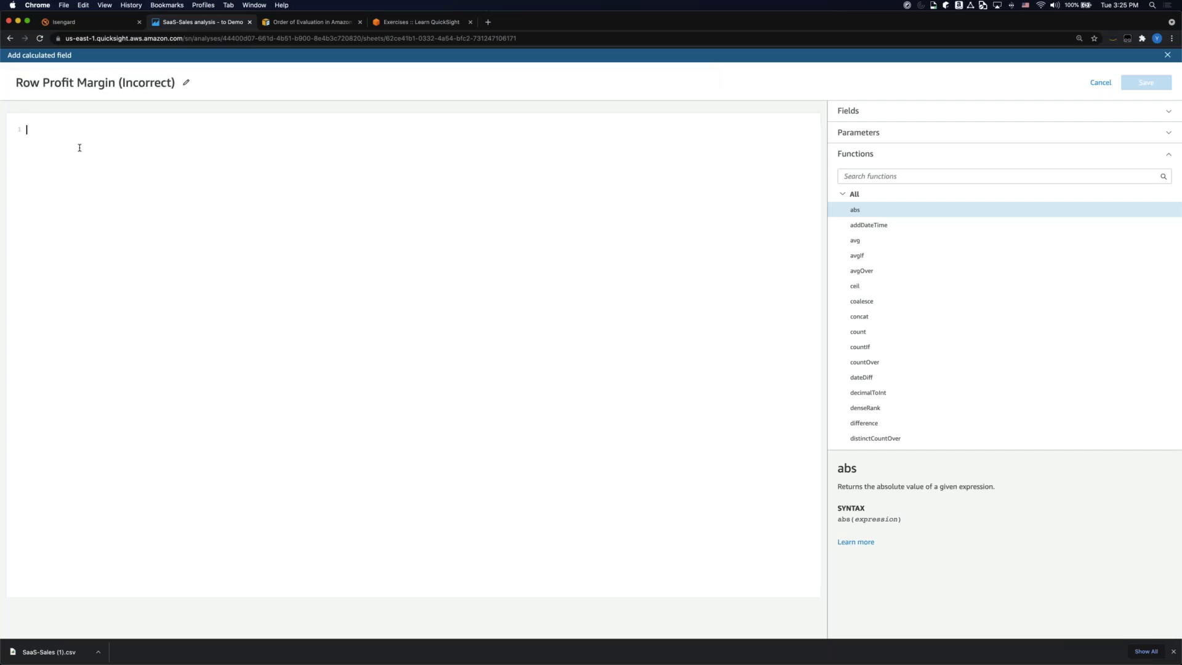
type("{Profit}")
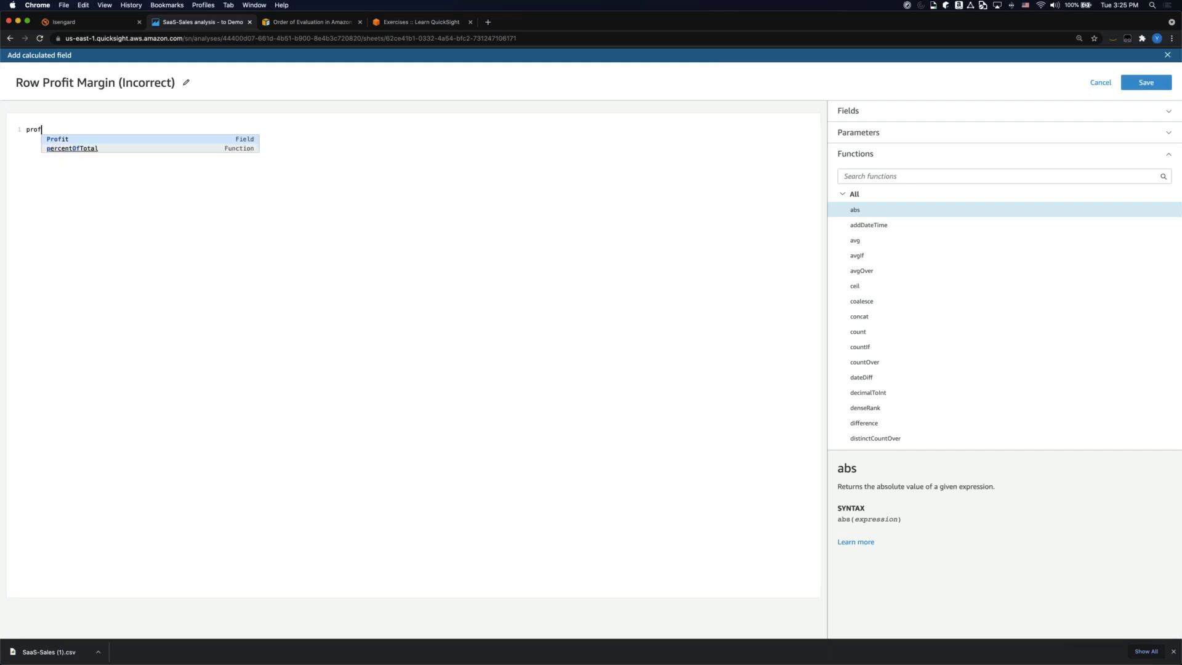
type("/")
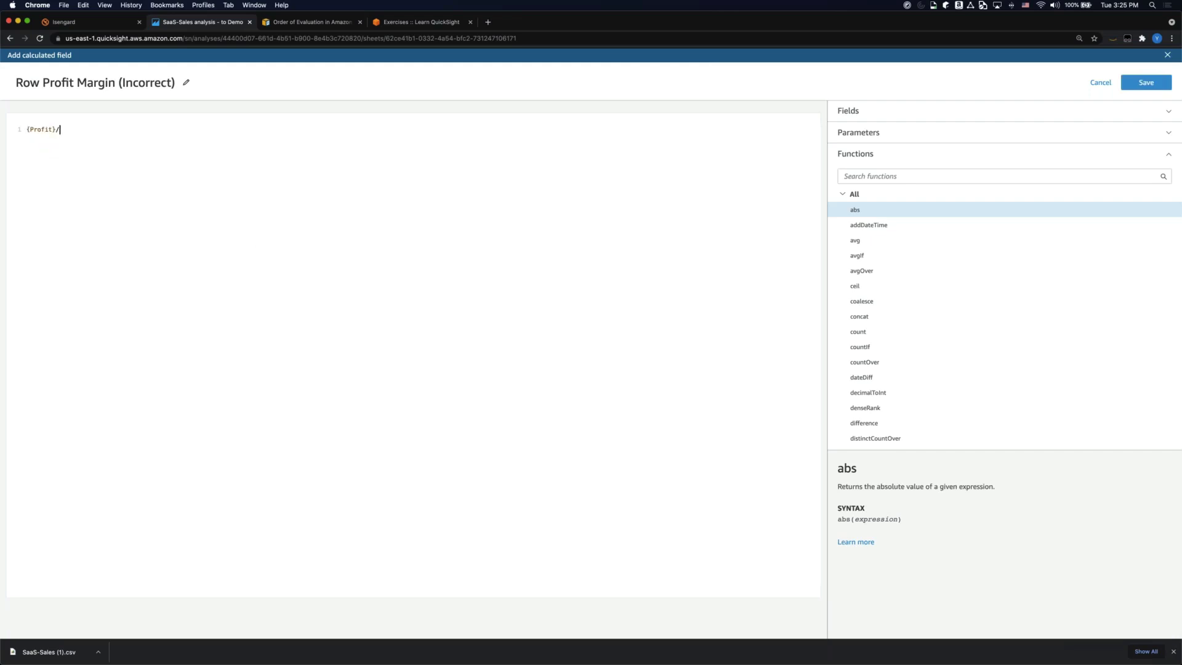
type("{Sales}")
left_click(1143, 83)
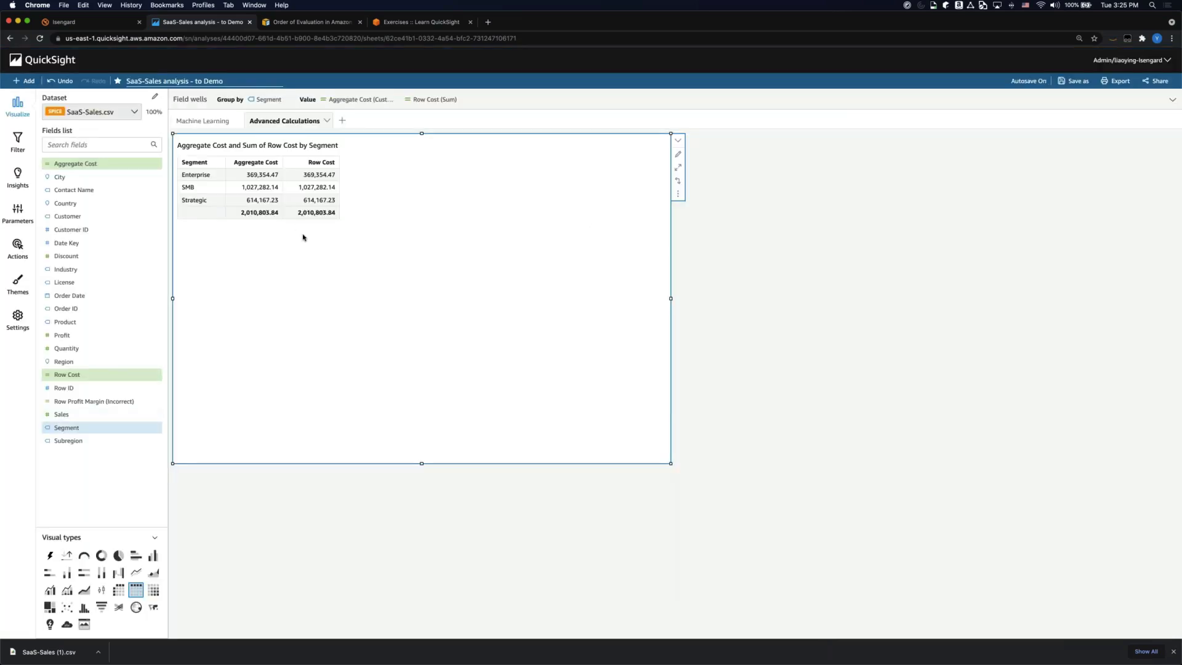
- Start another calculated field and name it Aggregated Profit Margin
left_click(25, 80)
left_click(66, 152)
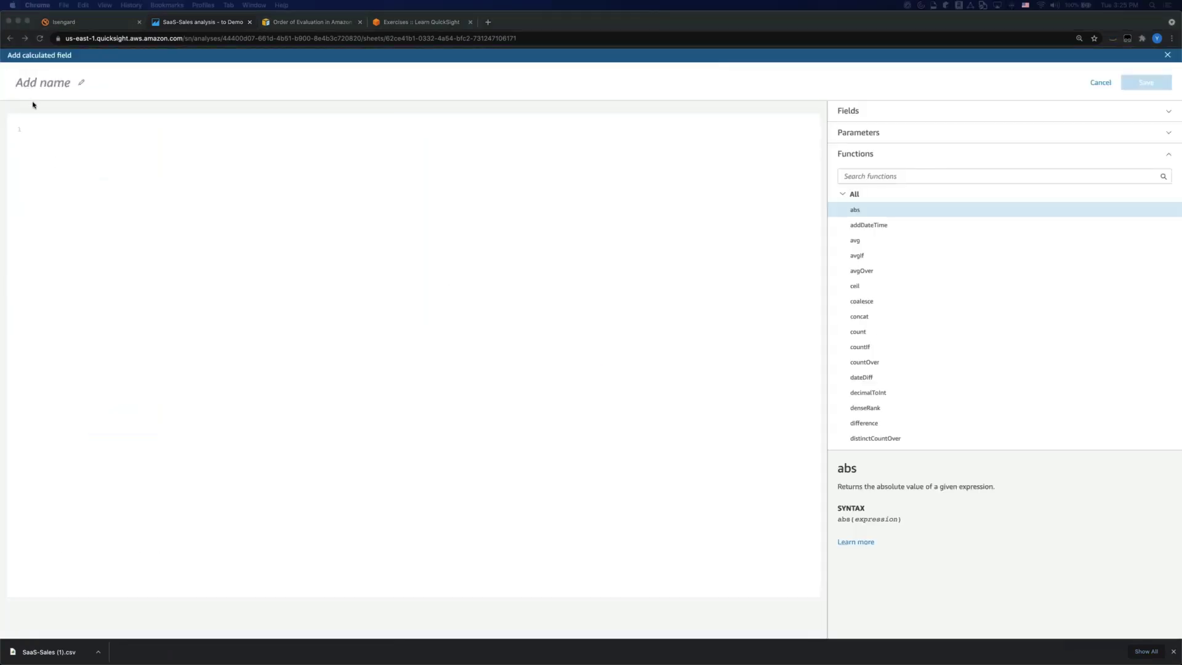
left_click(39, 83)
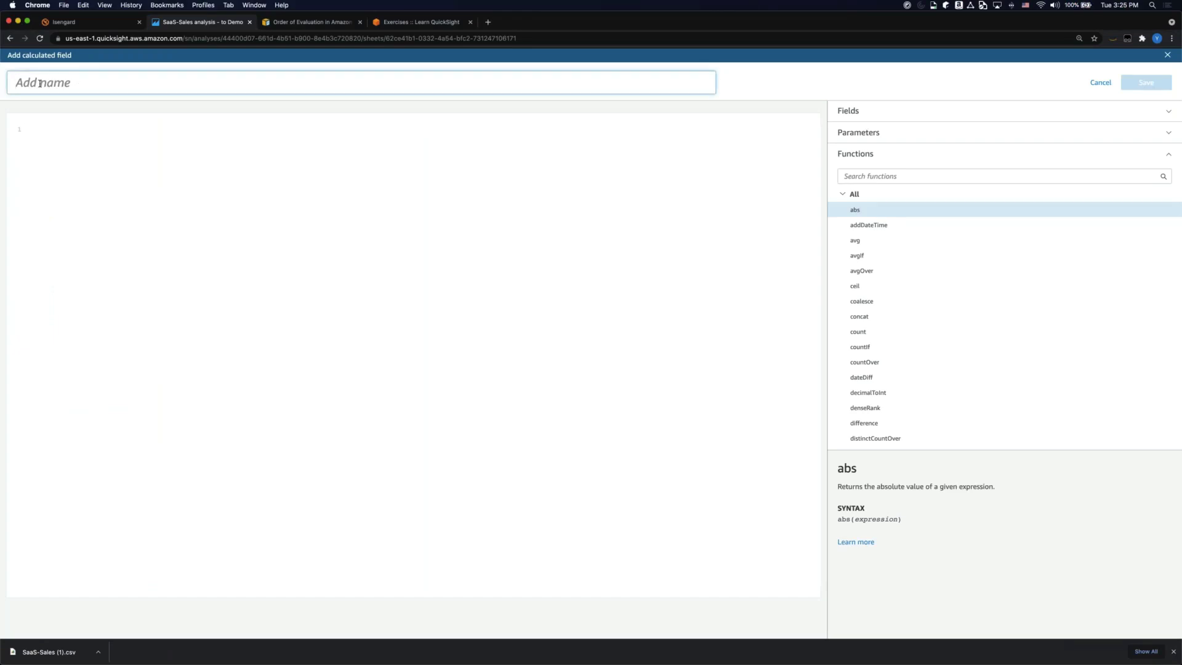
type("Aggregated Profit Margin")
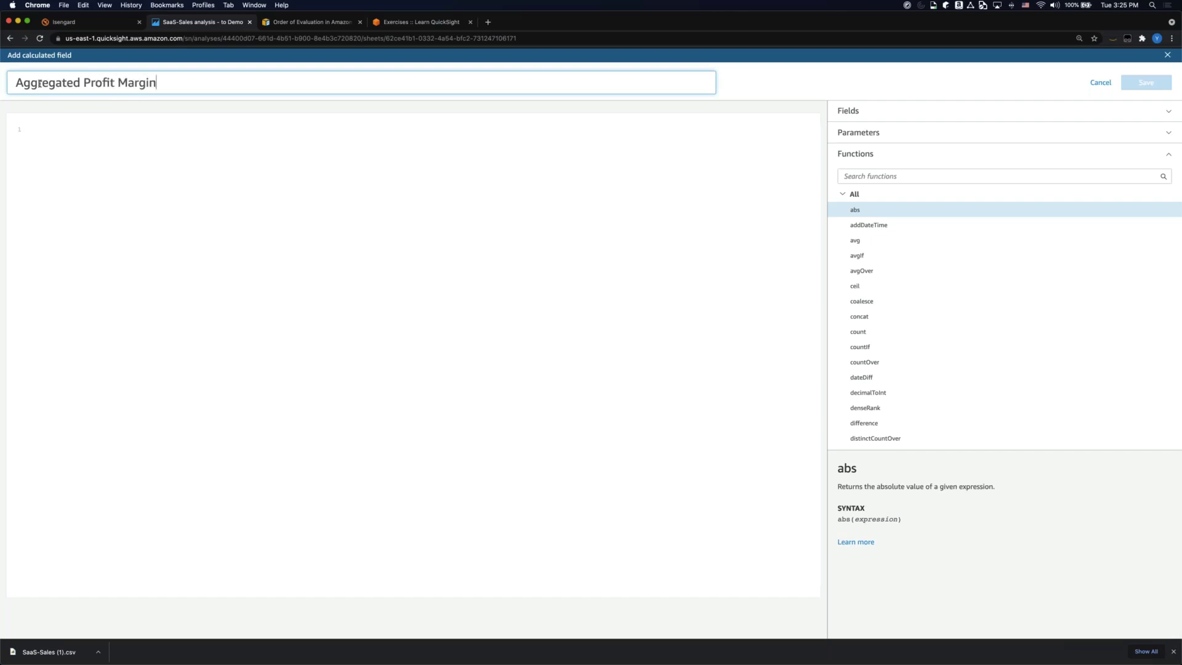
key("Return")
- Enter sum({Profit})/sum({Sales}) as the Aggregated Profit Margin formula and save the field
left_click(310, 189)
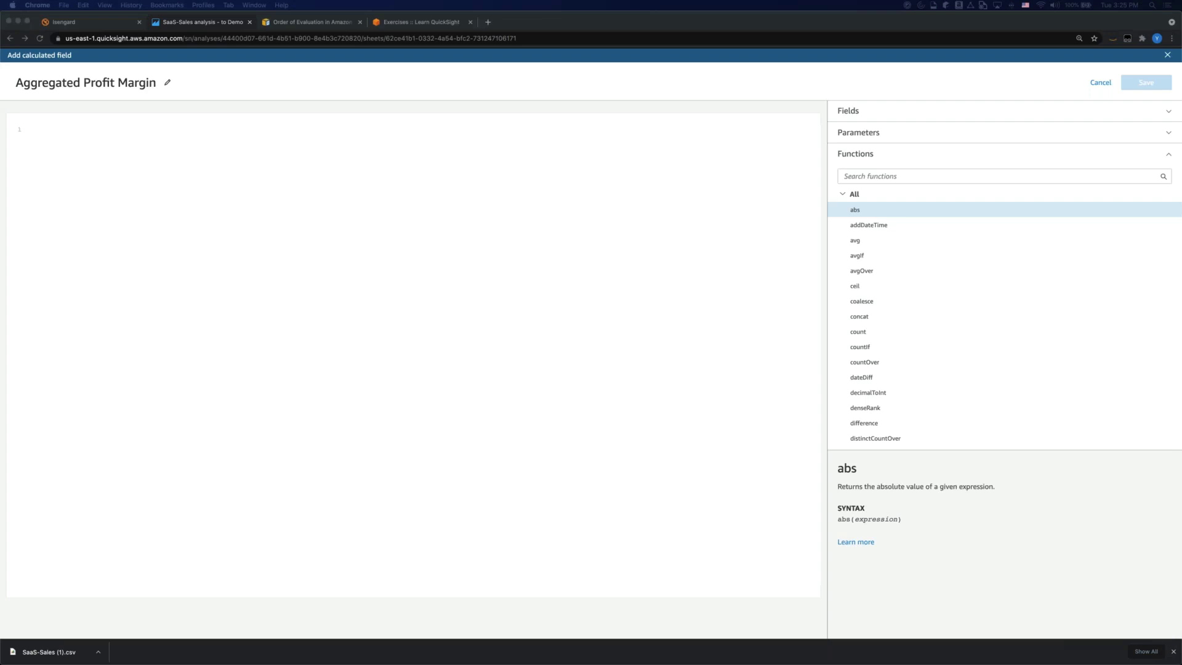
type("su")
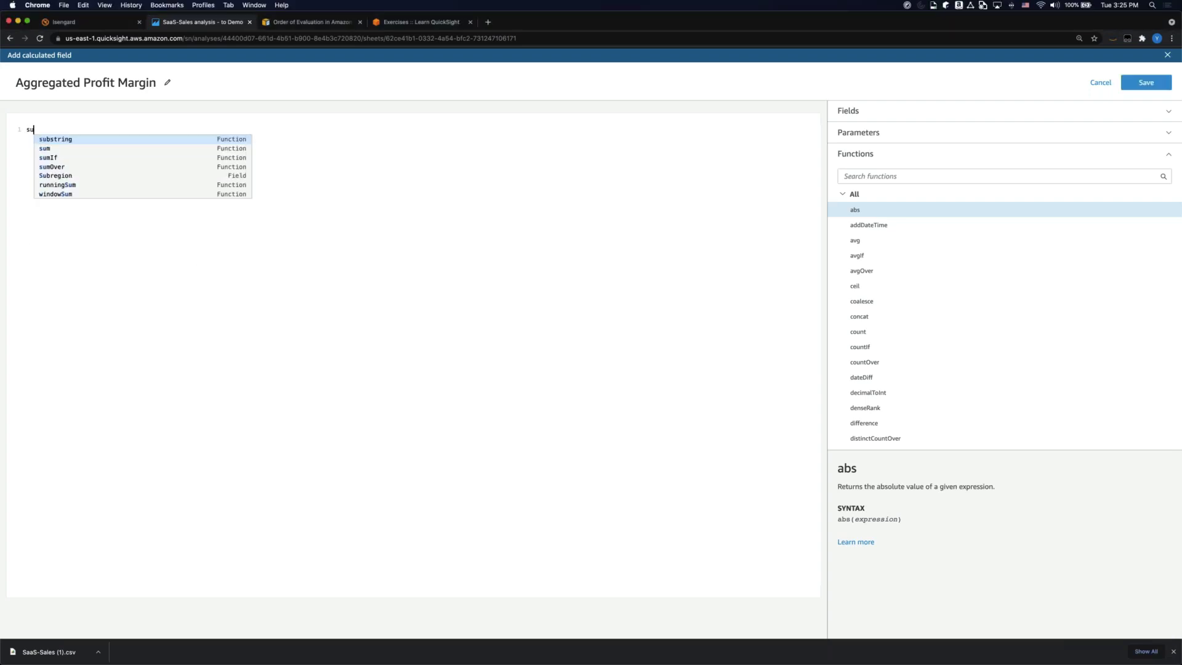
type("m(")
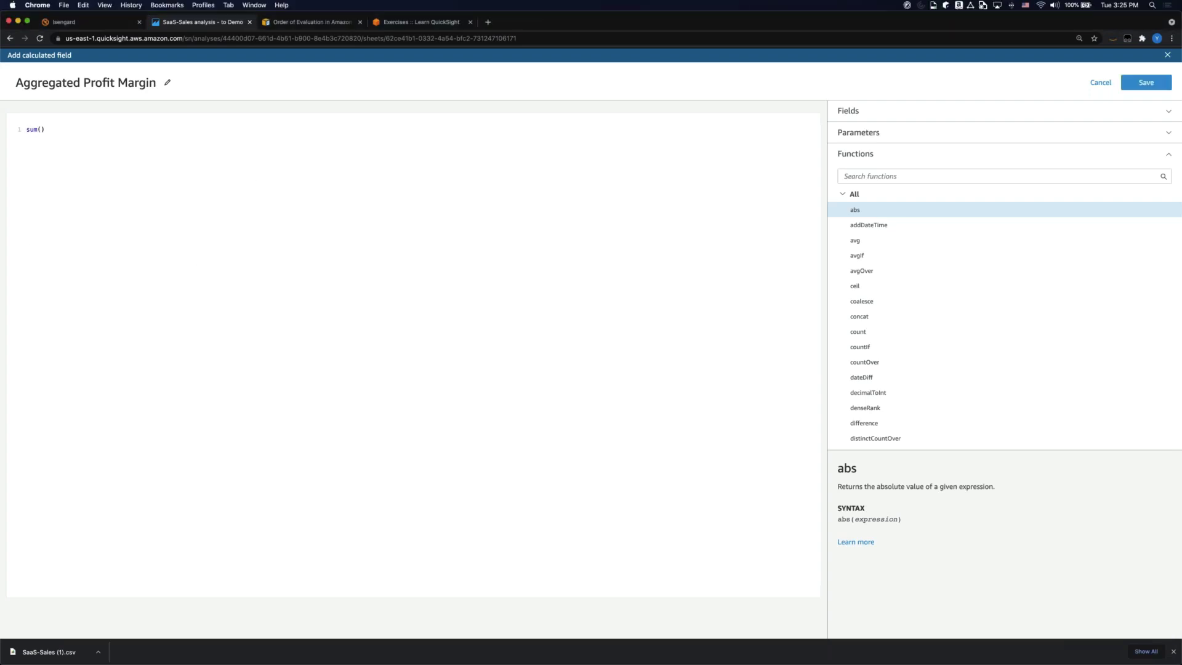
type("{Profit")
key("Return")
type("/sum")
type("(")
type("{Sales")
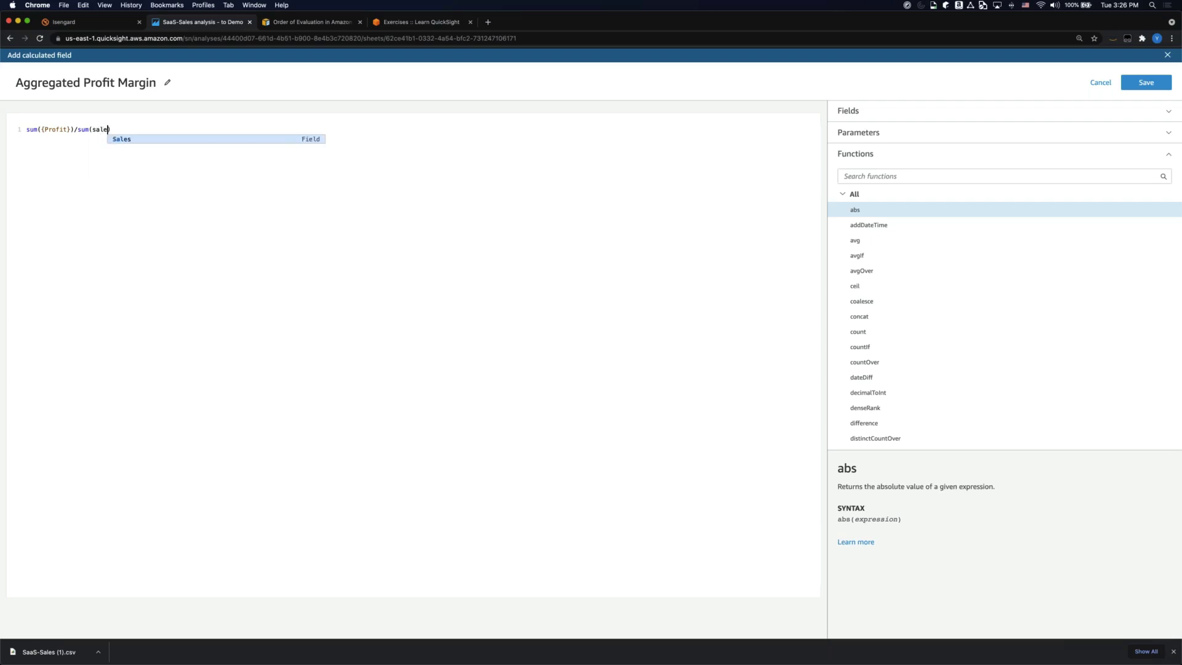
key("Return")
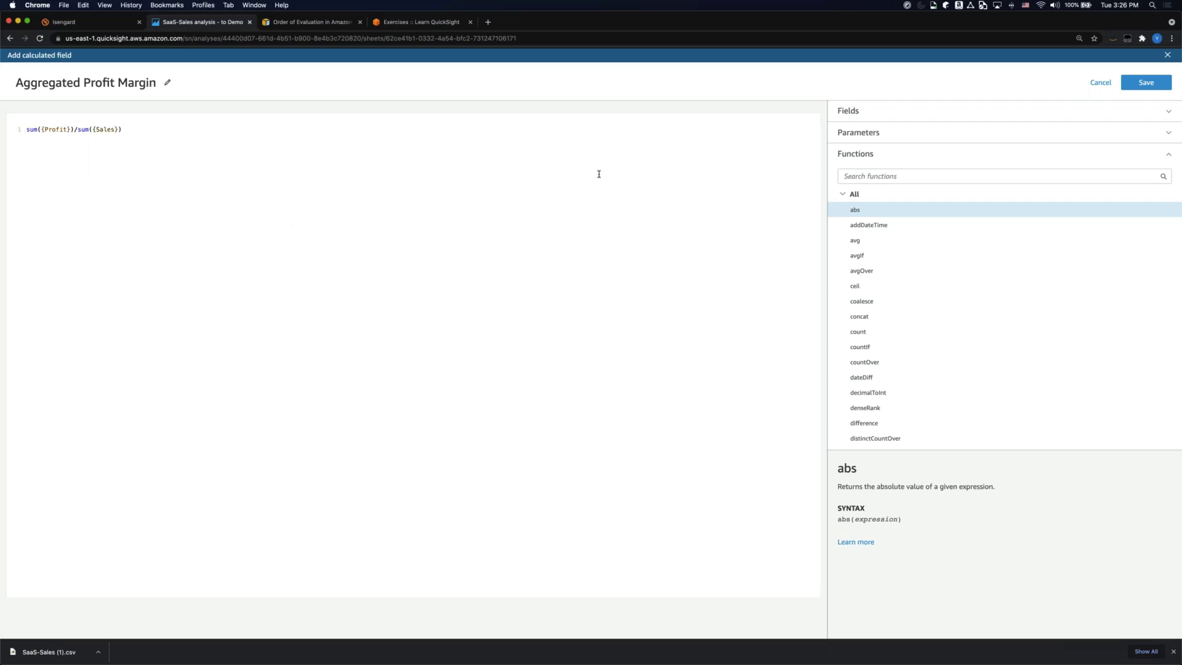
left_click(1146, 84)
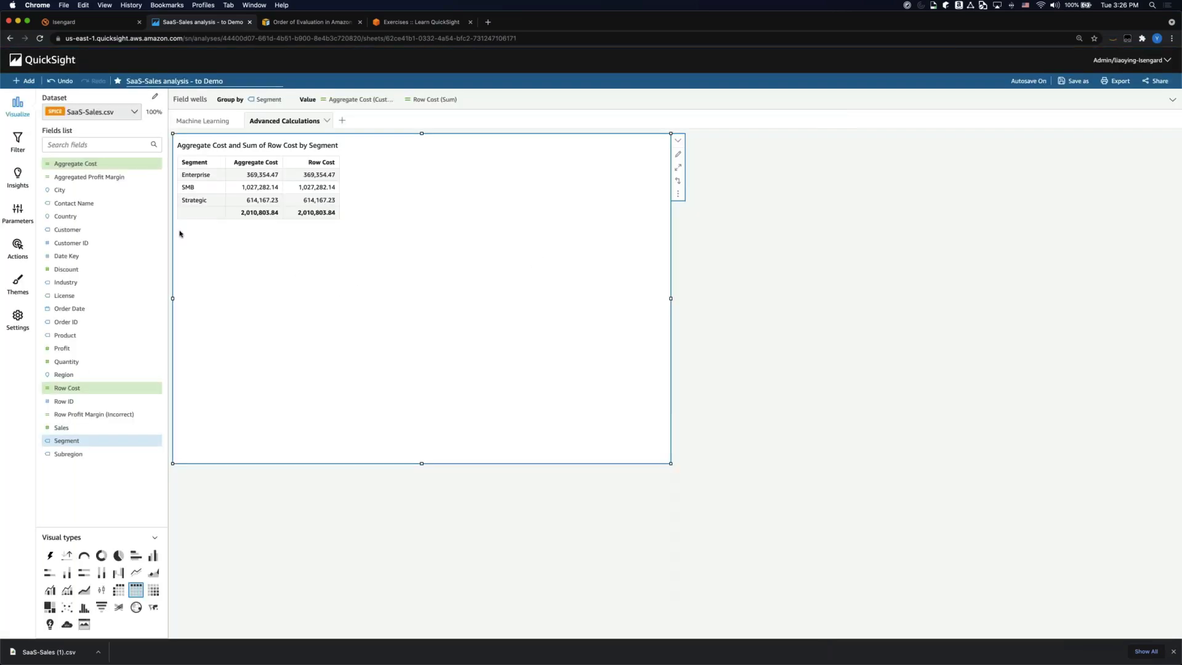
- Add the Aggregated Profit Margin and Row Profit Margin (Incorrect) fields to the cost-by-segment table
left_click(75, 144)
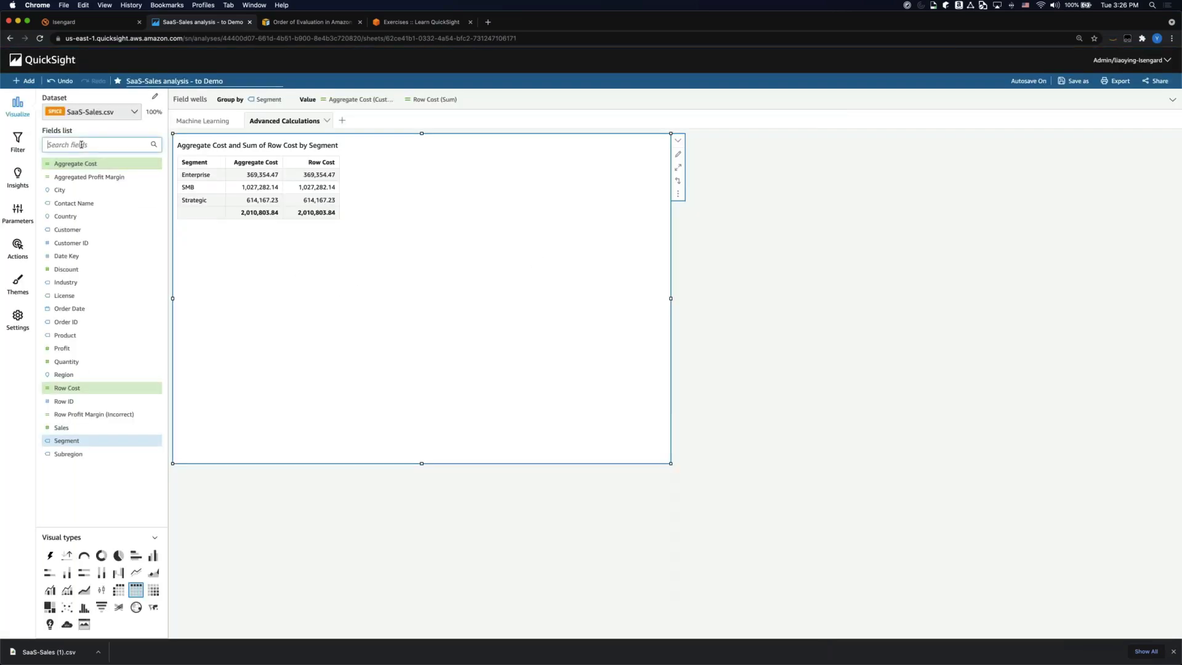
left_click(88, 178)
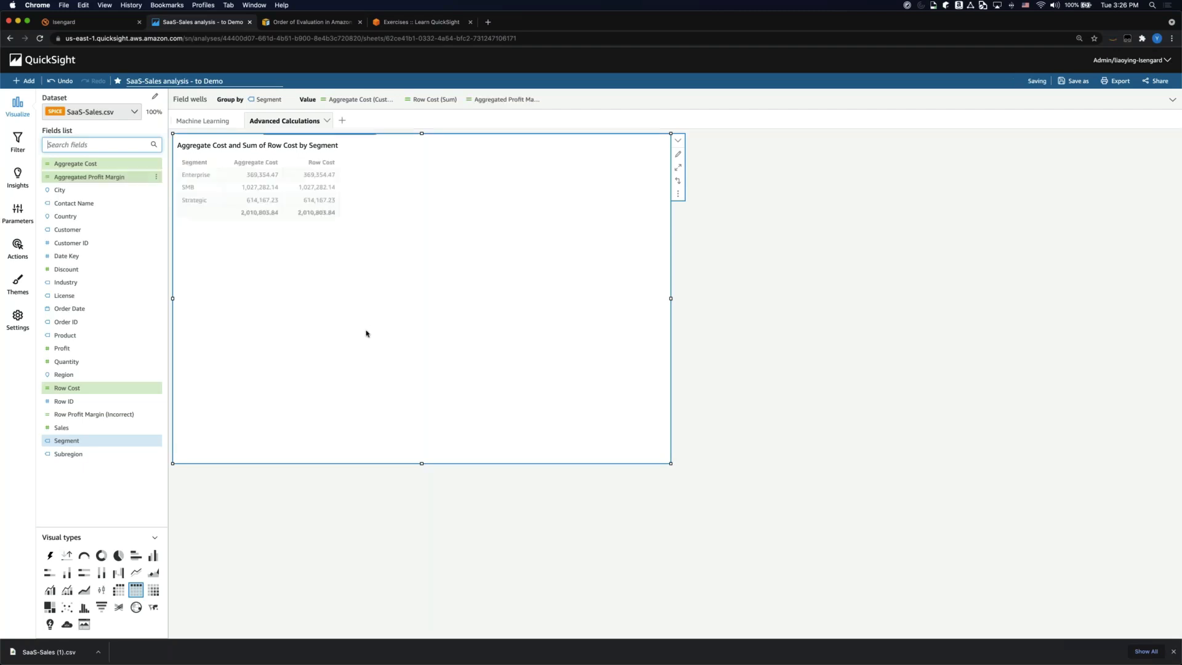
left_click(71, 415)
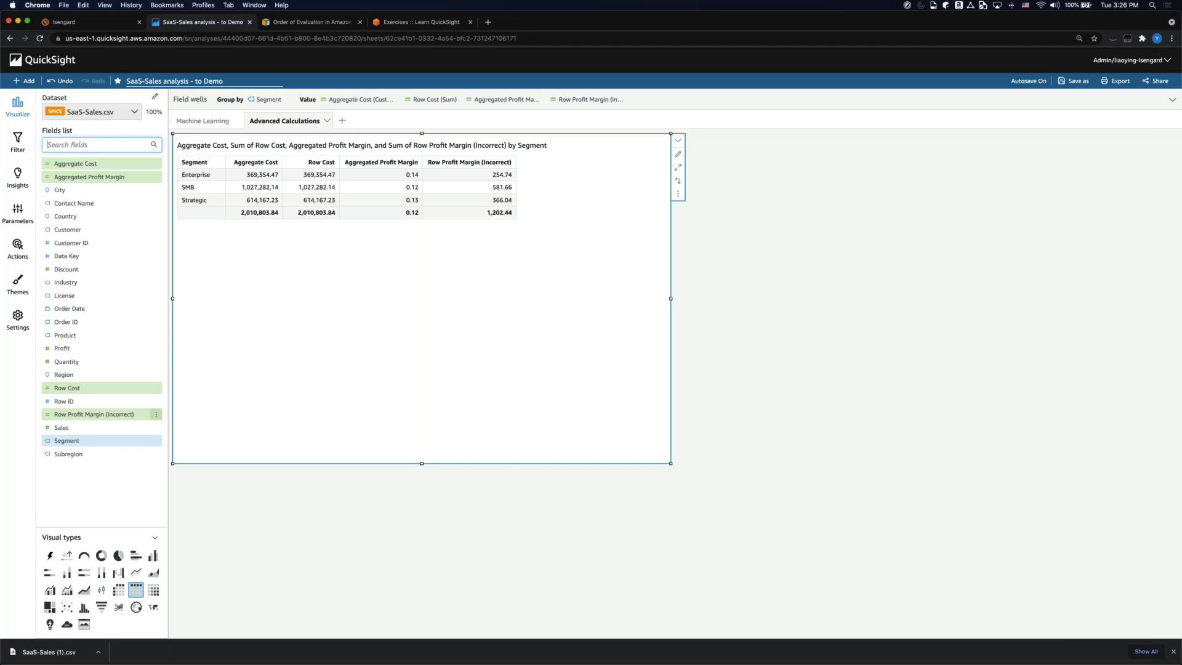
- Show the Row Profit Margin (Incorrect) field as a percent
left_click(155, 415)
mouse_move(206, 444)
left_click(307, 470)
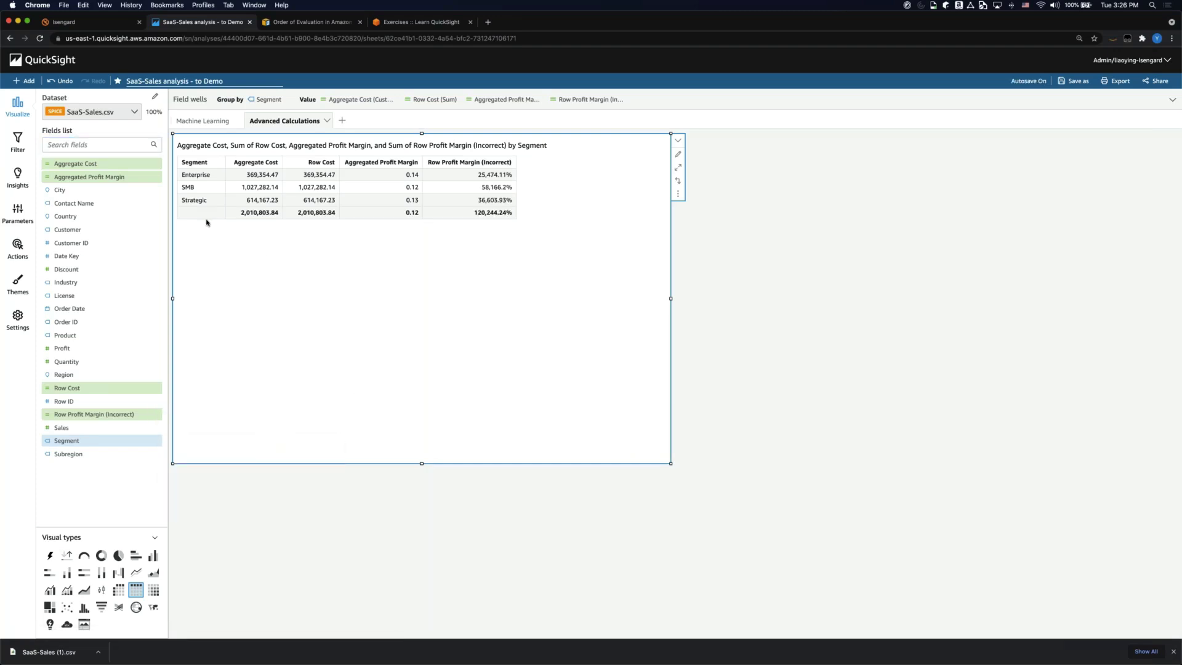
- Show the Aggregated Profit Margin field as a percent
left_click(157, 177)
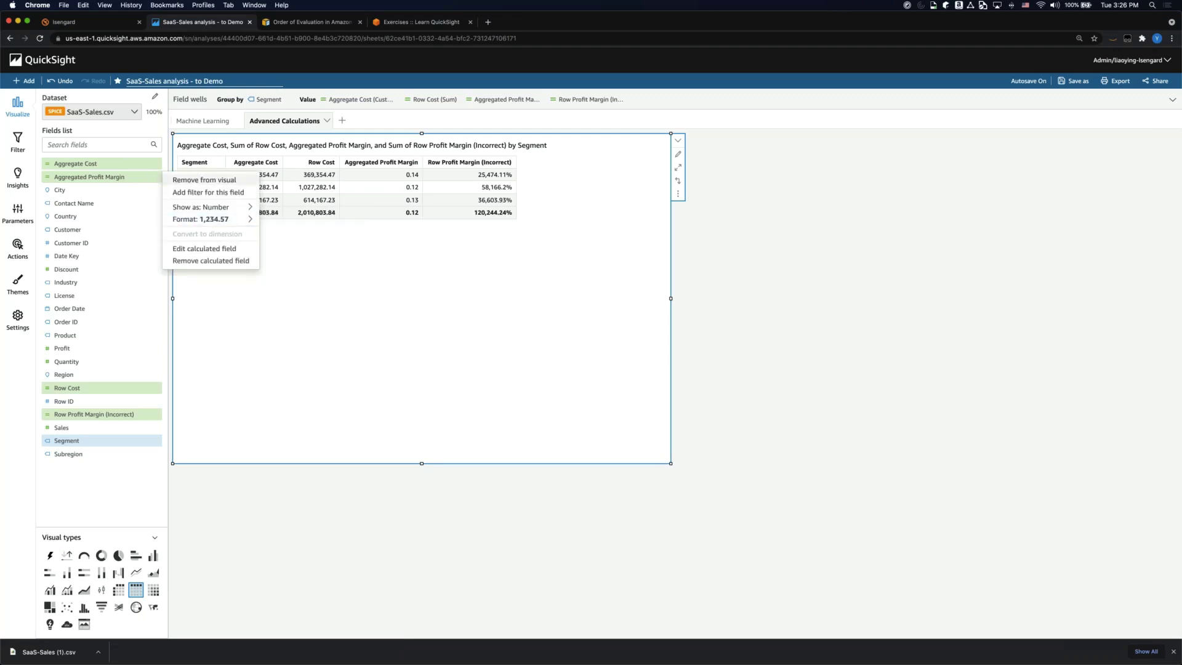
mouse_move(246, 208)
left_click(302, 231)
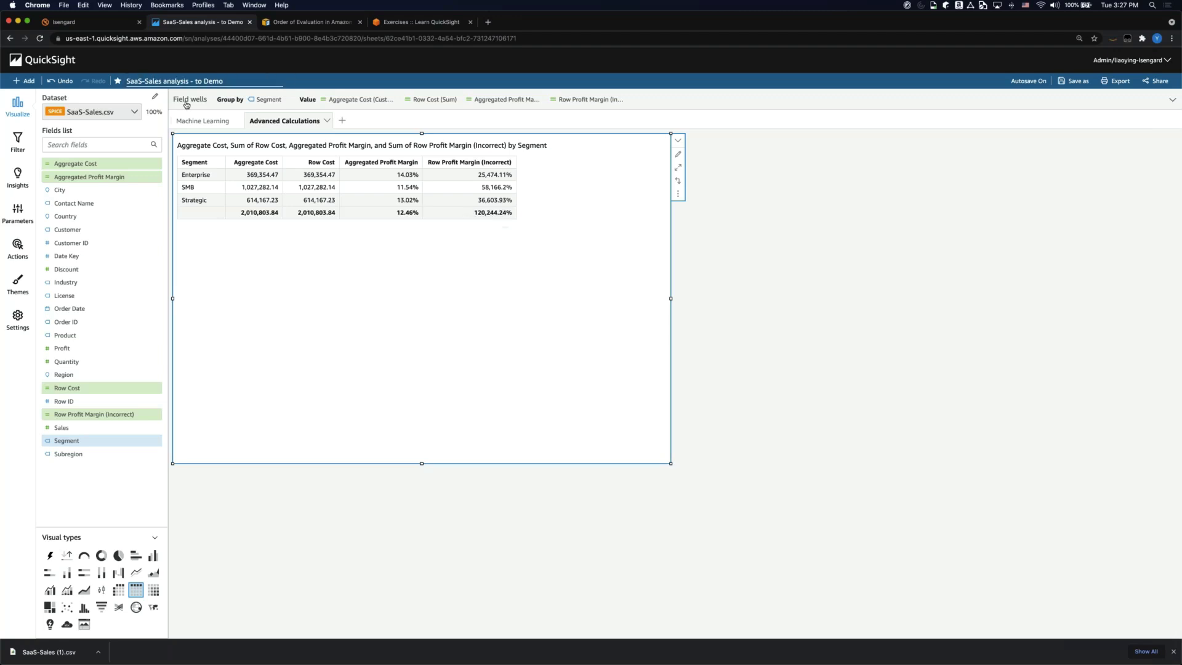
- Change the aggregation of Row Profit Margin (Incorrect) in the table's values to Average
left_click(188, 103)
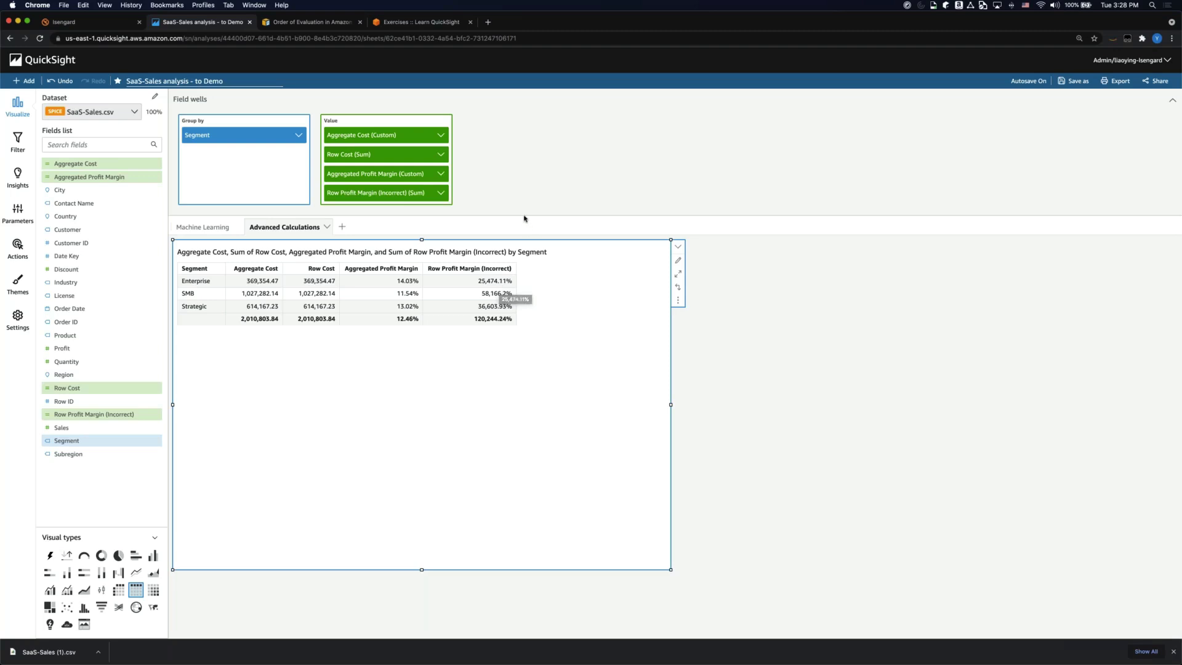
left_click(442, 194)
mouse_move(486, 213)
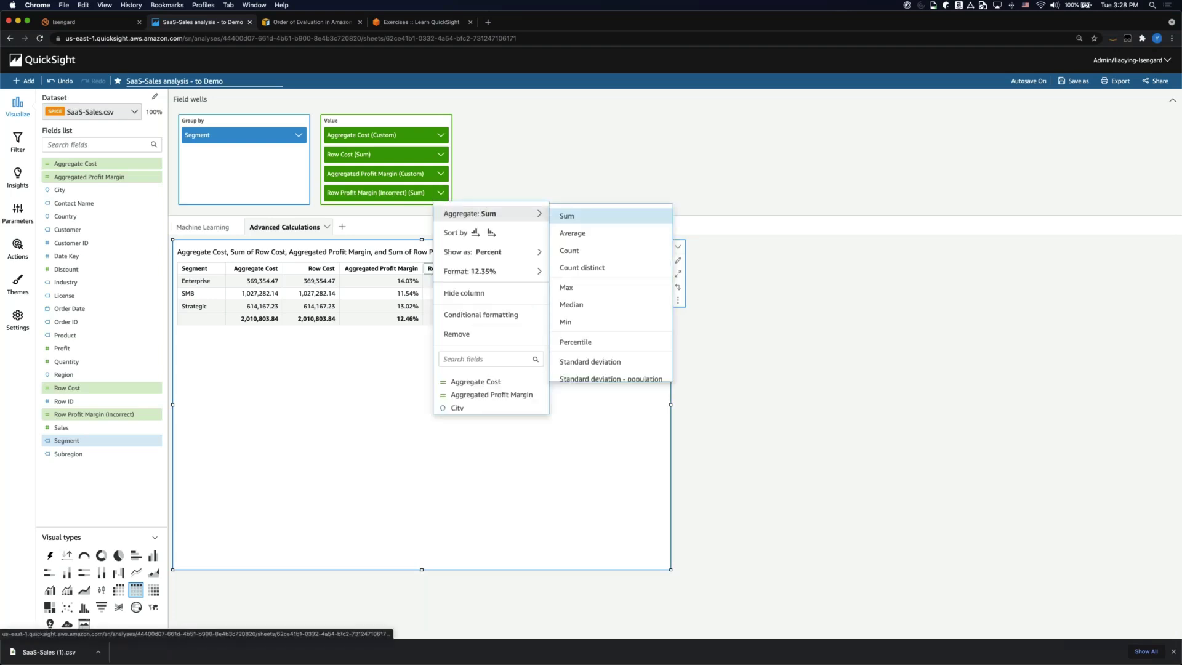
left_click(572, 234)
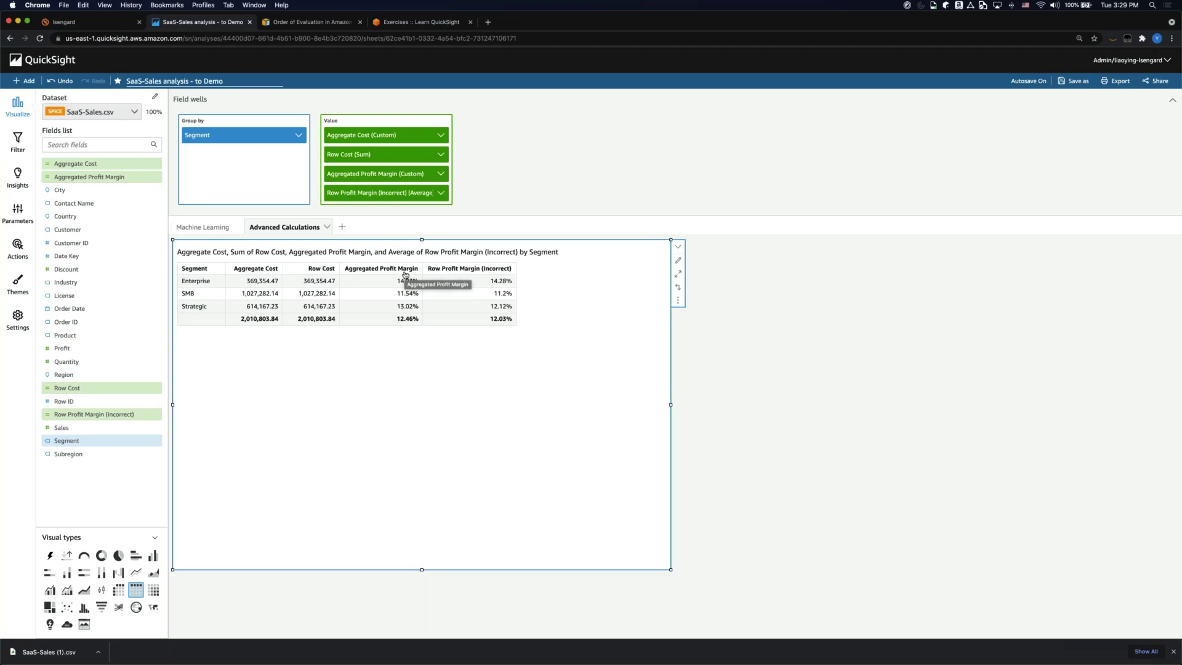
- Review the formula of the Aggregated Profit Margin calculated field and close it without changes
left_click(155, 179)
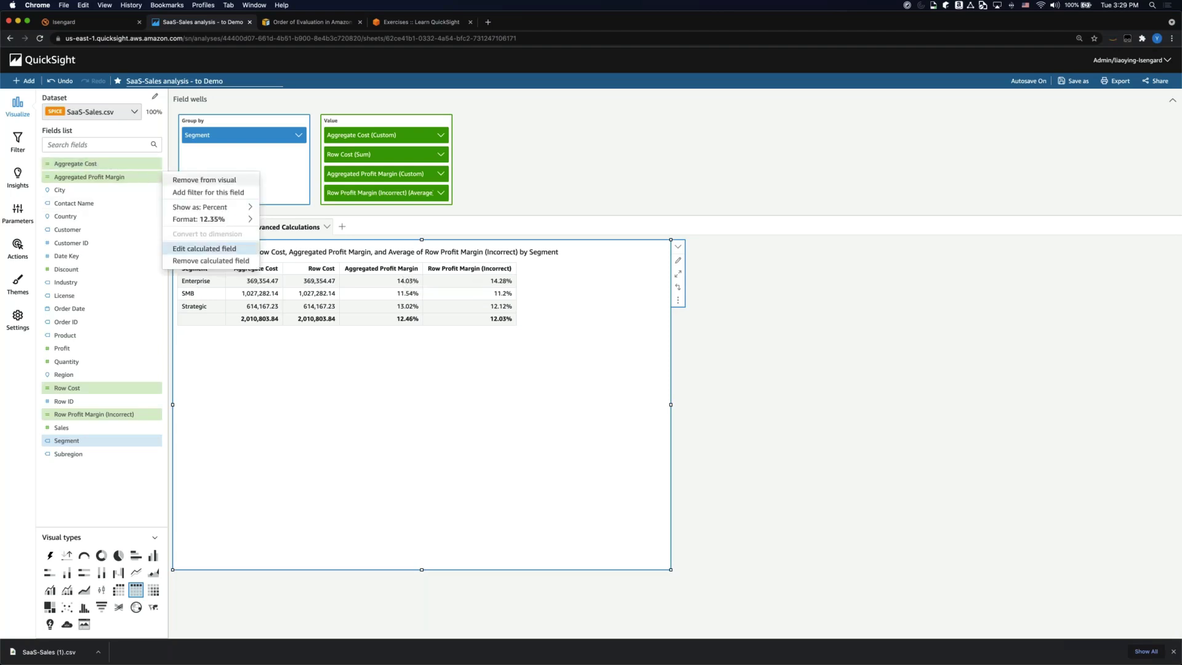
left_click(184, 247)
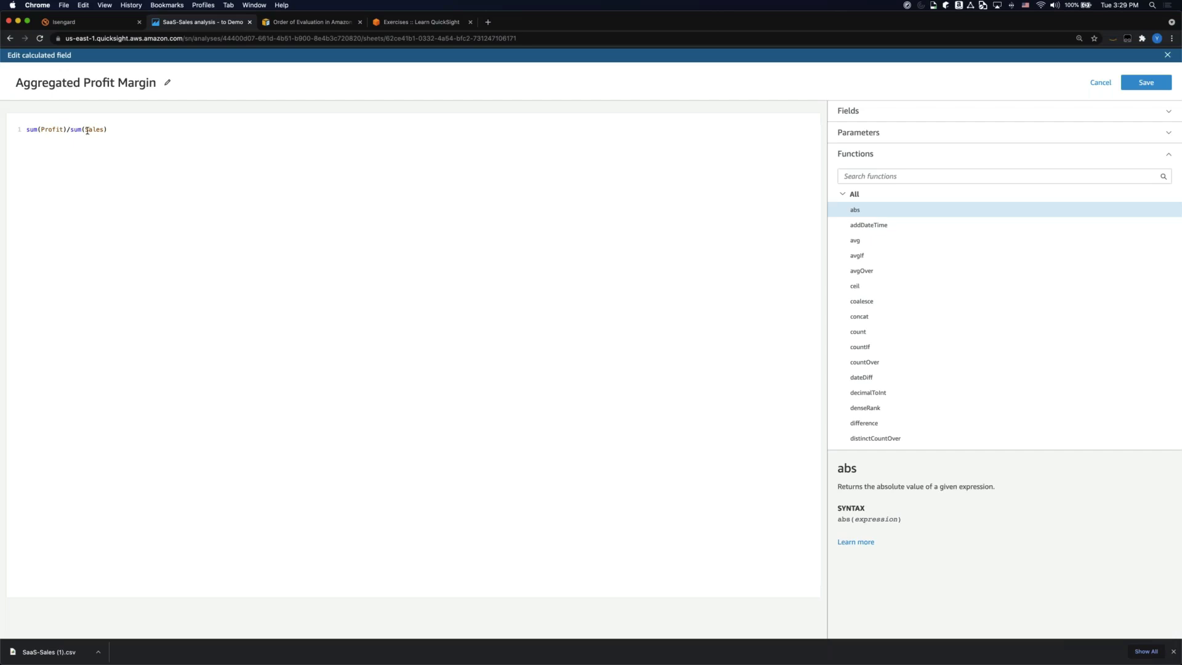
left_click(1100, 83)
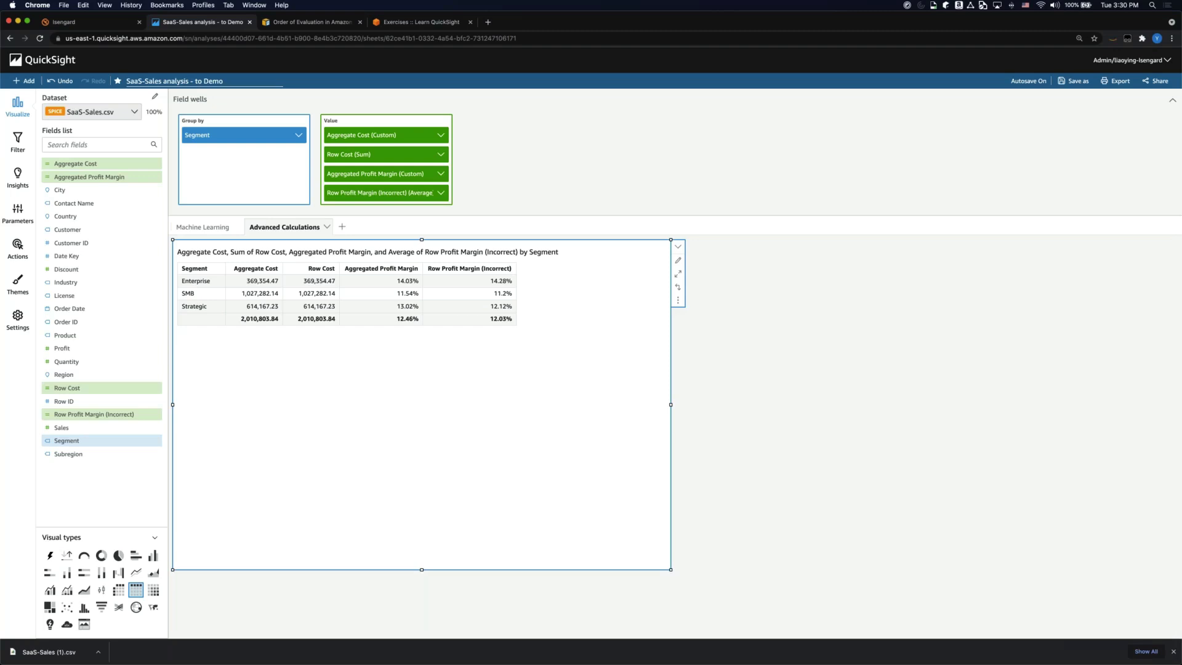
left_click(1054, 216)
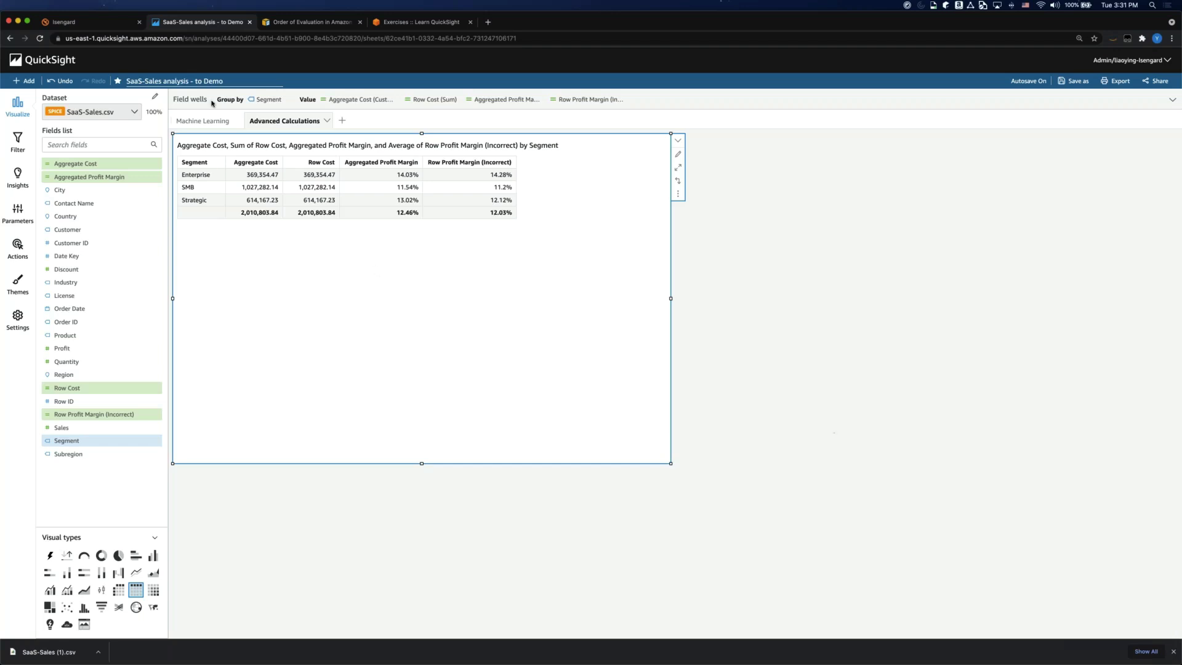
- Leave the analysis and open the SaaS-Sales dataset for editing
left_click(43, 61)
left_click(34, 274)
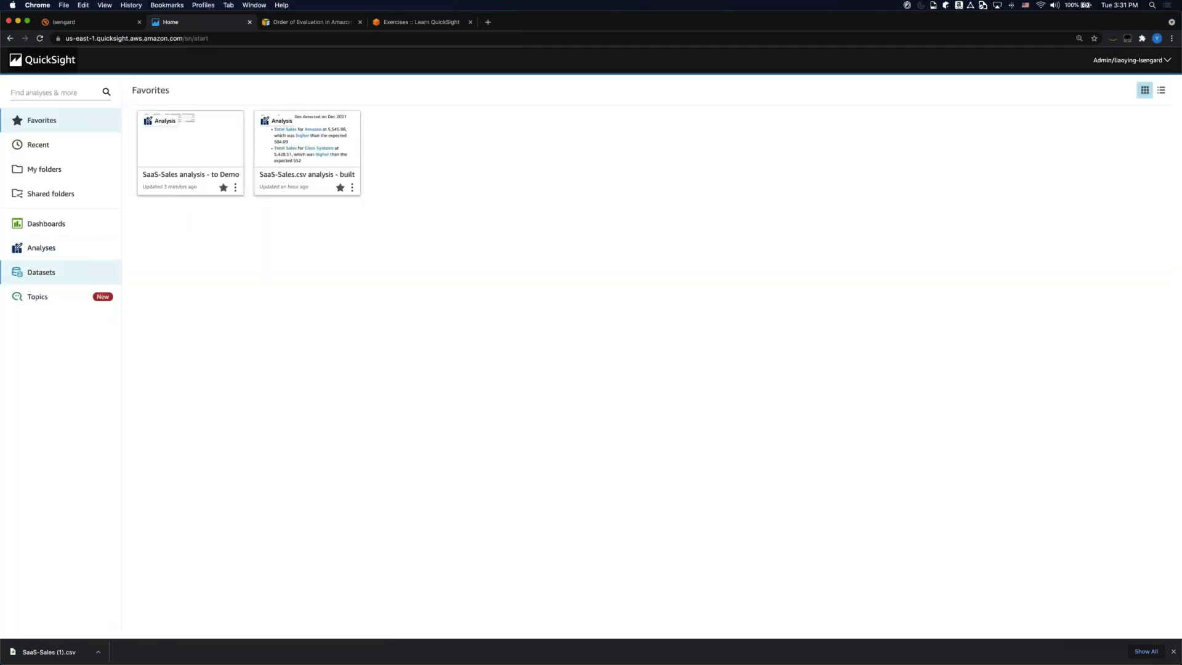
left_click(183, 135)
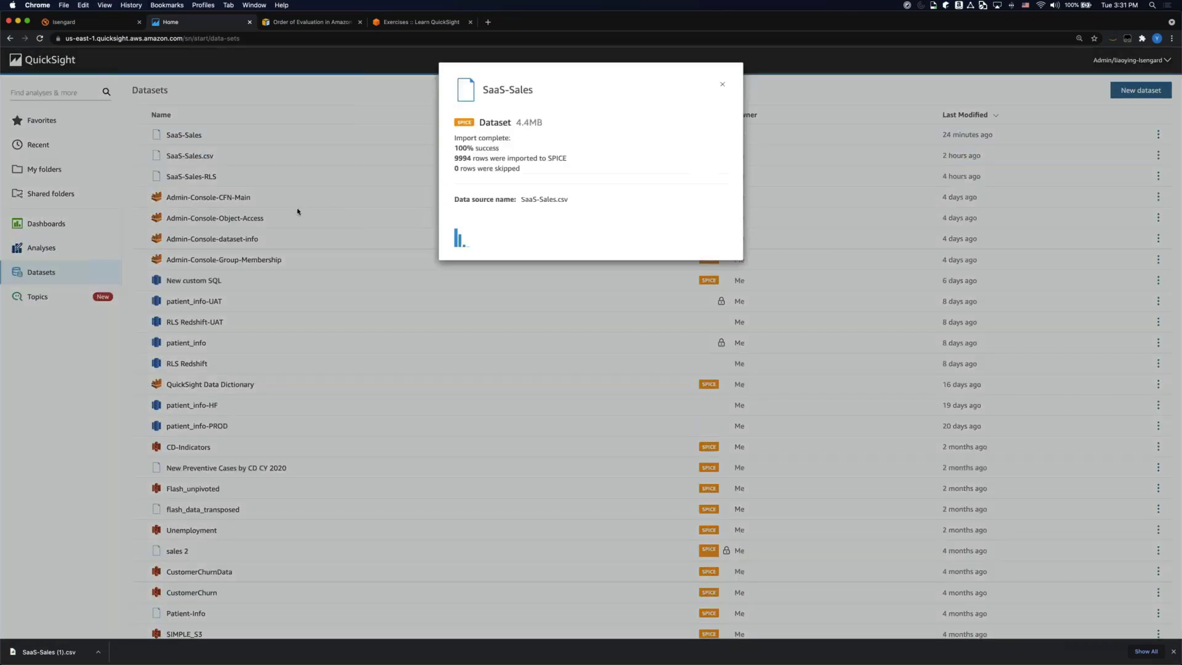
left_click(490, 253)
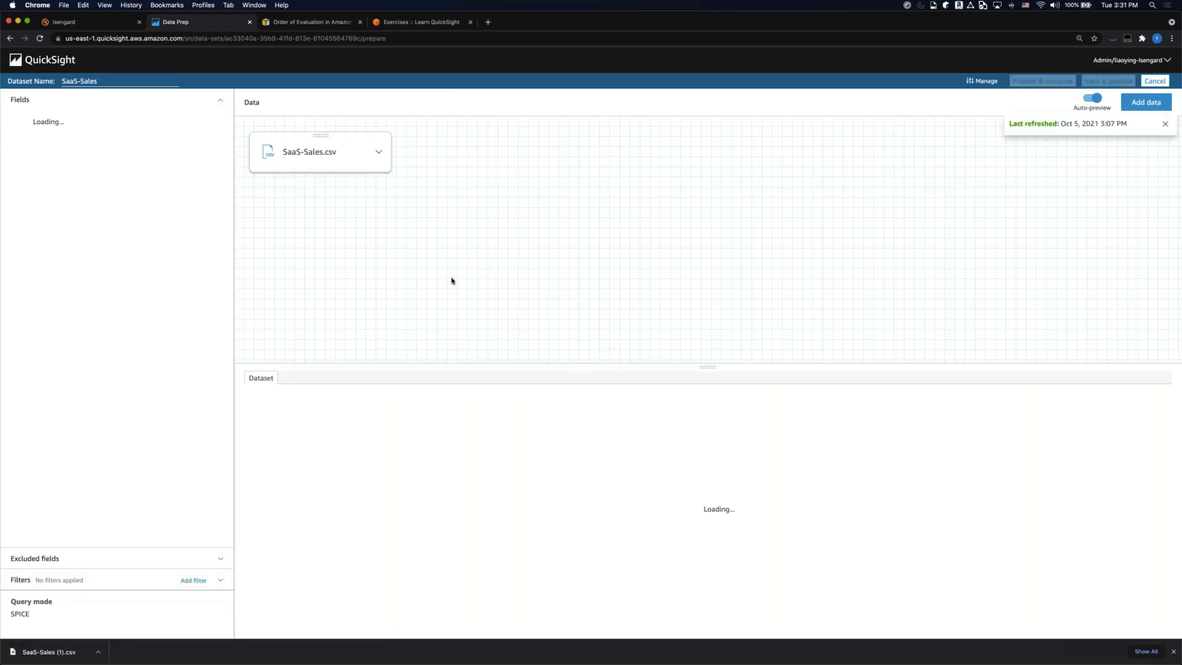
left_click(1165, 124)
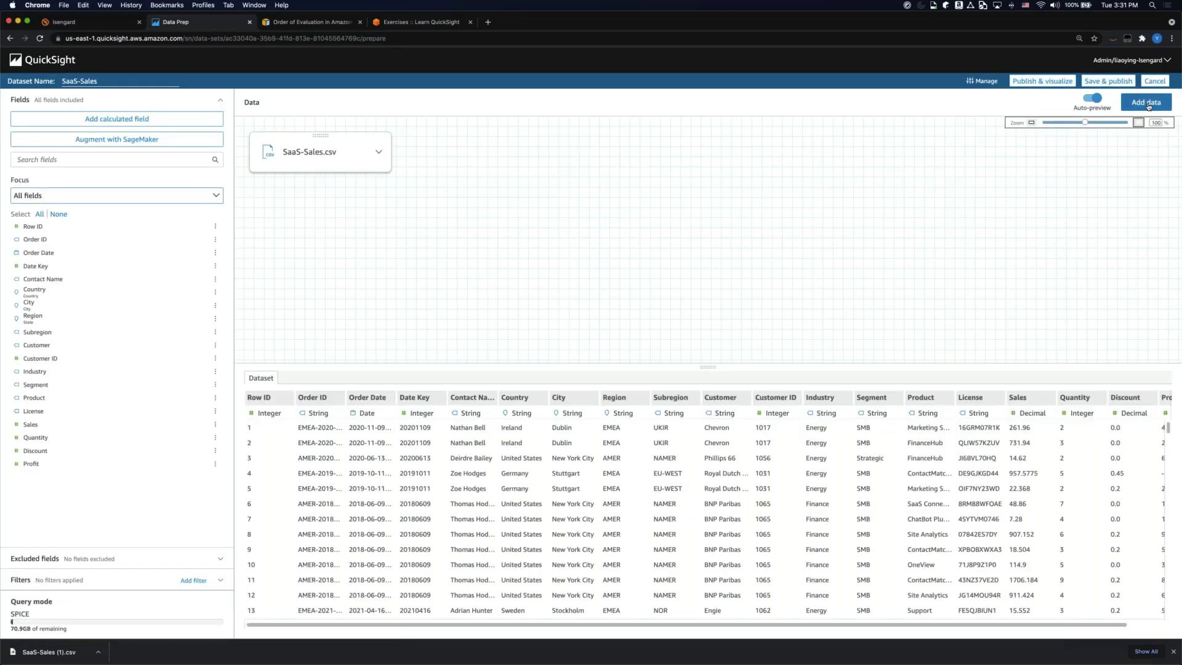
- Add the file SaaS-Sales (1).csv from Downloads as additional data in the SaaS-Sales dataset
left_click(1148, 106)
left_click(582, 112)
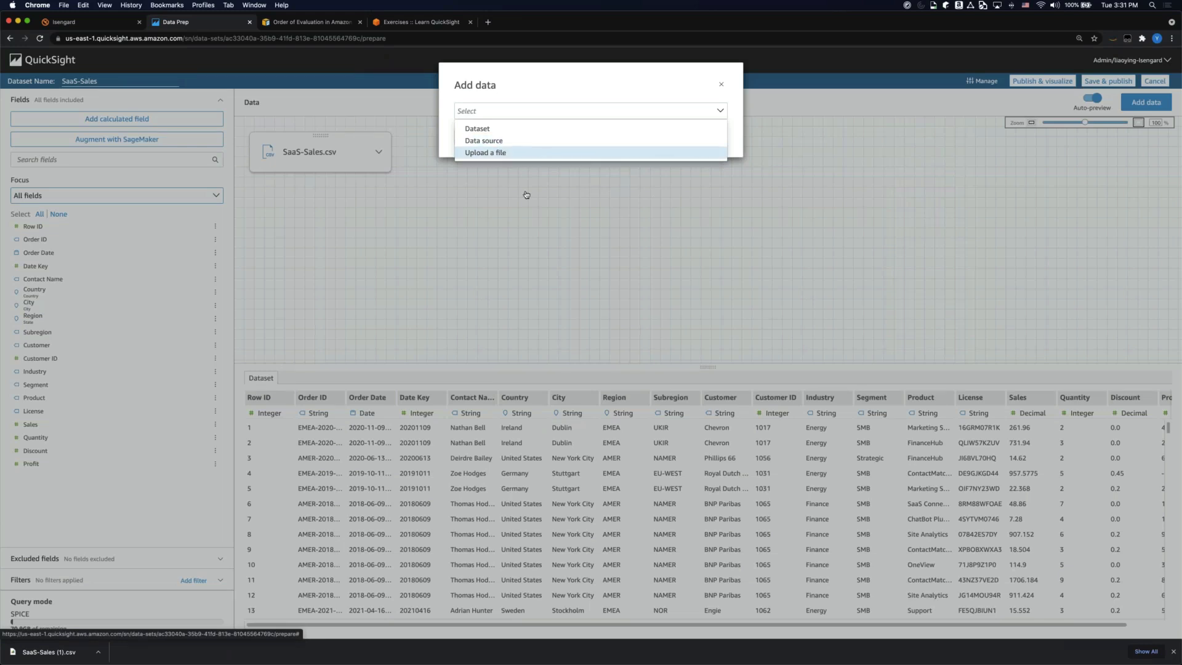
key("Return")
left_click(505, 120)
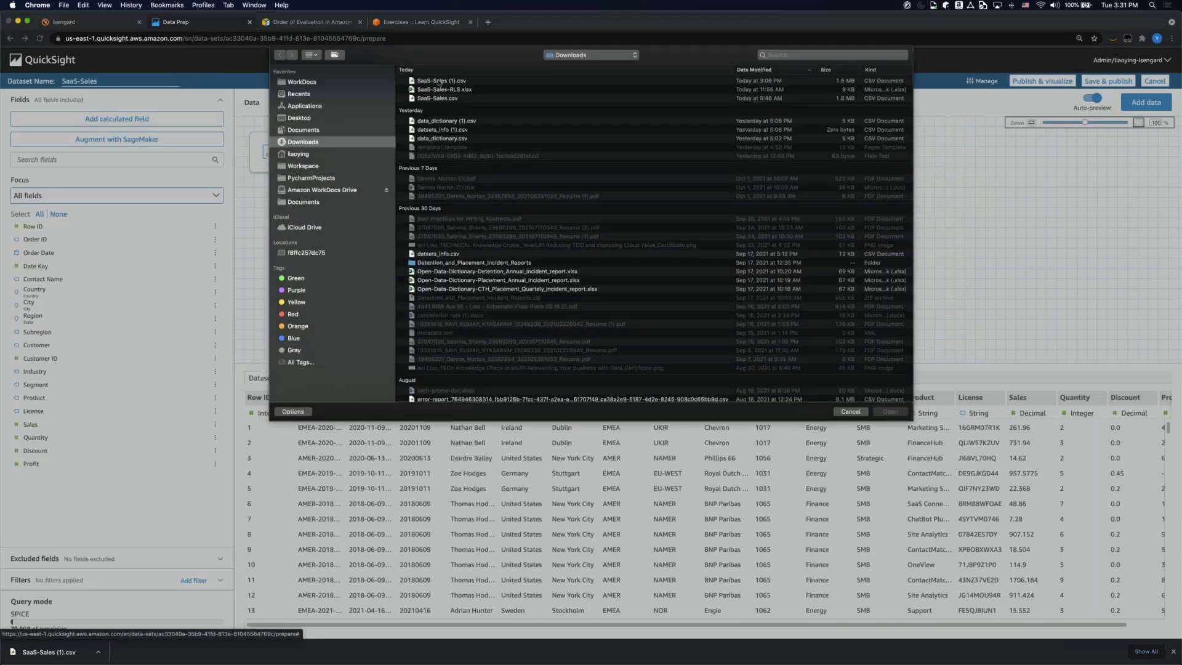
left_click(440, 82)
left_click(461, 91)
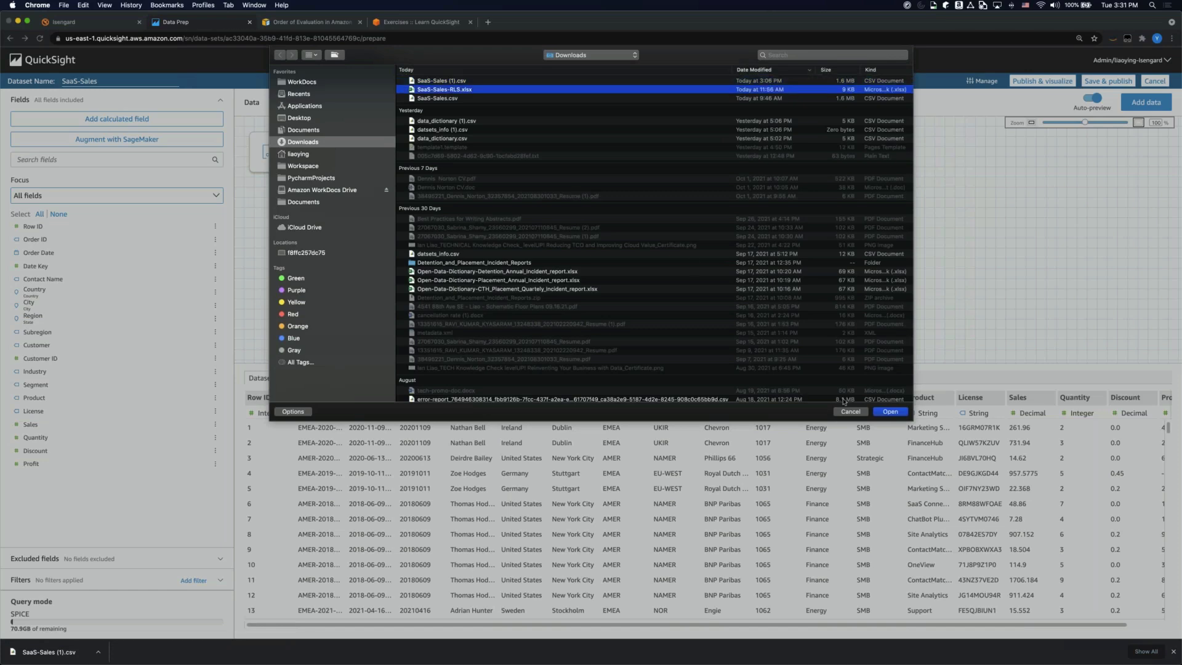
key("Up")
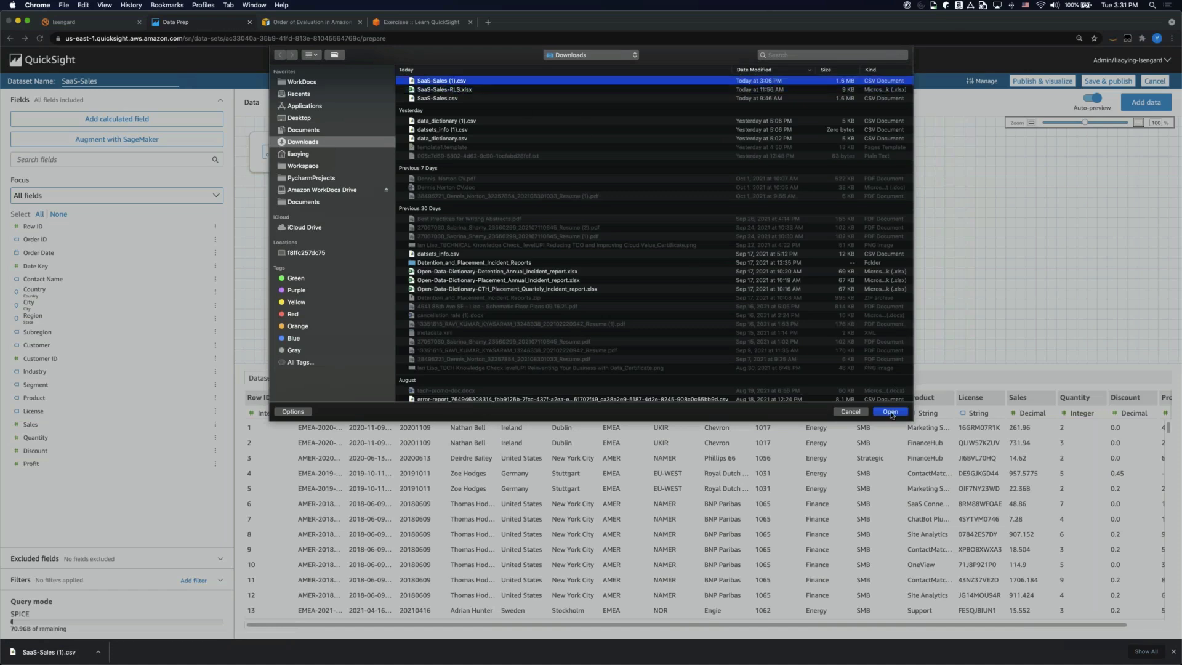
left_click(890, 412)
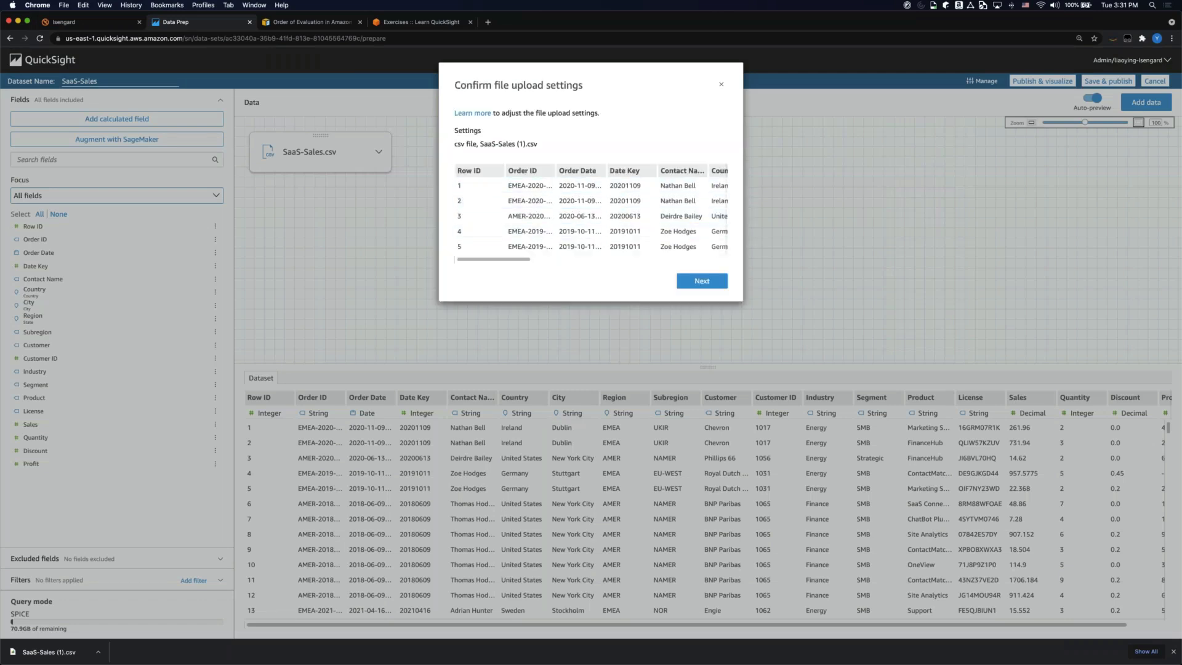
left_click(695, 280)
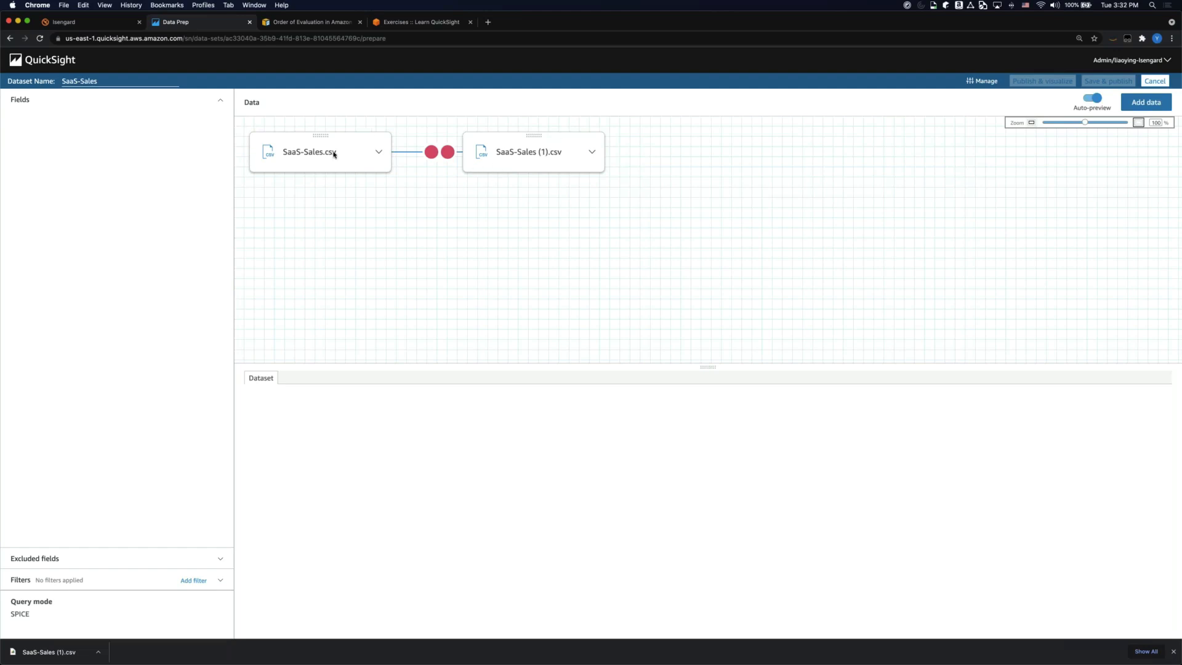
- View the join configuration between SaaS-Sales.csv and SaaS-Sales (1).csv and discard the dataset edits
left_click(442, 155)
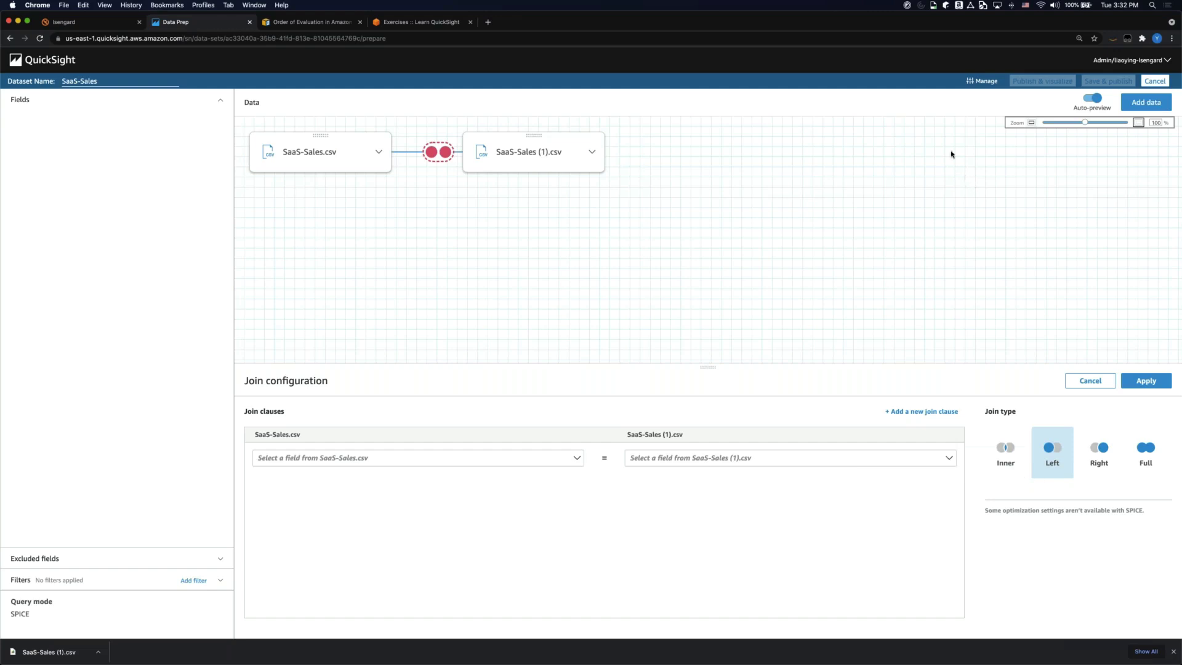
left_click(1151, 83)
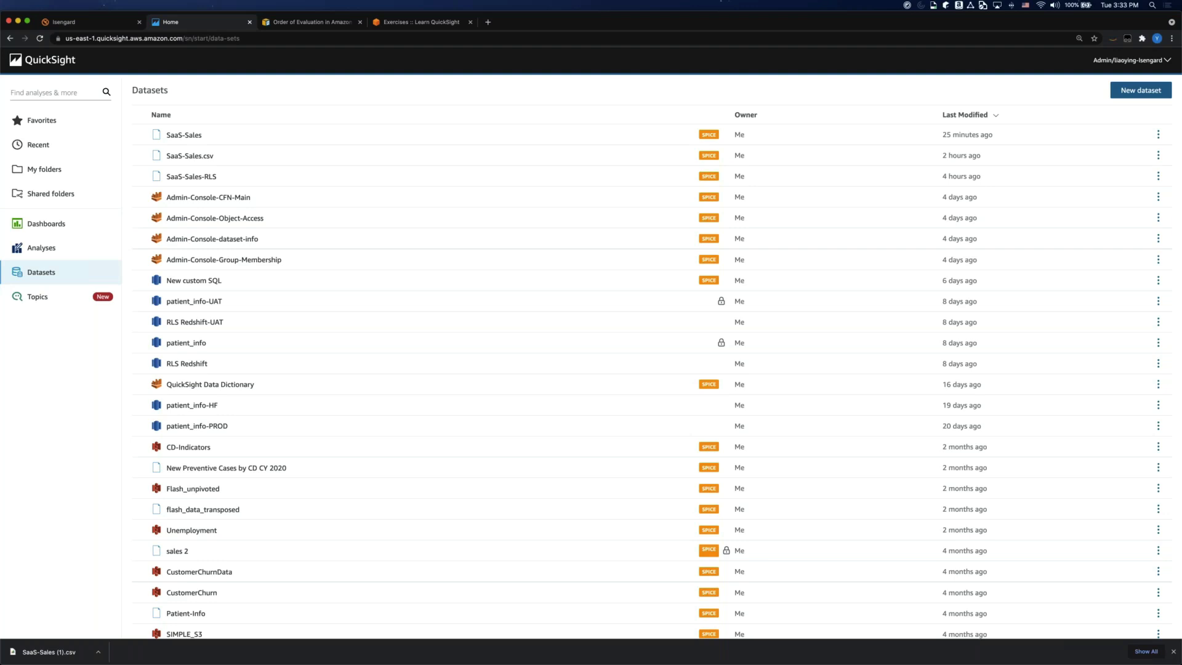
- Look at the Order of Evaluation page in the Amazon QuickSight documentation and return to the dataset list
left_click(405, 22)
left_click(312, 23)
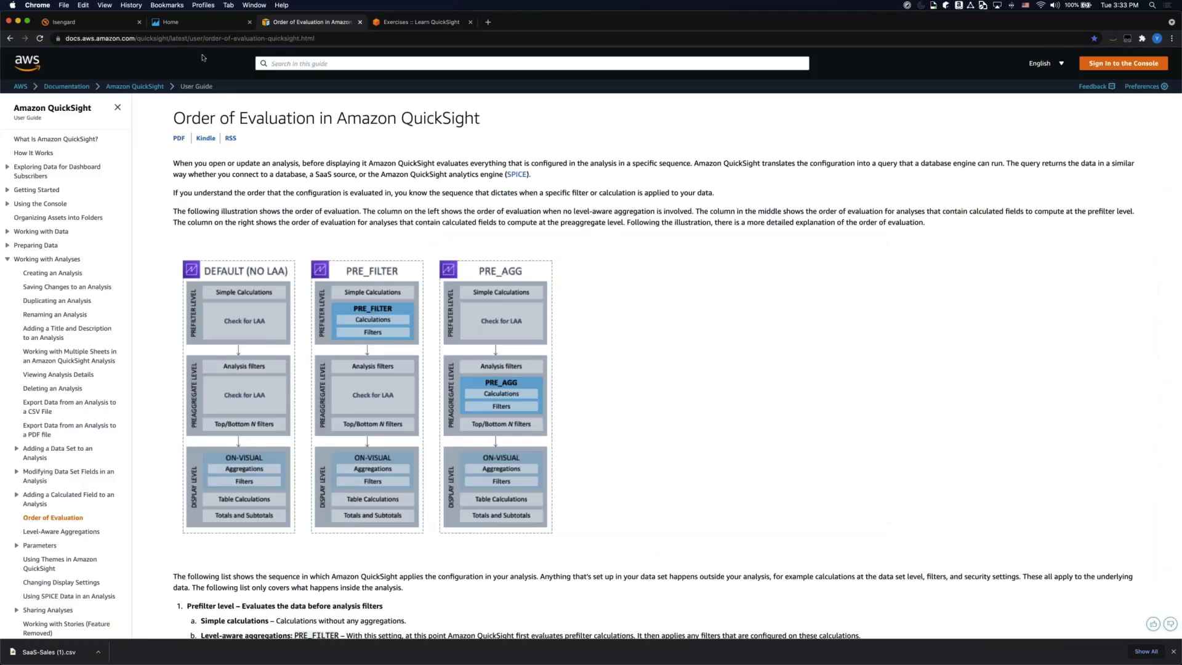
left_click(215, 25)
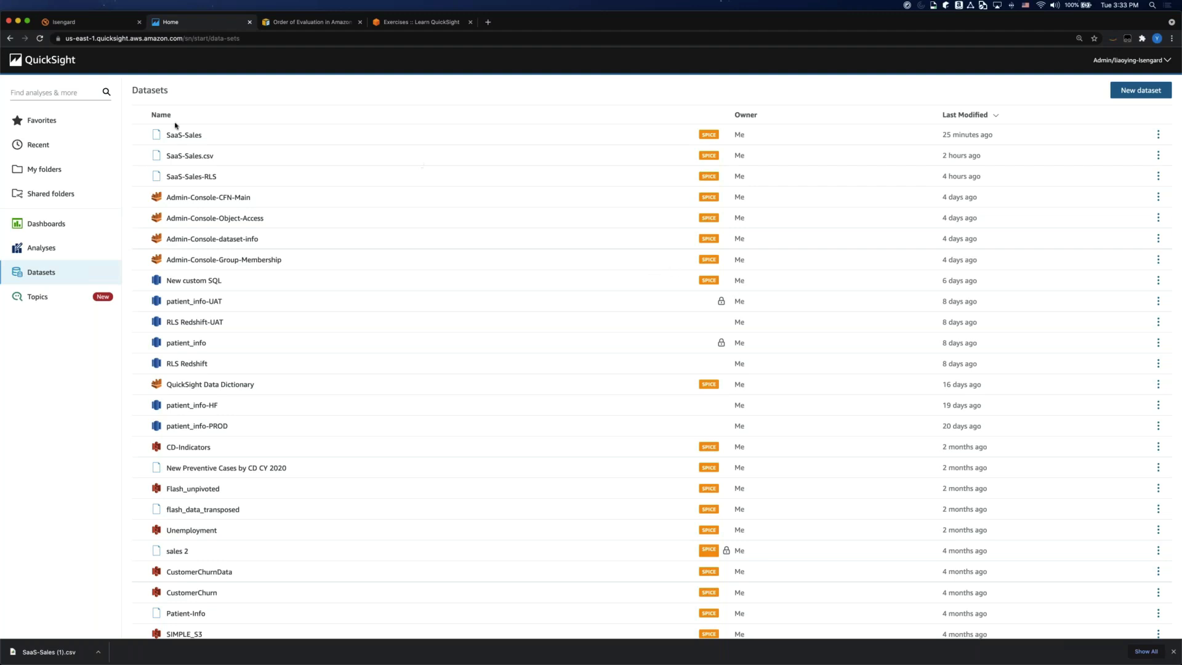
- Reopen the SaaS-Sales analysis - to Demo analysis on its Advanced Calculations sheet
left_click(37, 249)
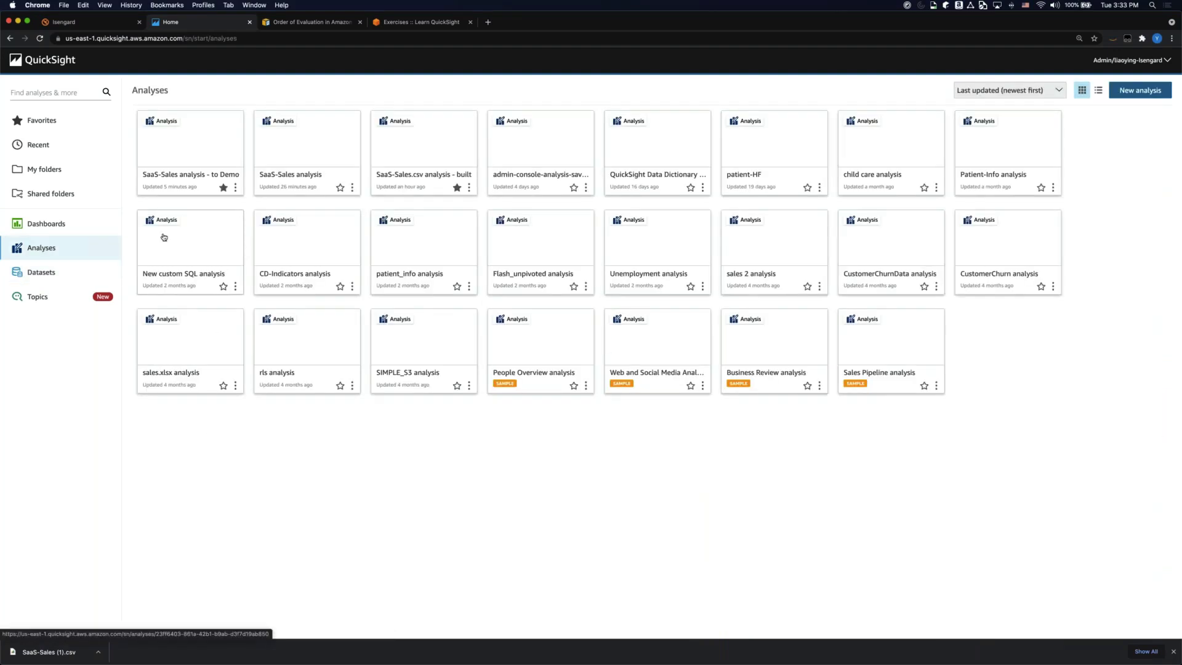
left_click(206, 146)
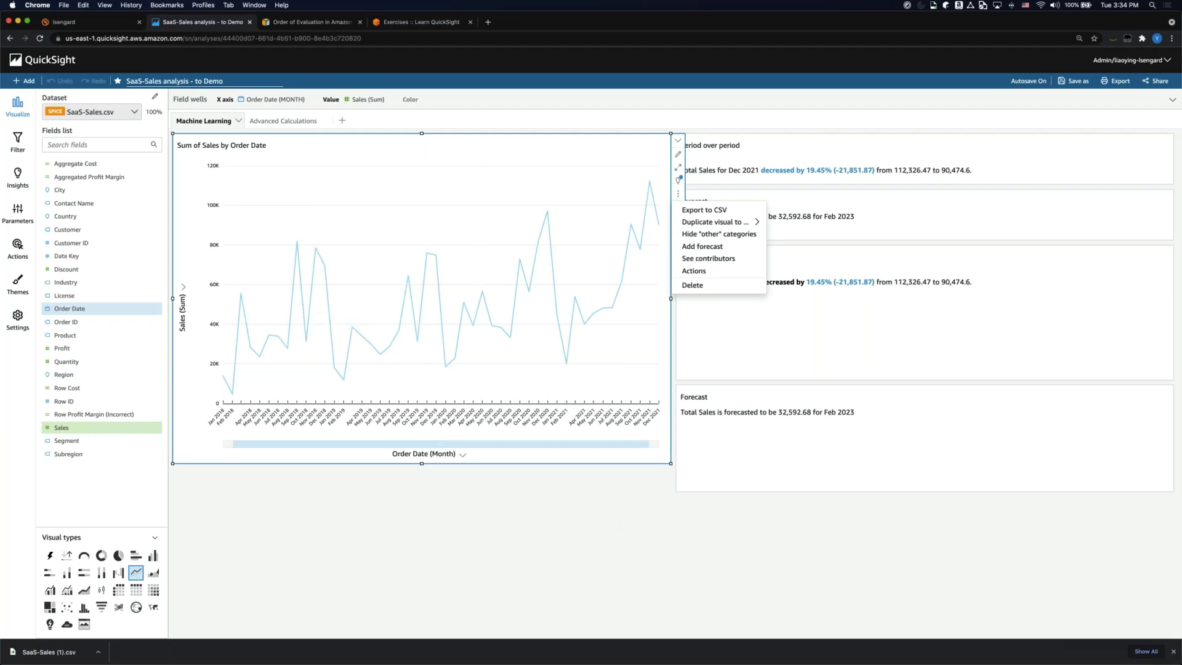
left_click(280, 123)
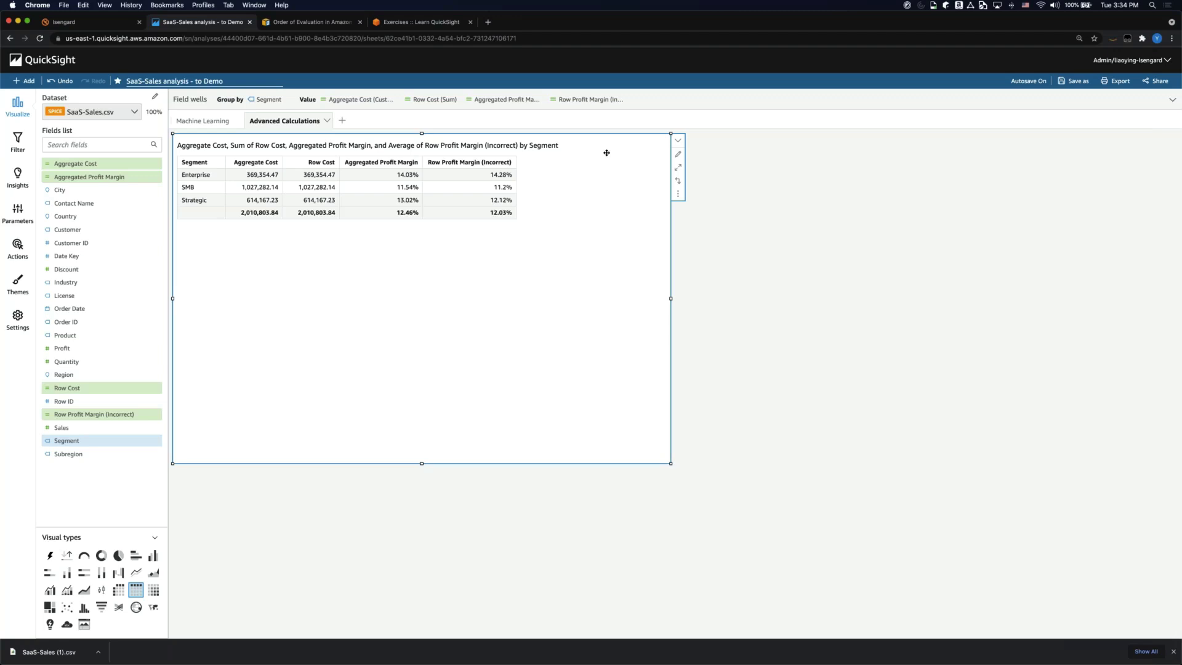
- Examine the enlarged order-of-evaluation diagram on the workshop's Calculations page
left_click(396, 23)
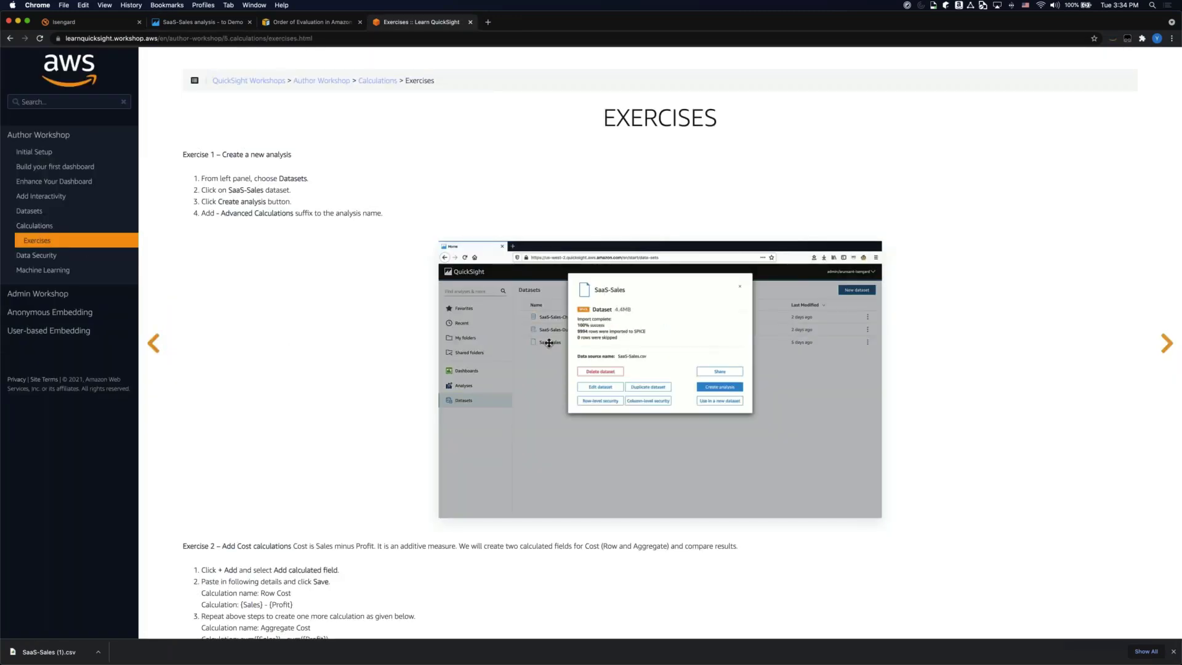
key("Left")
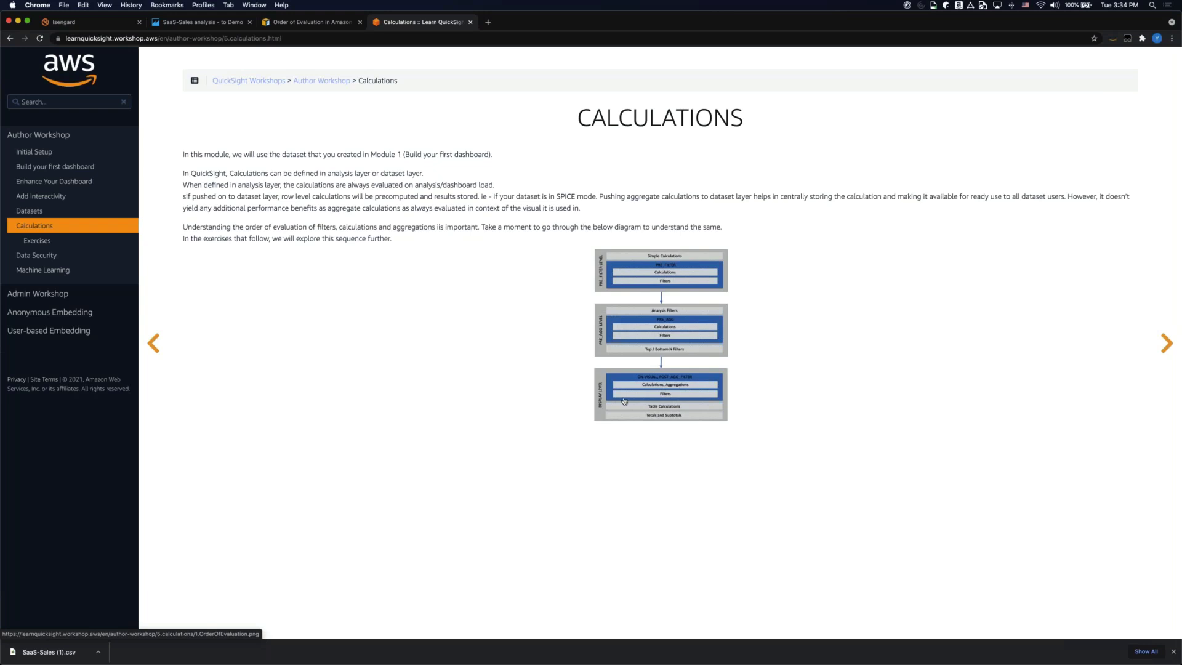
left_click(648, 360)
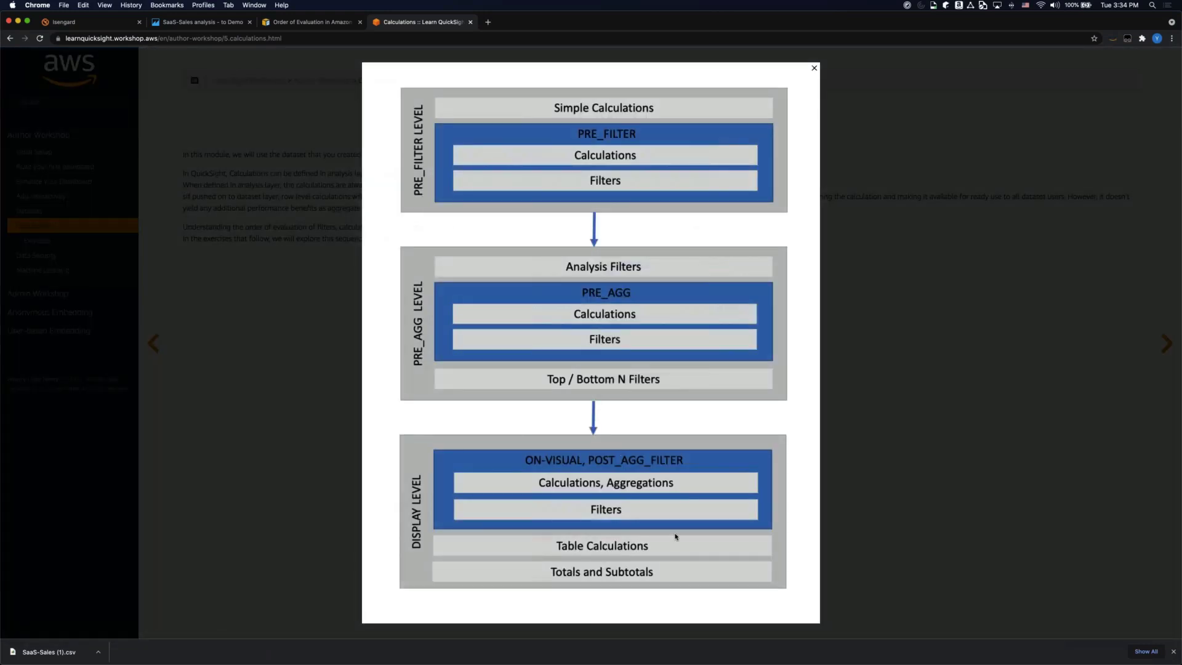
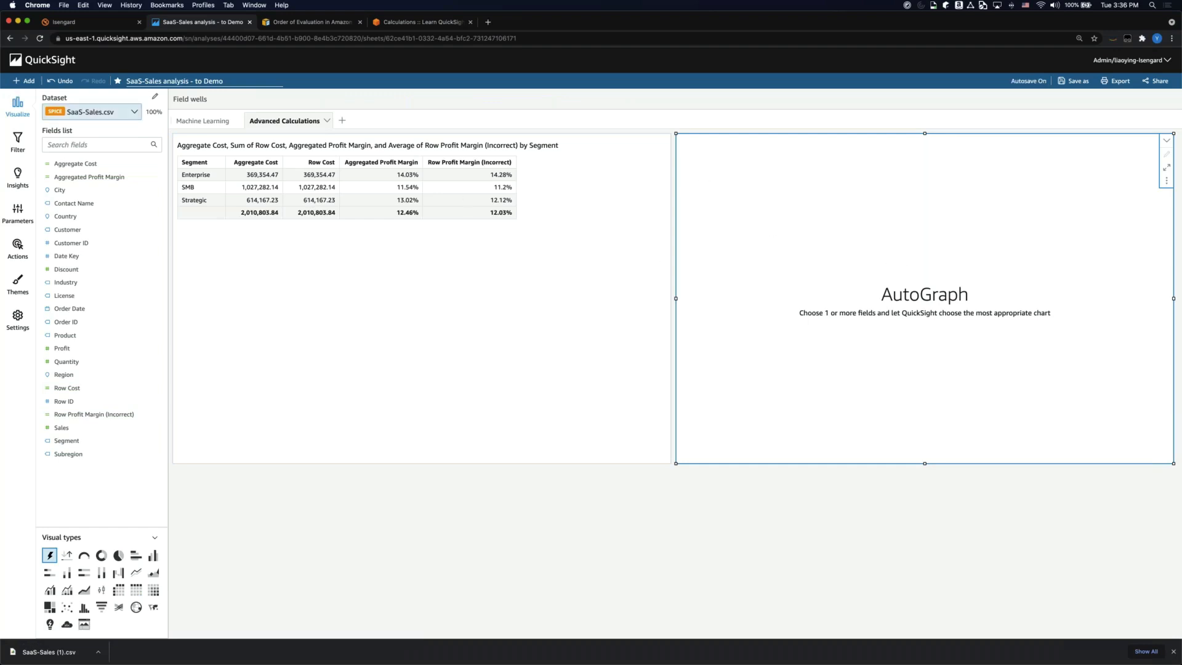
- Start a calculated field named Overall Sales [PRE_FILTER] with the formula sumOver(Sales,[],PRE_FILTER)
left_click(25, 81)
left_click(50, 151)
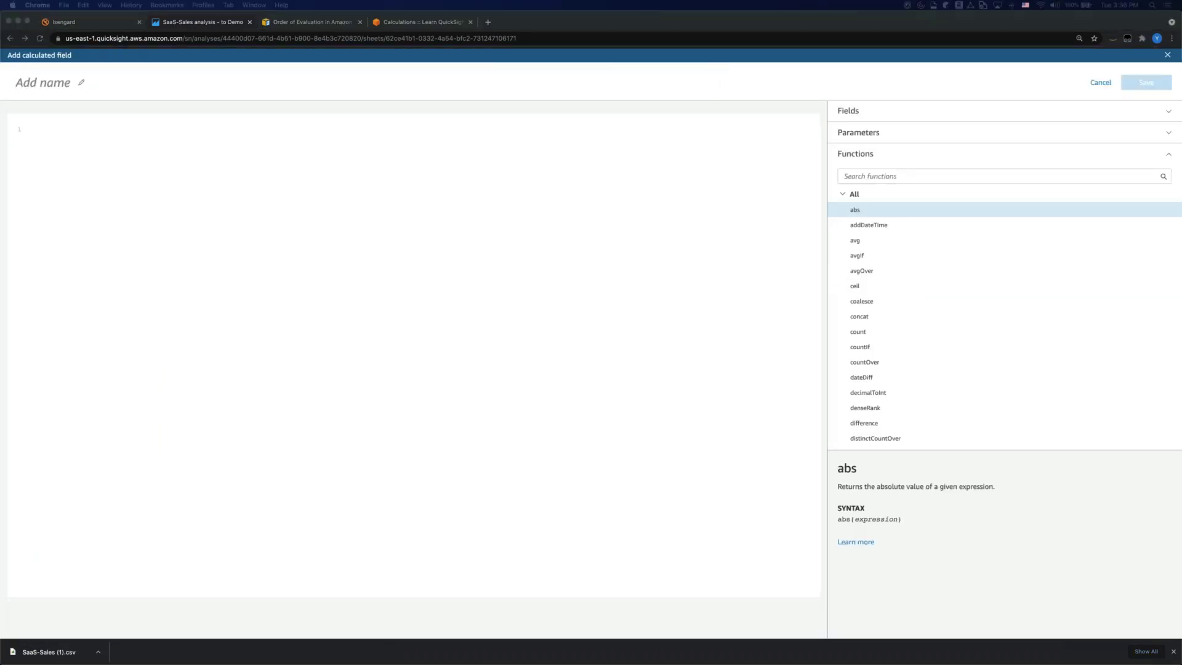
left_click(25, 83)
left_click(29, 81)
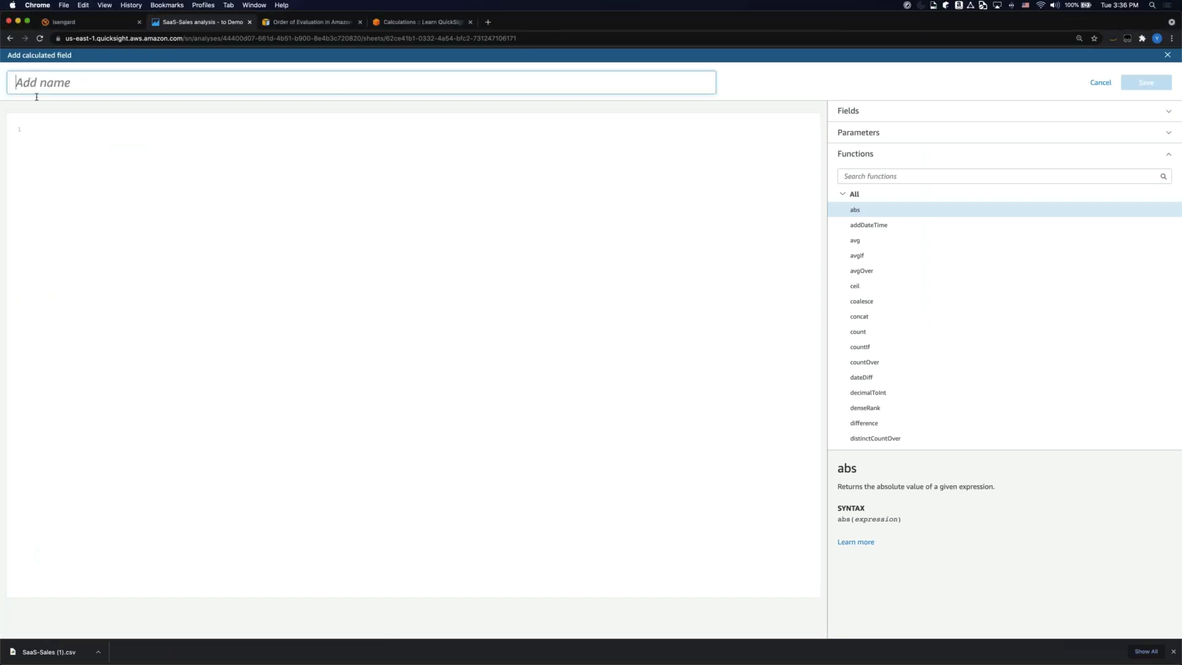
type("Overall Sales [PRE_FILTER]")
left_click(62, 161)
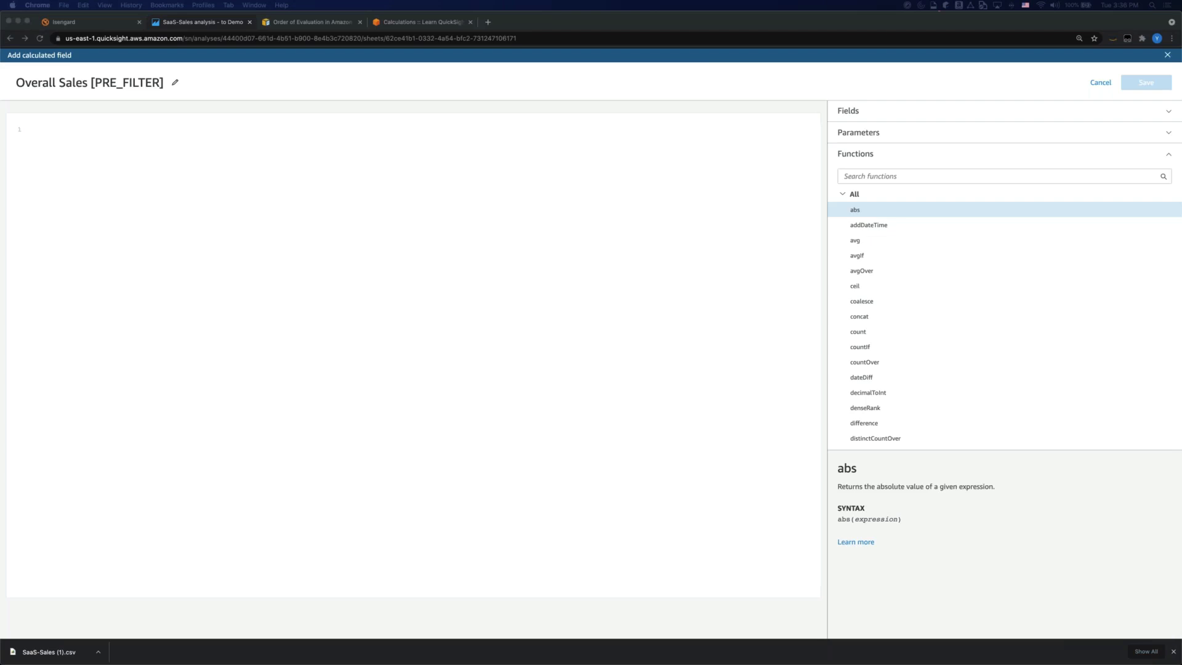
left_click(113, 253)
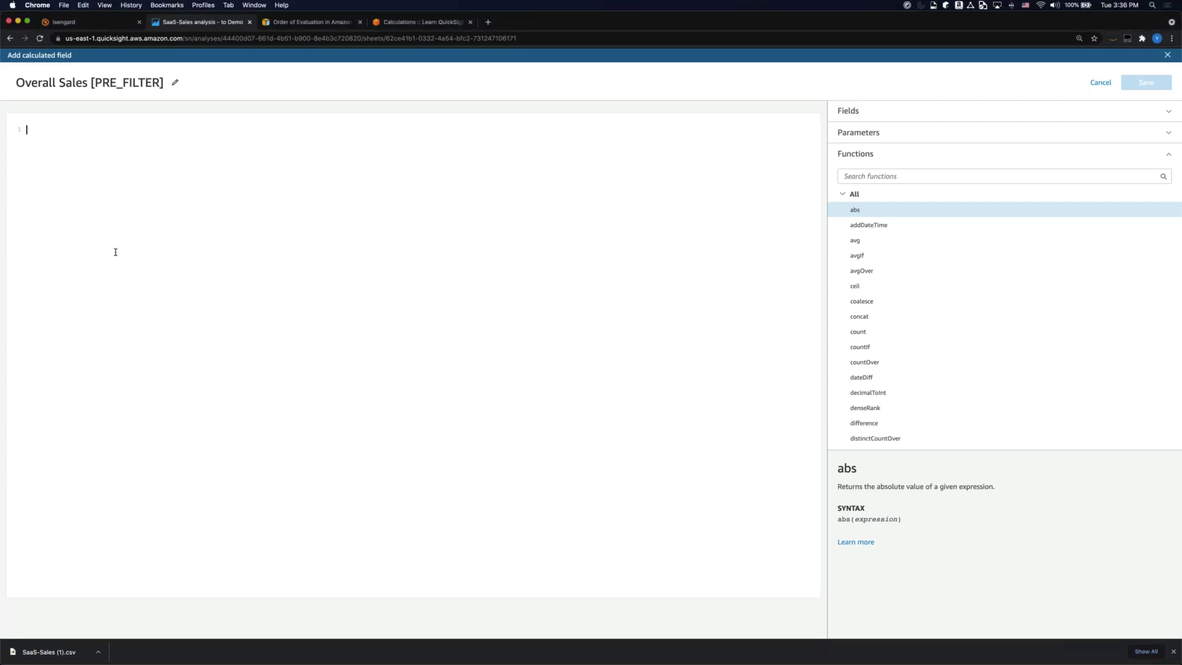
type("sumOver(Sales,[],PRE_FILTER)")
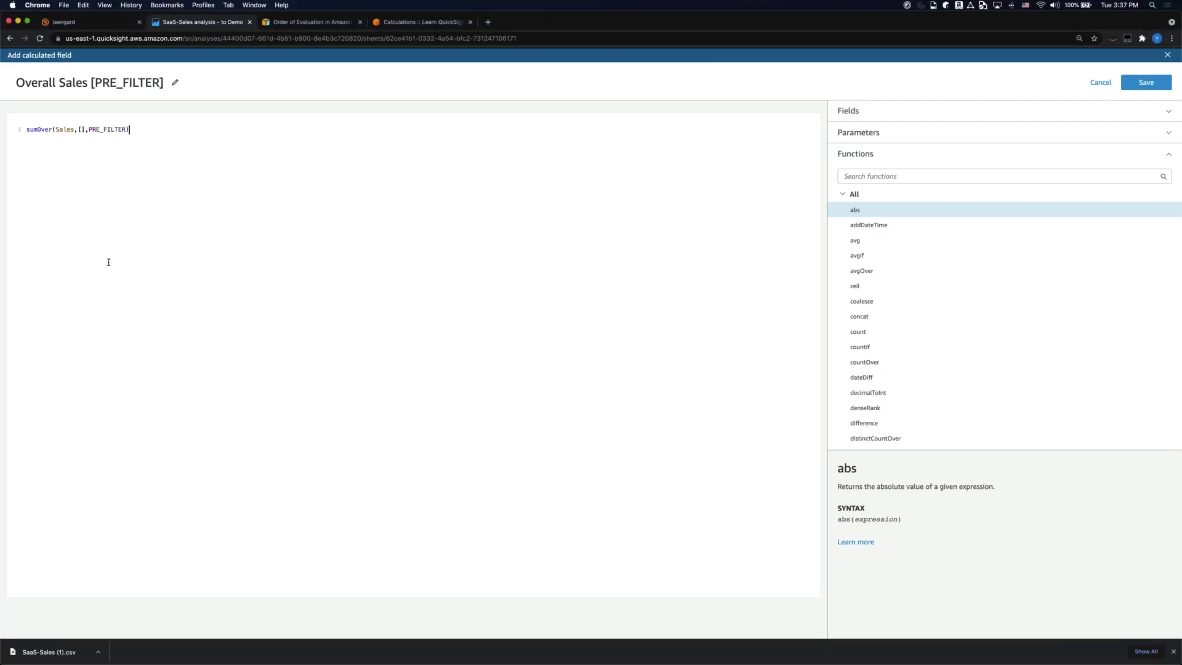
- Look up the sumOver function's syntax, check the formula's arguments against it, and save the PRE_FILTER calculated field
double_click(60, 129)
left_click(81, 129)
double_click(81, 130)
left_click(872, 177)
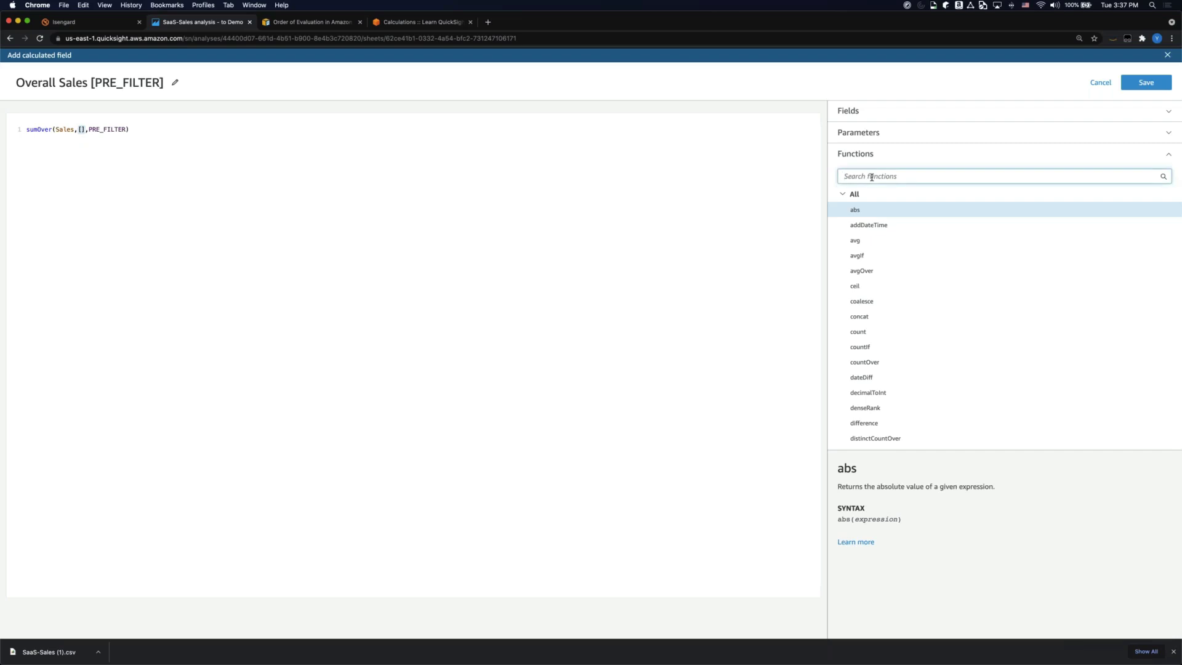
type("sumover")
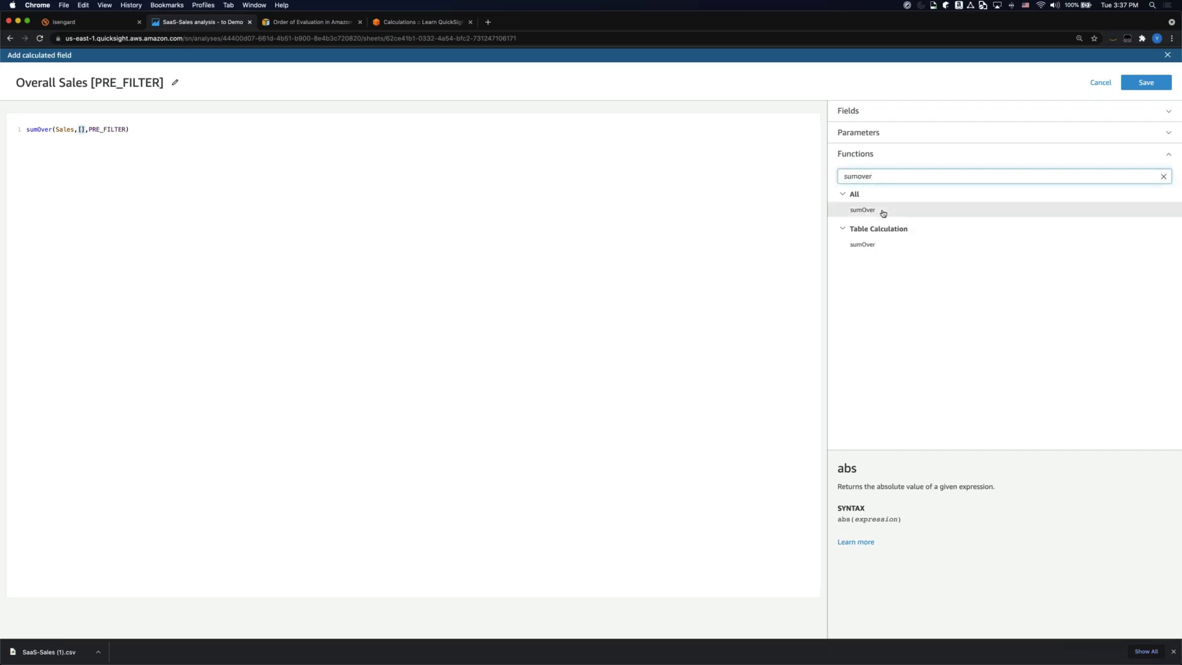
left_click(883, 213)
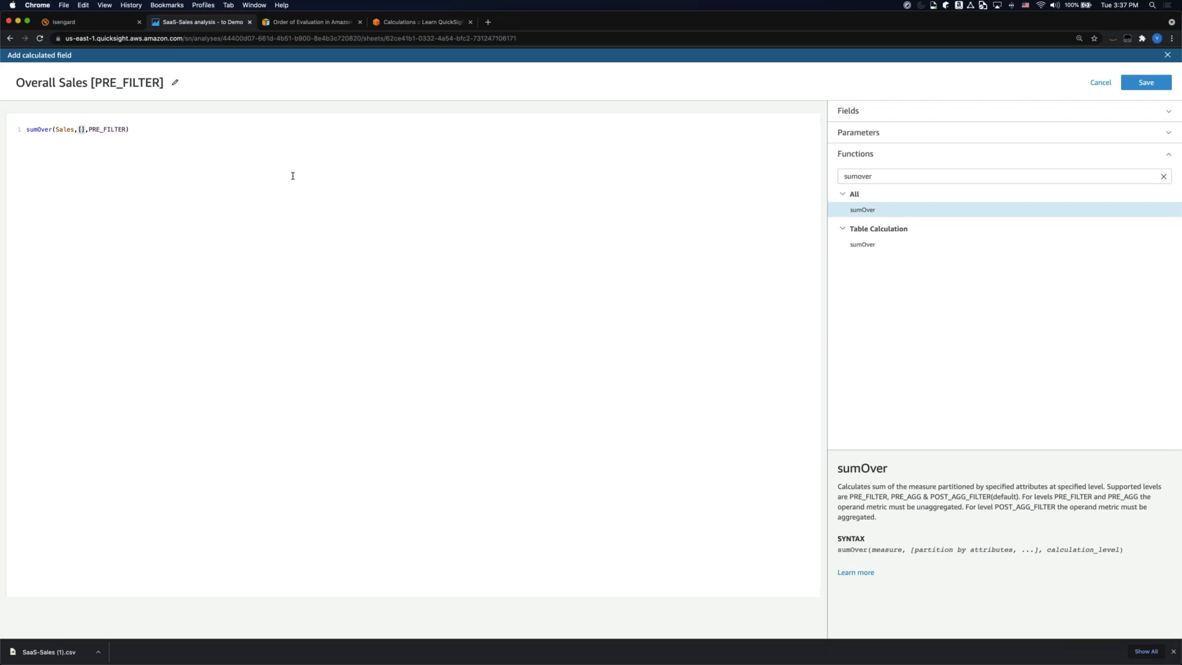
double_click(102, 131)
left_click(90, 130)
left_click_drag(94, 131, 124, 134)
left_click(240, 136)
left_click(1146, 81)
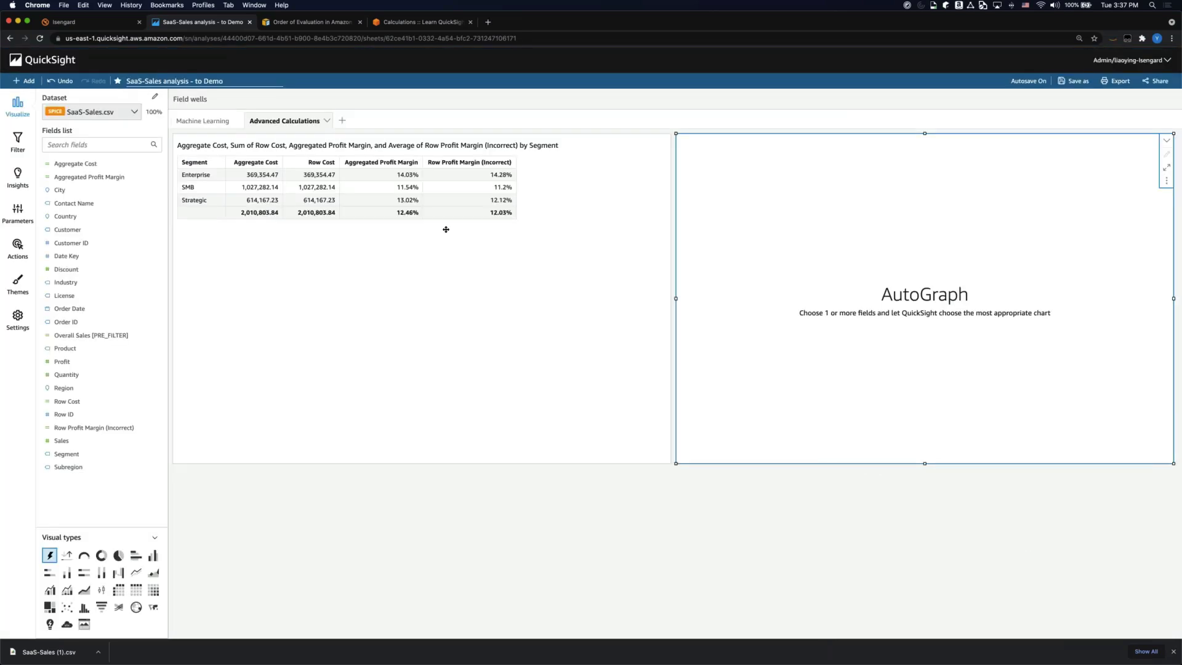
- Create and save a calculated field named Overall Sales [PRE_AGG] with the formula sumOver(Sales,[],PRE_AGG)
left_click(24, 81)
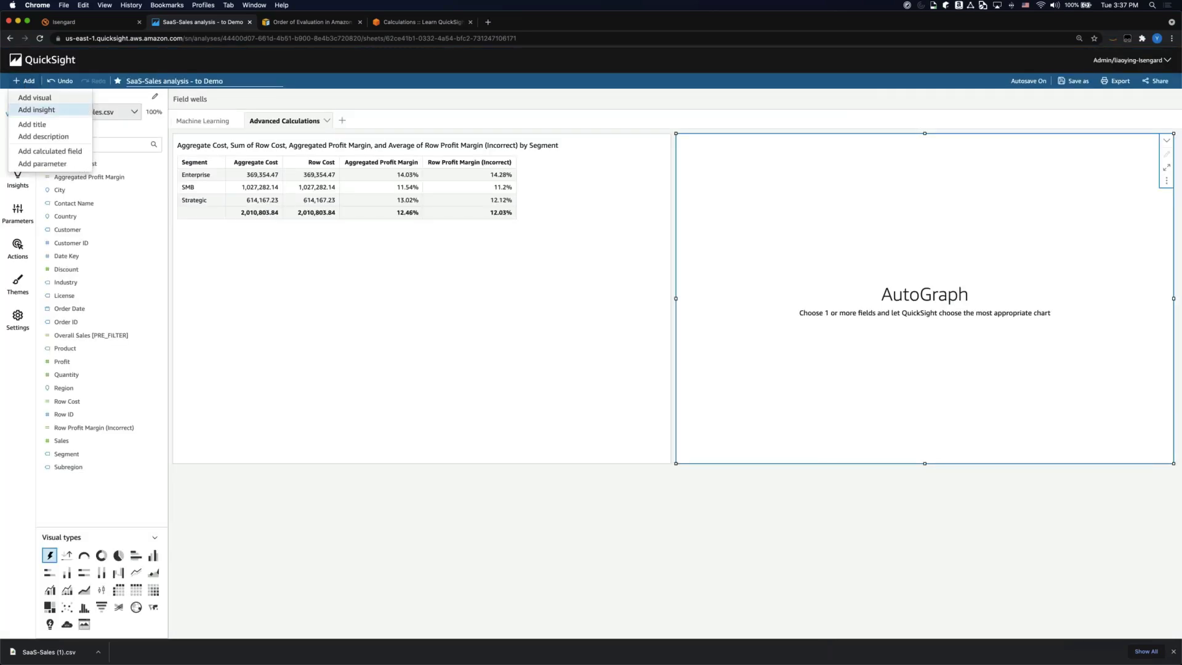
left_click(37, 152)
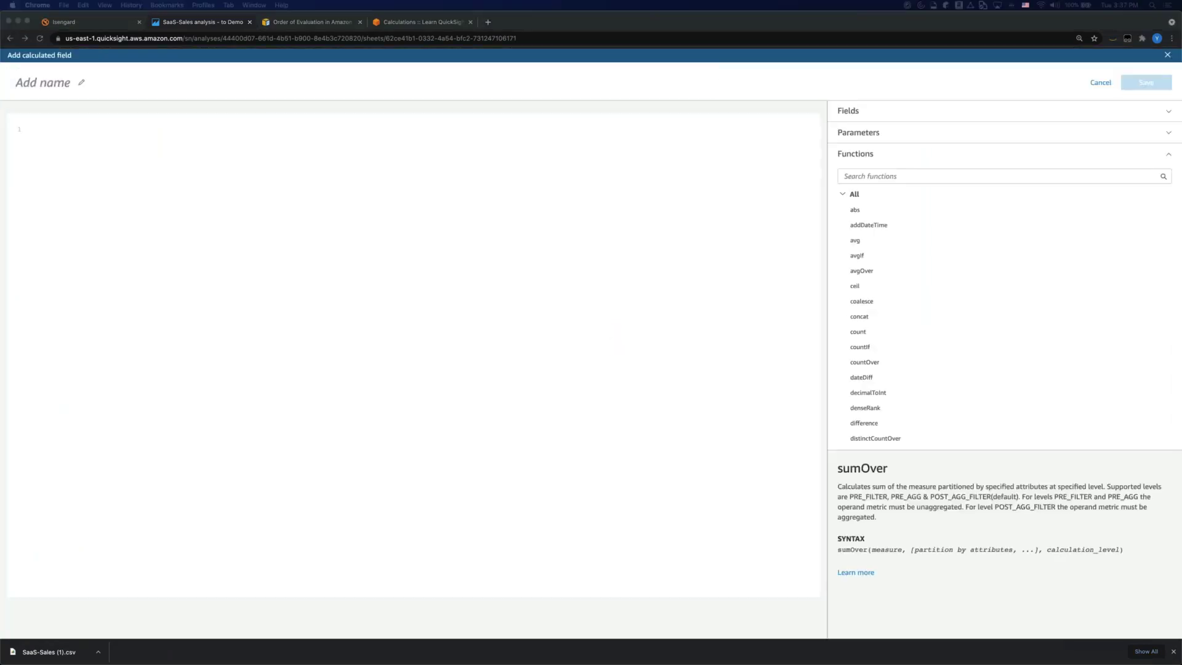
left_click(34, 83)
type("Overall Sales [PRE_AGG]")
key("Tab")
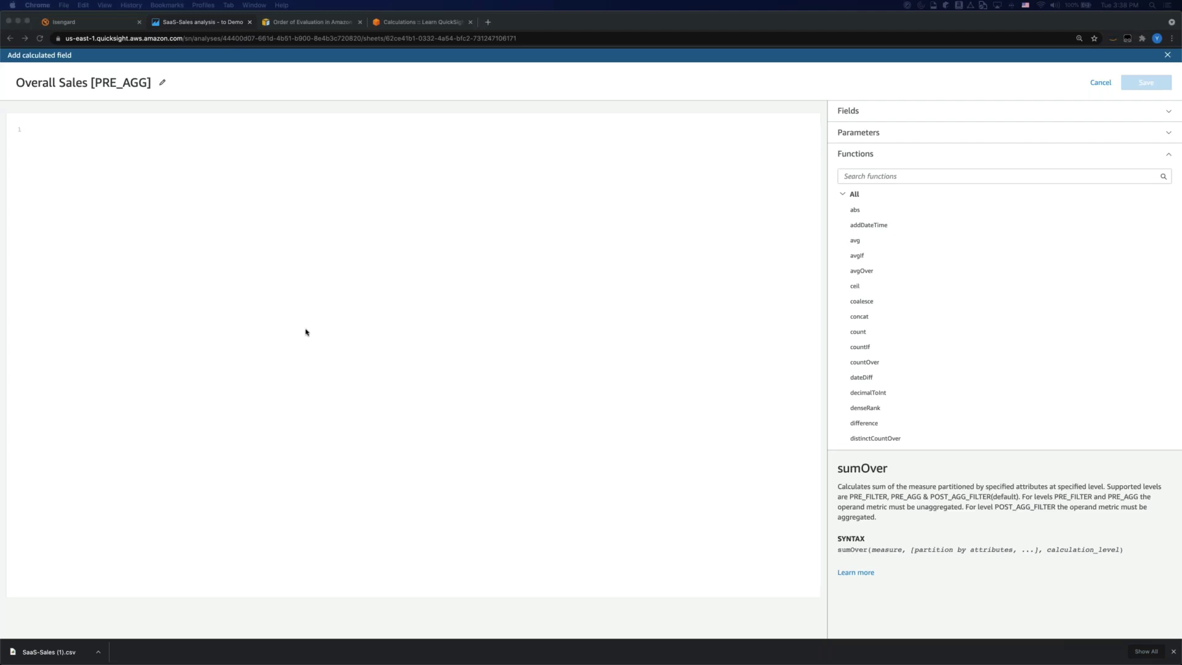
left_click(246, 268)
type("sumOver(Sales,[],PRE_AGG)")
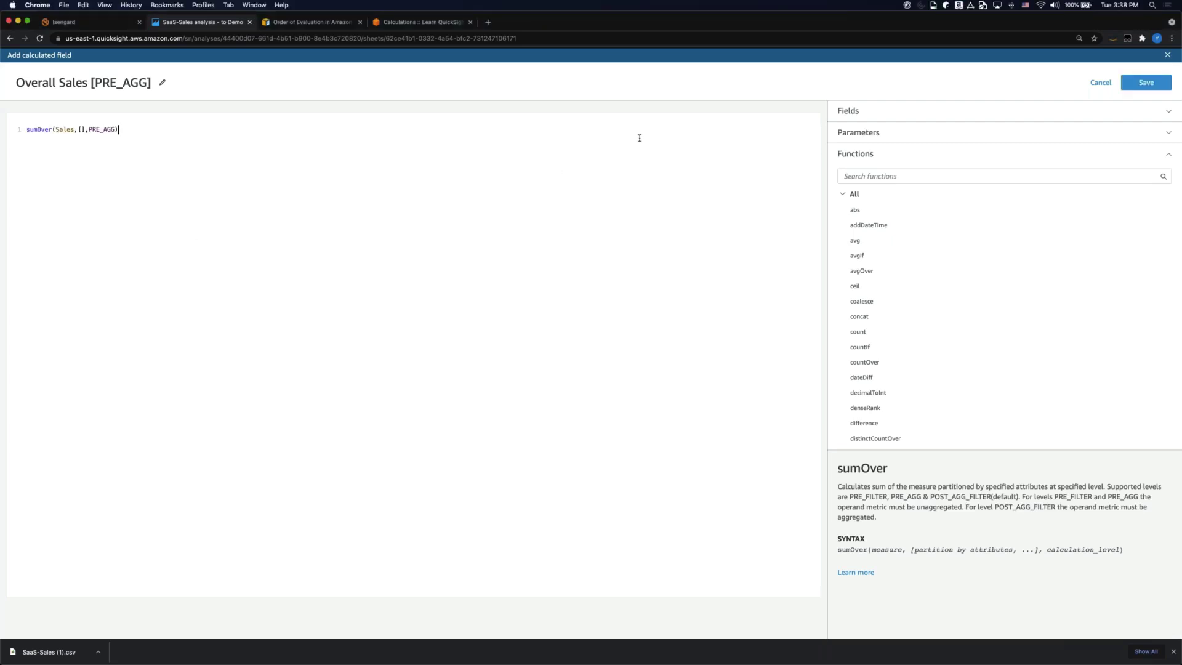
left_click(1146, 82)
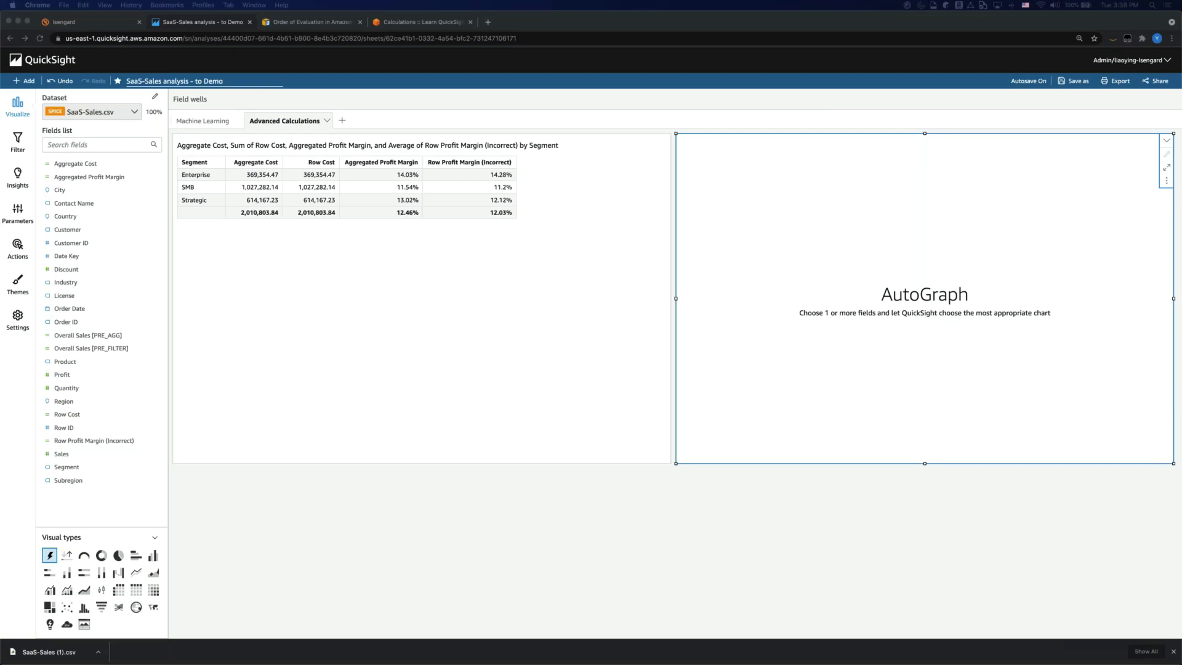
- Start a calculated field named Overall Sales [POST_AGG_FILTER] with the formula sumOver(sum(Sales),[],POST_AGG_FILTER)
left_click(24, 80)
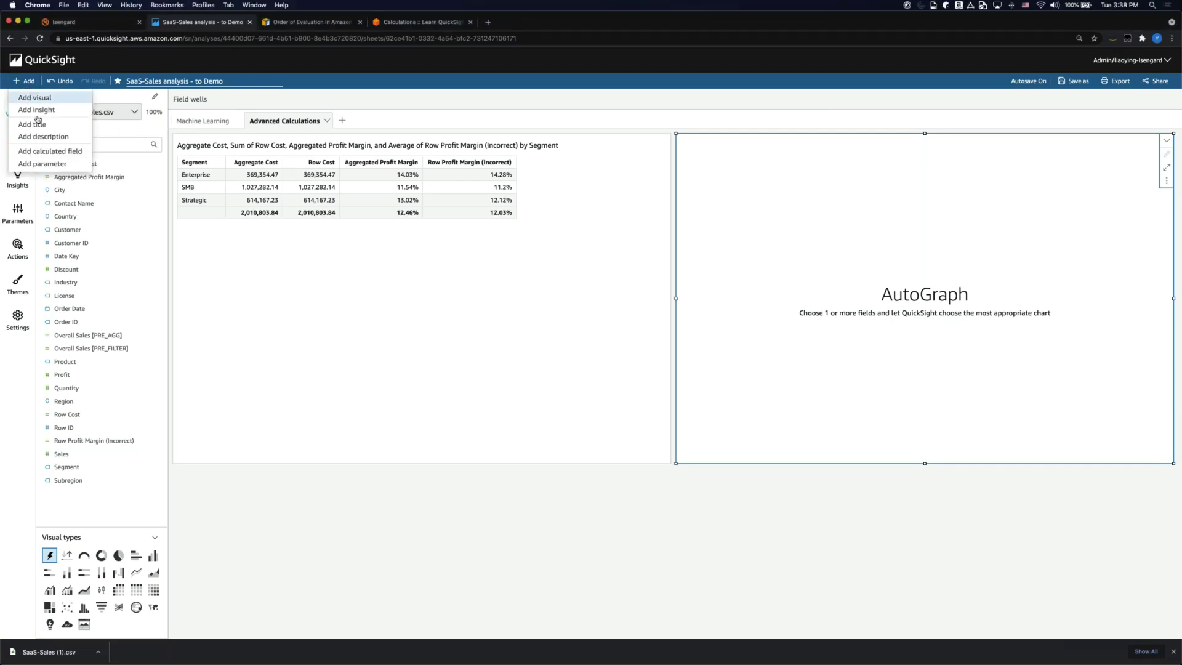
left_click(51, 151)
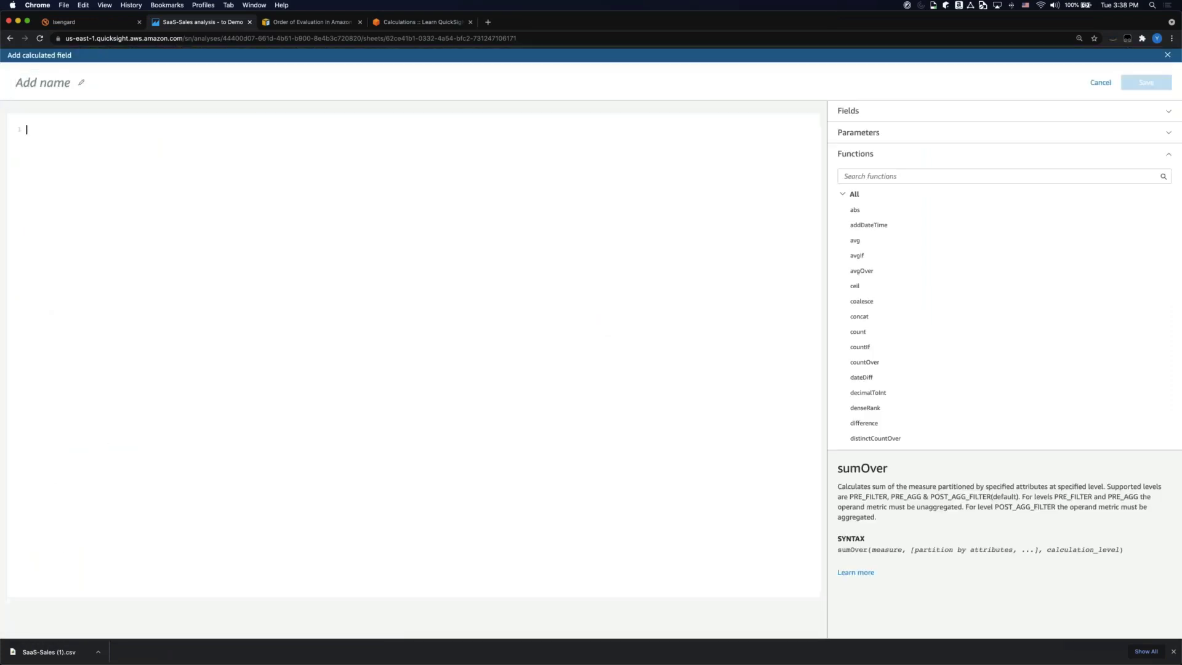
left_click(64, 127)
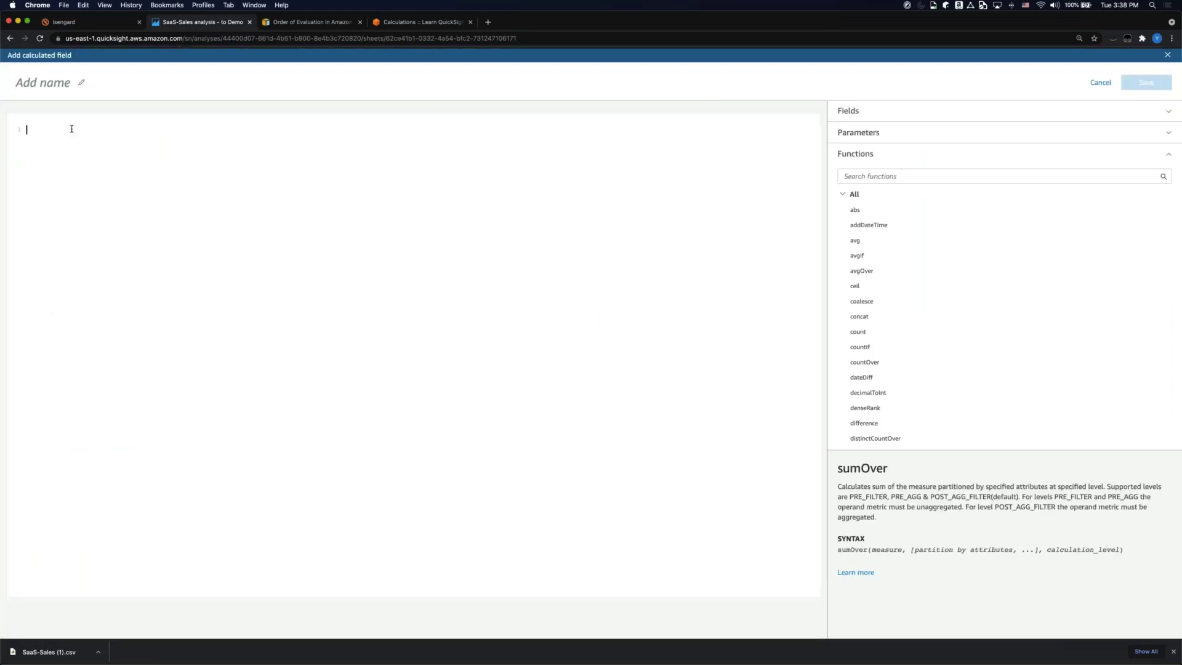
left_click(53, 87)
type("Overall Sales [POST_AGG_FILTER]")
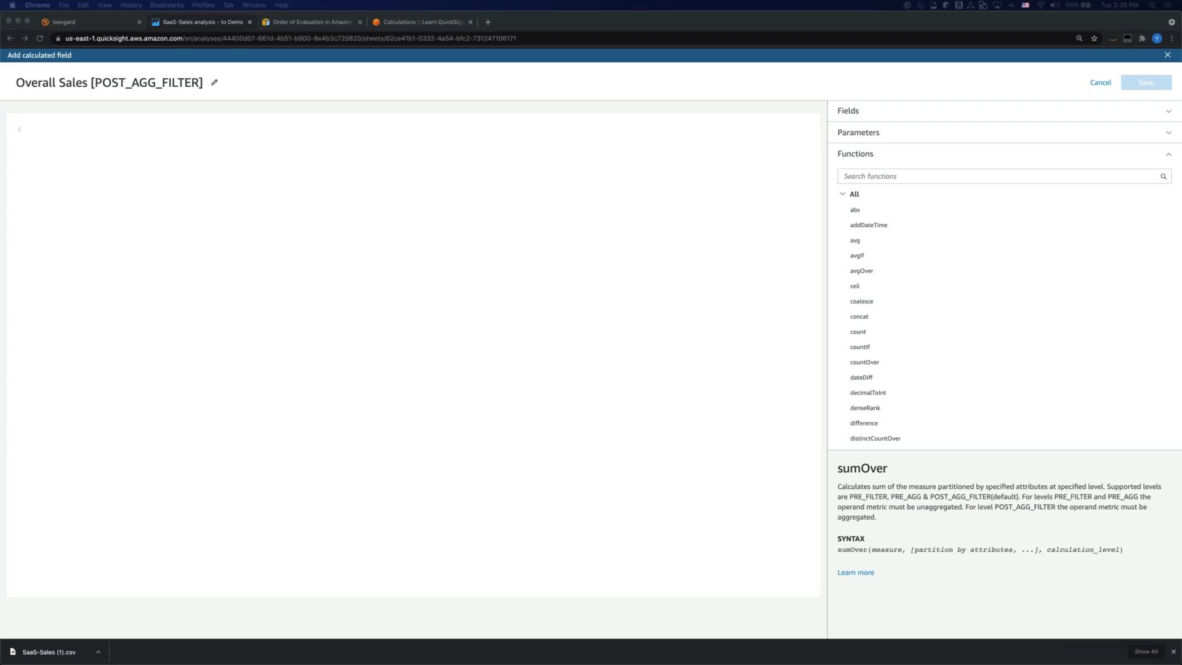
left_click(377, 242)
type("sumOver(sum(Sales),[],POST_AGG_FILTER)")
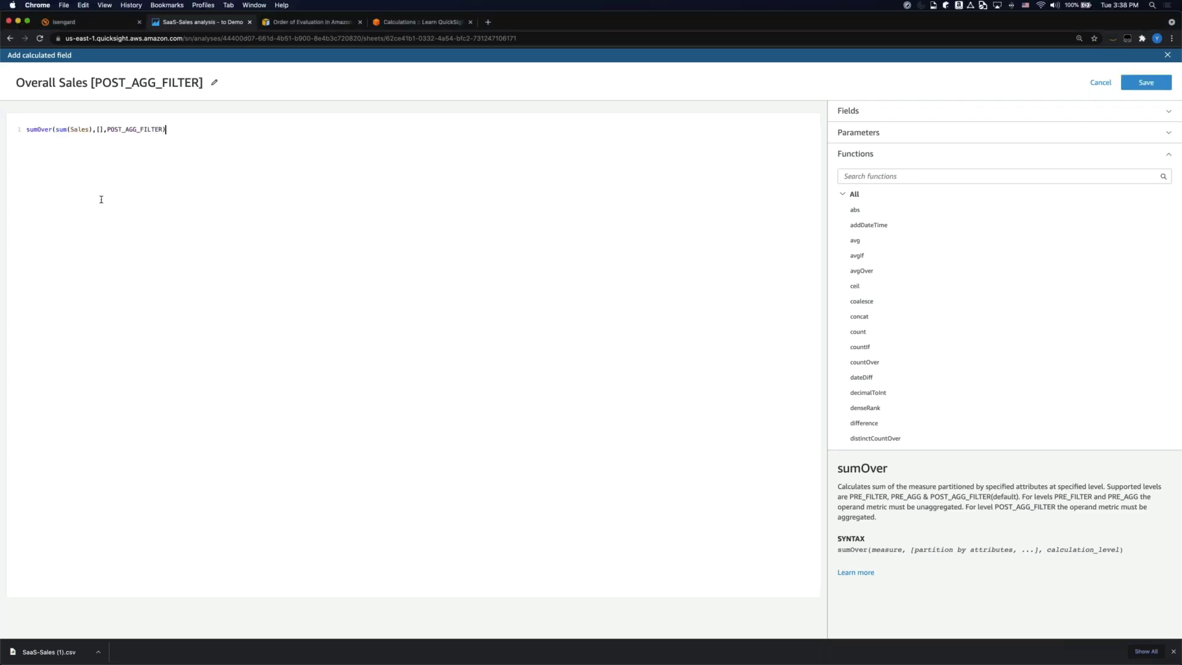
- Review the inner sum and outer sumOver in the POST_AGG_FILTER formula and save the calculated field
double_click(59, 130)
left_click(72, 153)
double_click(61, 131)
left_click(77, 148)
double_click(62, 129)
double_click(34, 129)
left_click(485, 141)
left_click(1146, 83)
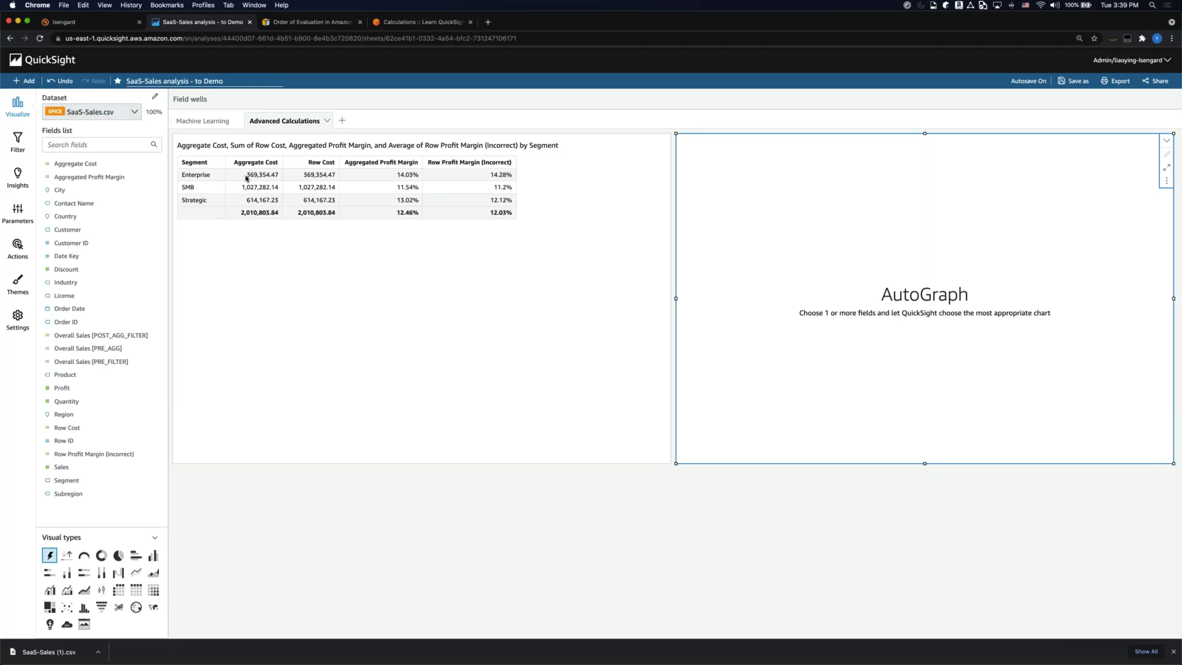
- Add Segment and the POST_AGG_FILTER, PRE_AGG and PRE_FILTER Overall Sales fields to the empty visual and display it as a table
left_click(98, 144)
type("seg")
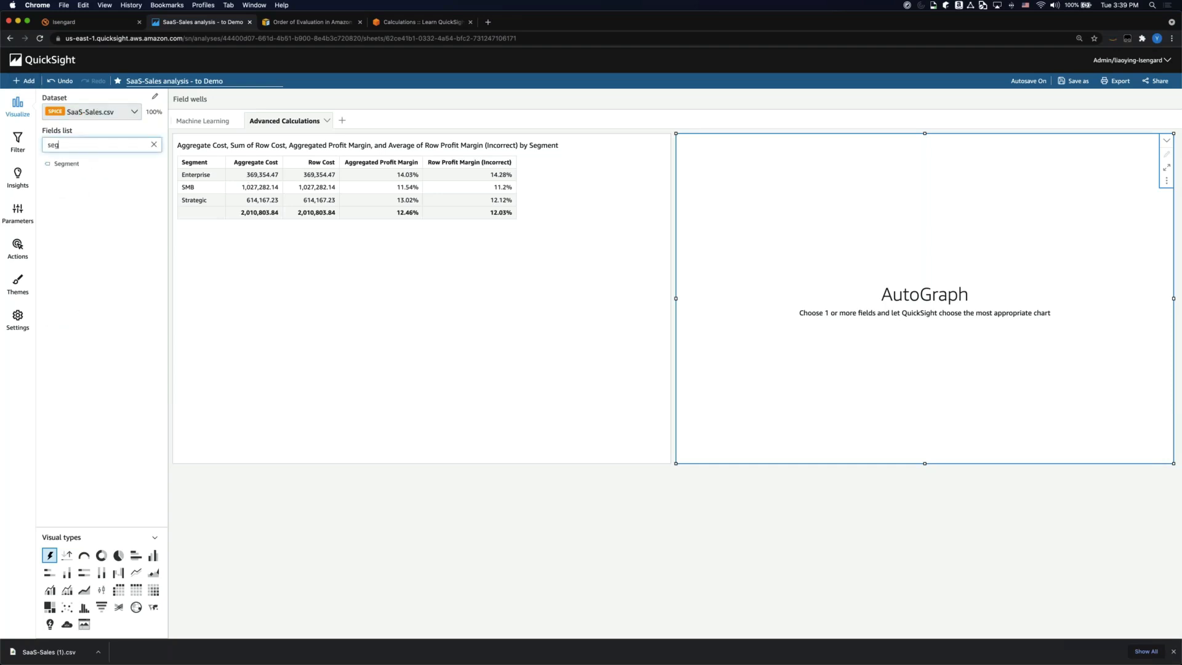
left_click(93, 163)
left_click(154, 144)
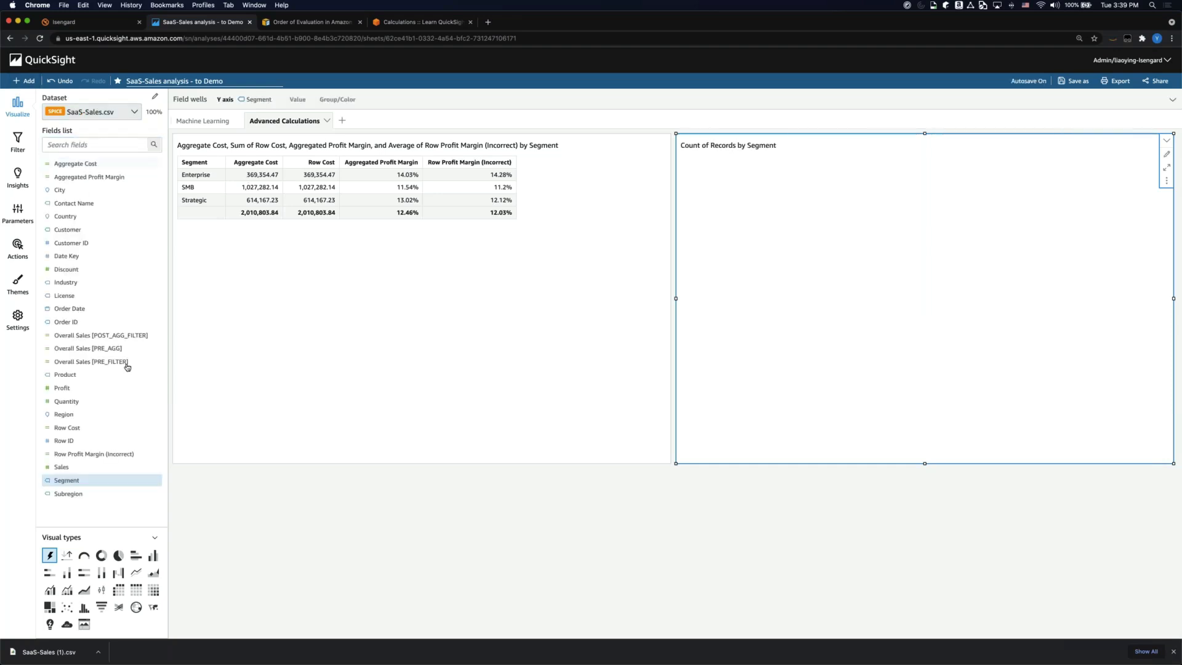
left_click(96, 334)
left_click(91, 348)
left_click(91, 361)
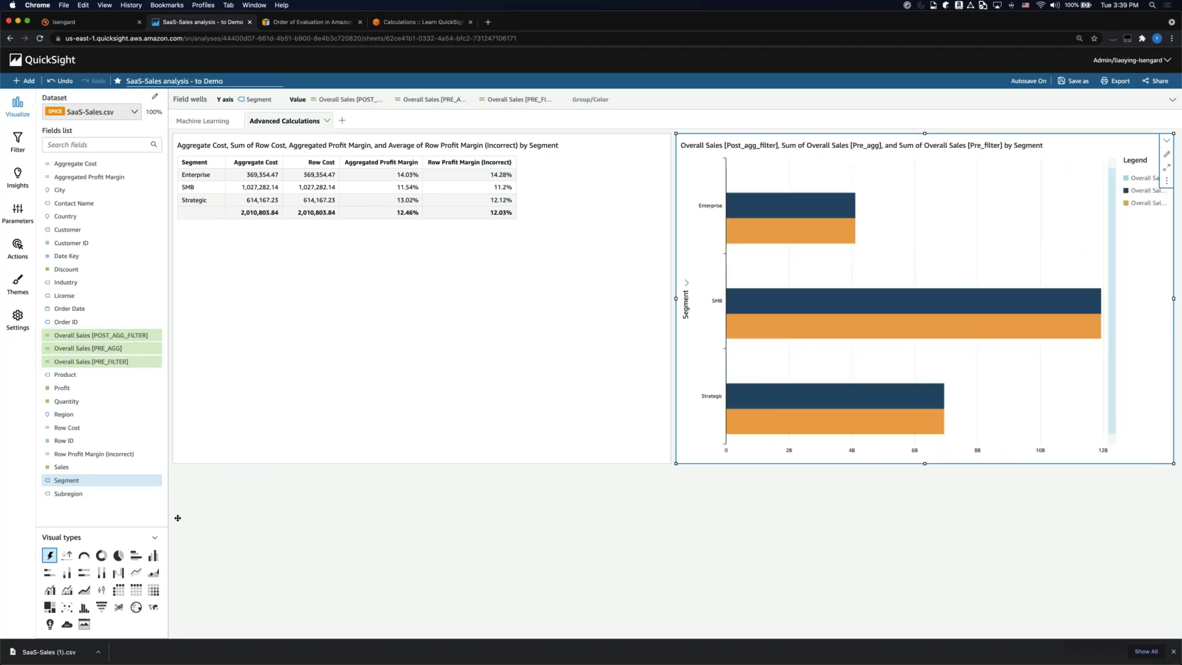
left_click(136, 590)
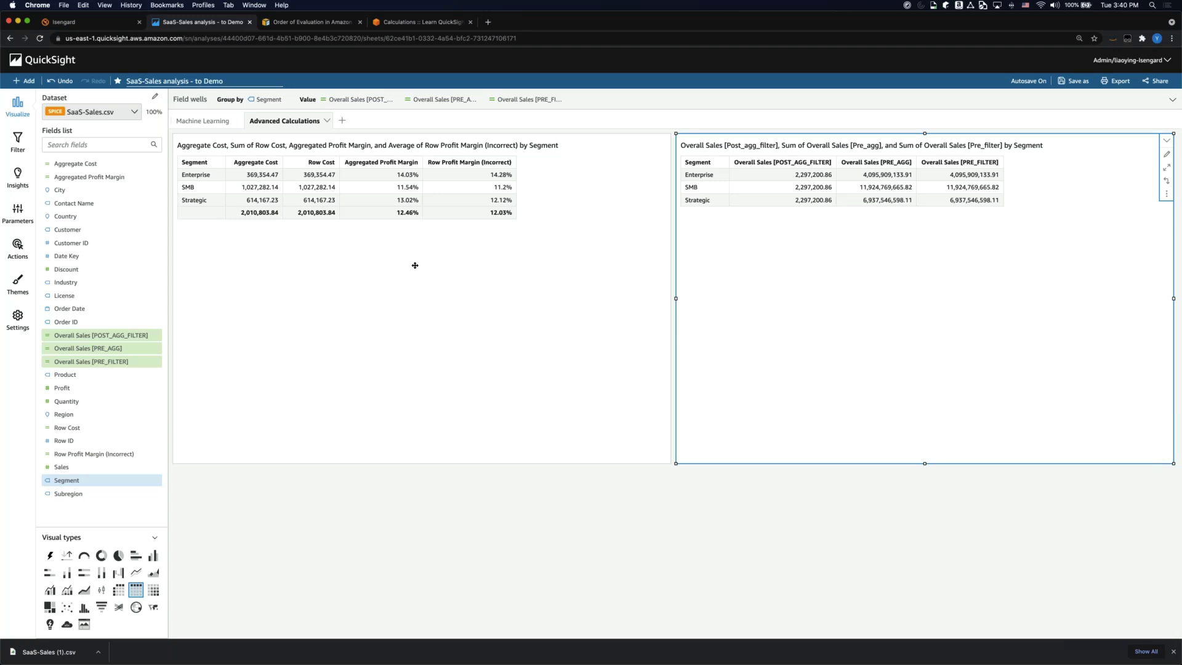
- Add Sales as the first value of the Overall Sales table and show the table's totals
left_click(70, 146)
type("sales")
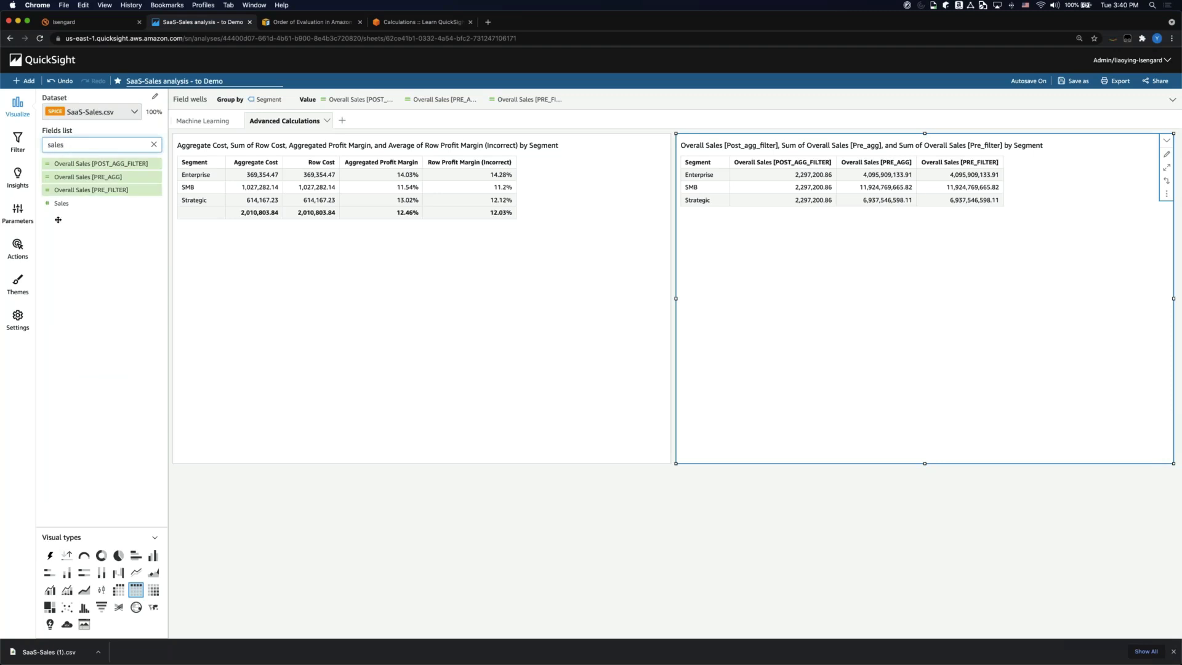
left_click(71, 203)
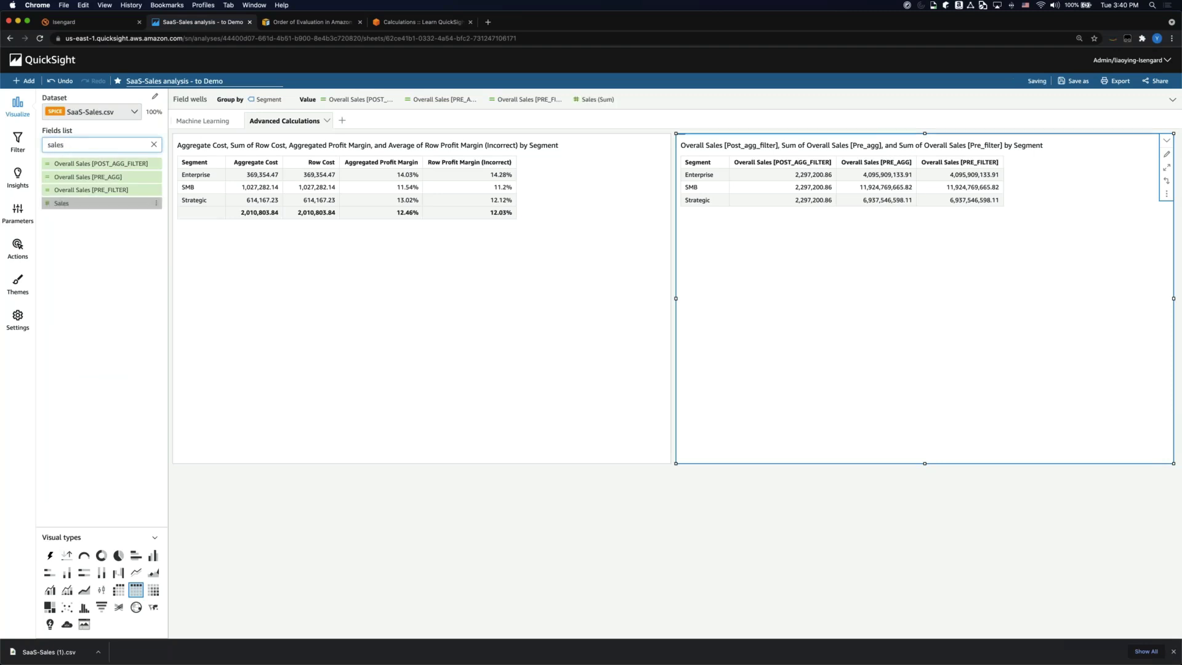
left_click(224, 98)
left_click_drag(361, 197, 389, 123)
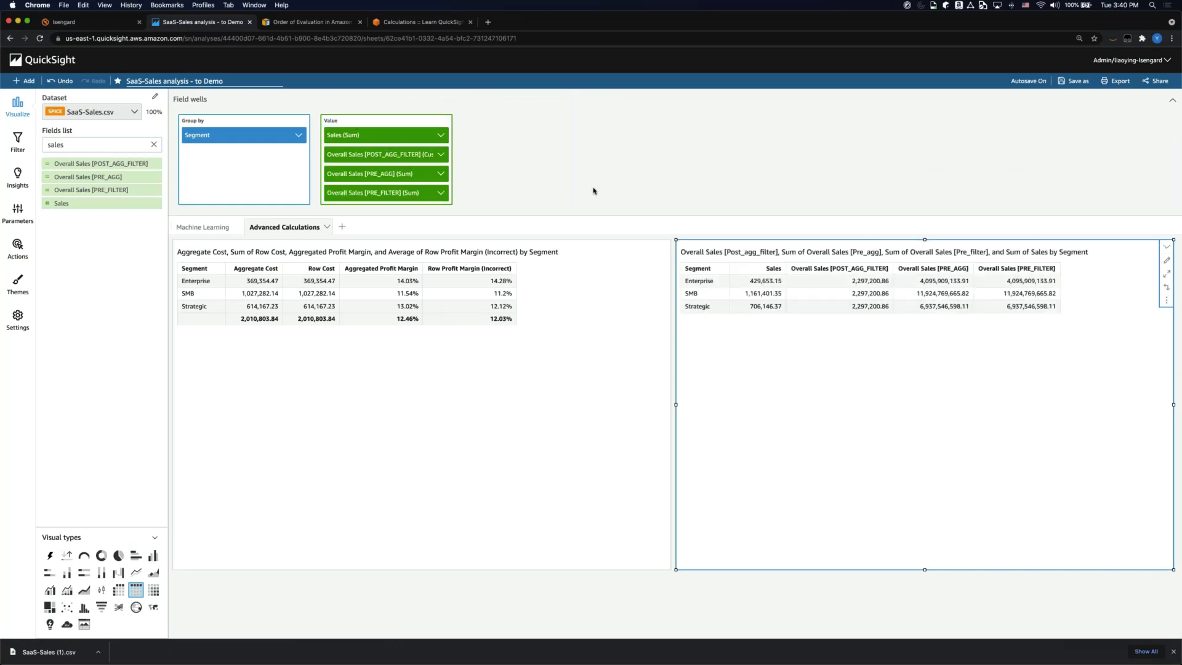
left_click(1166, 299)
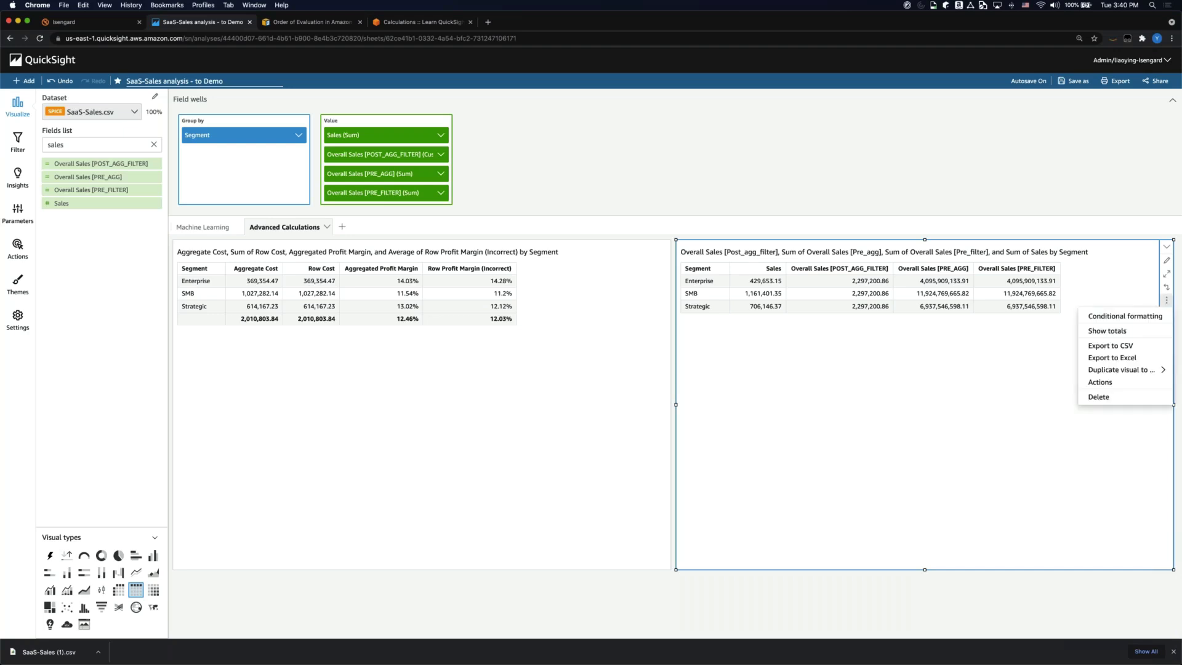
left_click(1101, 330)
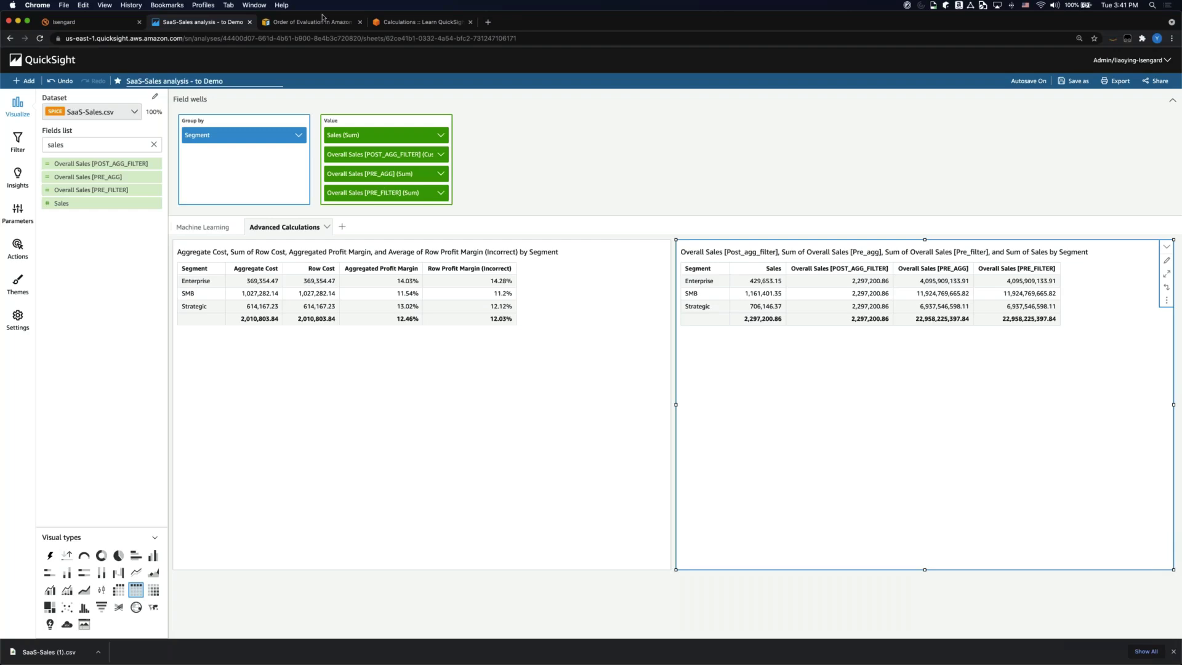
- Look at the enlarged order-of-evaluation diagram on the workshop's Calculations page and return to the analysis
left_click(396, 24)
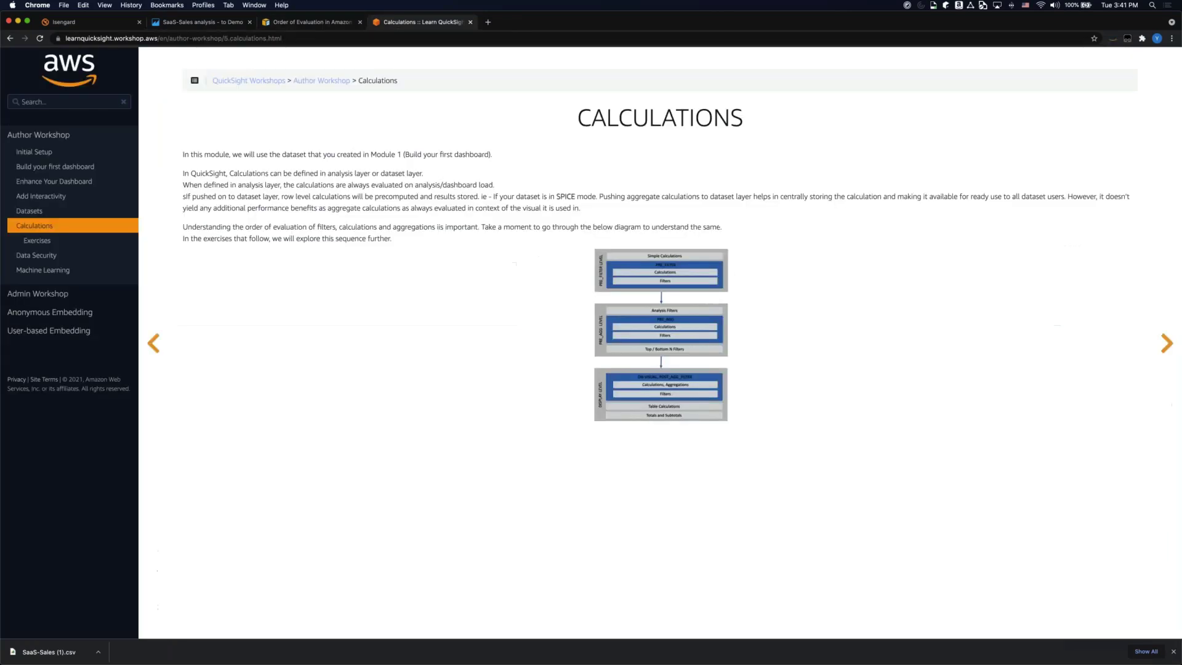
left_click(592, 408)
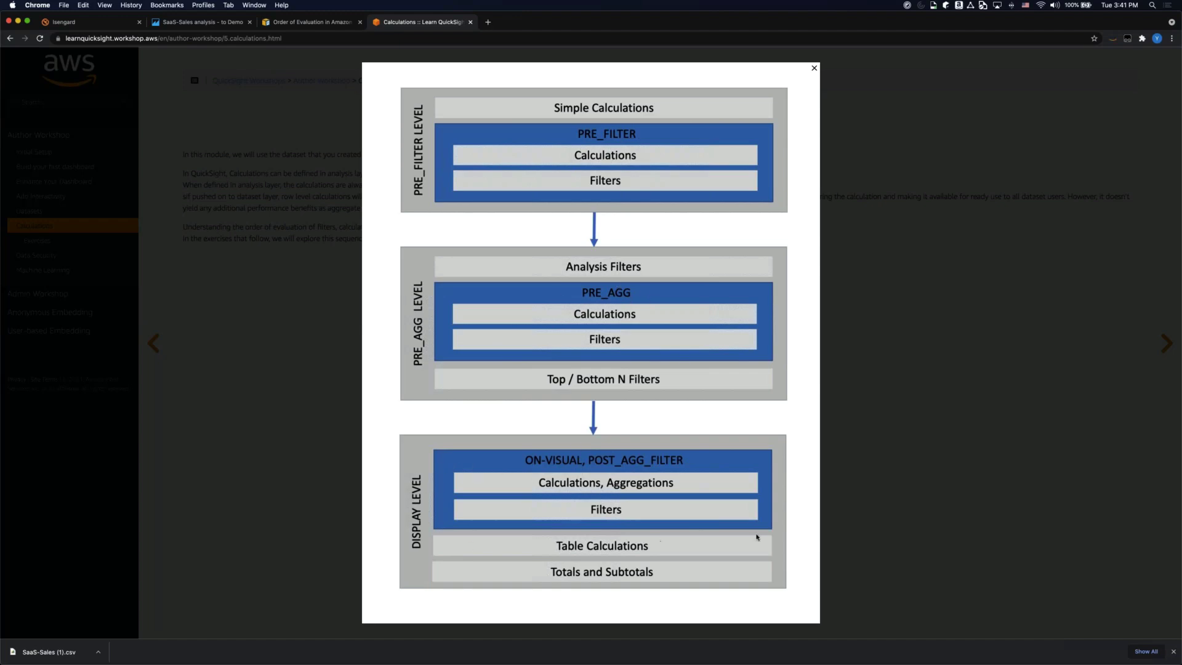
left_click(197, 22)
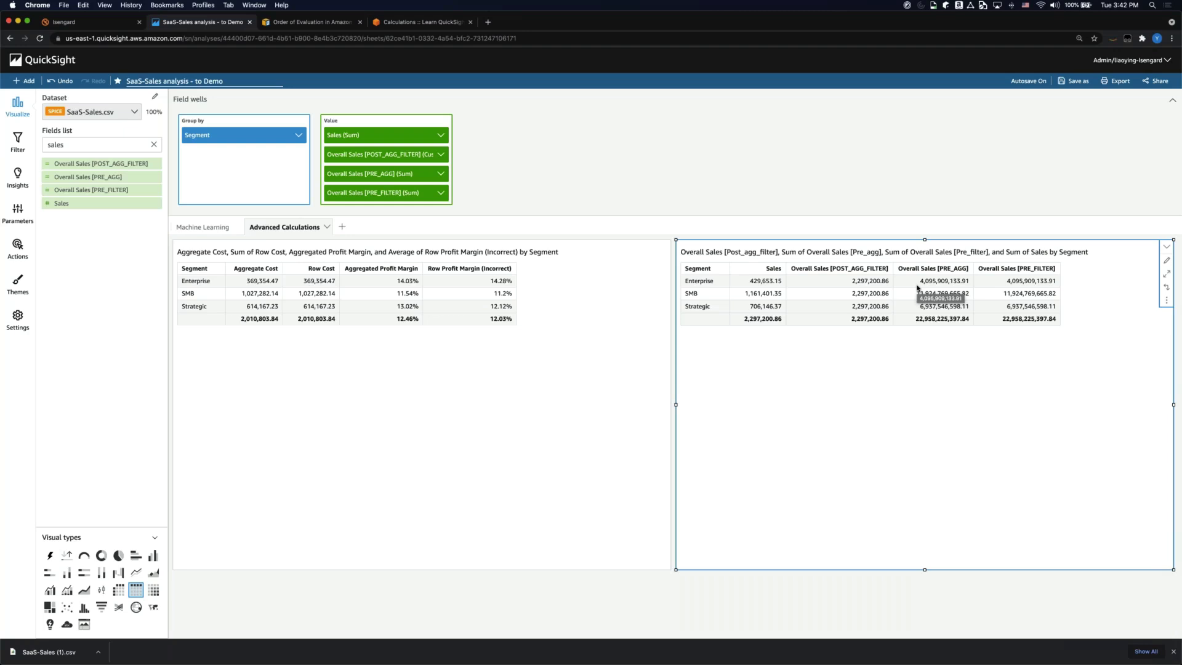
- Set the aggregation of both Overall Sales [PRE_AGG] and Overall Sales [PRE_FILTER] to Min in the Overall Sales table
left_click(441, 173)
mouse_move(453, 196)
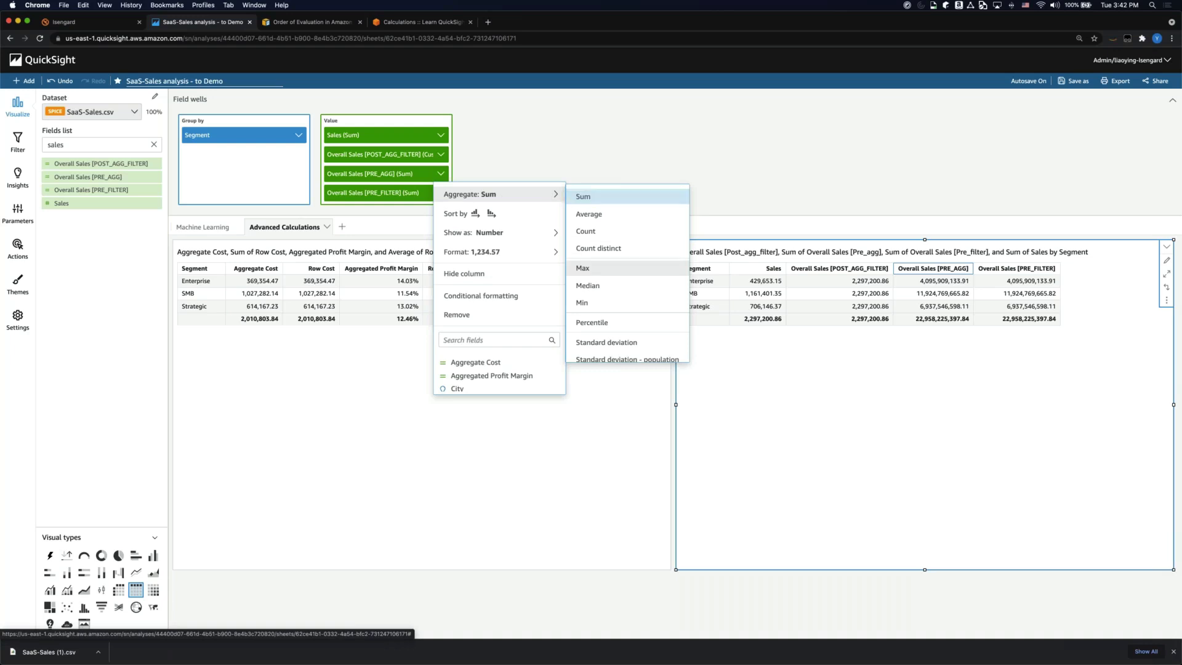
left_click(593, 303)
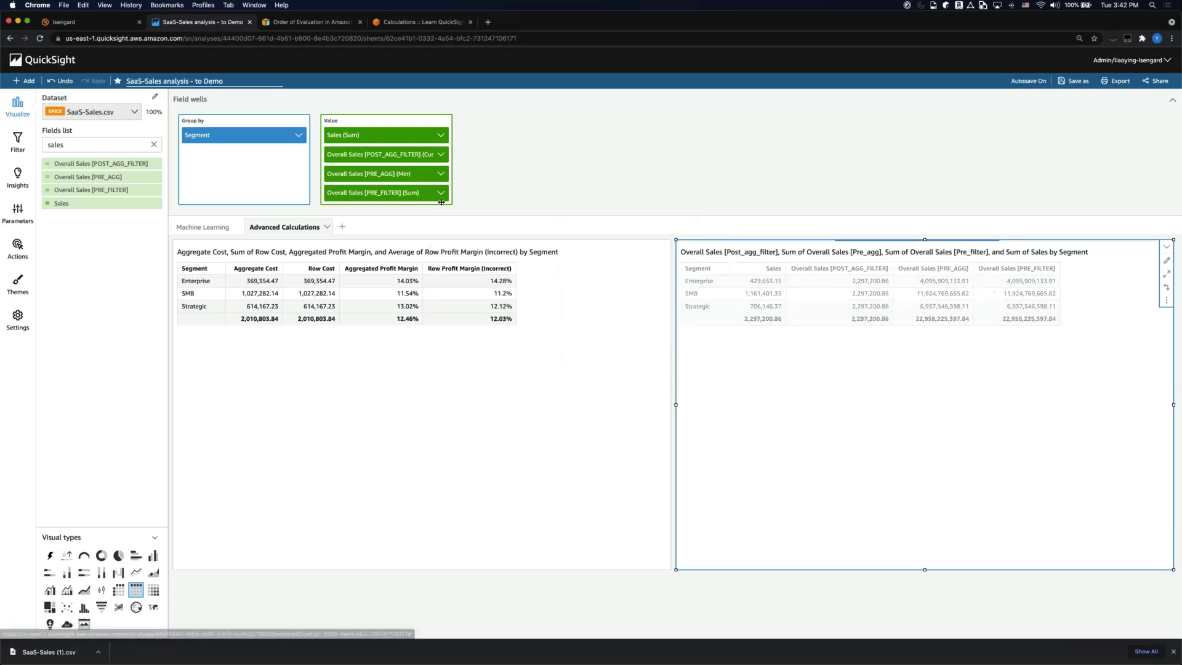
left_click(440, 193)
mouse_move(483, 212)
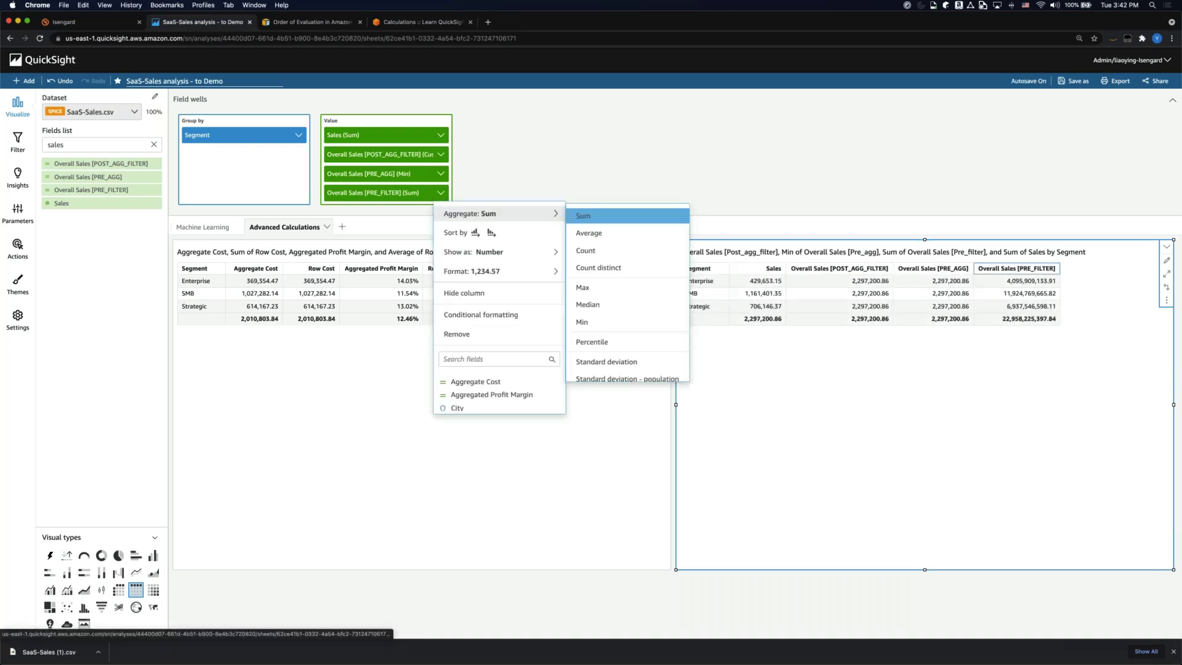
left_click(593, 322)
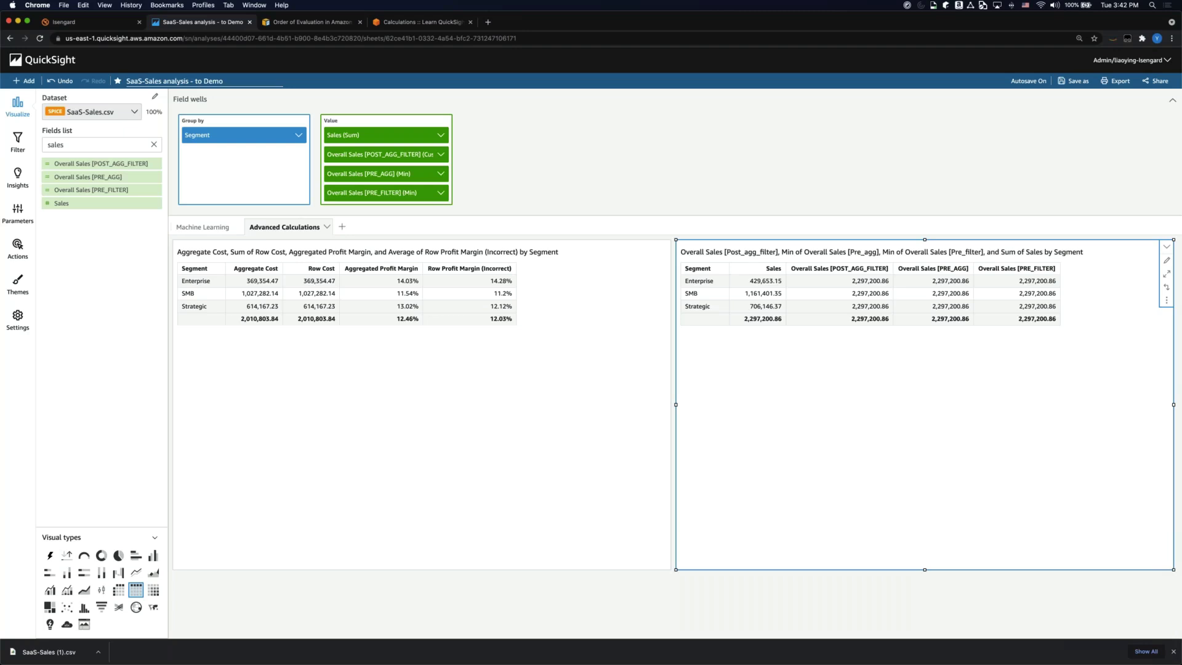
left_click(155, 96)
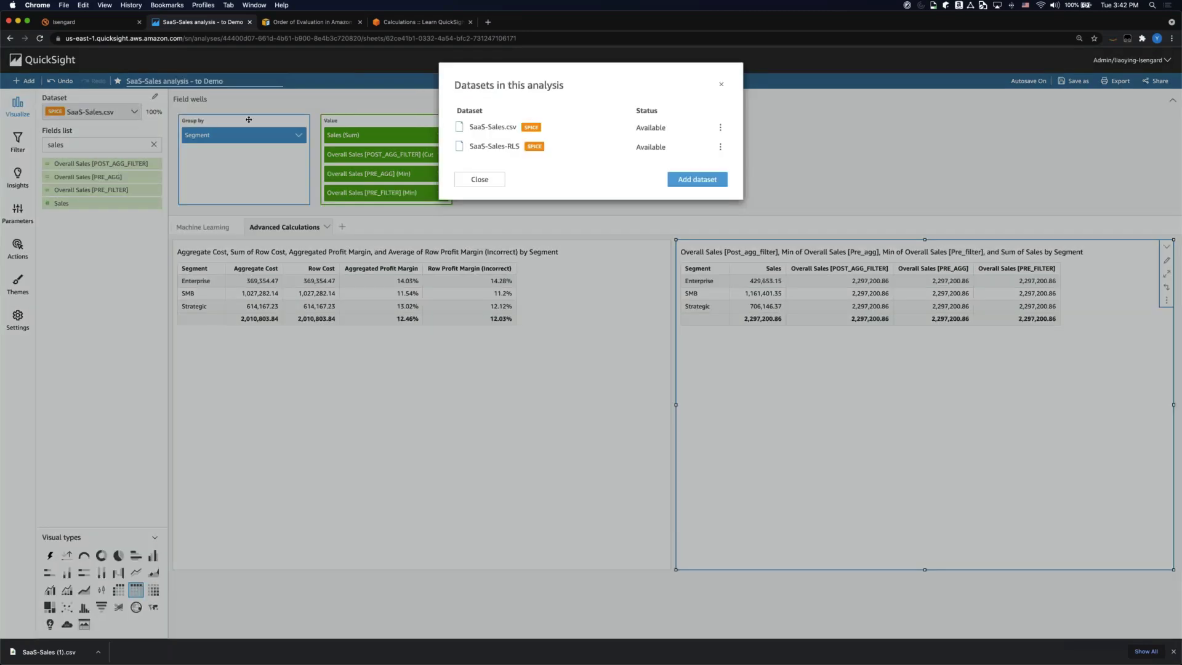
left_click(493, 184)
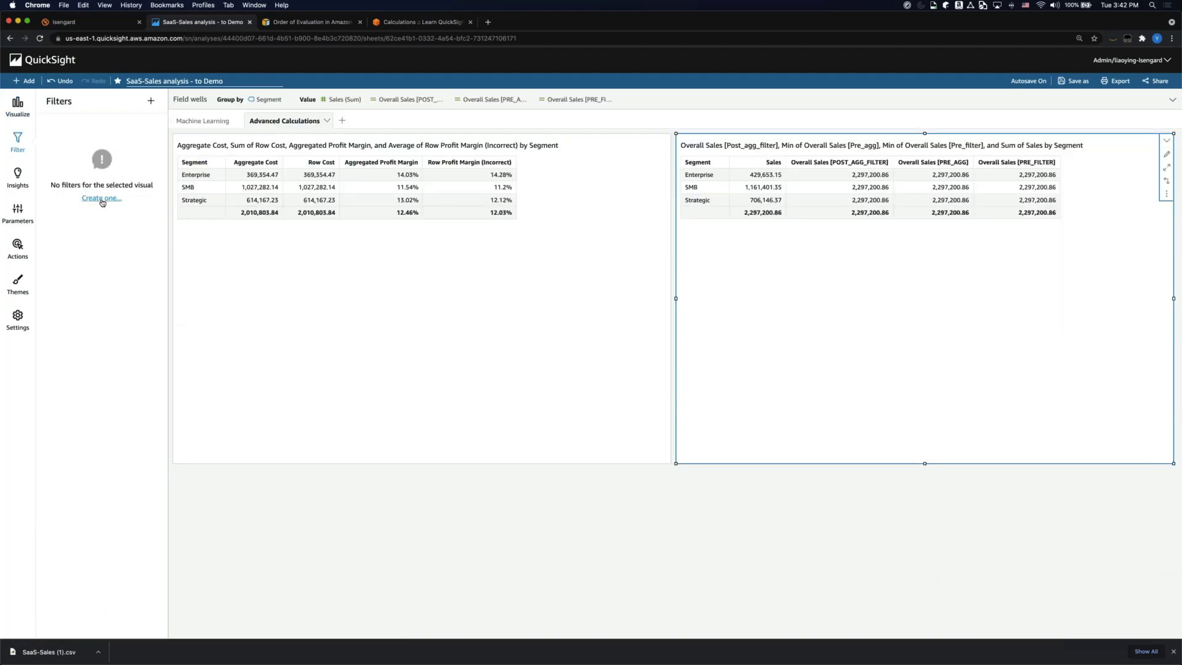
- Add a filter on the Industry field to the Overall Sales table
left_click(101, 197)
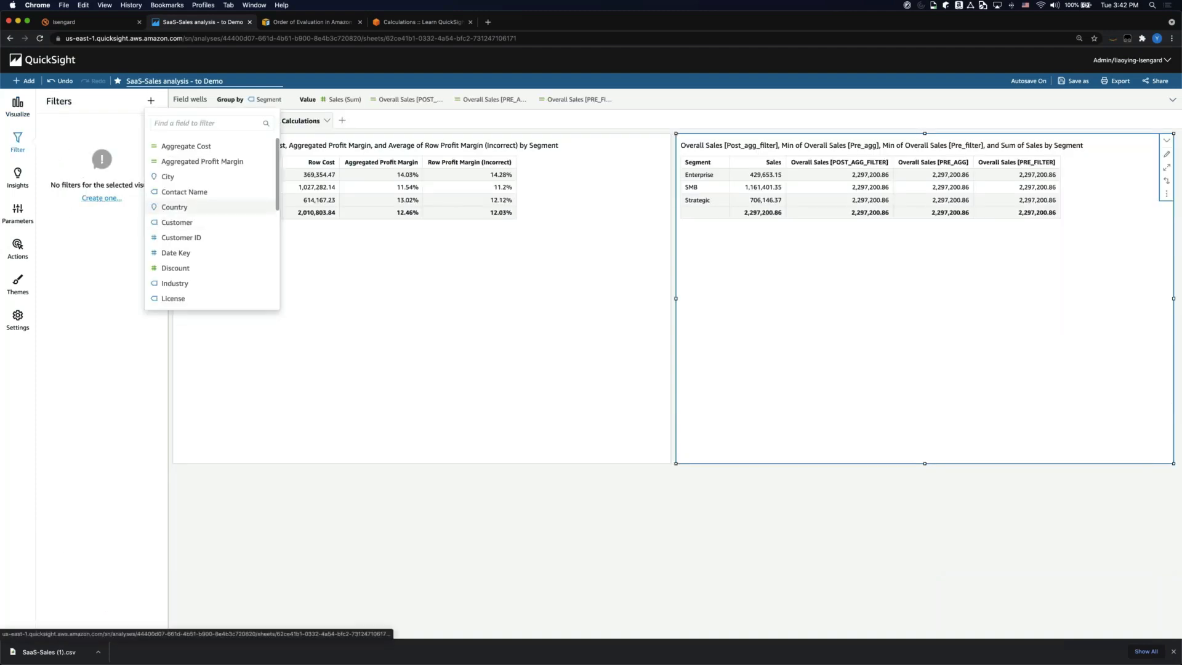
left_click(166, 121)
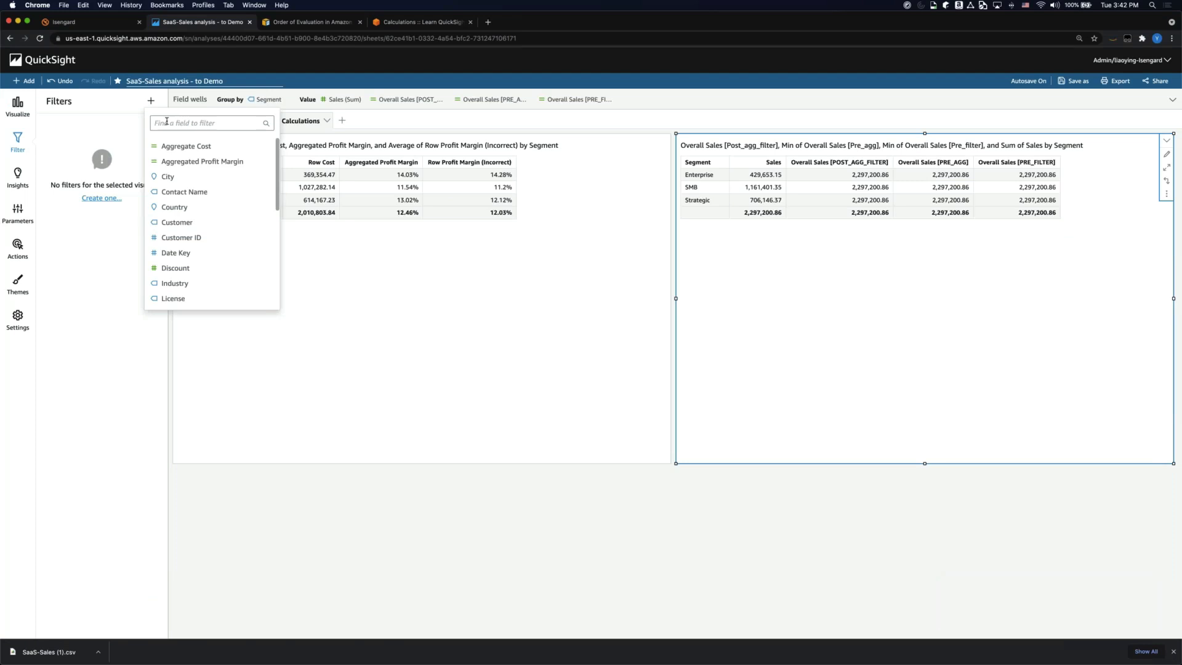
type("ind")
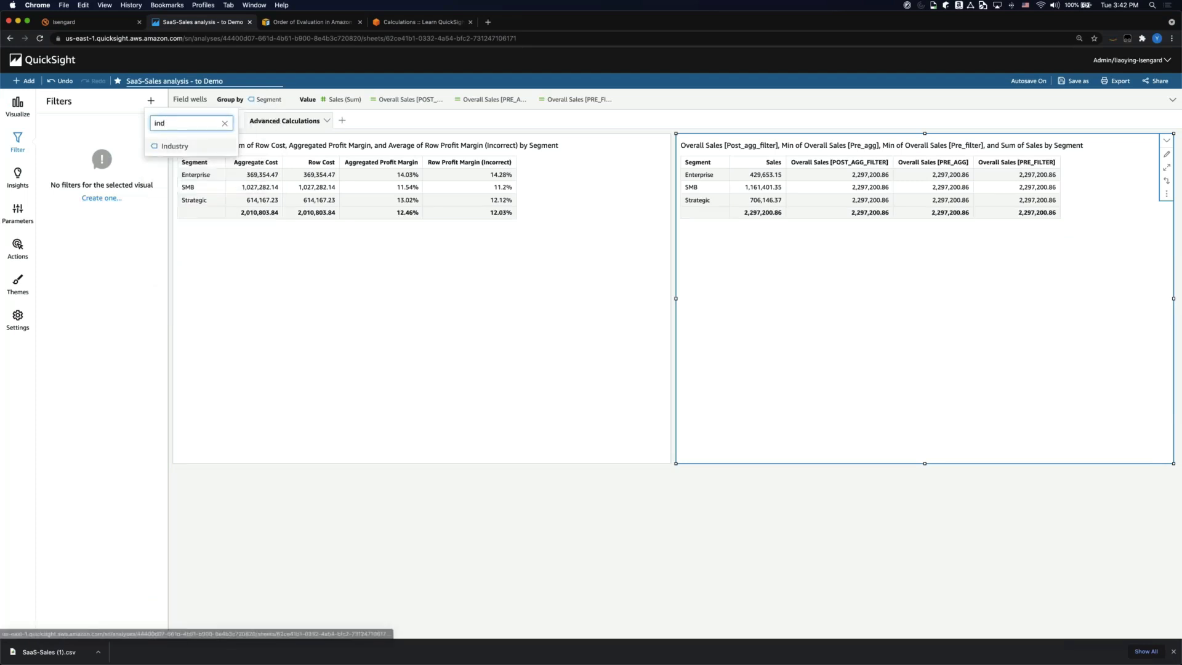
left_click(171, 148)
- Exclude Misc and Retail from the Industry filter's included values, apply the change and close the filter
left_click(155, 129)
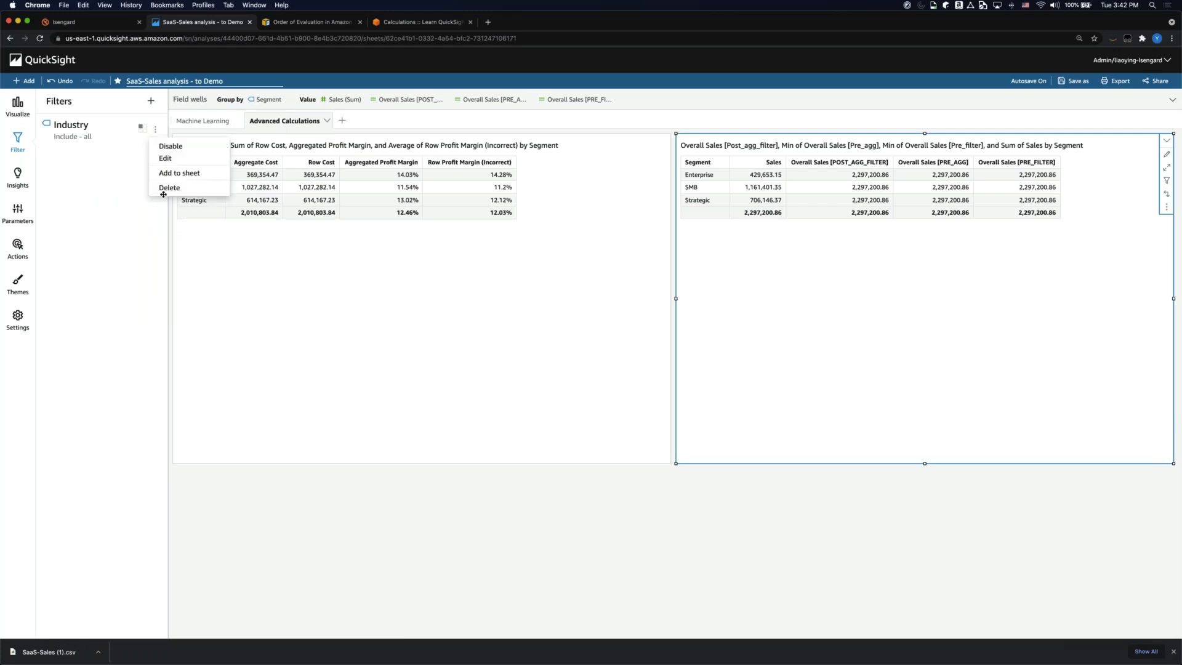
left_click(165, 158)
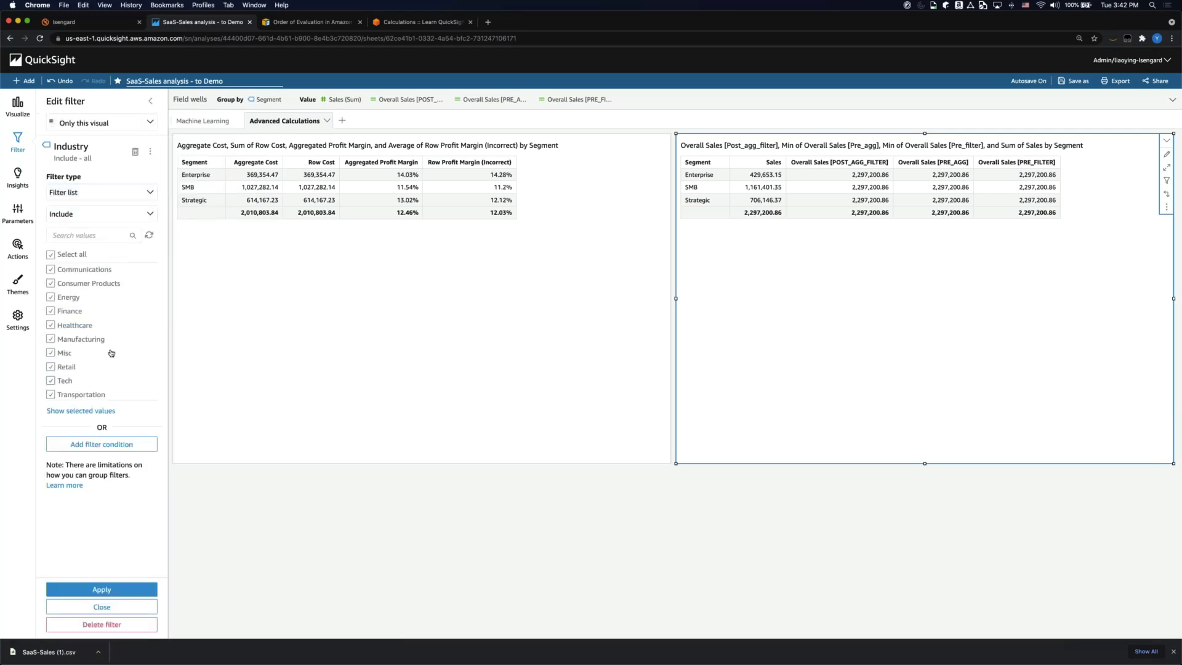
left_click(51, 352)
left_click(51, 367)
left_click(102, 589)
left_click(102, 607)
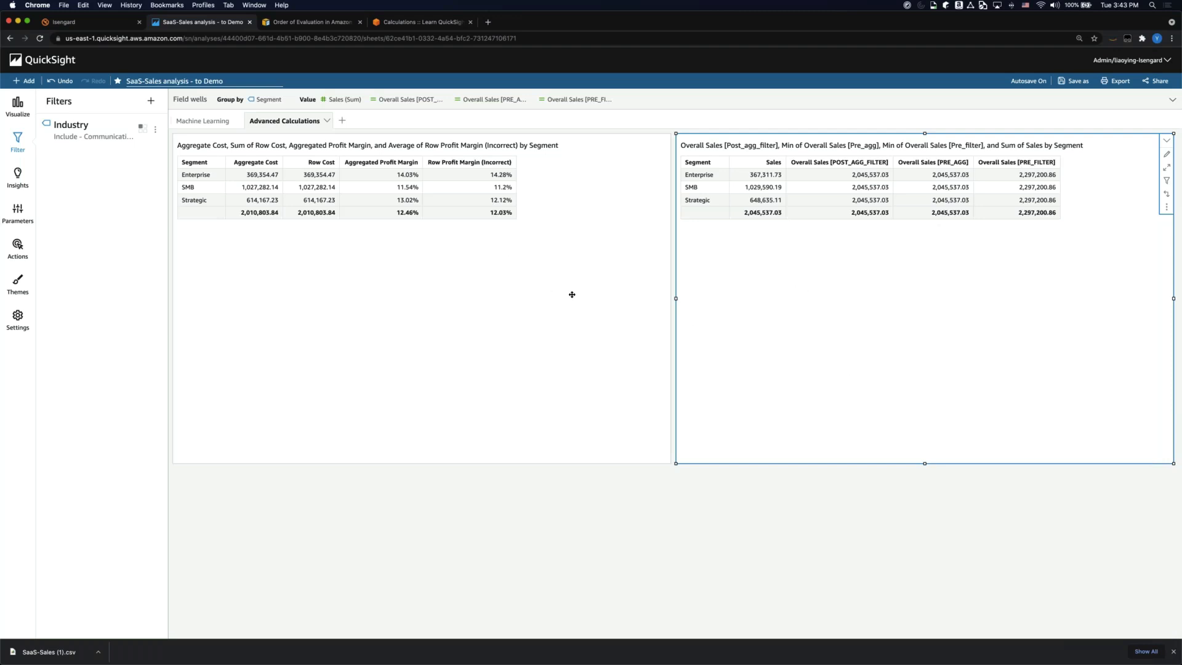
- Check the order-of-evaluation diagram on the workshop page and add a filter on the Segment field to the Overall Sales table
left_click(418, 24)
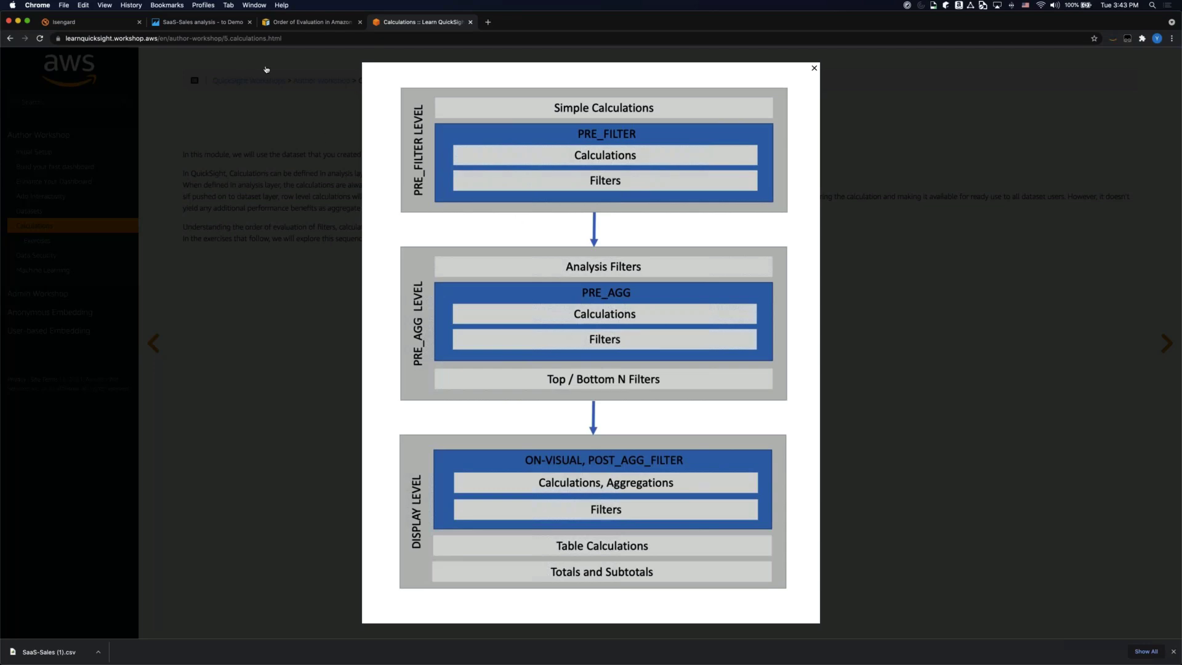
left_click(203, 22)
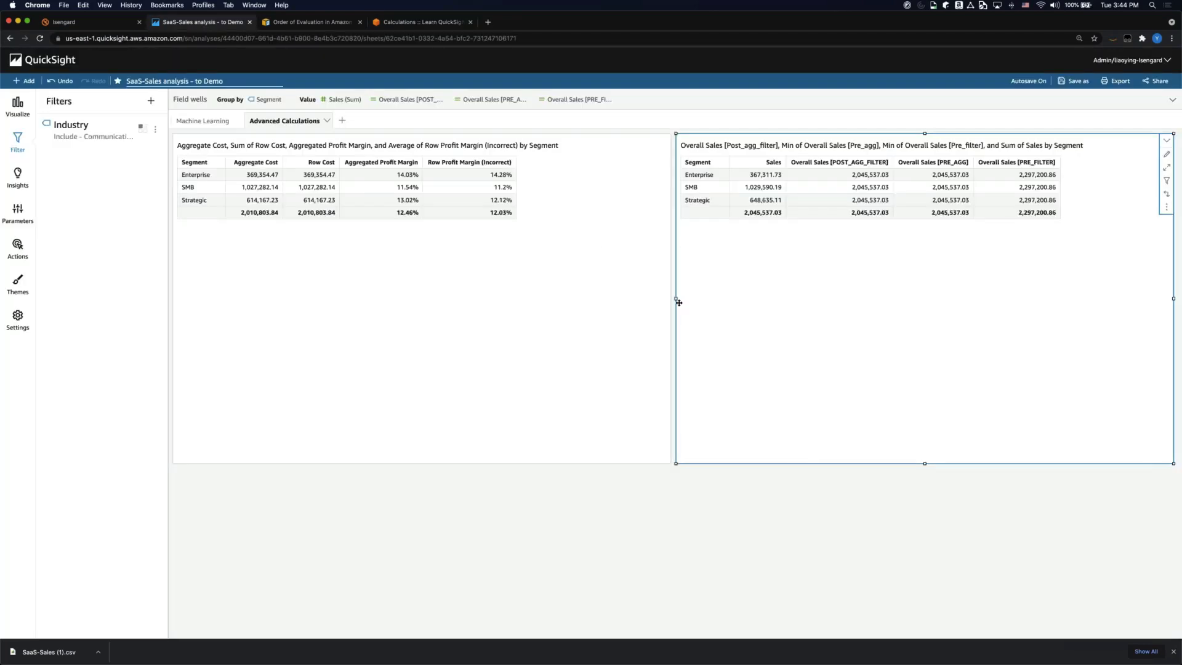
left_click(147, 99)
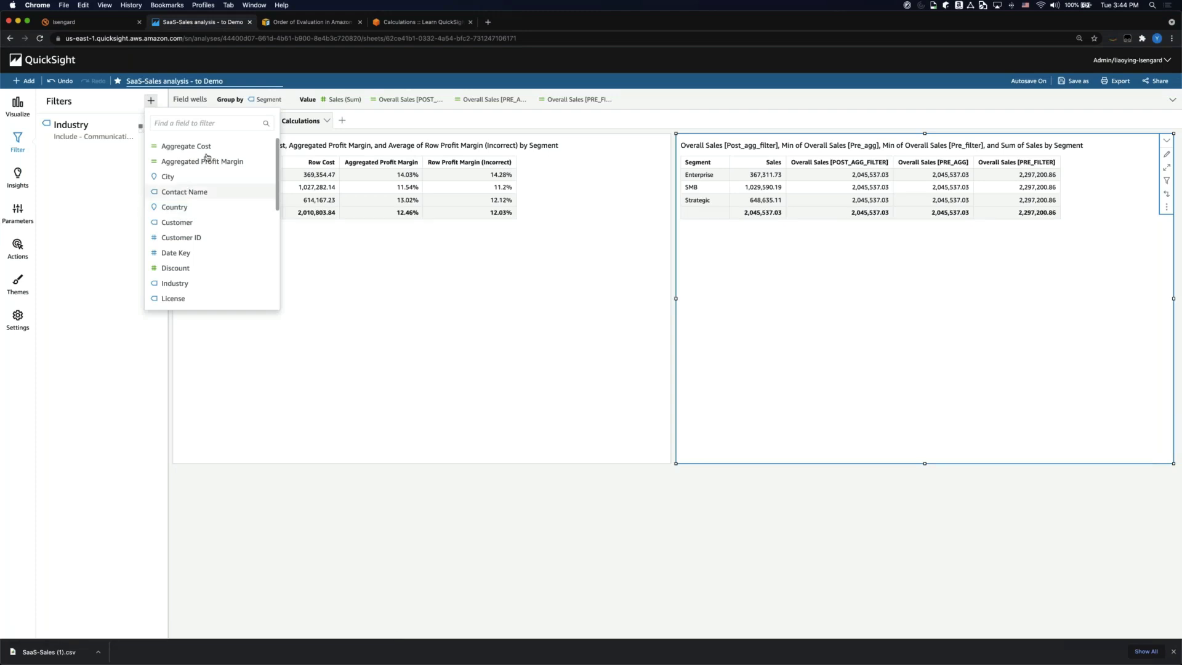
left_click(191, 123)
type("sg")
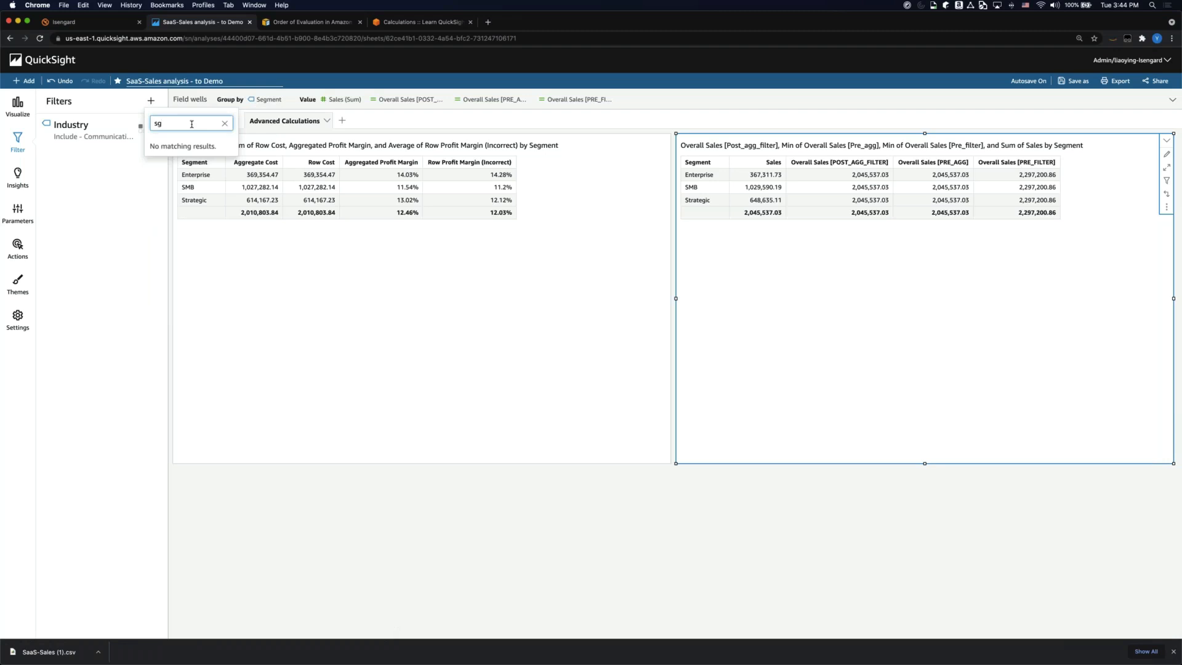
key("BackSpace")
type("eg")
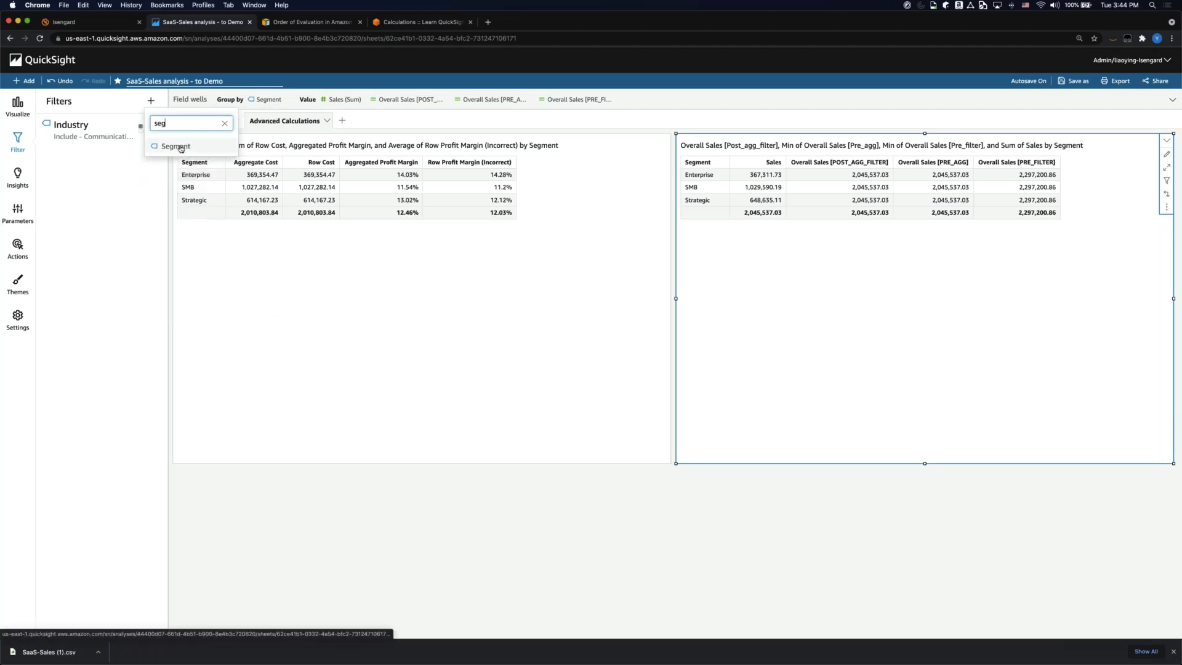
left_click(178, 146)
- Change the Segment filter to a top and bottom filter showing the top 2 by Sales, apply it and close the filter
left_click(155, 171)
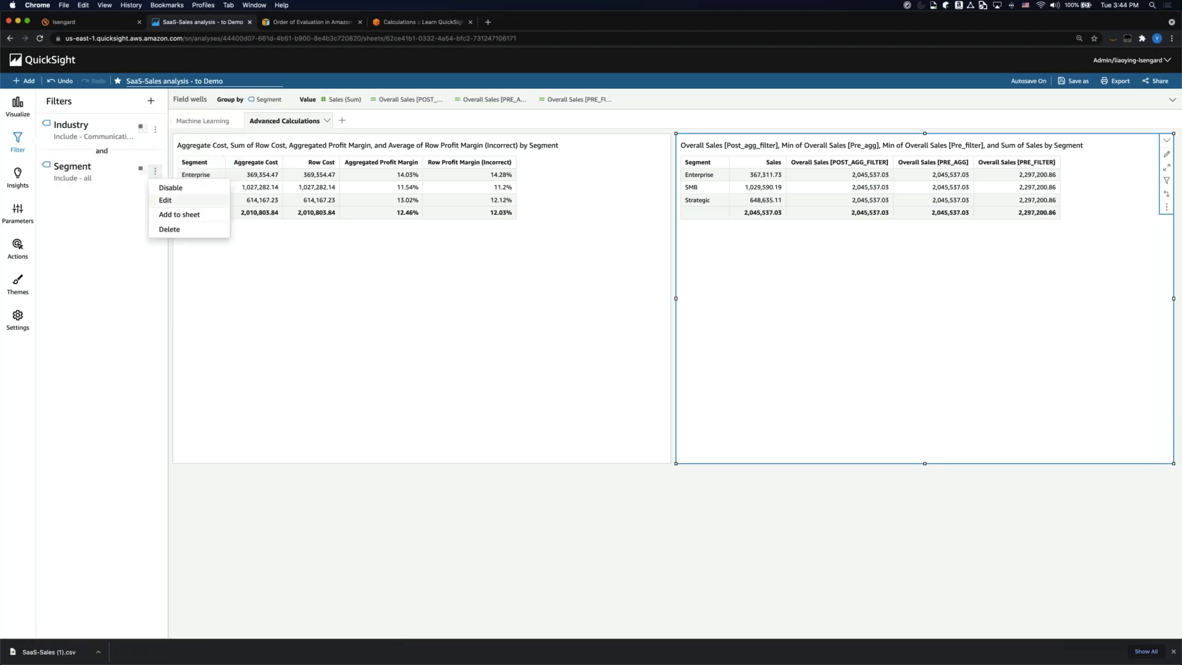
left_click(165, 201)
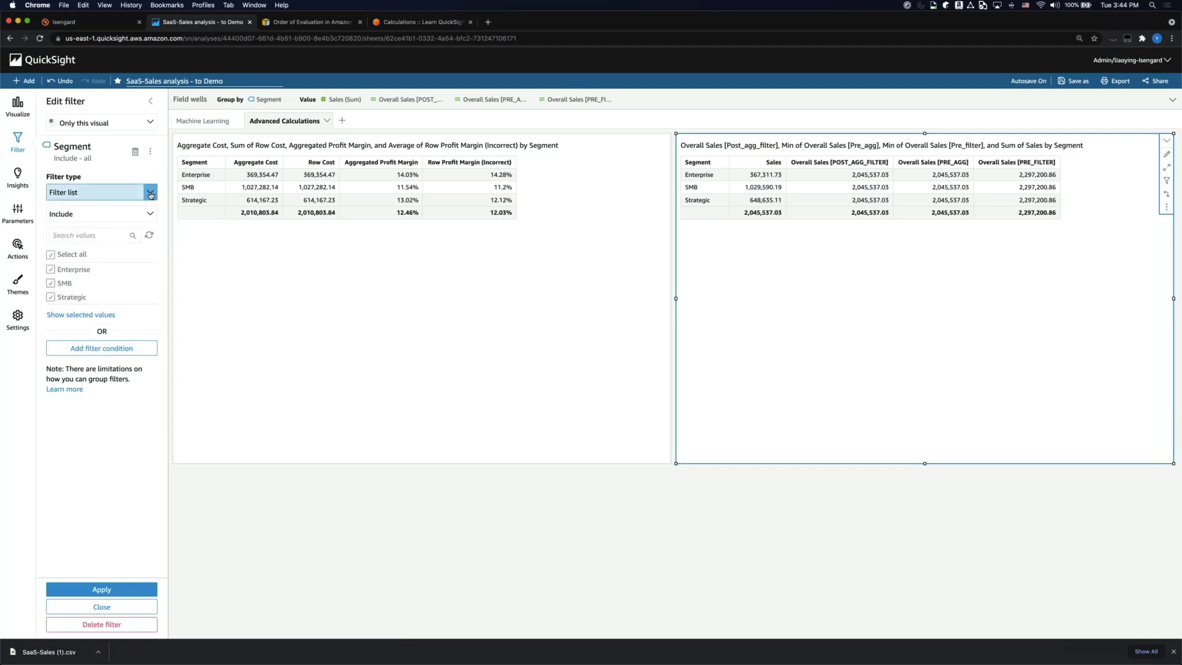
left_click(151, 194)
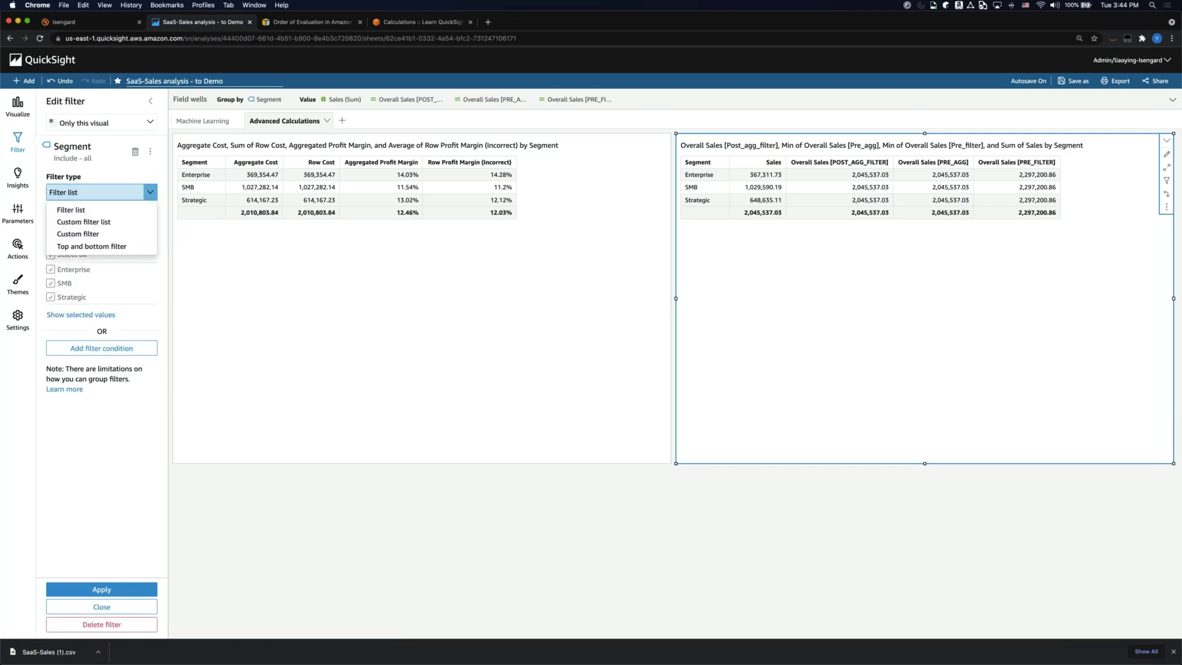
left_click(86, 246)
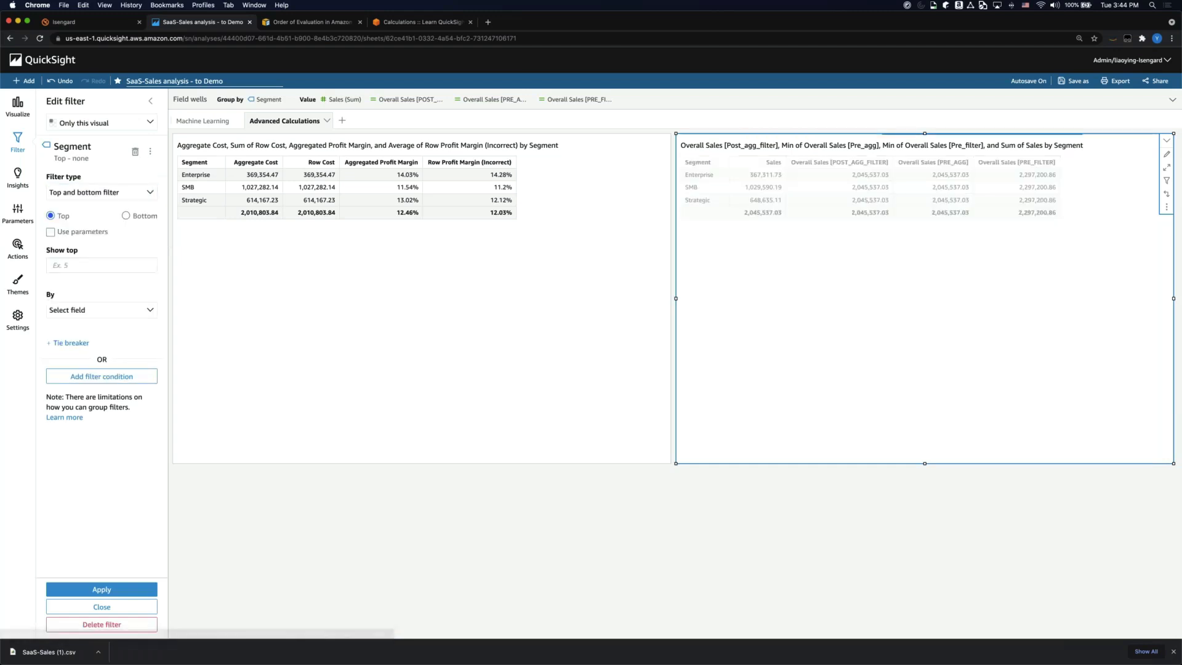
left_click(90, 264)
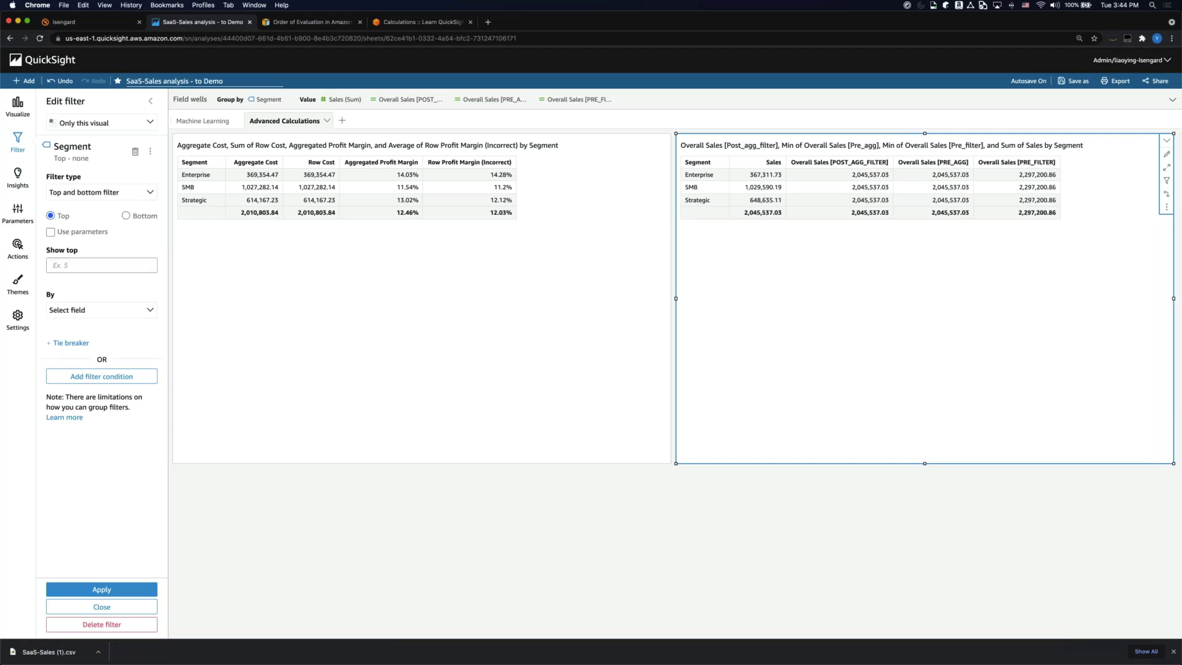
type("2")
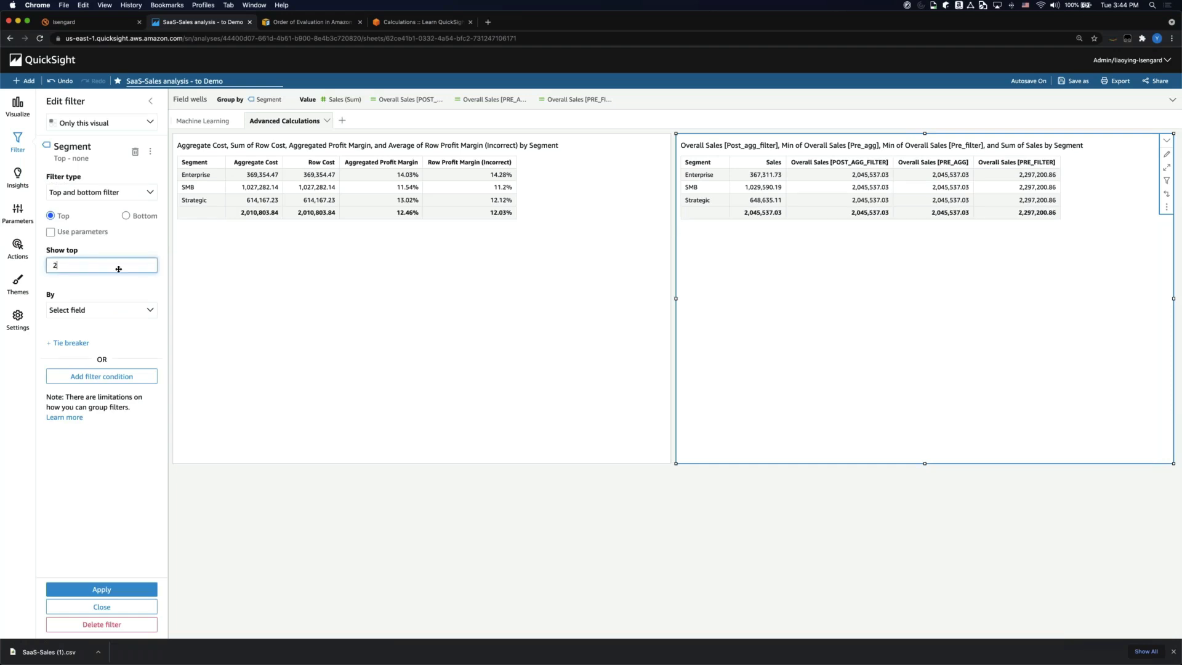
left_click(149, 311)
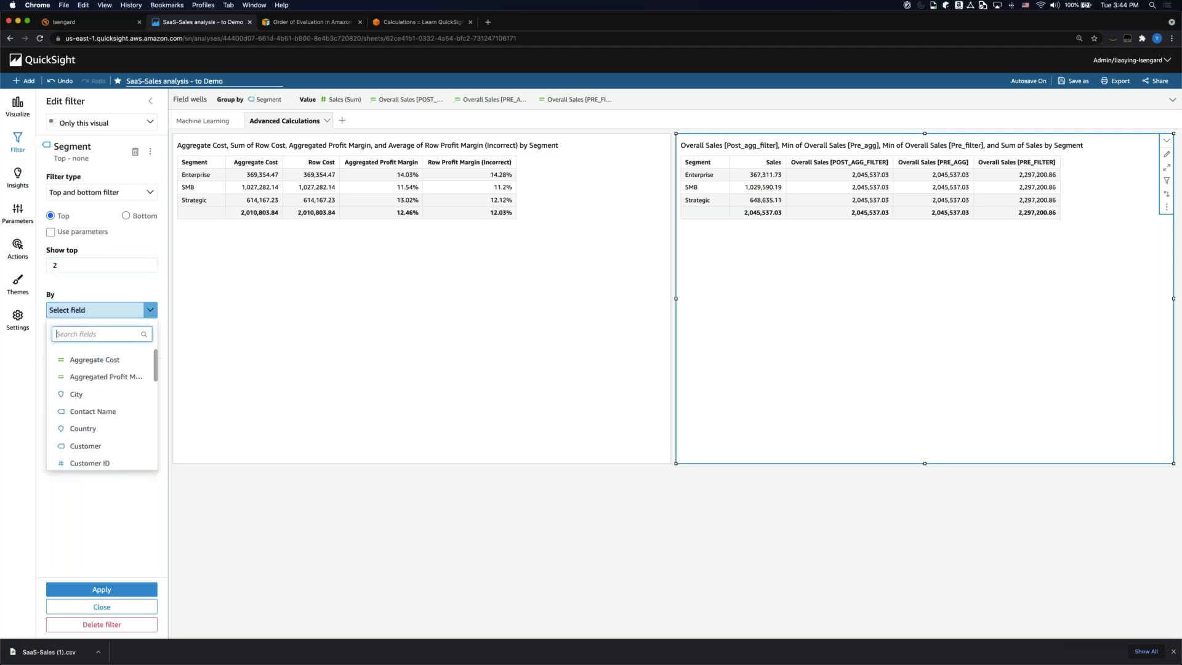
type("sa")
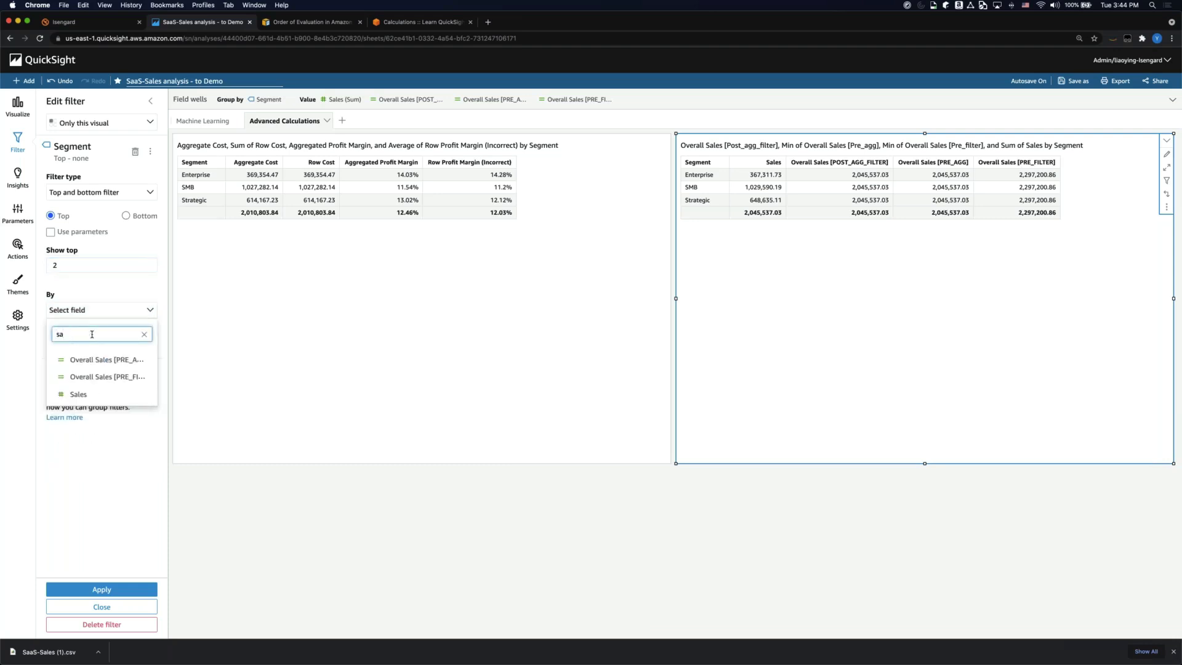
left_click(96, 396)
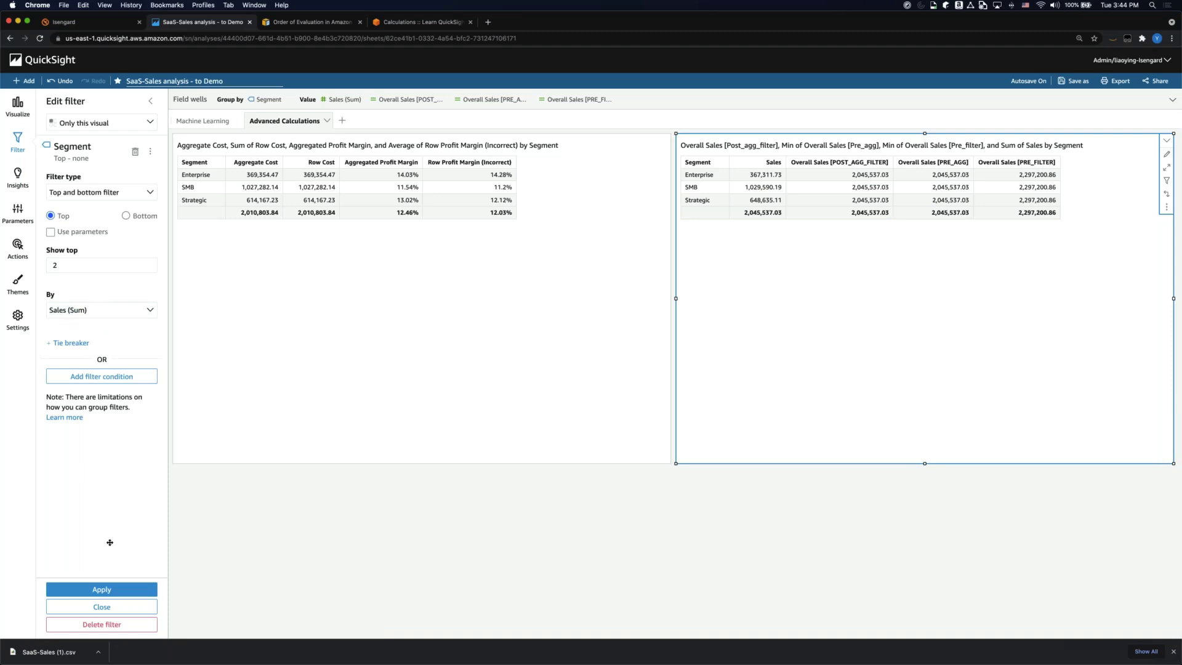
left_click(101, 589)
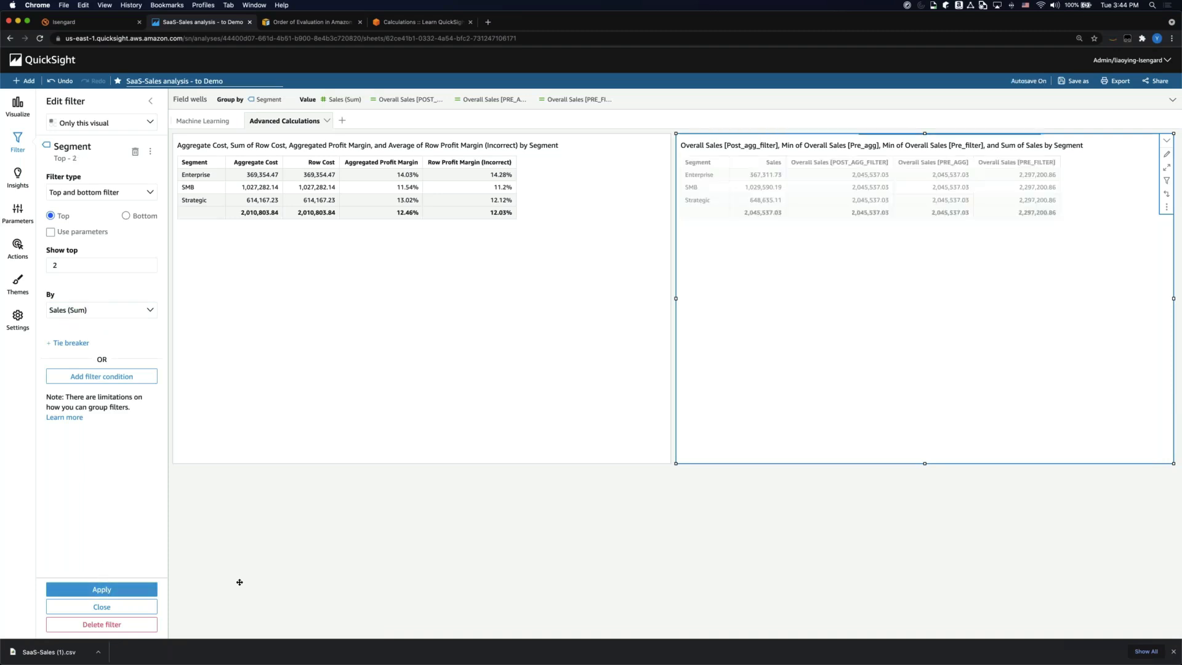
left_click(102, 607)
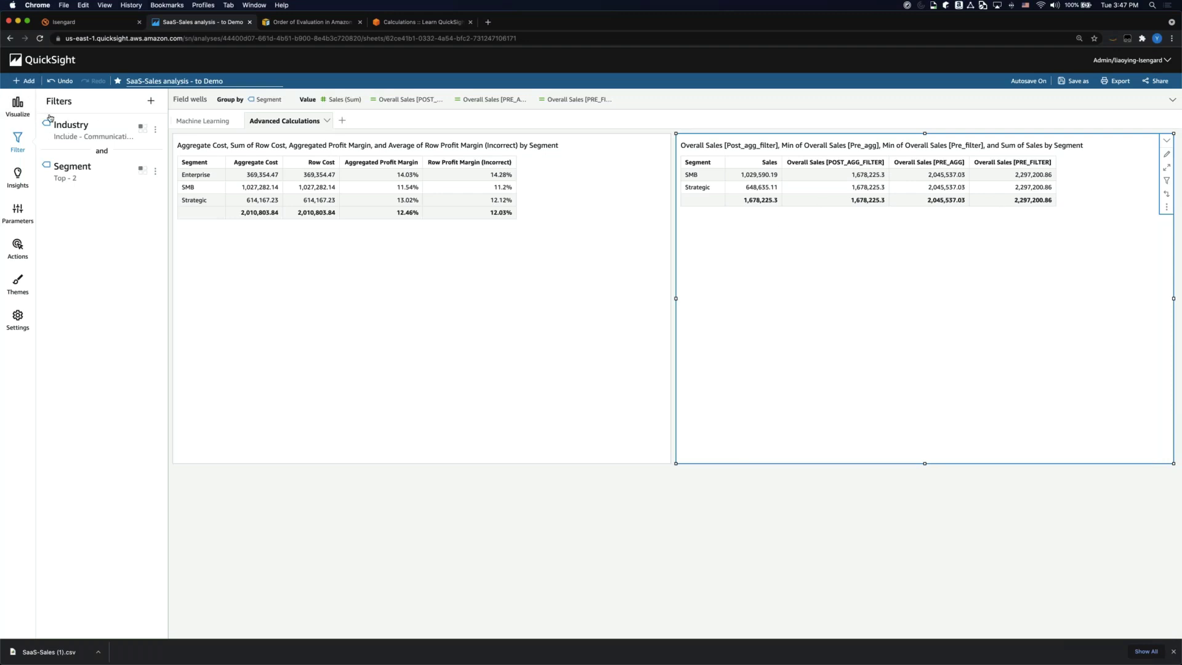
- Try changing the Overall Sales [PRE_FILTER] formula to sumOver(sum(Sales),[],PRE_FILTER), and discard the edit
left_click(17, 105)
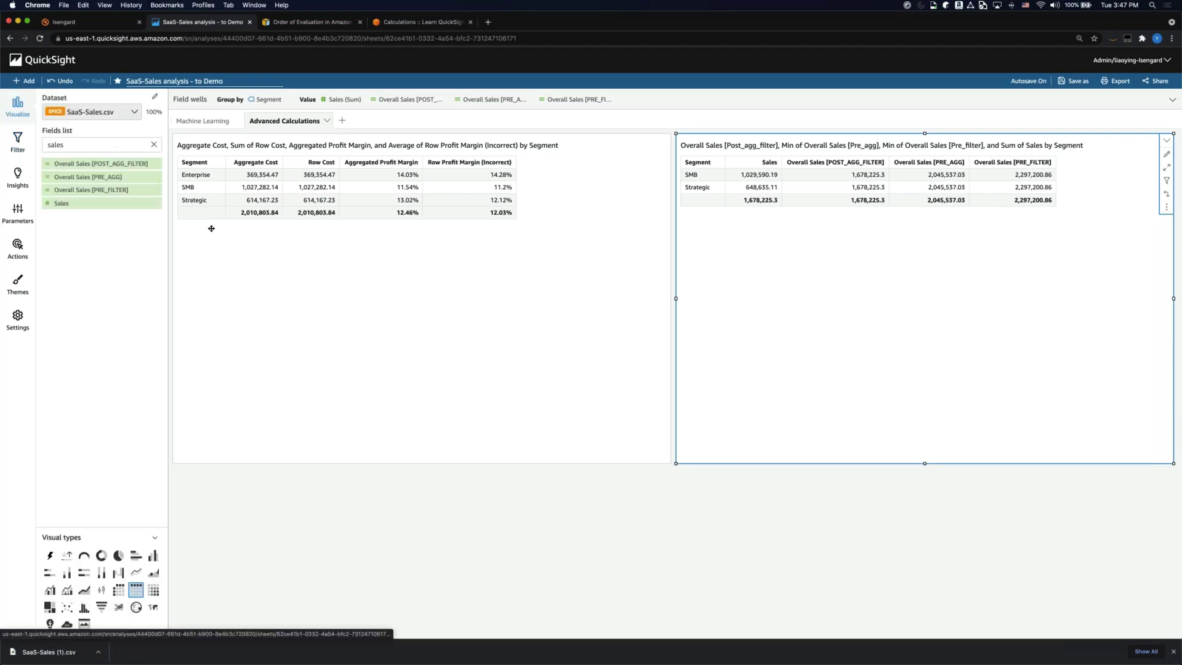
left_click(156, 190)
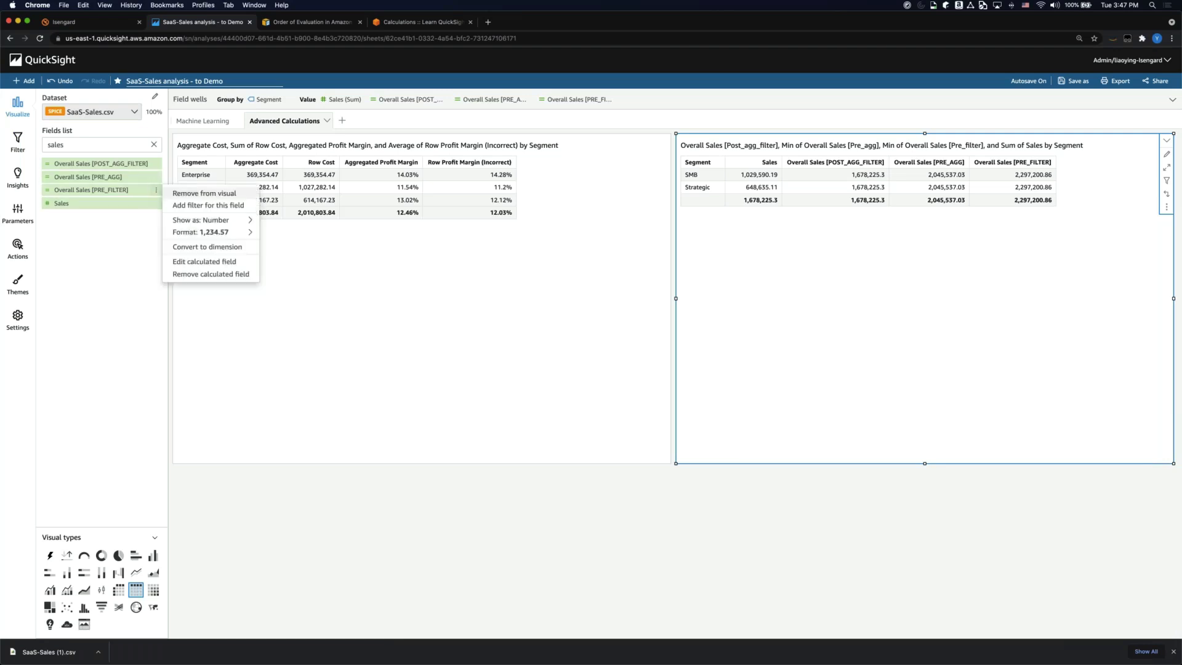
left_click(200, 263)
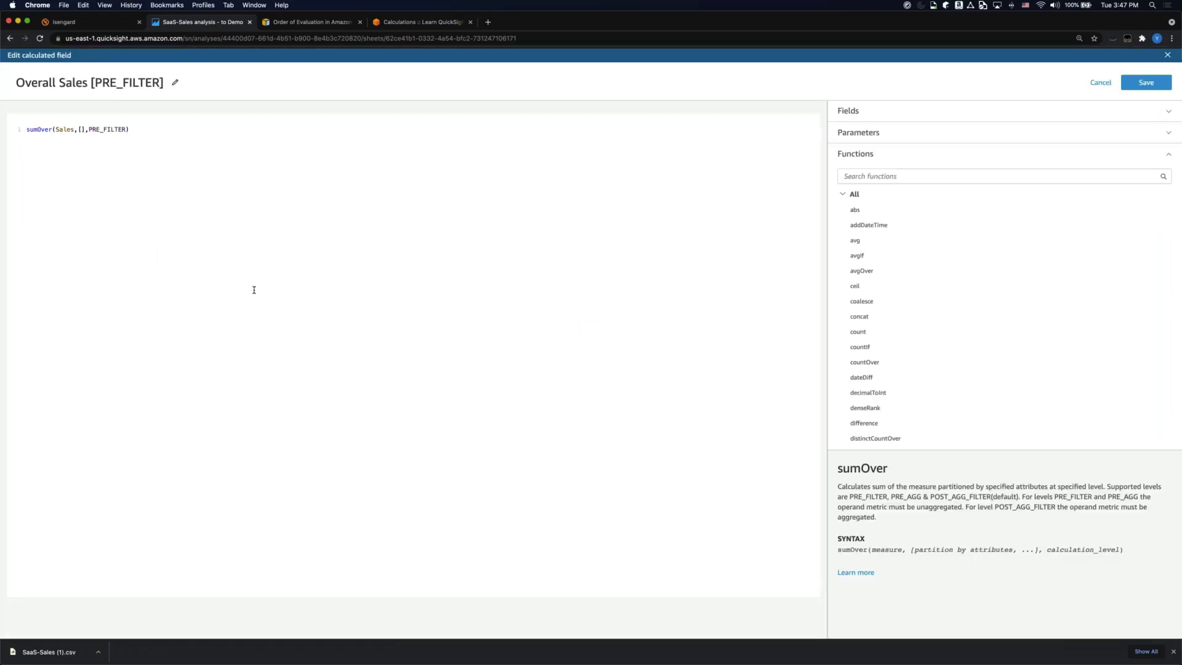
left_click(54, 129)
type("sum(")
key("Right")
key("Right")
key("Right")
key("Right")
key("Right")
type(")")
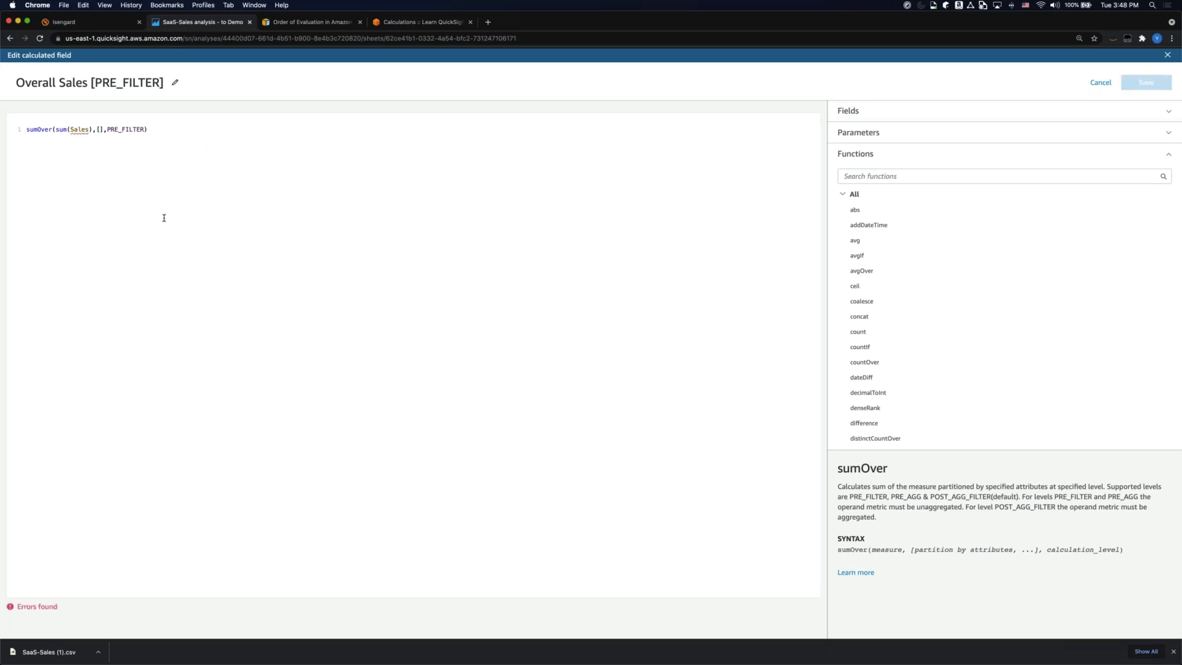
double_click(116, 129)
left_click(89, 129)
left_click(1099, 83)
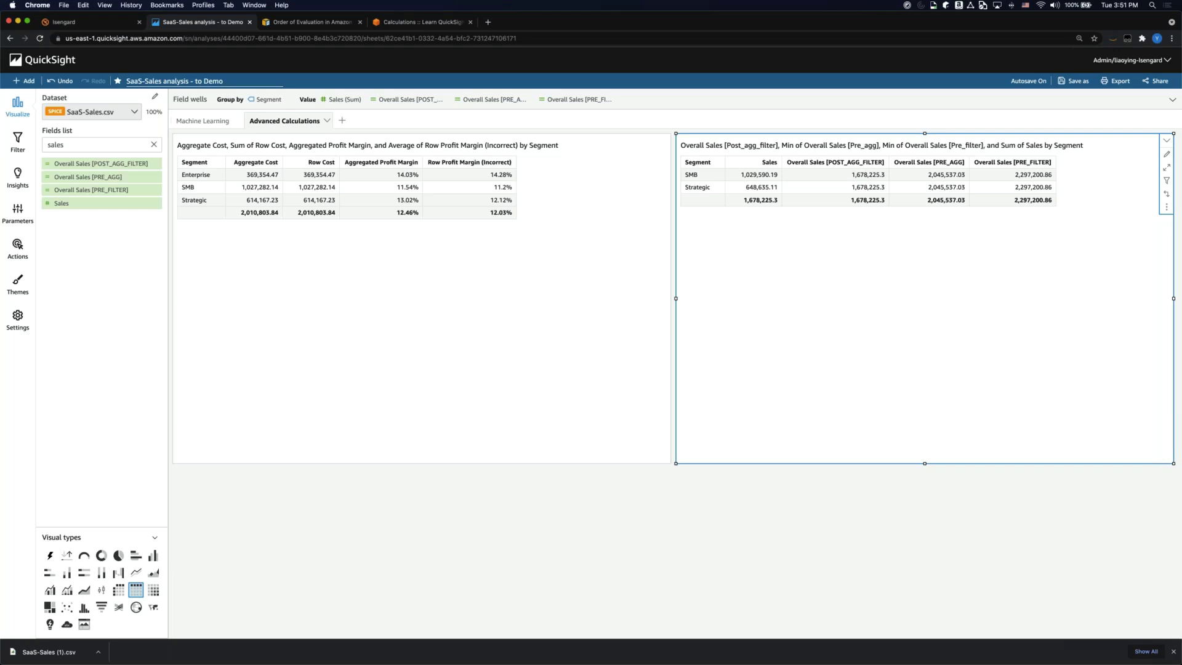
left_click(720, 525)
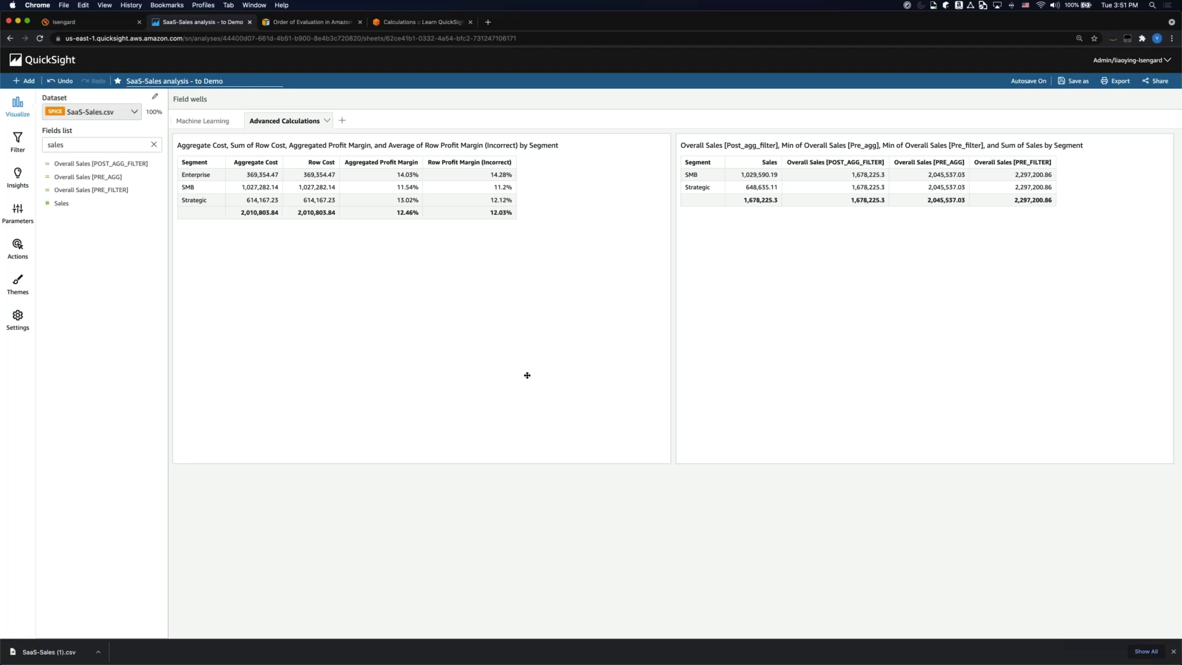
left_click(759, 386)
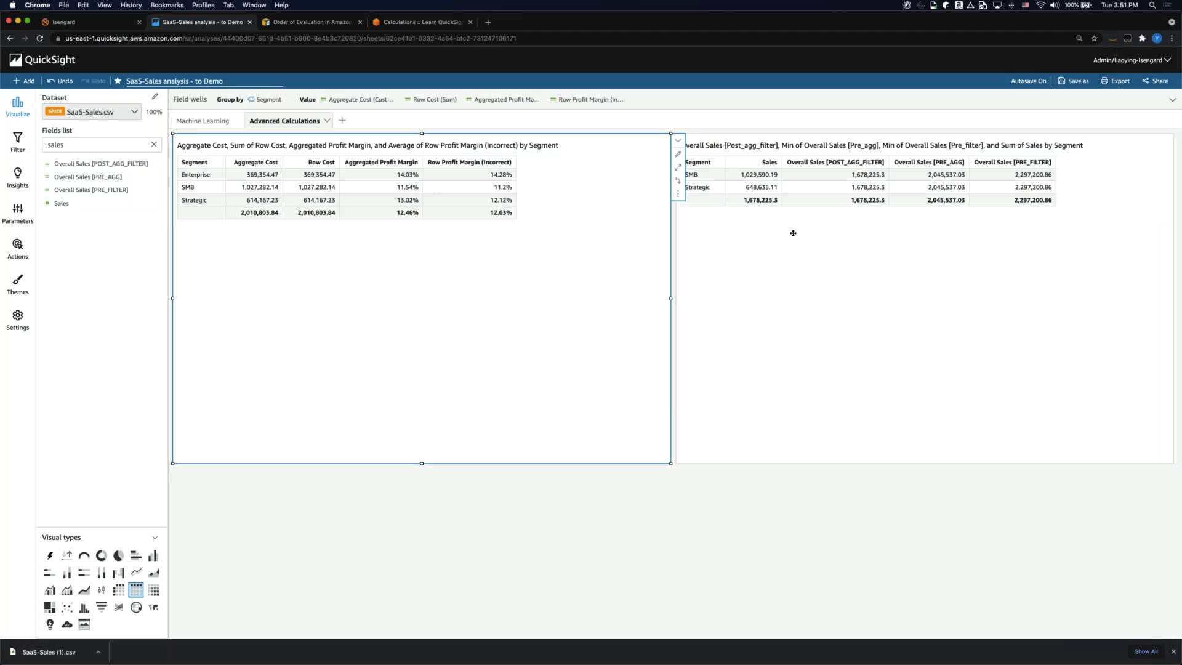
- Select the Overall Sales table and start a new calculated field named "sales % of total"
left_click(818, 163)
left_click(745, 240)
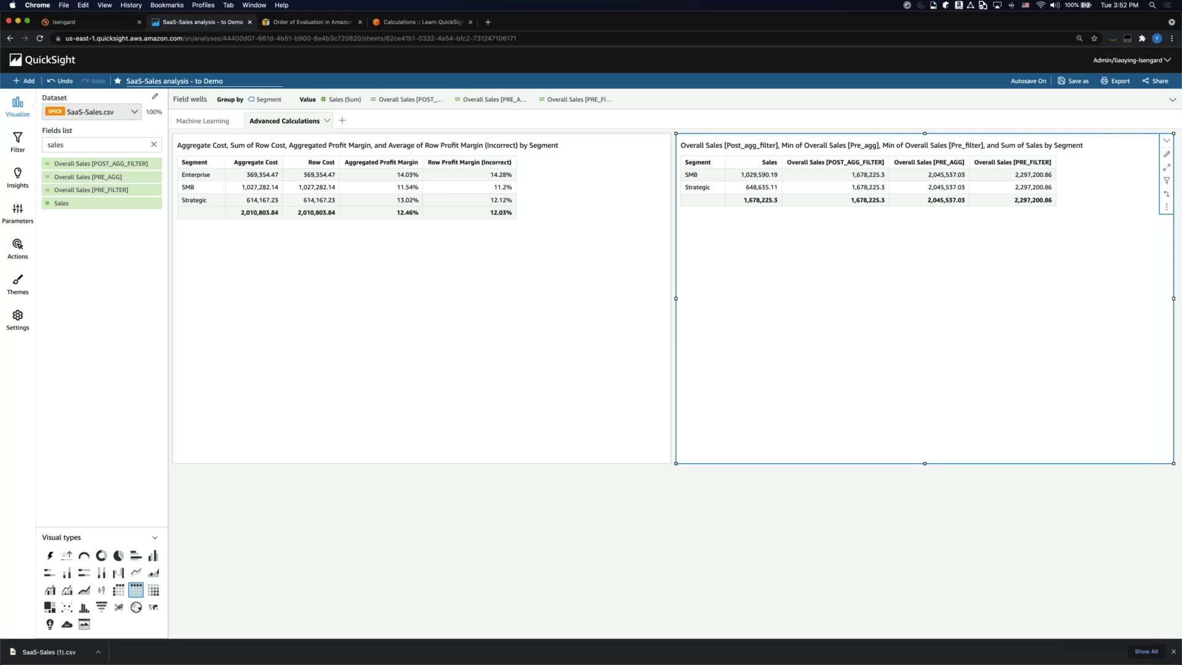
left_click(24, 81)
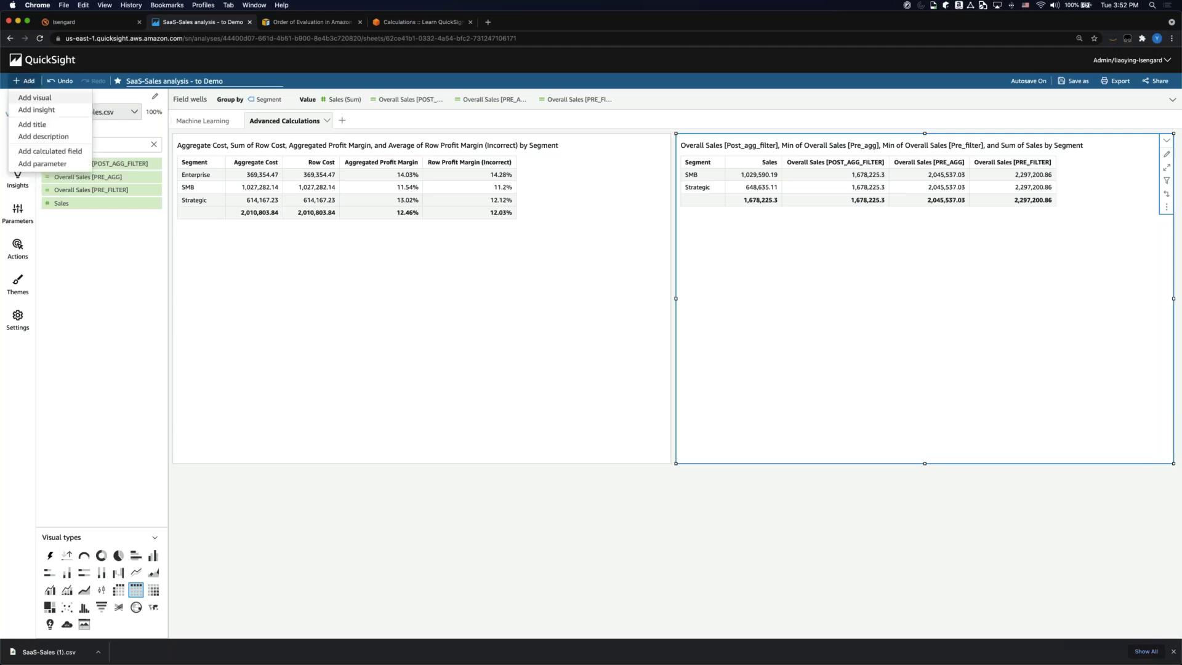
left_click(43, 155)
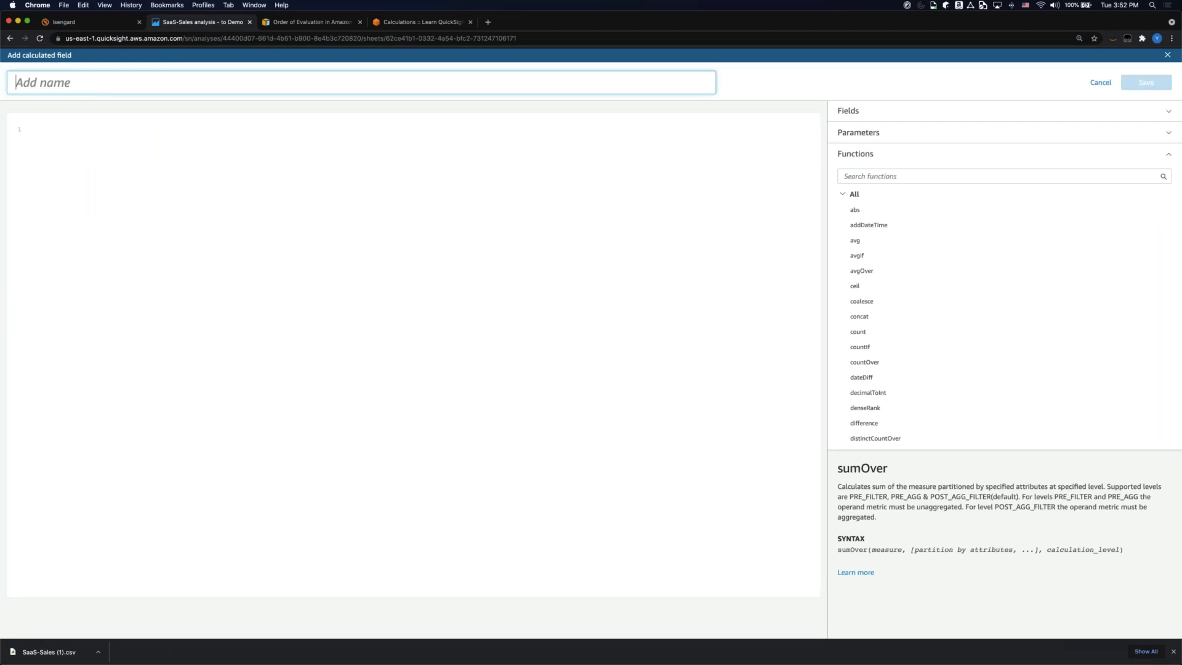
type("sales % of total")
- Define the calculated field as sum({Sales})/{Overall Sales [POST_AGG_FILTER]} and save it
left_click(91, 124)
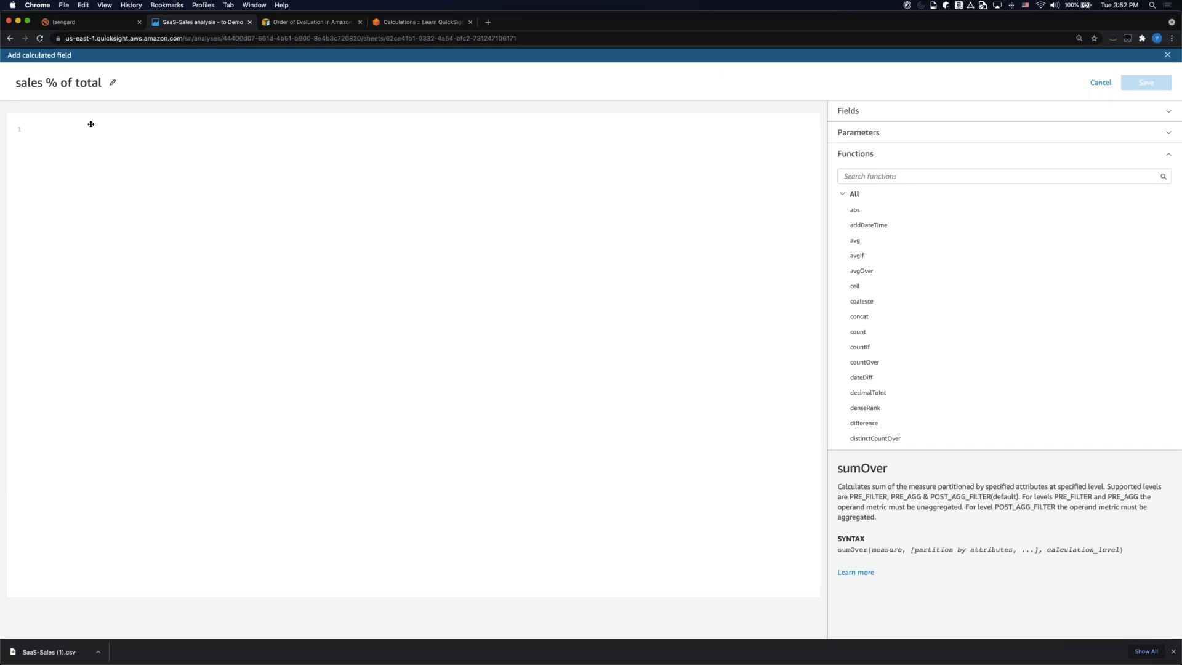
type("{Sales")
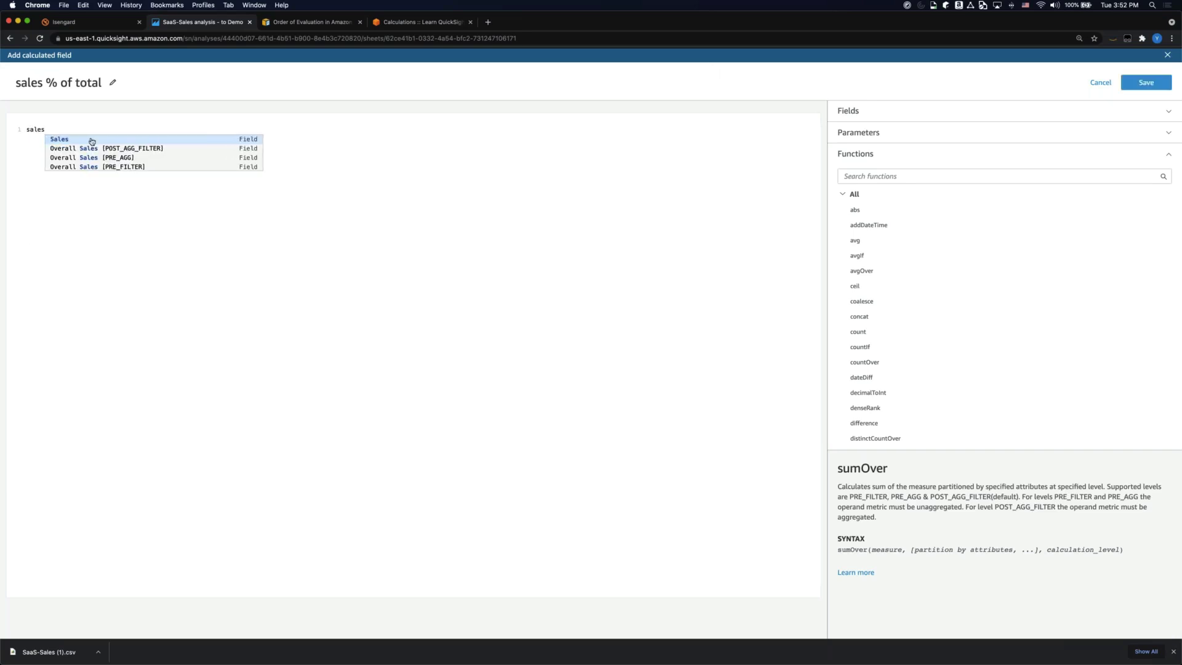
left_click(103, 132)
type("/over")
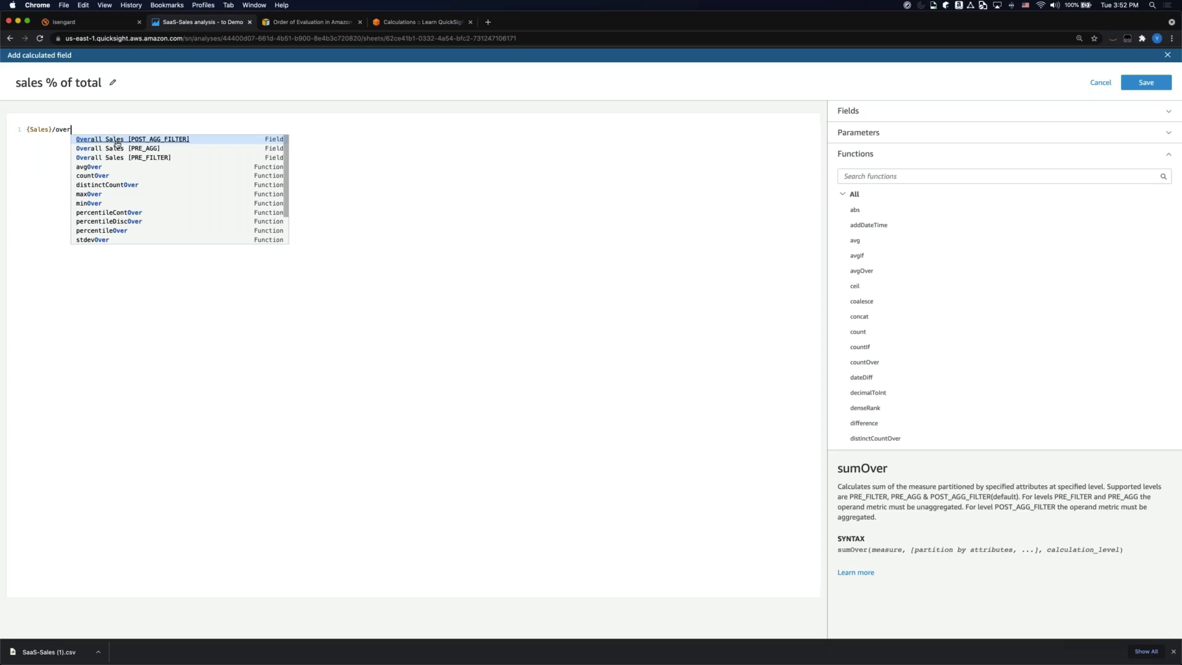
left_click(139, 139)
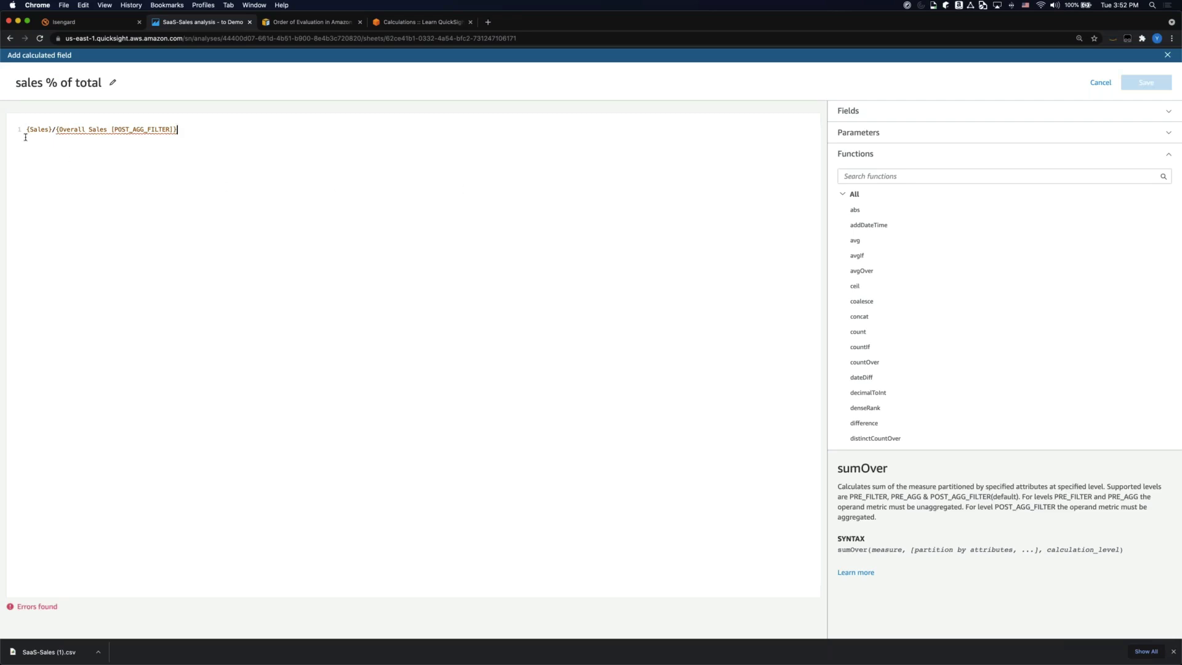
type("sum")
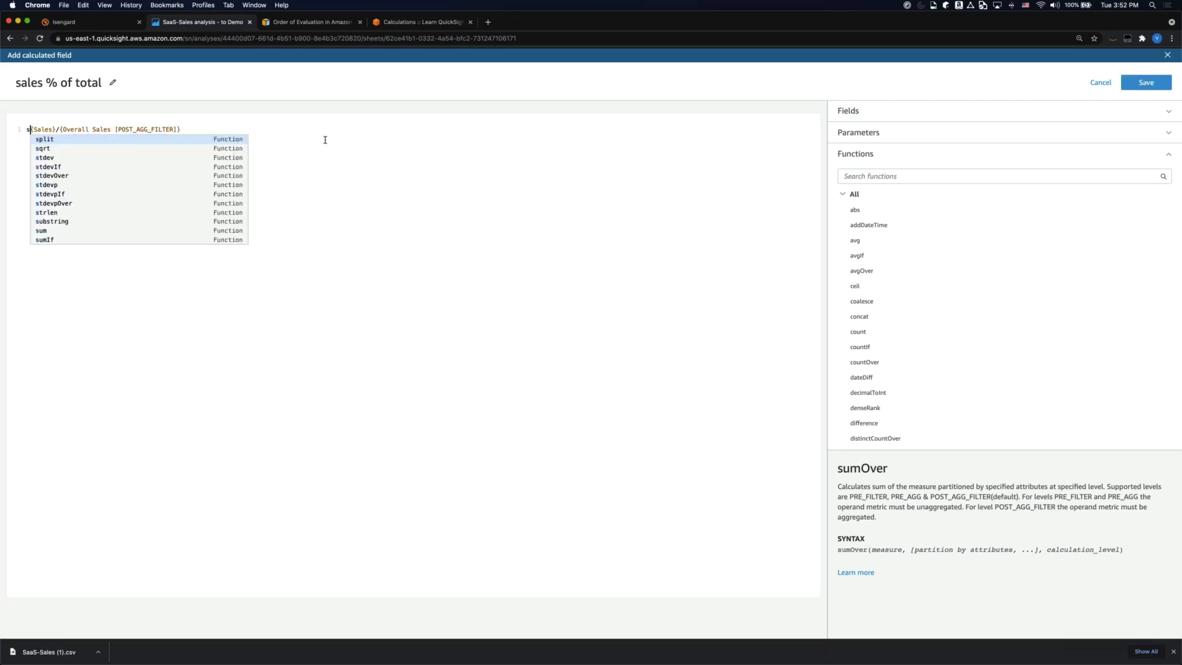
type("(")
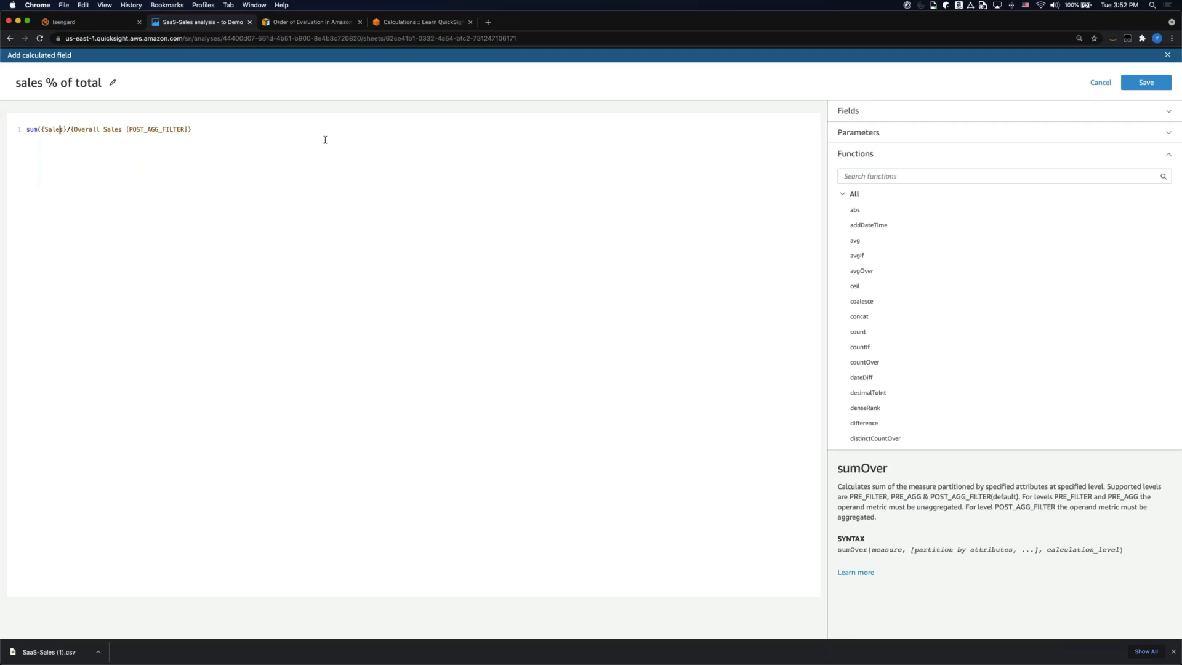
key("Right")
key("Right")
type(")")
left_click(1146, 83)
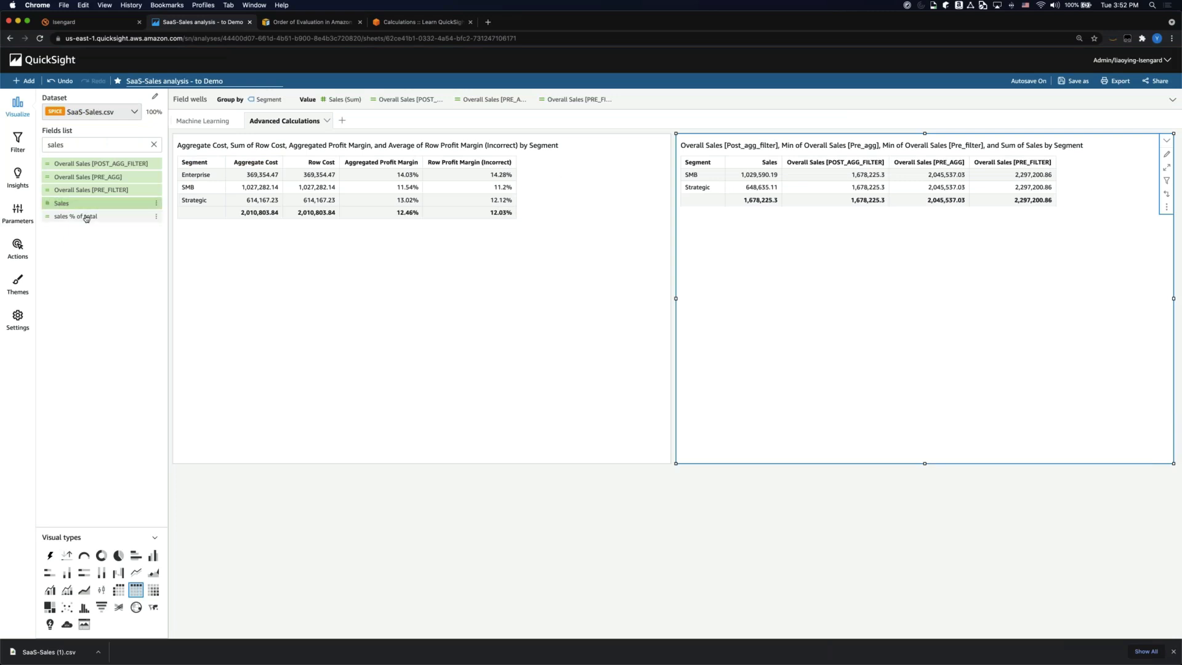
- Add the sales % of total field to the Overall Sales table and show it as a percentage
left_click(86, 217)
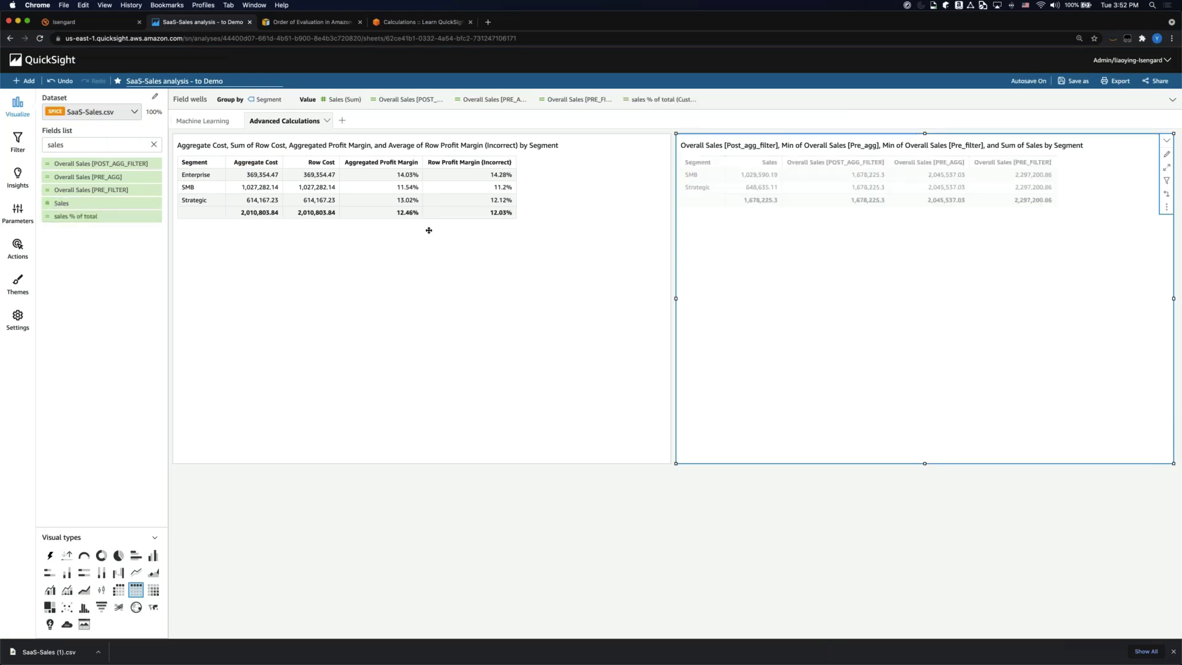
left_click(157, 216)
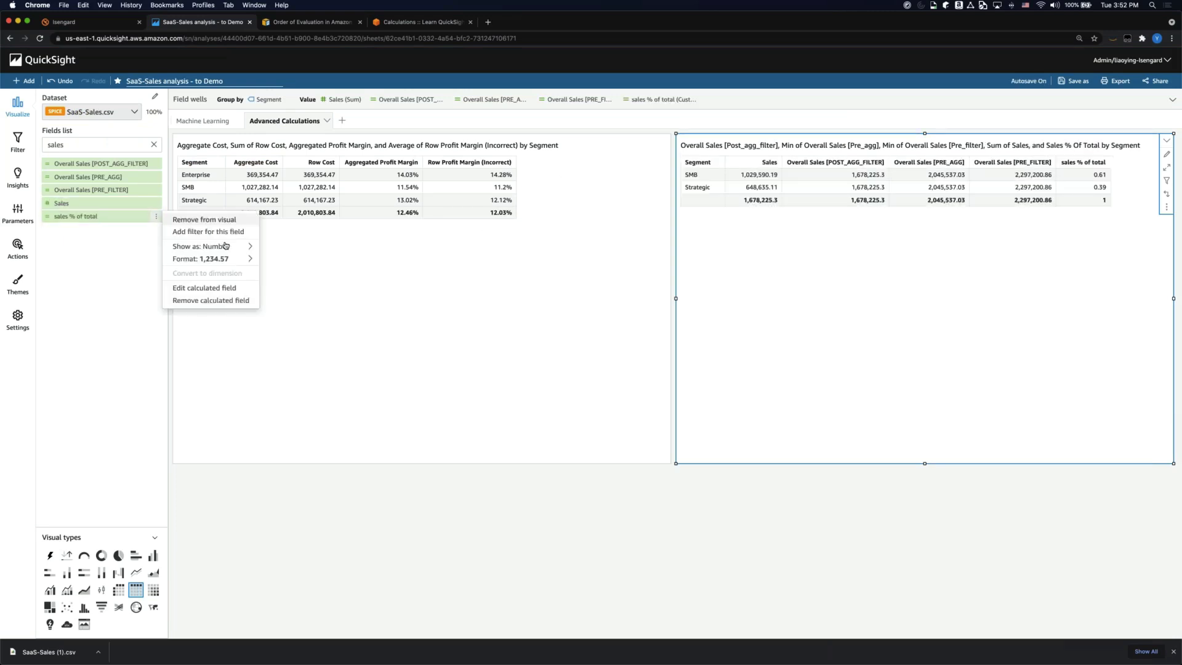
mouse_move(226, 246)
left_click(300, 270)
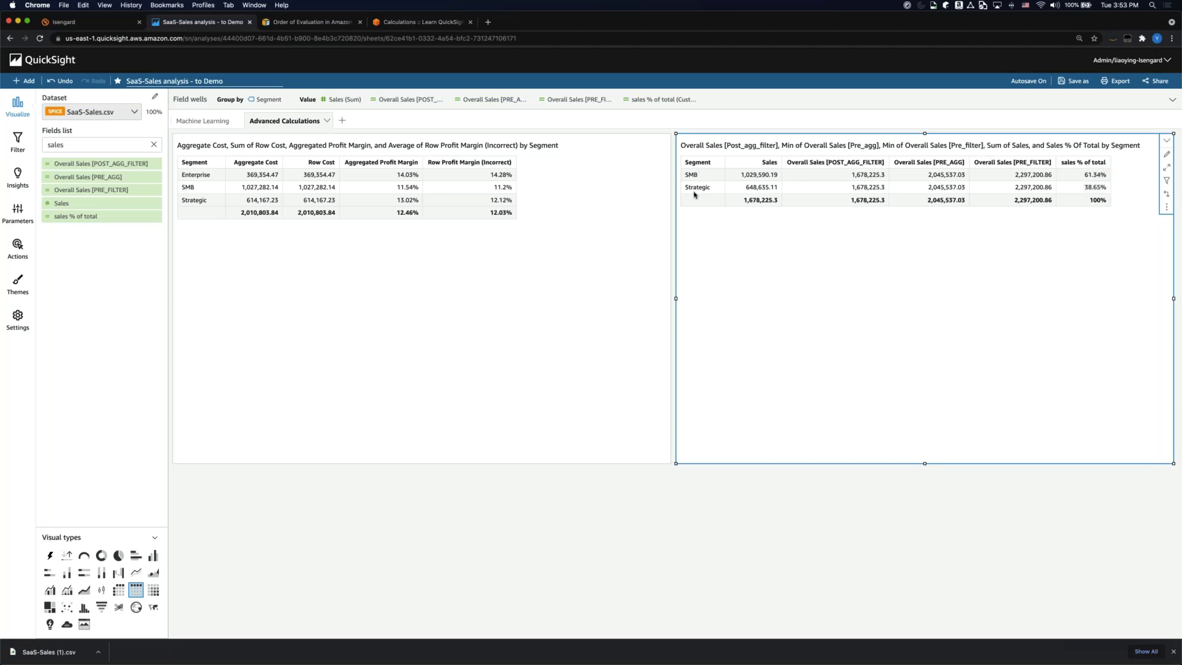
left_click(625, 515)
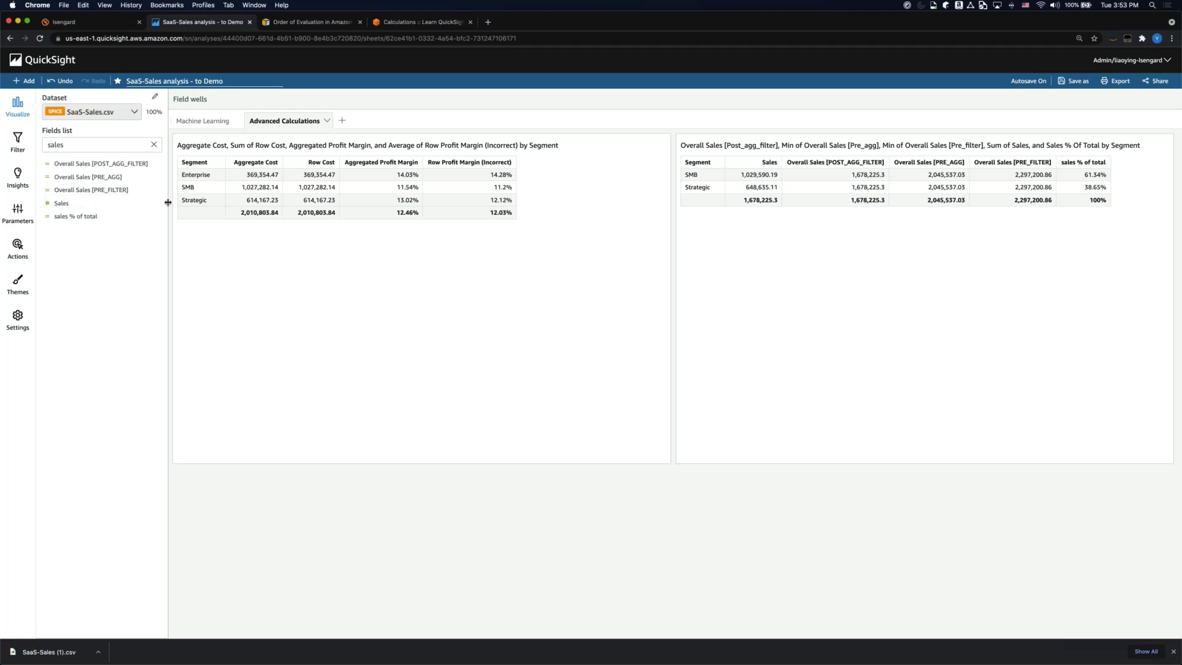
- Add a new visual with the Region and Subregion fields and make it a pivot table
left_click(18, 82)
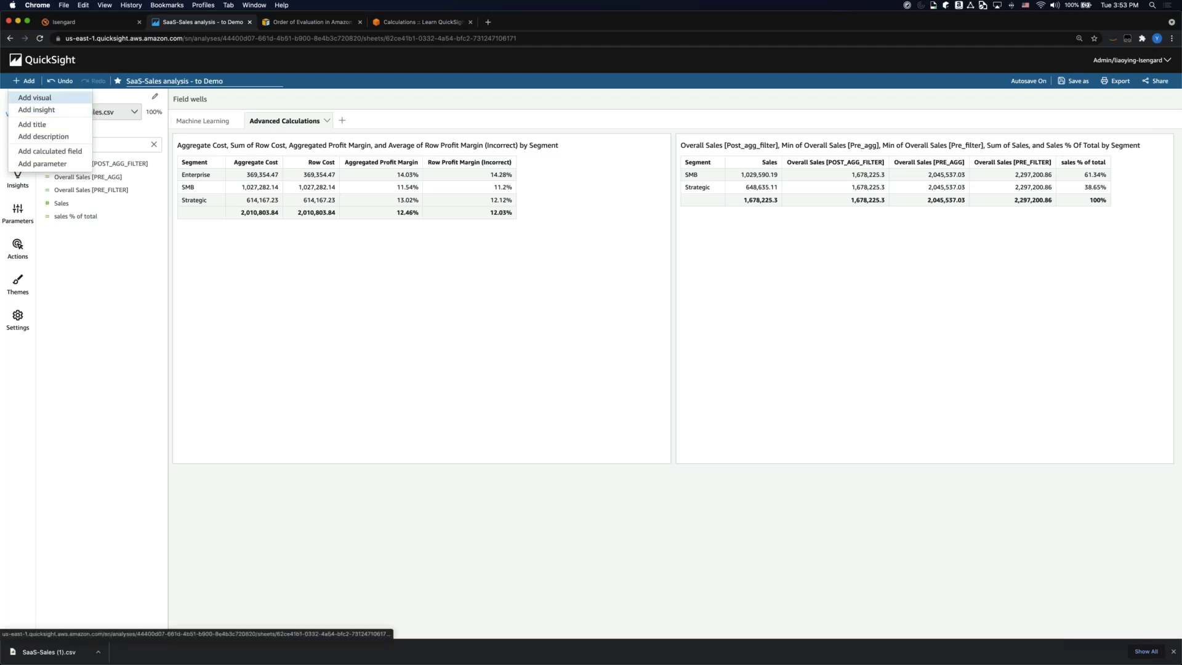
left_click(34, 98)
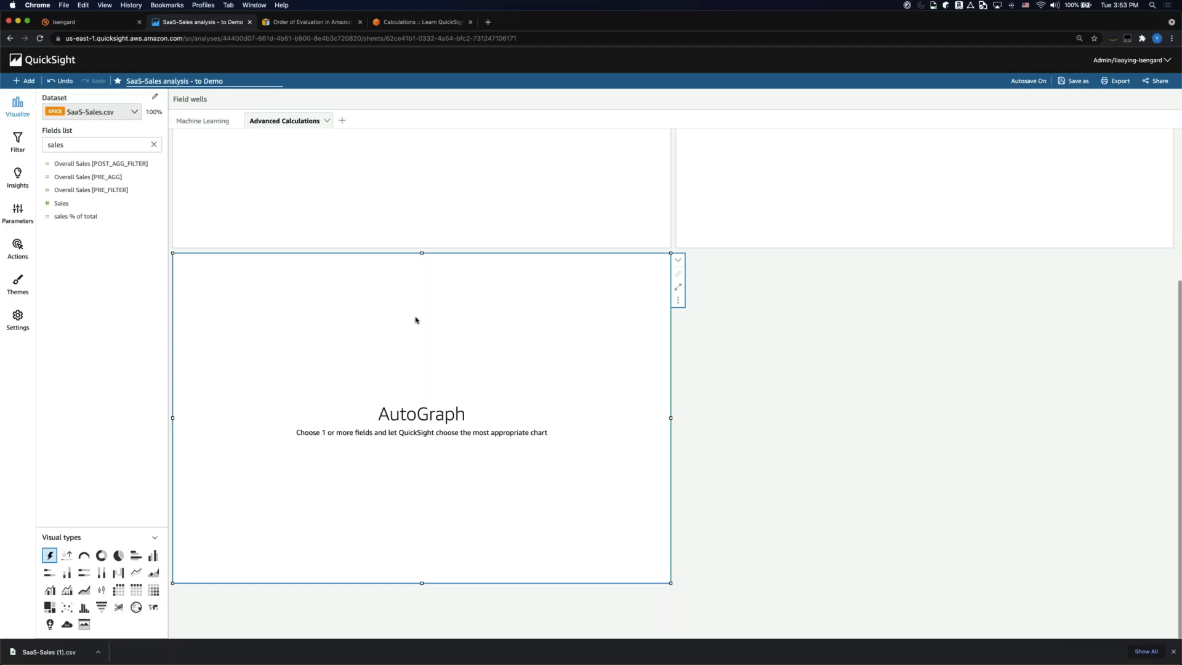
double_click(71, 146)
type("regi")
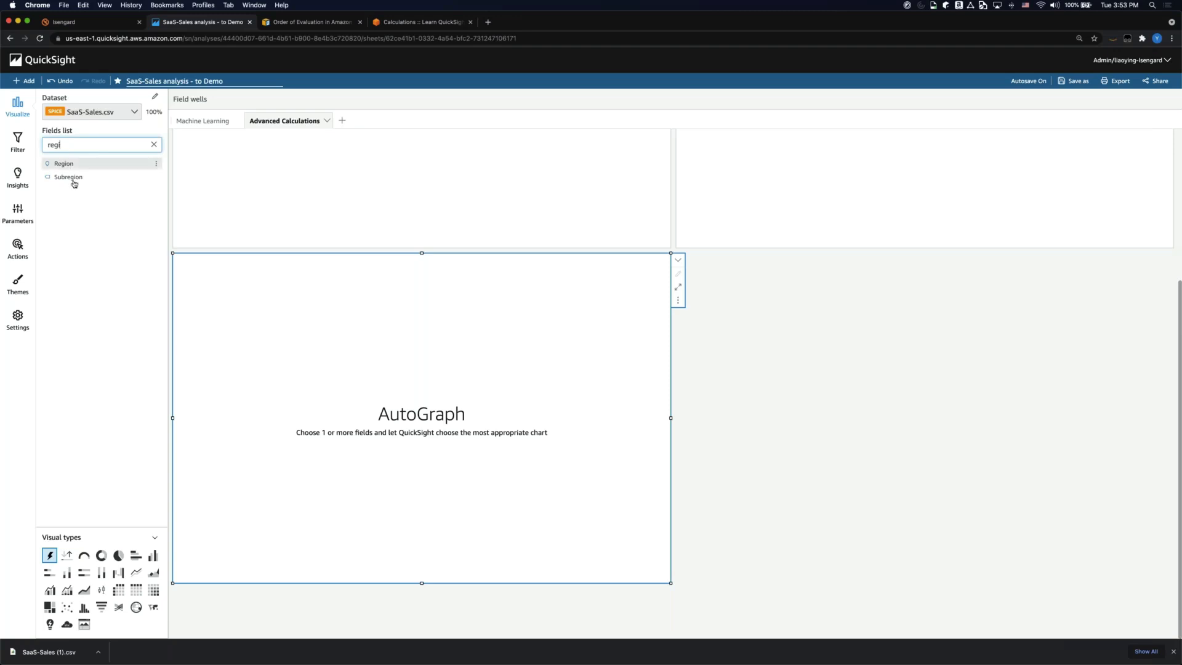
left_click(68, 164)
left_click(69, 177)
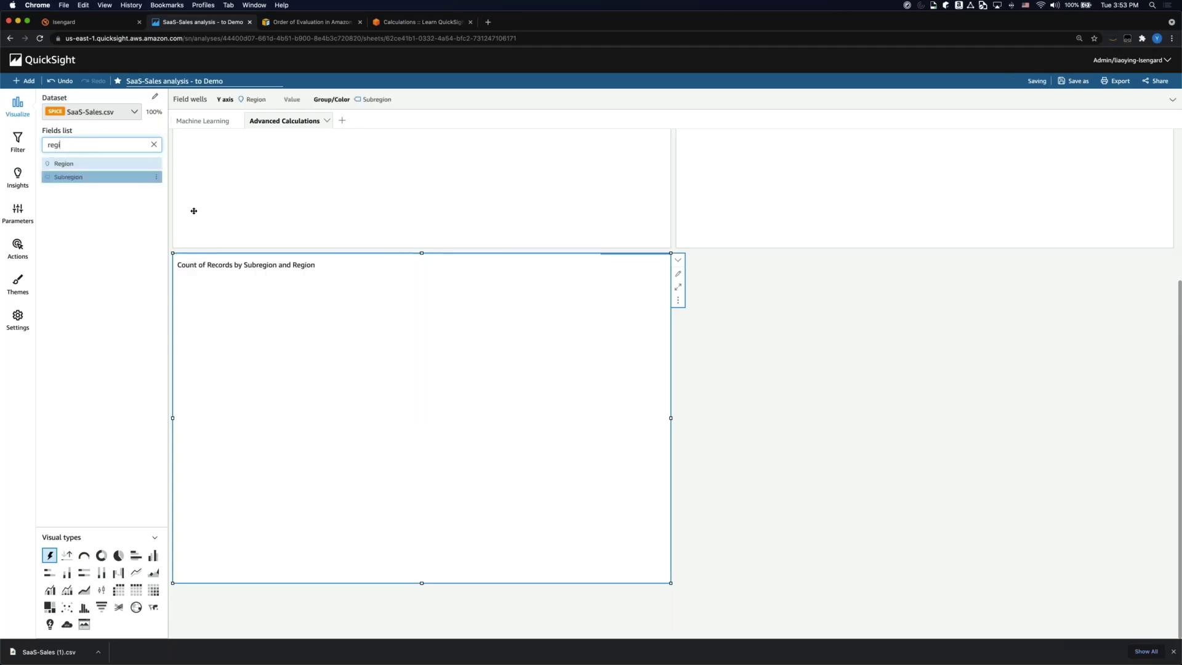
left_click(118, 590)
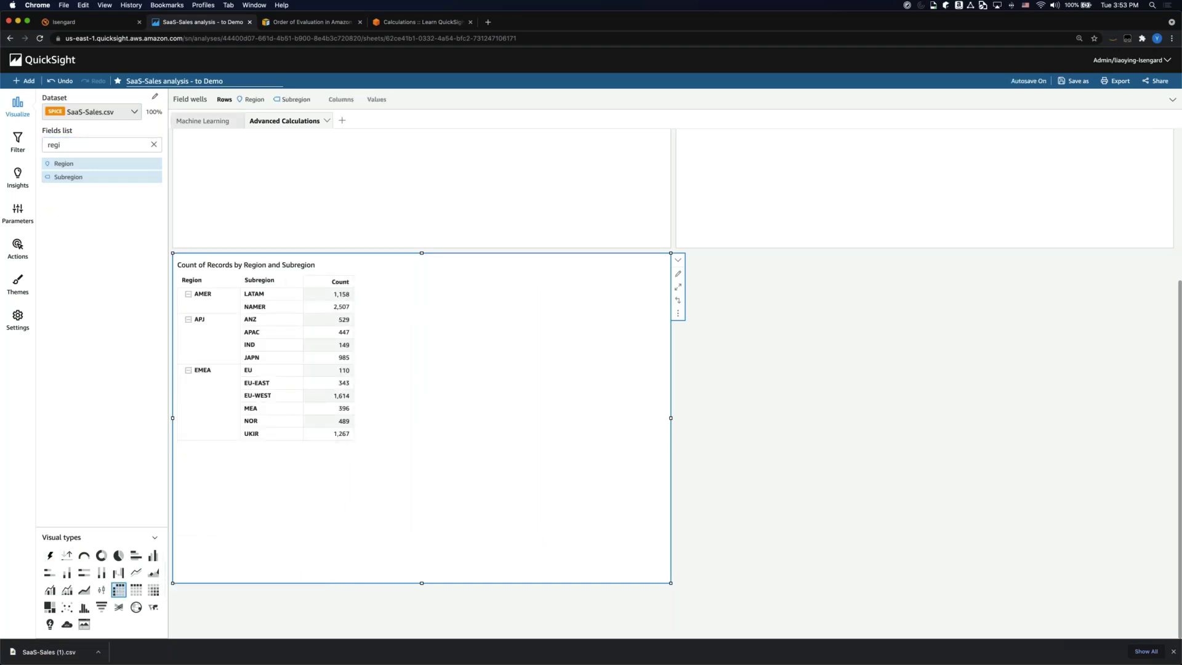
- Expand the field wells and add the Segment field to the pivot table's columns
left_click(187, 102)
double_click(92, 146)
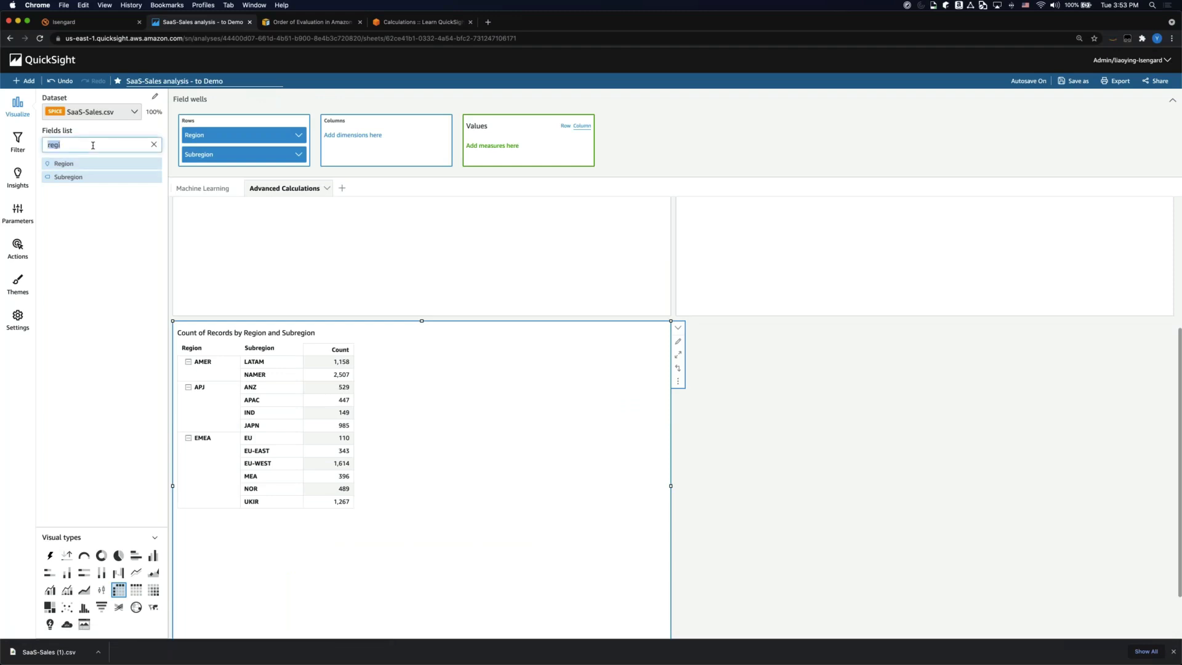
type("seg")
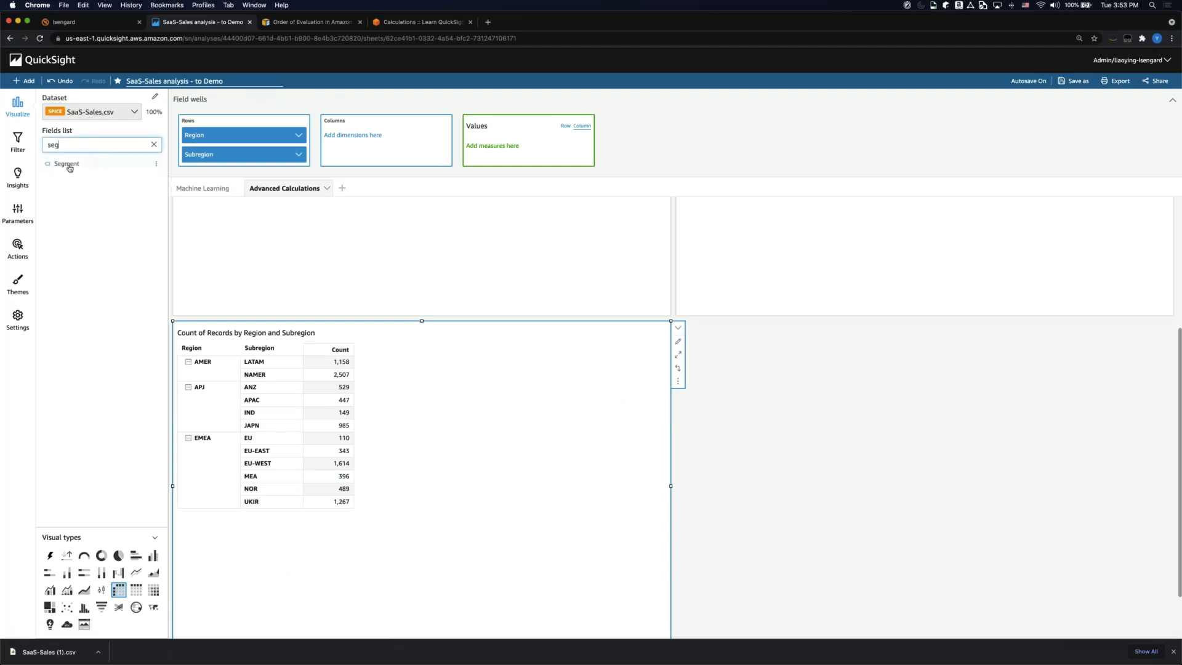
left_click_drag(66, 164, 376, 172)
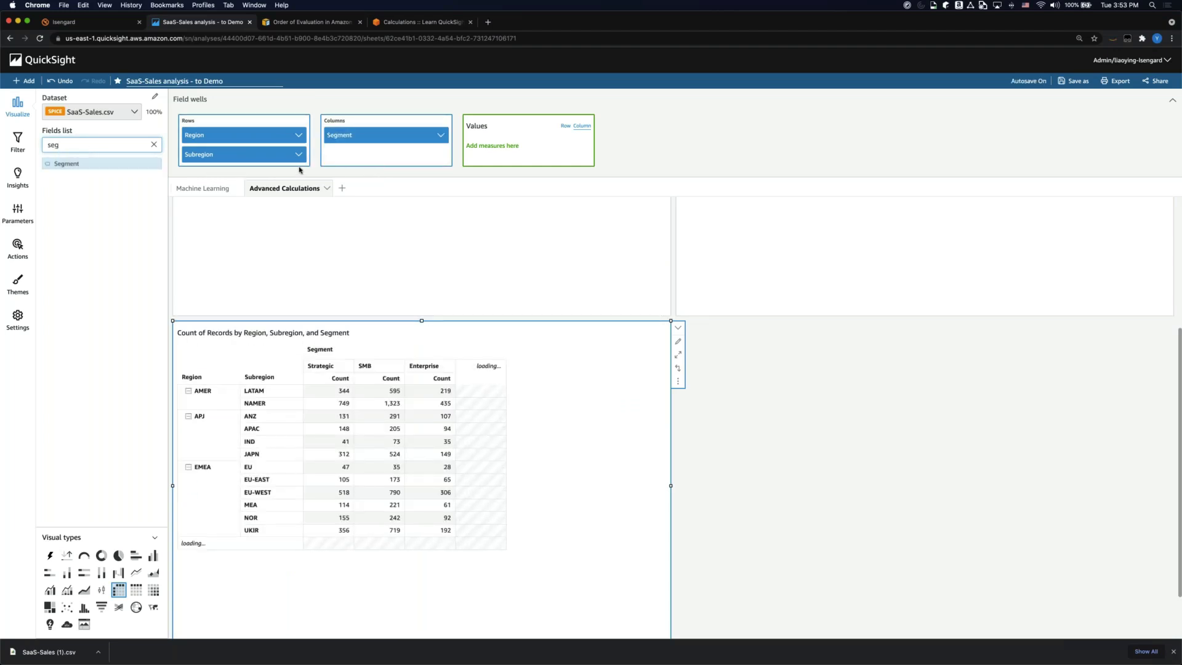
- Find the Sales field and add it twice to the pivot table's values
double_click(72, 146)
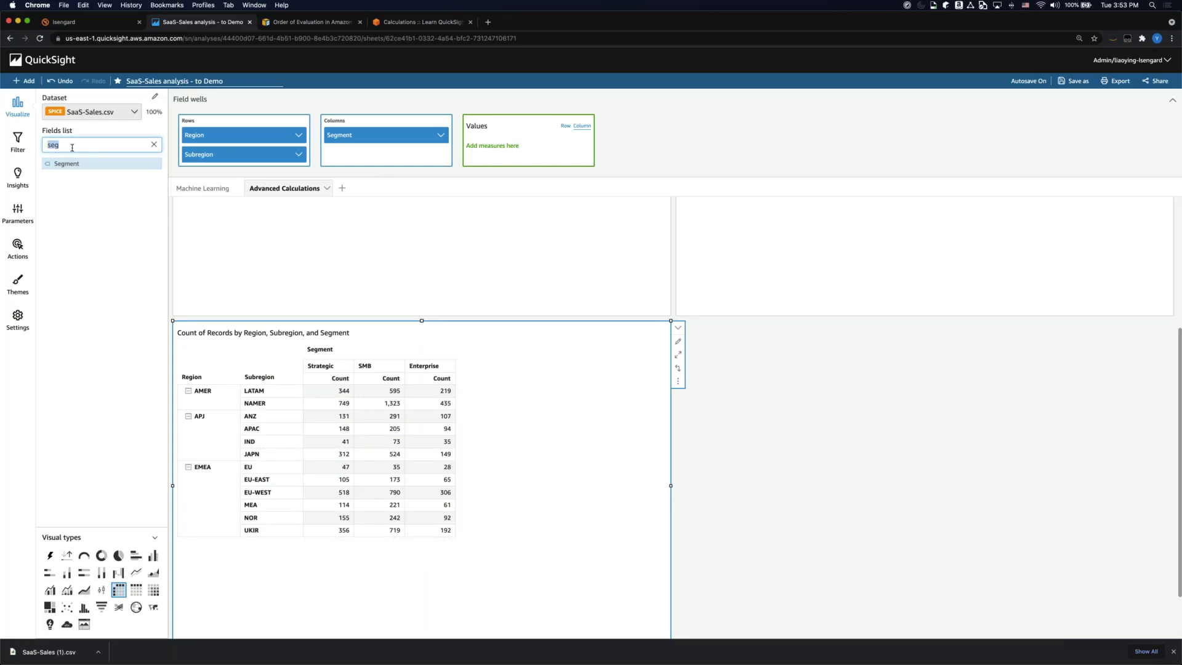
key("BackSpace")
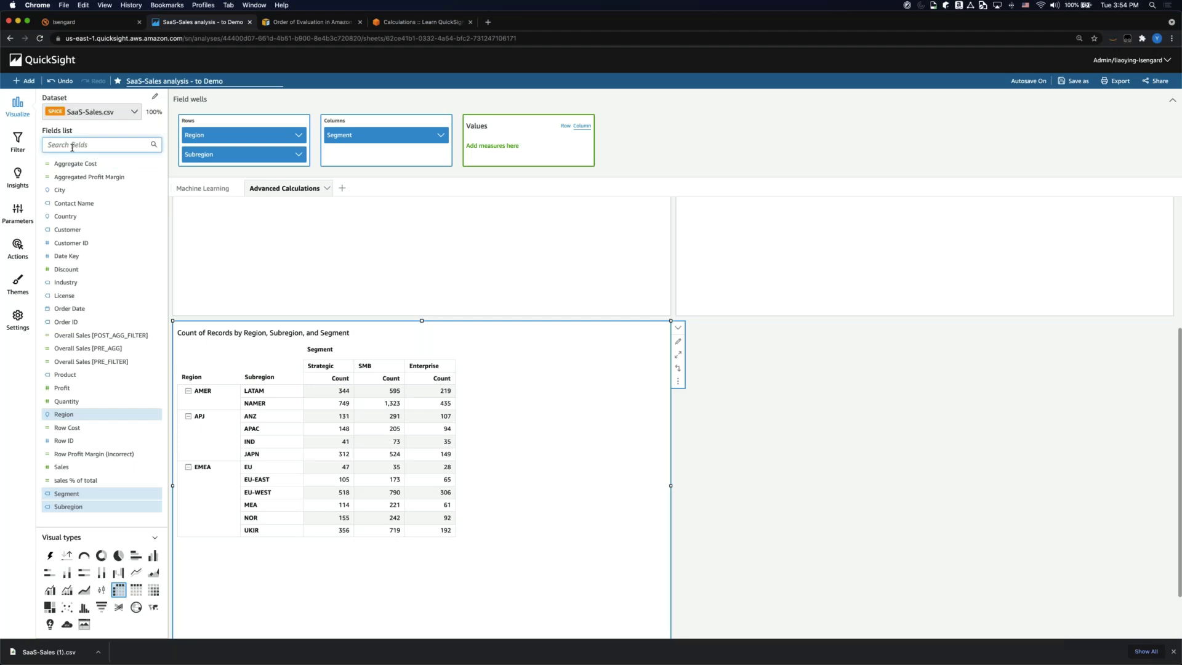
type("sale")
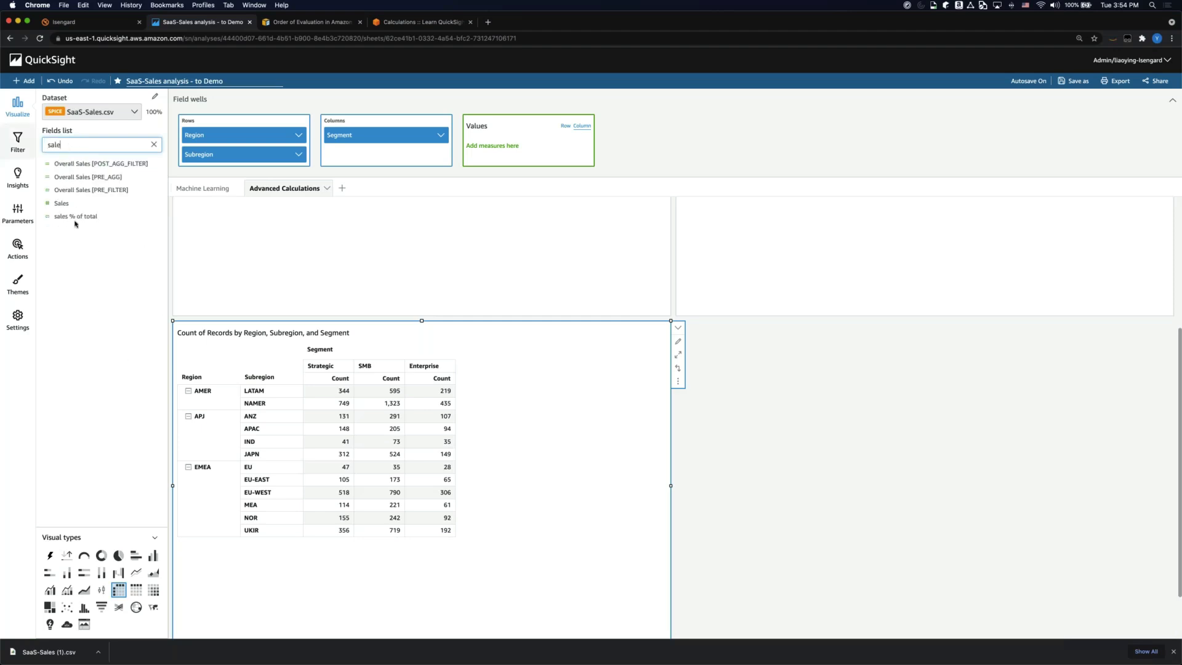
left_click_drag(61, 204, 502, 144)
left_click_drag(67, 205, 514, 149)
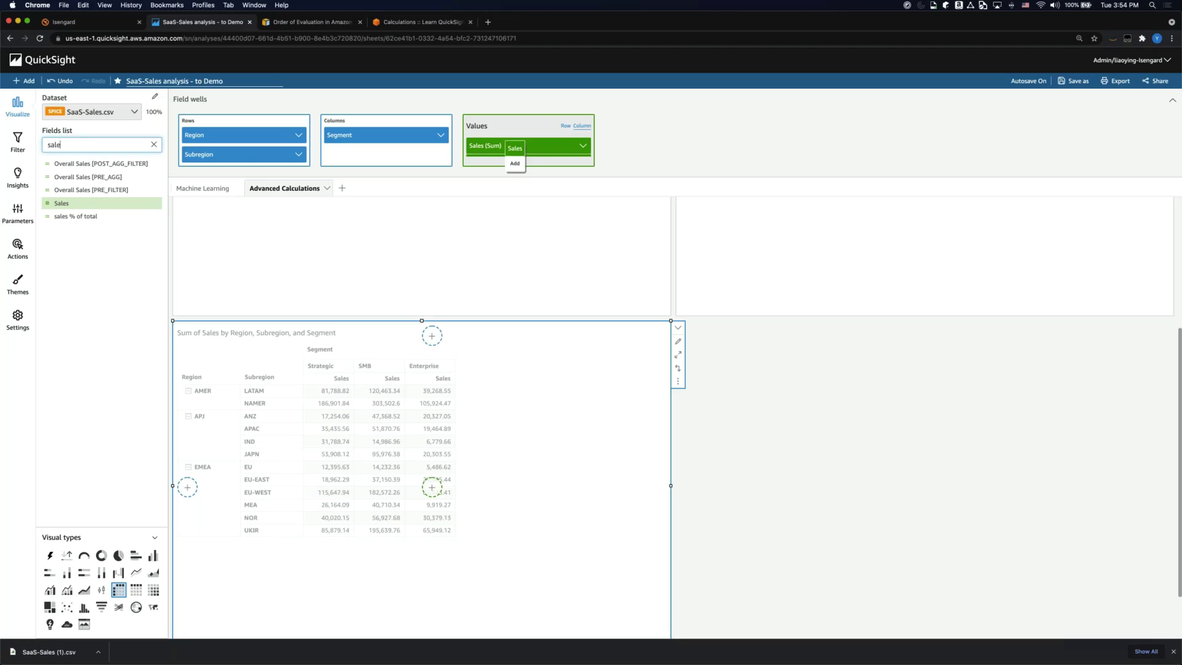
left_click_drag(515, 149, 517, 156)
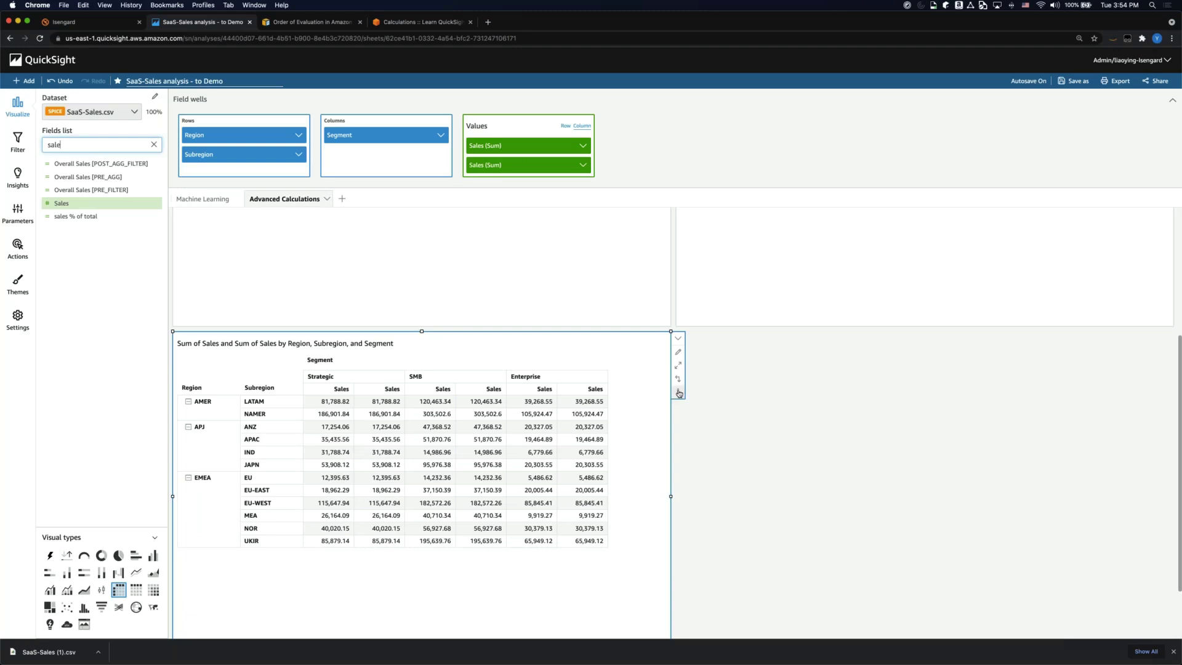
- Rename the pivot table's second Sales value to "% of Total" in the visual's formatting options
left_click(678, 352)
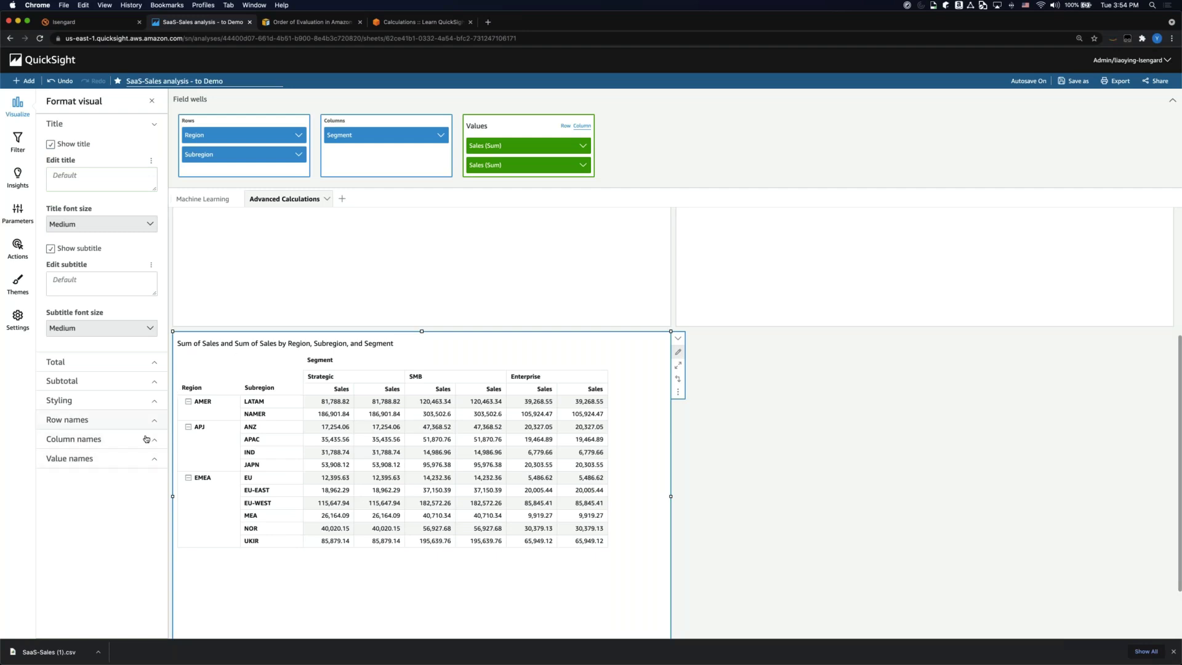
left_click(149, 463)
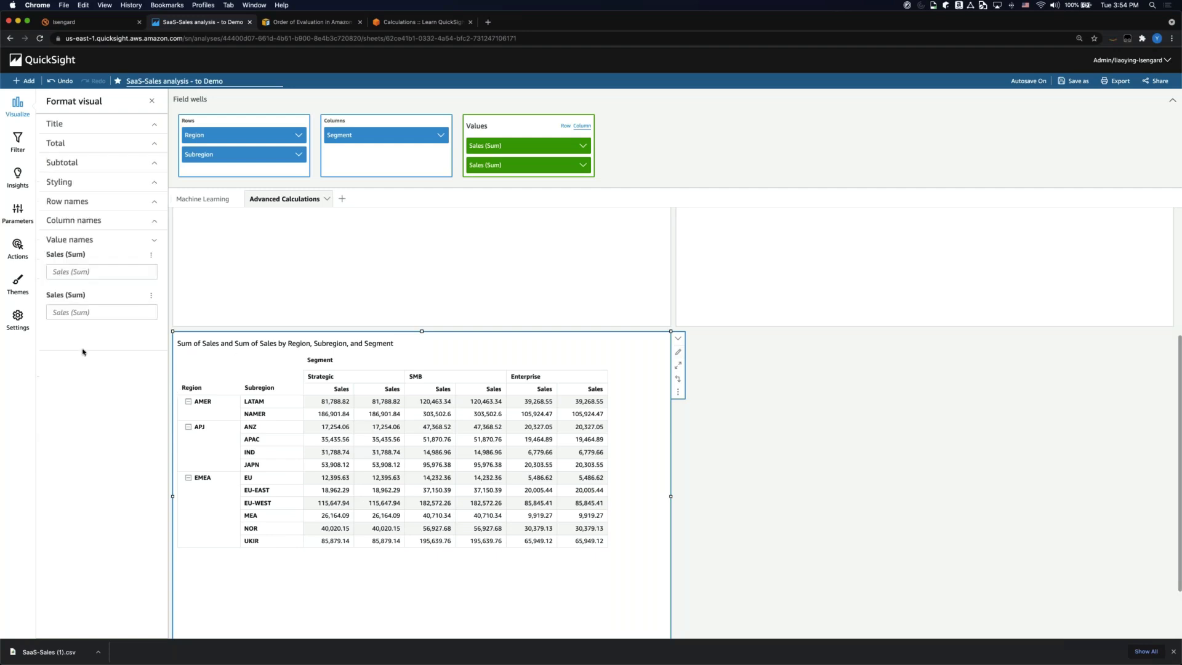
left_click(102, 312)
type("% of Total")
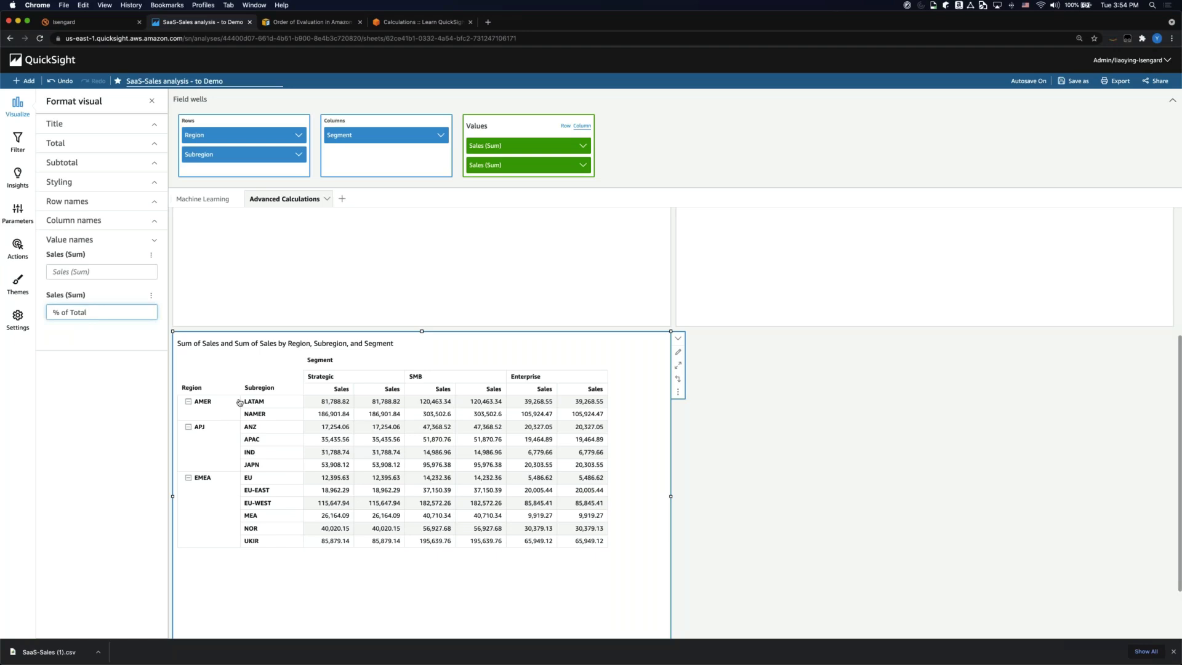
left_click(125, 401)
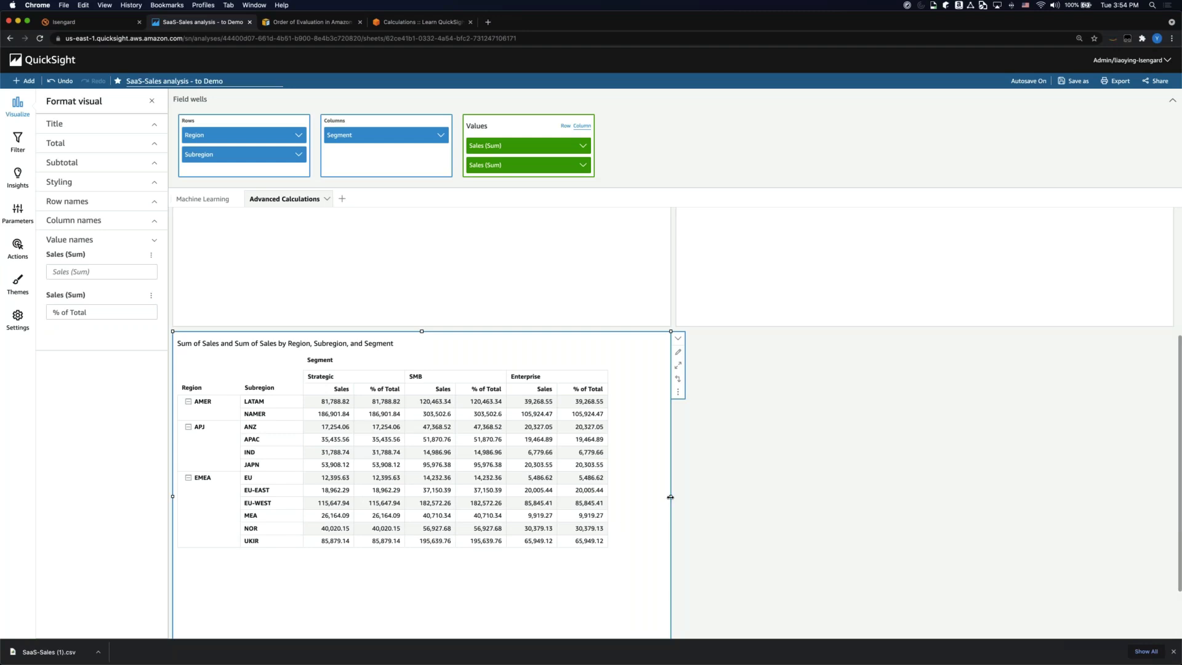
- Widen the pivot table visual into the empty space beside it and leave it selected
left_click_drag(687, 497, 846, 496)
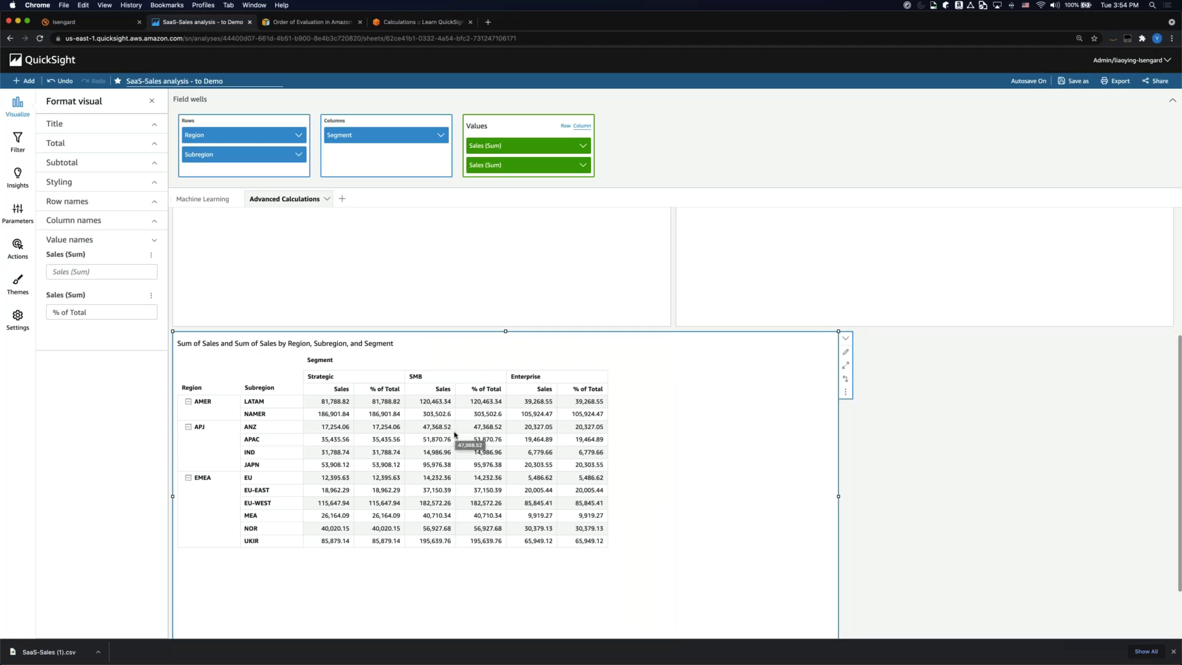
left_click(381, 391)
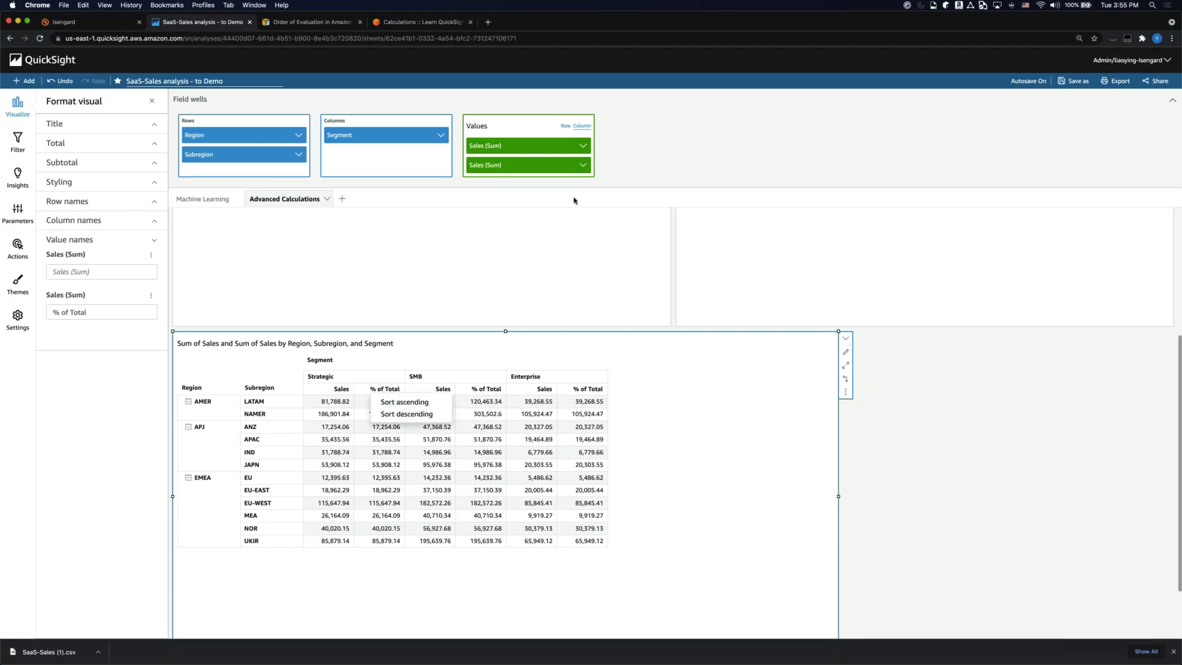
left_click(520, 229)
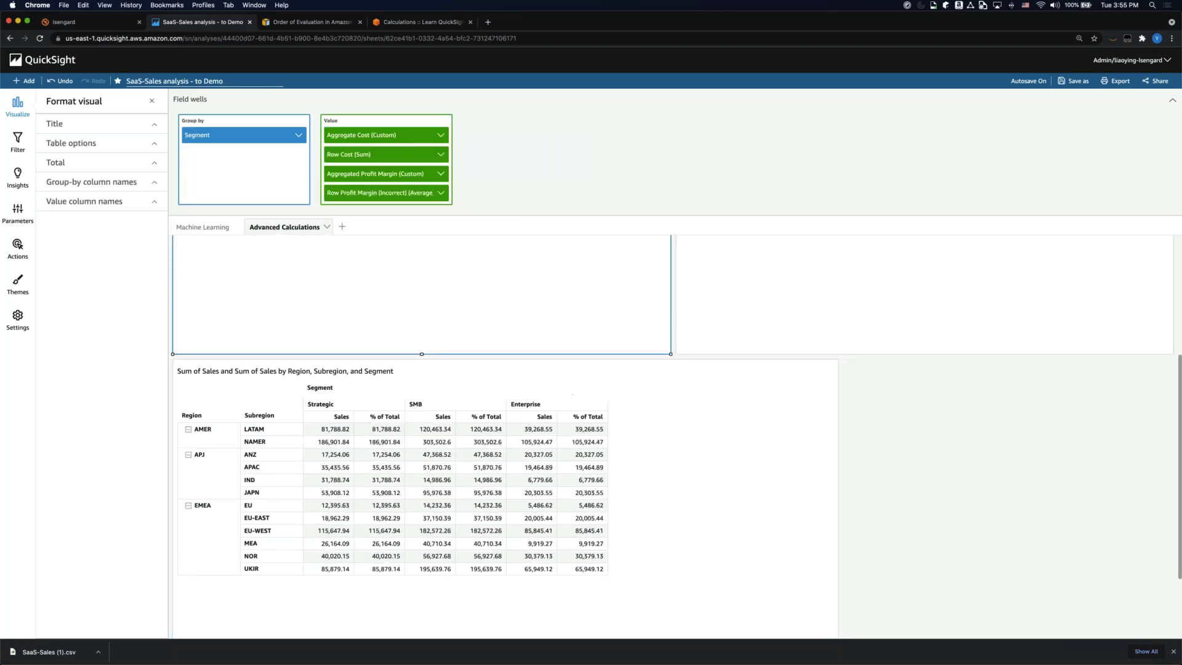
left_click(551, 394)
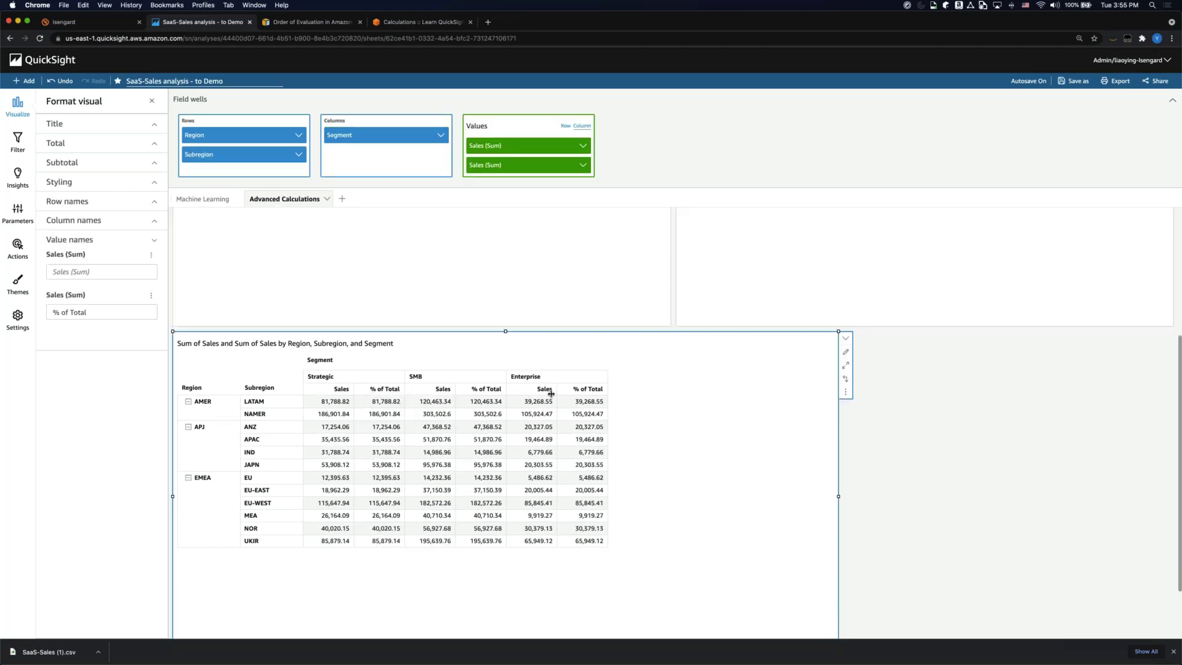
- Add a Percent of total table calculation to the pivot table's second Sales value
left_click(584, 165)
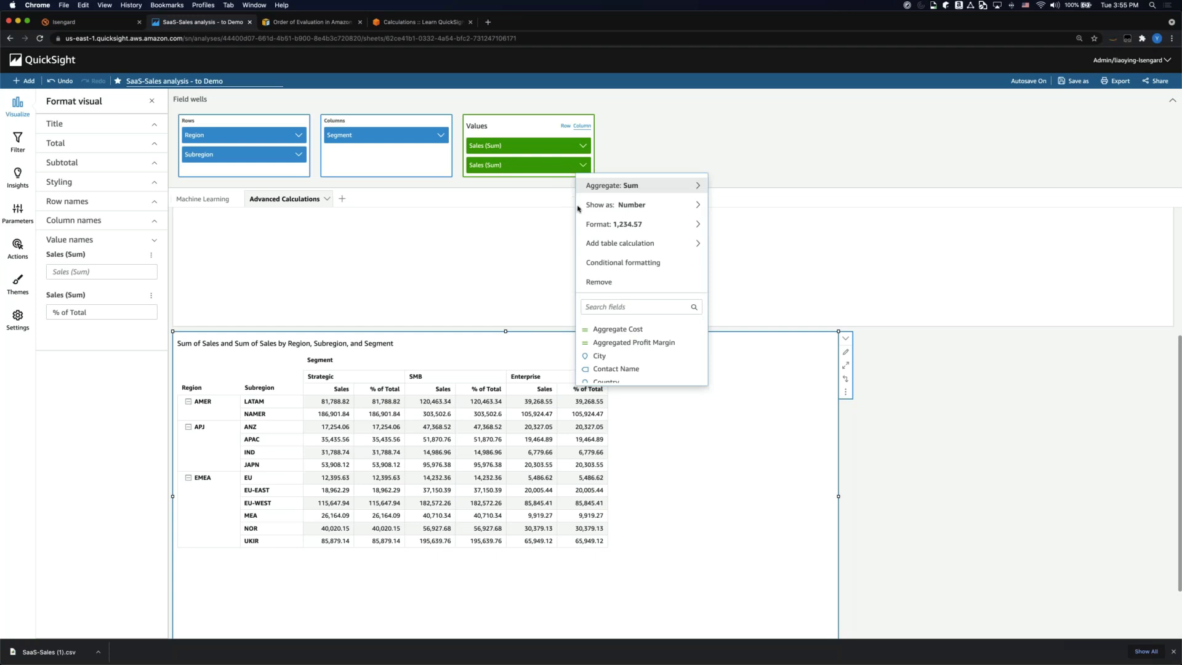
mouse_move(640, 247)
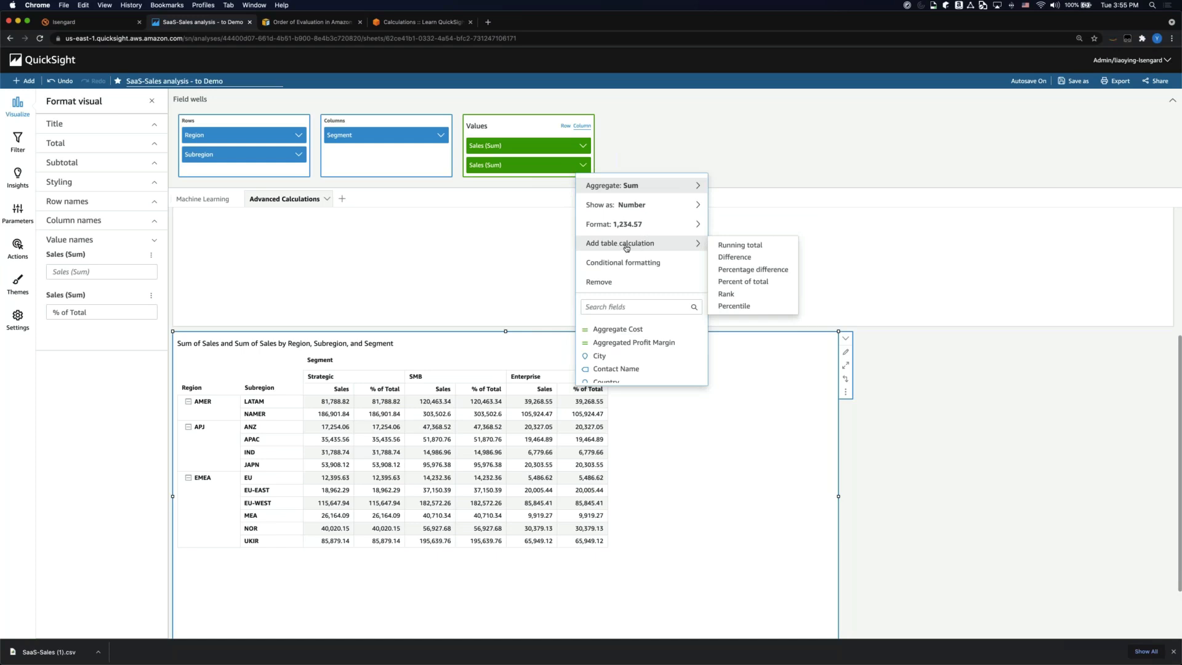
left_click(746, 283)
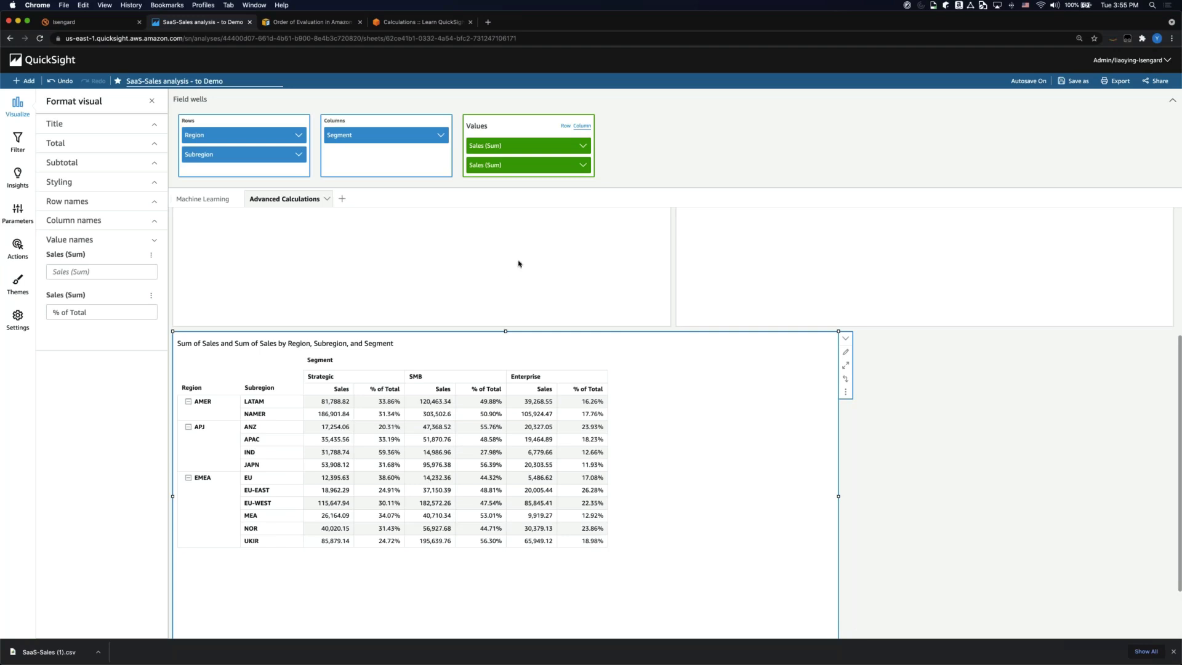
- Check which calculation direction is set for the pivot table's % of Total value, leaving it unchanged
left_click(583, 165)
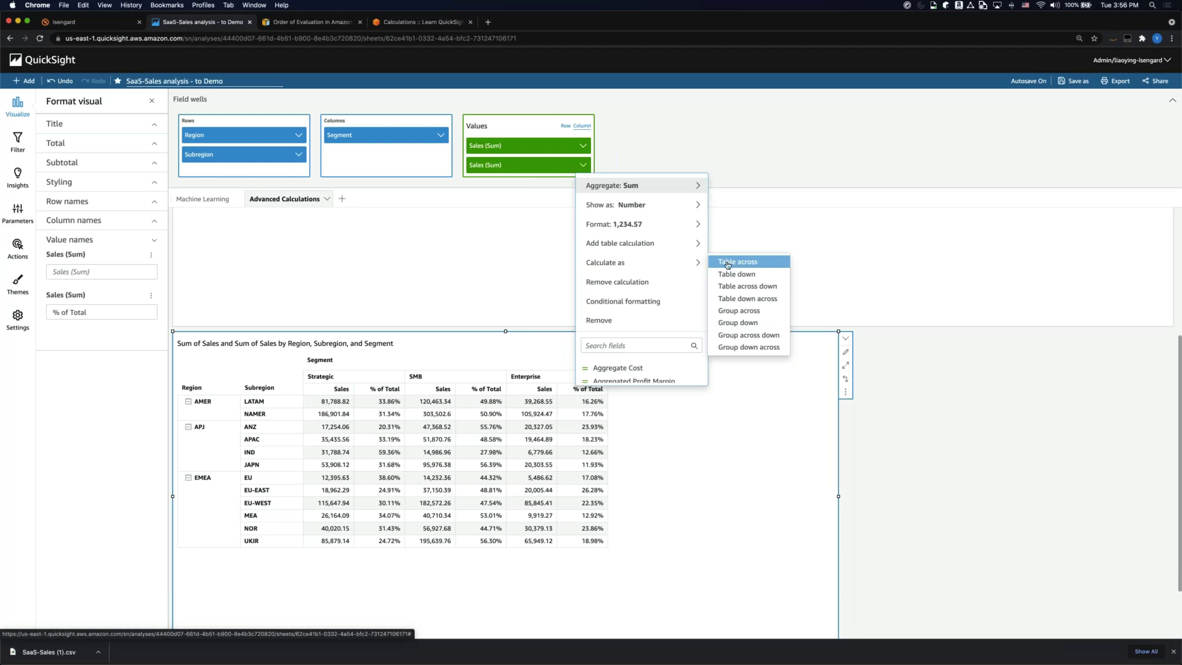
left_click(472, 546)
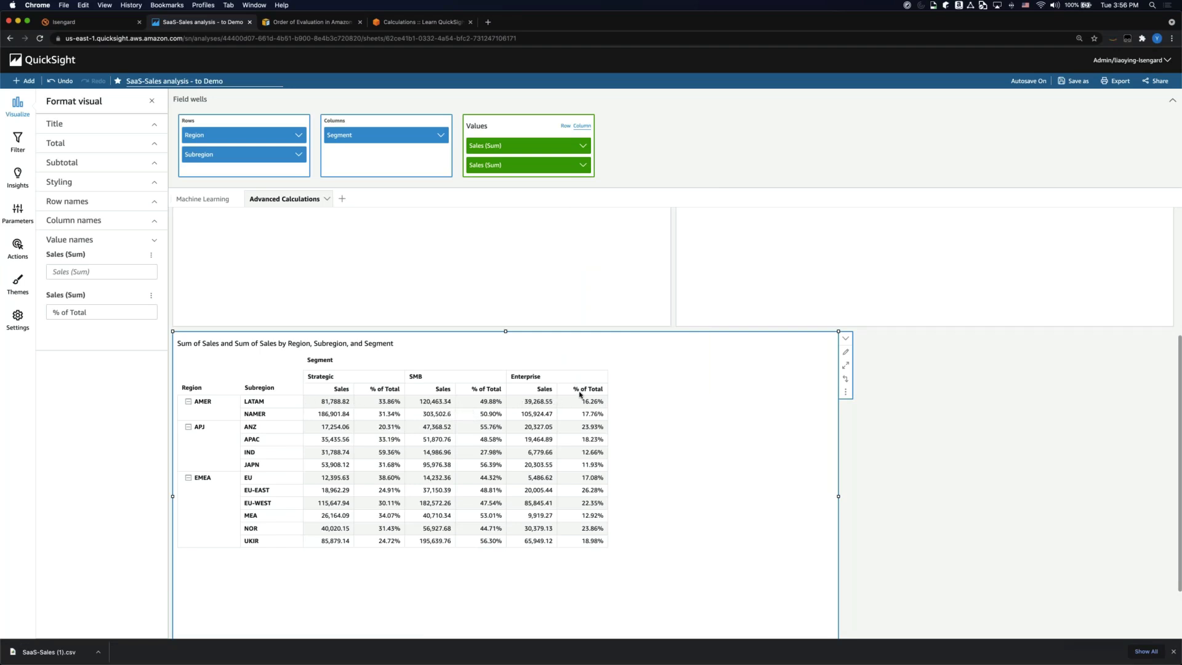
left_click(582, 165)
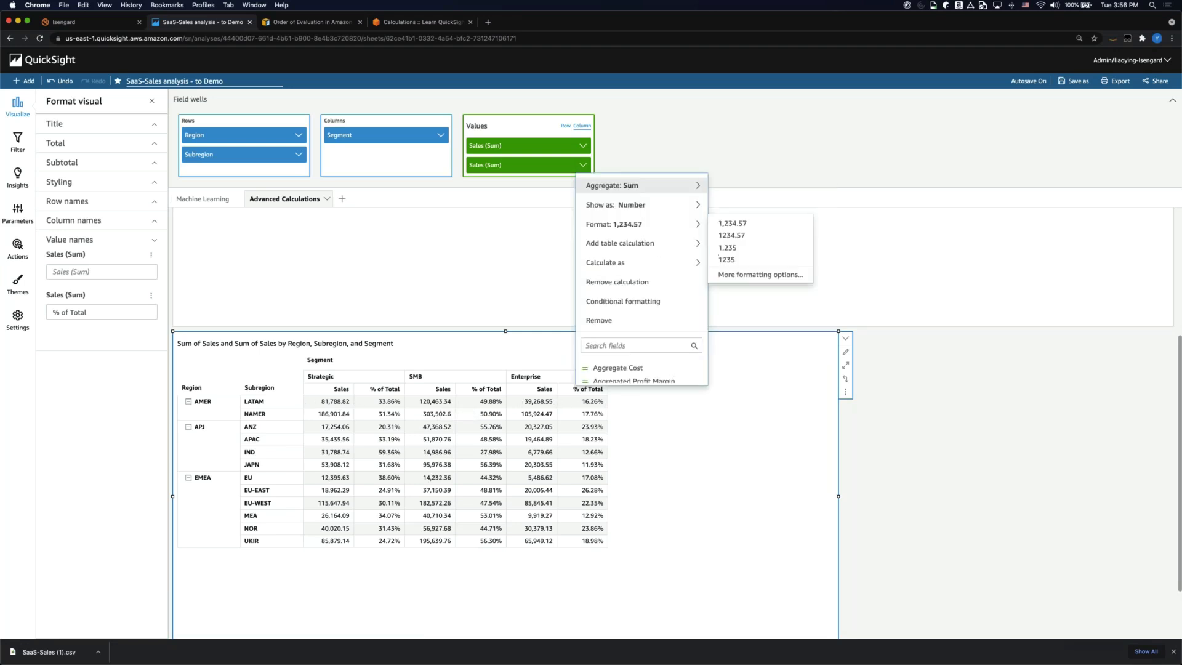
mouse_move(668, 263)
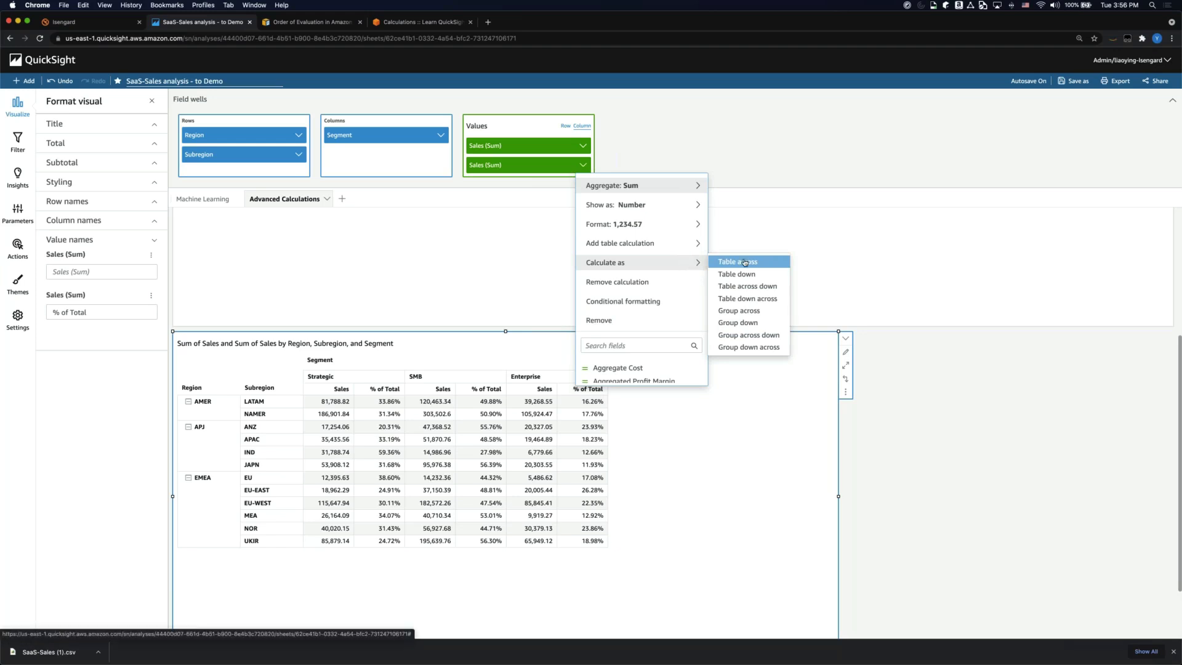
left_click(724, 452)
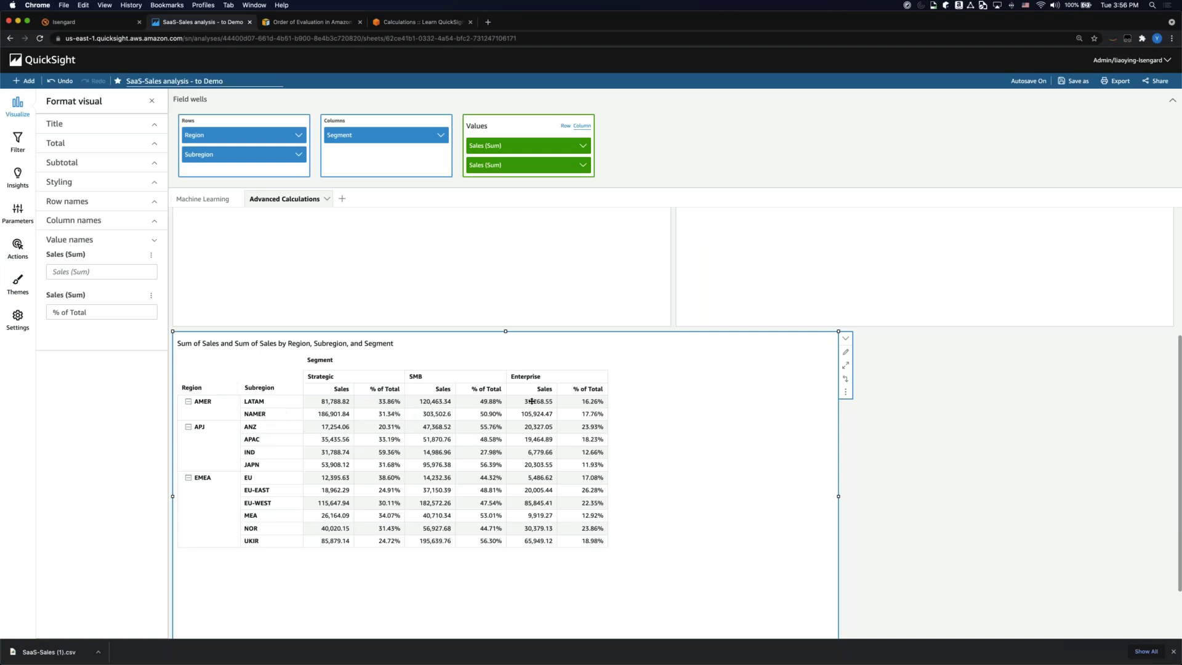
- Show the pivot table's totals for columns to check the percentages across segments, and hide them again
left_click(846, 392)
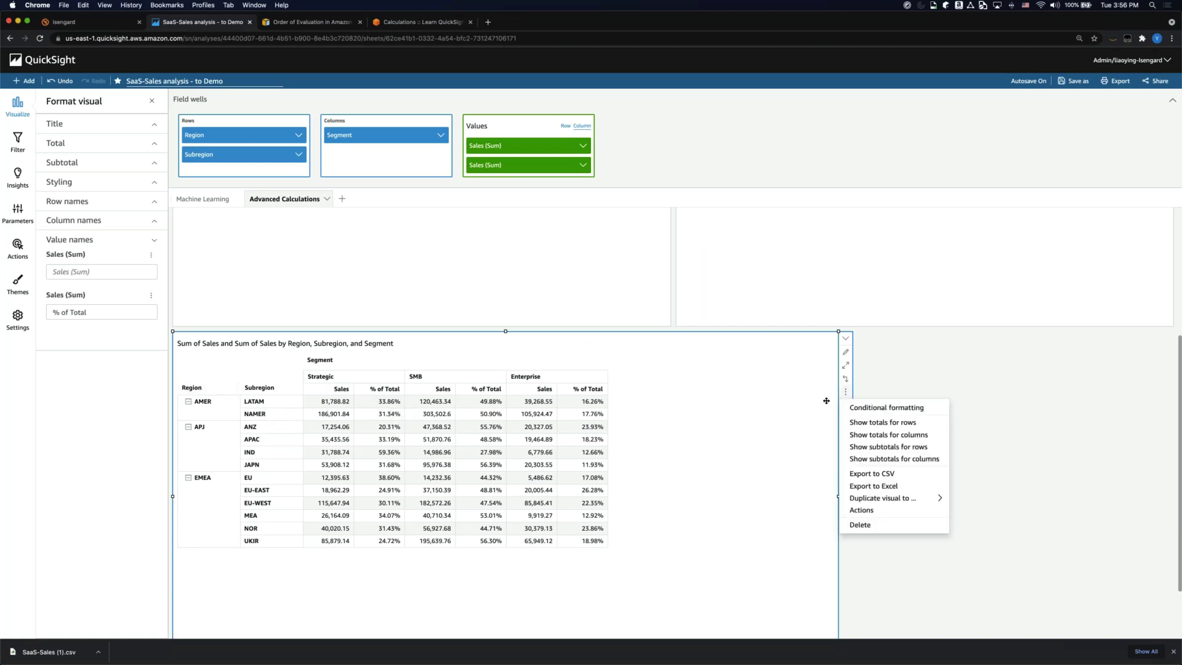
left_click(888, 434)
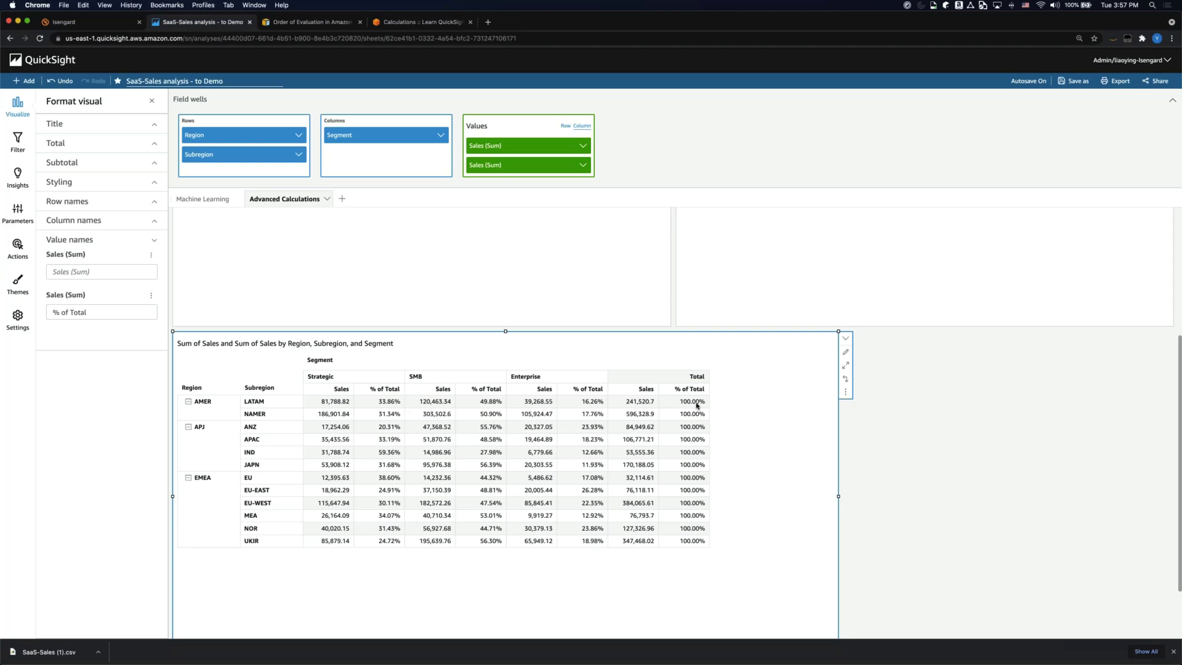
left_click(846, 392)
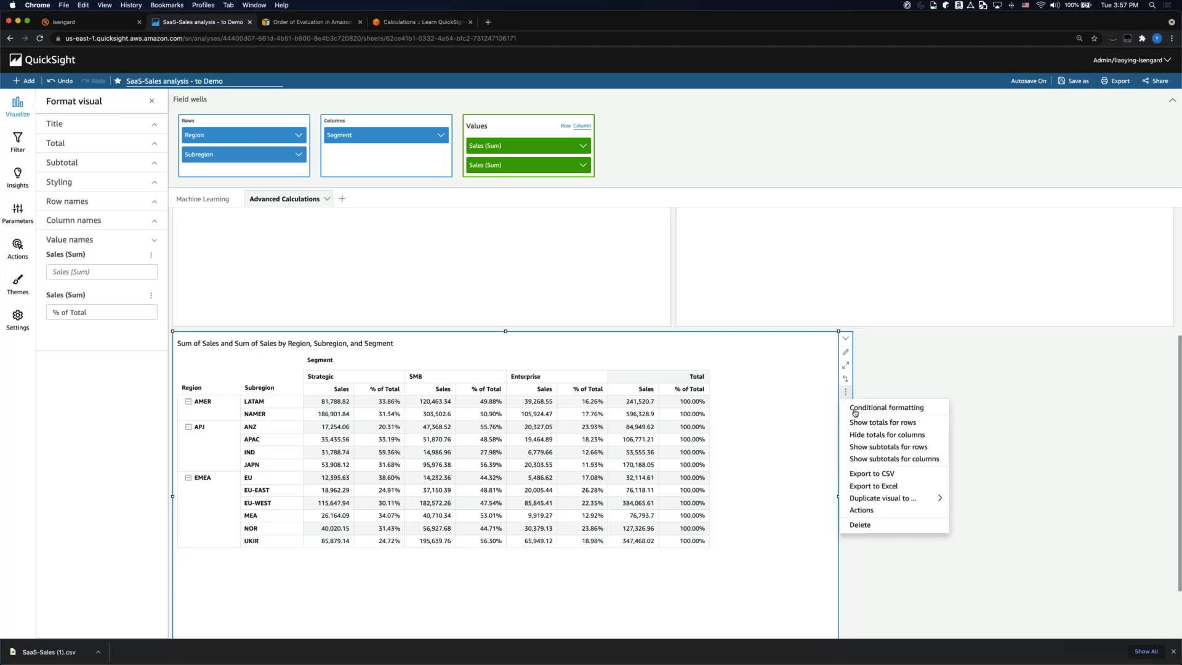
left_click(873, 436)
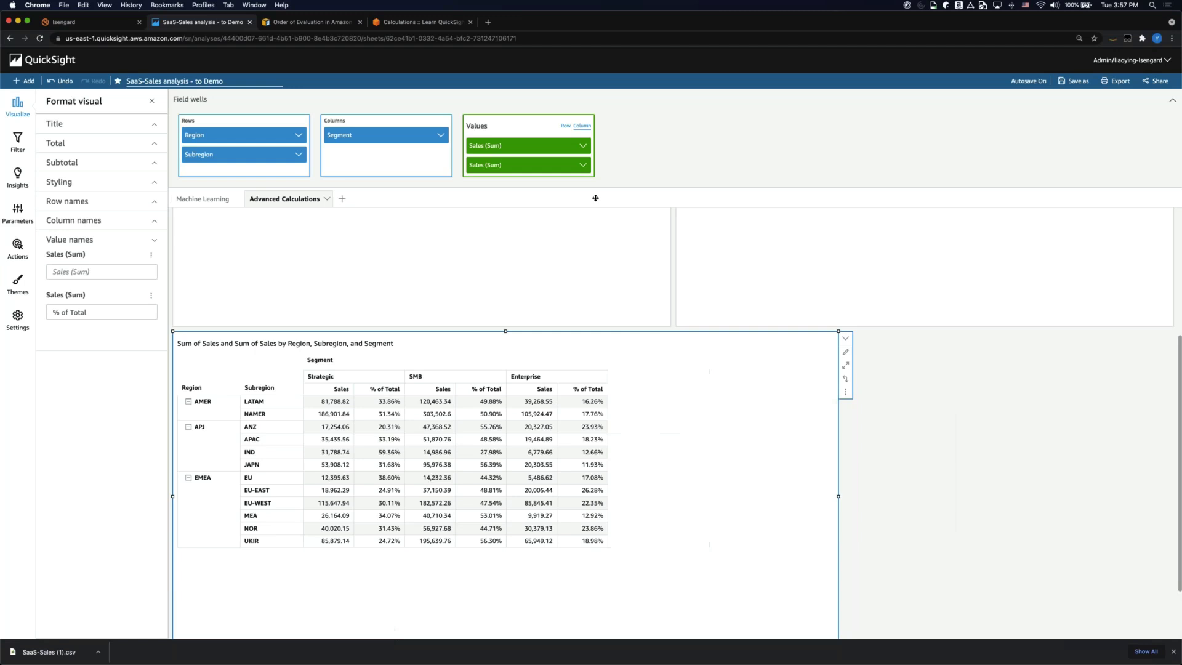
- Set the % of Total value to calculate as Table down
left_click(581, 163)
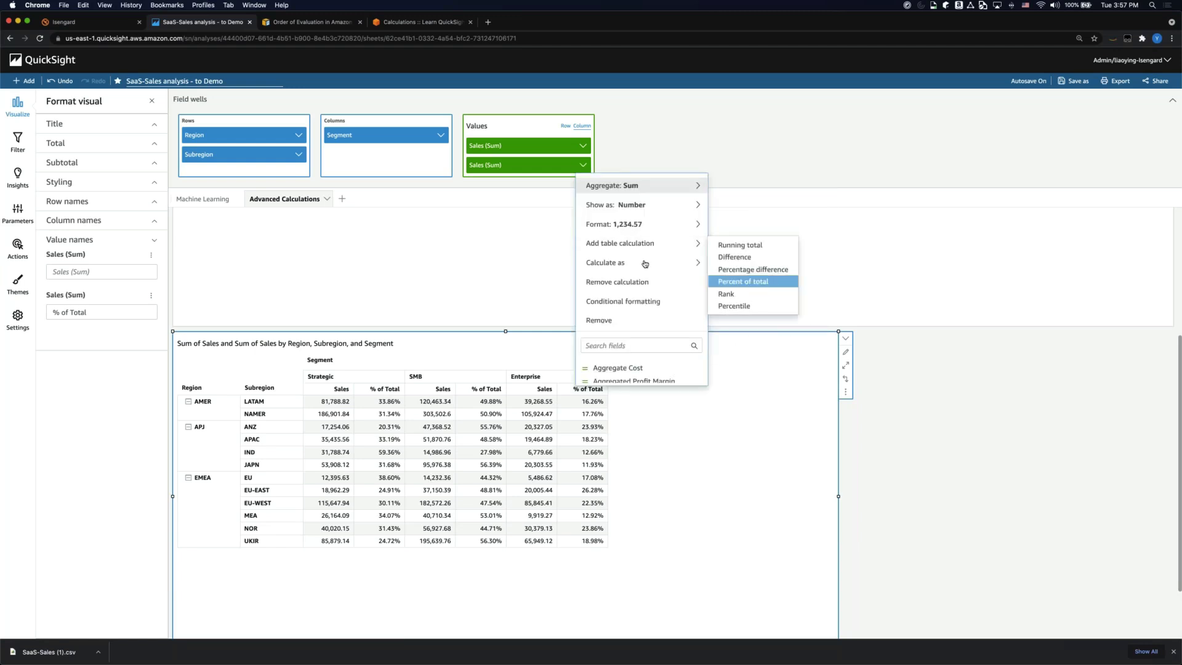
mouse_move(645, 265)
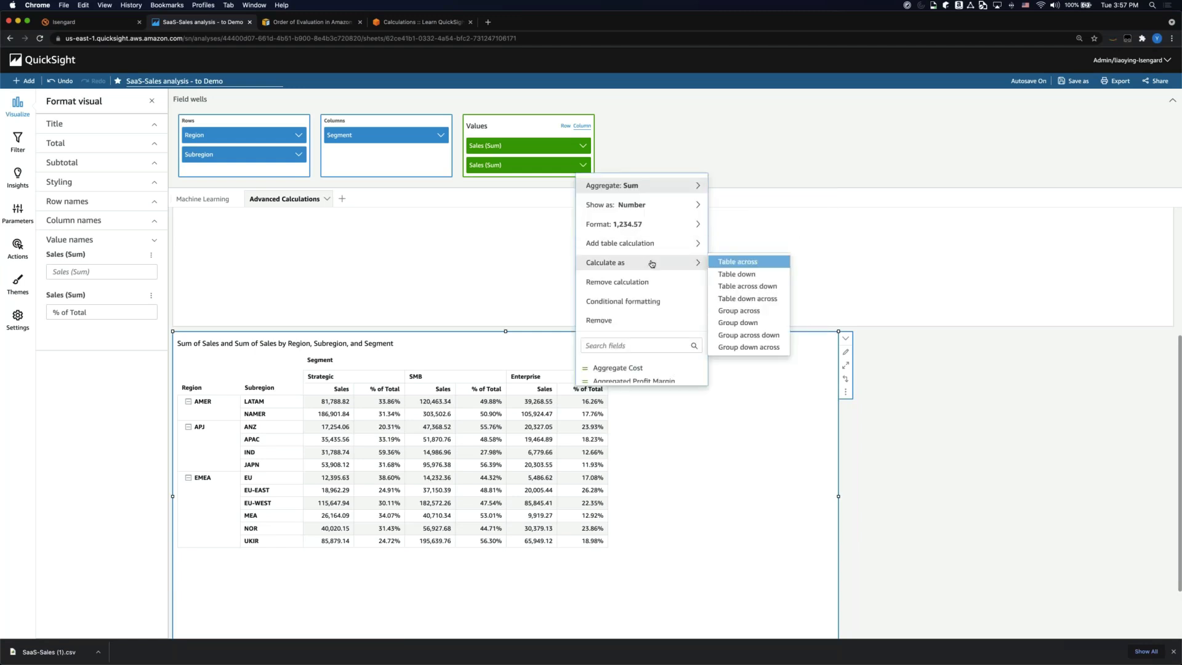
left_click(745, 275)
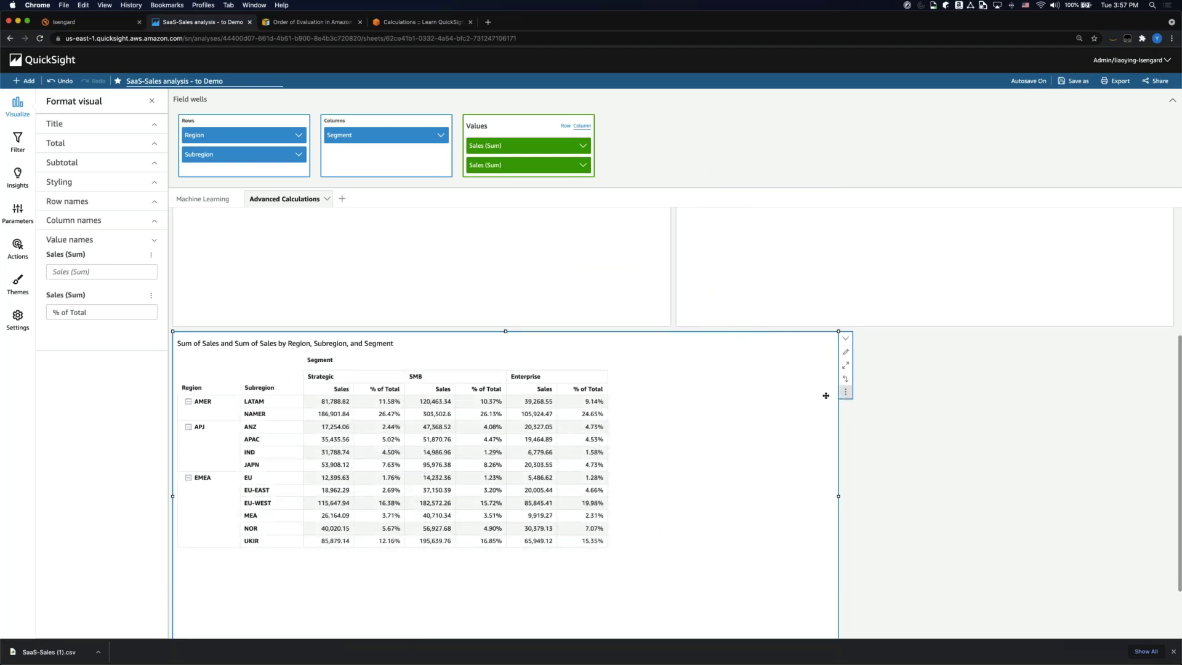
- Show the totals for columns with the Table down calculation and hide them again
left_click(845, 394)
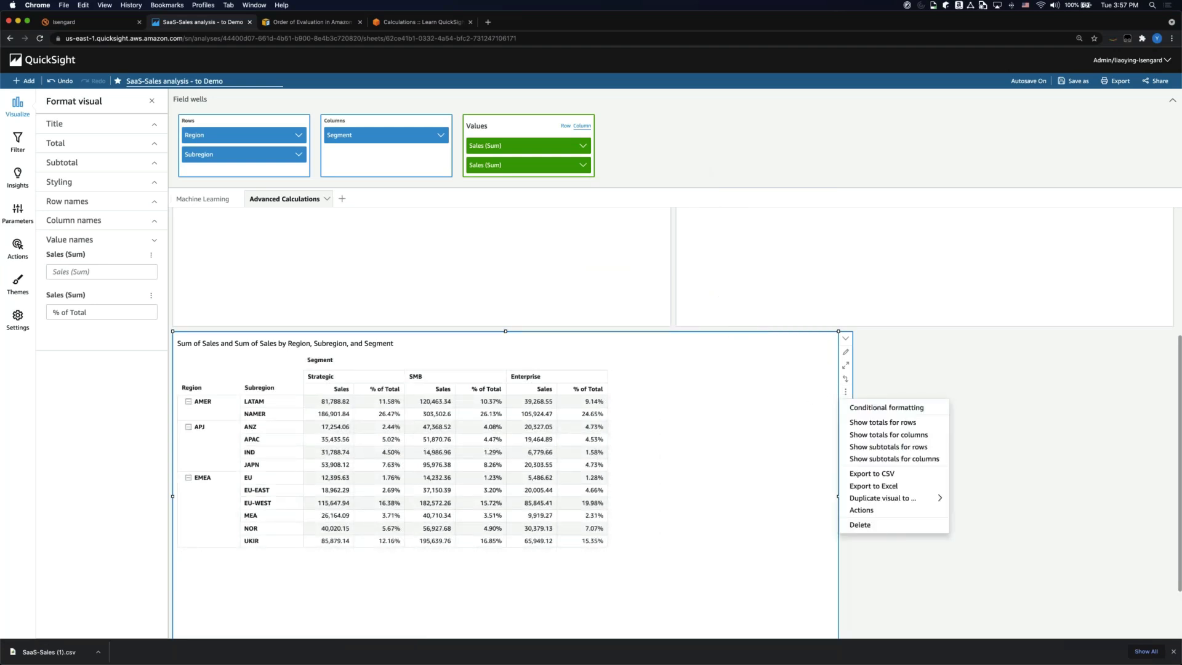
left_click(879, 435)
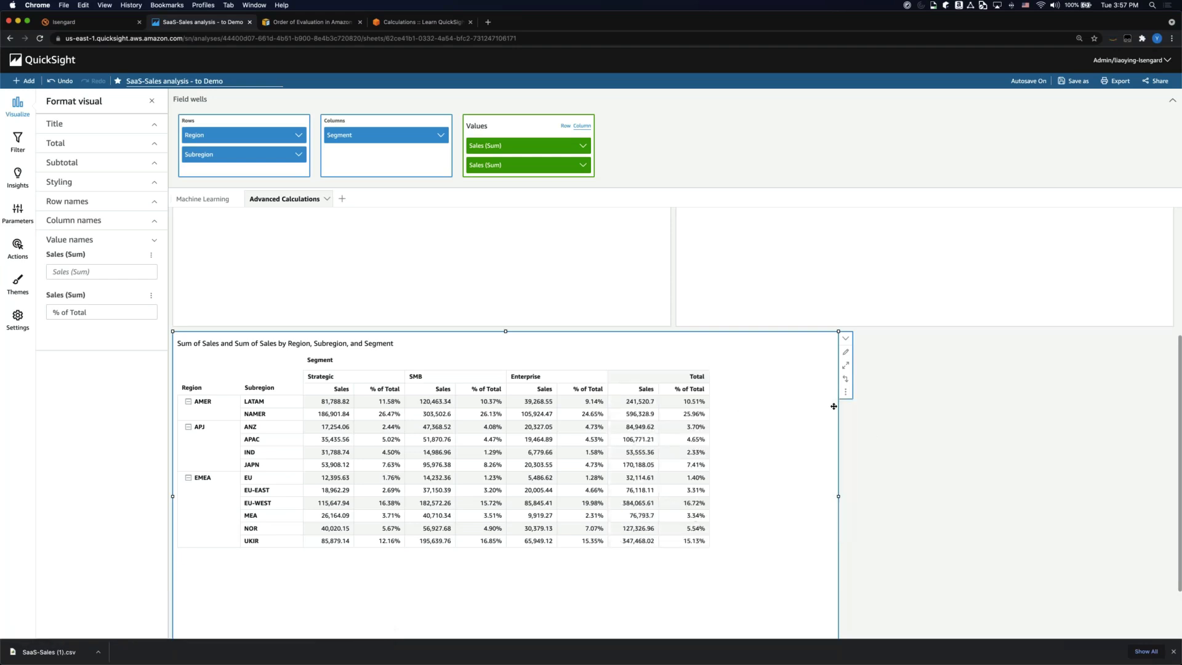
left_click(845, 392)
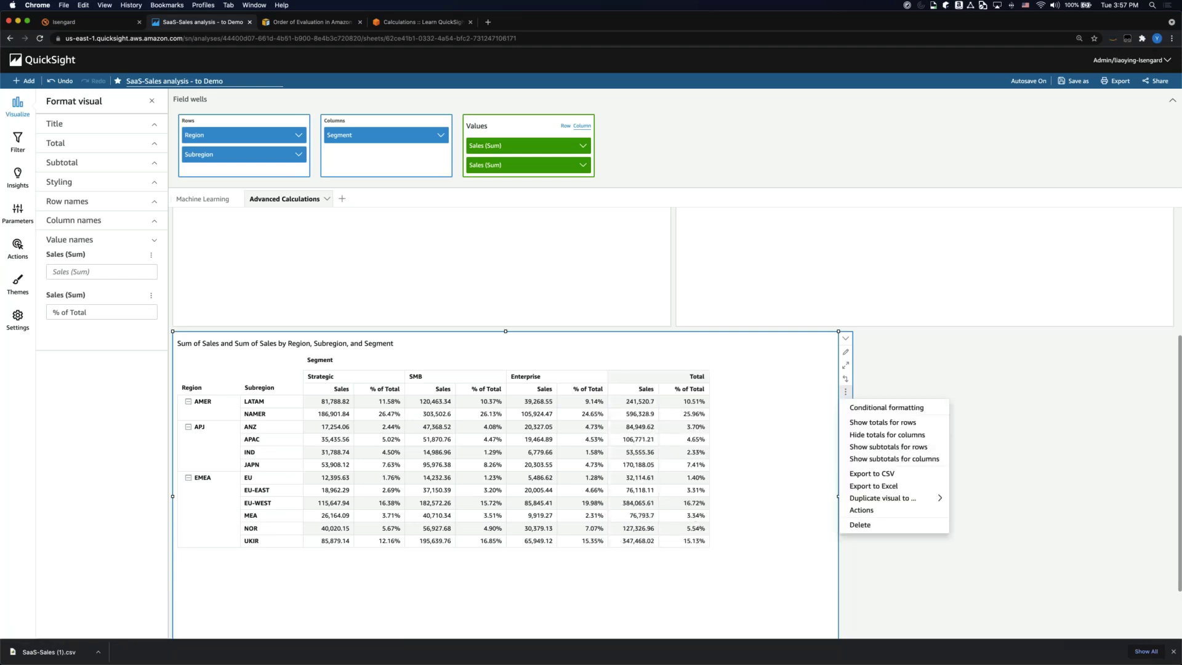
left_click(910, 435)
- Show the pivot table's totals for rows to check each segment's percentages, and hide them again
left_click(845, 392)
left_click(880, 423)
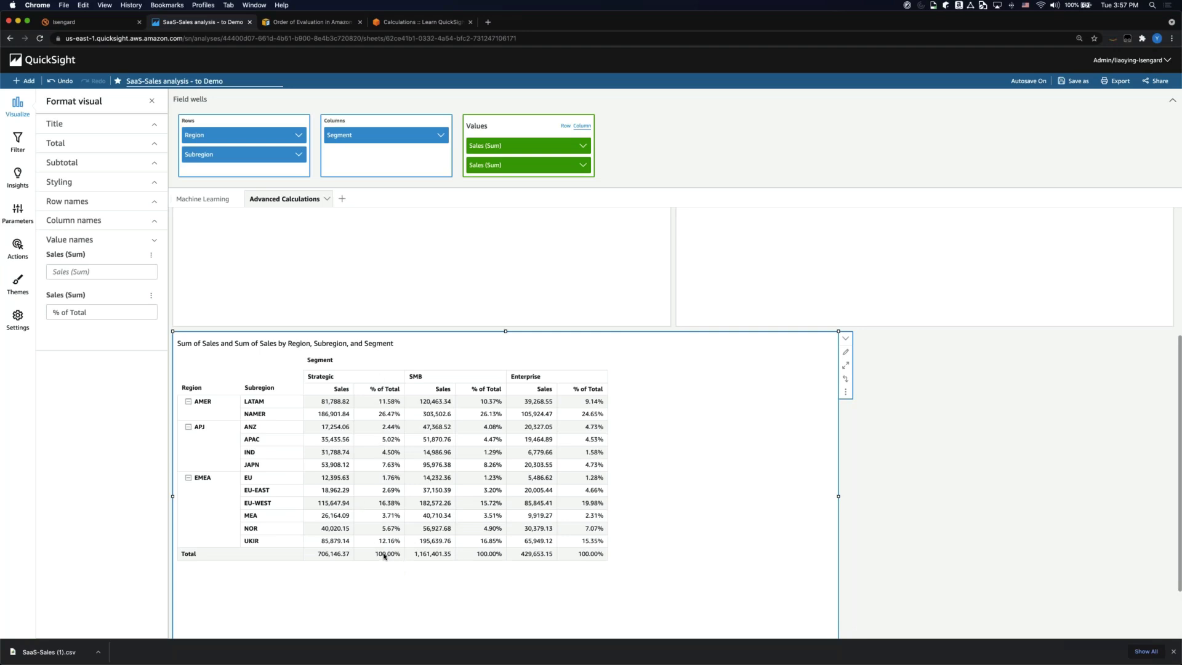
left_click(846, 392)
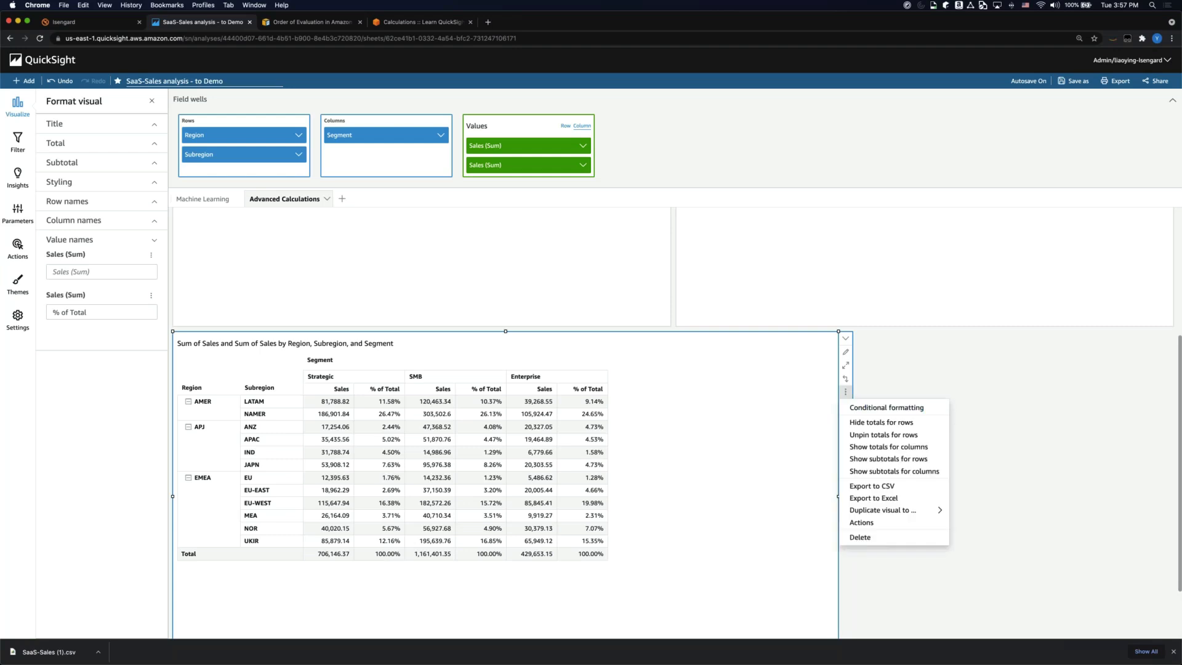
left_click(864, 423)
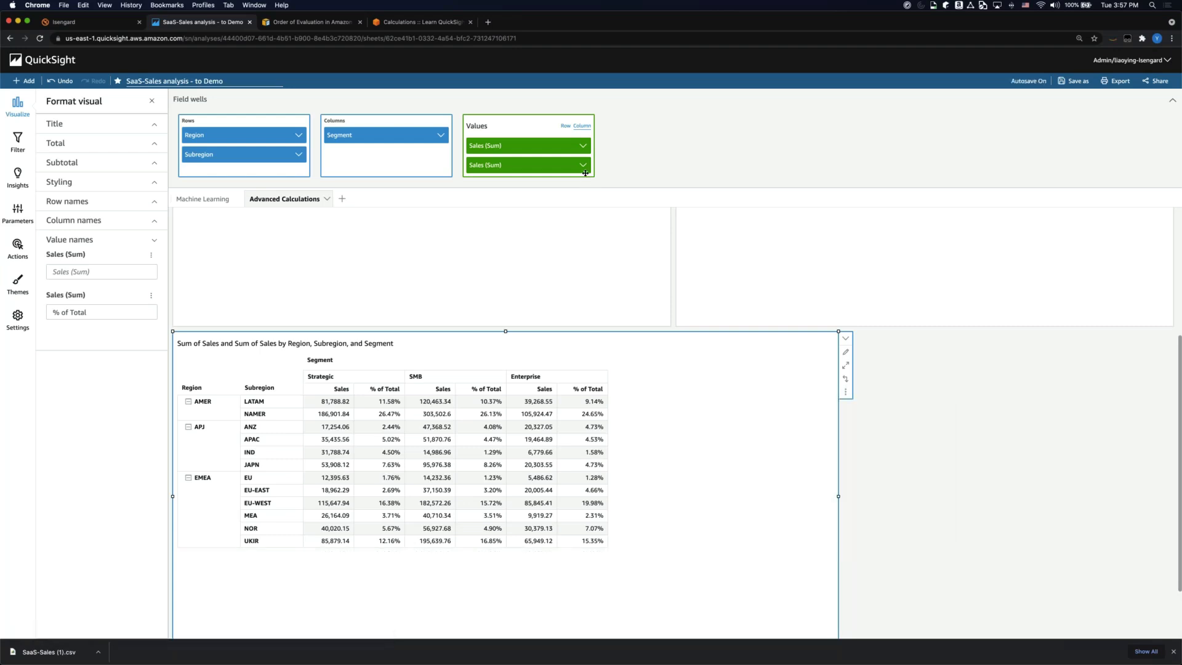
- Set the % of Total value to calculate as Table across down
left_click(582, 165)
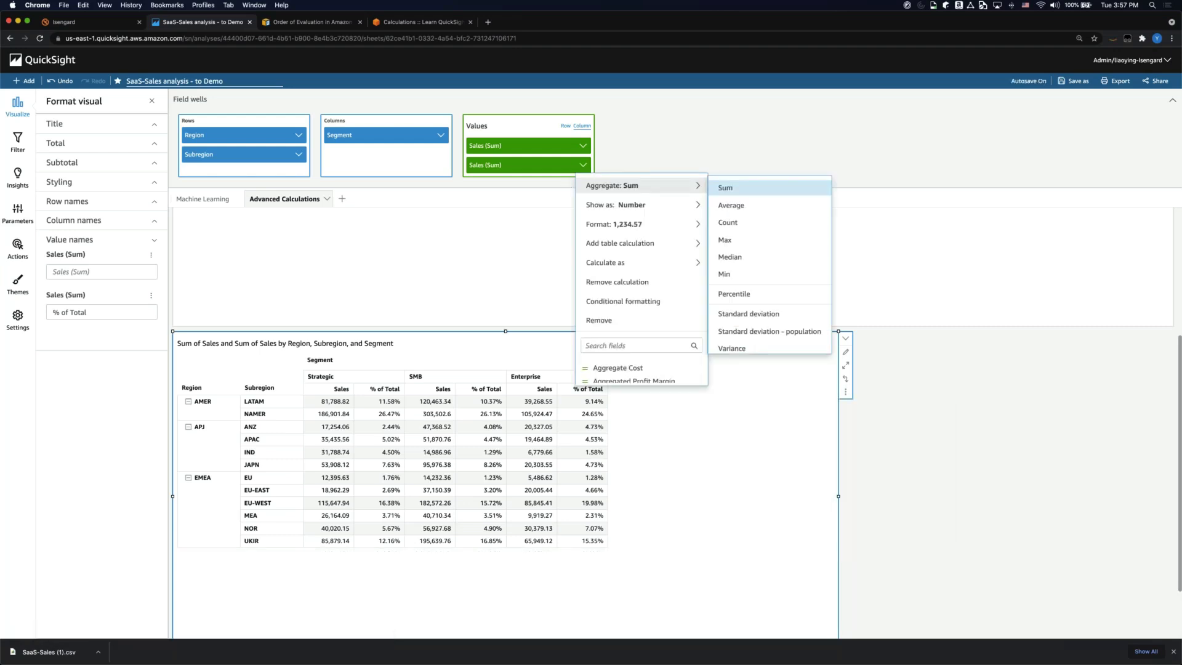
mouse_move(711, 244)
mouse_move(656, 264)
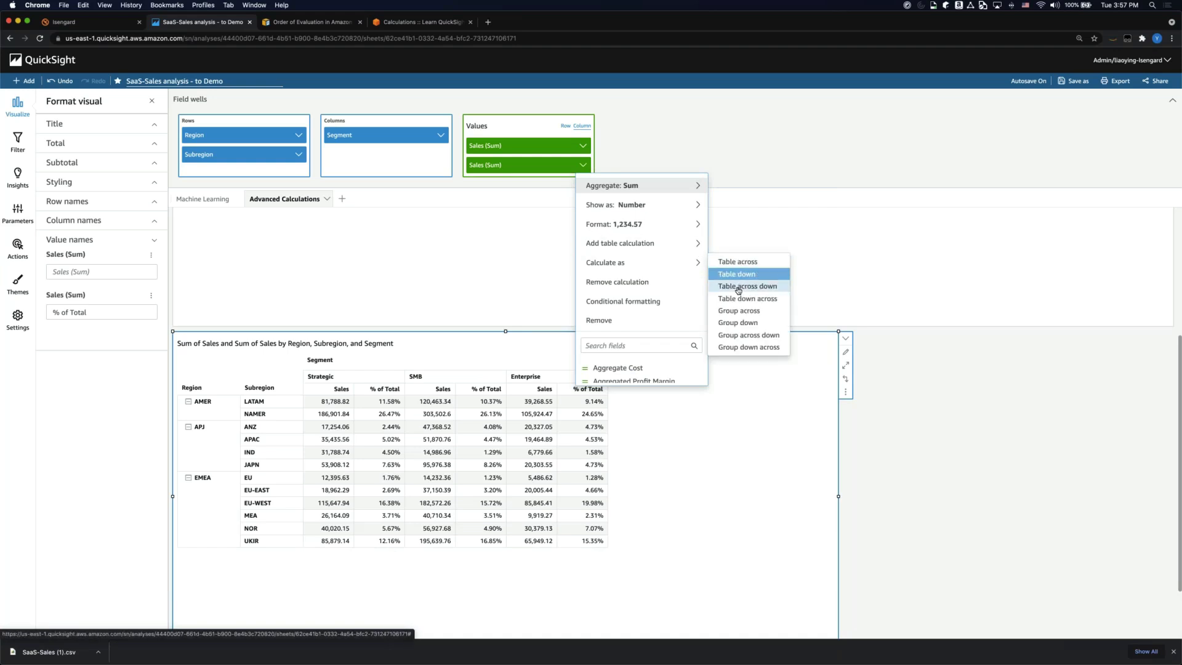
left_click(740, 287)
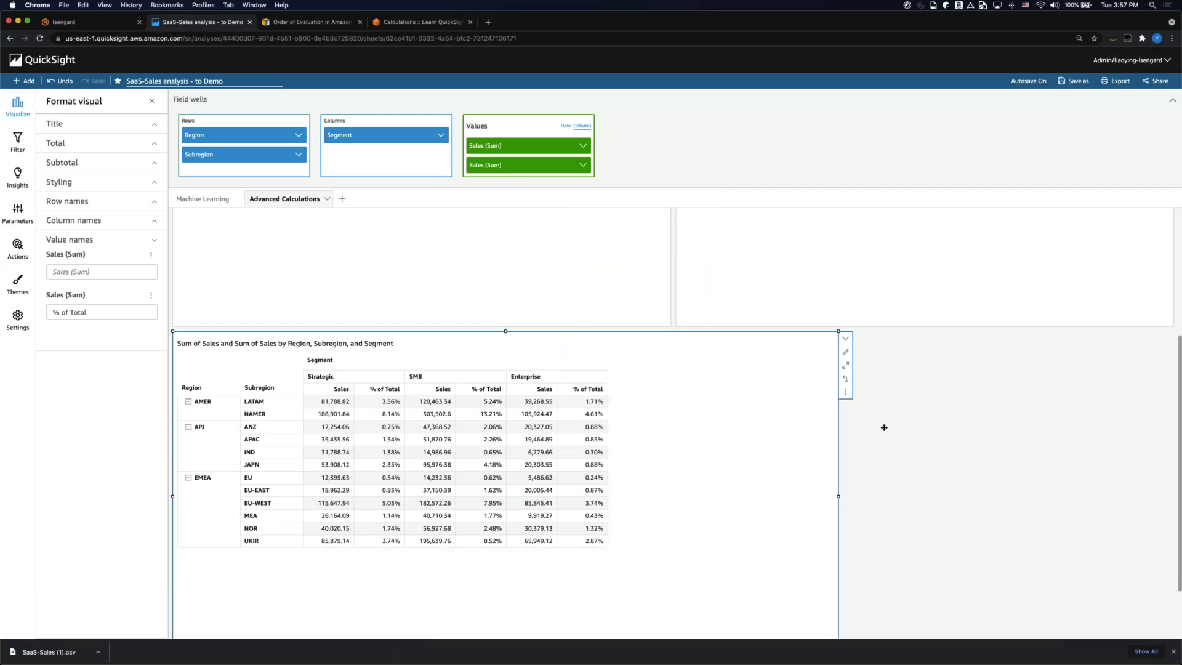
- Show the pivot table's totals for both rows and columns
left_click(846, 392)
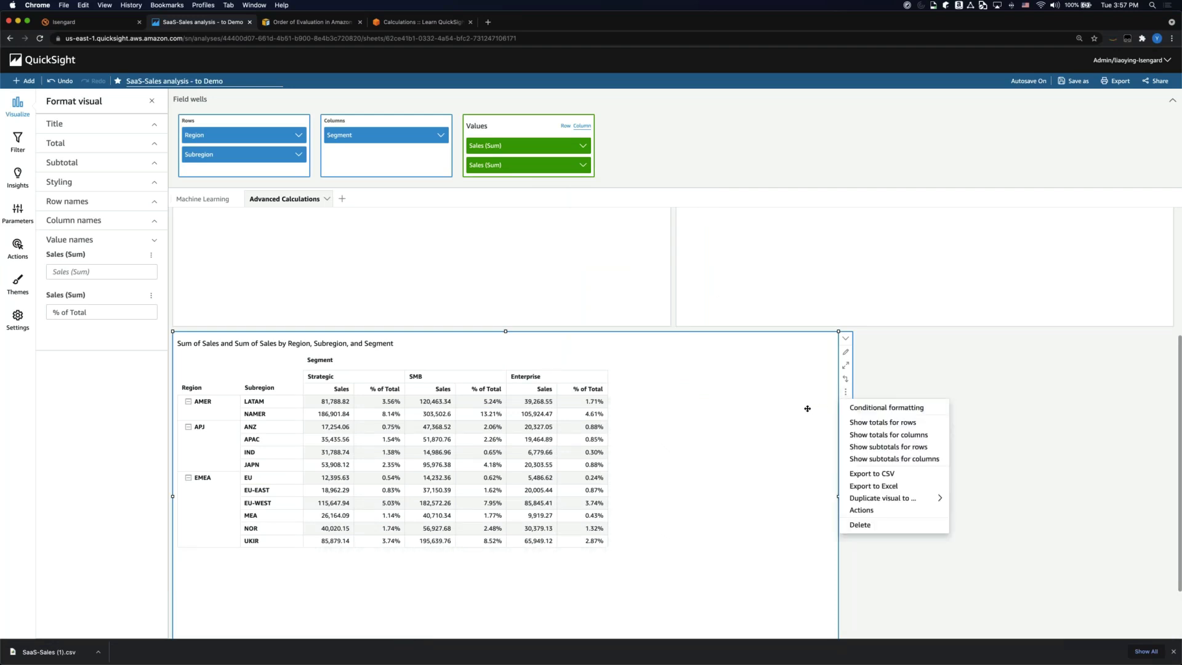
left_click(690, 403)
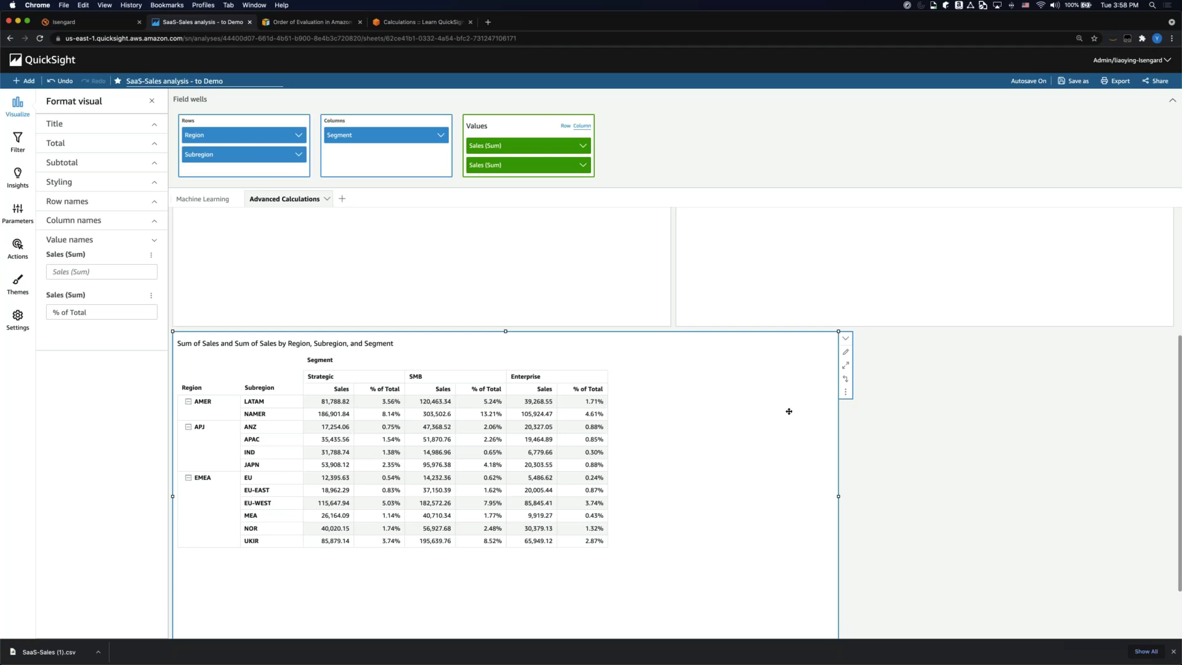
left_click(845, 392)
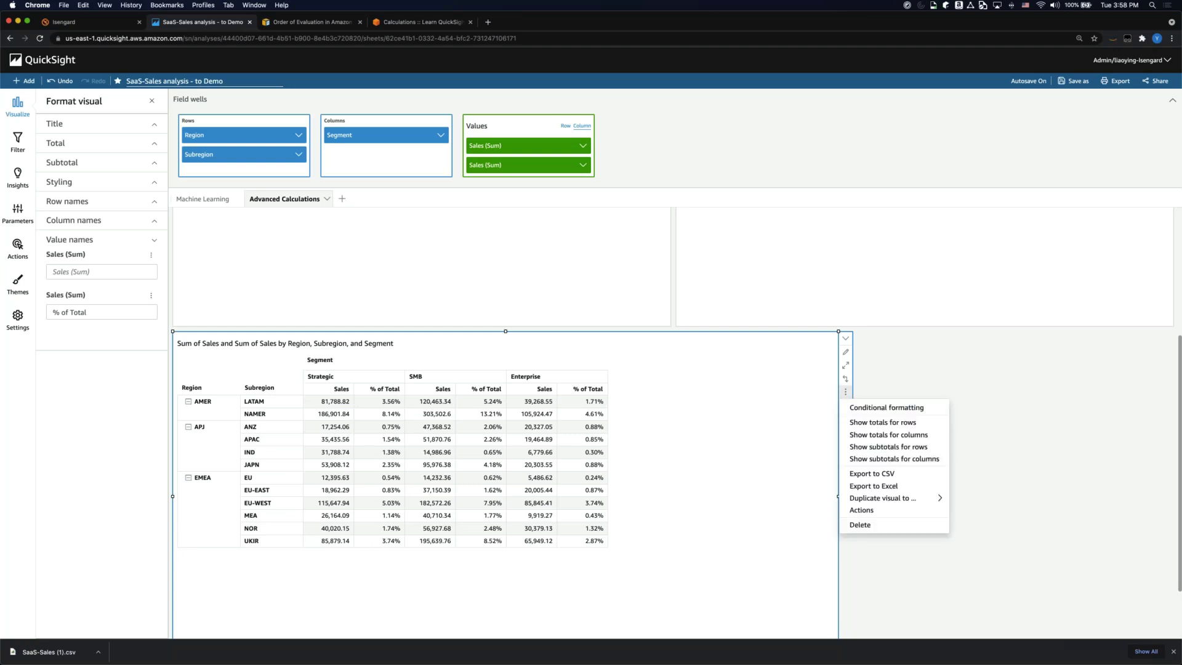
left_click(871, 423)
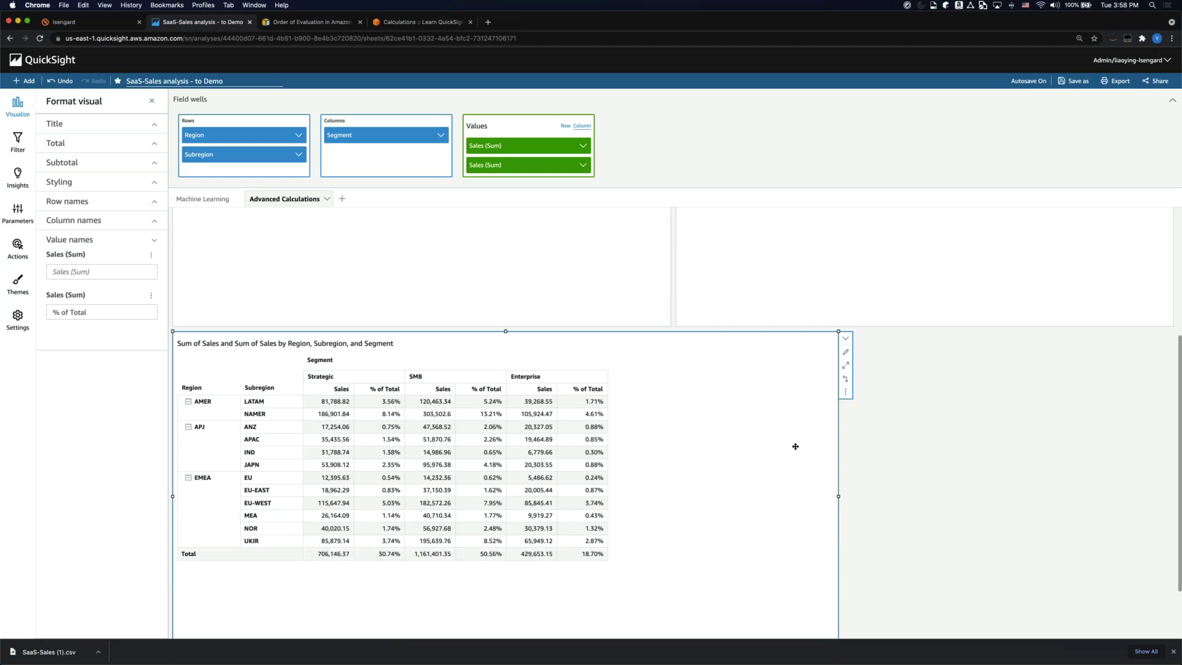
left_click(845, 392)
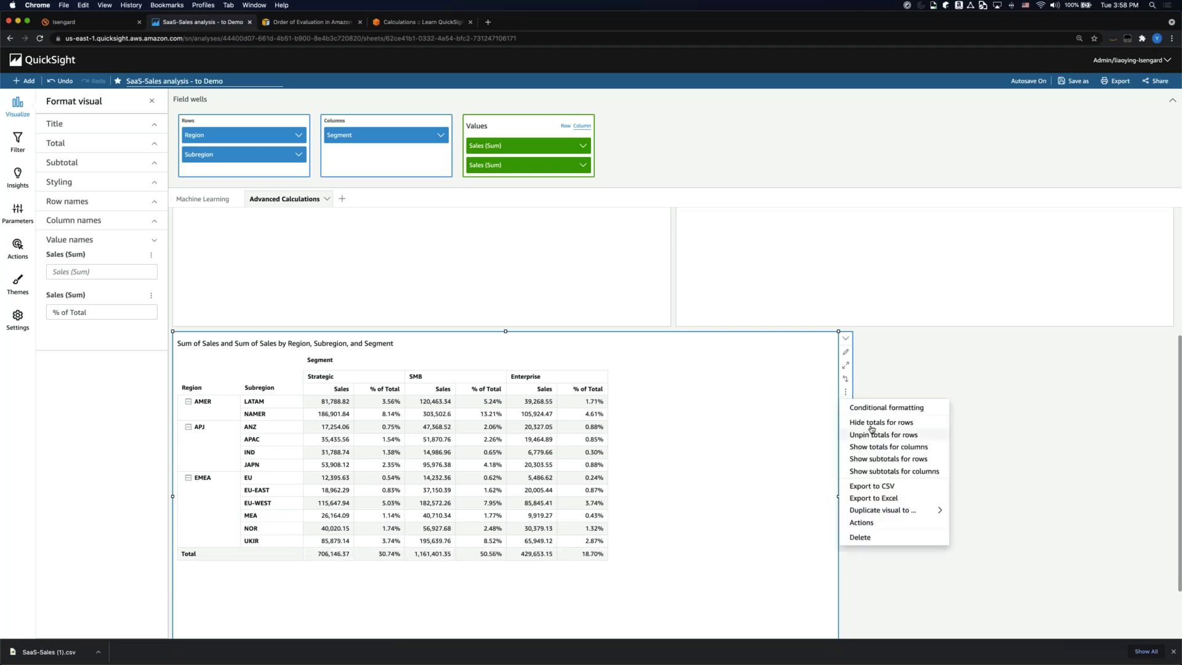
left_click(864, 448)
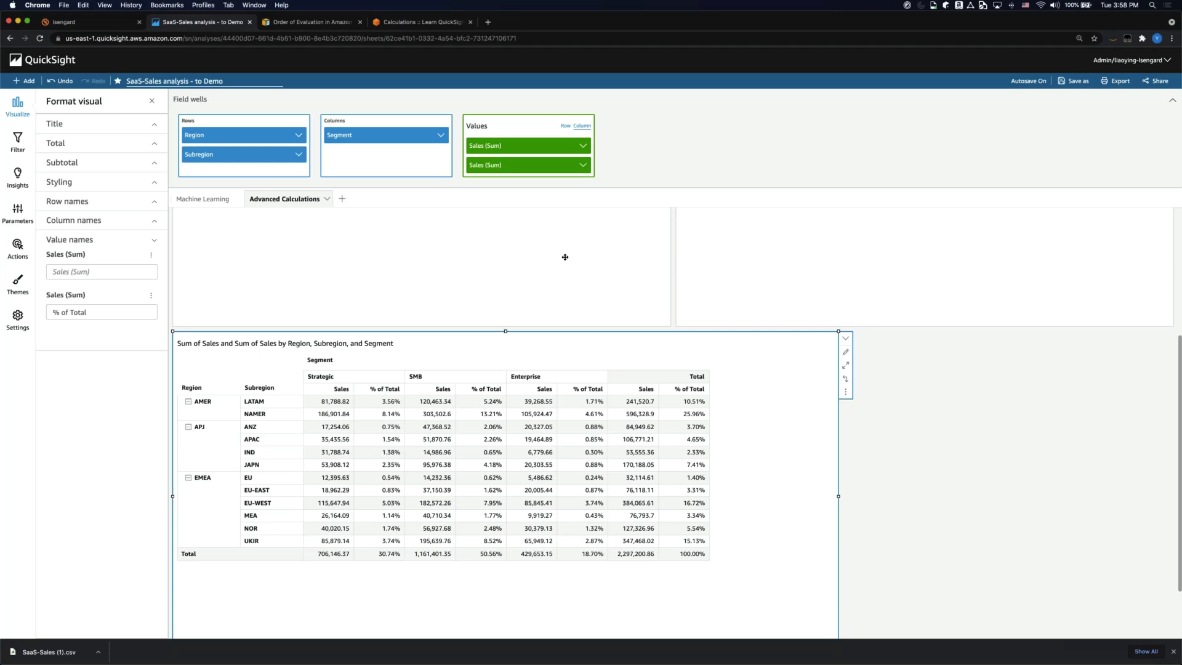
- Set the % of Total value to calculate as Table down across and hide the pivot table's totals for rows
left_click(582, 165)
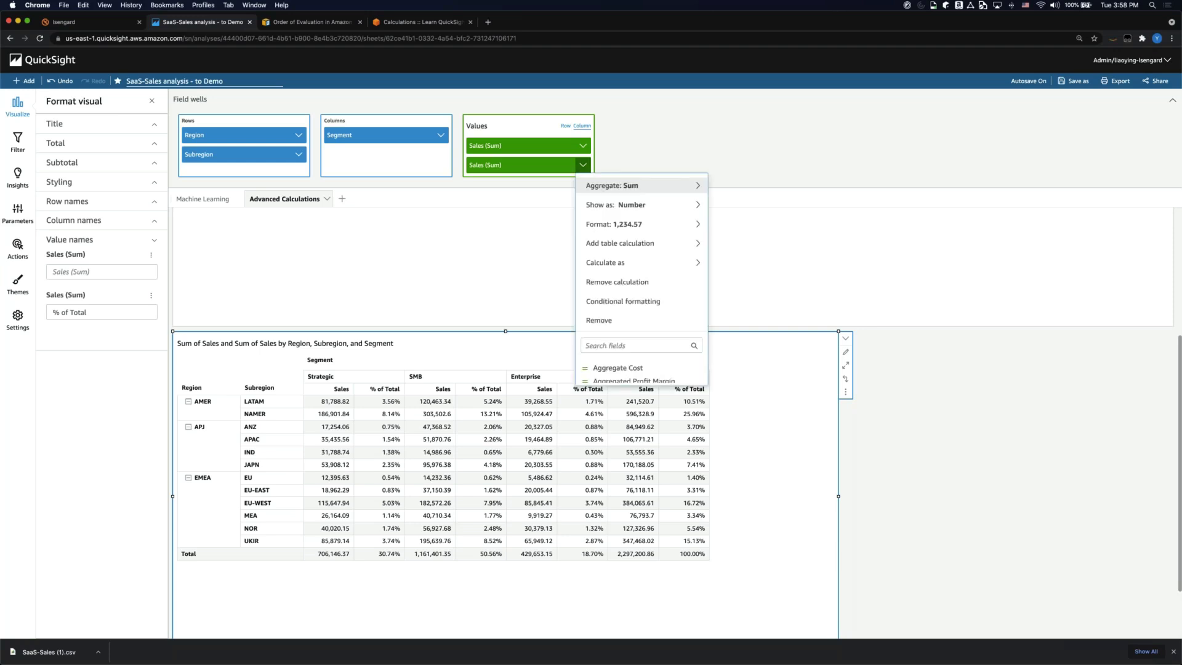
mouse_move(682, 263)
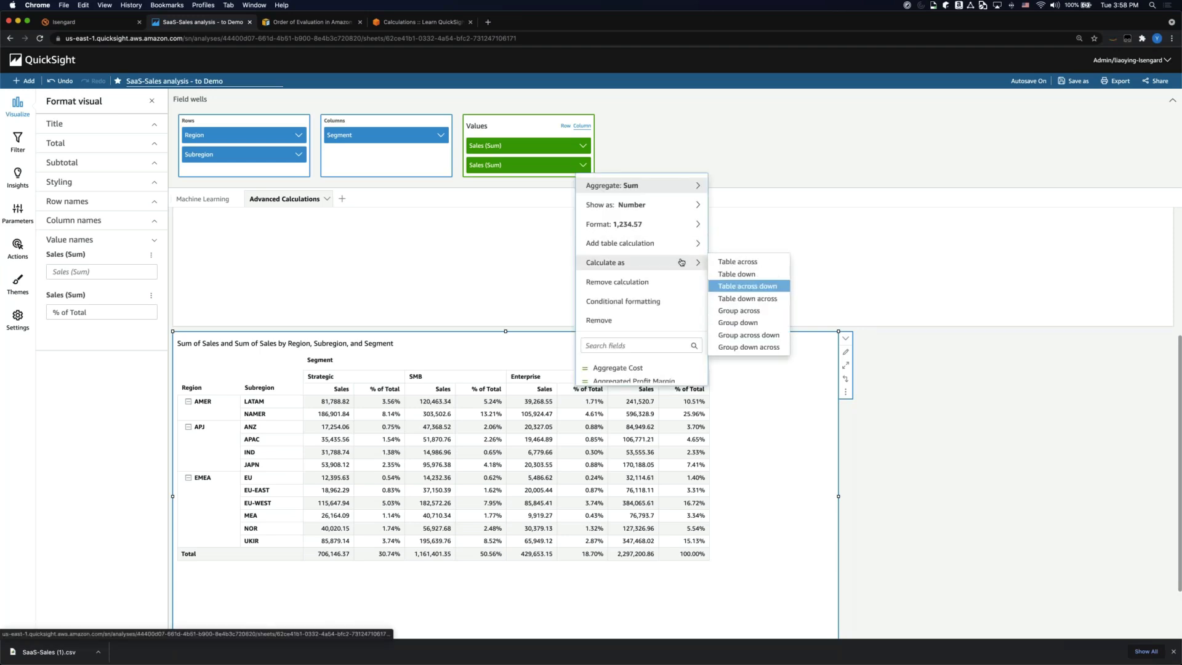
left_click(757, 299)
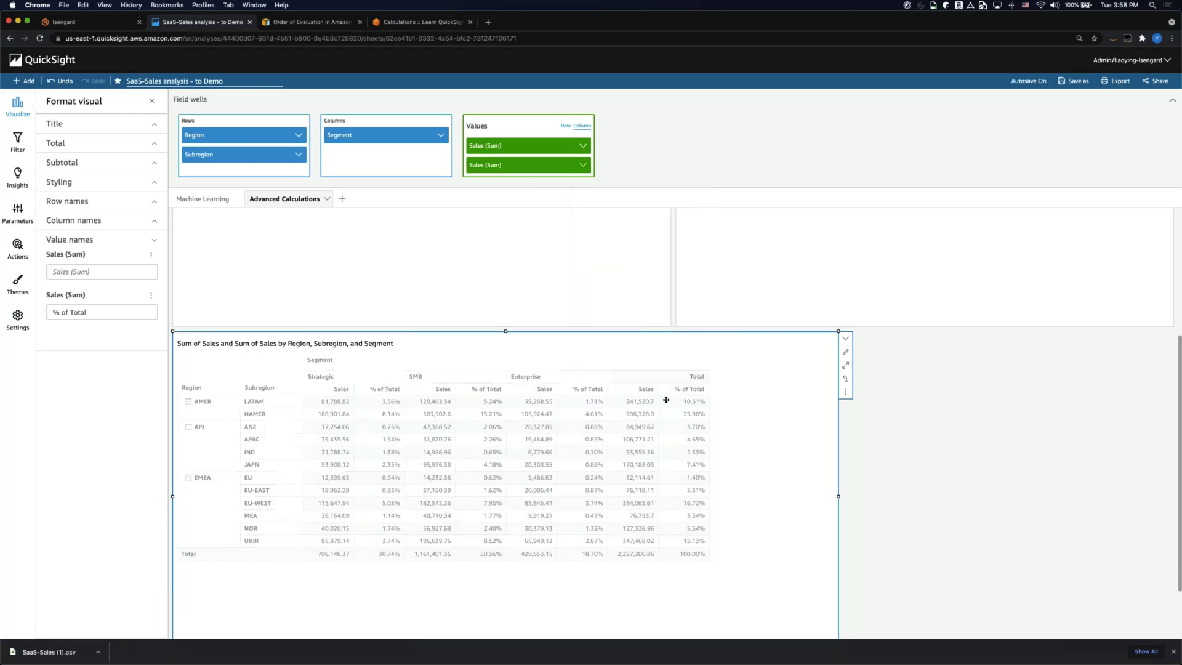
left_click(845, 392)
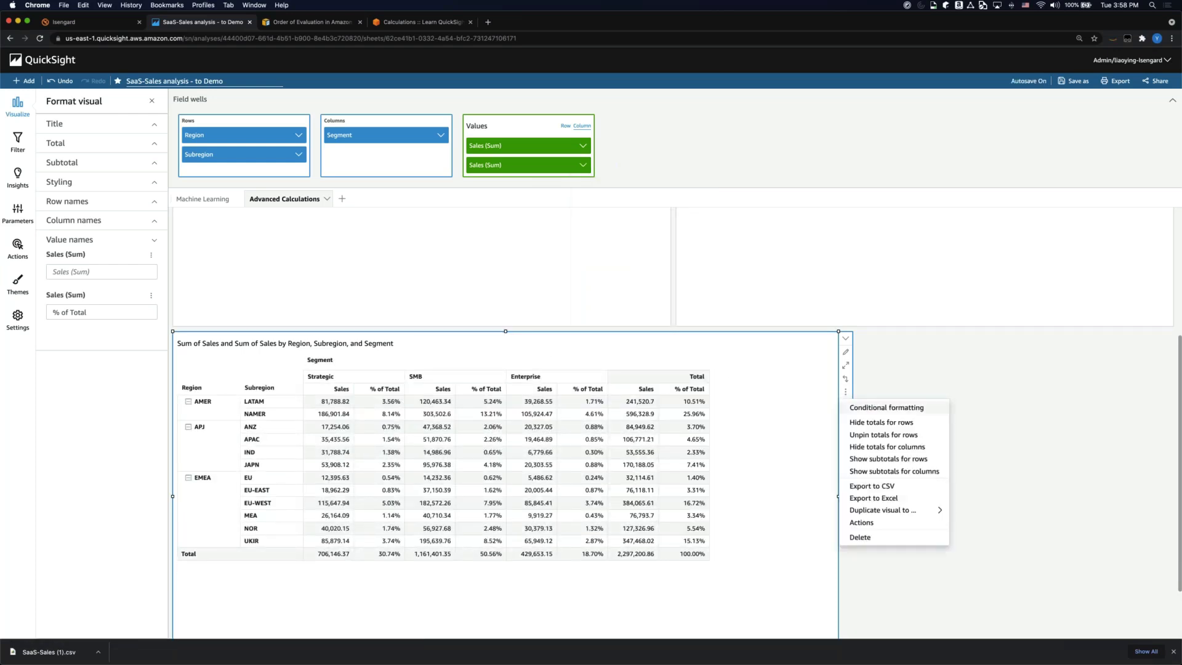
left_click(881, 422)
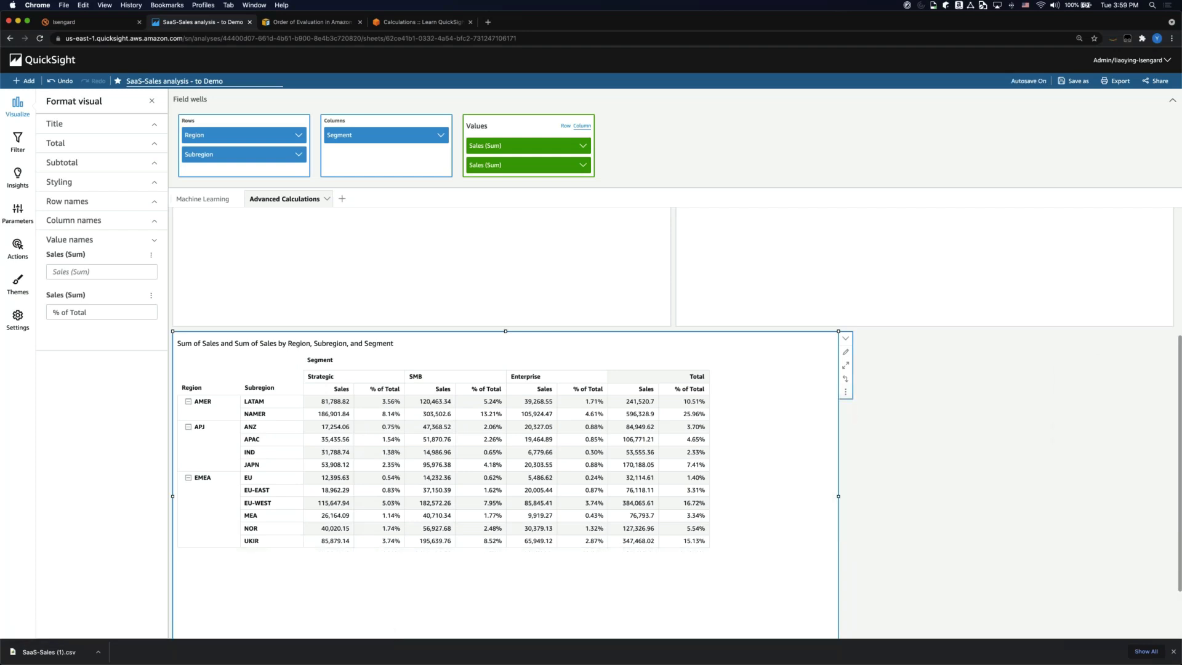
- Set the % of Total value in the pivot table to calculate as Group across
left_click(584, 170)
mouse_move(680, 262)
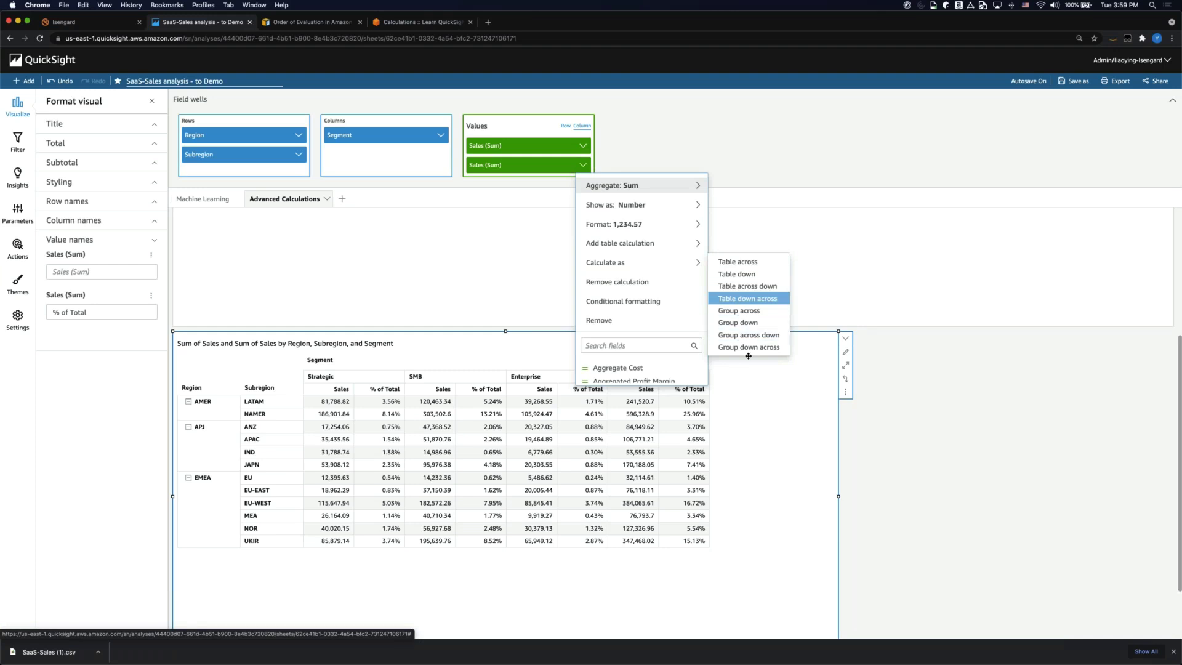
left_click(574, 190)
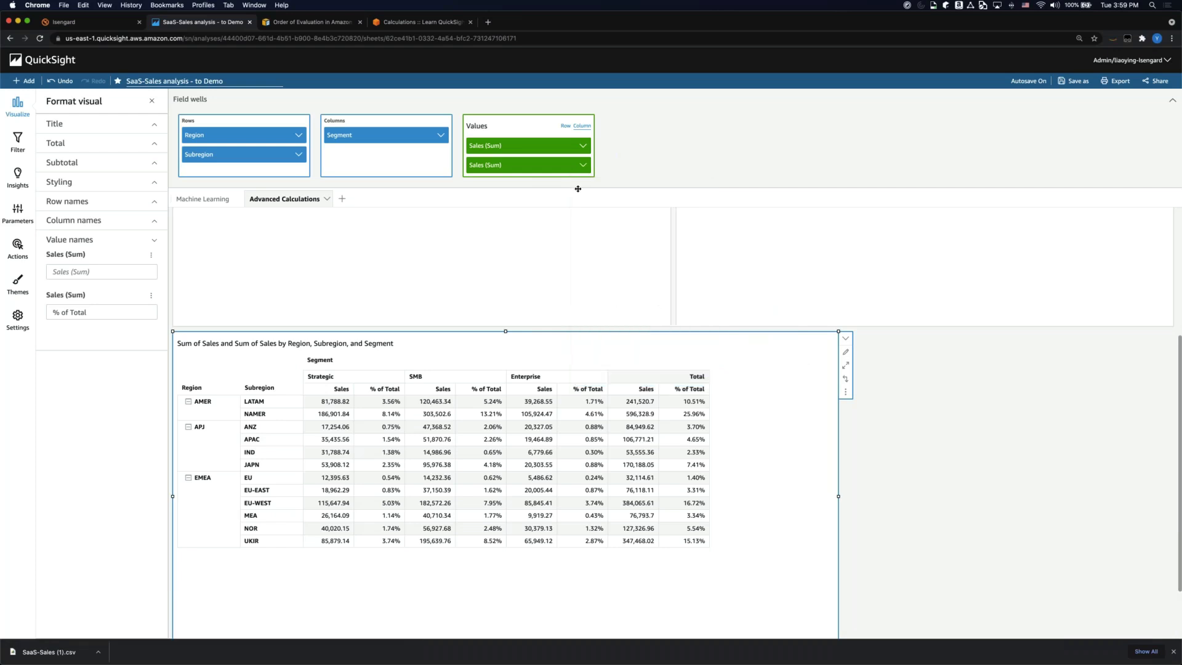
left_click(582, 165)
mouse_move(615, 263)
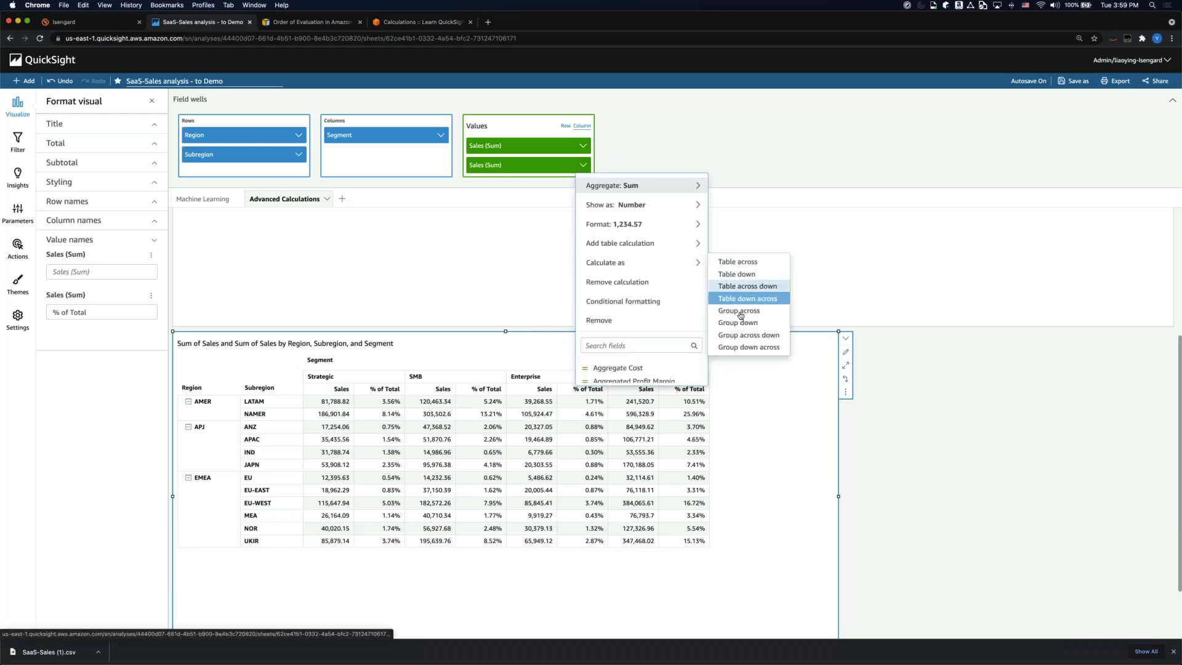
key("Return")
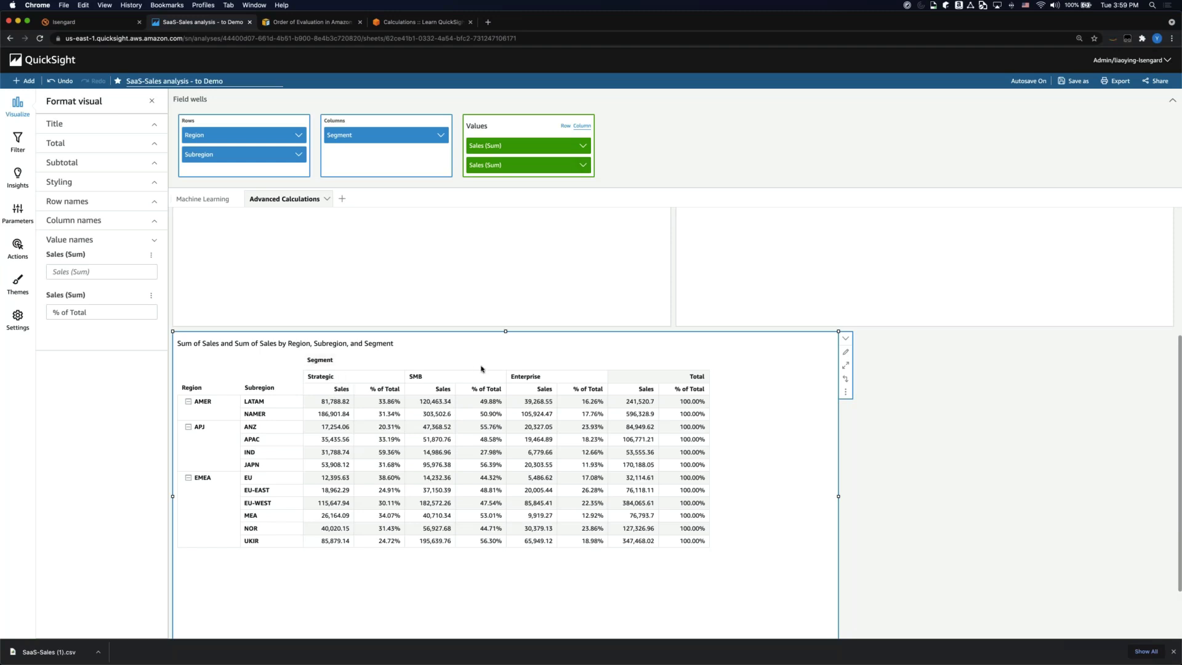
- Set the % of Total value to calculate as Group down and hide the pivot table's totals for columns
left_click(582, 165)
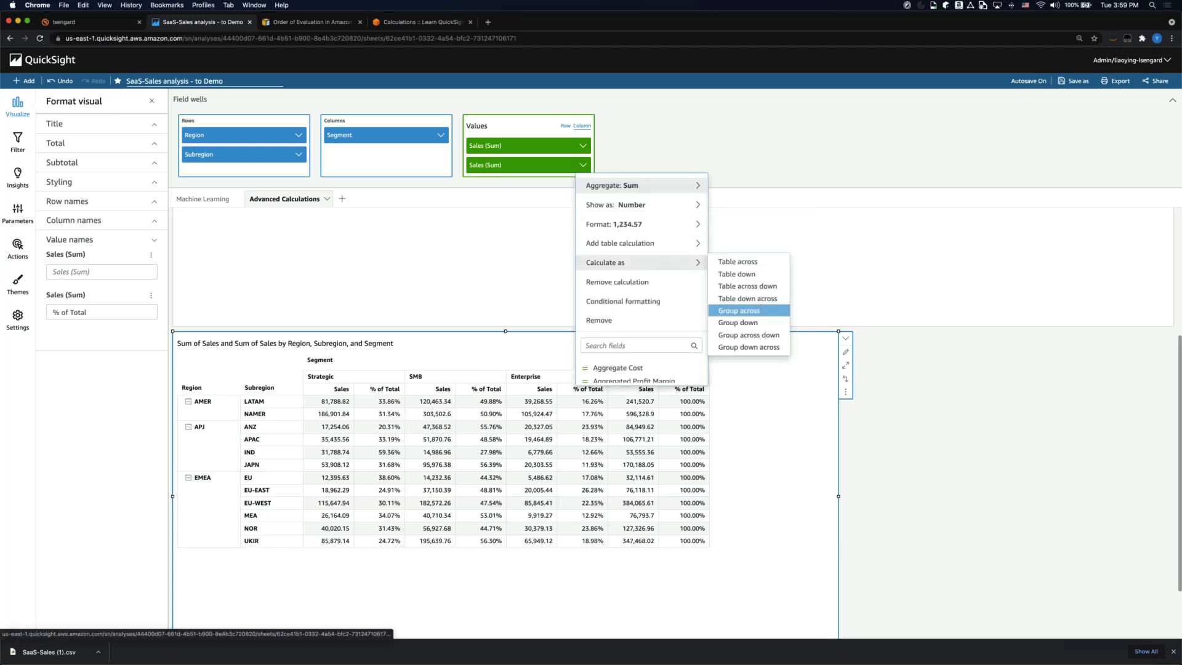
left_click(753, 323)
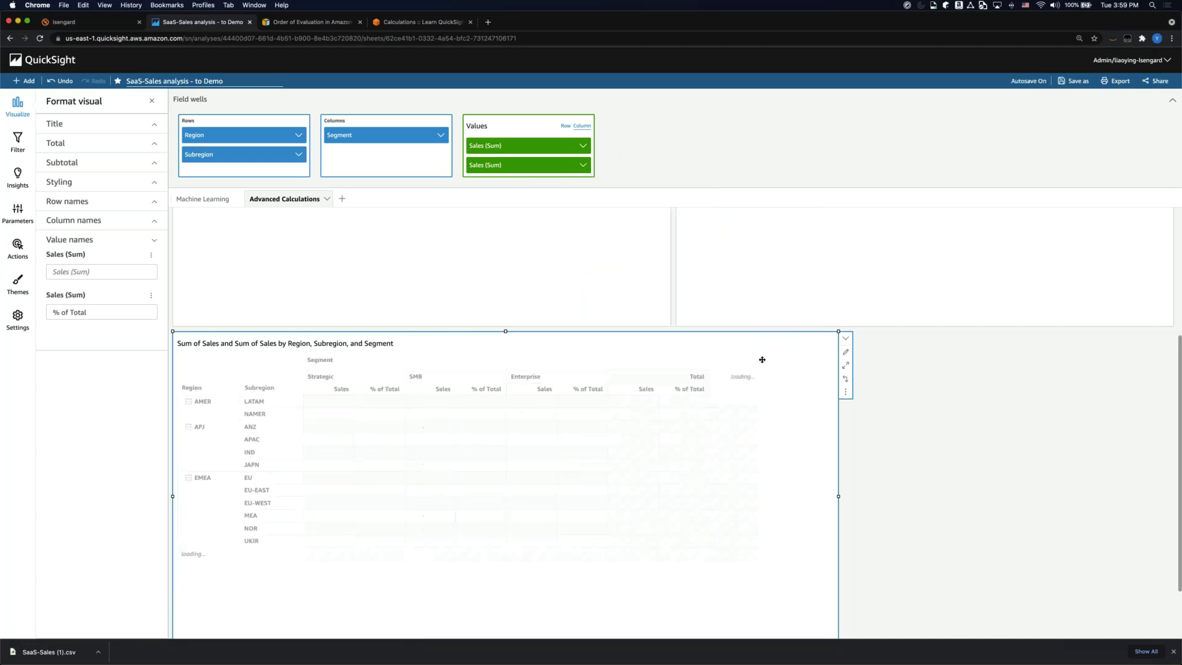
left_click(845, 391)
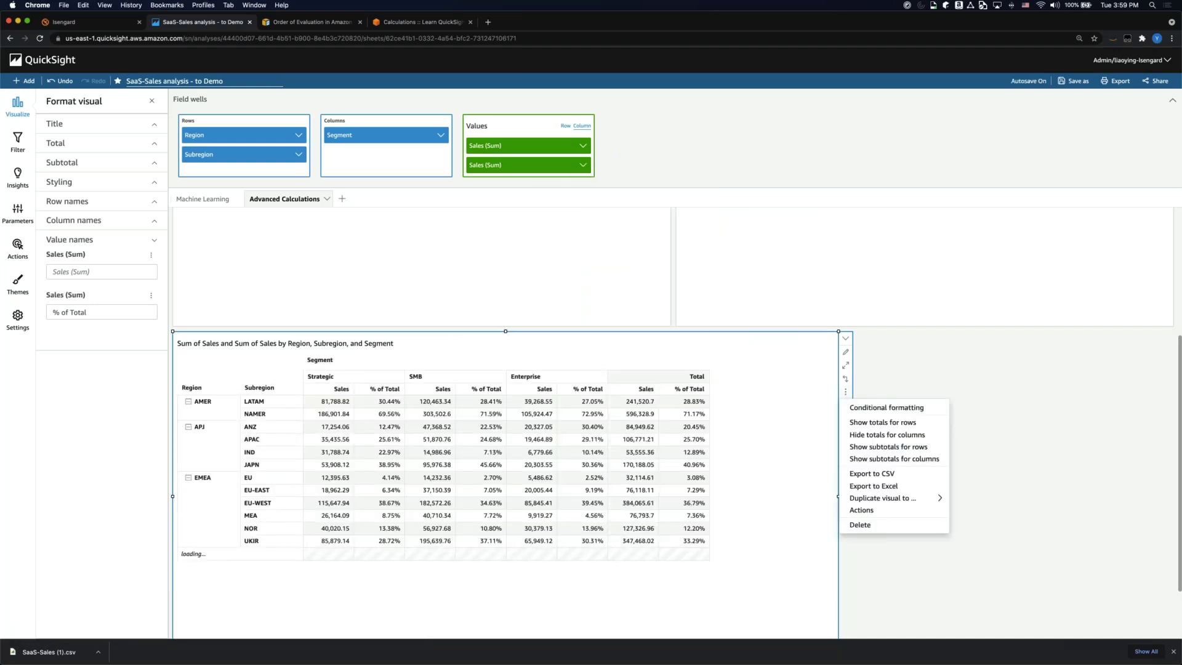
left_click(887, 434)
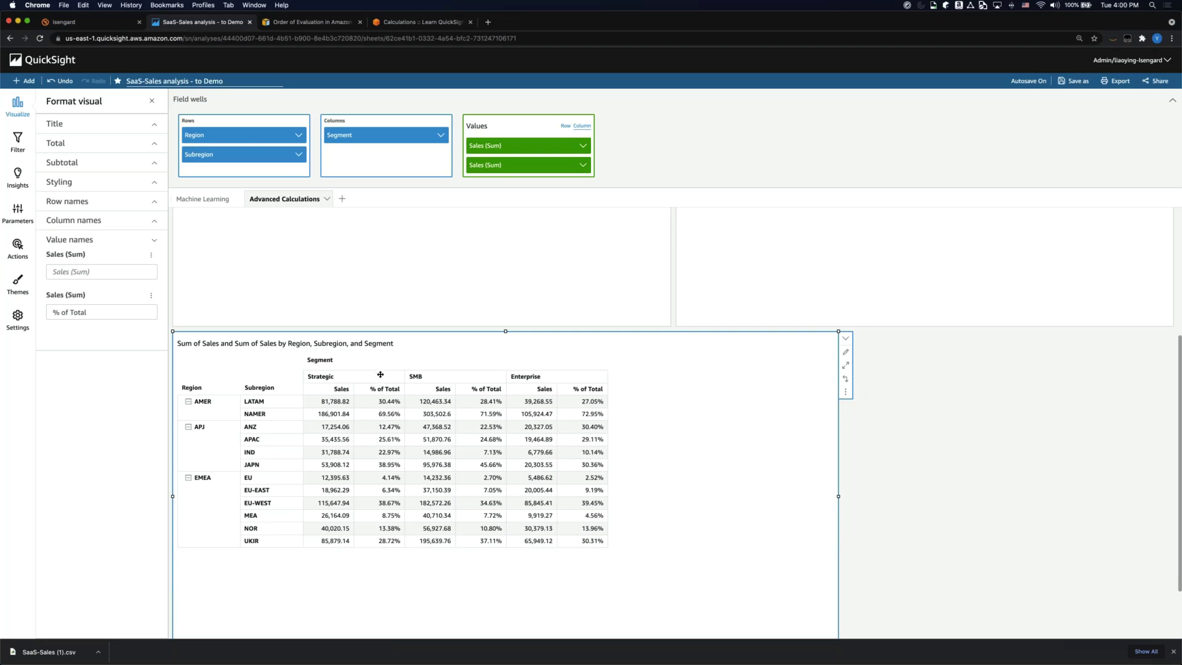
- Show the pivot table's subtotals for rows and review the calculation directions offered for the % of Total value
left_click(845, 392)
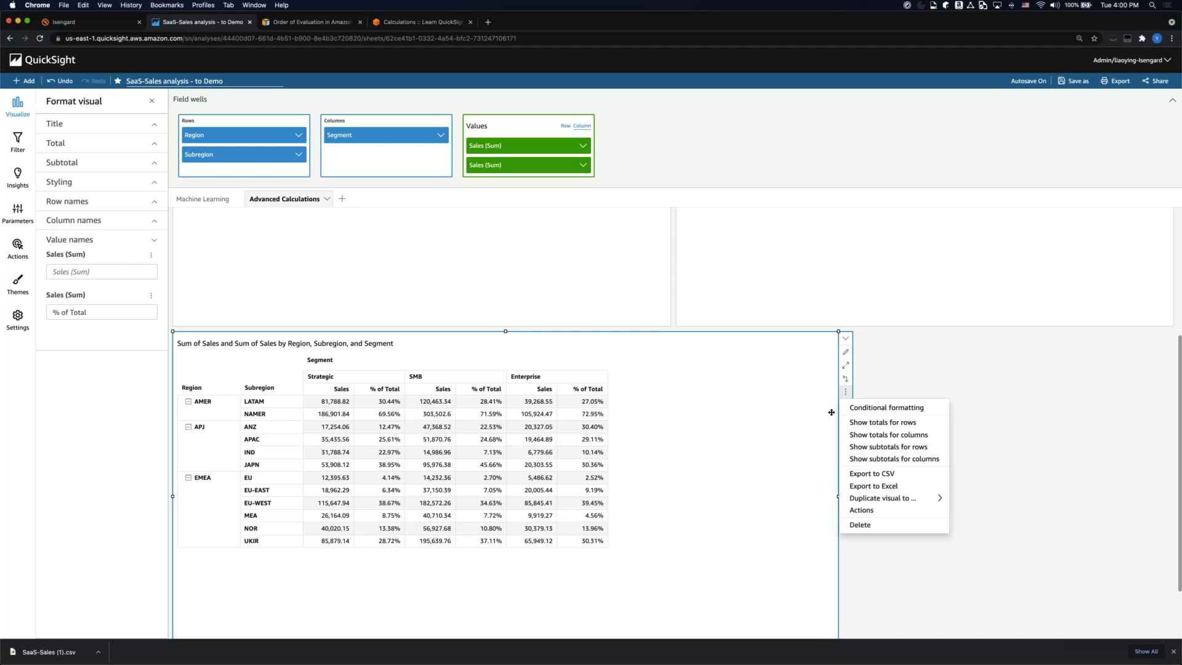
left_click(889, 447)
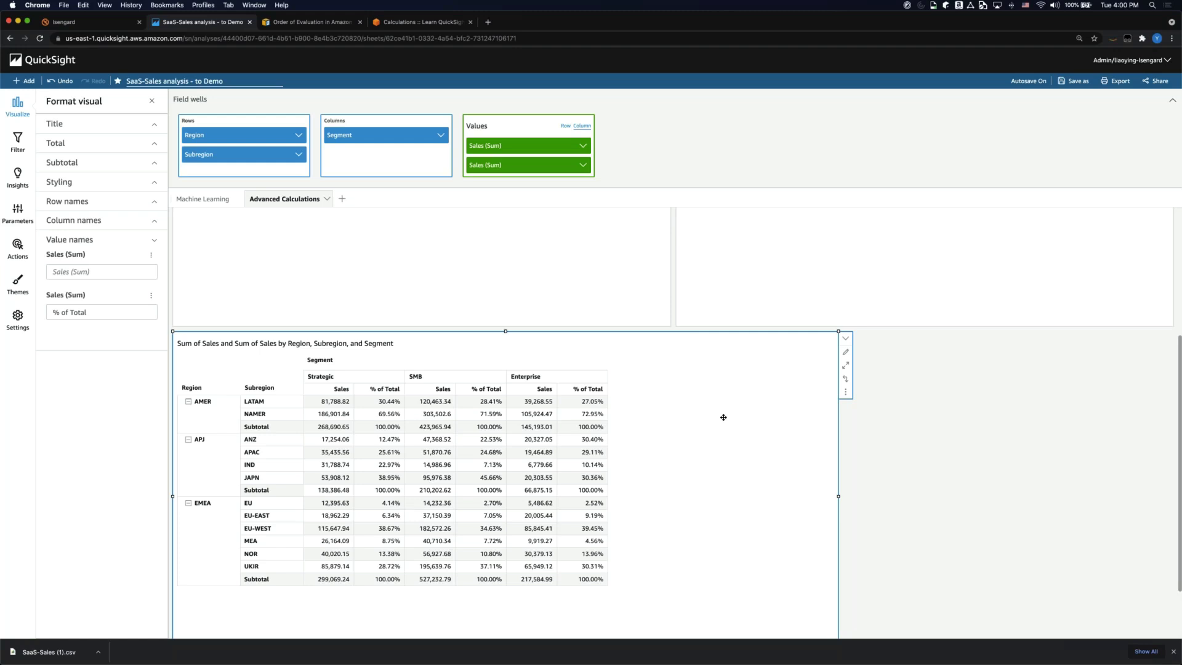
left_click(582, 164)
mouse_move(660, 266)
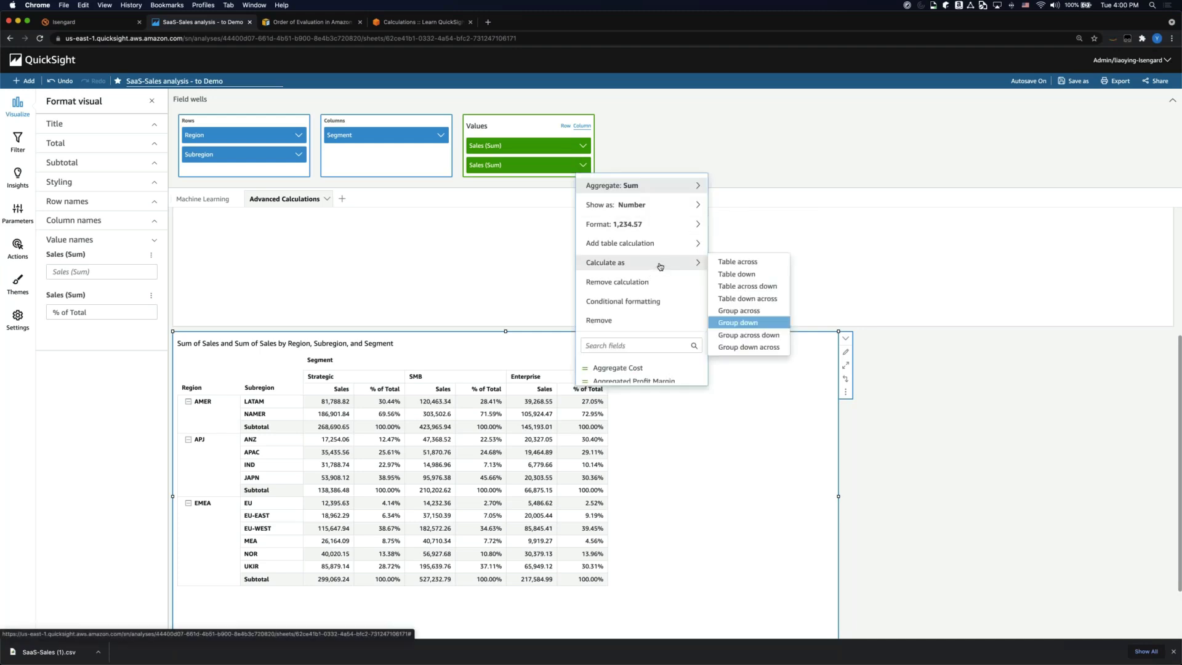
left_click(773, 464)
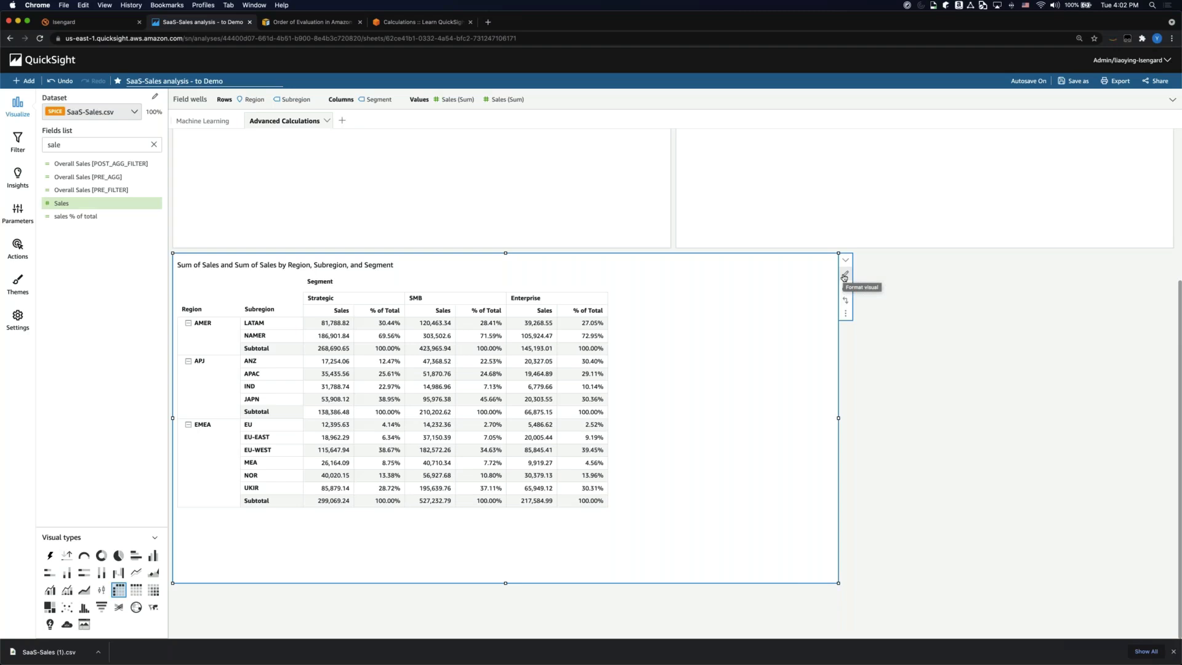
- Look at the pivot table's formatting options, select the Overall Sales by Segment table and return to the fields list
left_click(845, 277)
left_click(846, 276)
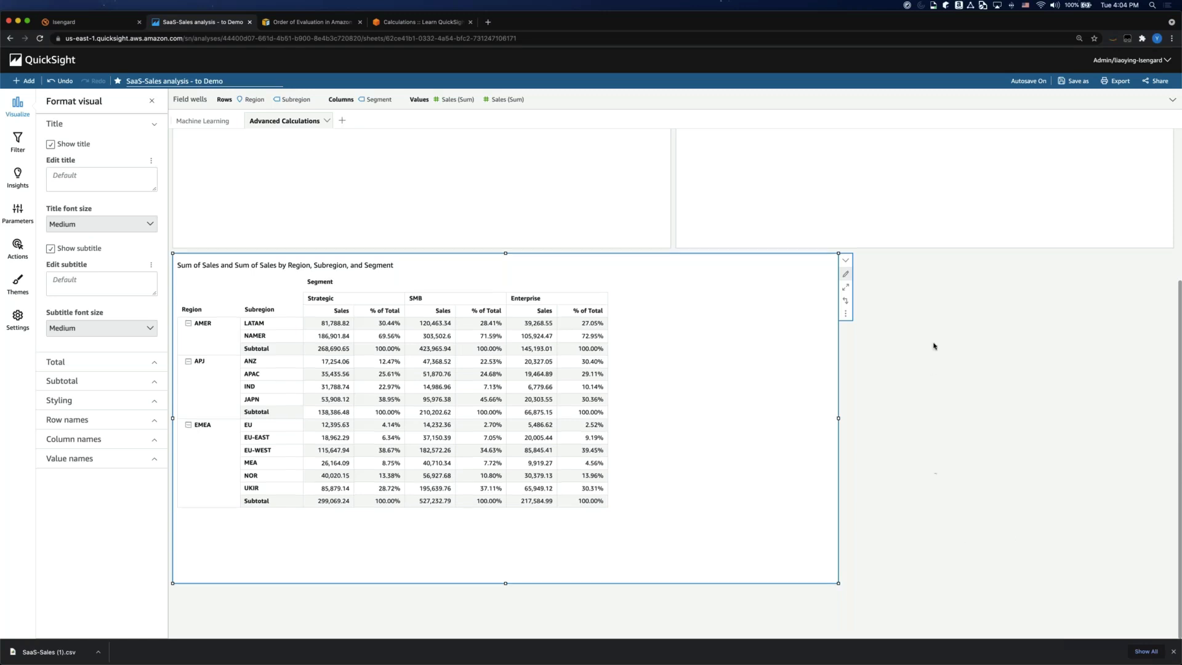
scroll(932, 344, "up", 2)
scroll(933, 344, "up", 3)
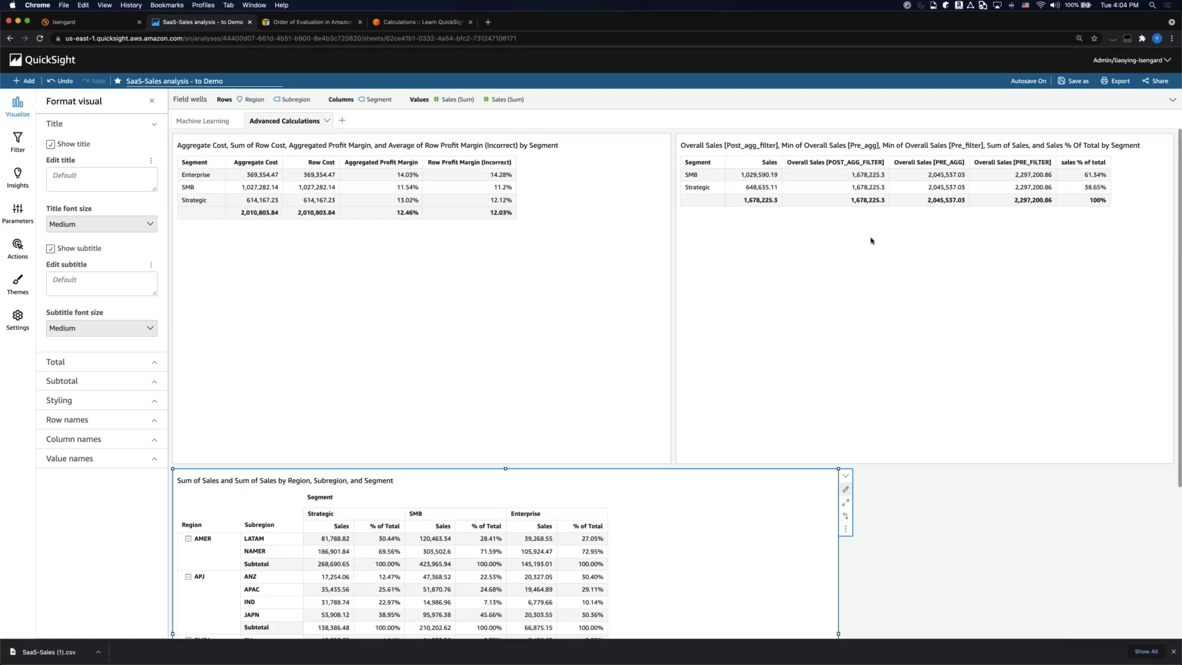
left_click(782, 242)
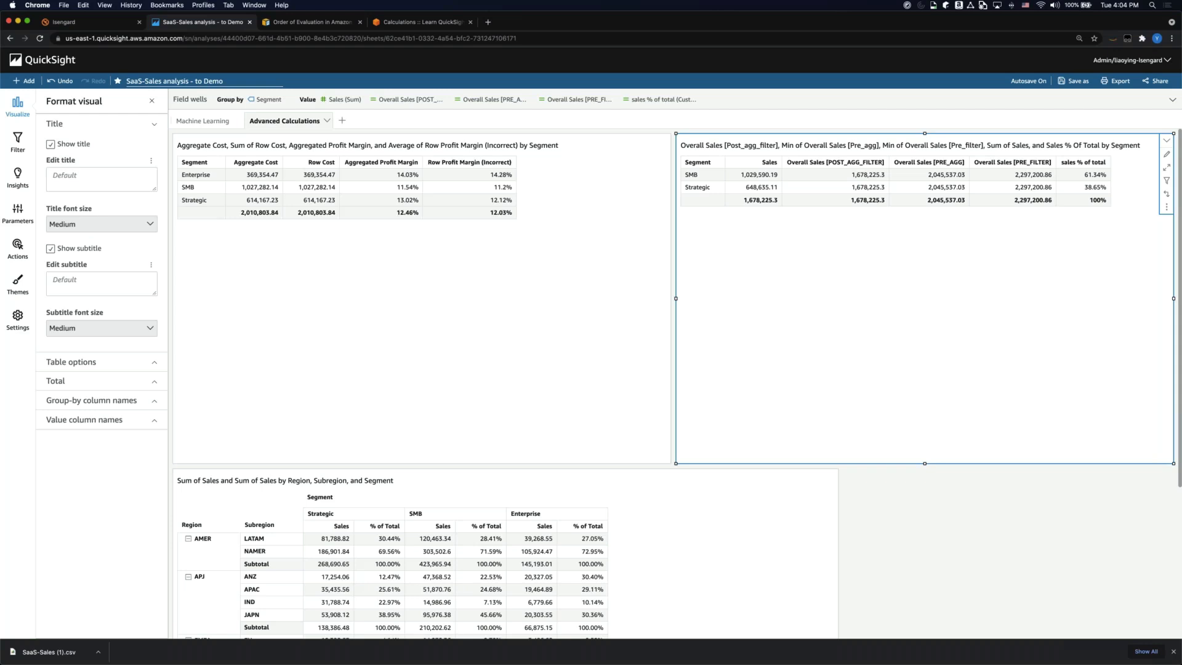
left_click(151, 100)
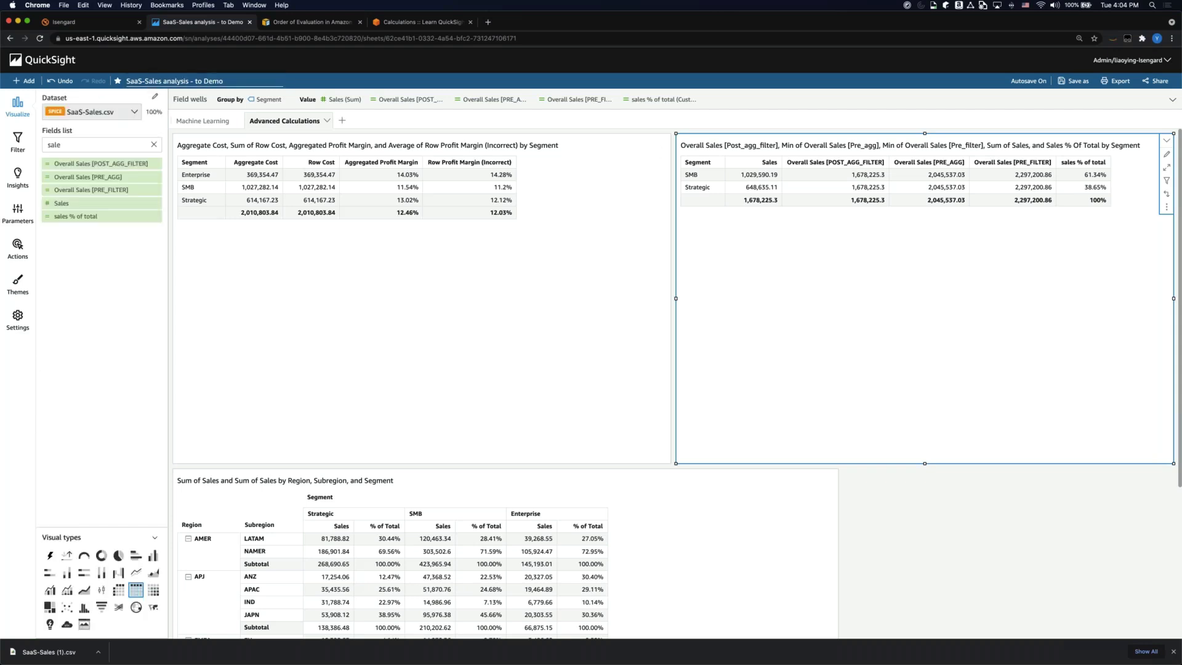
- Change the sales % of total calculated field to sum(Sales)/max({Overall Sales [PRE_FILTER]}) and save it
left_click(156, 216)
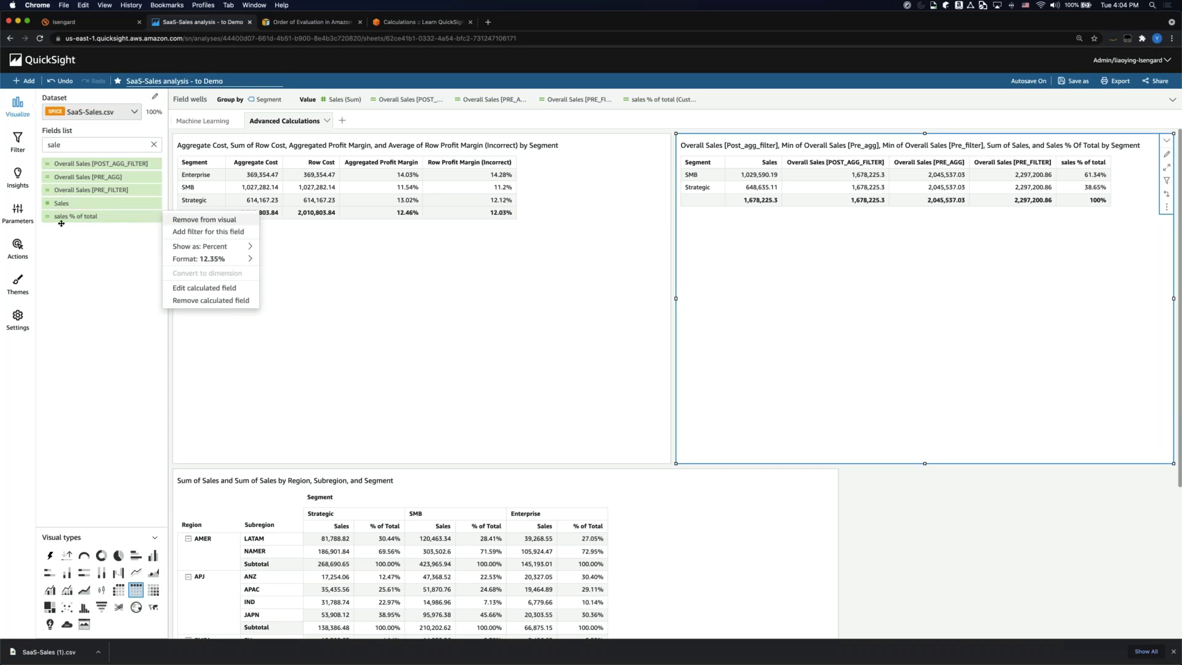
left_click(191, 287)
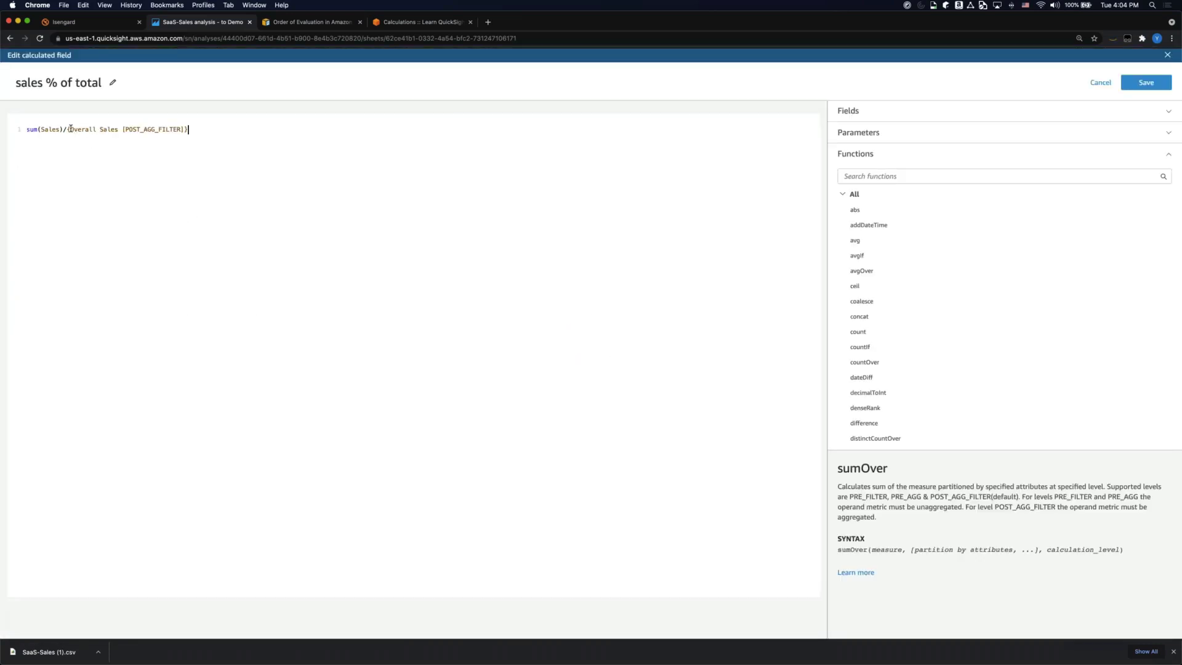
left_click_drag(129, 129, 308, 129)
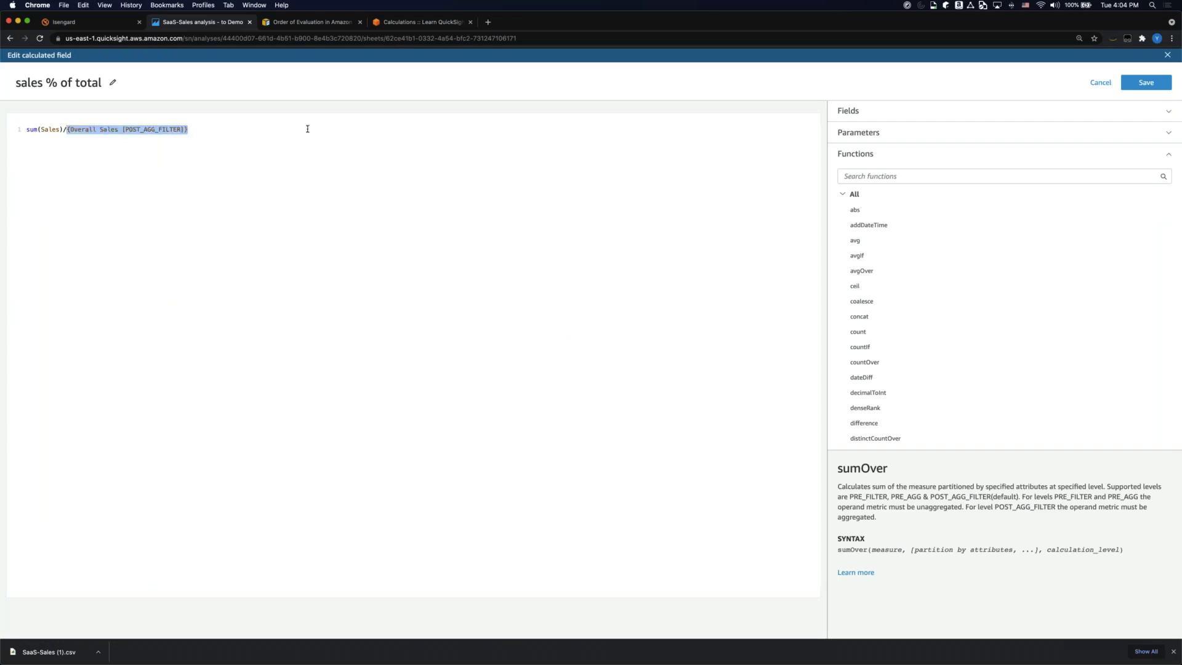
key("BackSpace")
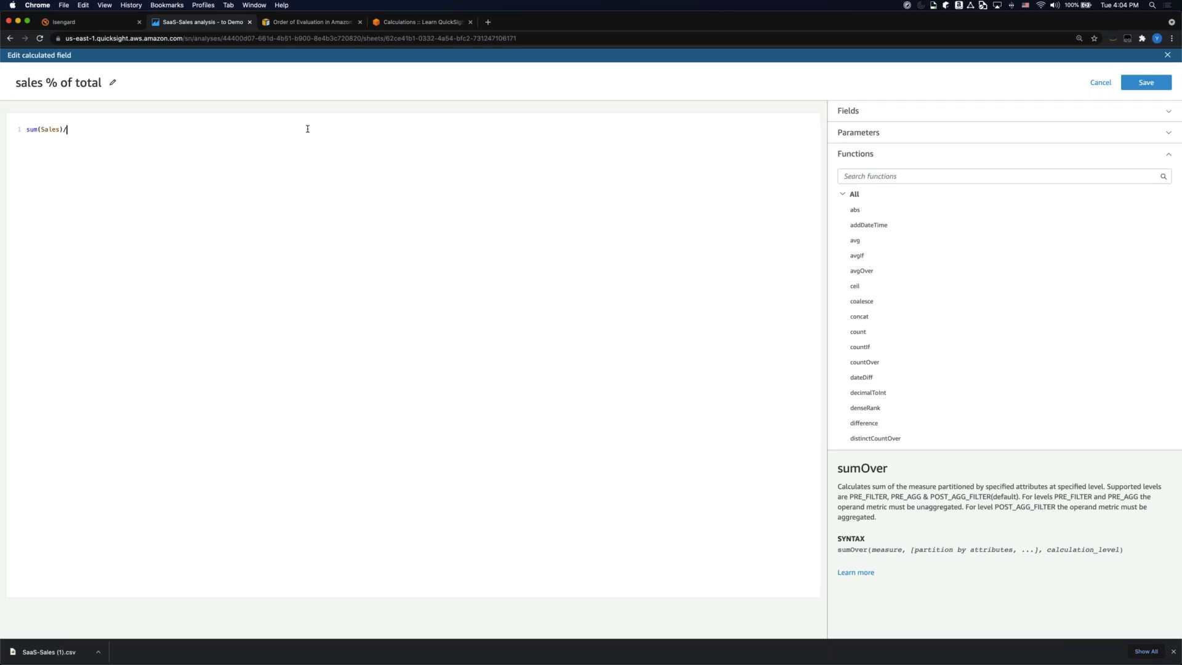
type("max")
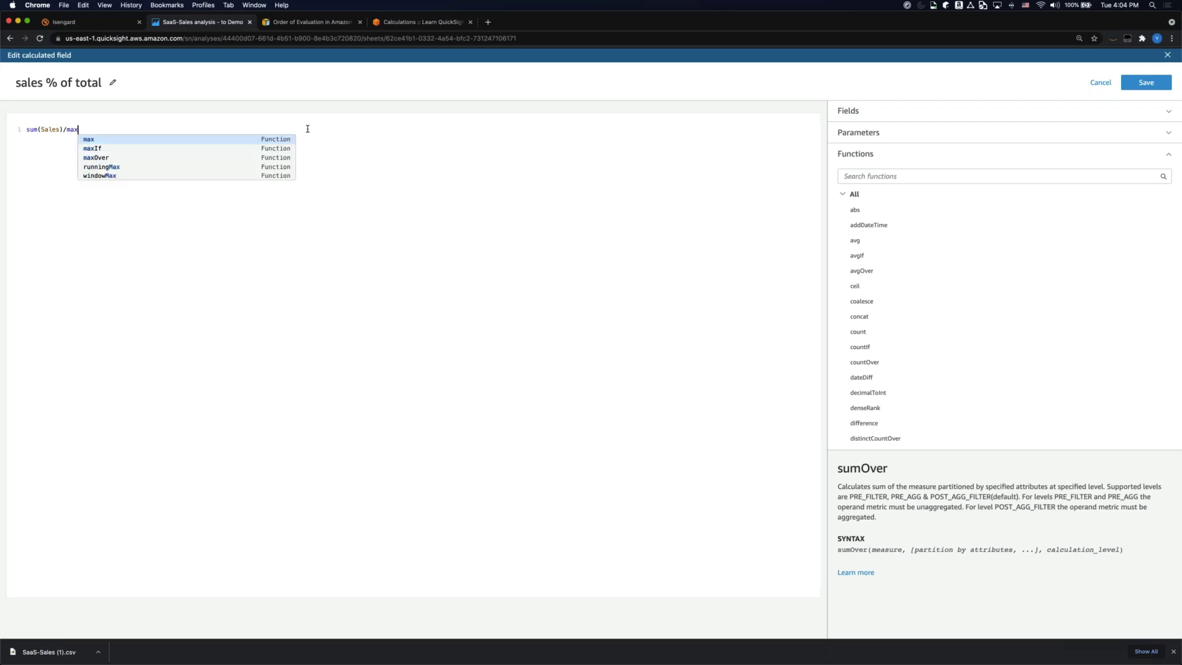
type("()")
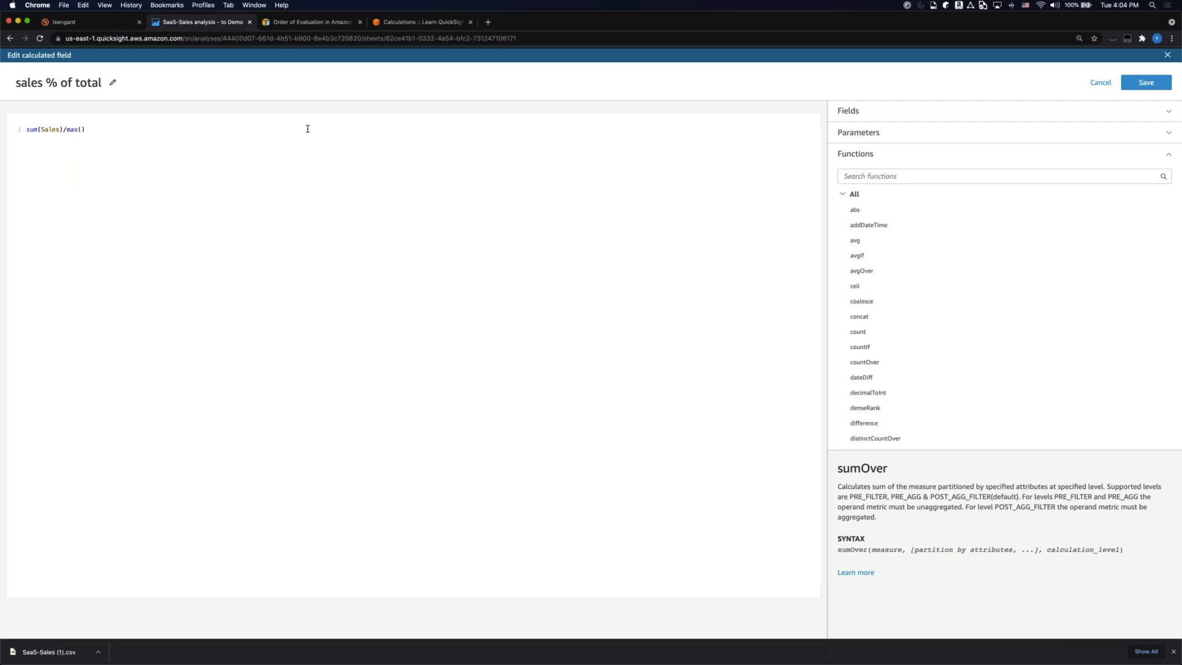
type("over")
key("Down")
key("Down")
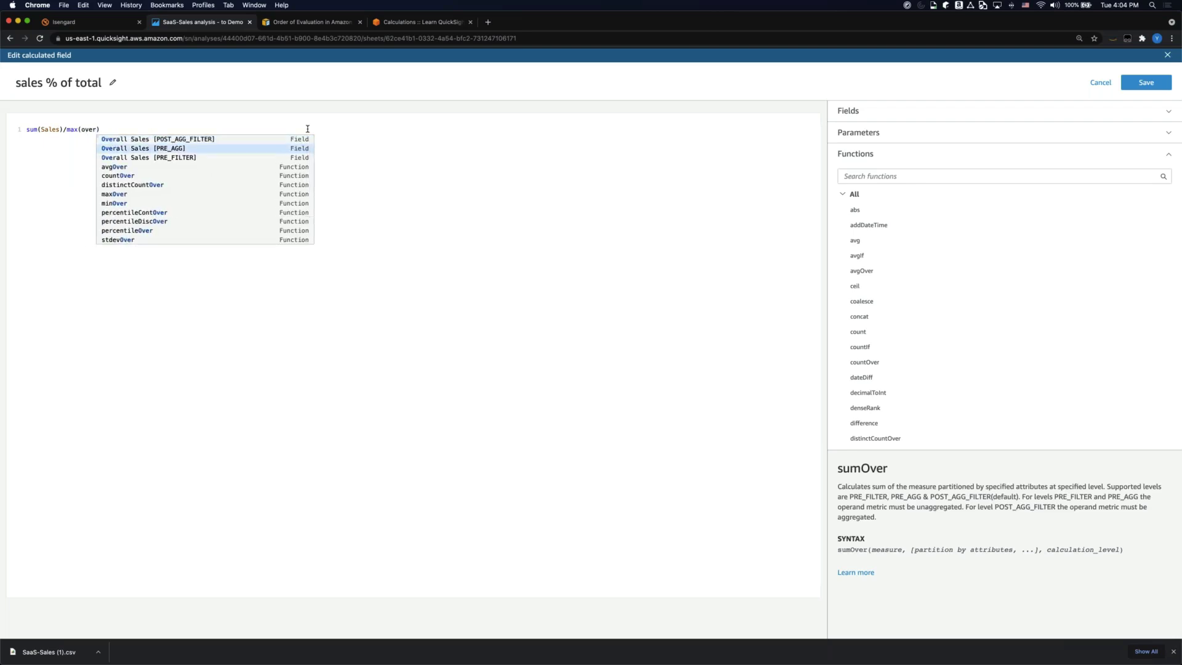
key("Return")
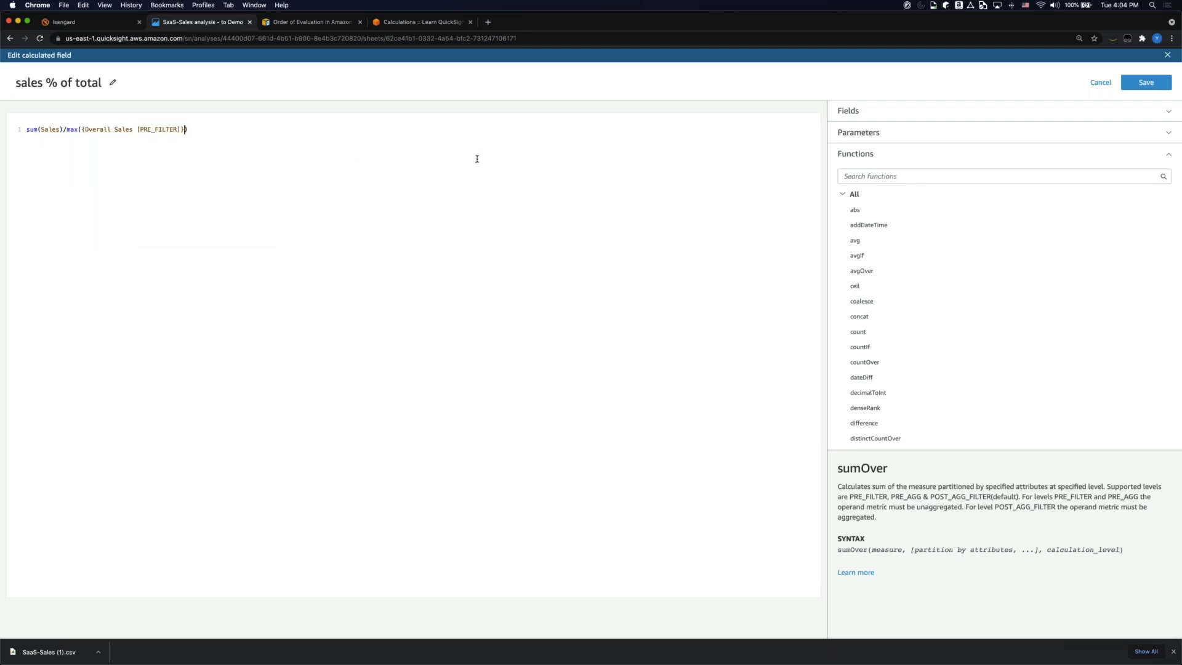
double_click(71, 130)
left_click(1146, 89)
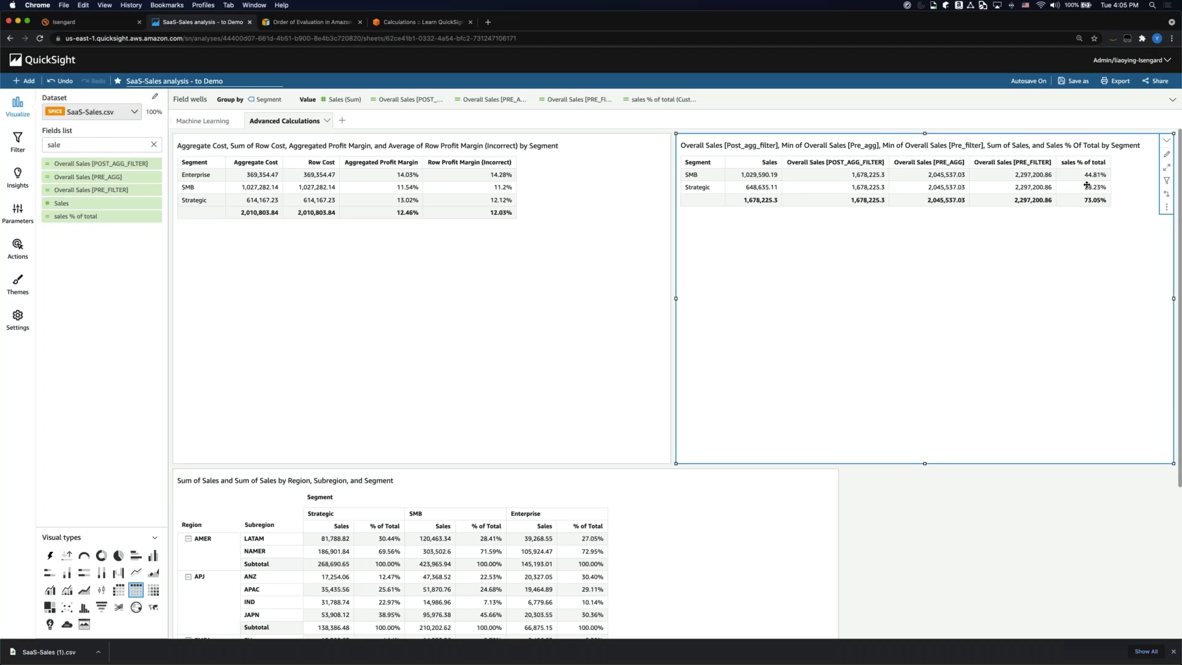
- Hide the totals of the Overall Sales by Segment table
left_click(1167, 207)
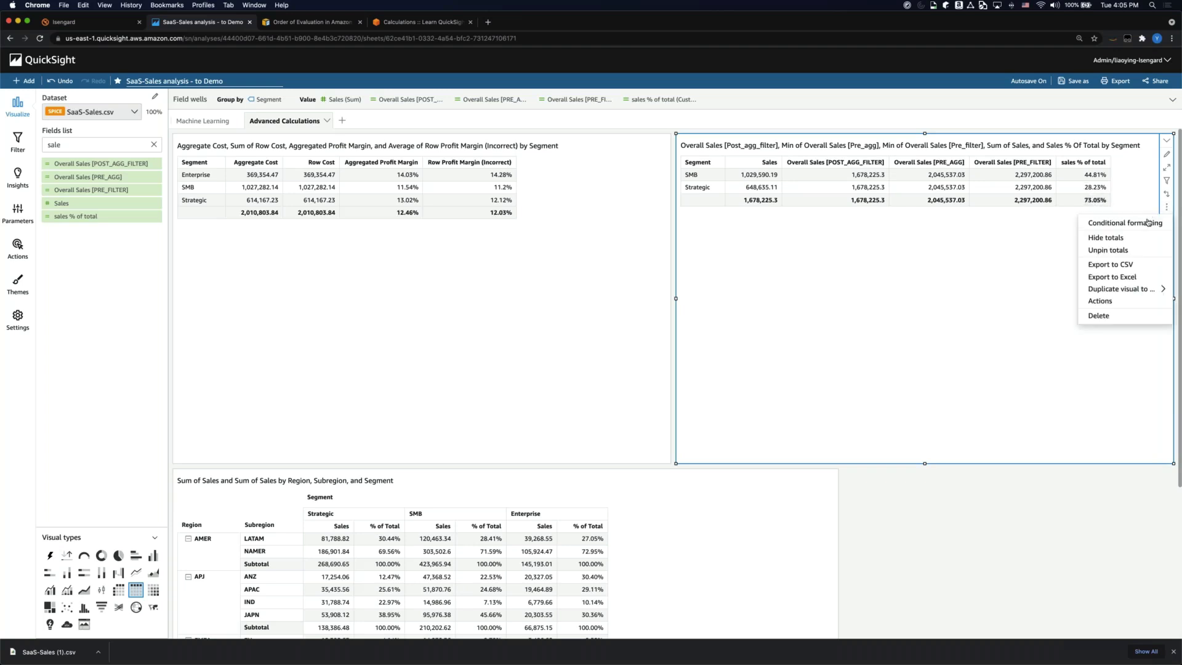
left_click(1115, 239)
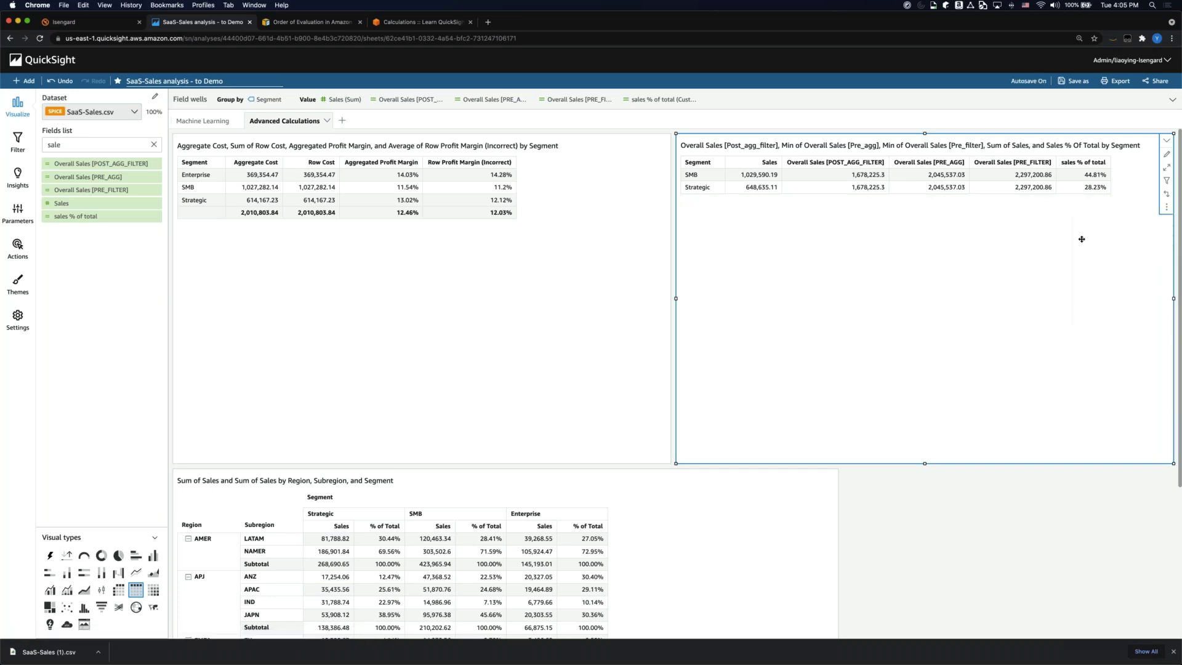
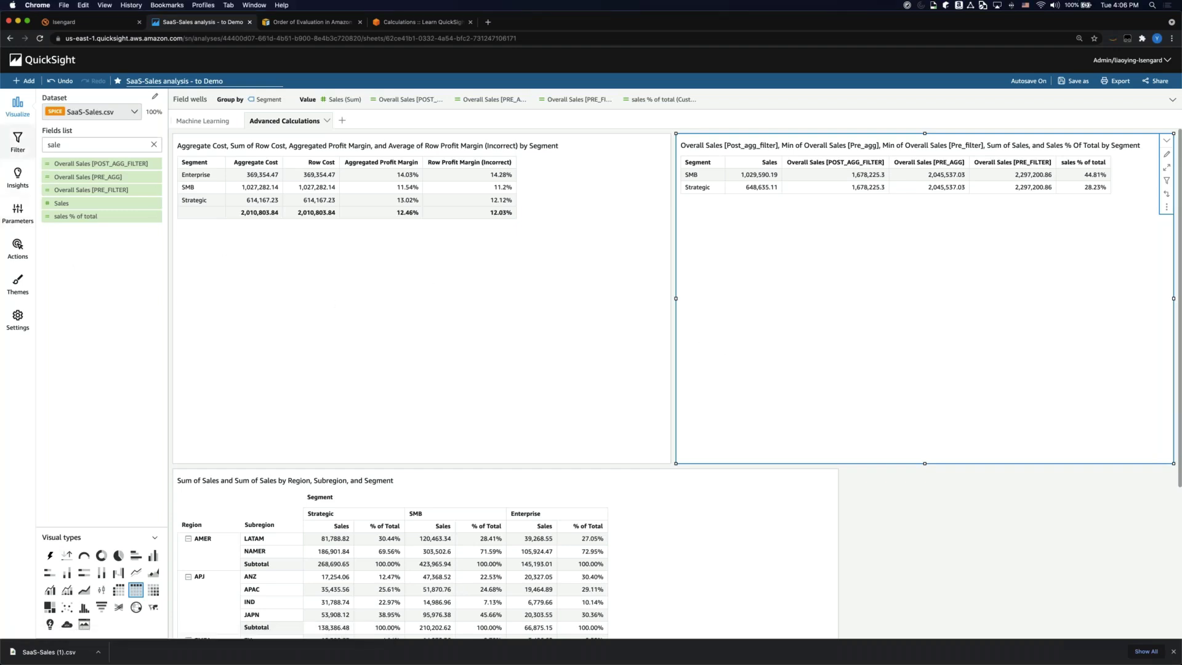
- Review the settings of the Segment filter on the Overall Sales table and return to the filter list
left_click(17, 140)
left_click(155, 173)
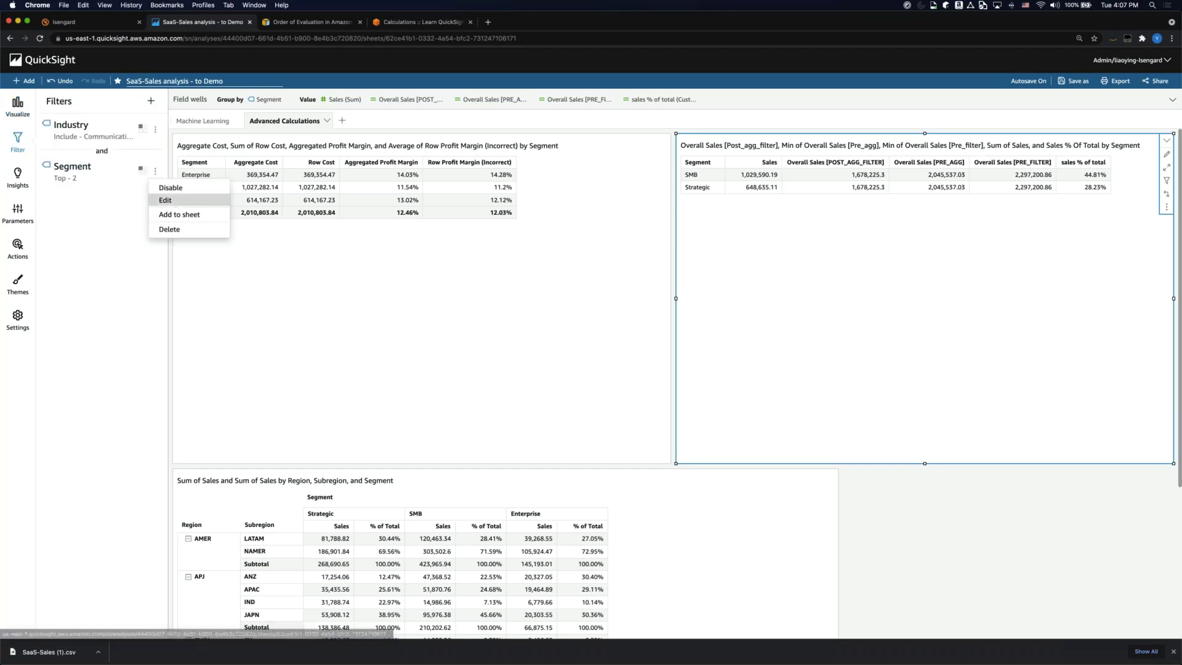
left_click(176, 201)
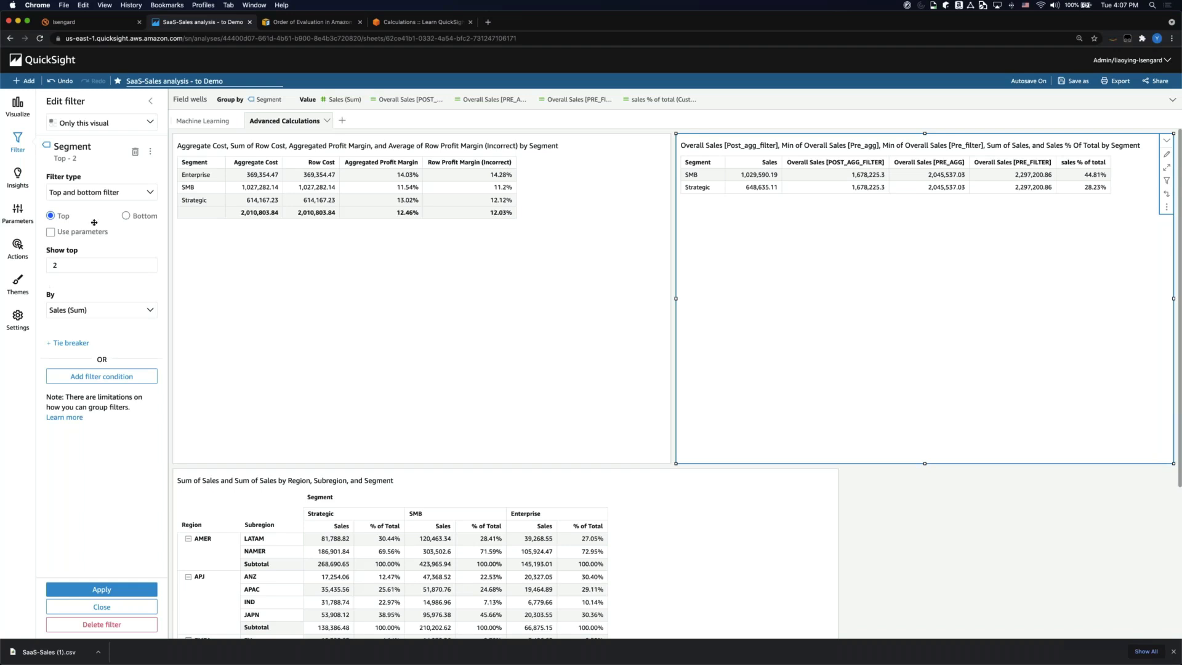
left_click(146, 103)
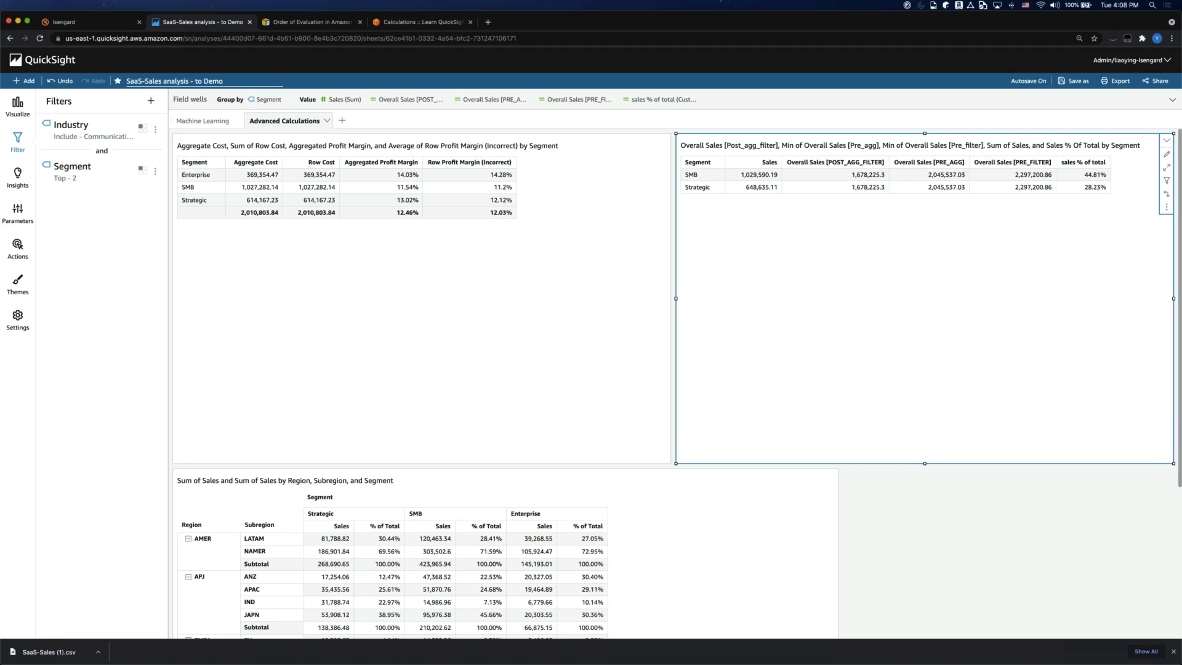
- Select the Region and Subregion pivot table and expand its field wells
scroll(698, 491, "down", 1)
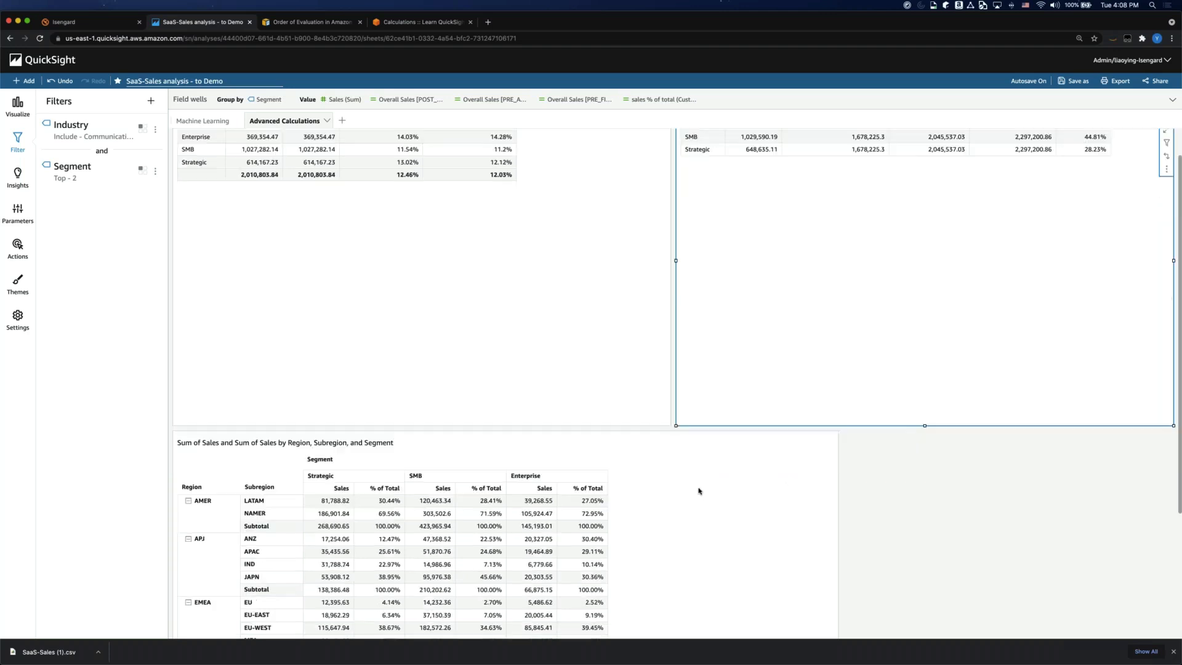
scroll(698, 490, "down", 1)
left_click(670, 422)
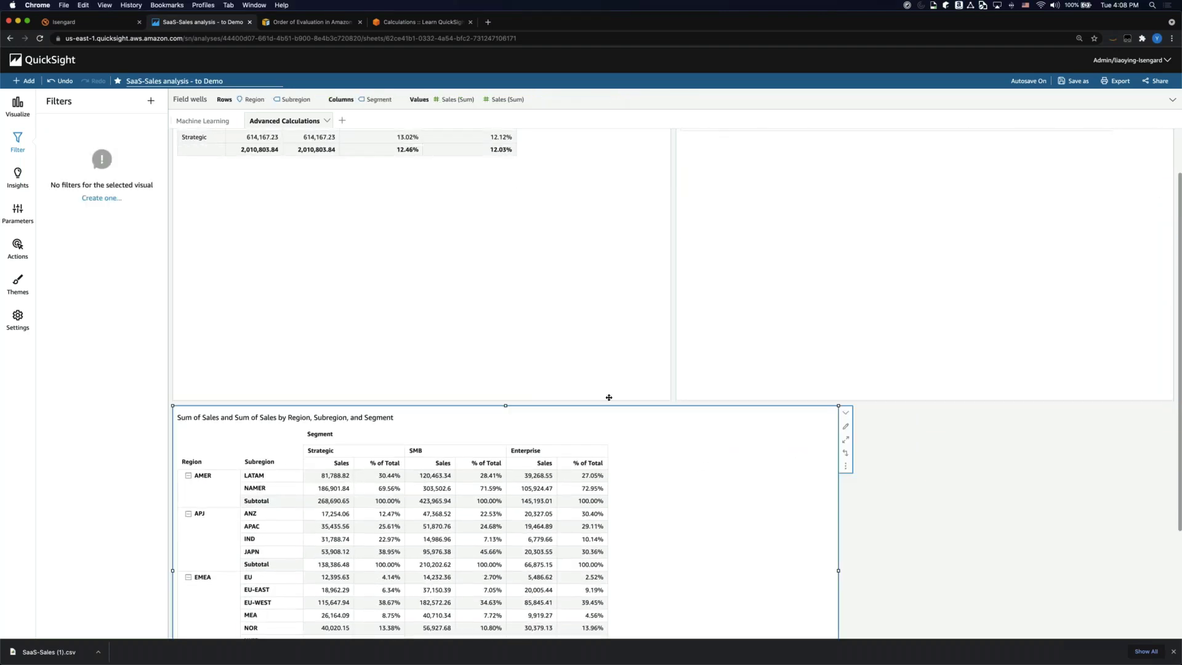
scroll(323, 184, "down", 1)
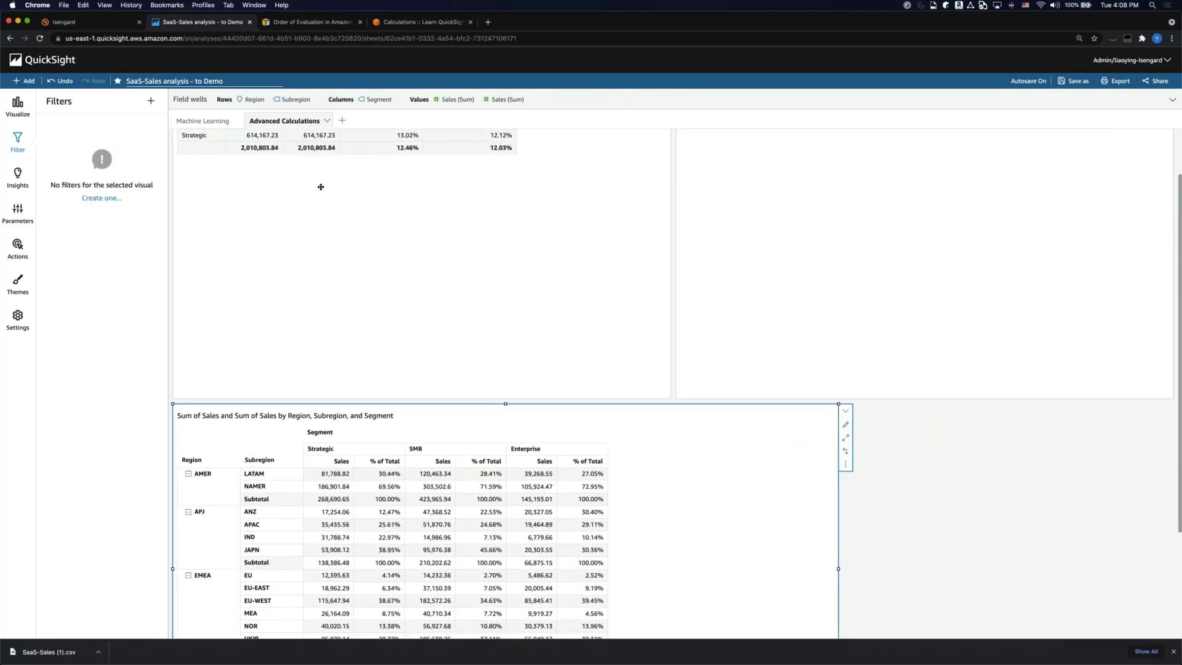
left_click(187, 100)
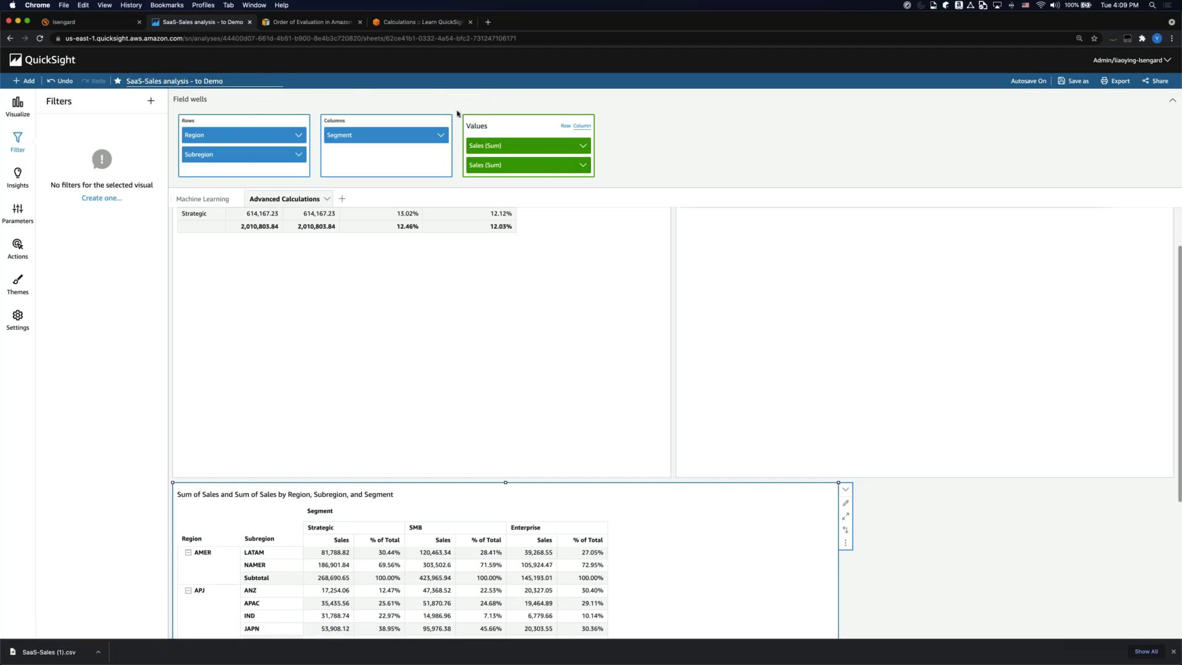
- Review the table calculation types and calculation directions available for the second Sales value in the Region and Subregion pivot
left_click(581, 165)
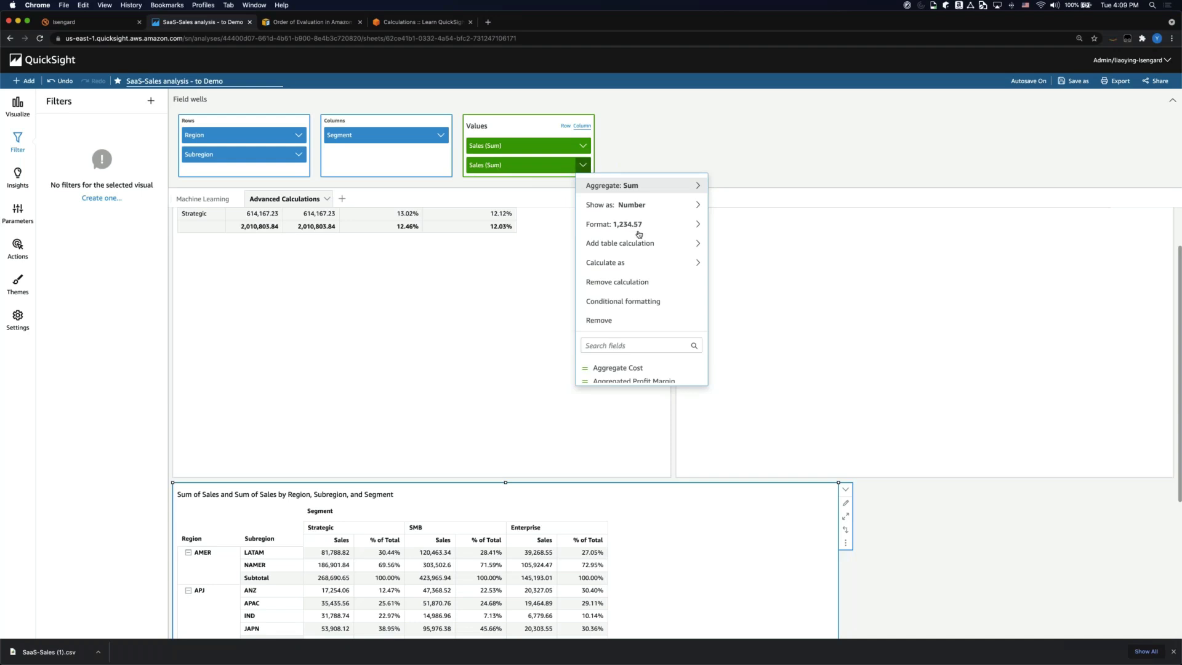
mouse_move(640, 243)
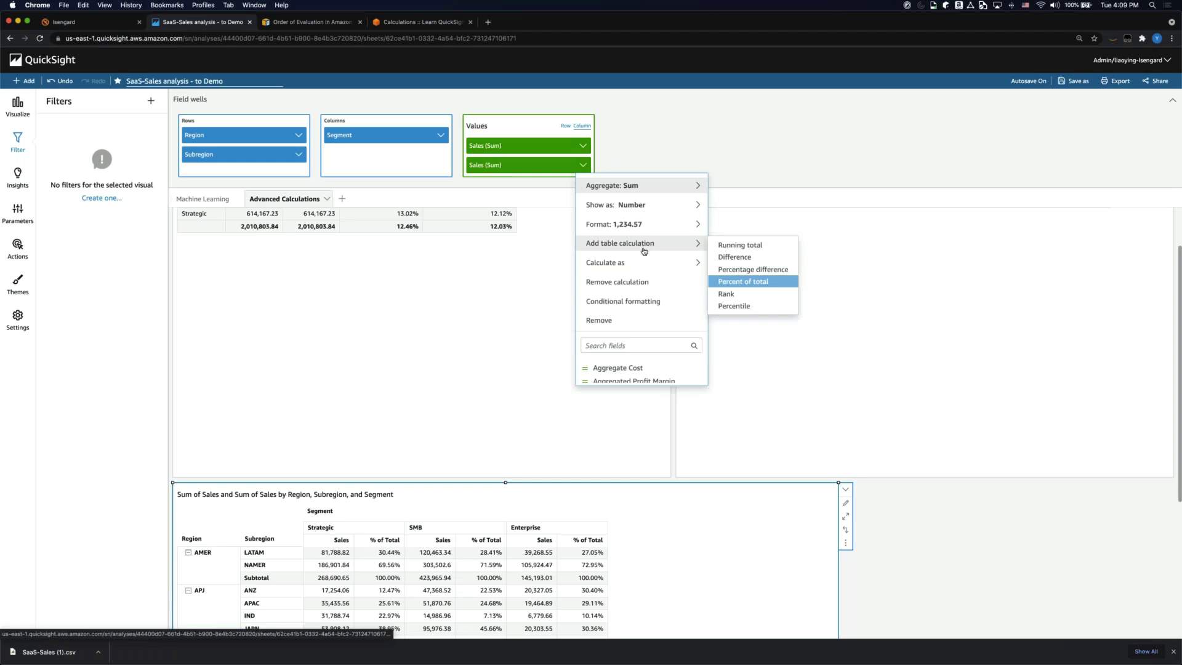
mouse_move(635, 266)
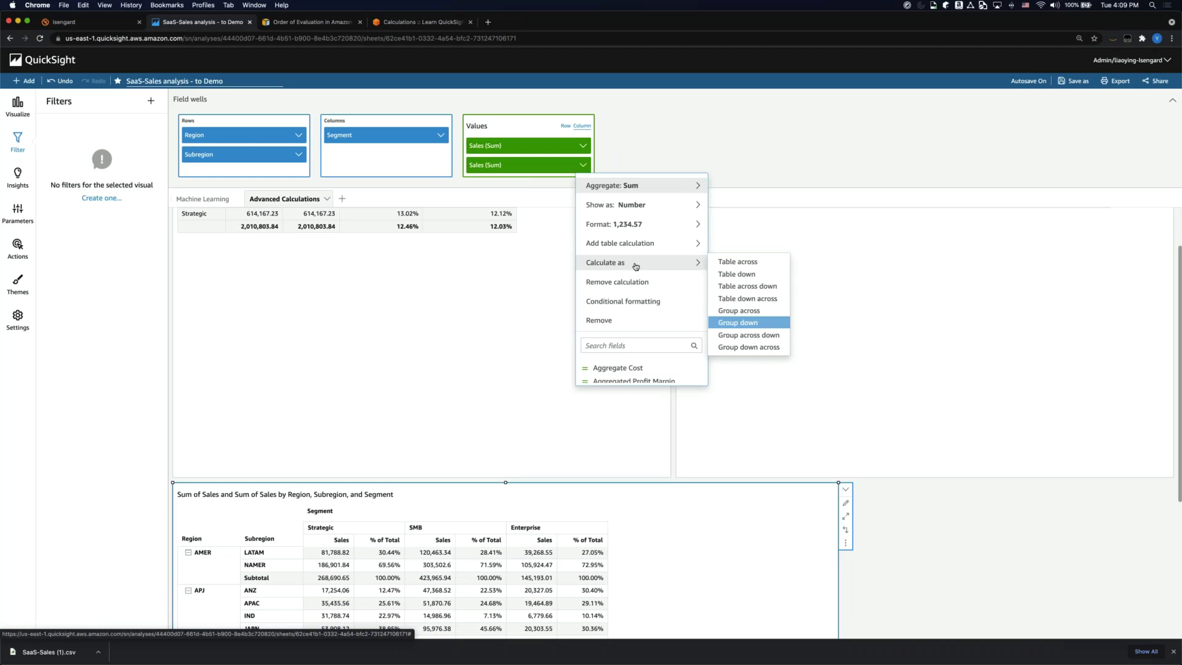
left_click(942, 491)
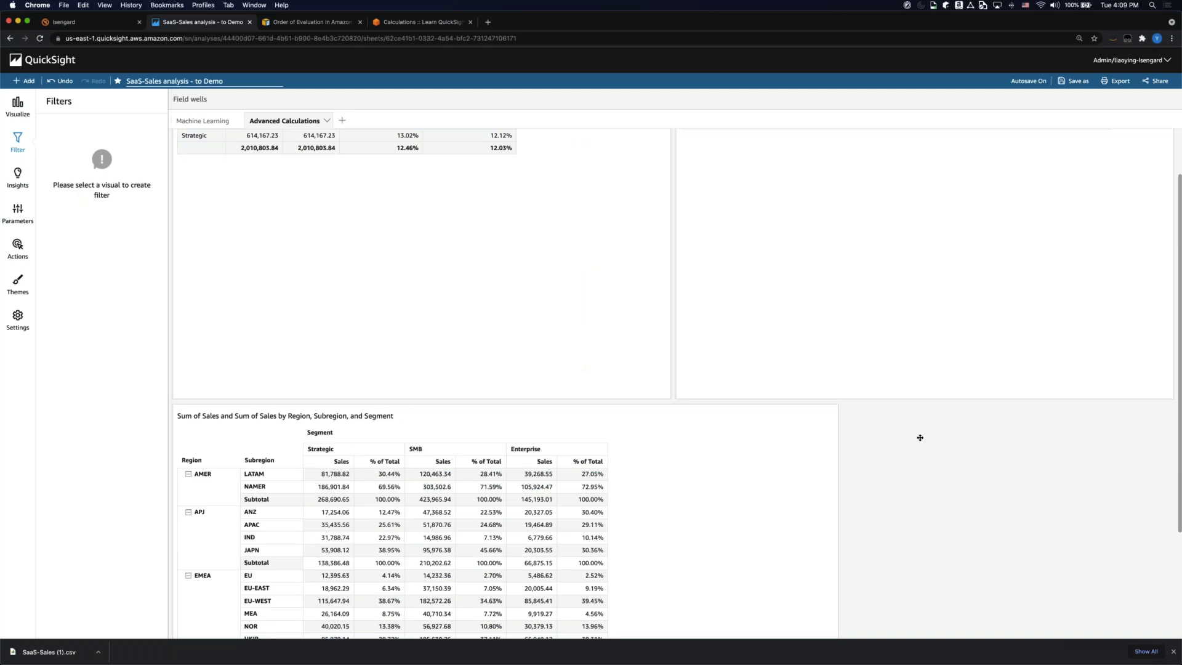
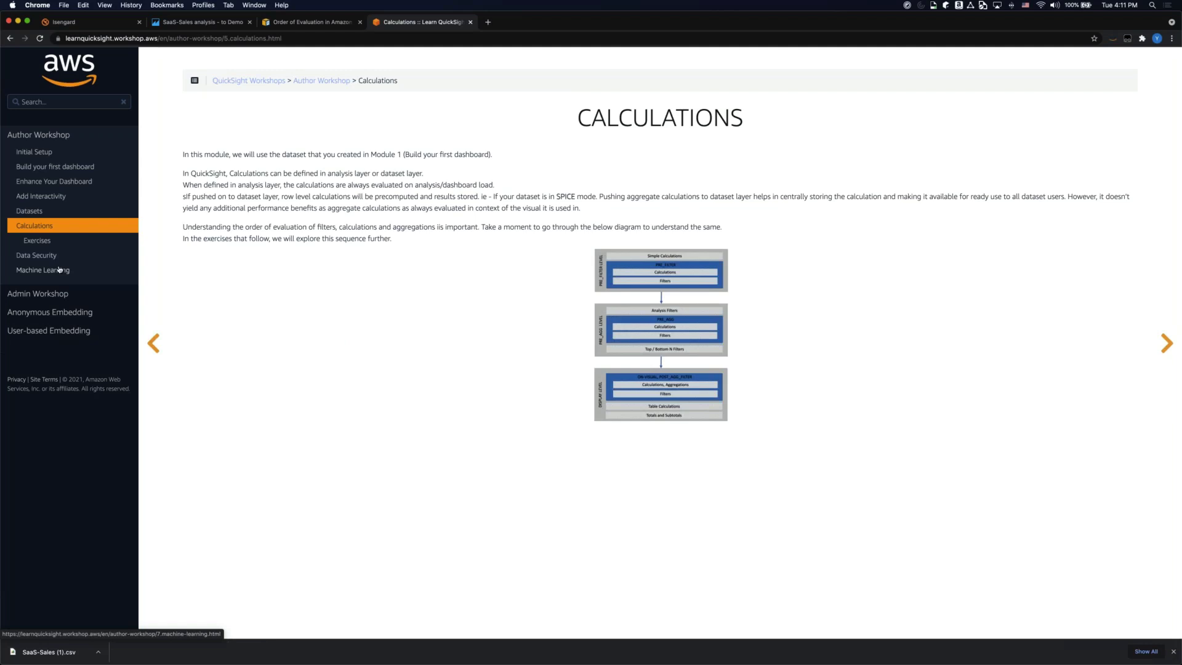
- Open the Machine Learning module of the Author Workshop on the workshop site and copy its web address
left_click(104, 270)
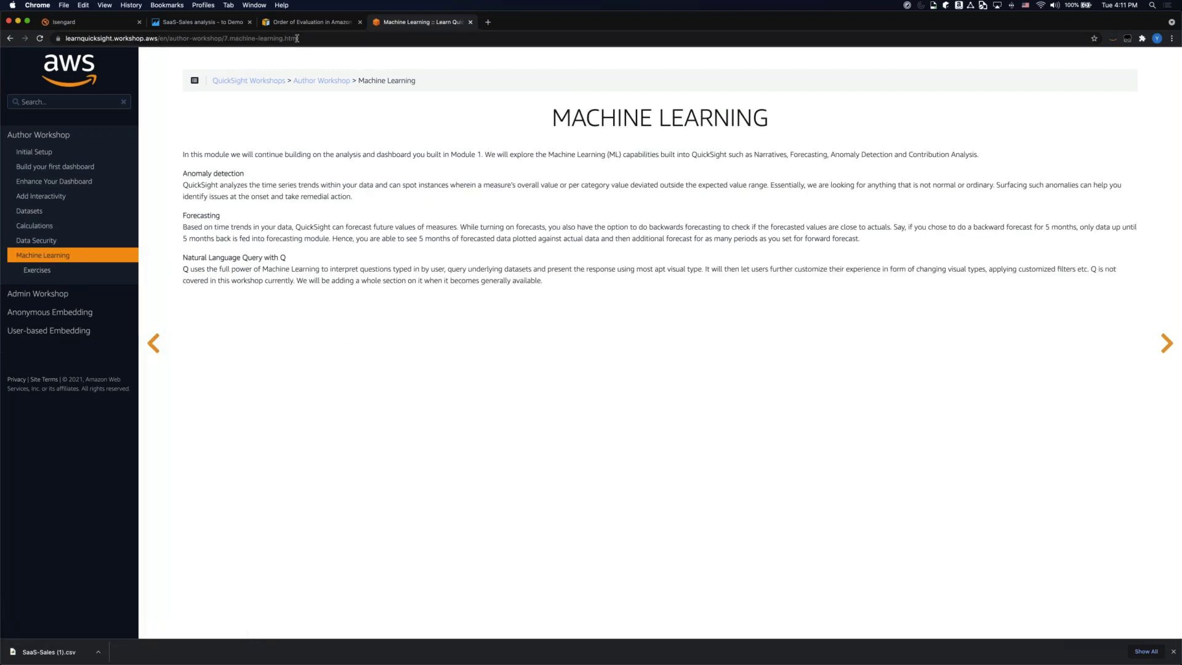
left_click(270, 39)
right_click(270, 40)
left_click(295, 86)
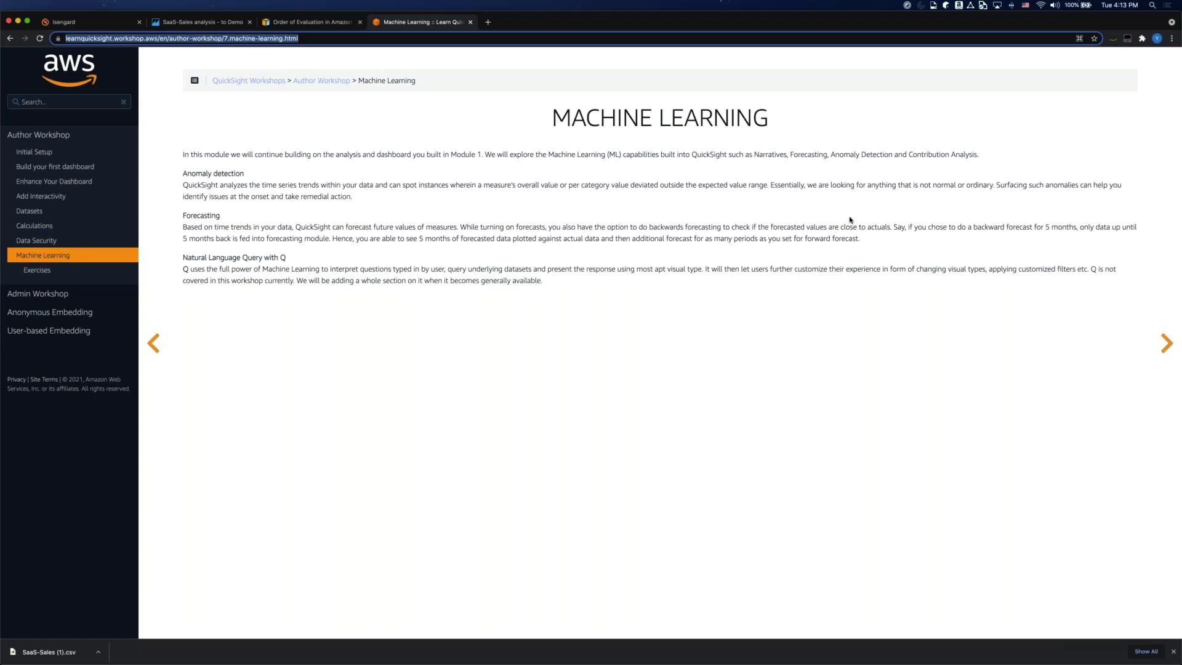
- Go to the Machine Learning module's Exercises page and enlarge the Exercise 1 demo on duplicating the analysis
left_click(1166, 343)
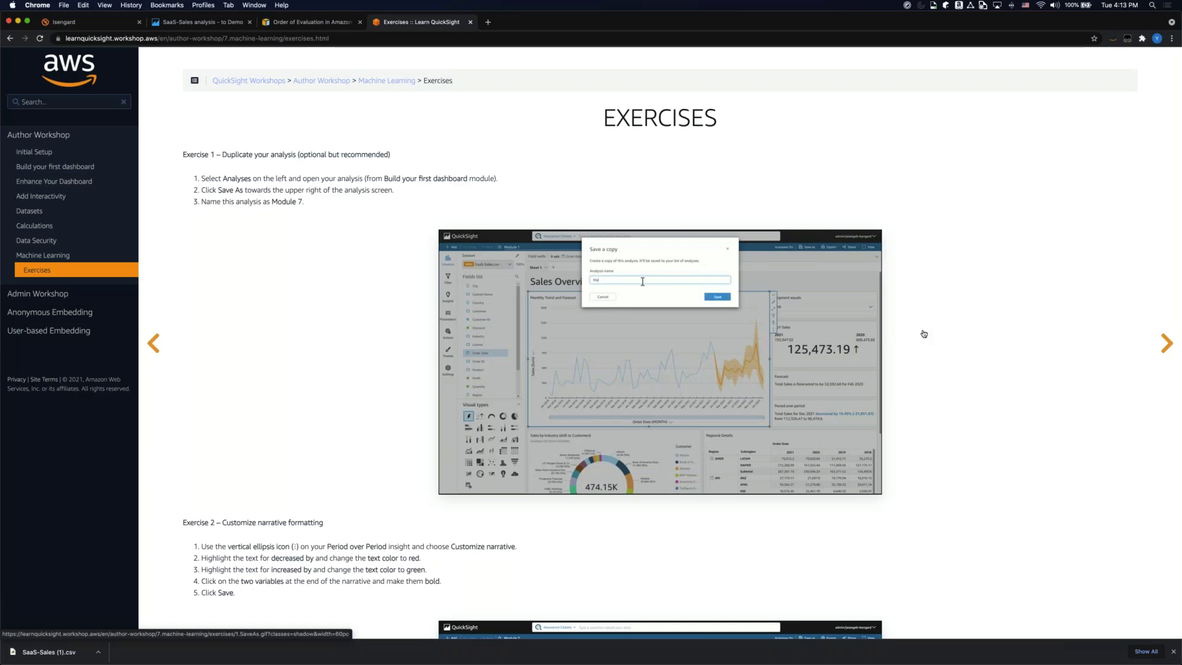
left_click(662, 252)
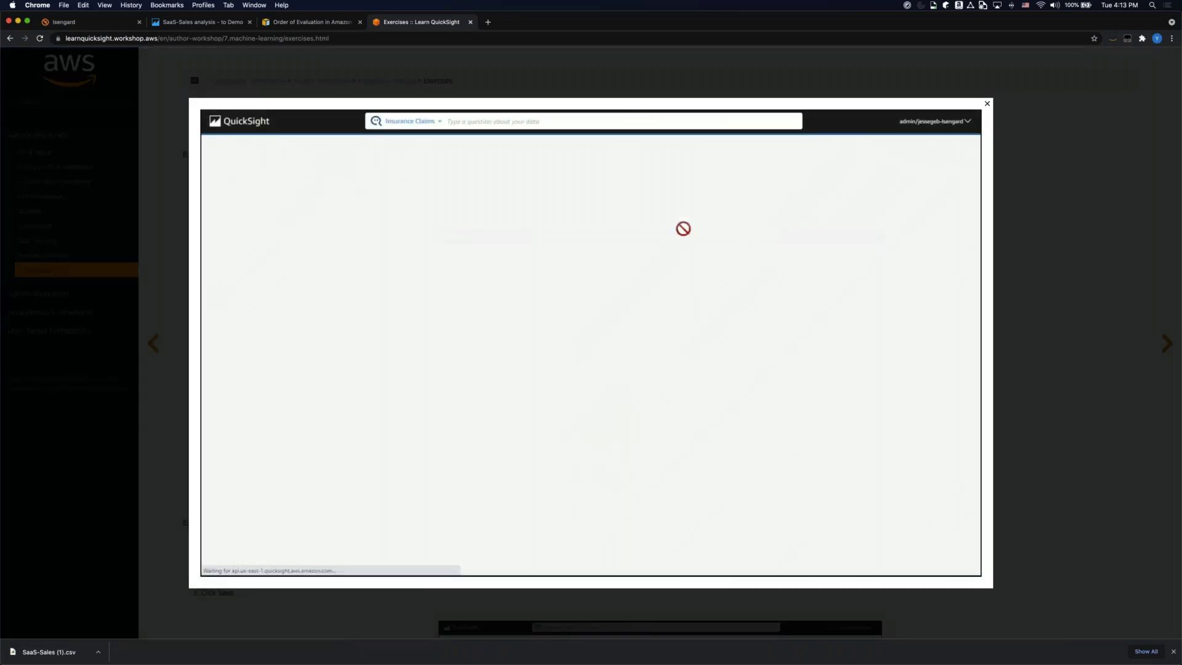
- Switch from the workshop exercises page to the SaaS-Sales analysis and open its Machine Learning sheet
left_click(356, 218)
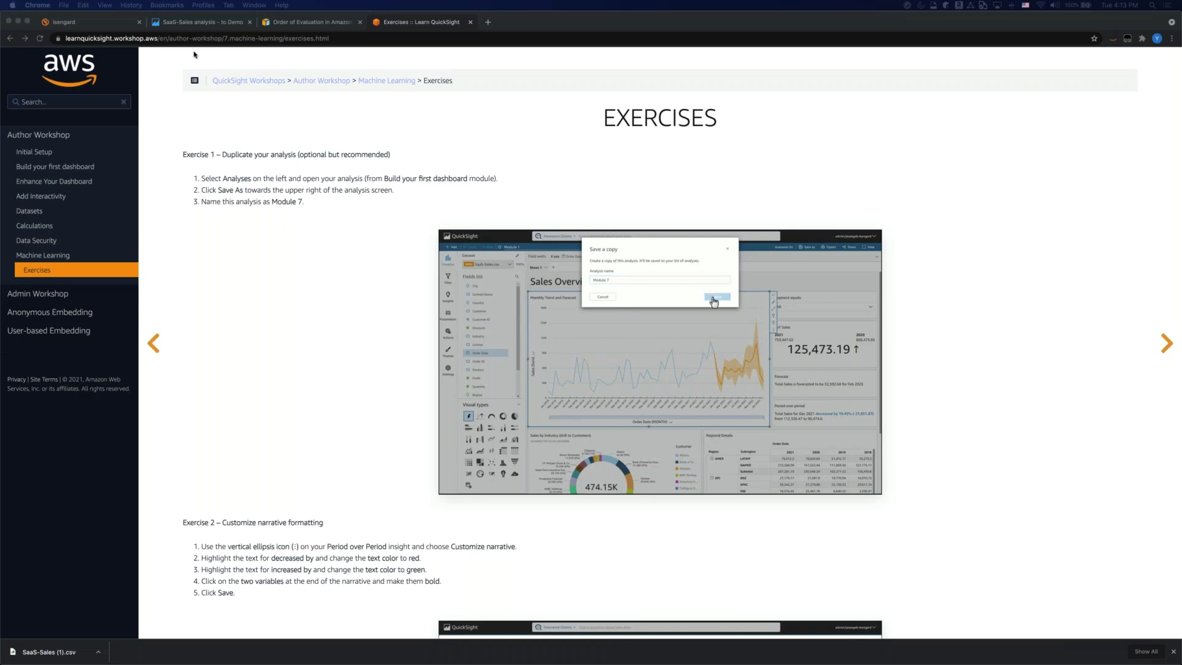
left_click(179, 21)
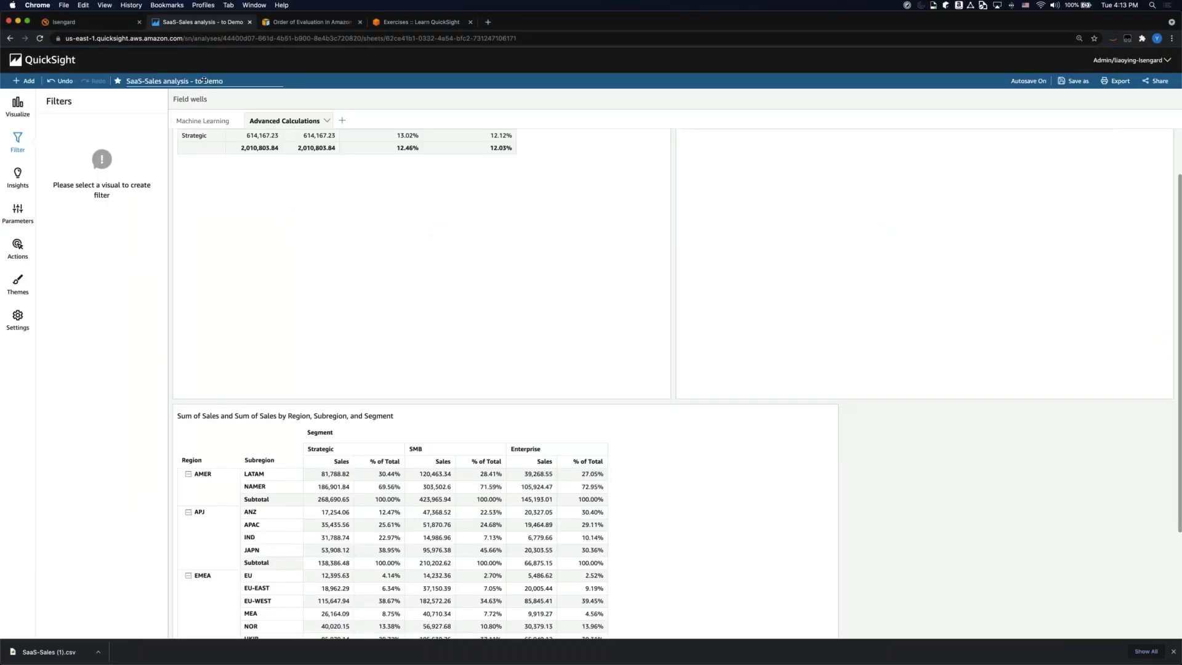
left_click(202, 121)
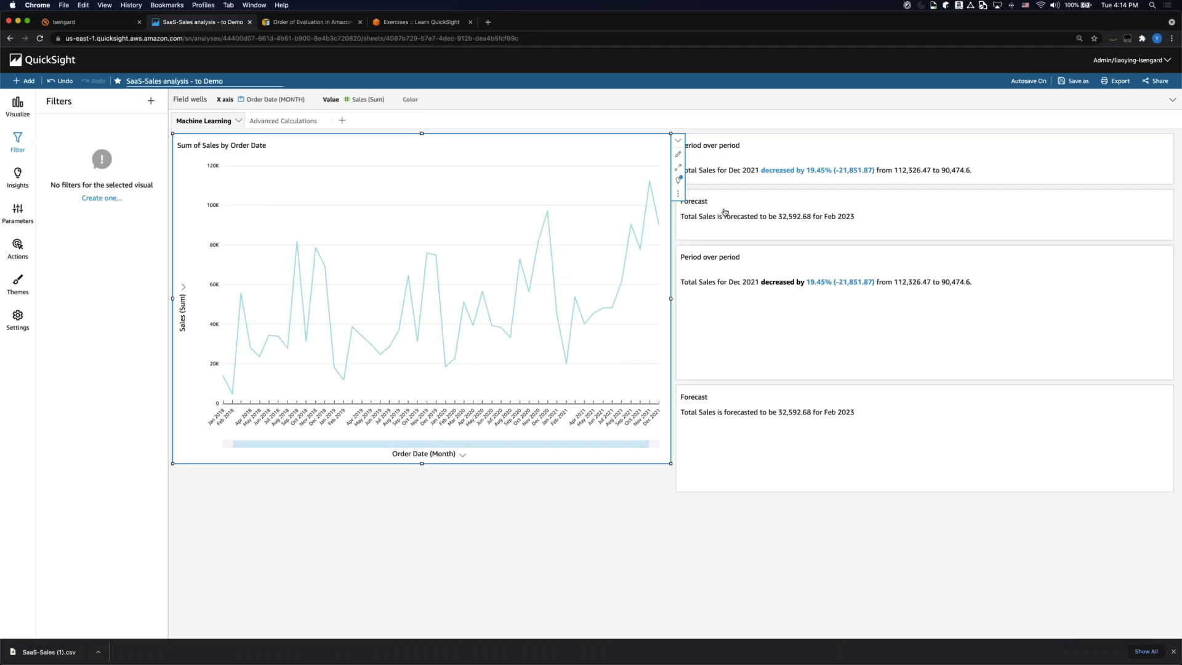
- Delete the lower duplicates of the Period over period and Forecast insights from the Machine Learning sheet
left_click(839, 312)
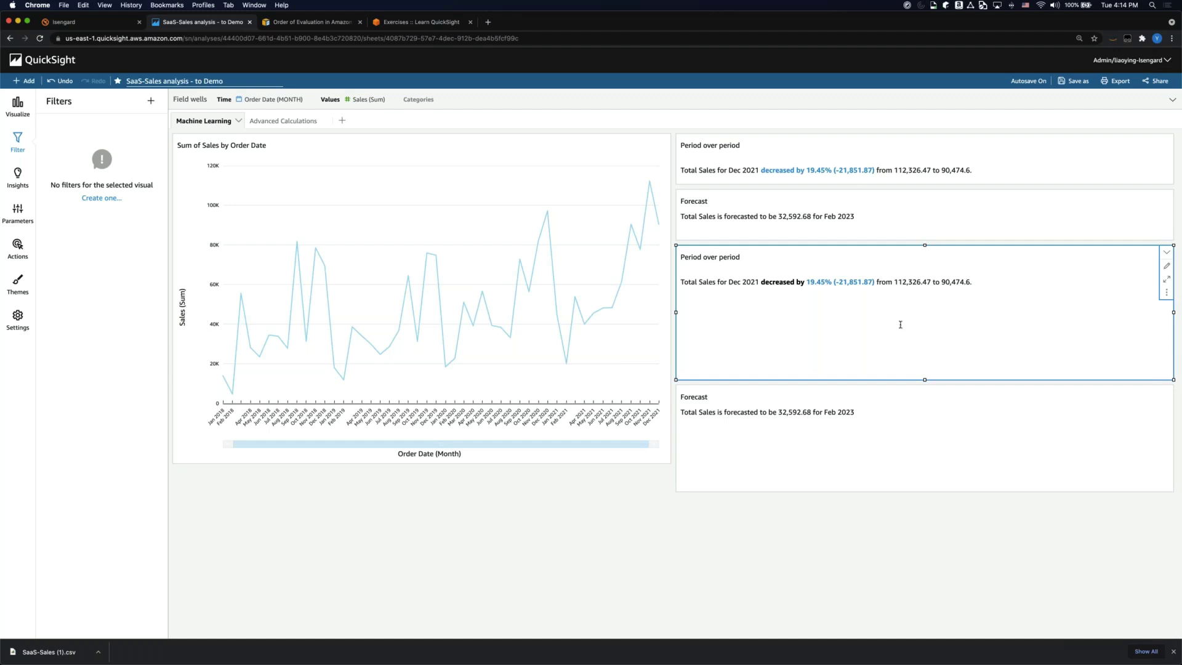
left_click(1167, 292)
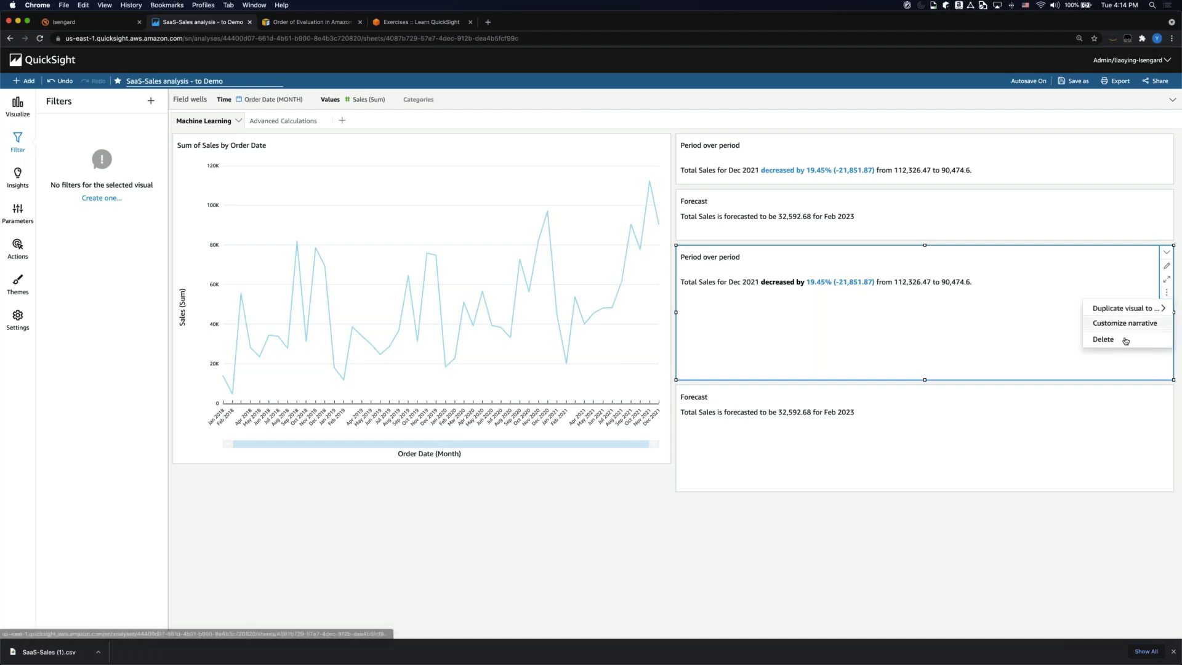
left_click(1125, 340)
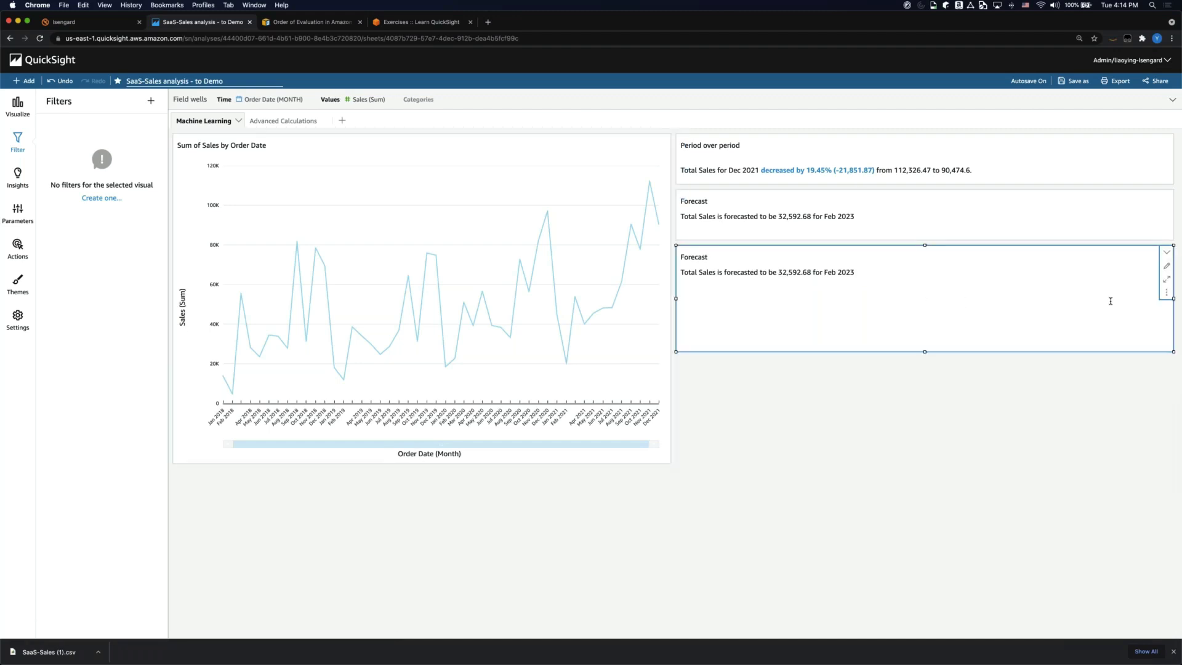
left_click(1165, 292)
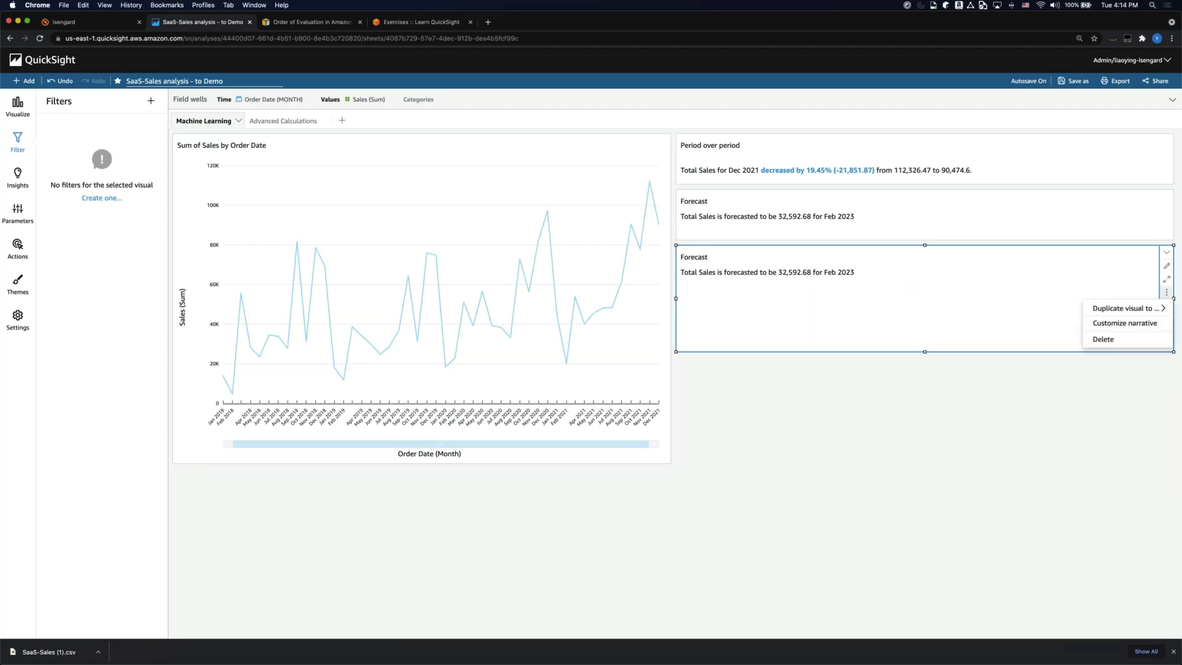
left_click(1126, 339)
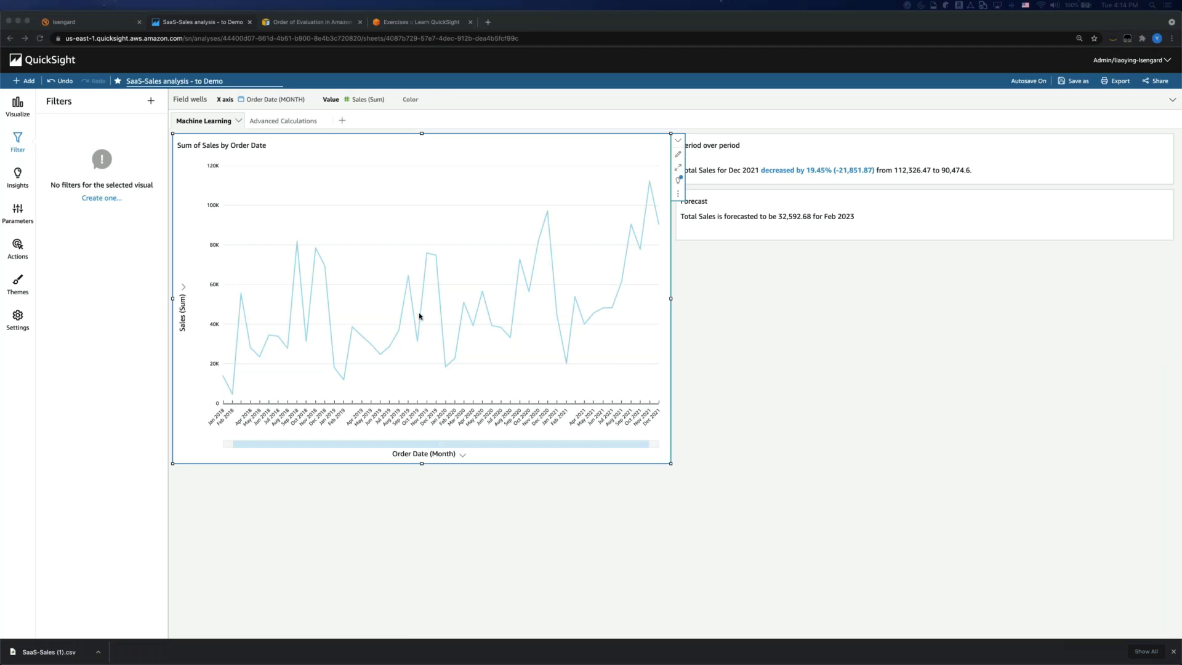
- Add a forecast to the Sum of Sales by Order Date line chart
left_click(768, 320)
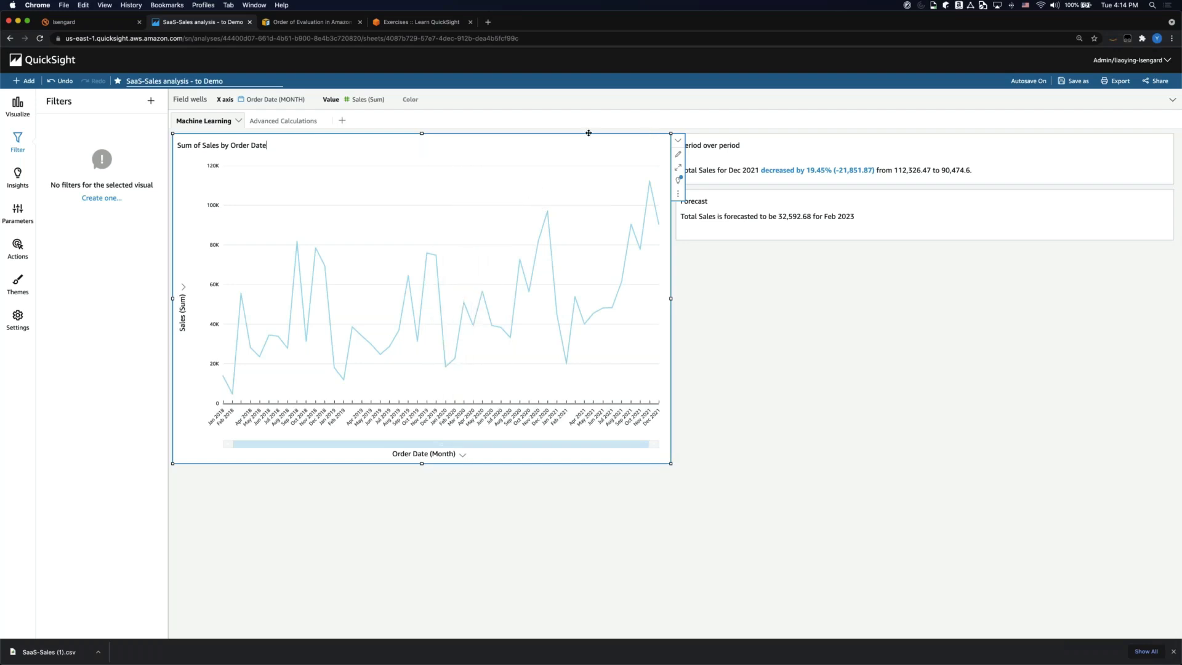
left_click(677, 195)
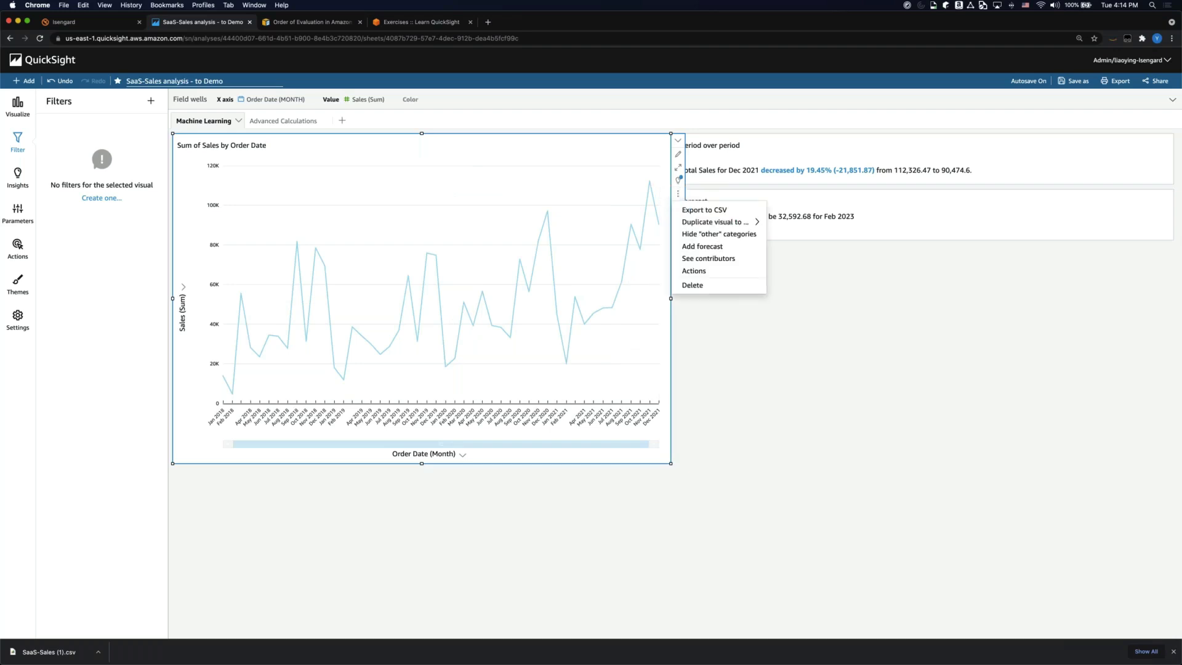
left_click(711, 248)
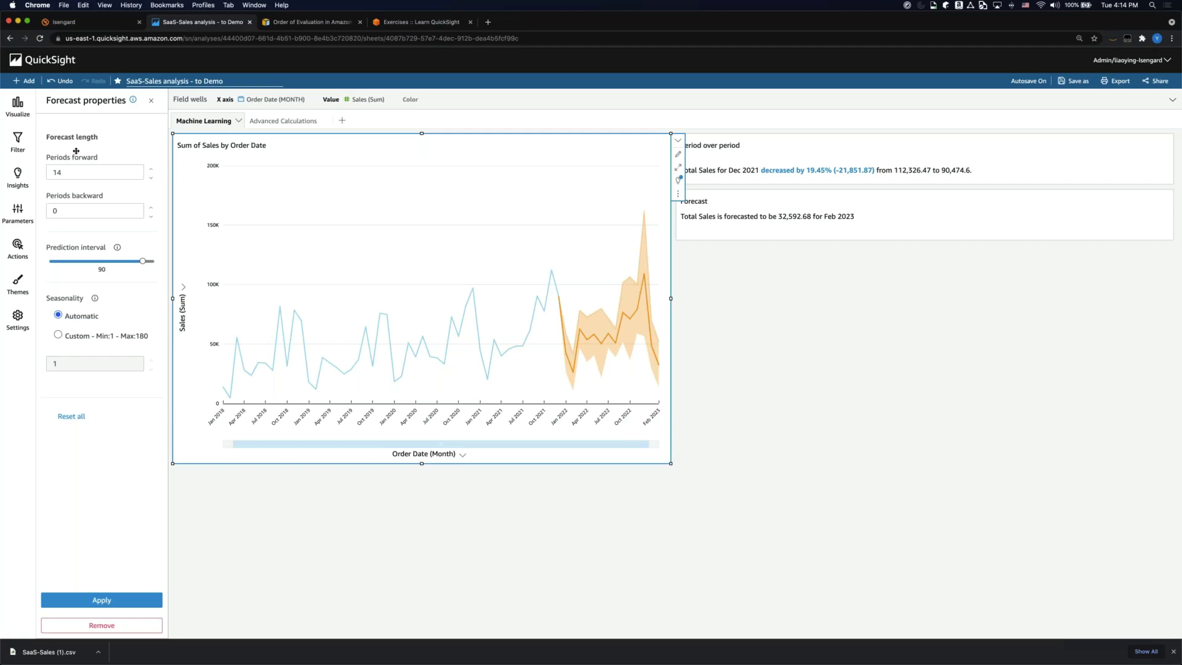
- Set the forecast's seasonality to a custom value of 12, apply it and close the forecast properties
left_click(81, 213)
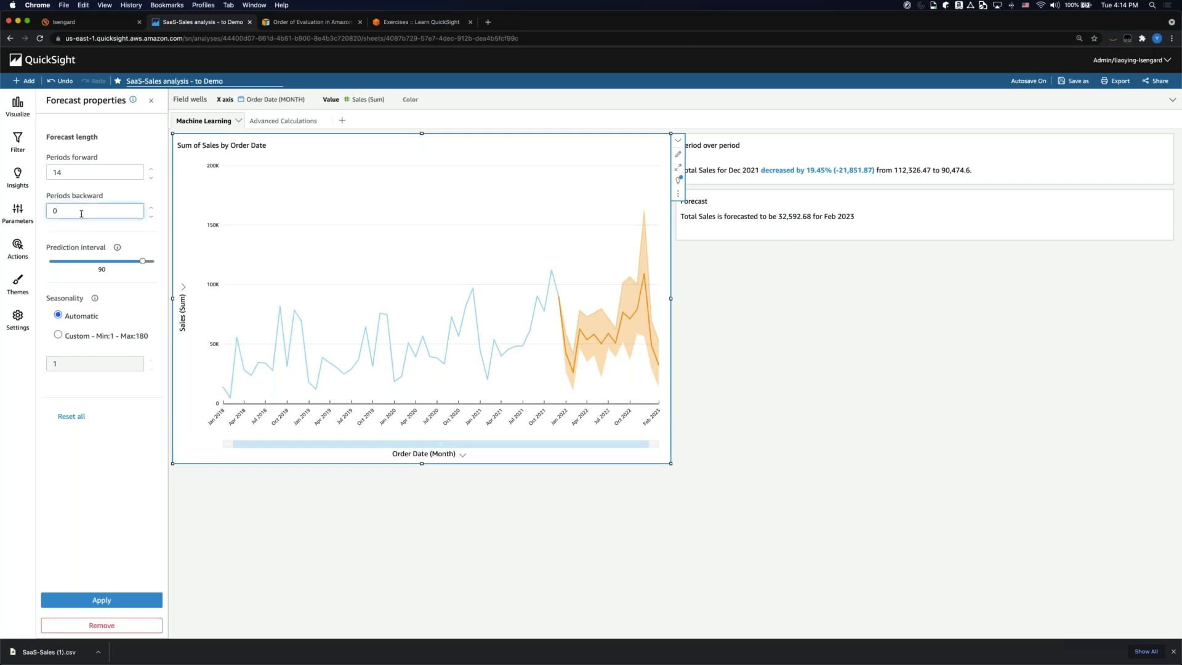
double_click(81, 213)
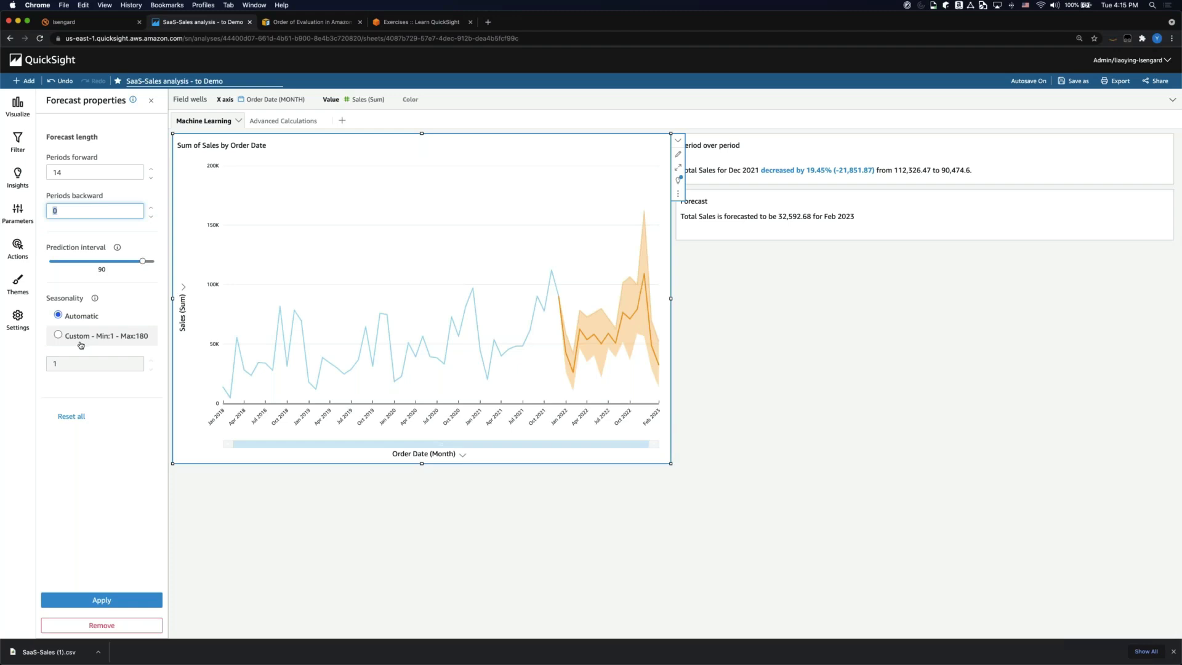
left_click(73, 364)
left_click(60, 336)
left_click(70, 359)
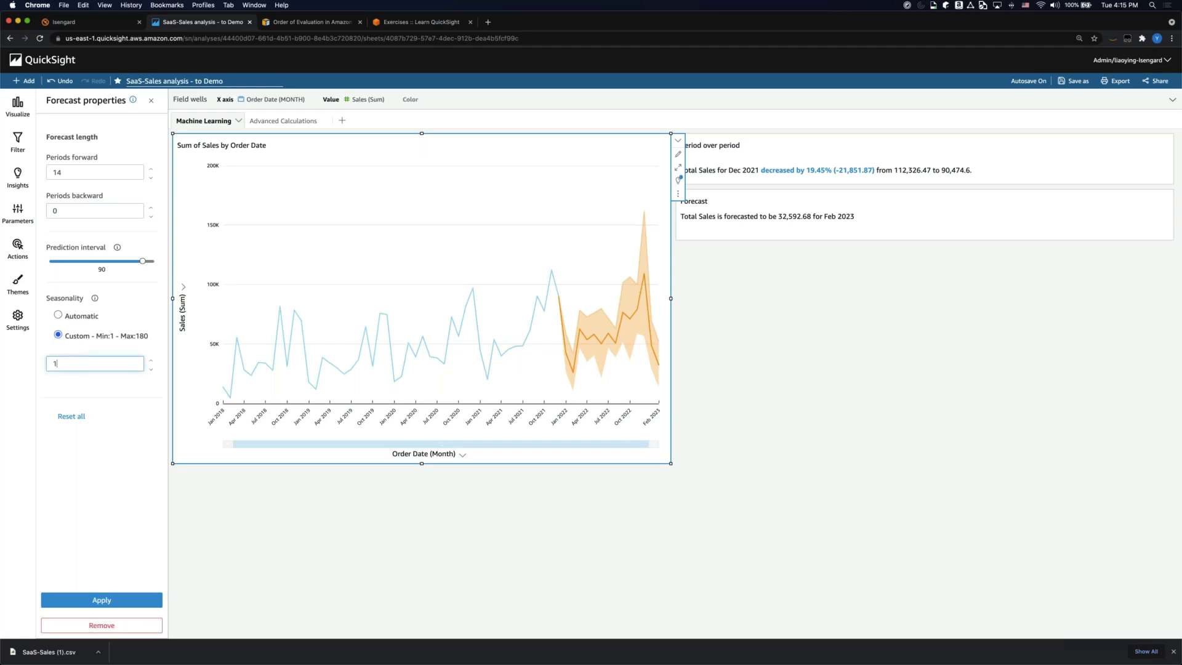
type("1")
left_click(106, 602)
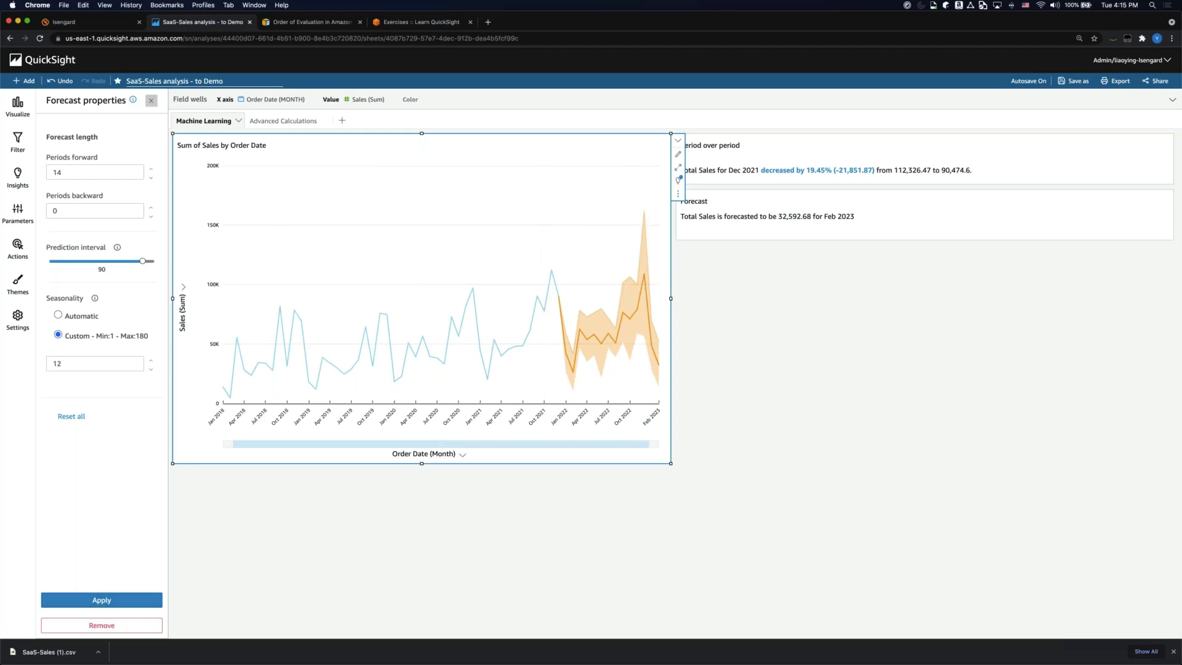
left_click(151, 100)
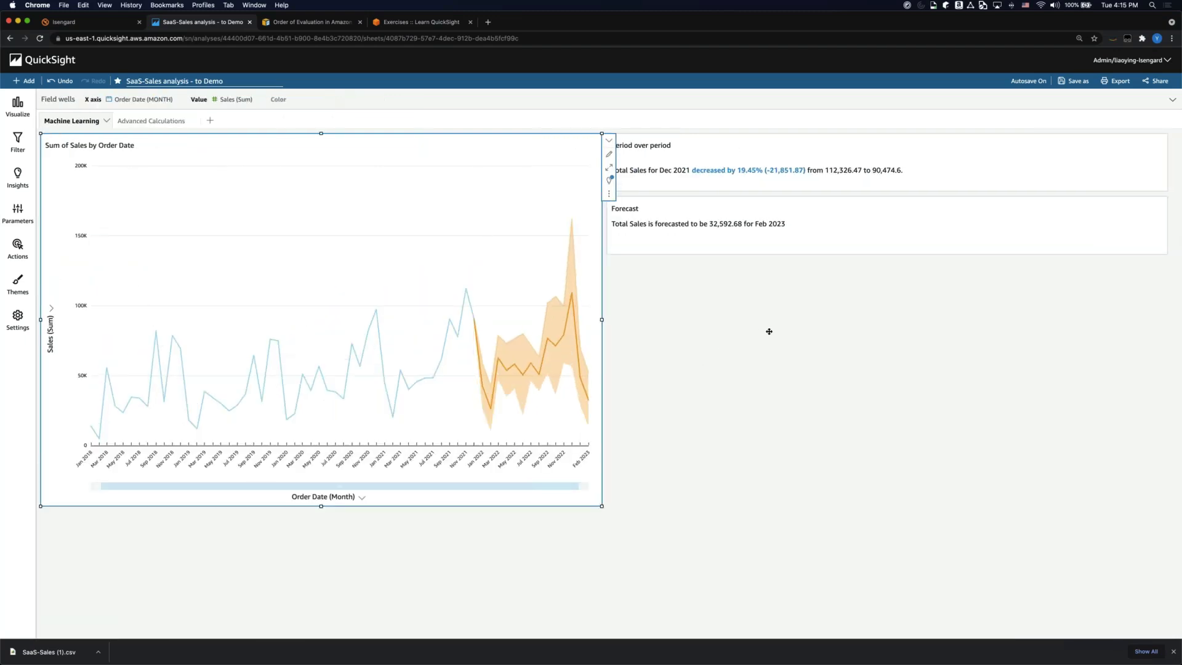
- Examine the Period over period and Forecast insights and the suggested insights for the Sum of Sales by Order Date chart
left_click(852, 242)
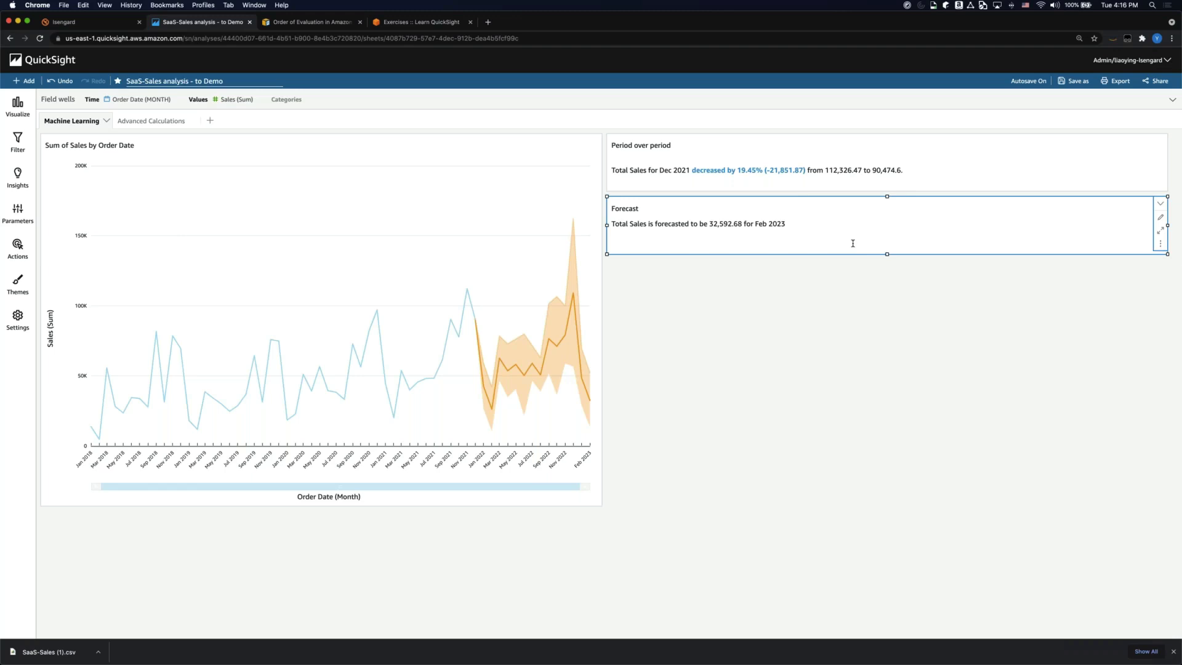
left_click(946, 161)
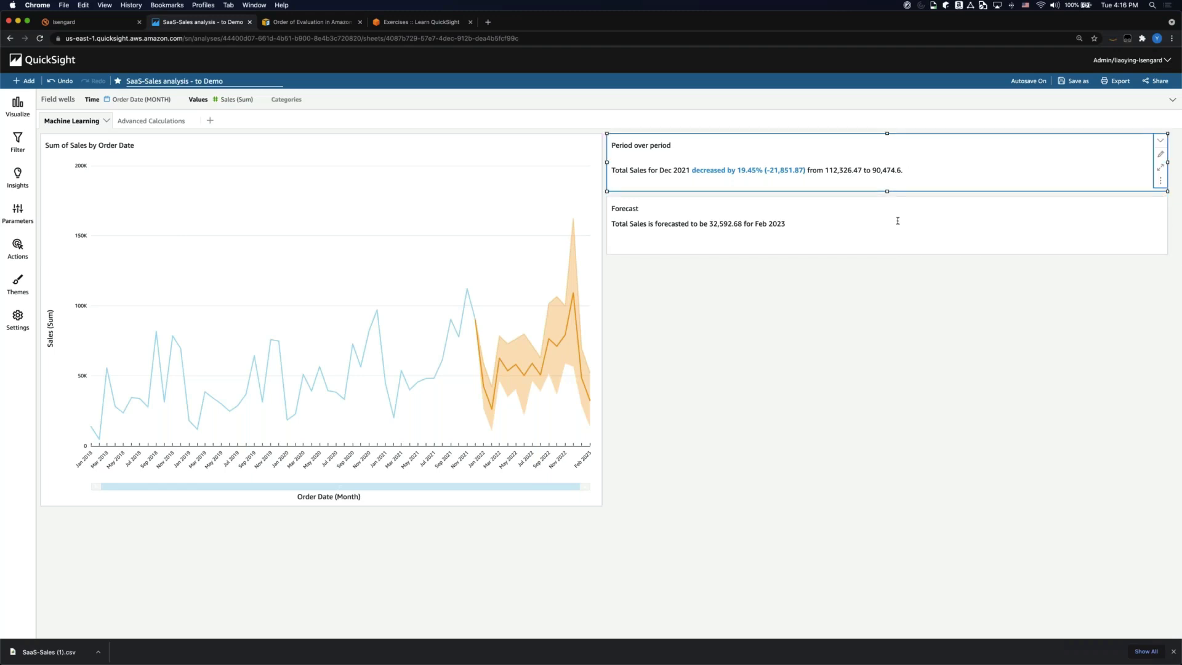
left_click(780, 225)
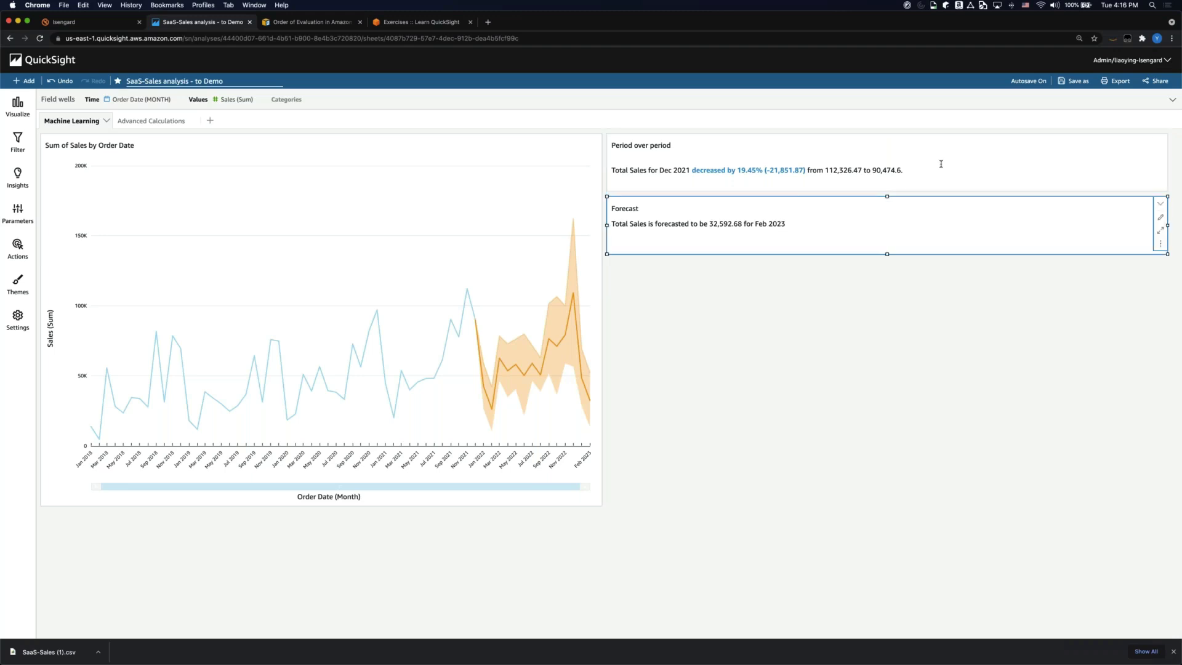
left_click(940, 164)
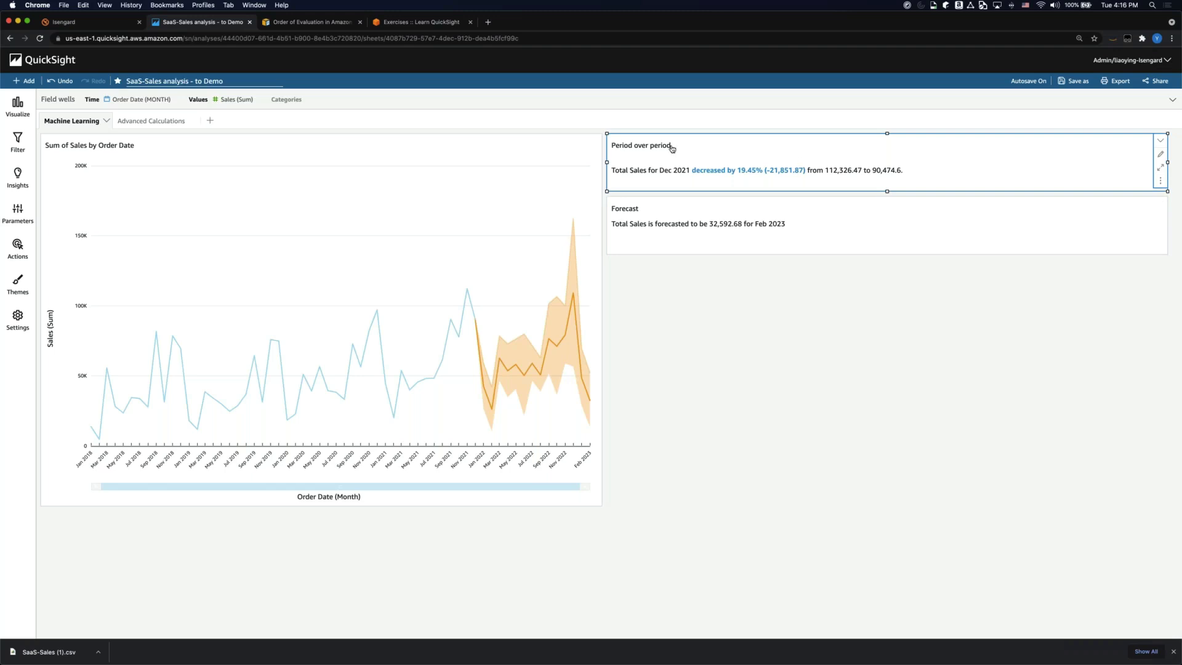
left_click(441, 149)
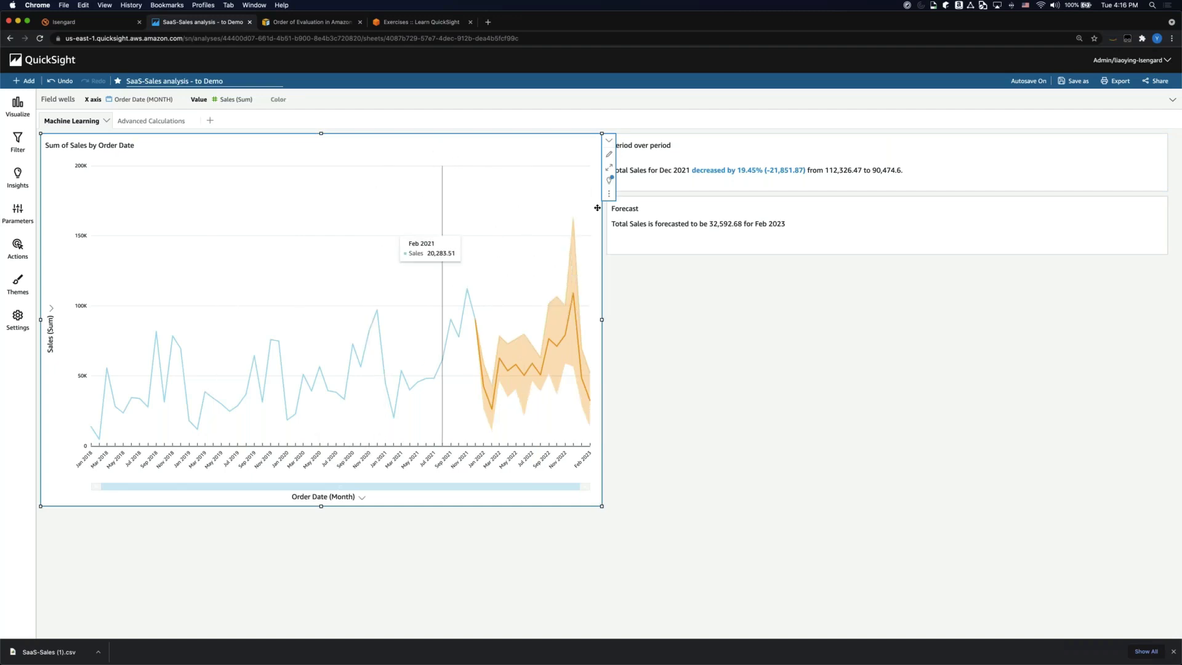
left_click(17, 175)
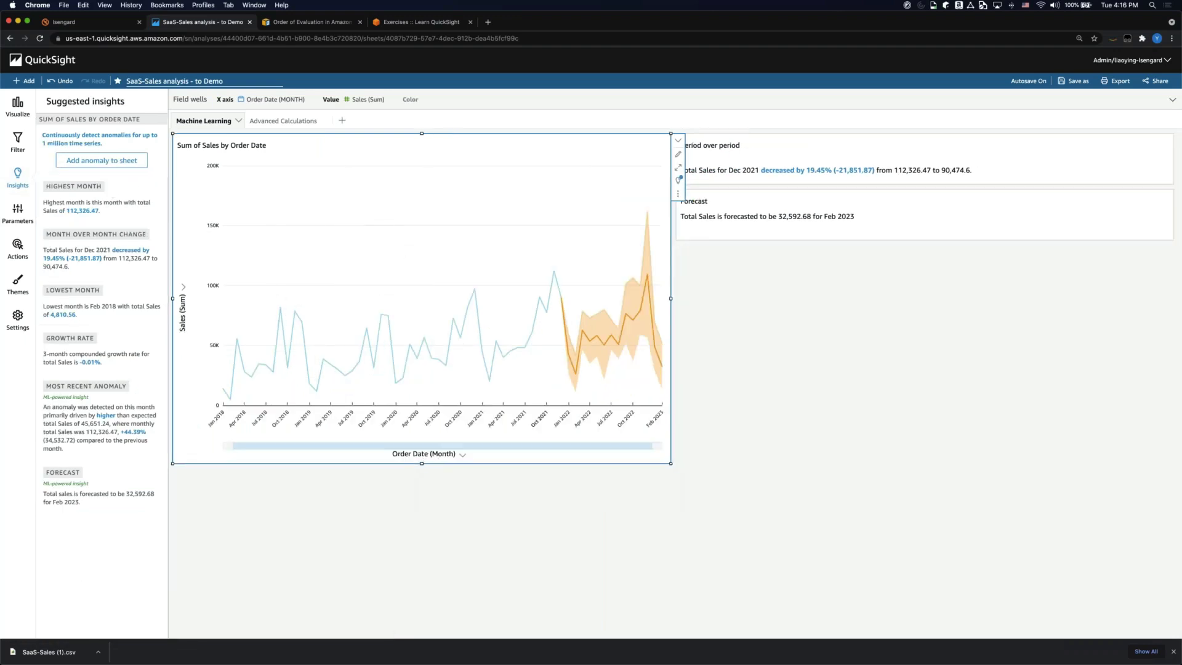
left_click(19, 109)
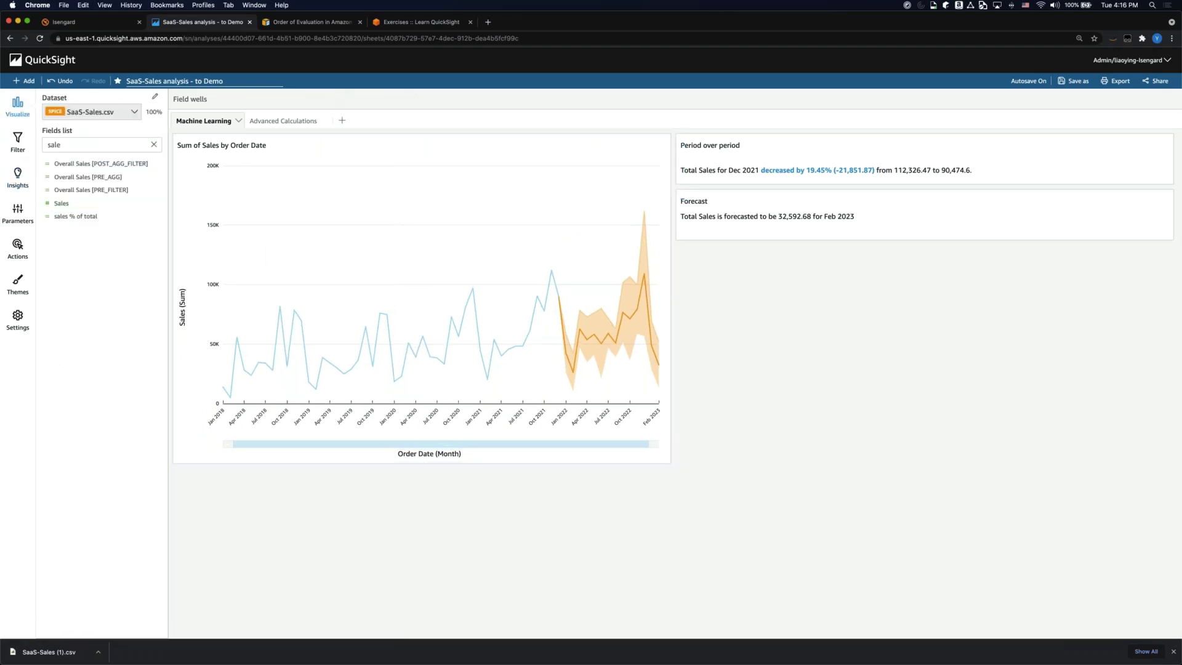
- Open the narrative of the Period over period insight for customization
left_click(923, 157)
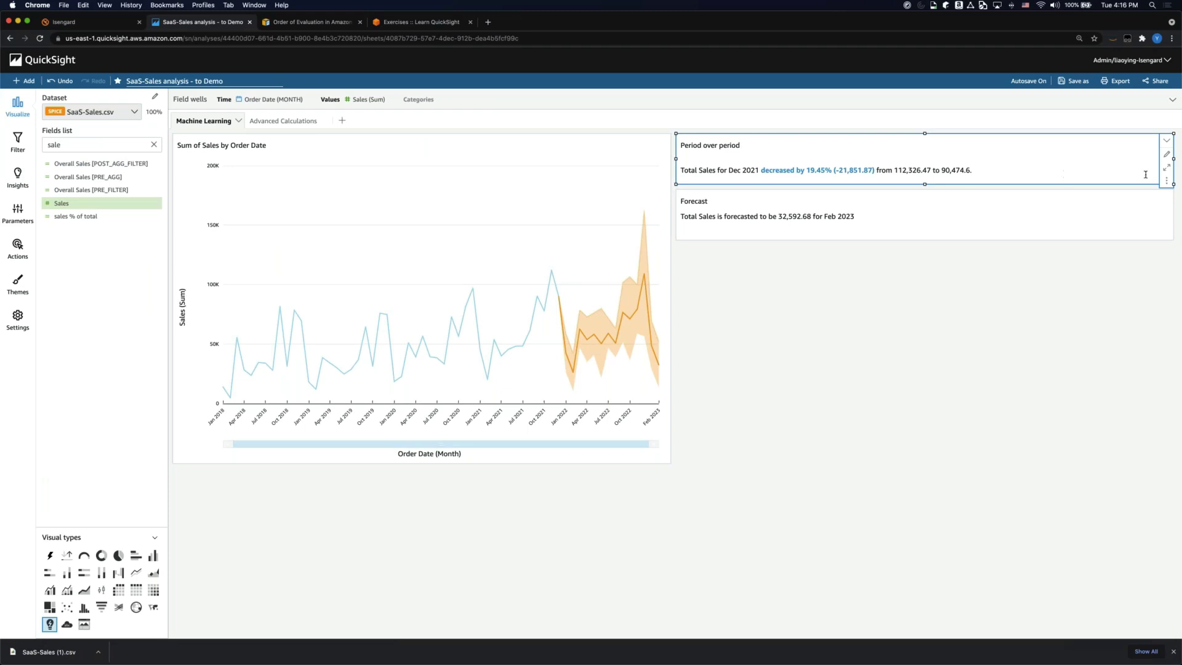
left_click(1167, 180)
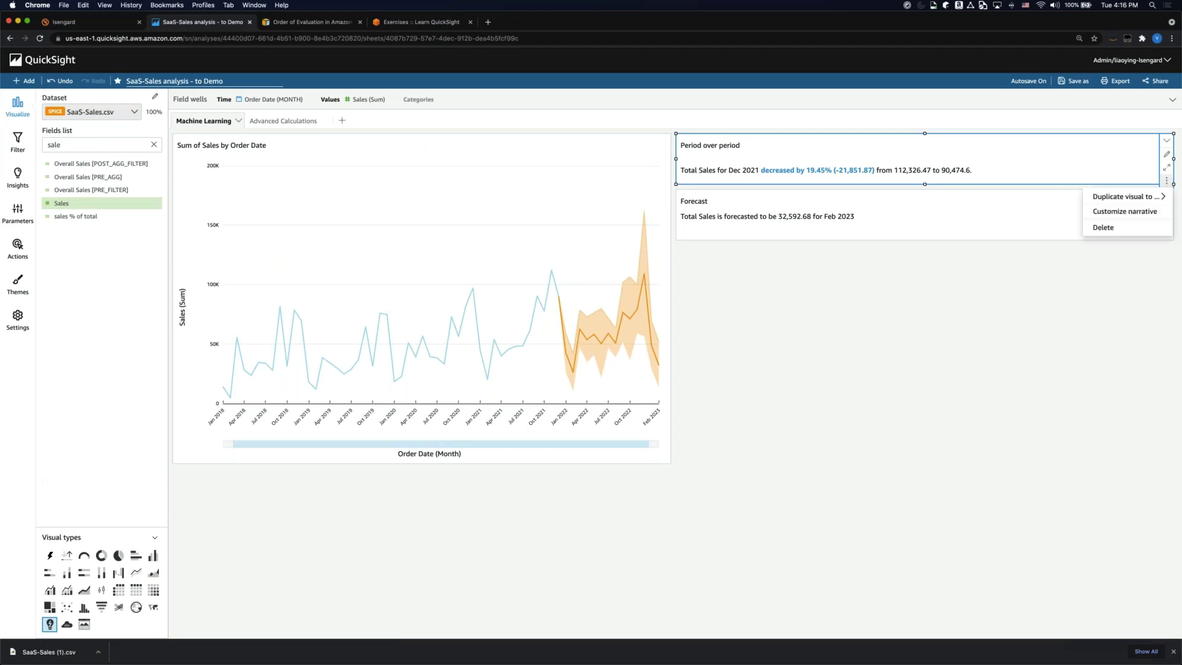
left_click(1124, 211)
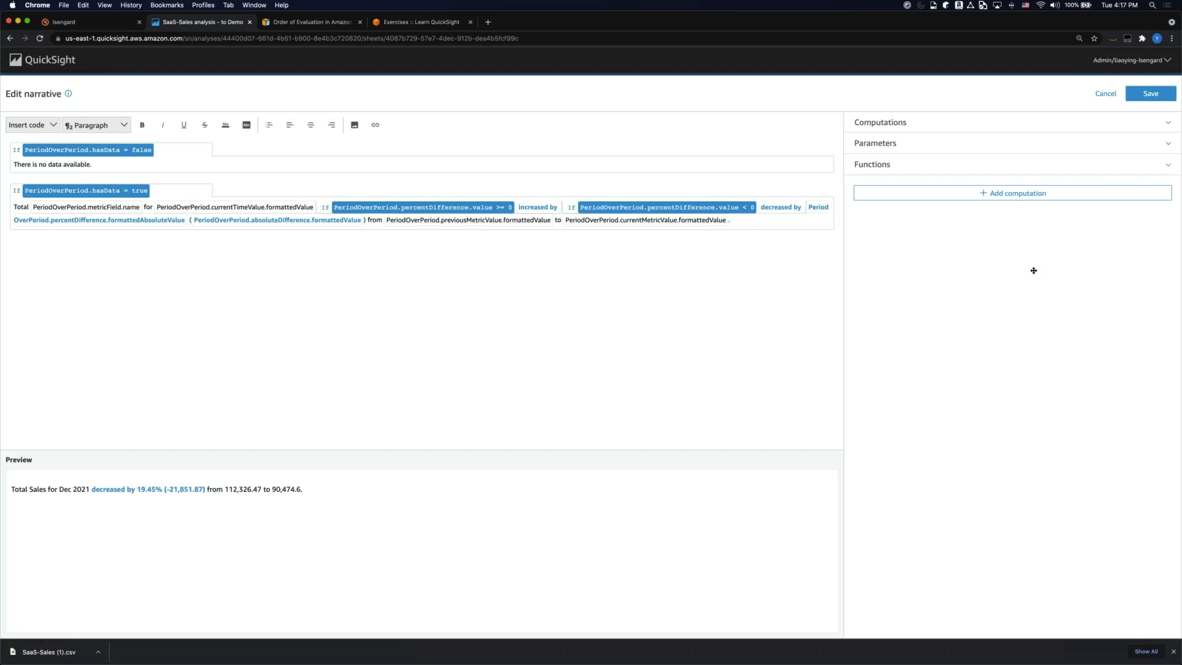
left_click(465, 223)
left_click(385, 264)
- Add a Total aggregation computation on Sales (Sum) to the narrative, keeping the name TotalAggregate
left_click(899, 122)
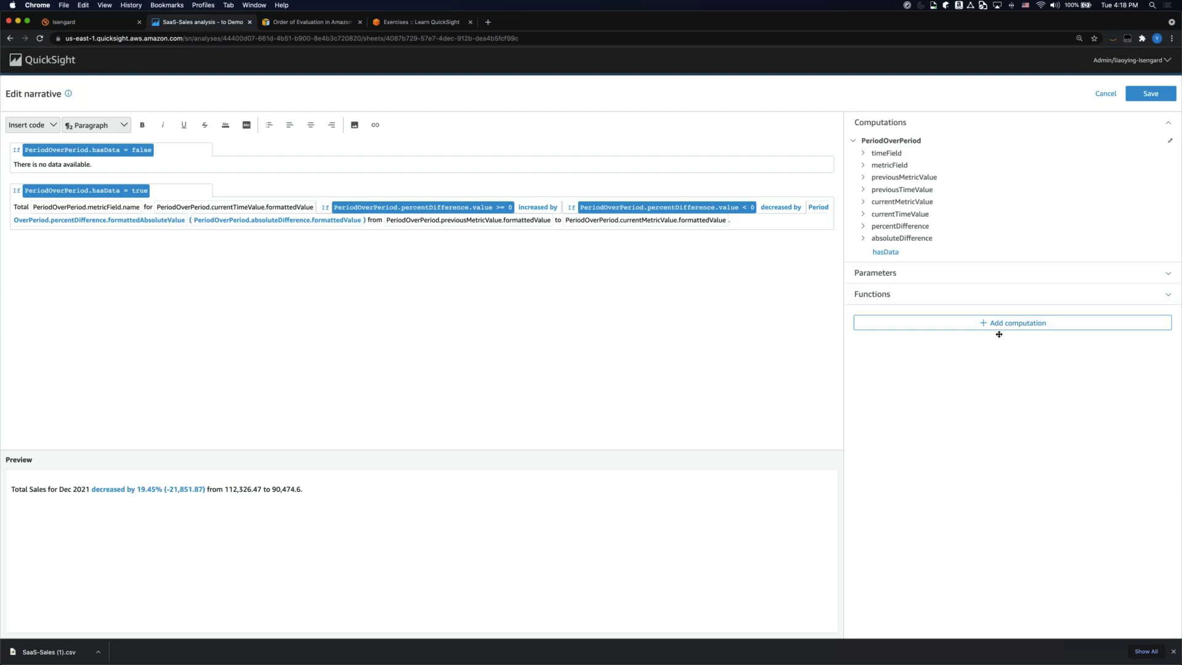
left_click(1037, 326)
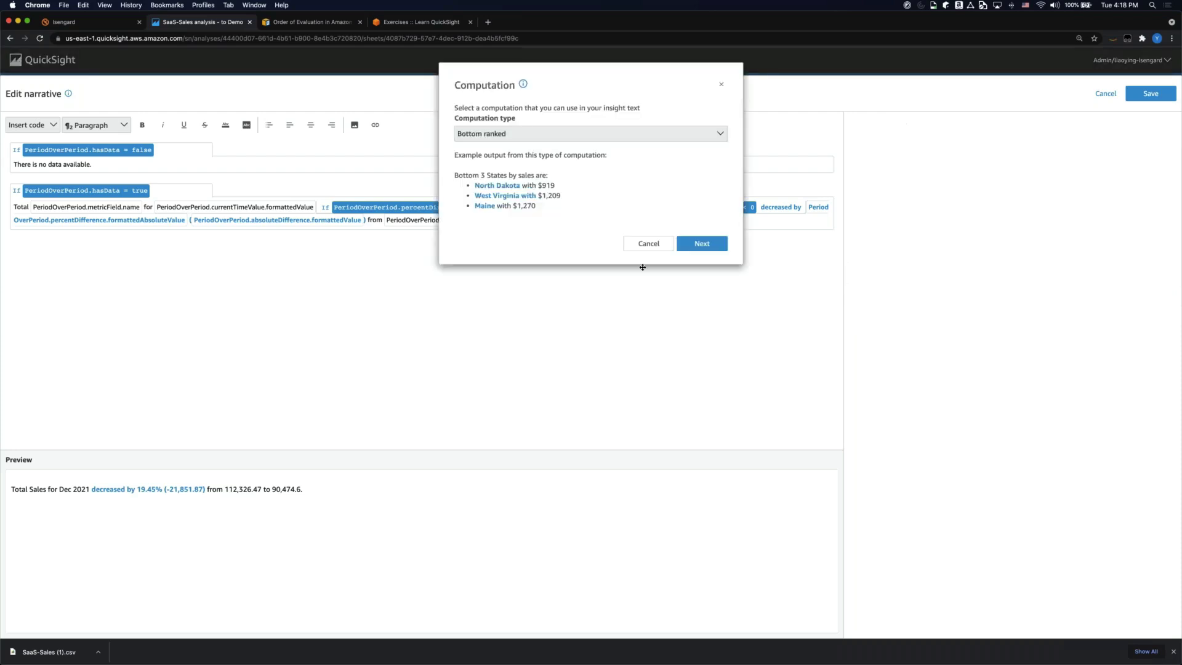
left_click(556, 133)
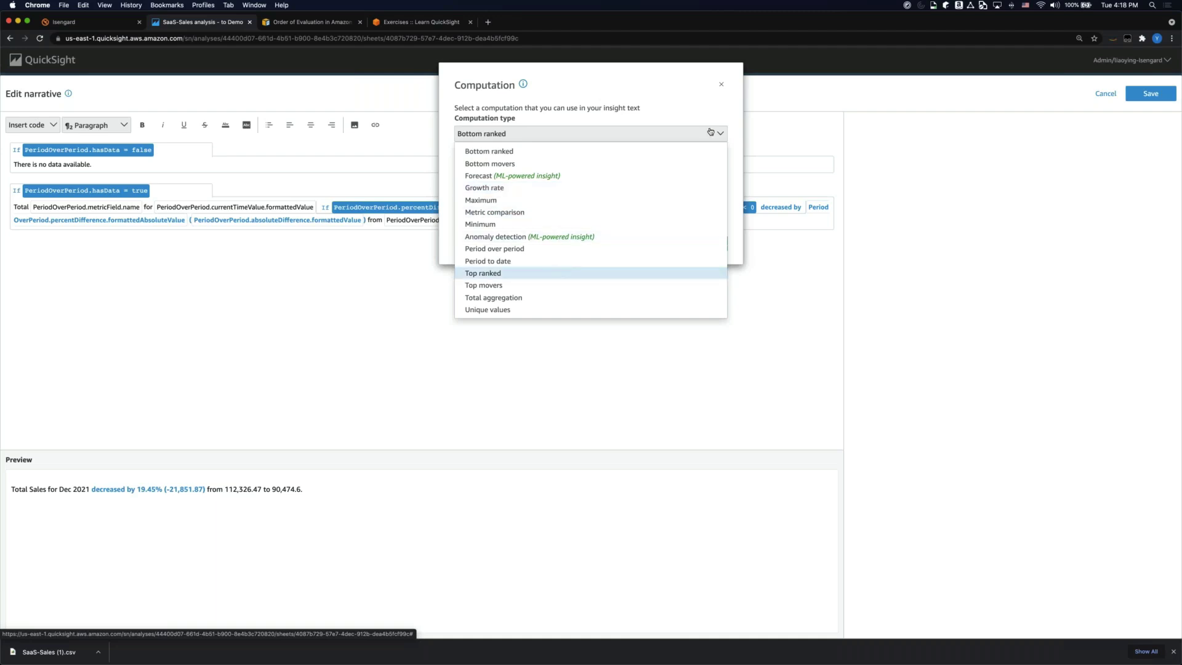
left_click(524, 299)
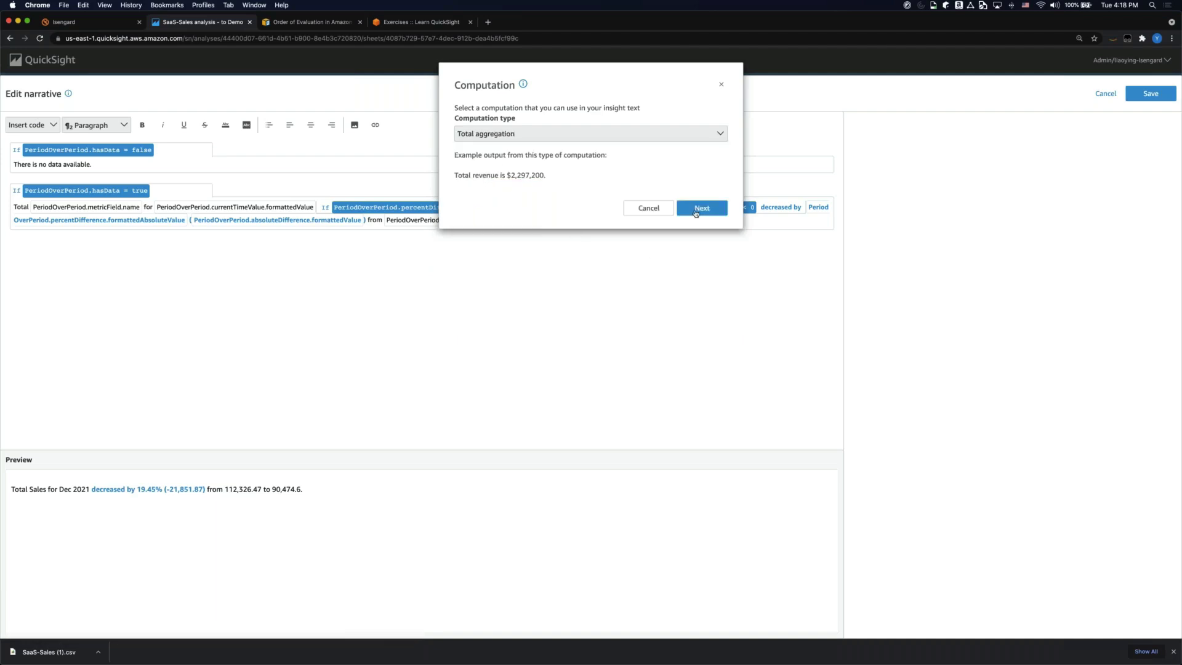
left_click(702, 209)
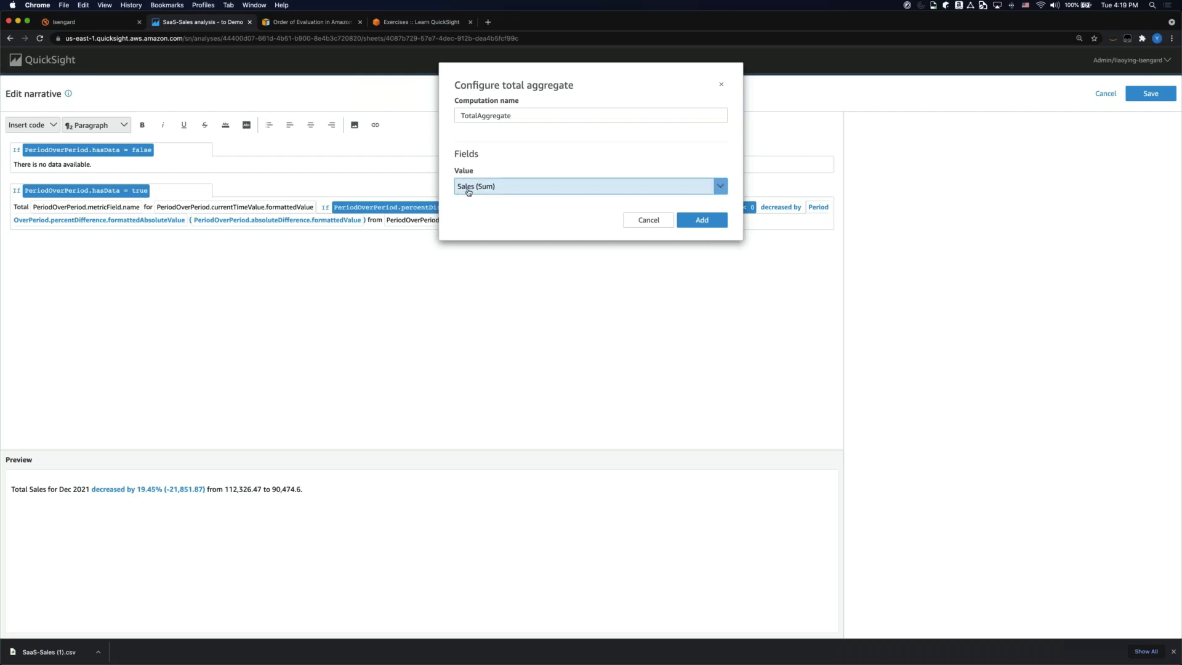
left_click(701, 226)
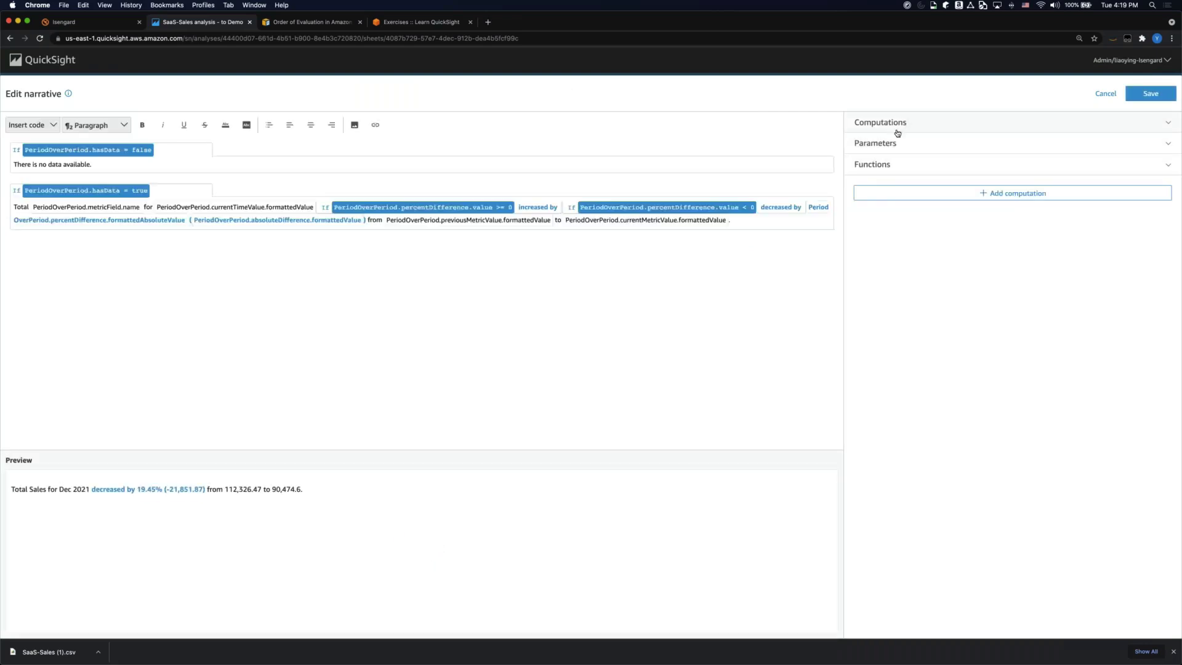
- Insert the PeriodOverPeriod computation's hasData value on a new line below the existing narrative and check it in the preview
left_click(896, 133)
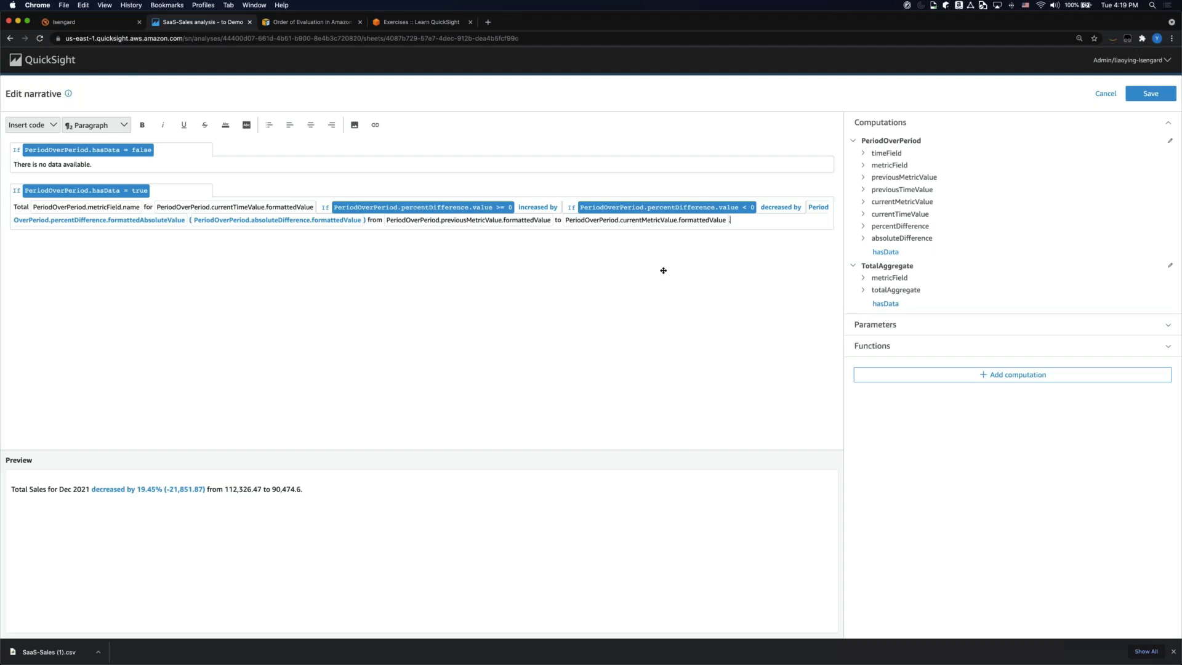
left_click(742, 256)
key("Return")
key("Return")
left_click(885, 252)
left_click_drag(27, 531, 2, 526)
left_click(92, 537)
- Insert the TotalAggregate computation's totalAggregate formattedValue below PeriodOverPeriod.hasData and check it in the preview
left_click(862, 278)
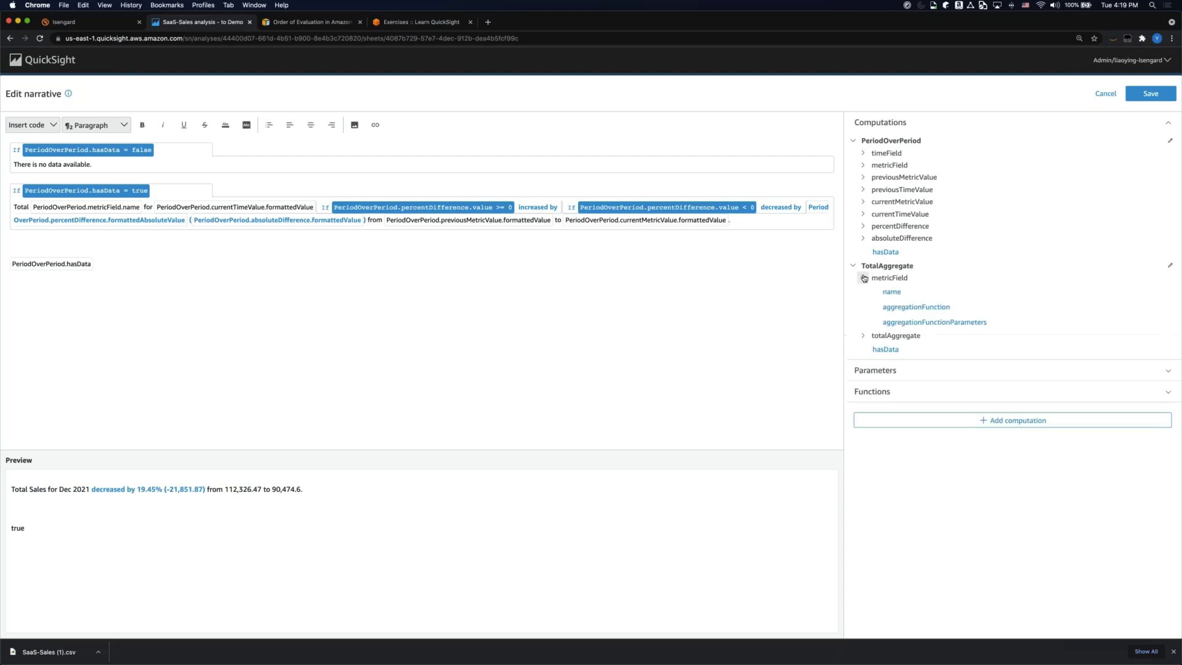
left_click(863, 336)
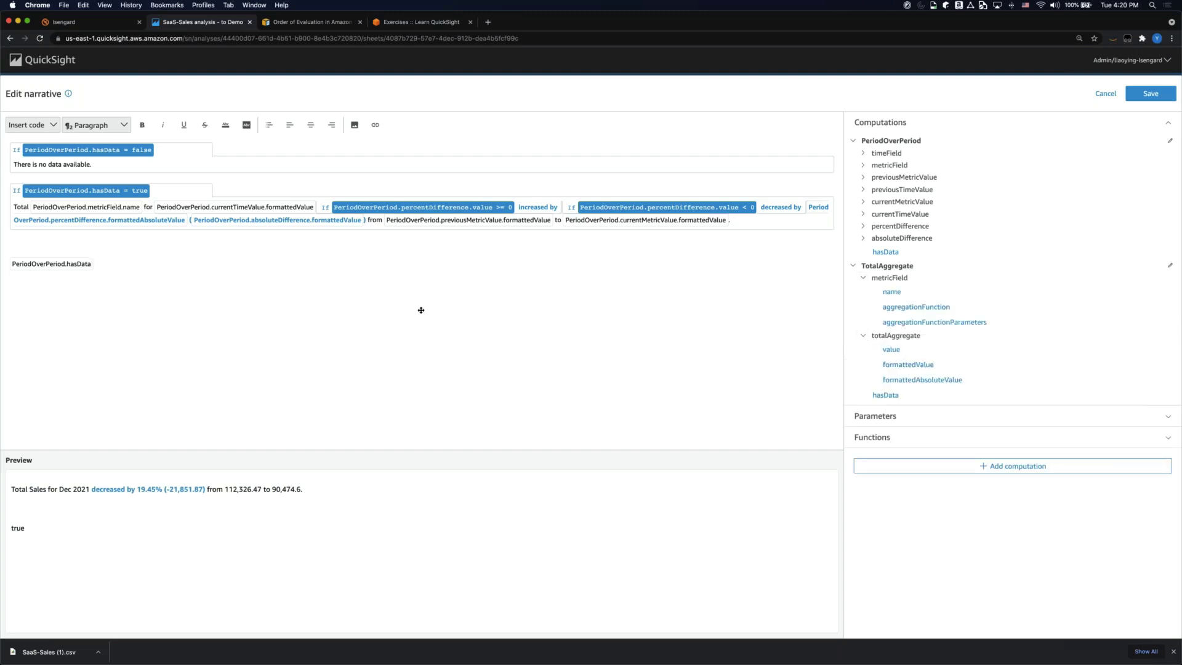
left_click(925, 369)
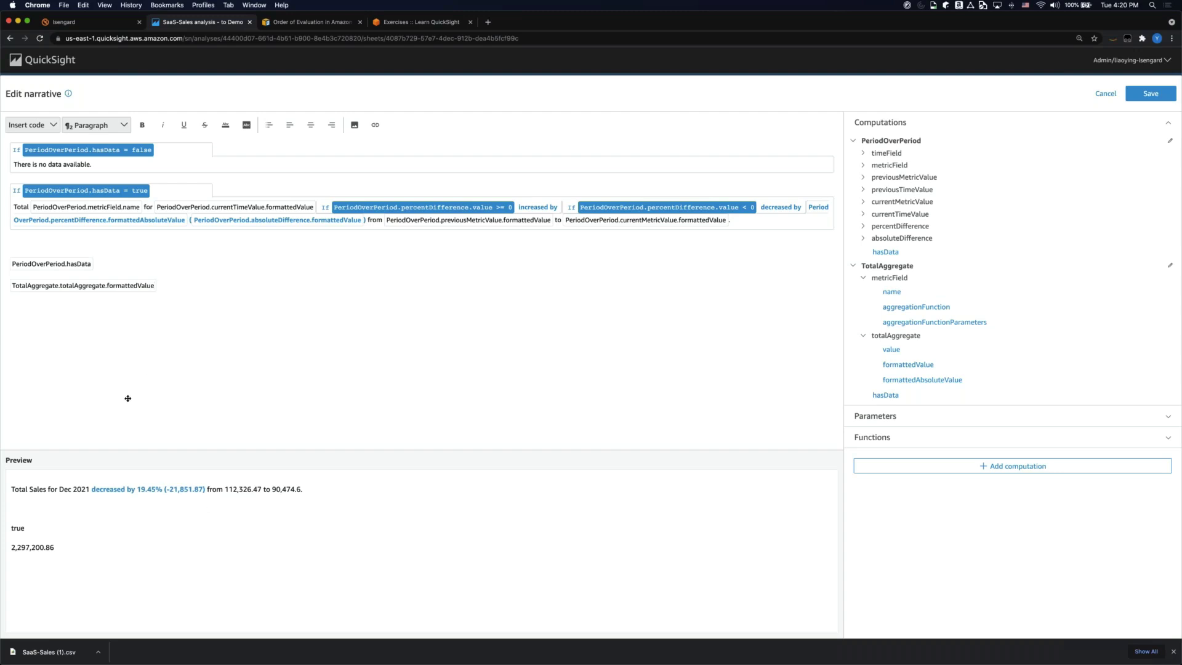
left_click_drag(83, 535, 11, 546)
left_click(61, 554)
left_click(20, 552)
- Delete the PeriodOverPeriod.hasData and TotalAggregate.totalAggregate.formattedValue expressions below the narrative
left_click_drag(201, 310, 11, 273)
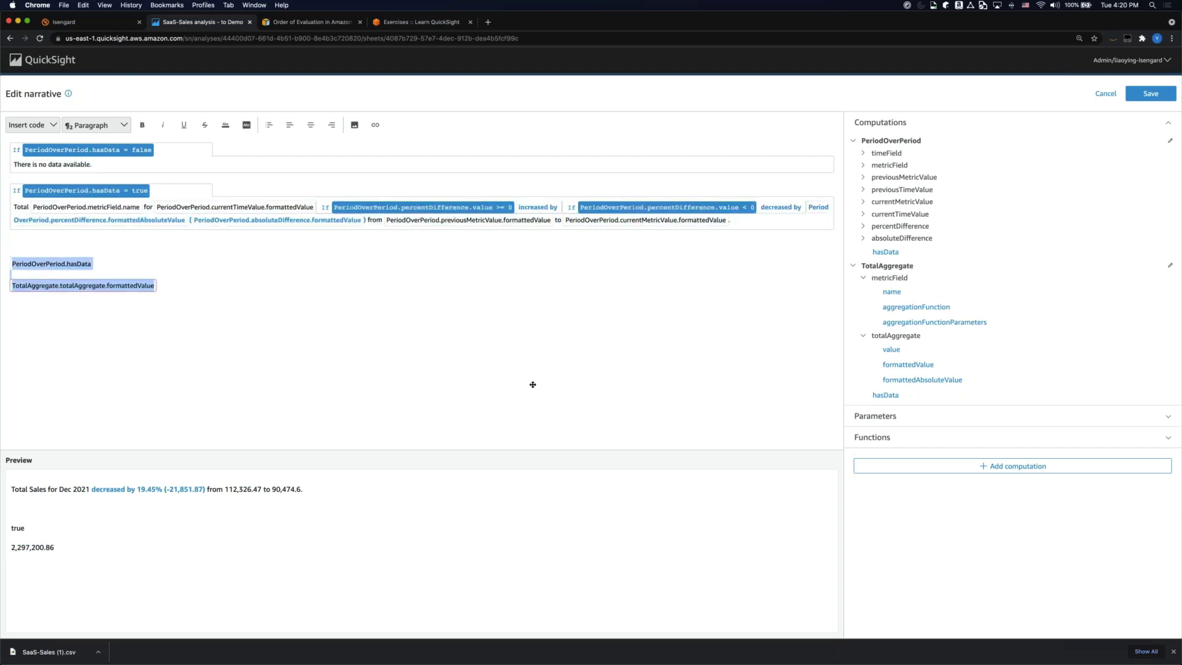
key("BackSpace")
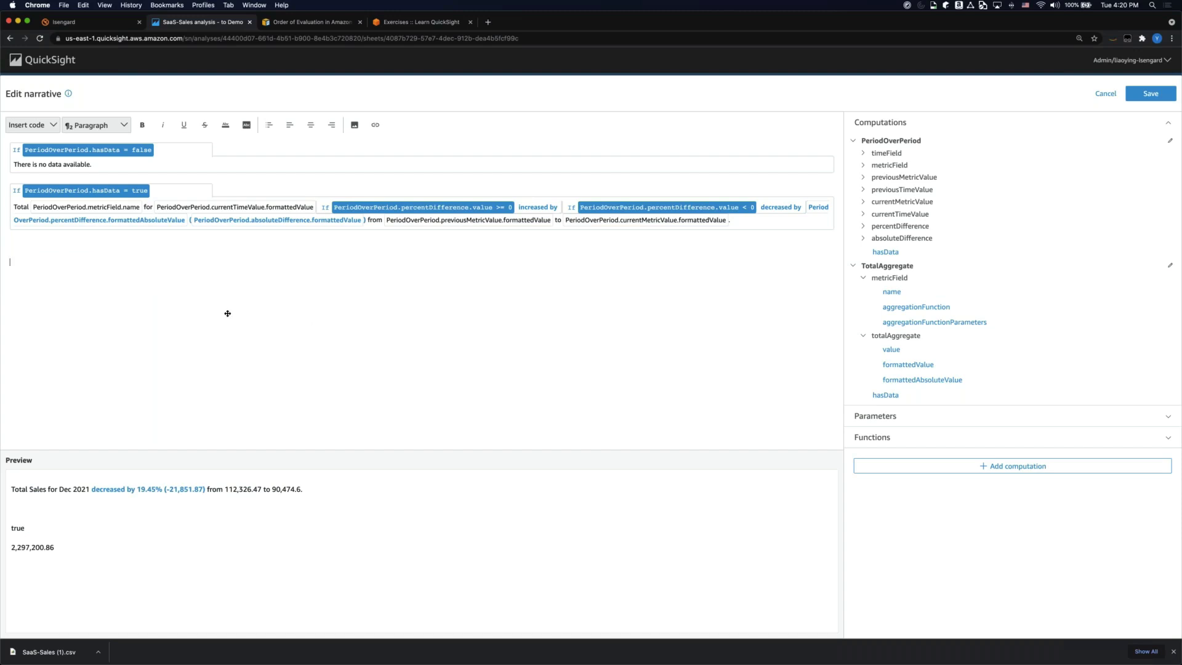
- Examine the parameters and functions available for the narrative, and return to the computations
left_click(861, 415)
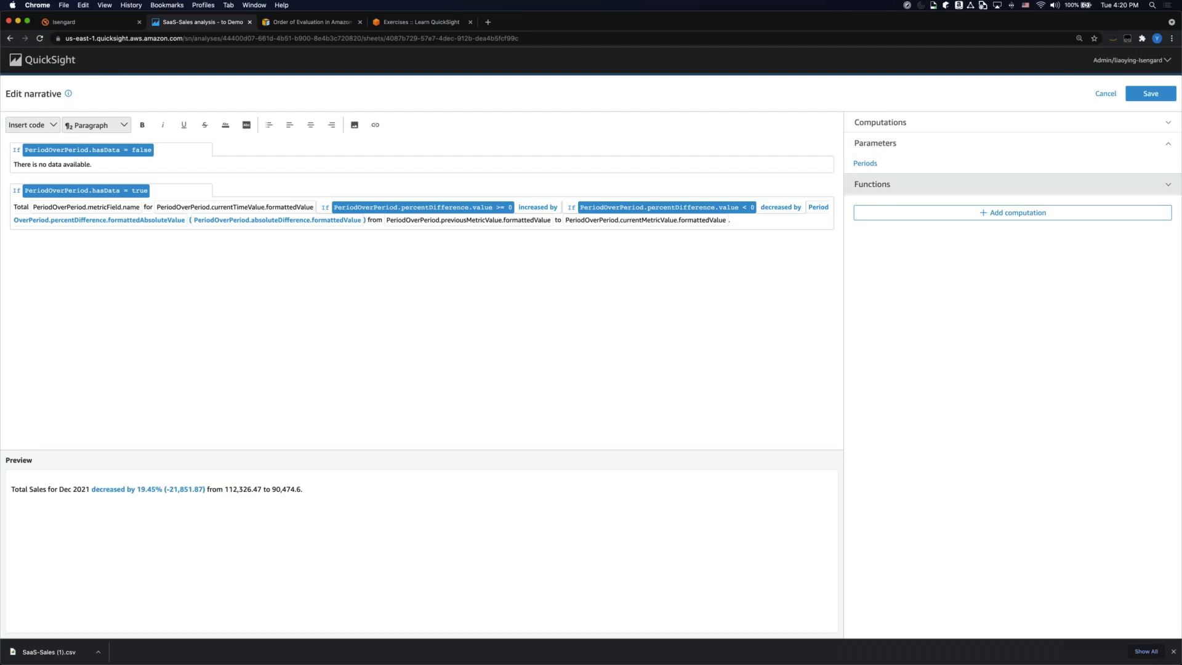
left_click(877, 186)
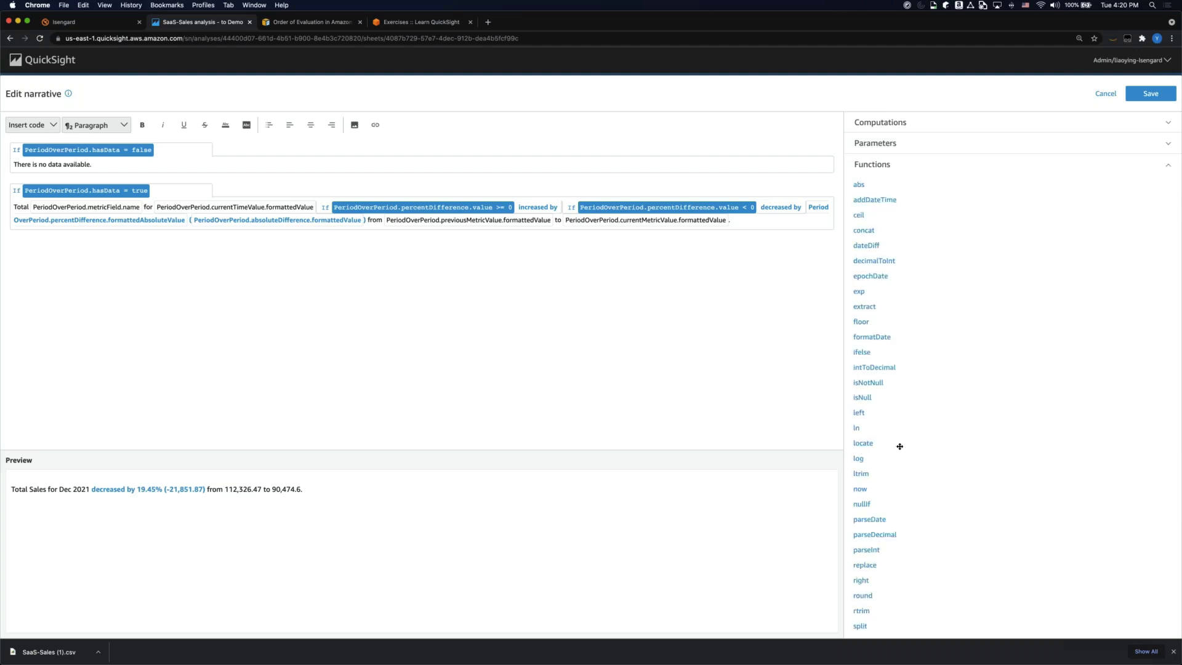
scroll(895, 458, "down", 3)
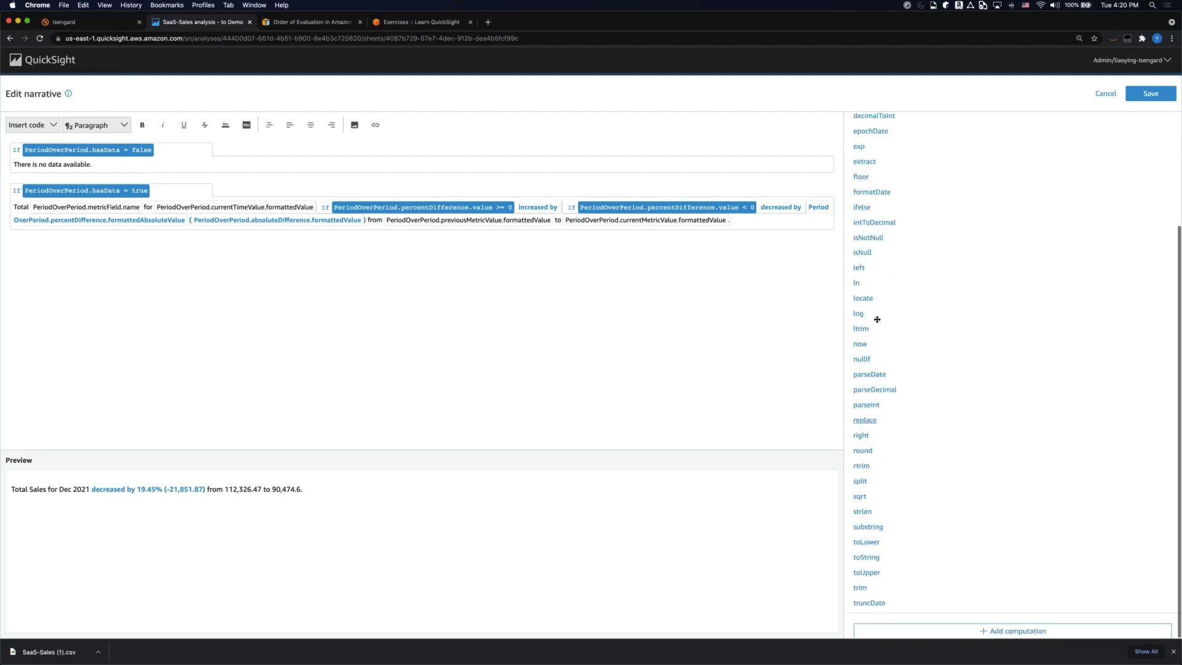
scroll(877, 317, "up", 3)
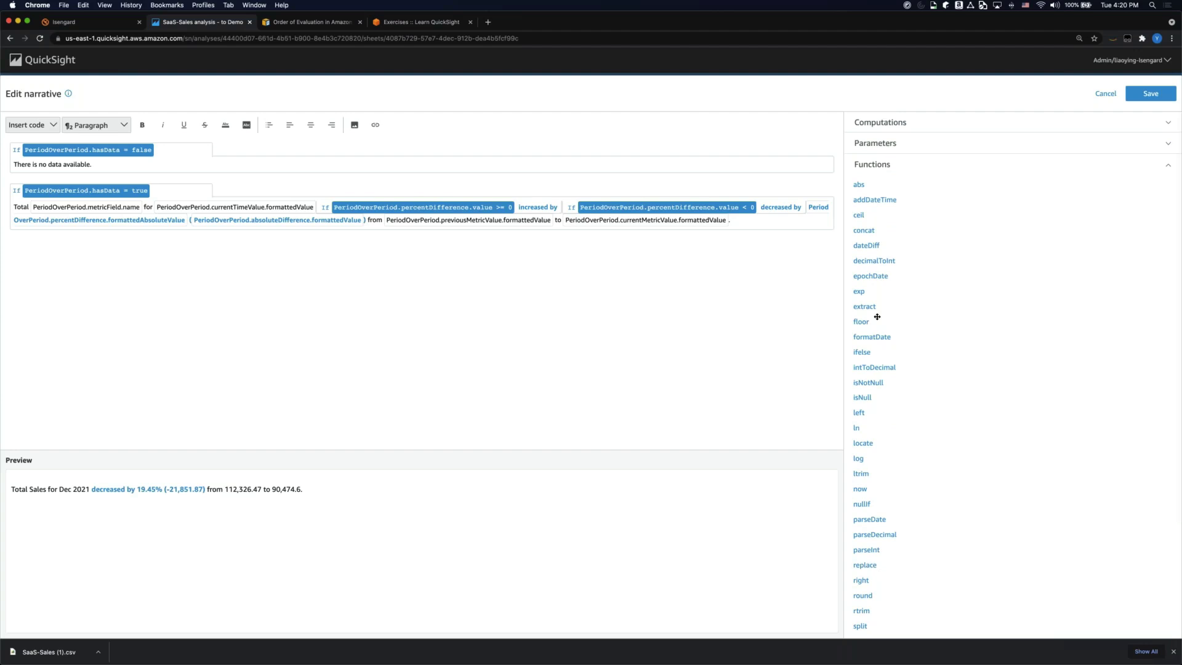
left_click(943, 169)
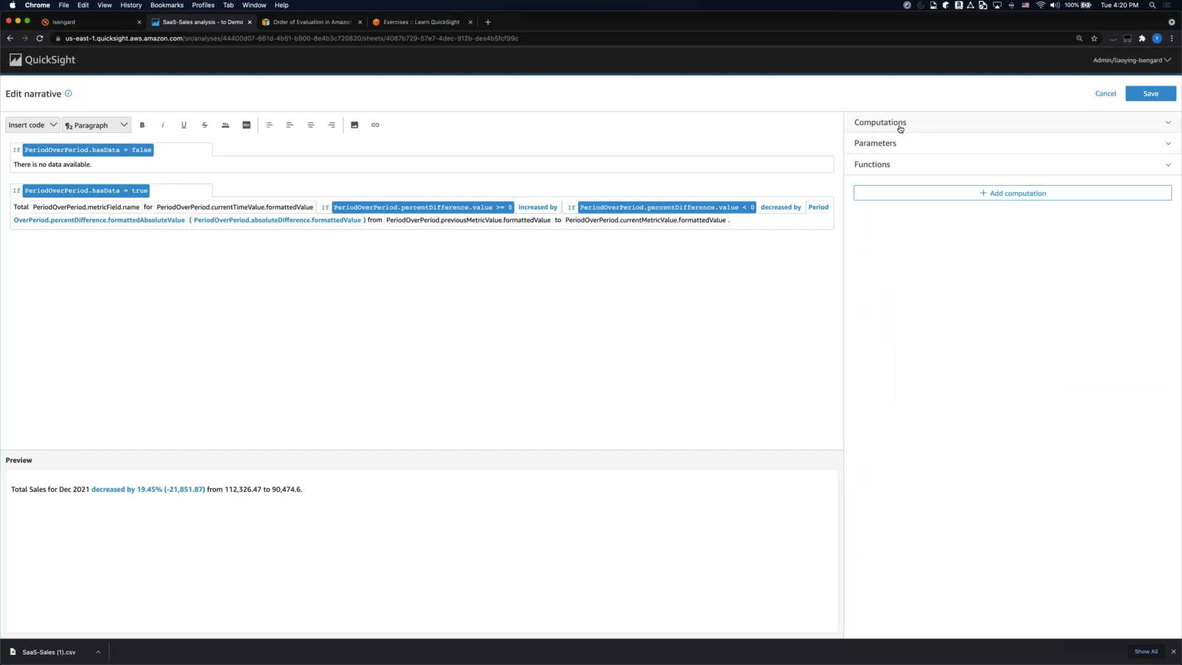
left_click(899, 127)
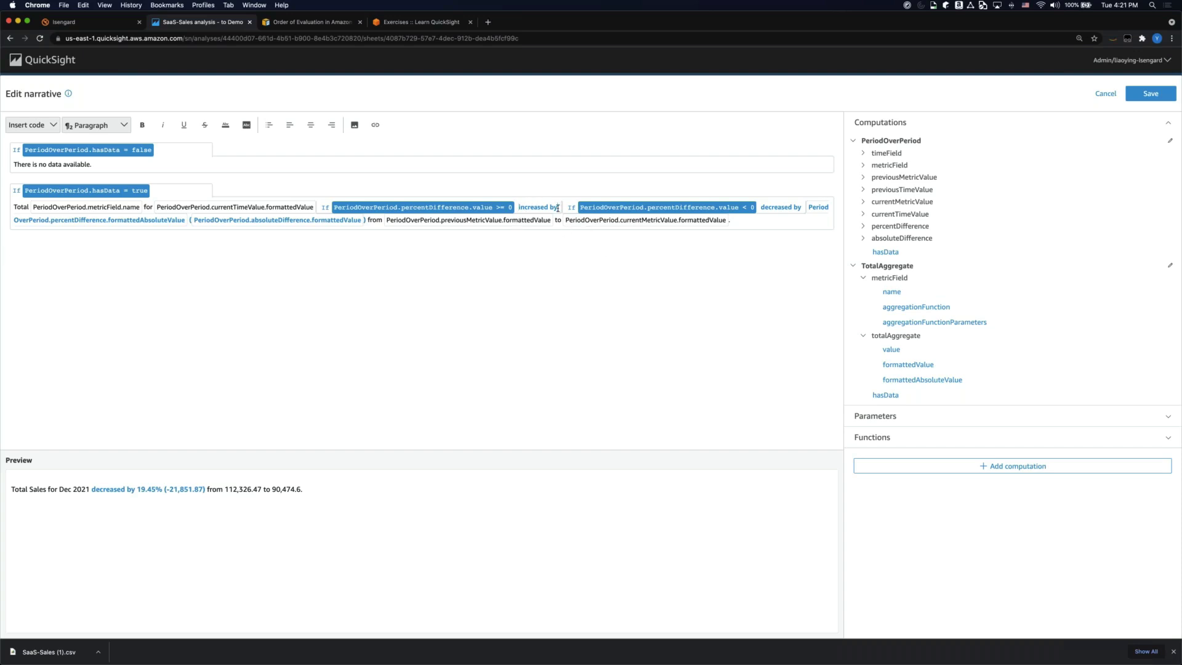
- Color the "increased by" text in the narrative green (#62D721) and make it bold
left_click_drag(557, 208, 518, 208)
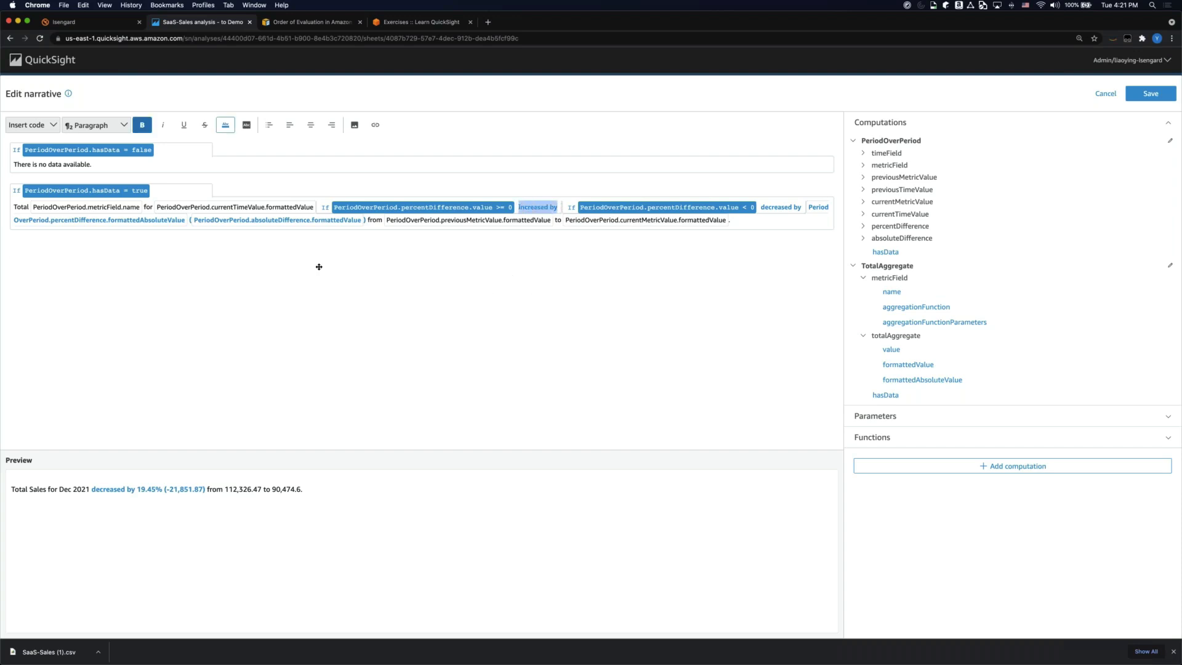
left_click(226, 125)
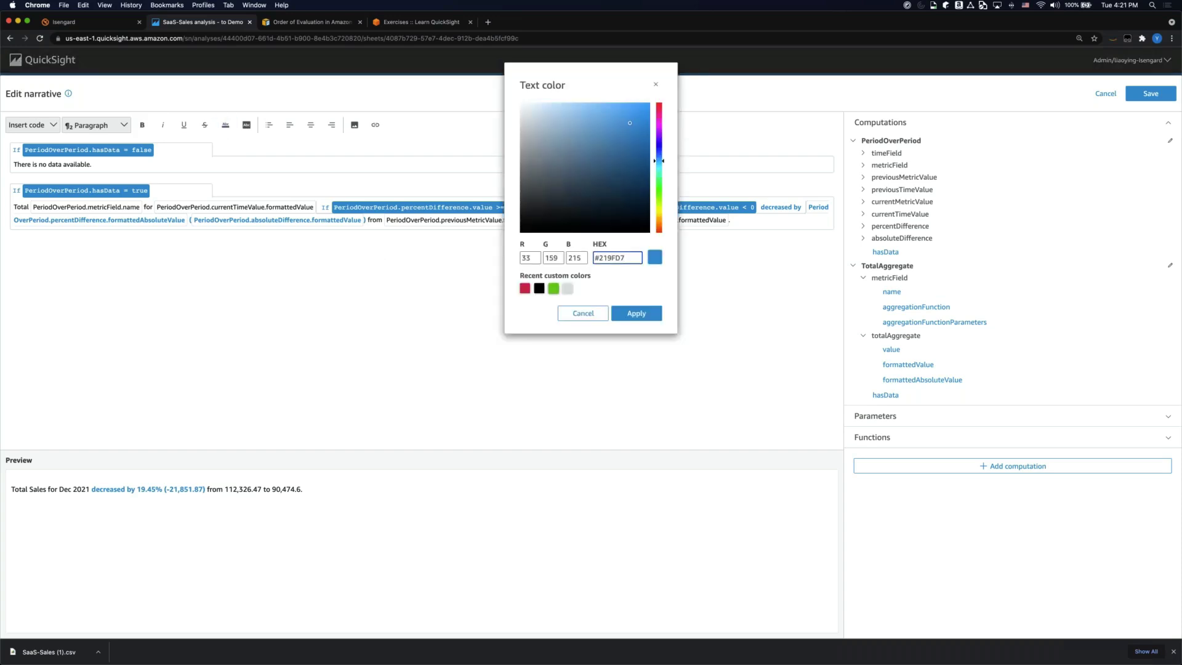
left_click(553, 289)
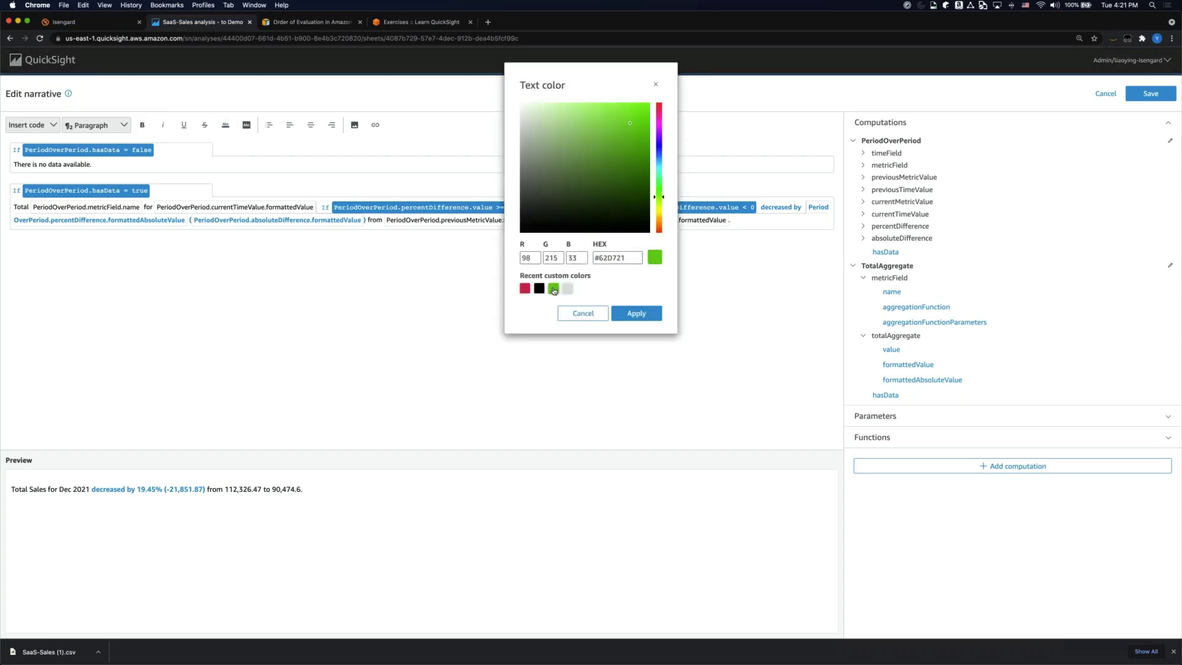
left_click(636, 315)
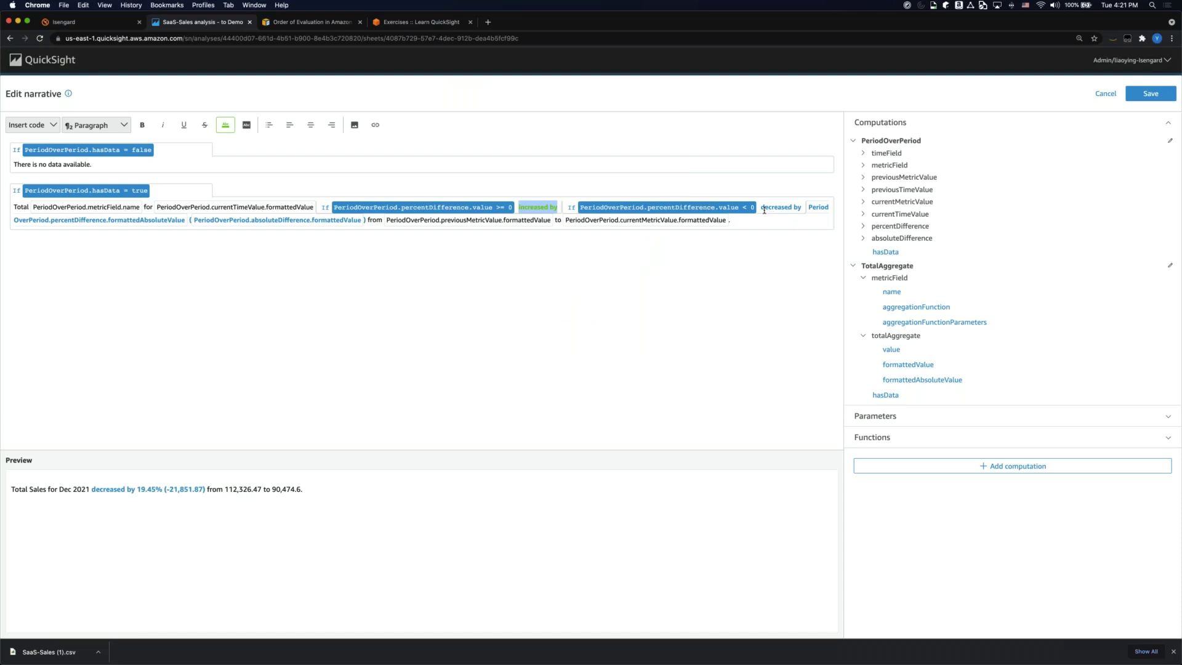
key("super+b")
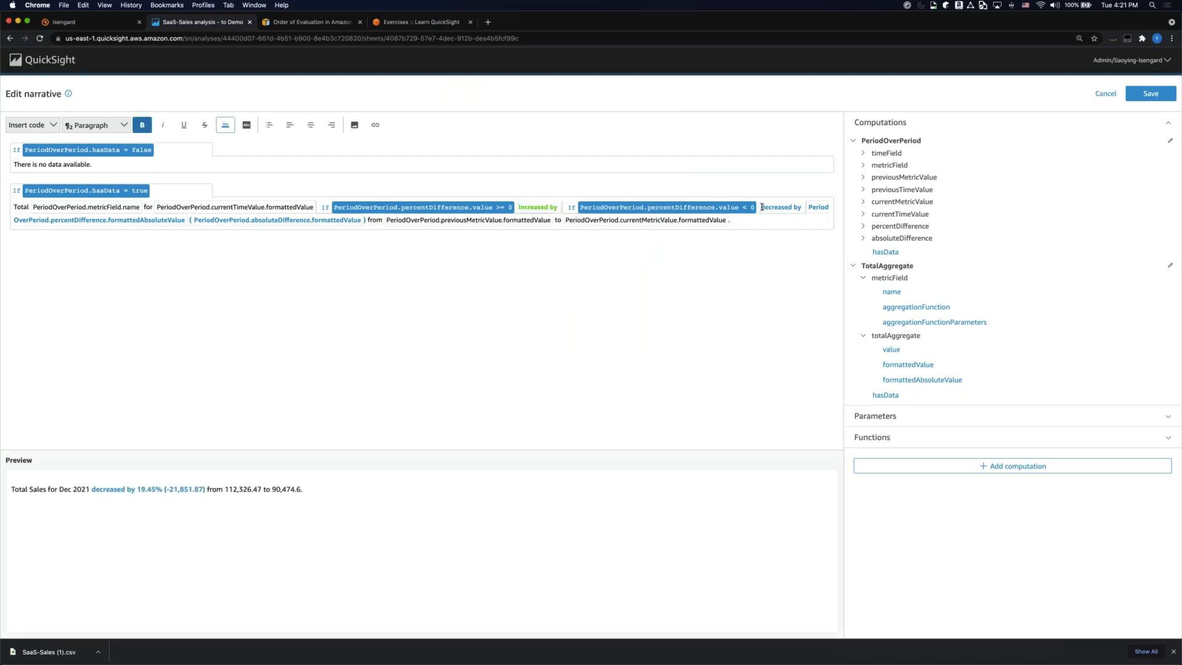
- Color the "decreased by" text in the narrative with the recent custom red, in bold
left_click_drag(761, 207, 805, 207)
left_click(226, 125)
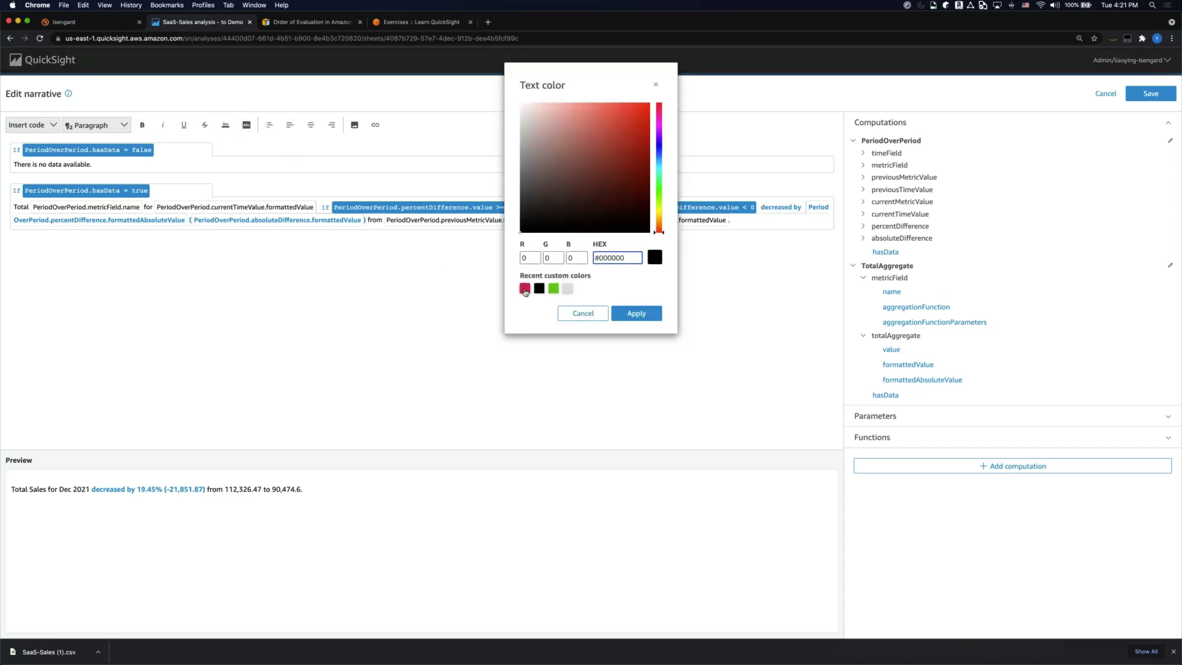
left_click(525, 289)
left_click(637, 313)
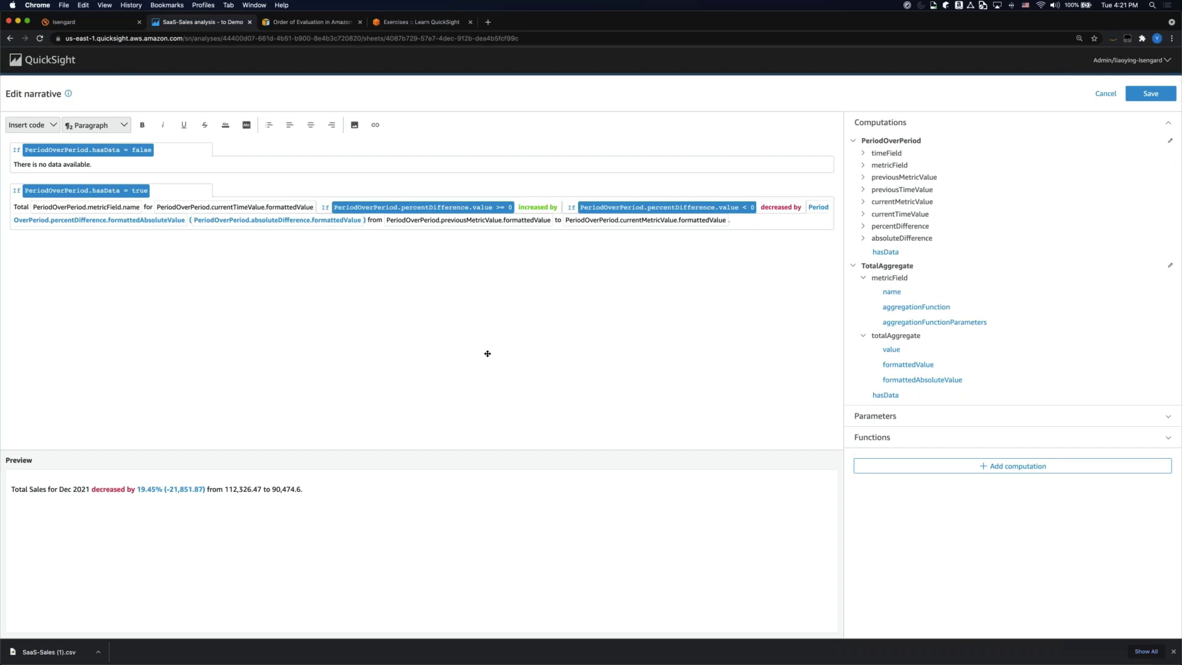
left_click(678, 314)
- Make the previousMetricValue and currentMetricValue formatted values at the end of the narrative bold
left_click(438, 221)
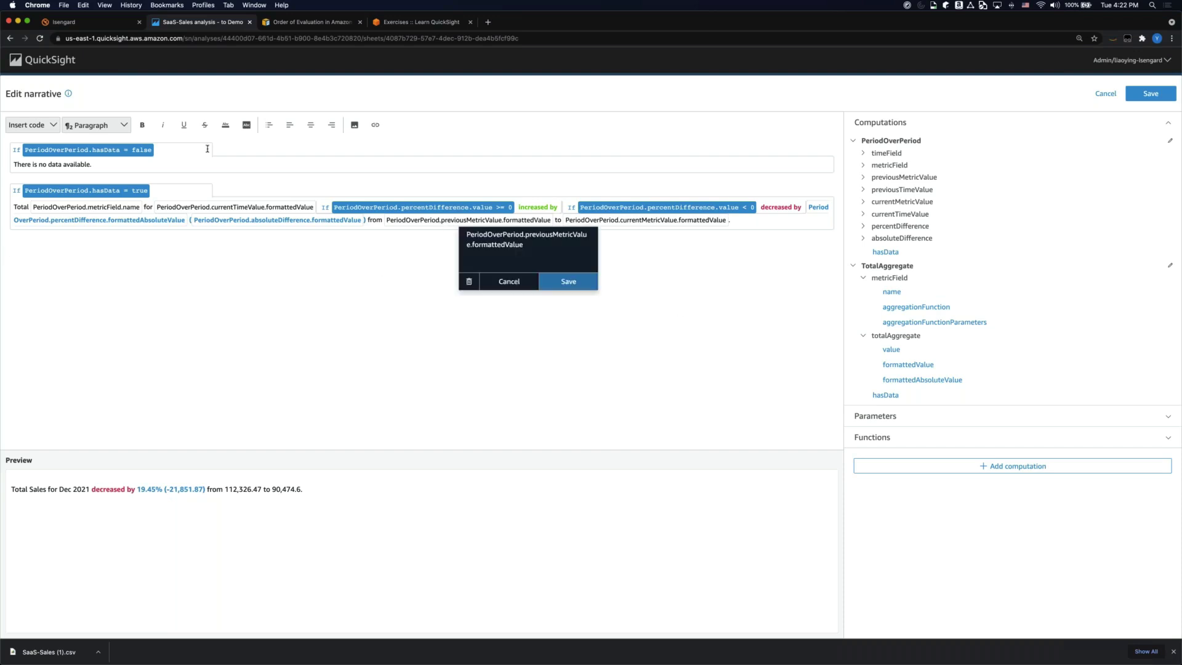
left_click(142, 125)
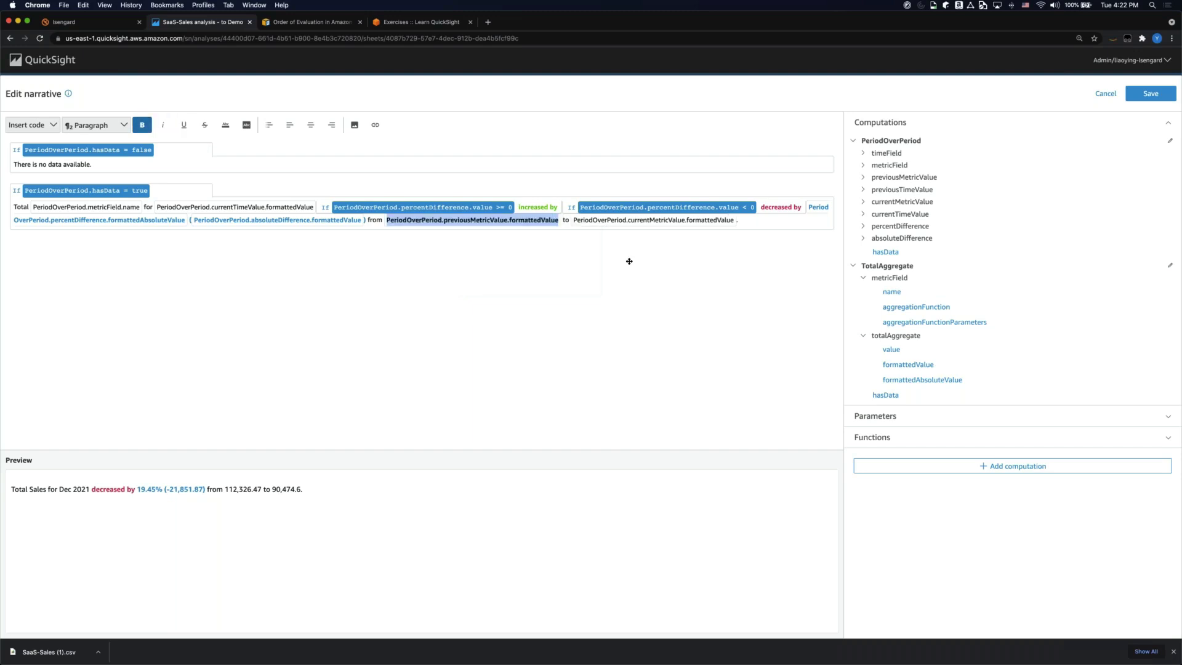
left_click(594, 220)
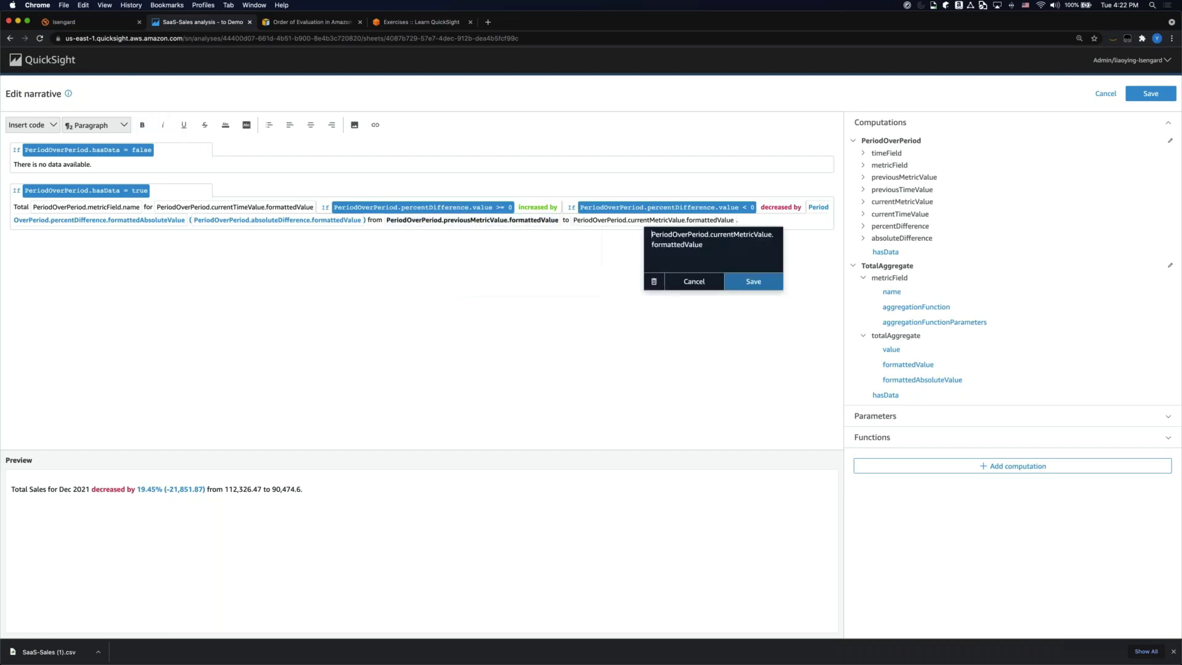
left_click(142, 125)
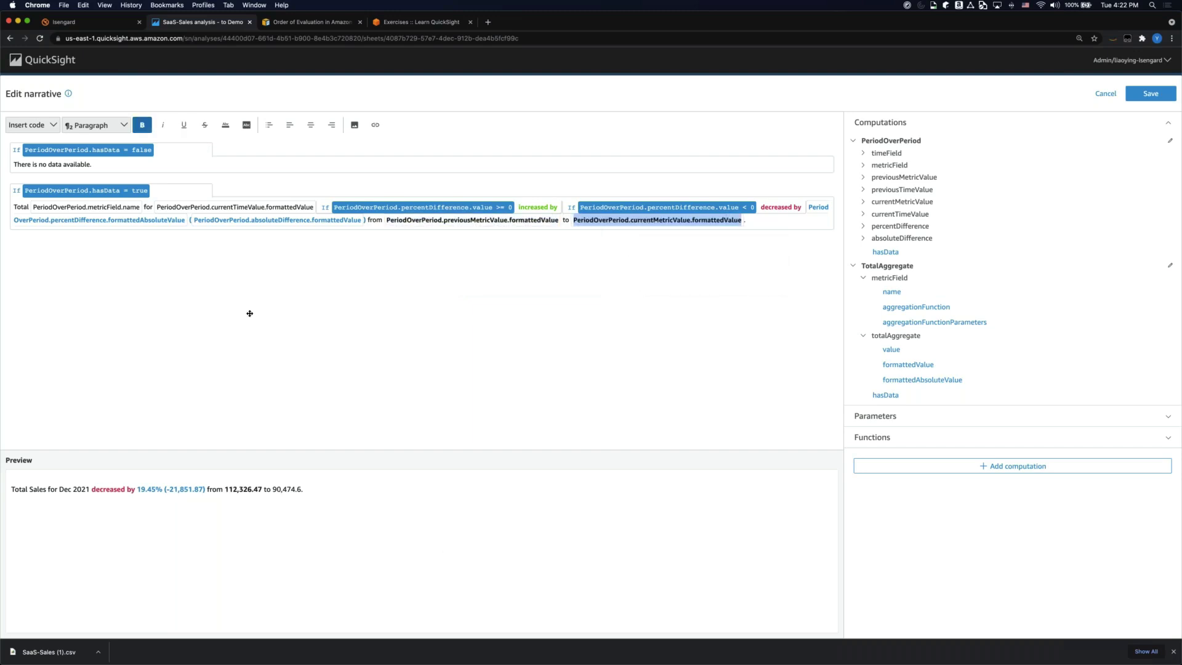
left_click(510, 311)
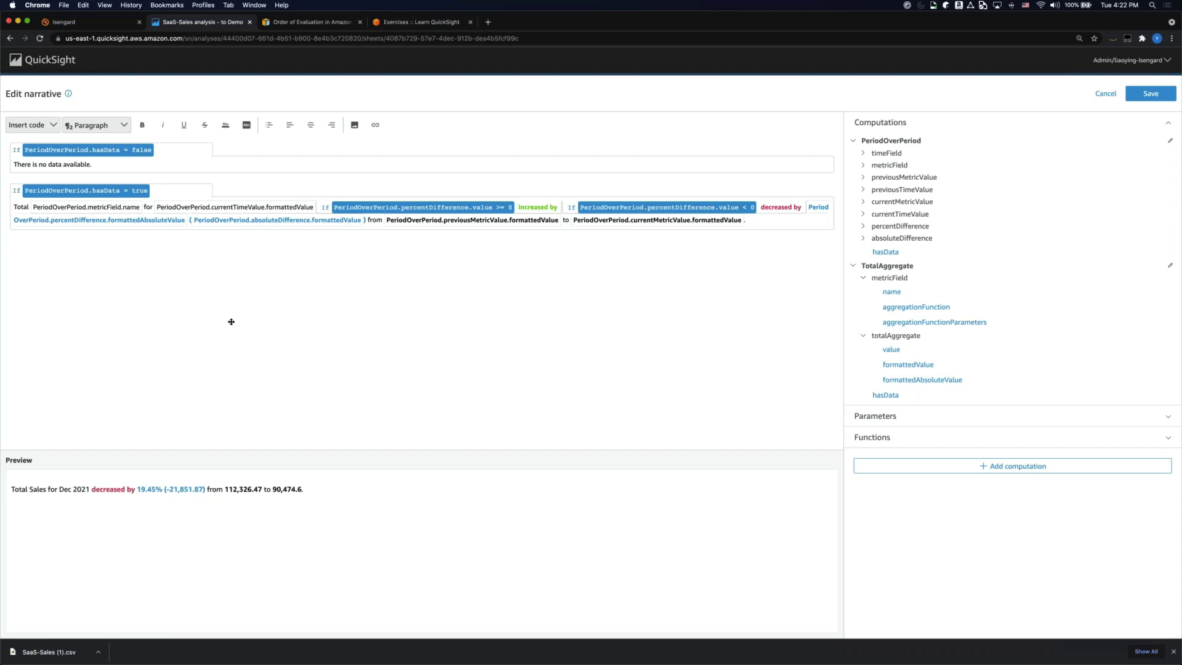
left_click(53, 124)
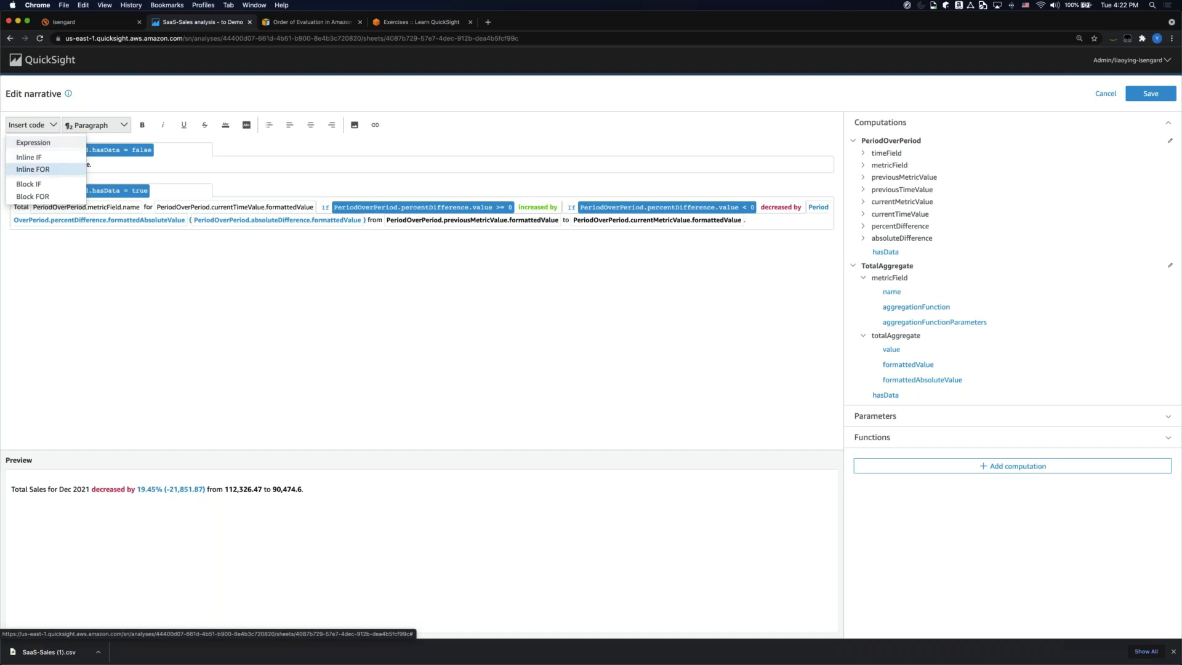
left_click(155, 287)
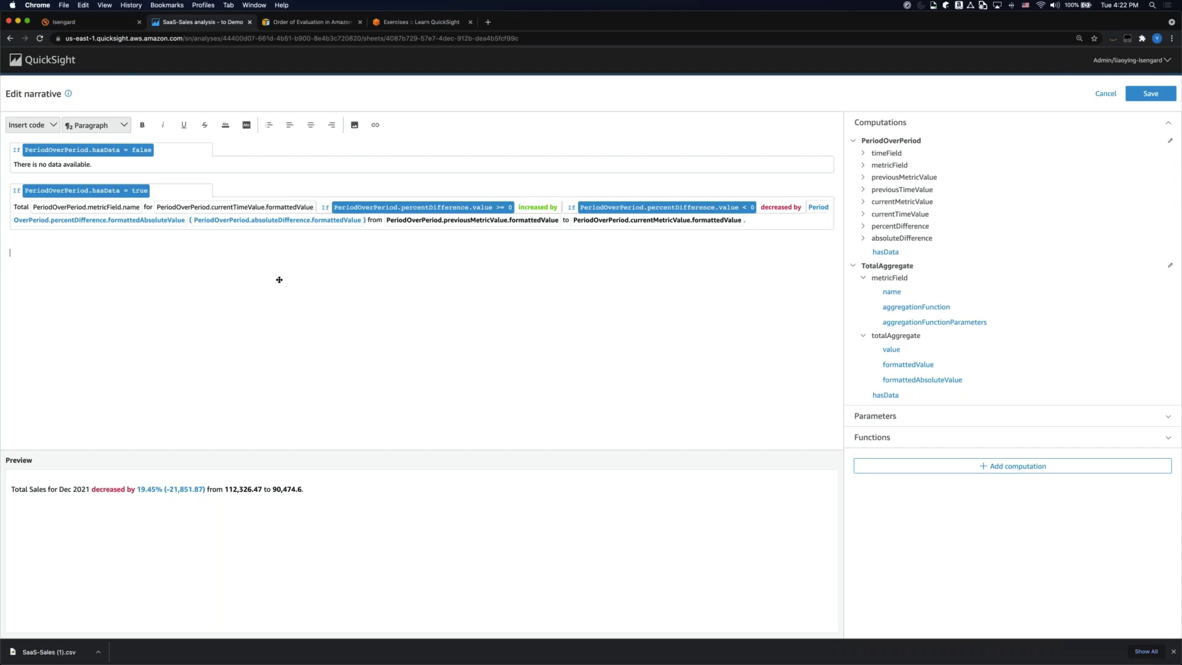
left_click(314, 250)
left_click(376, 126)
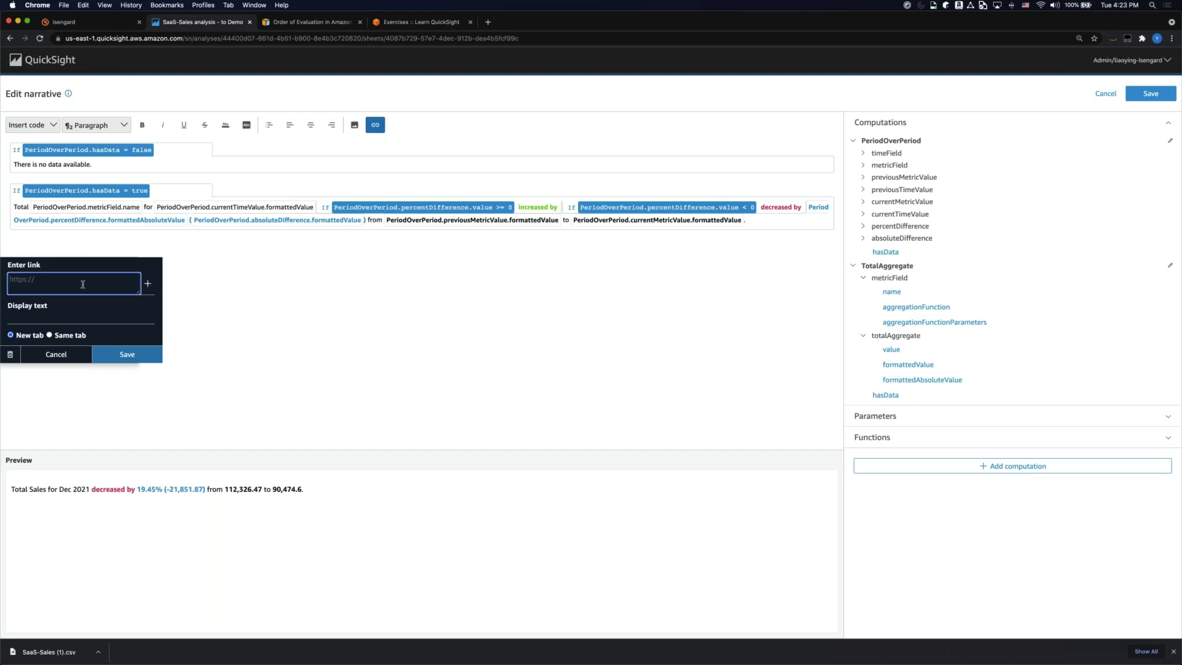
type("https://quicksight.aws.amazon.com")
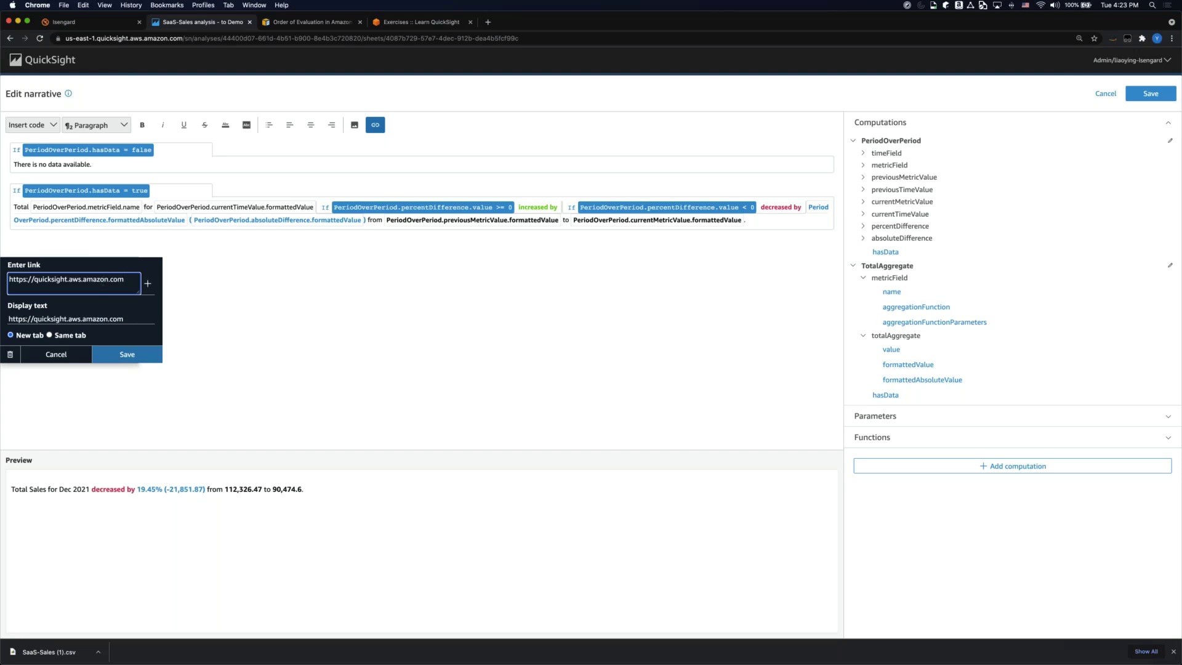
triple_click(59, 317)
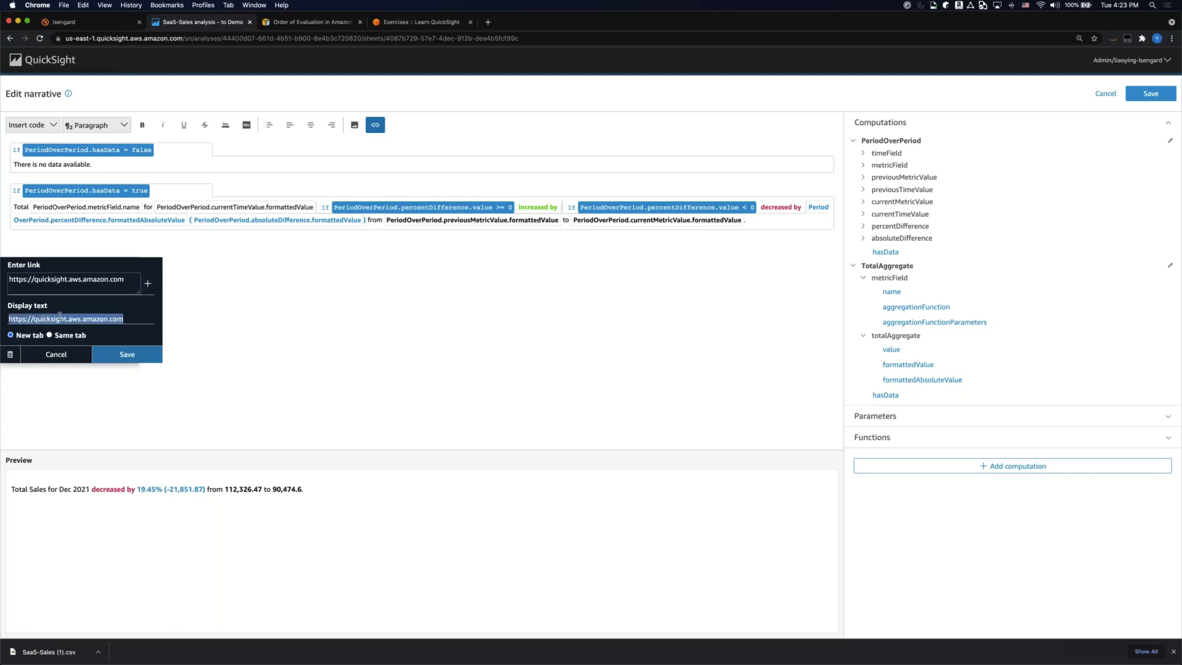
type("L")
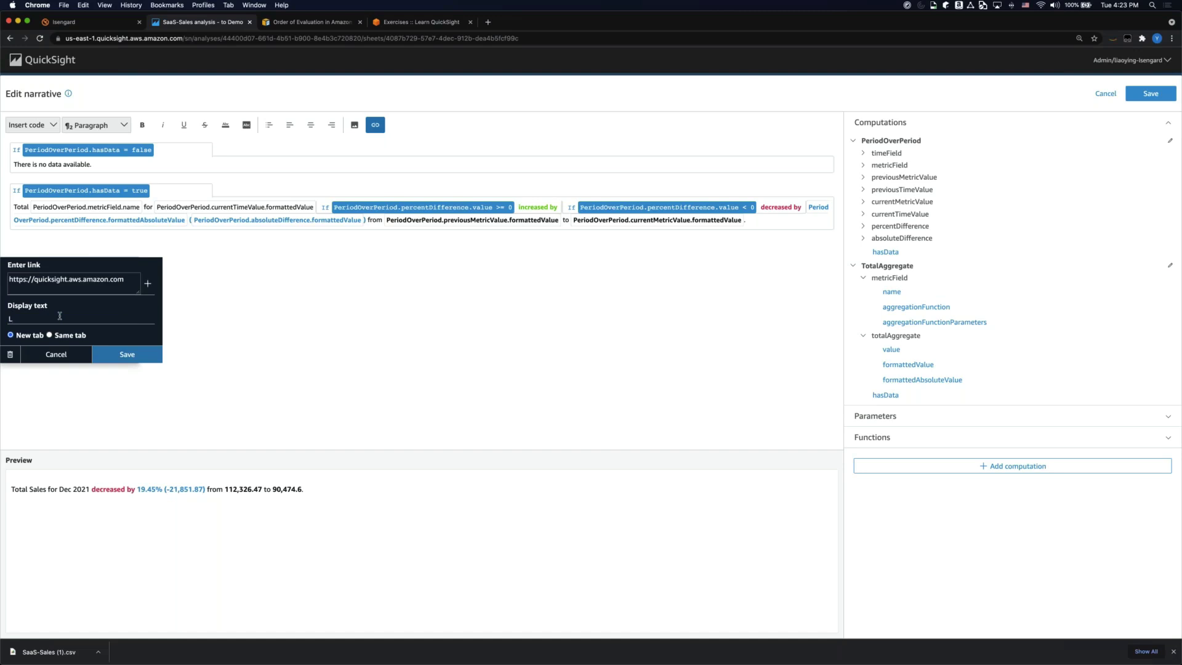
type("ink to QuickSight Home Page")
key("Return")
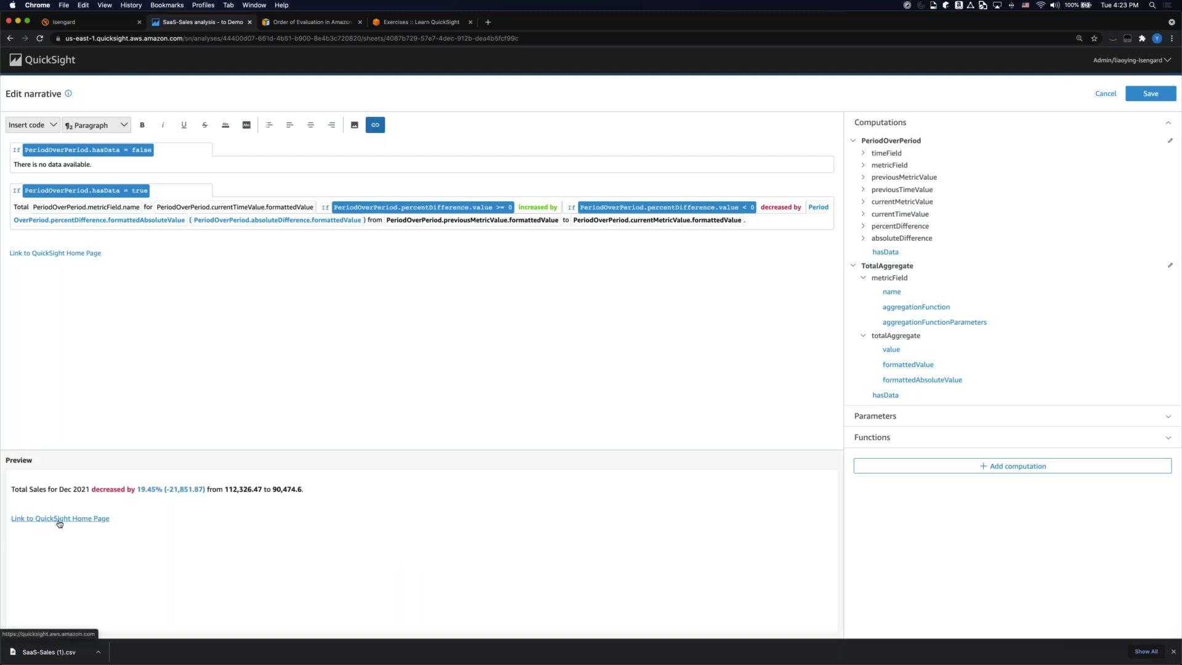
- Save the narrative and extend the Period over period insight's height until the added link fits
left_click(1145, 94)
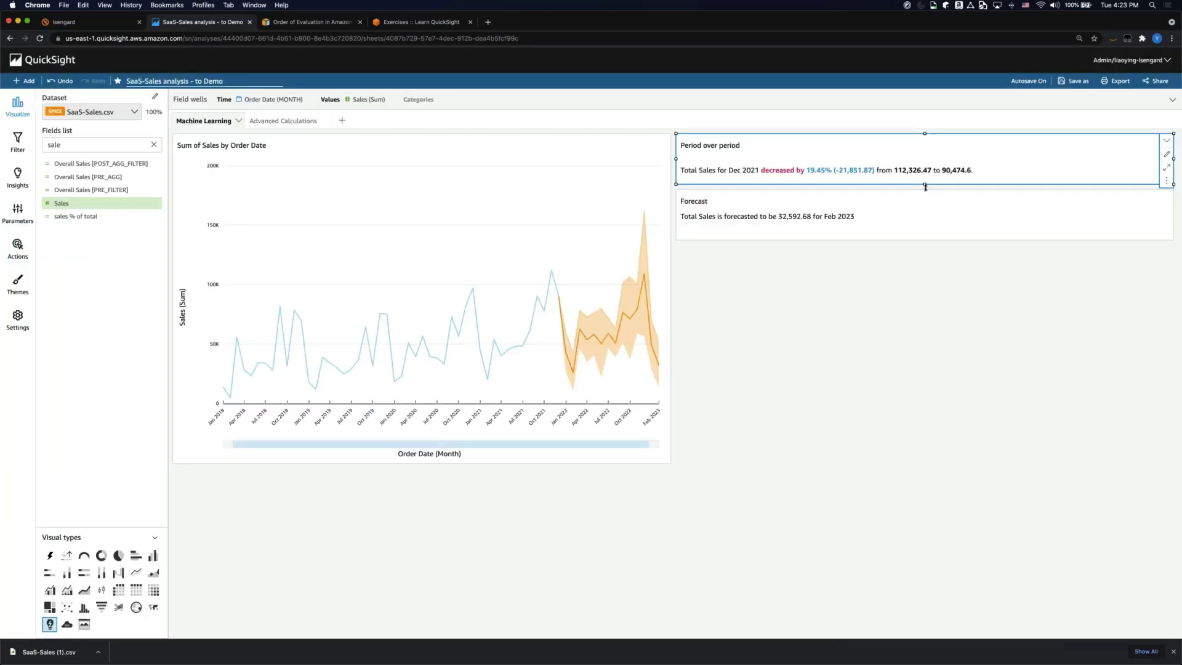
left_click_drag(924, 187, 929, 246)
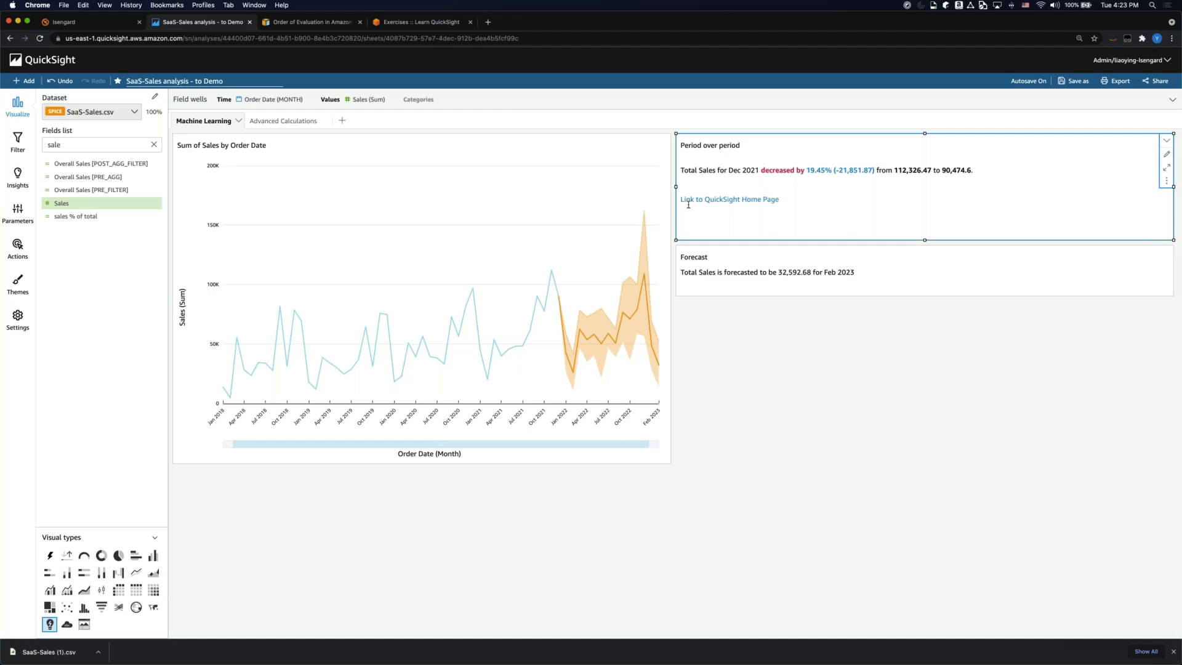
- Test the home page link in the Period over period insight and return to the SaaS-Sales analysis
left_click(726, 201)
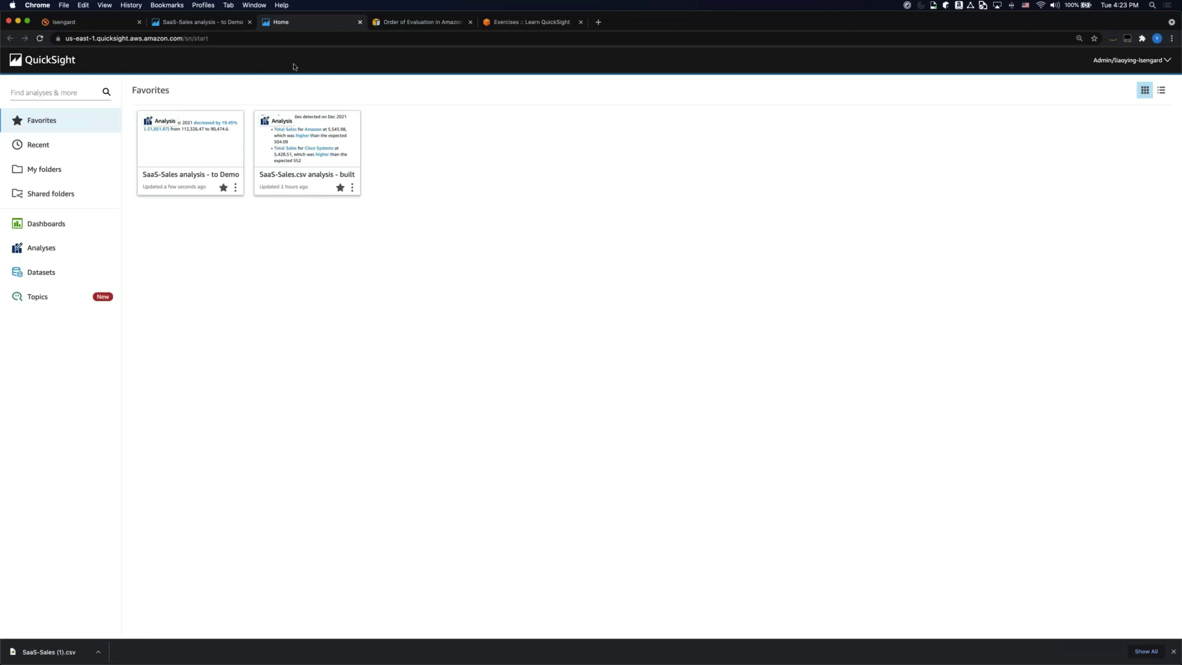
left_click(226, 39)
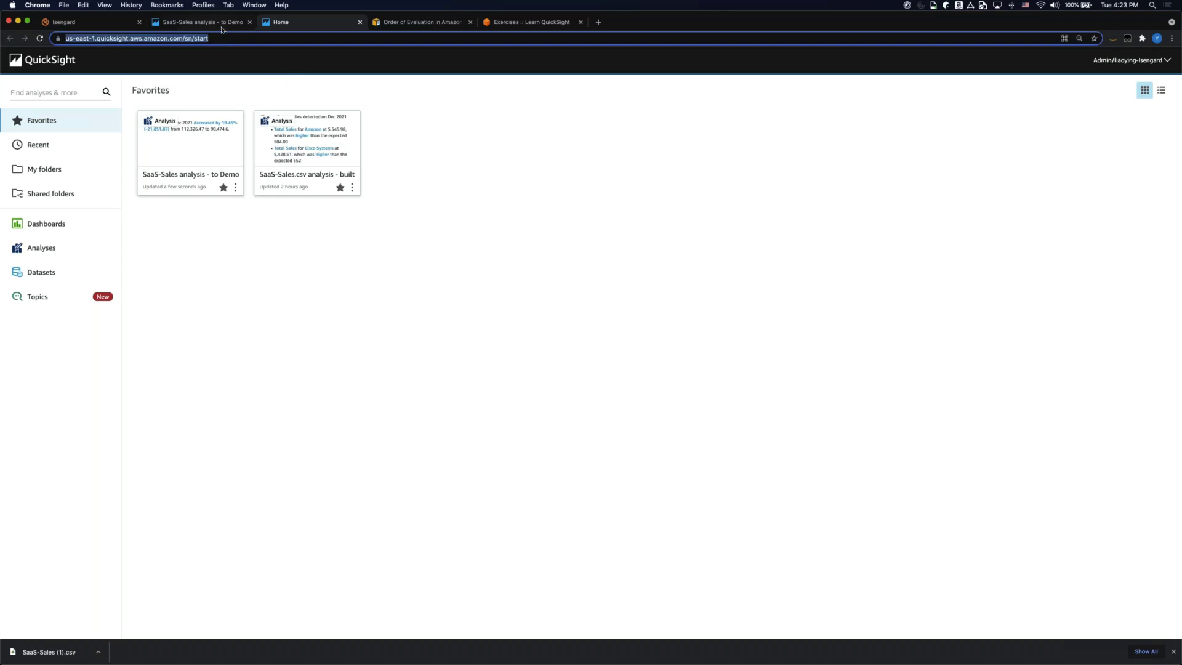
left_click(240, 23)
left_click(280, 22)
left_click(188, 24)
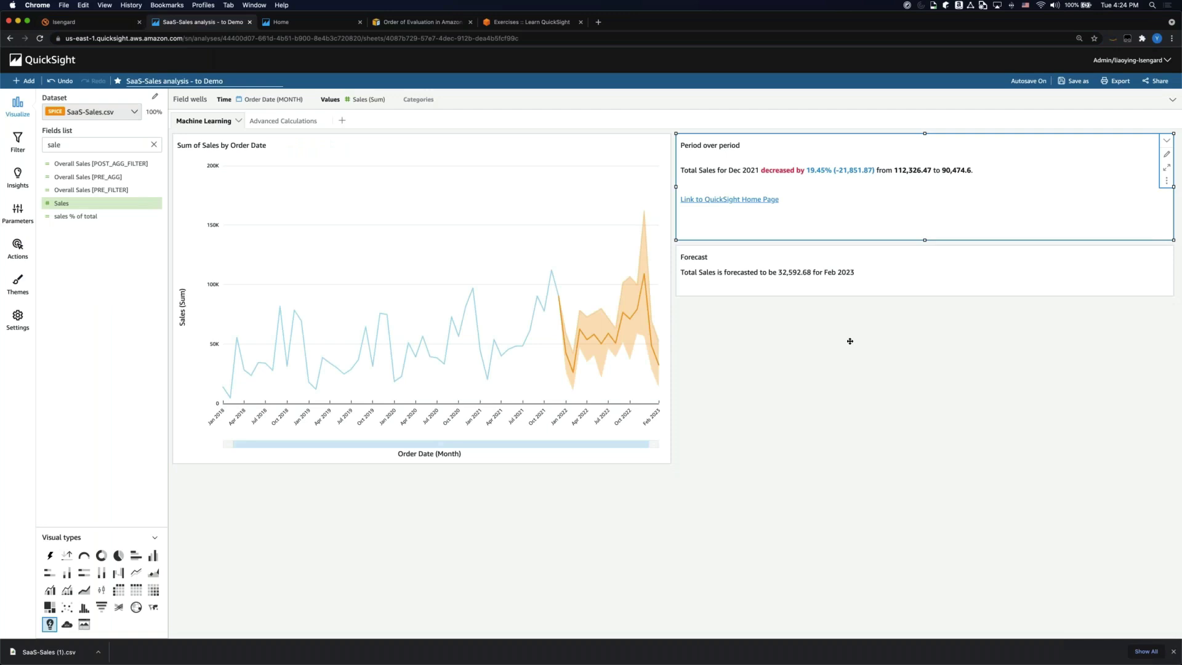
- Add a new insight to the Machine Learning sheet using the ML-powered Forecast computation type
left_click(820, 308)
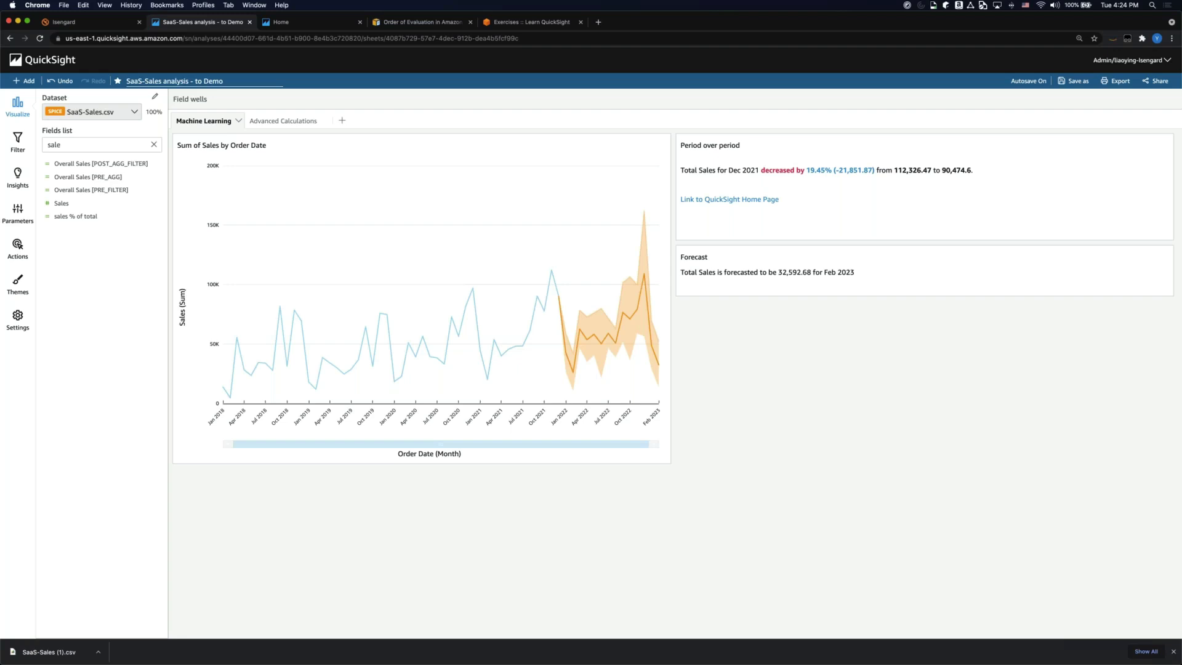
left_click(792, 319)
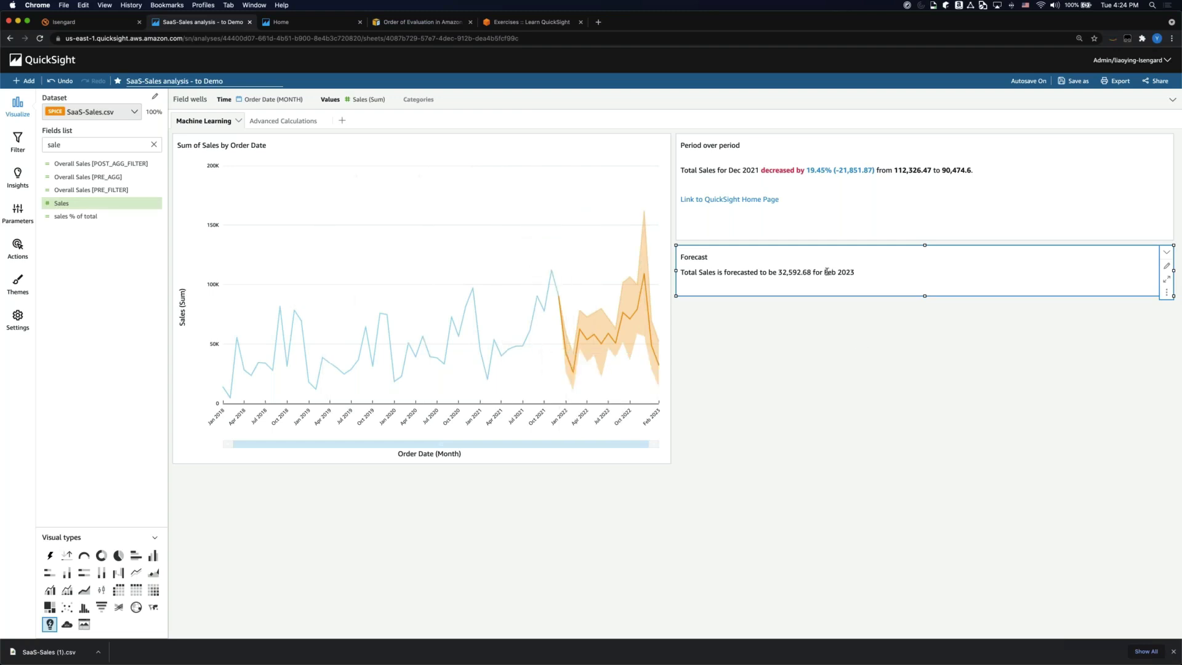
left_click(17, 82)
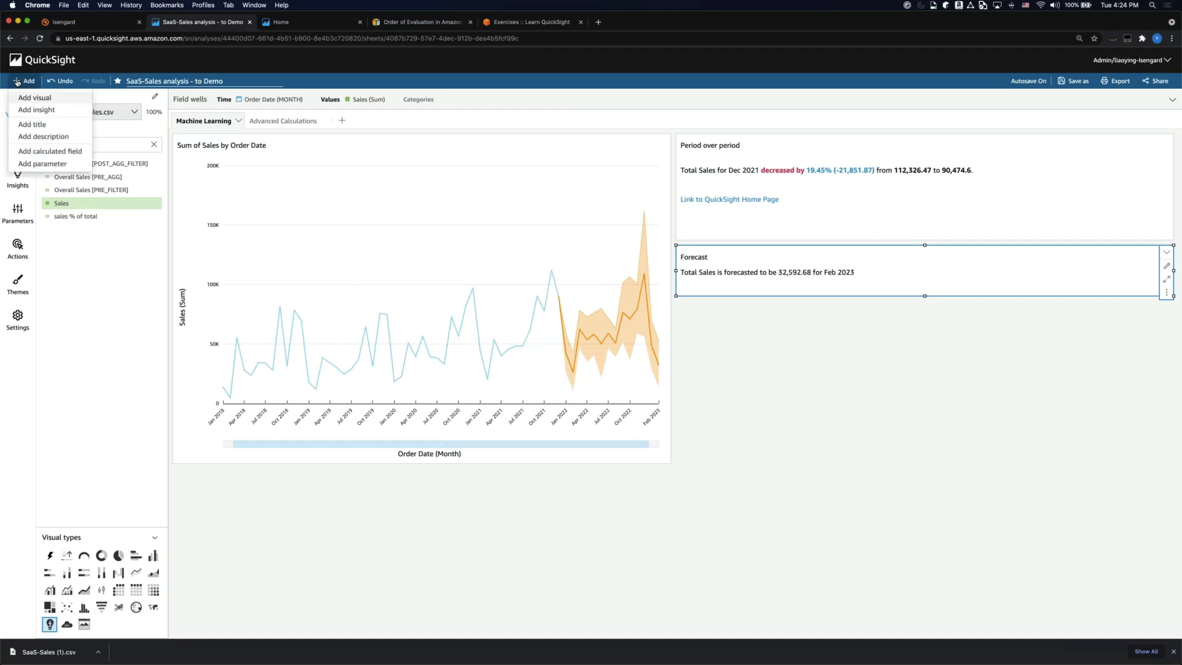
left_click(37, 110)
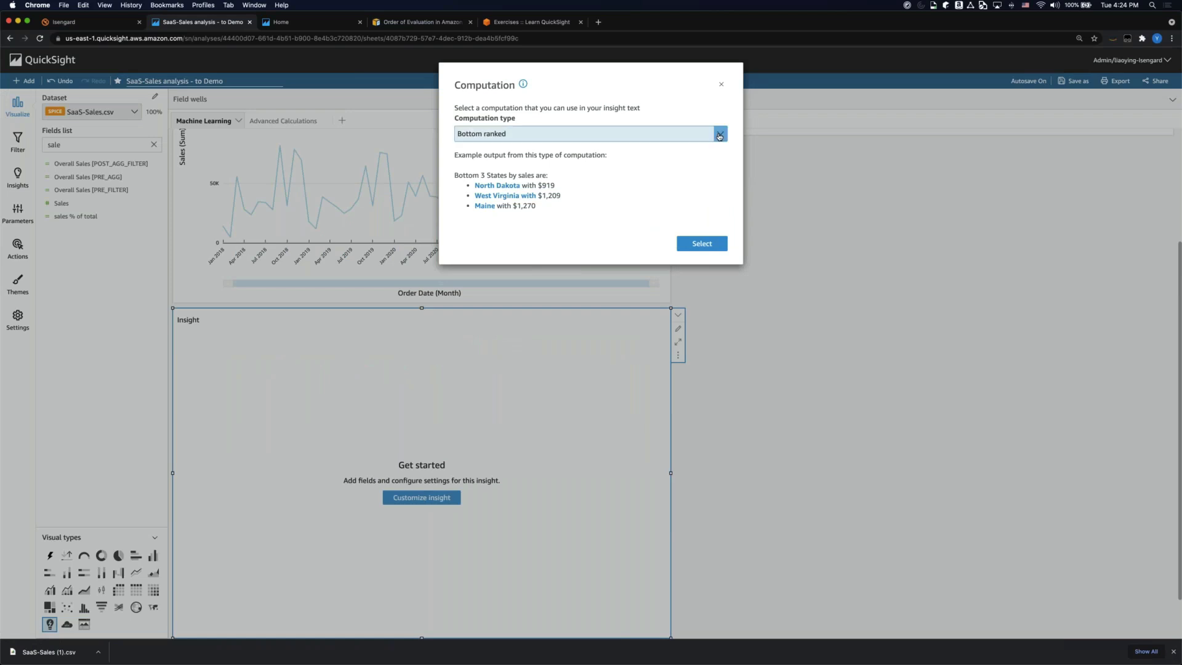
left_click(696, 137)
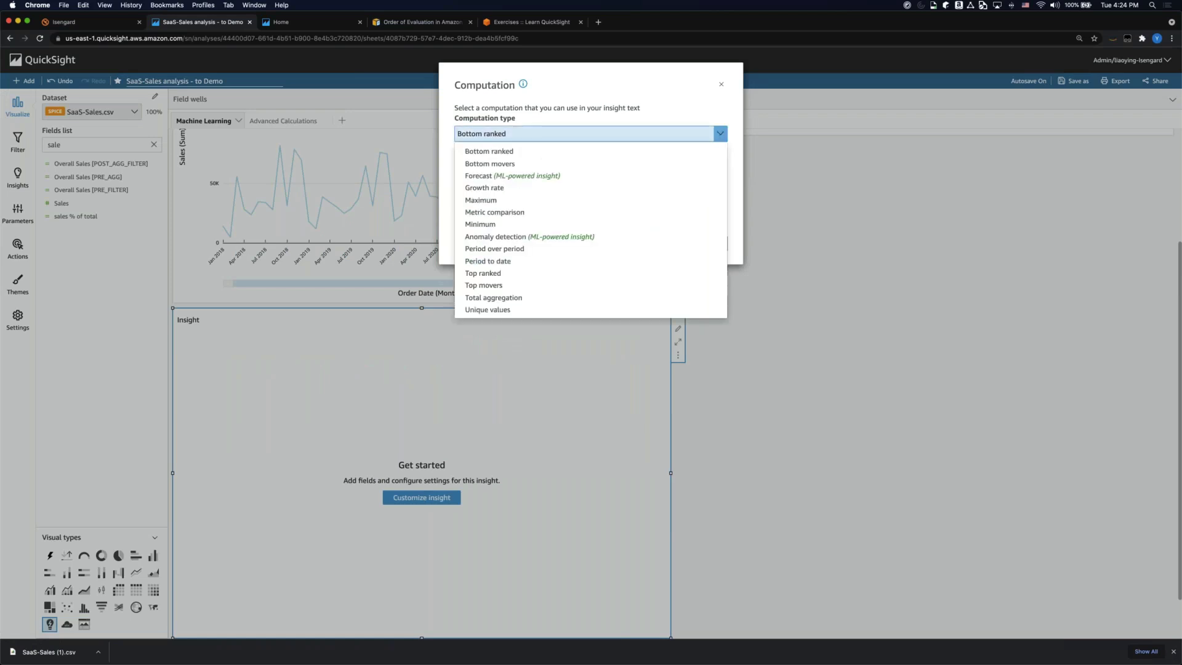
left_click(518, 175)
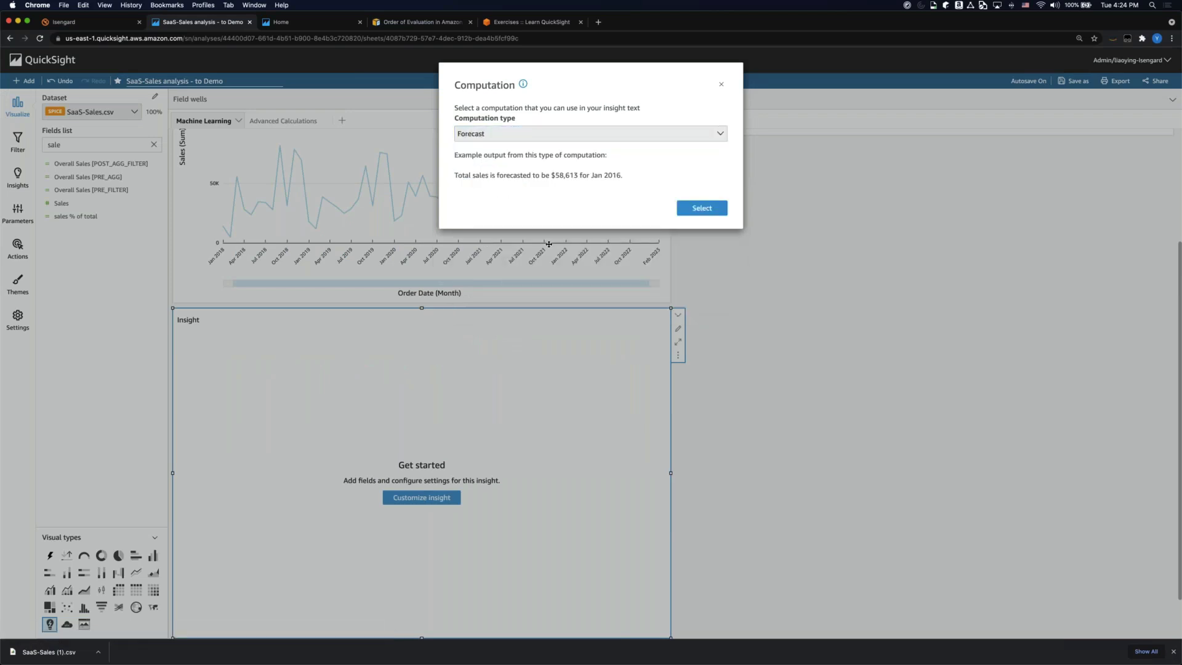
left_click(686, 212)
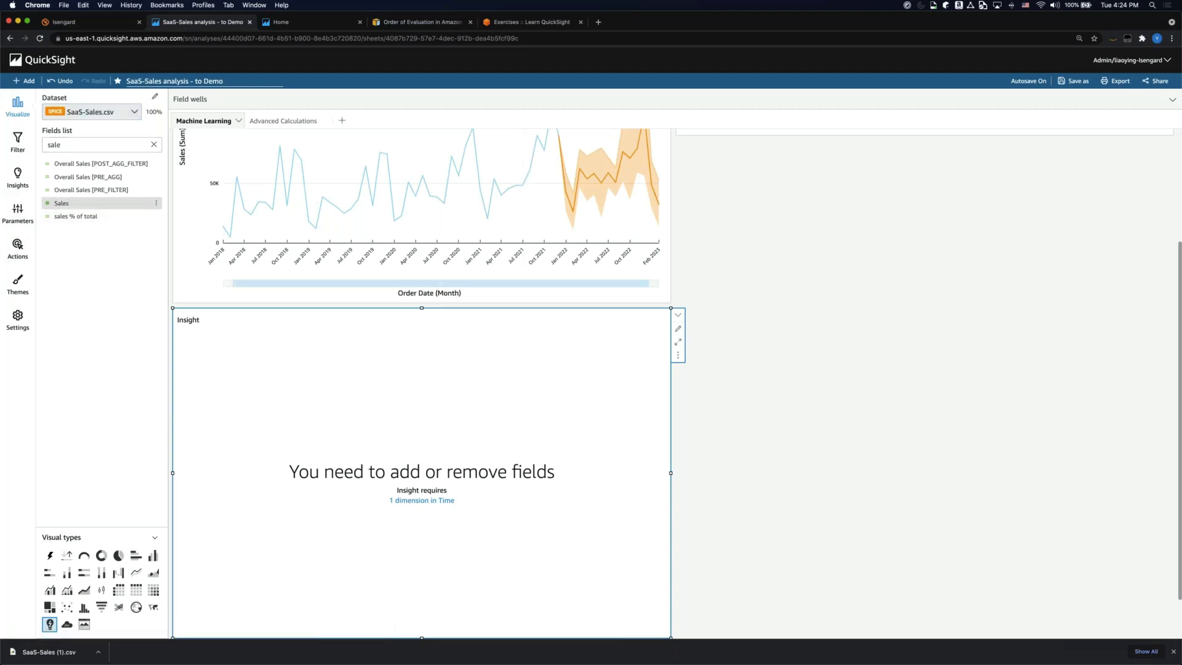
- Give the new insight Sales as its value and Order Date as its time field, aggregated by Month
left_click(61, 204)
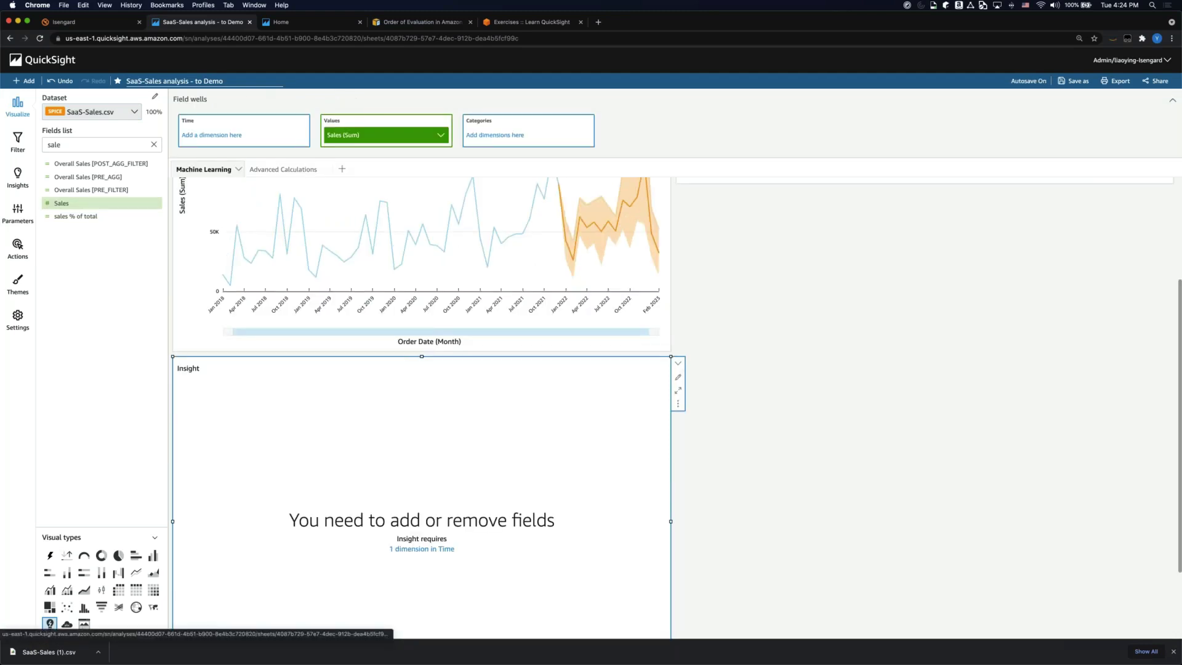
double_click(74, 146)
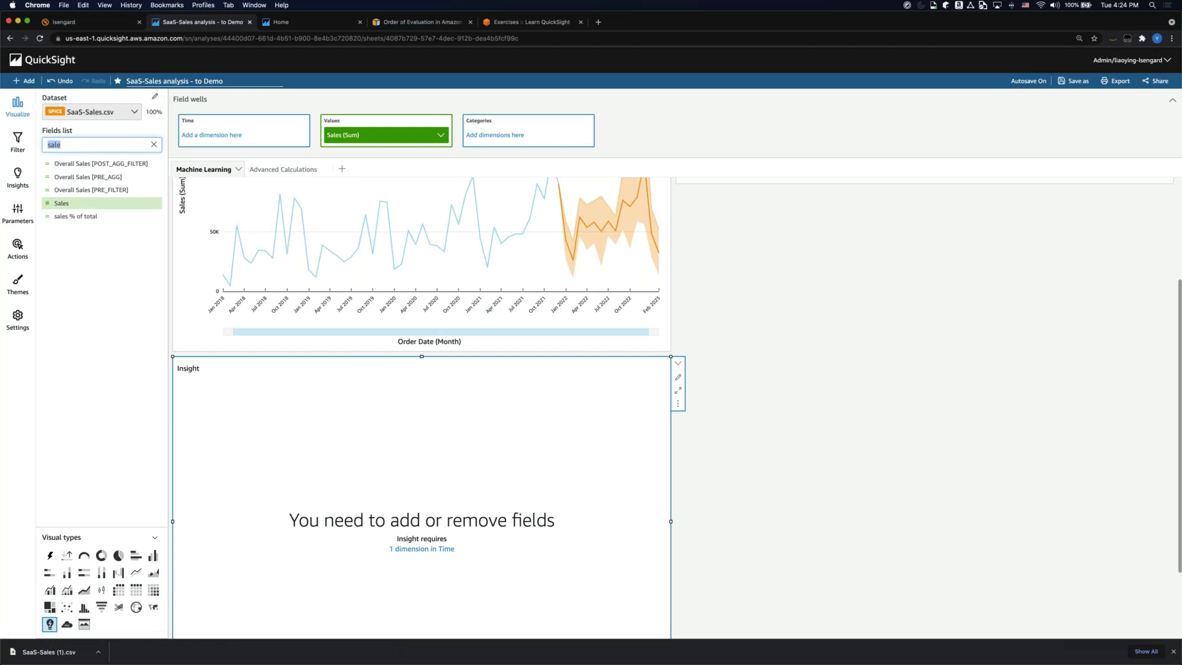
type("da")
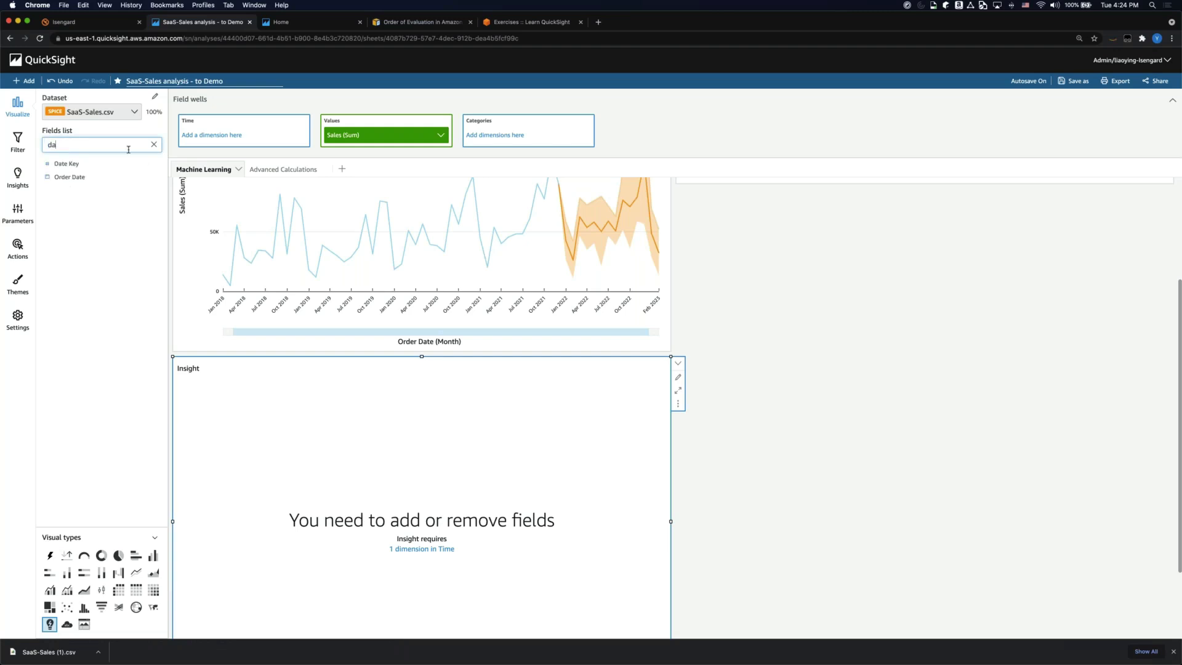
left_click(69, 176)
left_click(299, 135)
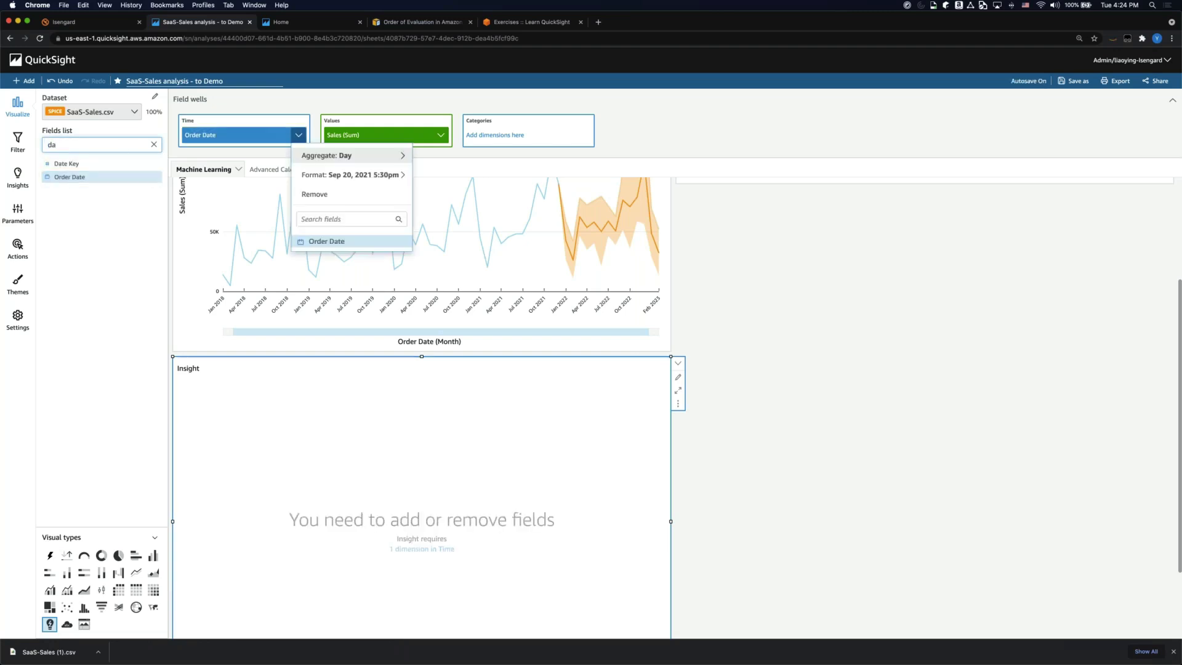
mouse_move(356, 156)
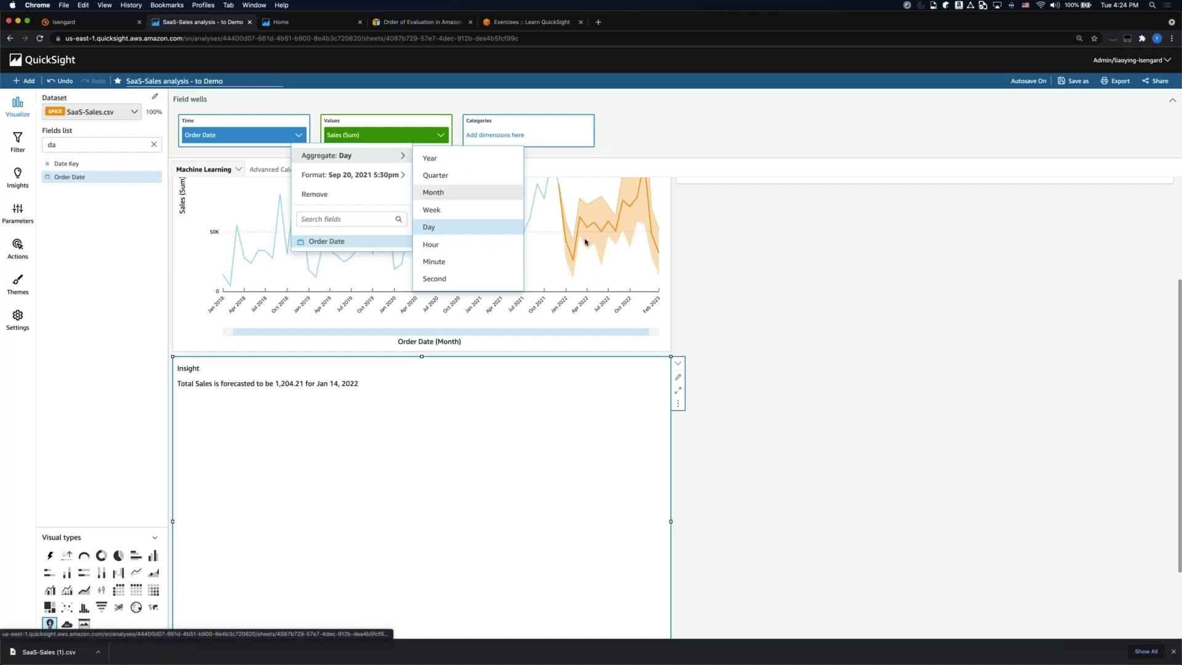
left_click(434, 192)
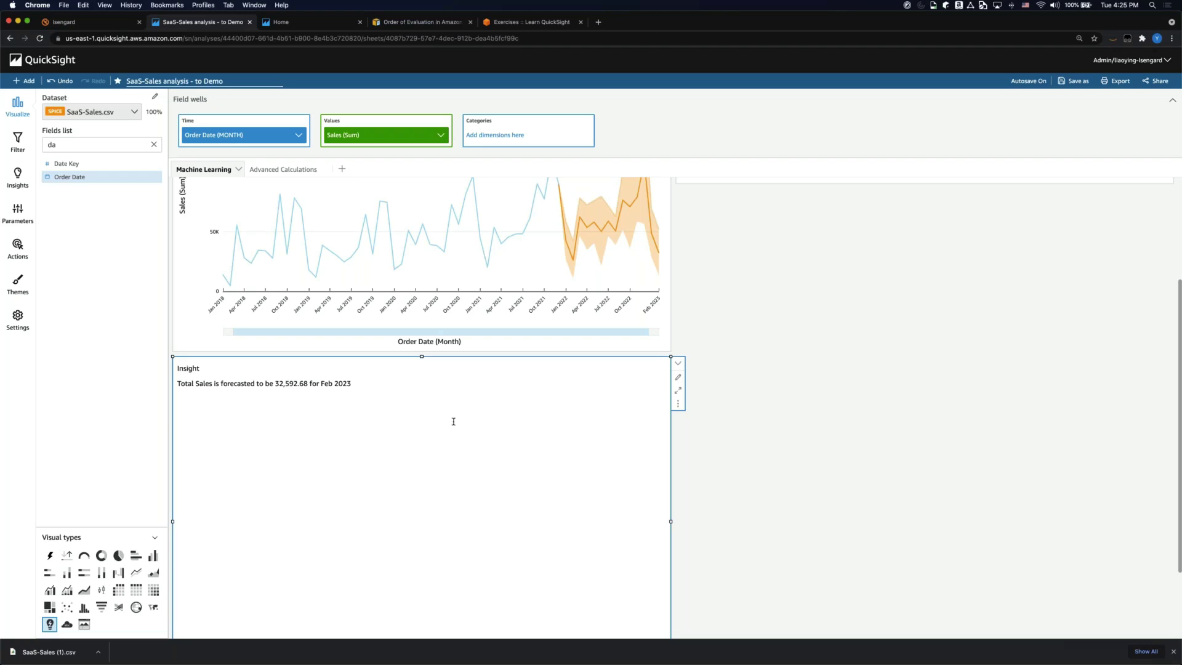
- Extend the height of the existing Forecast insight beside the chart and open its narrative for customization
scroll(775, 361, "up", 5)
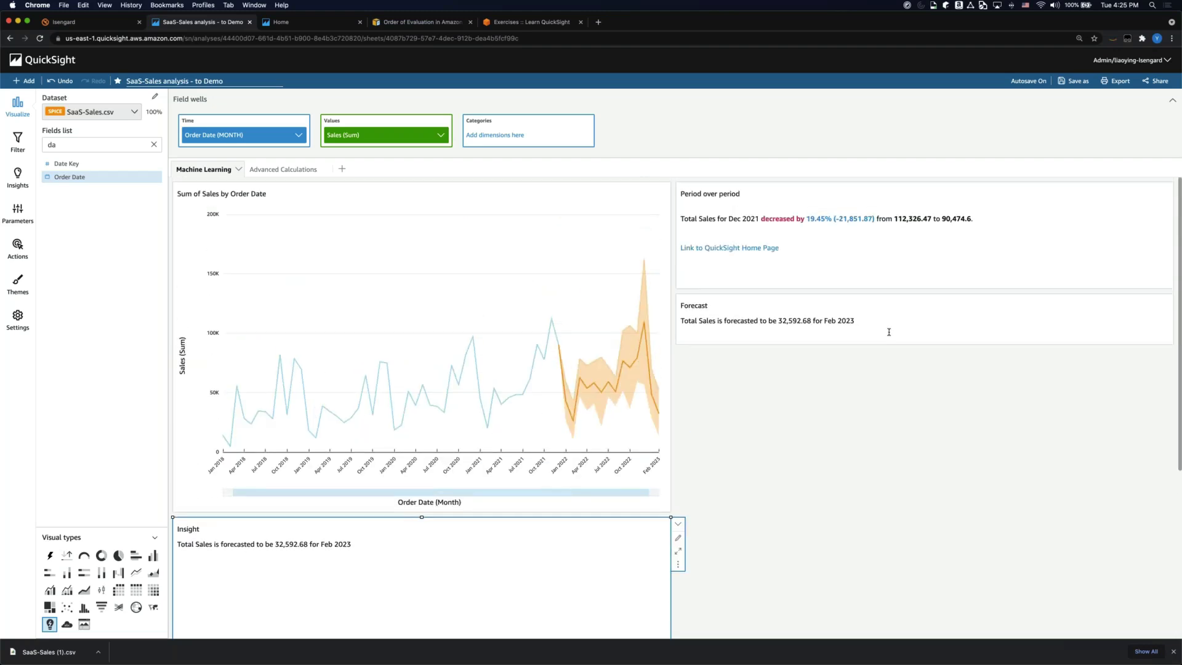
left_click(882, 333)
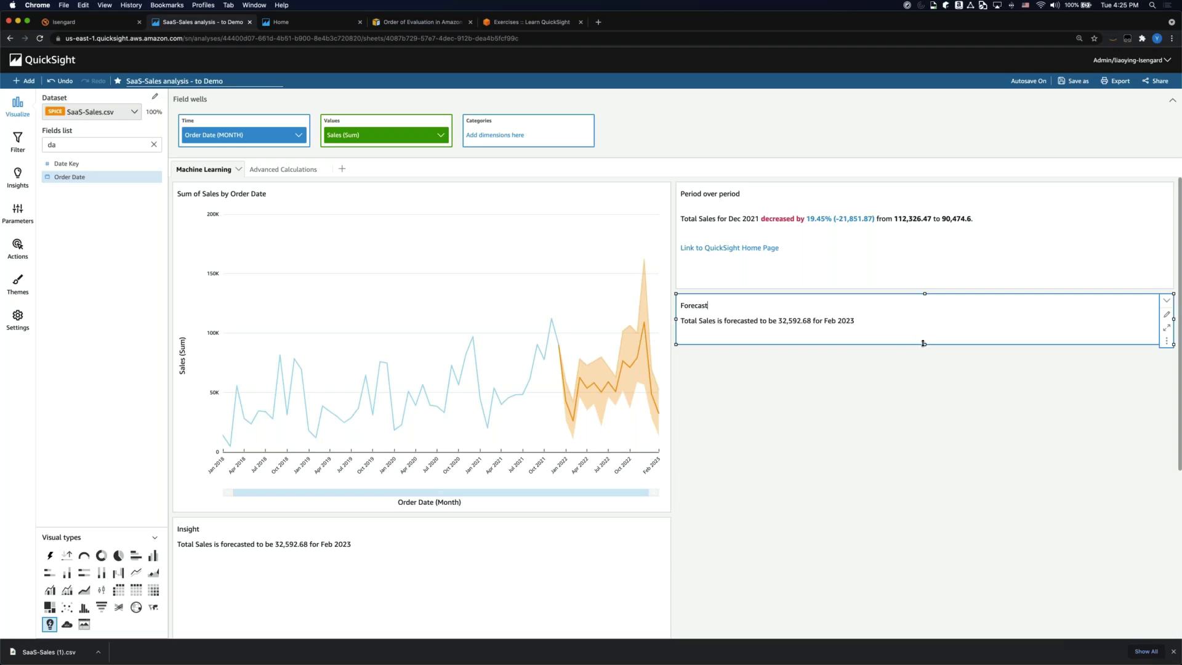
left_click_drag(923, 343, 923, 372)
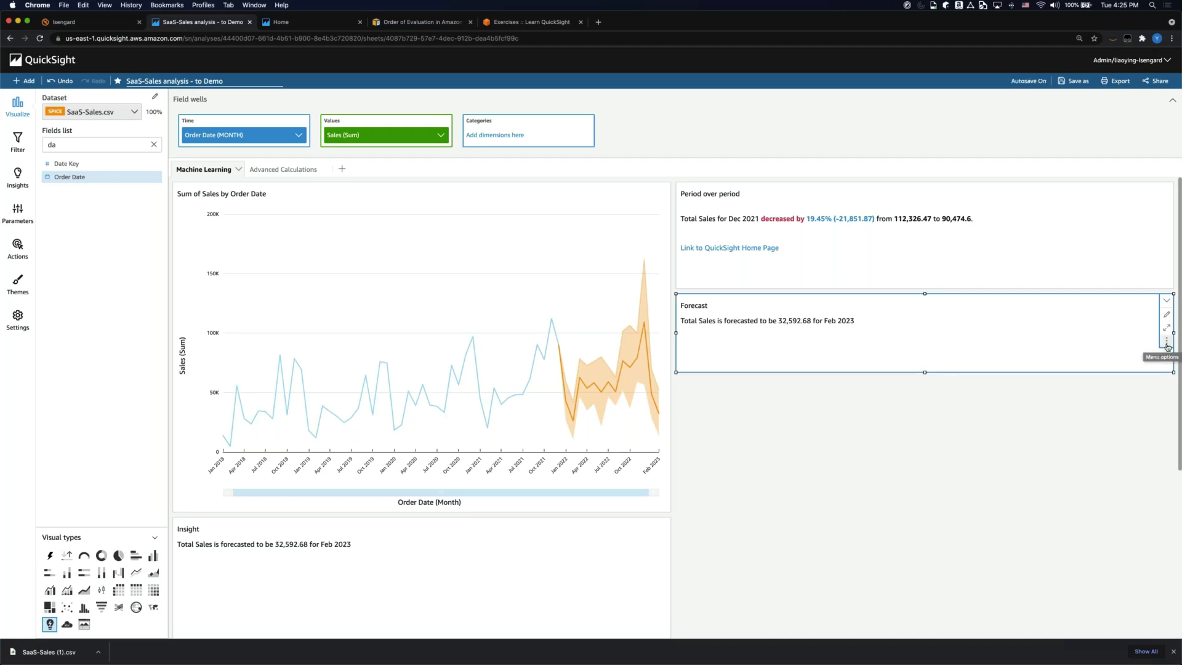
left_click(1166, 343)
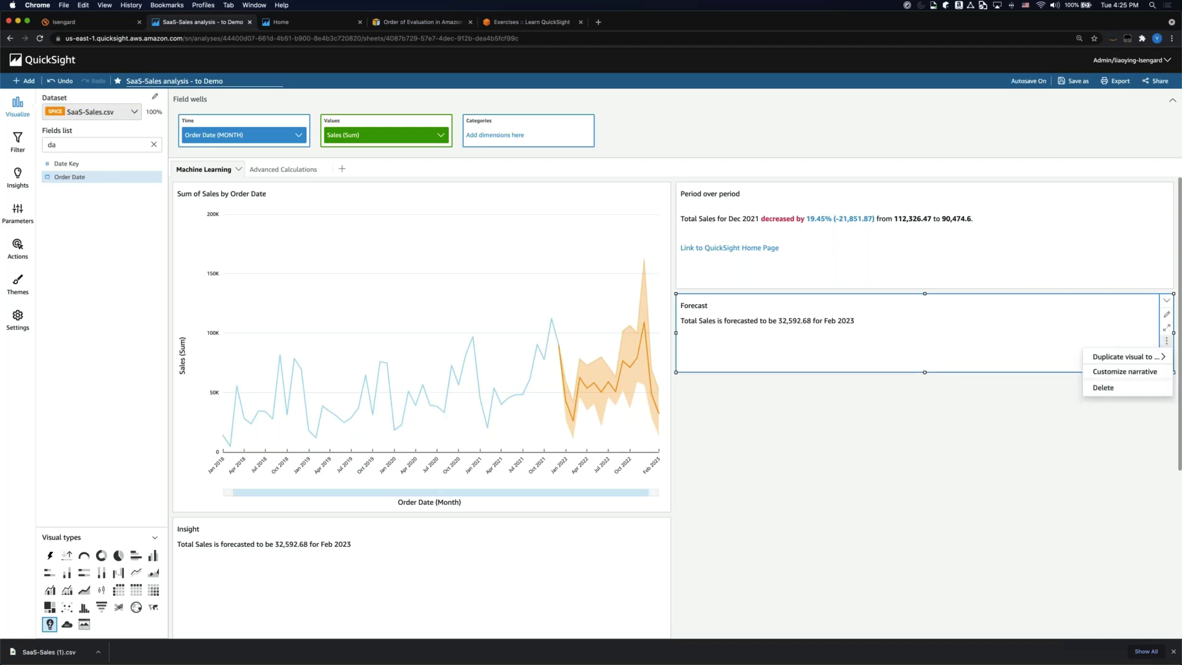
left_click(1124, 372)
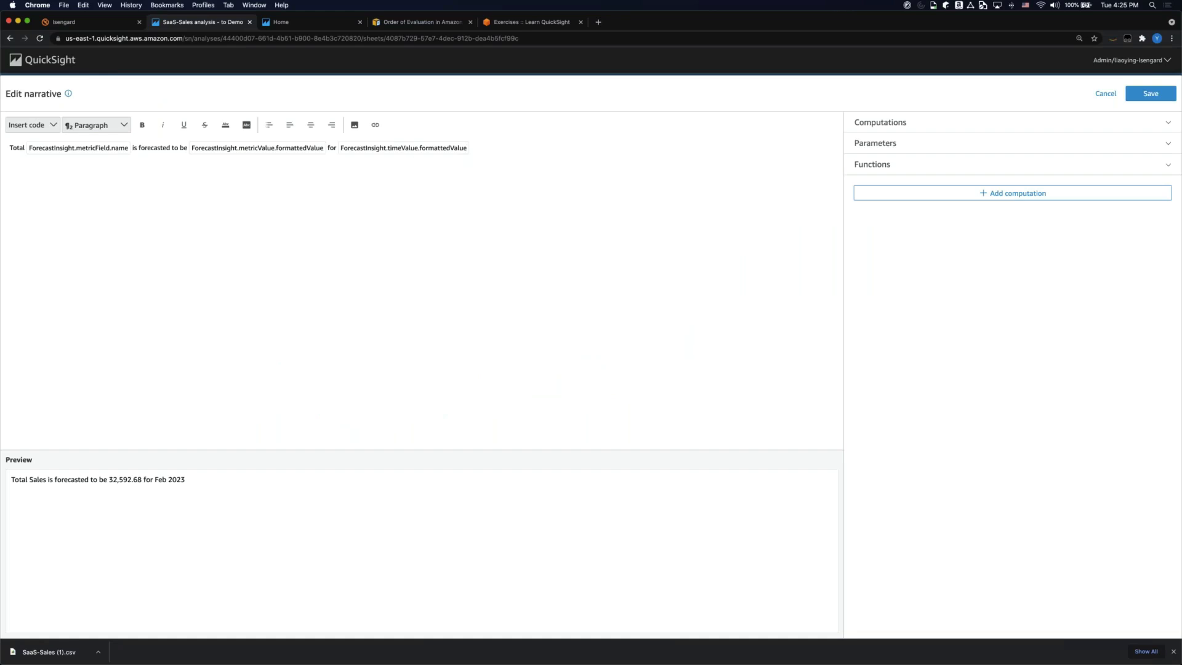
- Open the ForecastInsight computation's configuration and review its forecast length, prediction interval and seasonality settings
left_click(1150, 125)
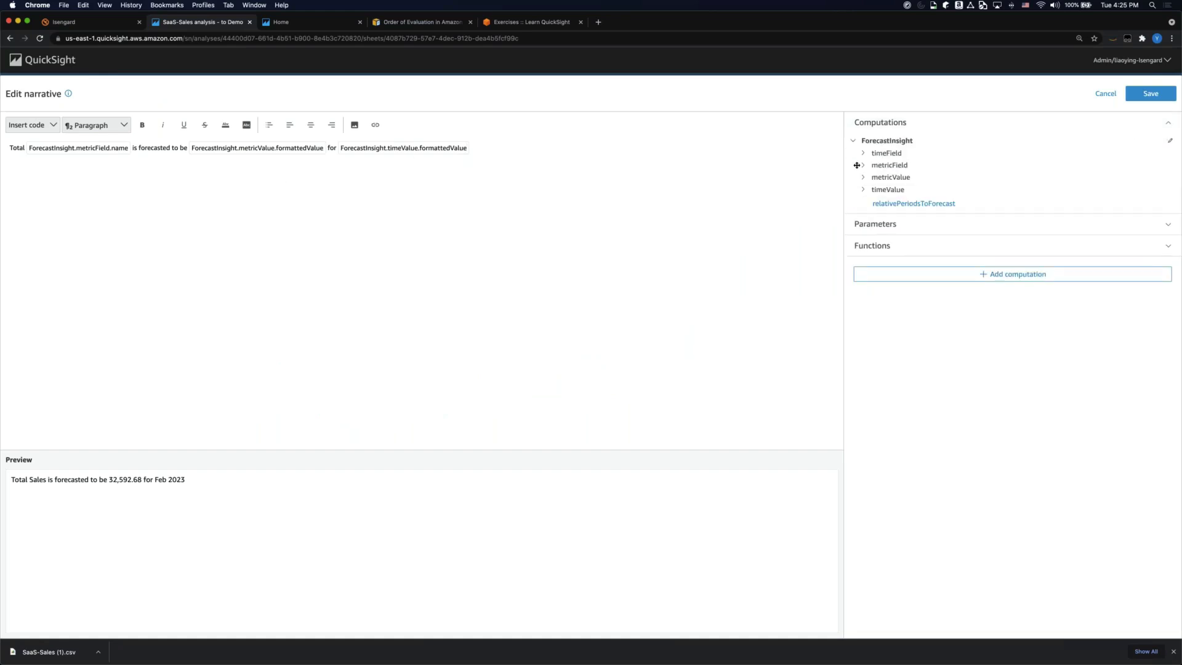
left_click(1170, 143)
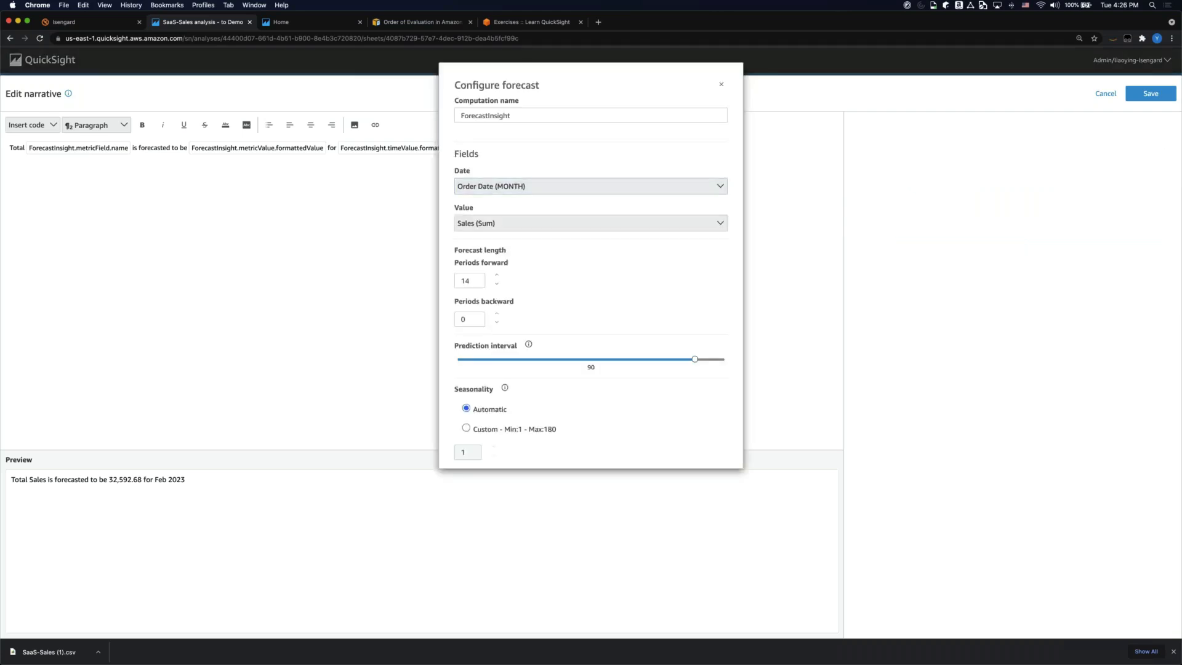
scroll(480, 351, "down", 2)
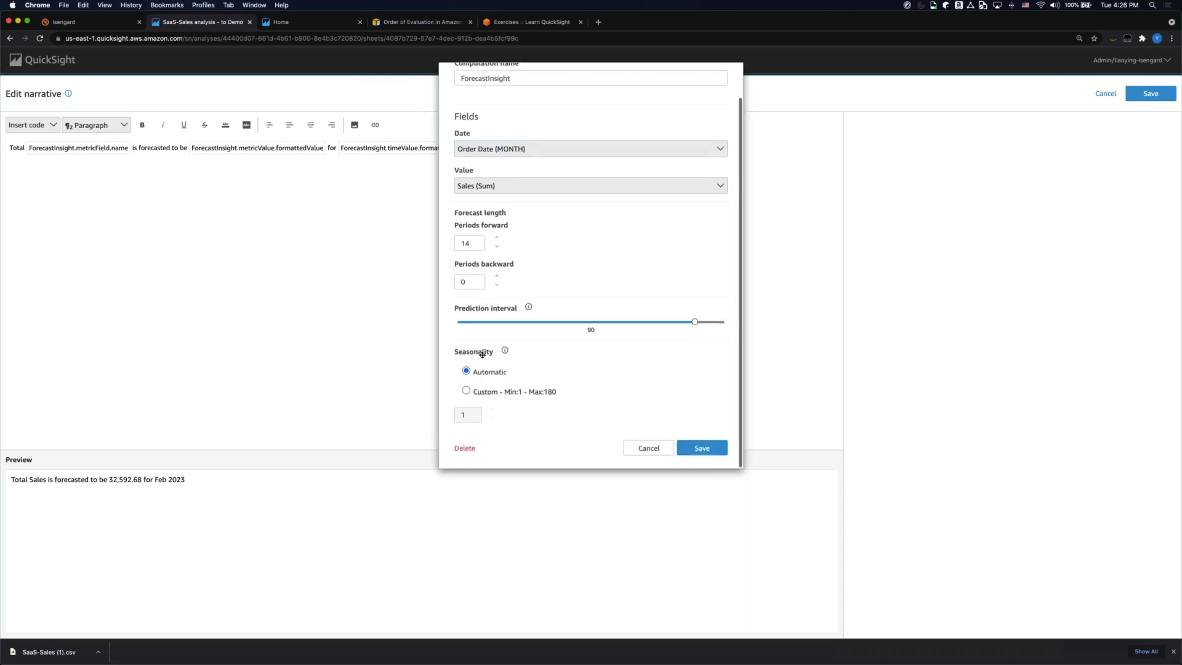
scroll(481, 355, "up", 2)
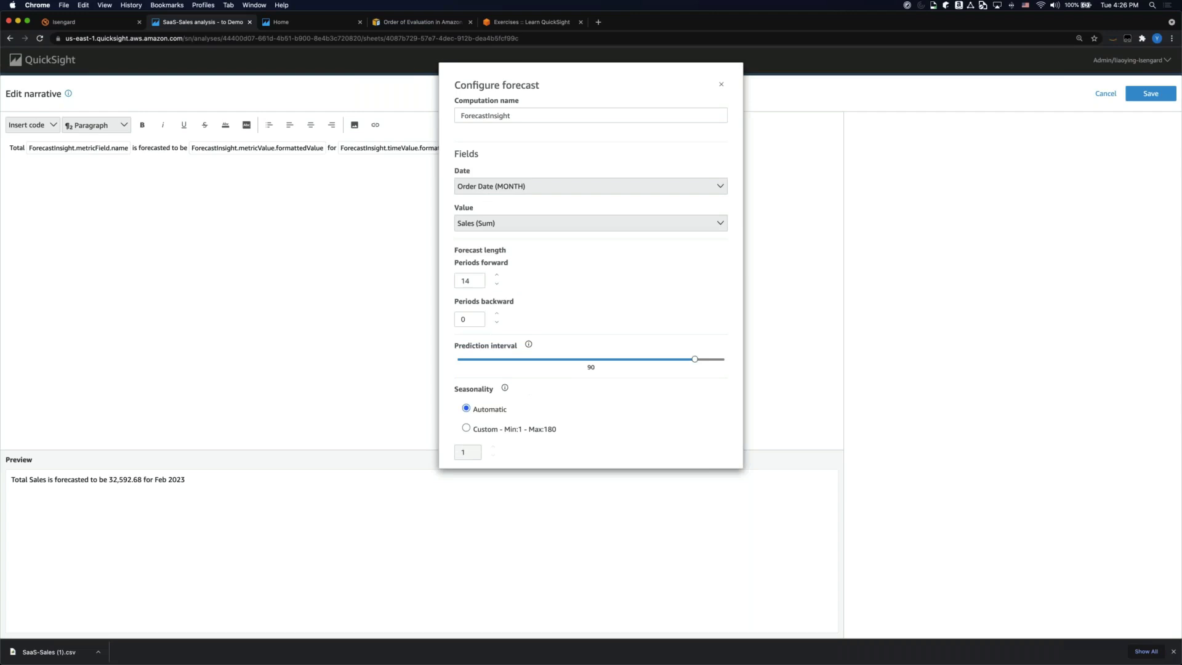
double_click(482, 283)
type("6")
scroll(540, 341, "down", 2)
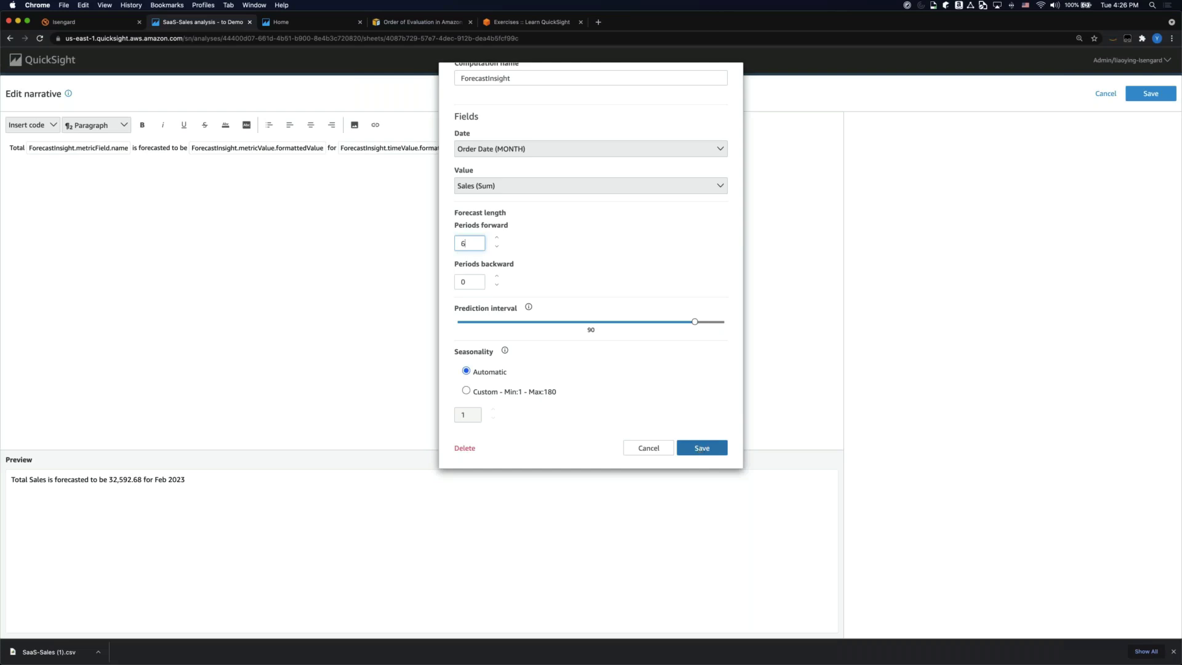
- Set the ForecastInsight computation's periods forward to 12 and save the forecast configuration
double_click(466, 243)
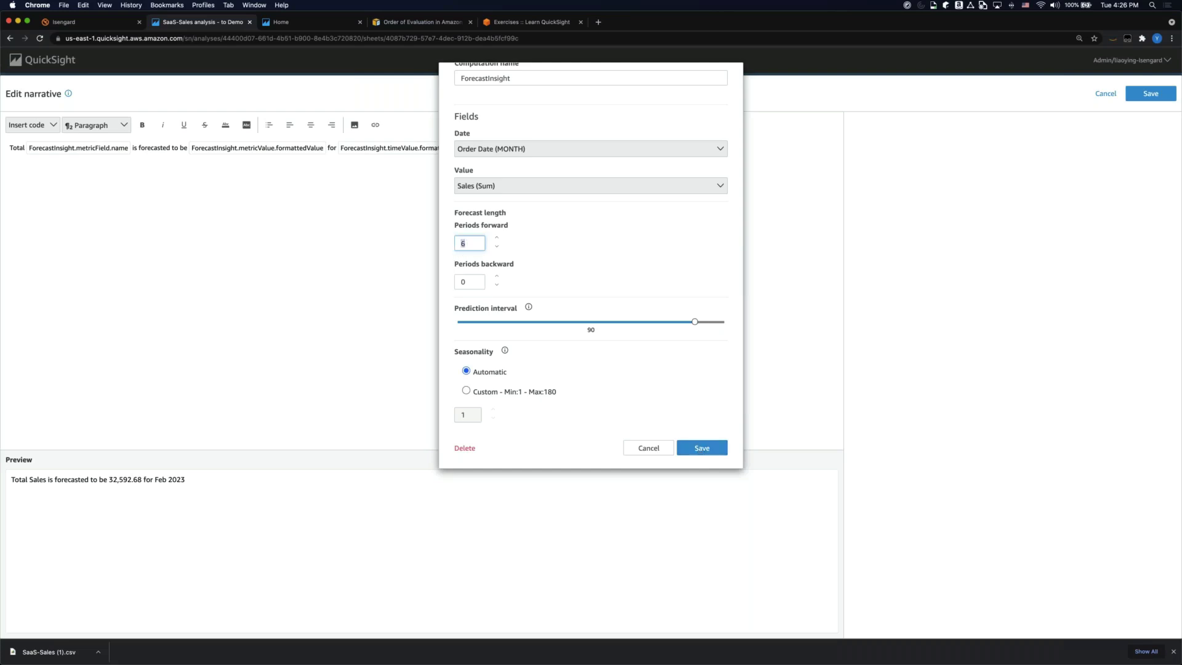
type("12")
scroll(571, 272, "up", 1)
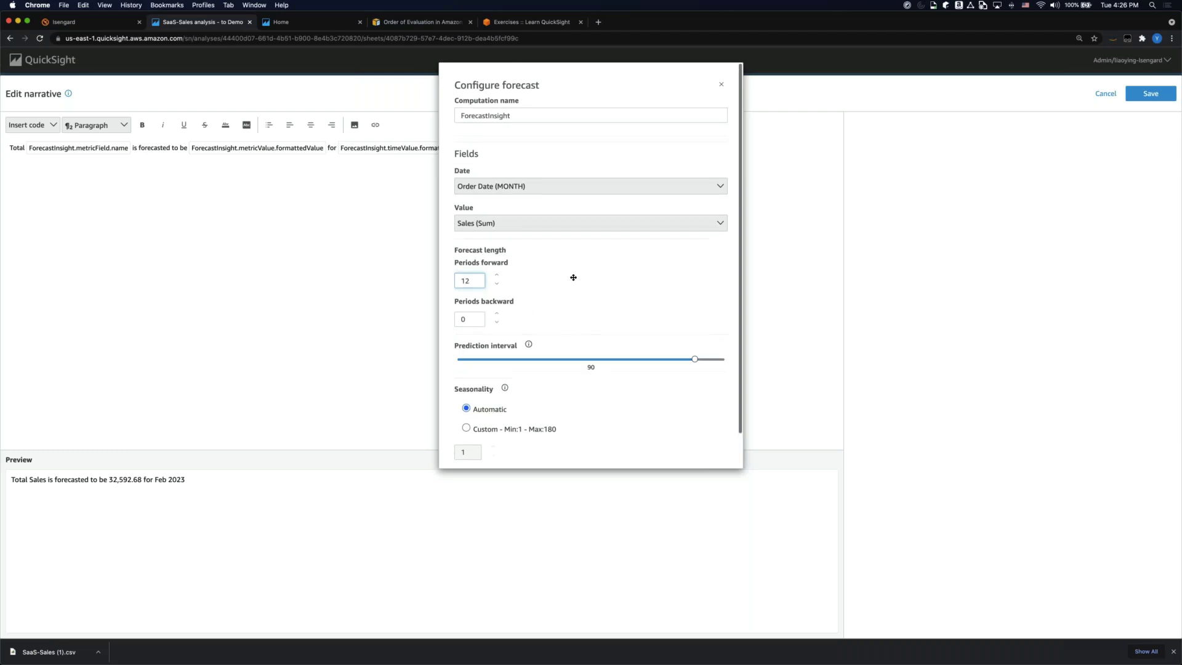
scroll(571, 273, "down", 1)
left_click(702, 448)
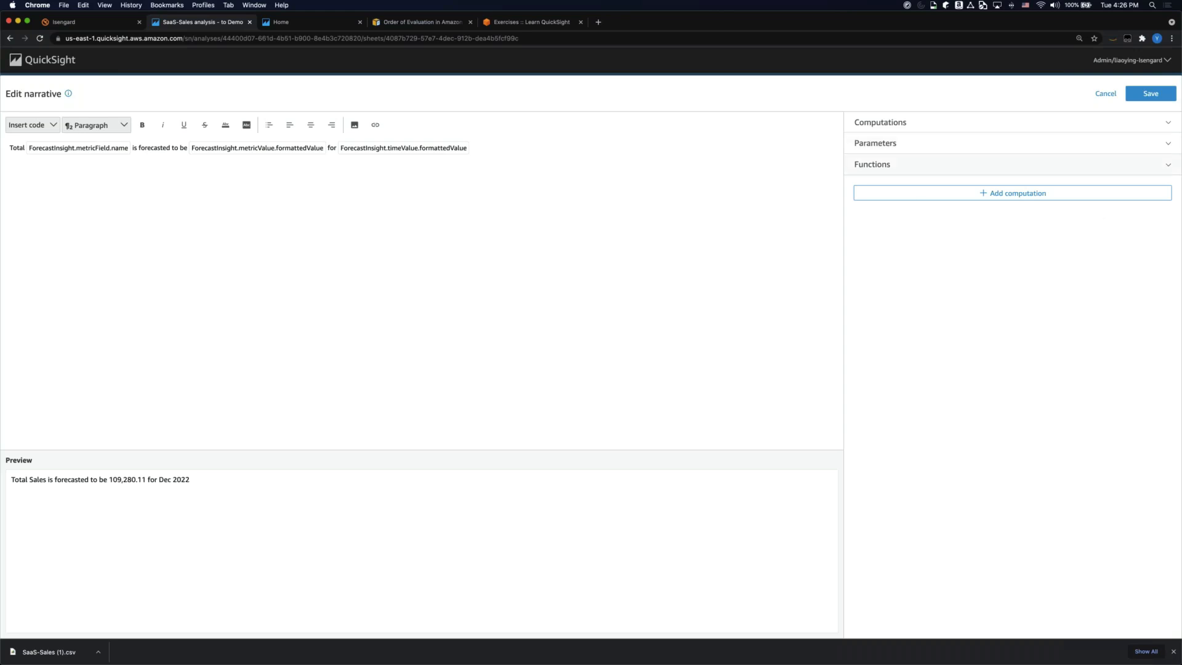
- Add a second Forecast computation on monthly Order Date and Sales with 6 periods forward, and expand the list of computations
left_click(997, 194)
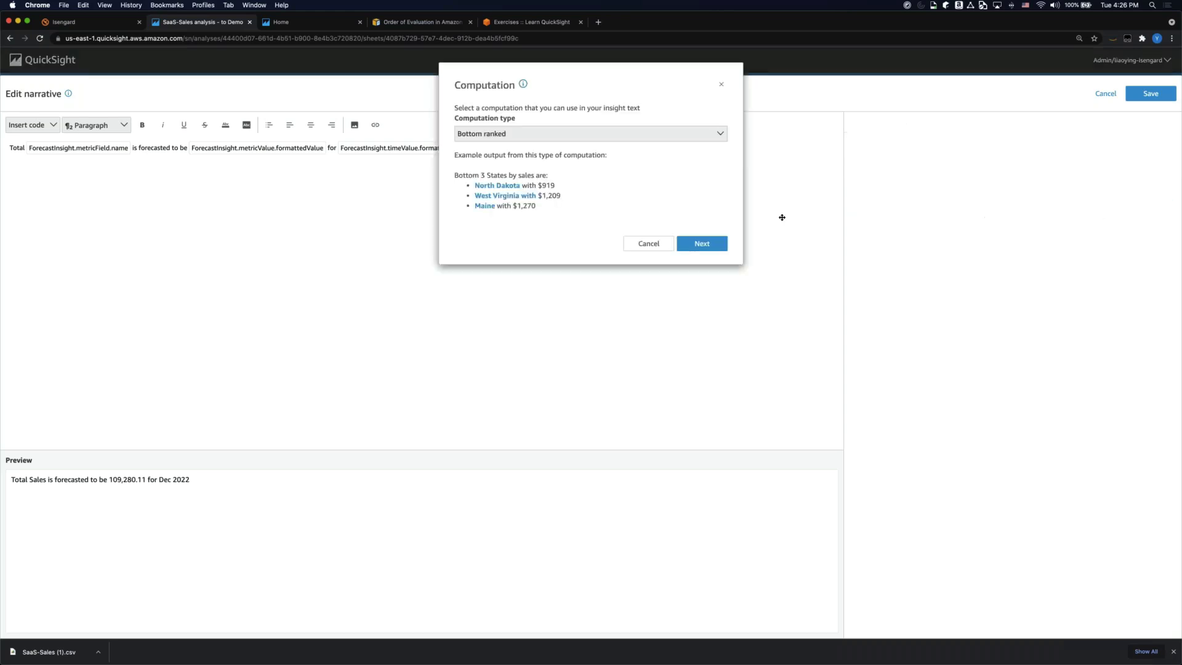
left_click(709, 137)
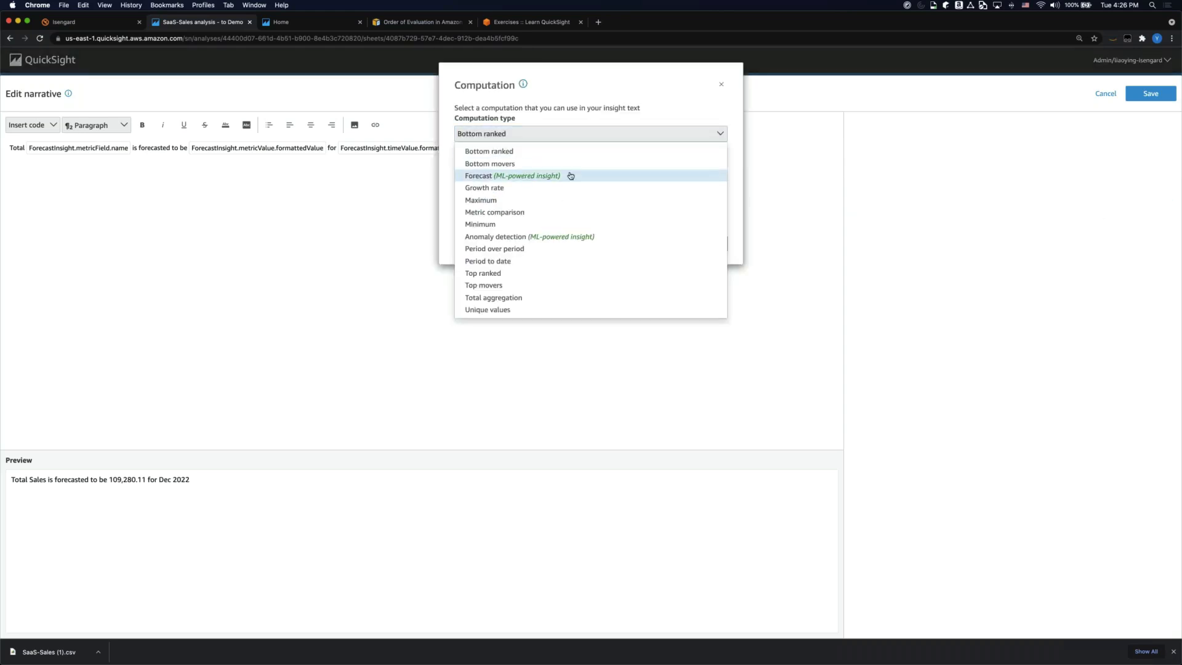
left_click(471, 176)
left_click(703, 206)
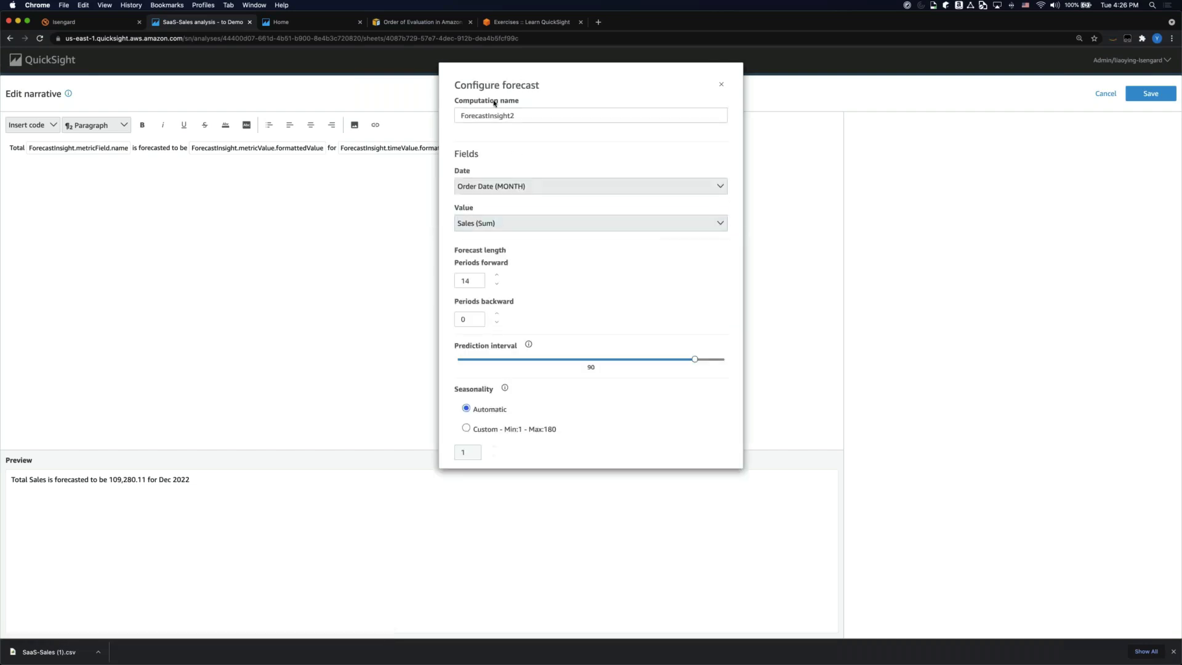
left_click(507, 115)
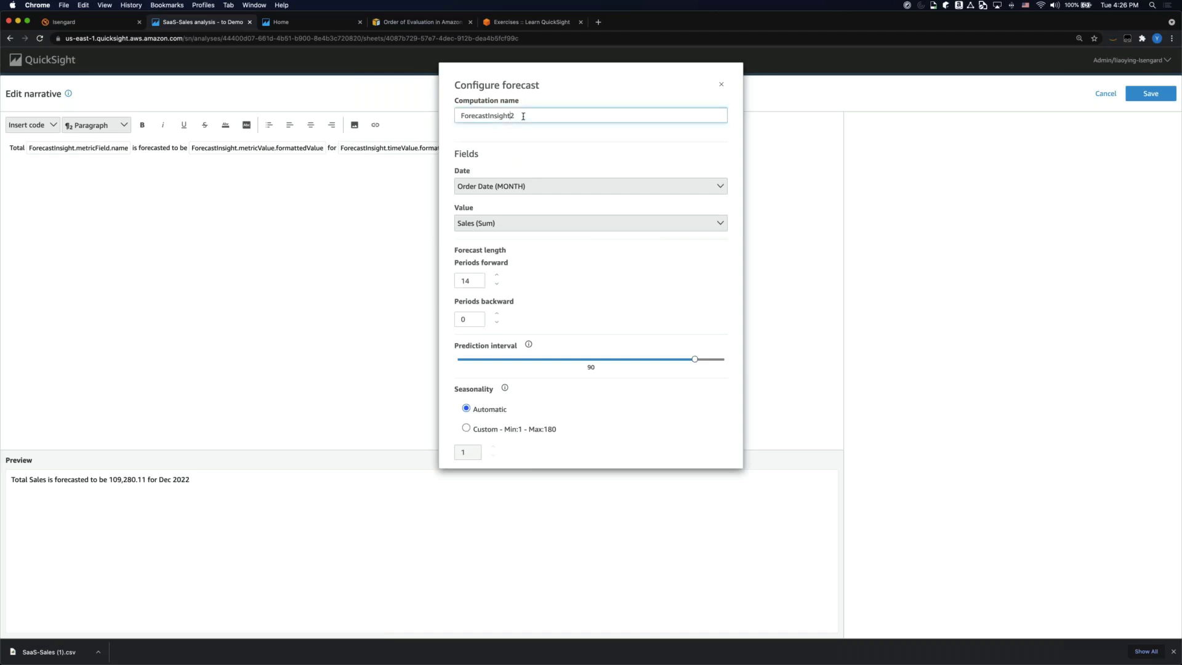
left_click(468, 187)
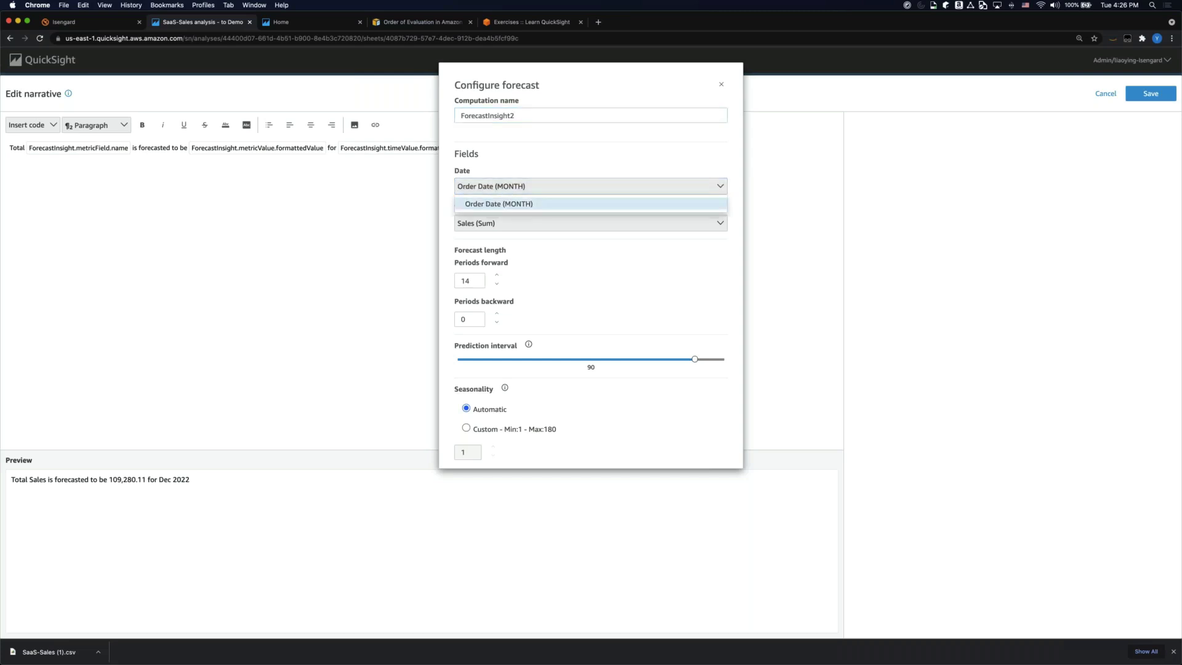
left_click(486, 203)
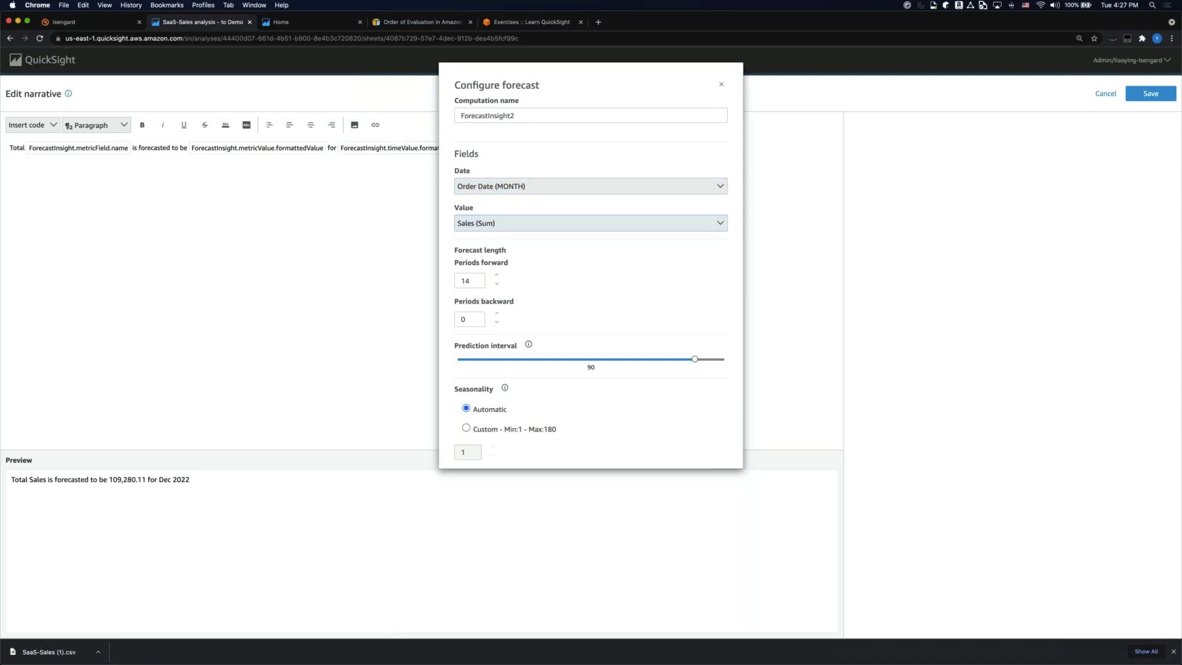
double_click(475, 285)
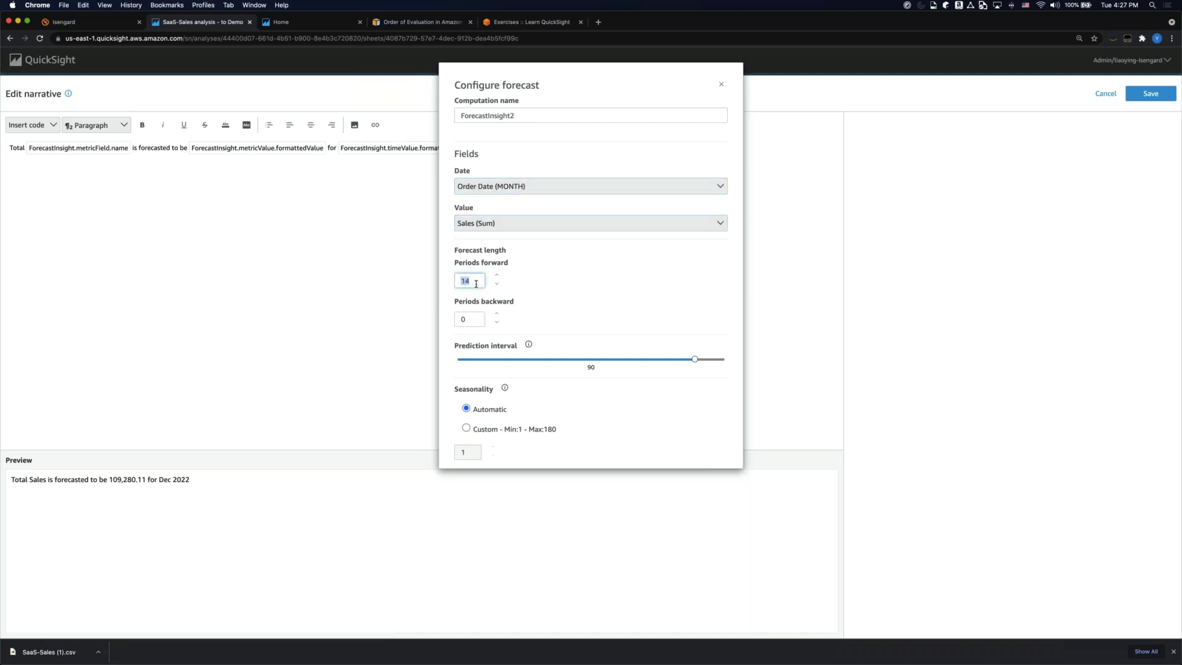
type("6")
scroll(636, 401, "down", 2)
left_click(702, 450)
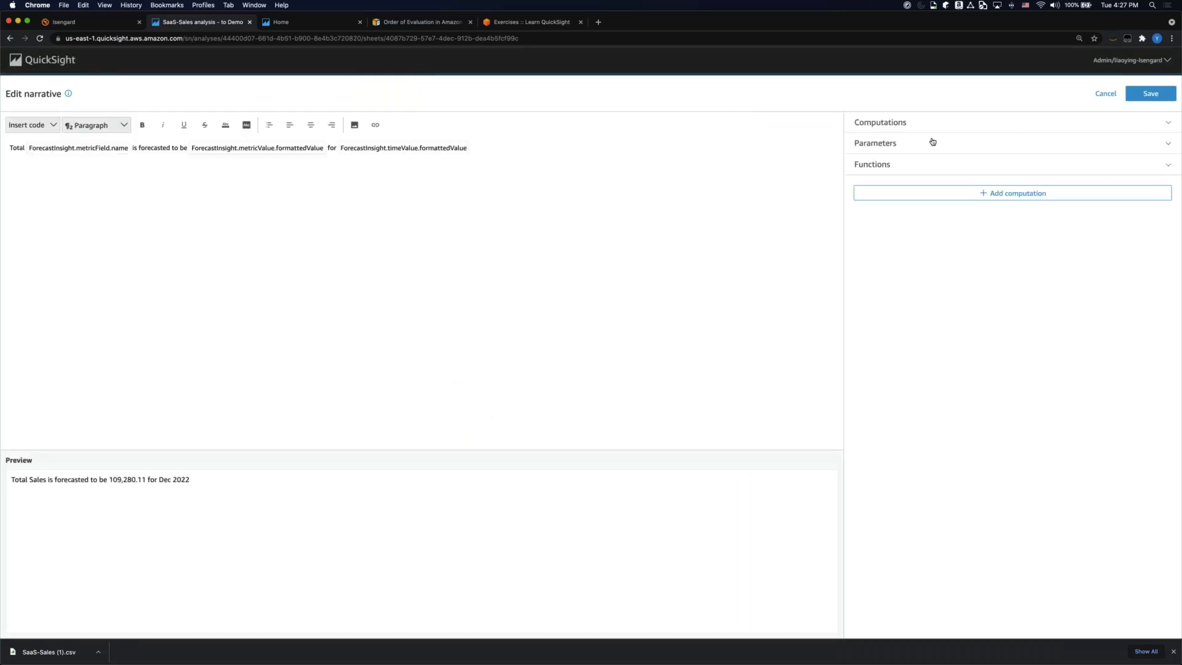
left_click(912, 124)
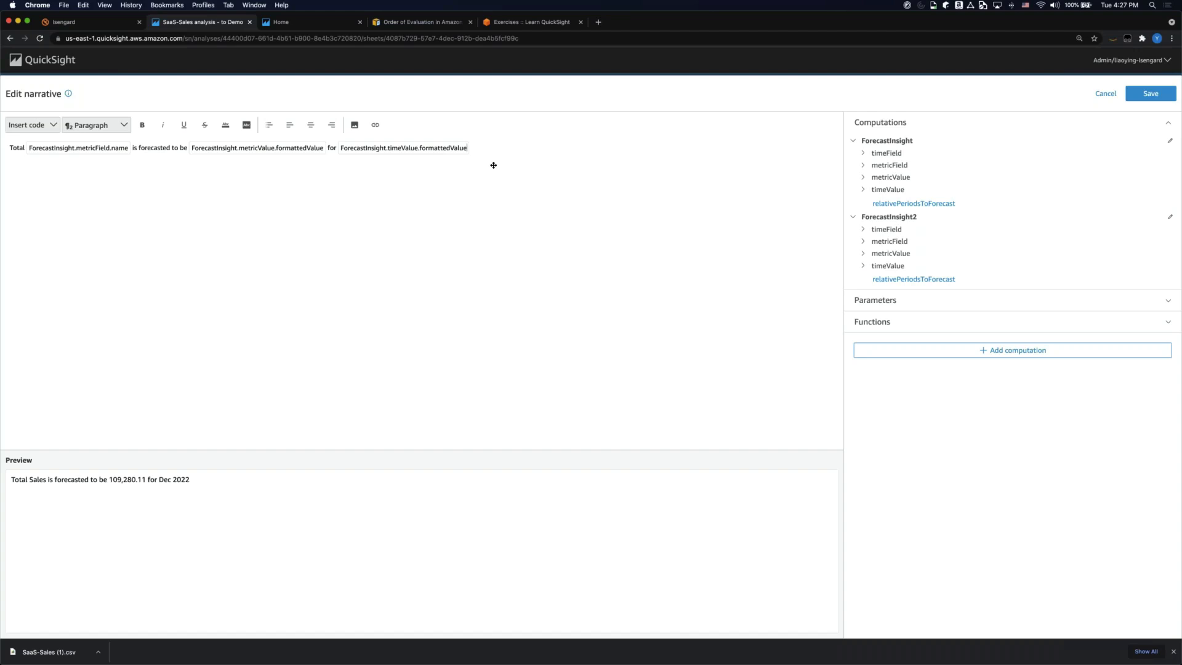
- Duplicate the whole forecast sentence, including its expressions, onto a new line below the original in the narrative
key("shift+Left")
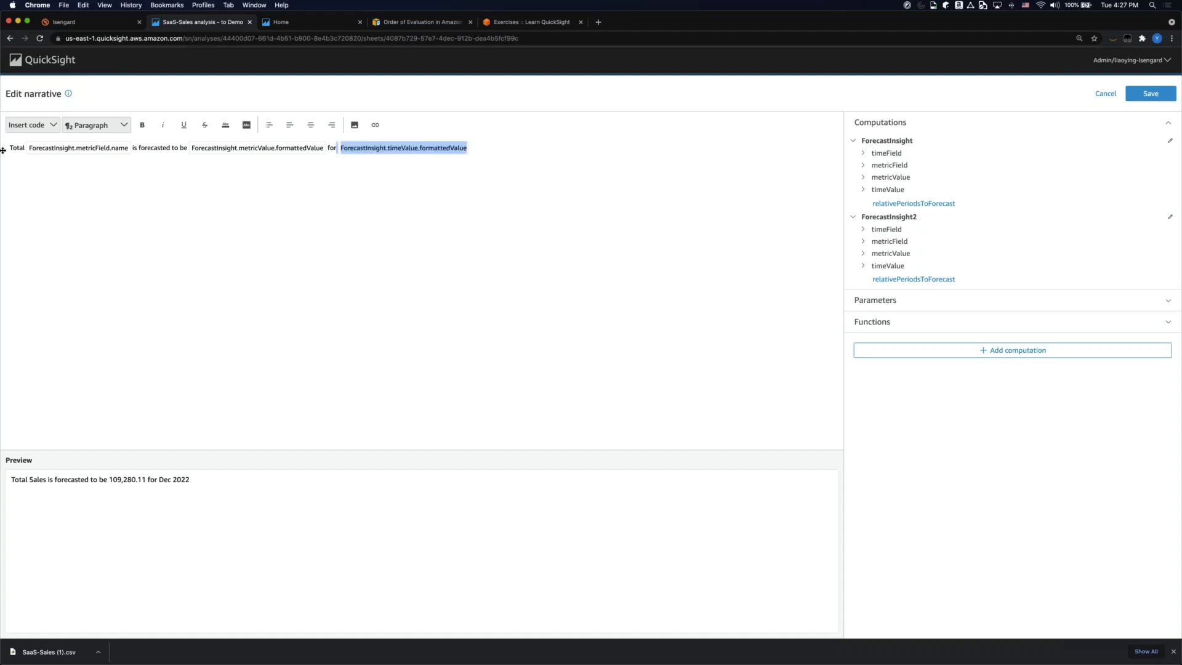
key("Up")
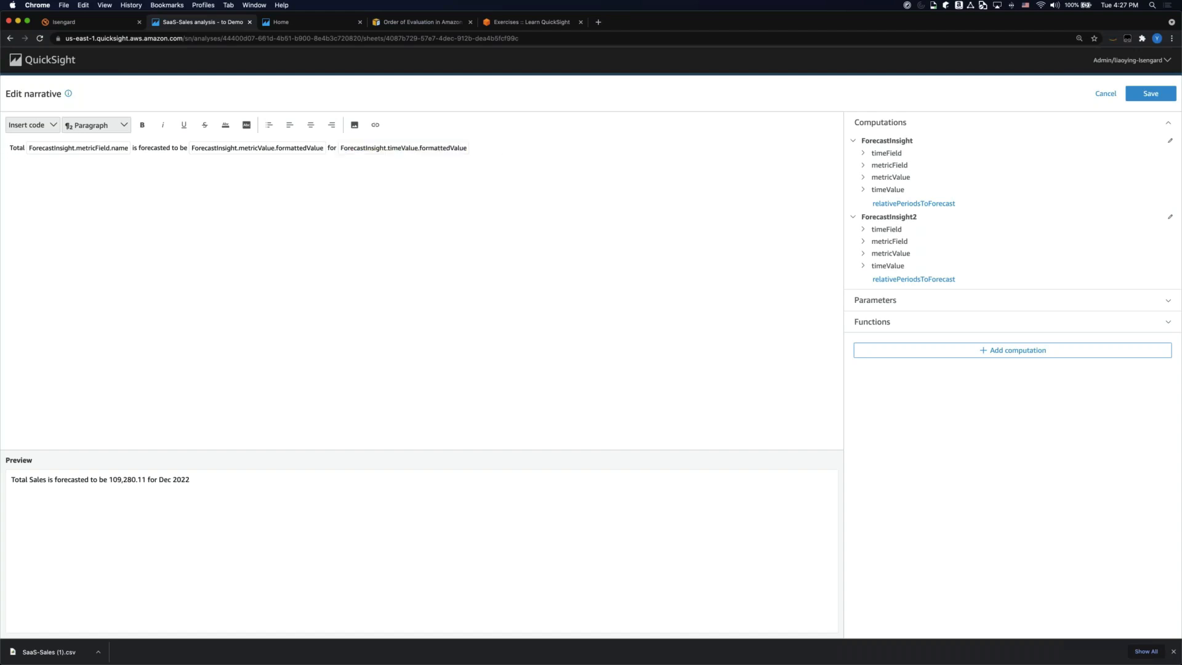
left_click(25, 149)
key("super+a")
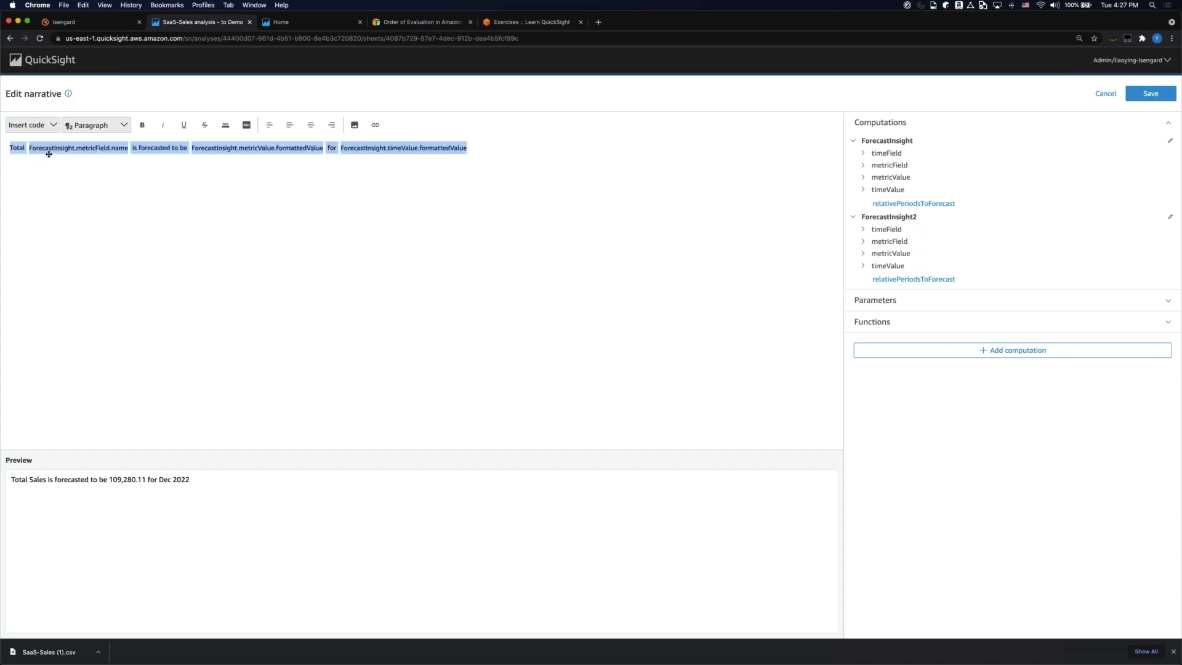
key("super+c")
left_click(512, 167)
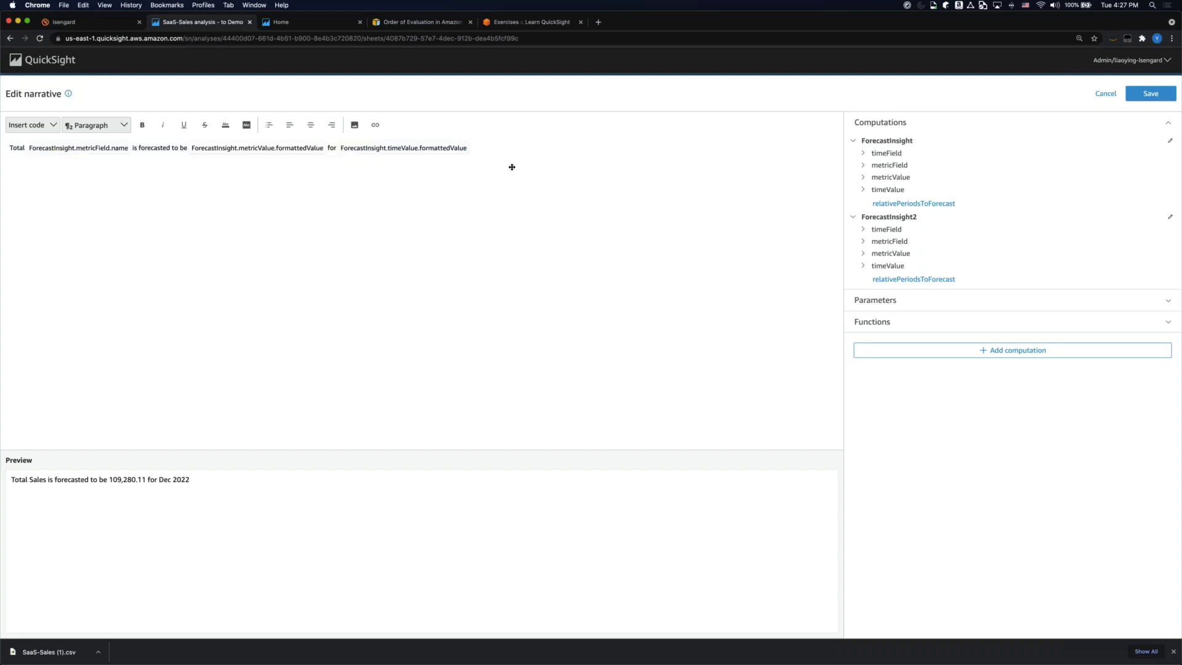
key("Return")
key("super+v")
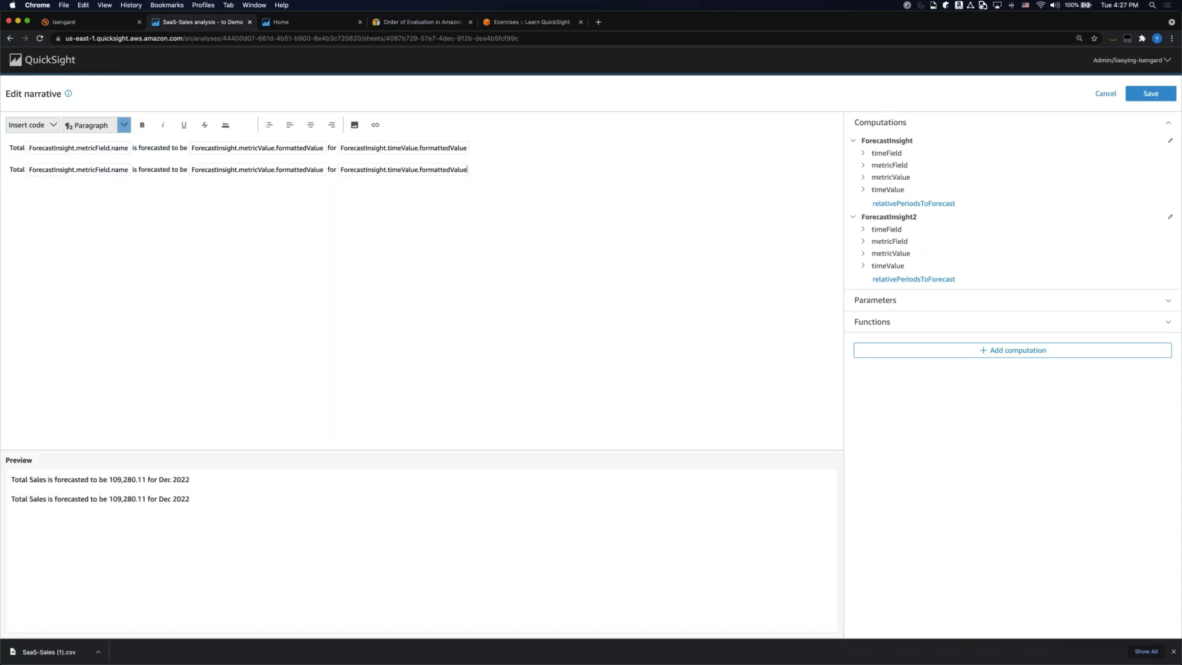
- Replace "Total" with "12-month forecast" in the first sentence and with "6-month forecast" in the second
double_click(12, 144)
type("12-month")
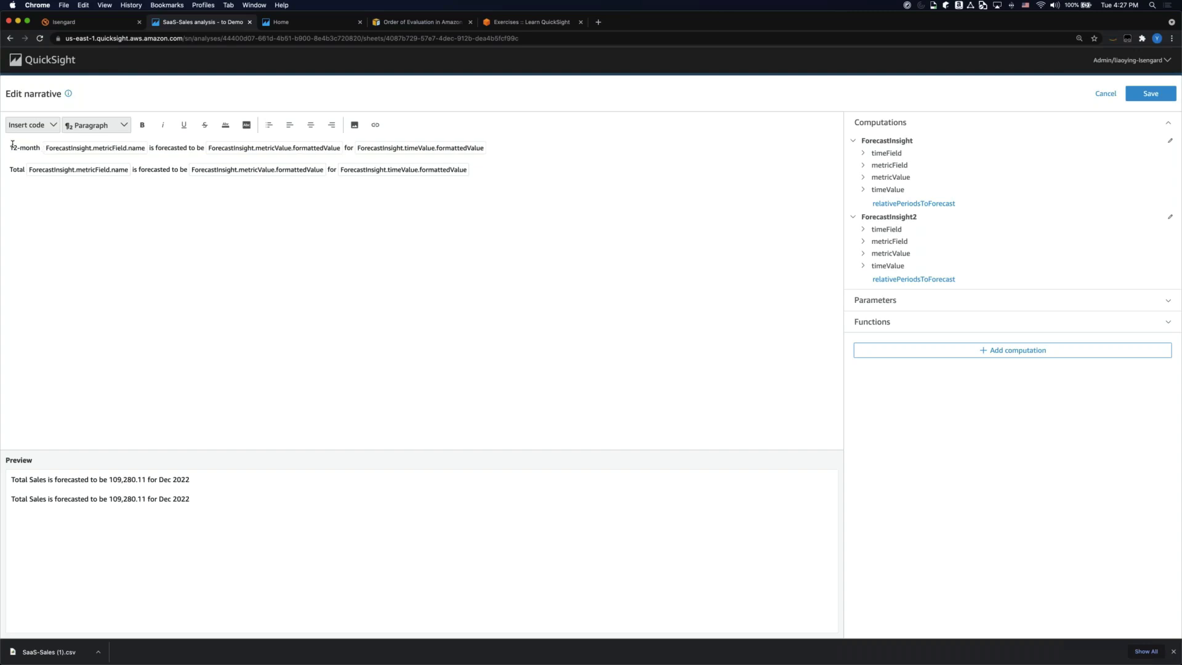
type(" forecast")
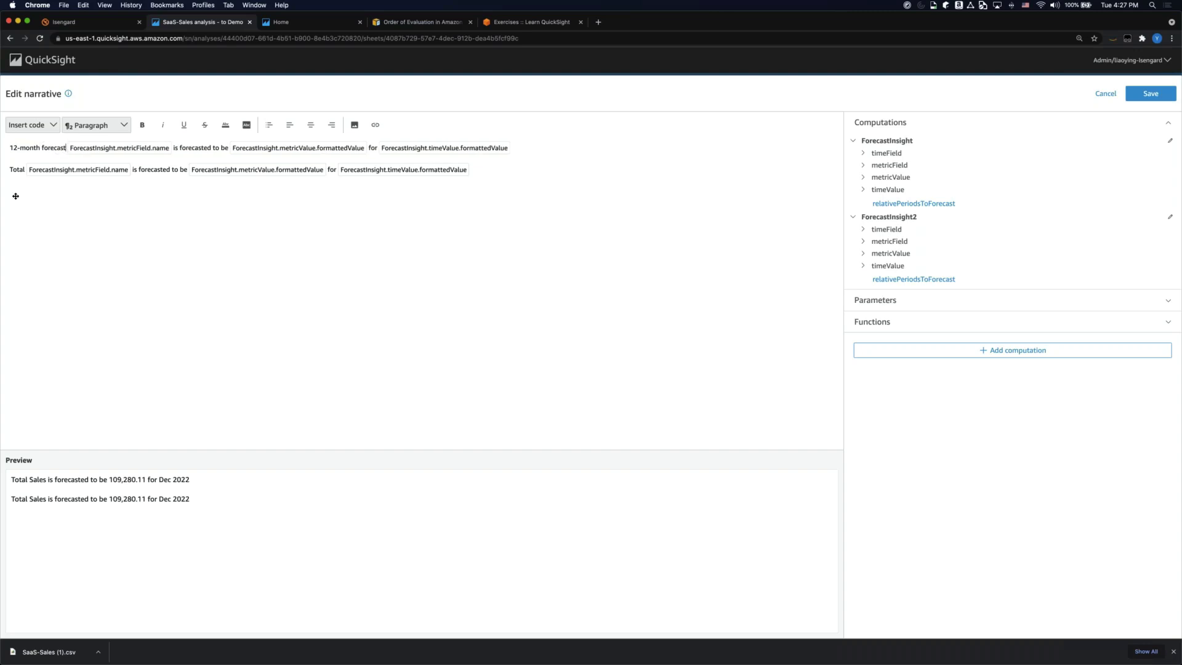
double_click(16, 169)
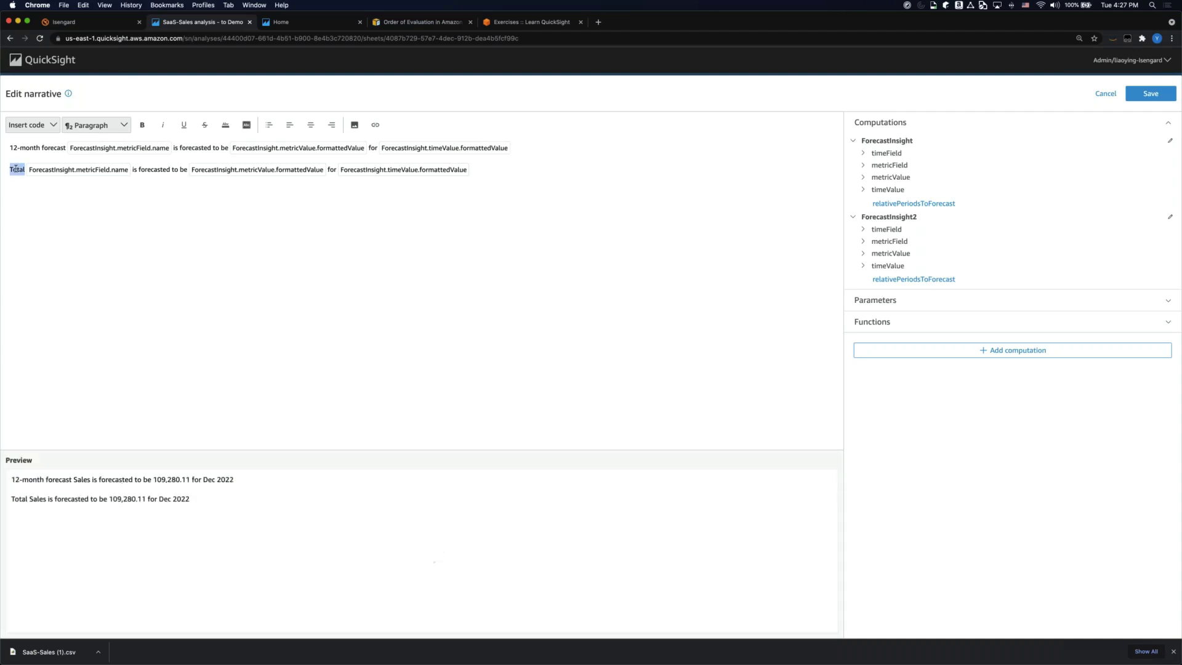
type("6")
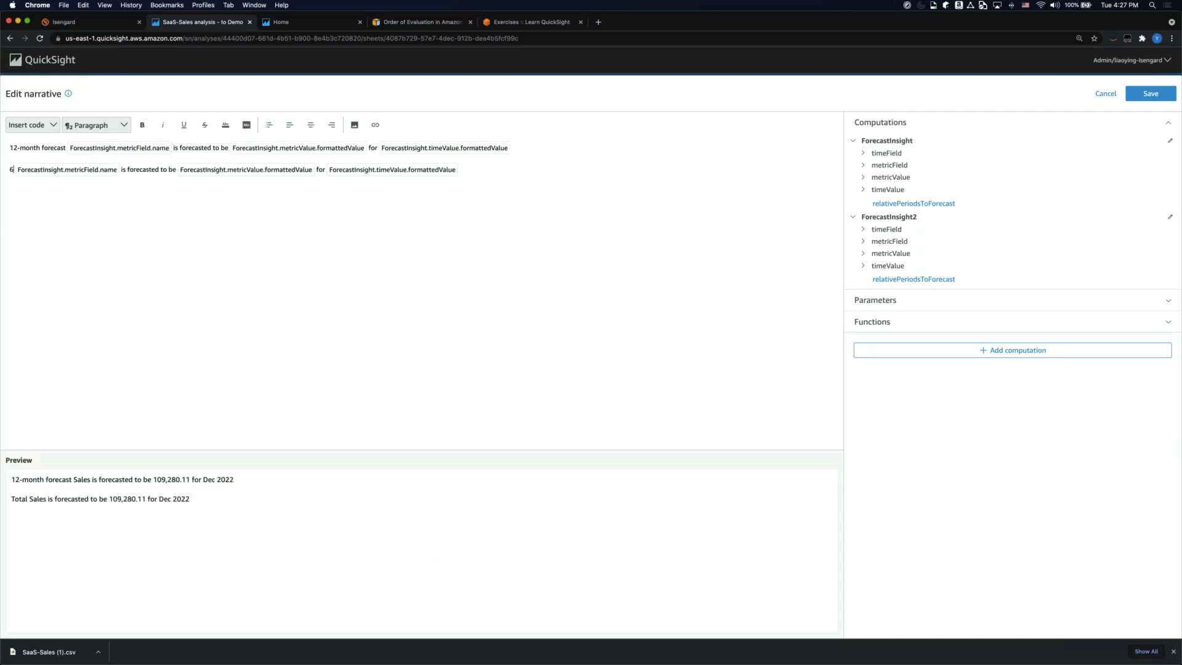
type("-month forecast")
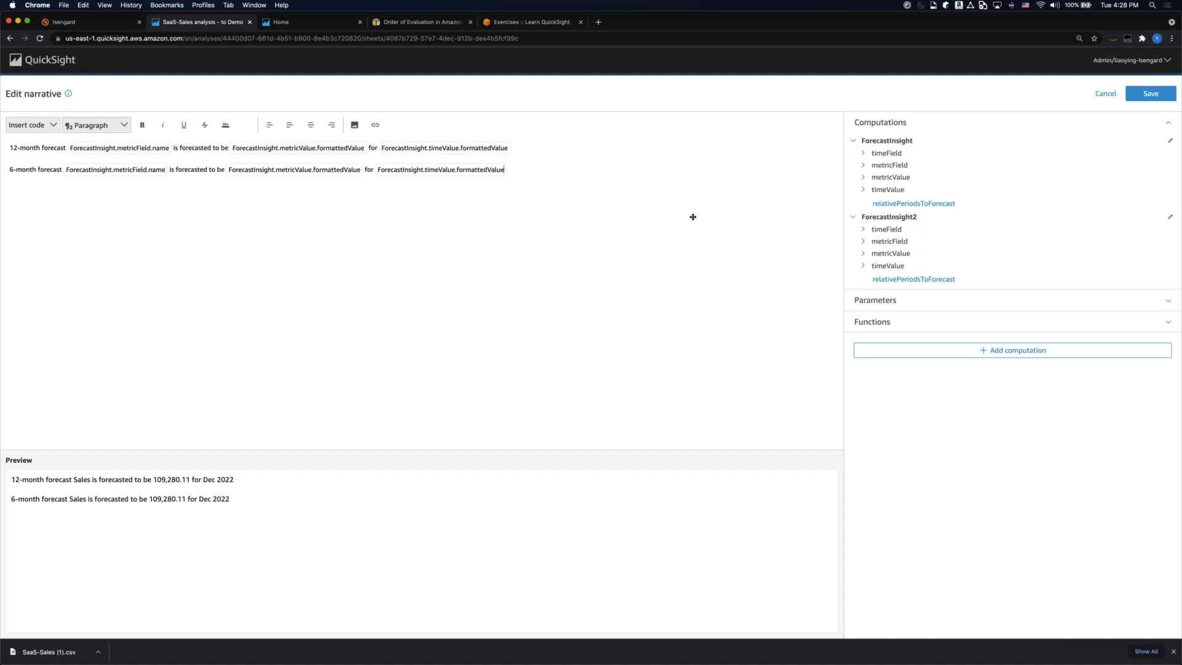
- Point the 6-month sentence's metricField.name, metricValue.formattedValue and timeValue.formattedValue expressions to ForecastInsight2, and save the narrative
left_click(105, 172)
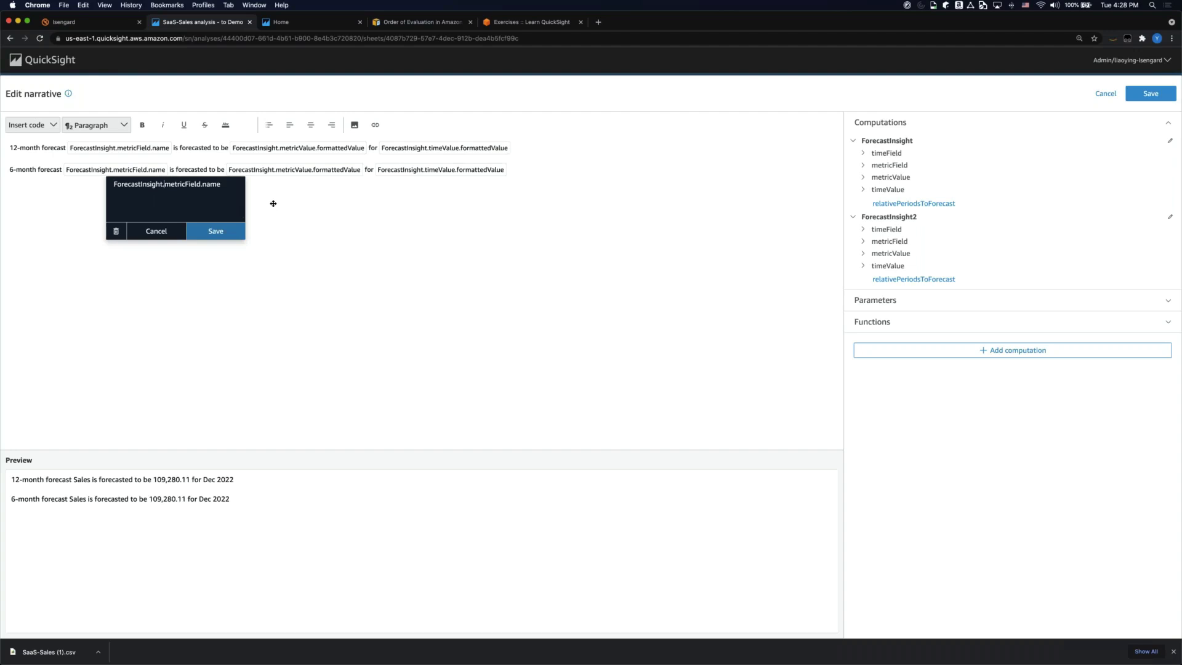
type("2")
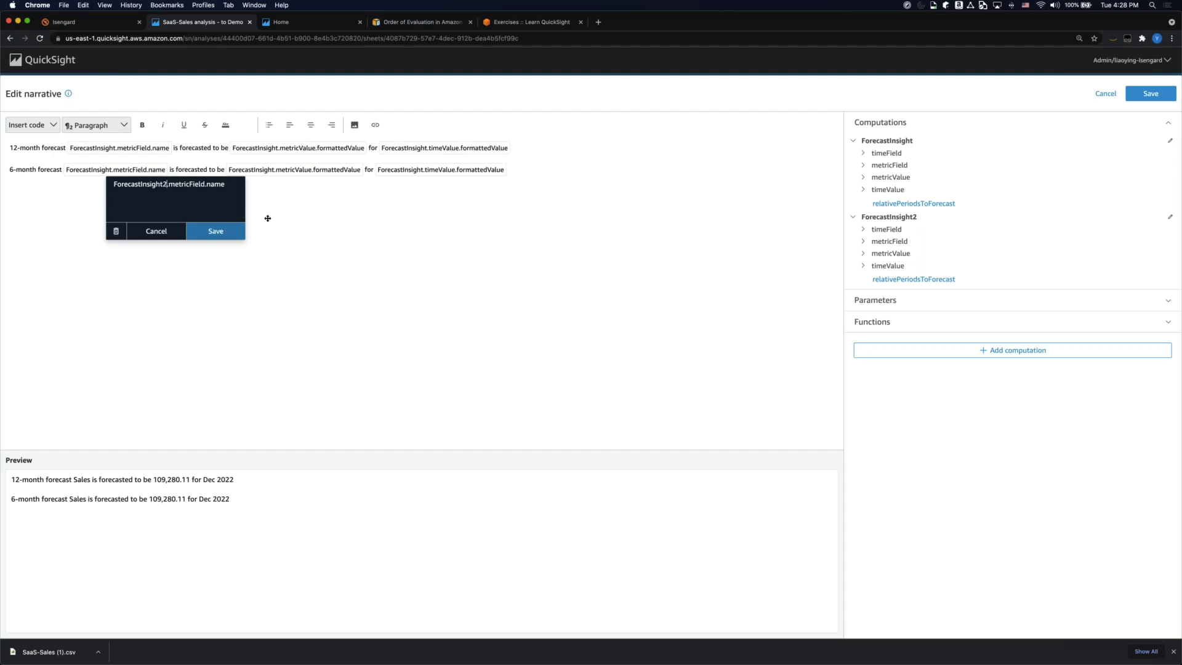
left_click(228, 232)
left_click(280, 172)
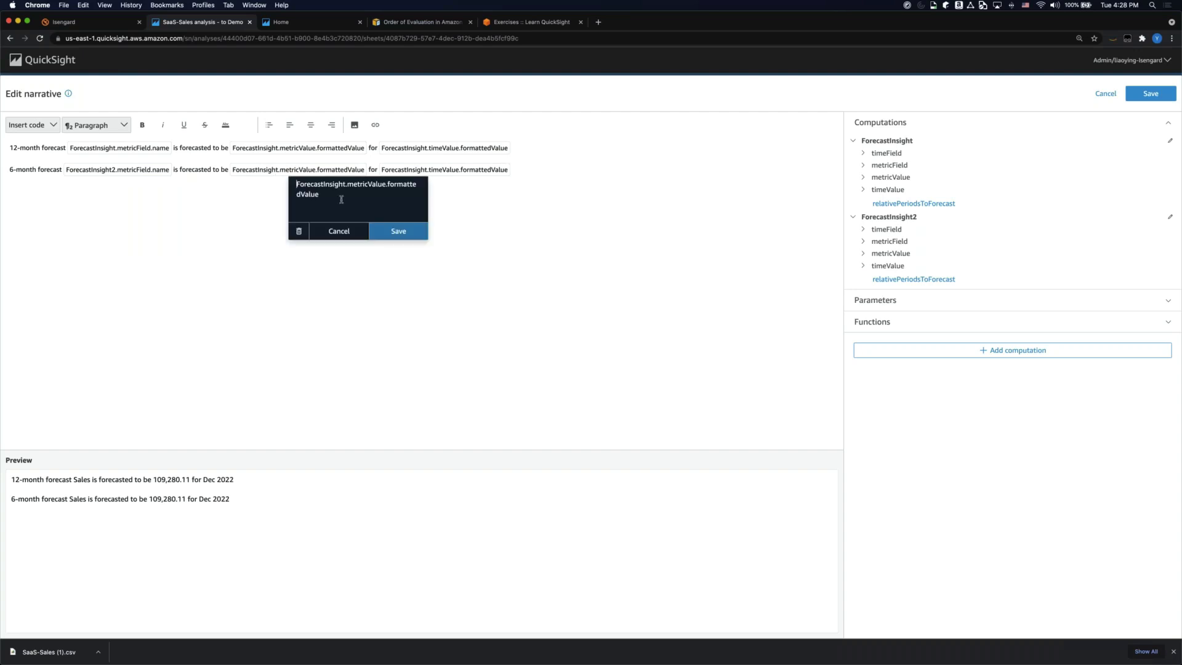
left_click(343, 186)
type("2")
left_click(391, 232)
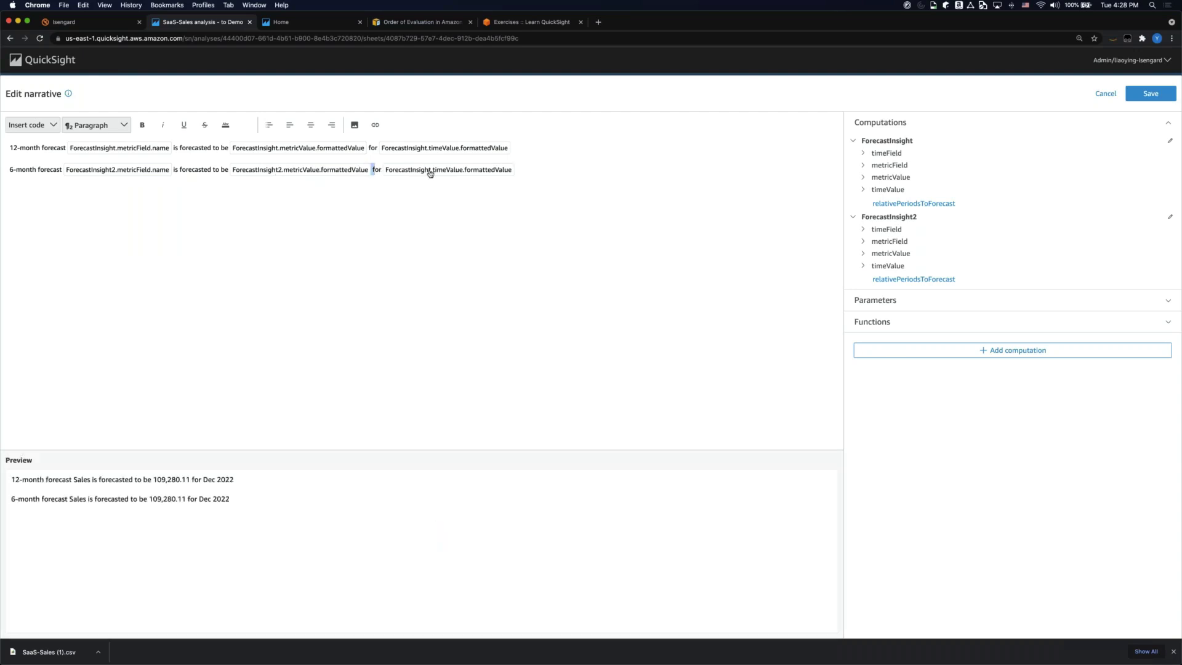
left_click(431, 170)
left_click(495, 184)
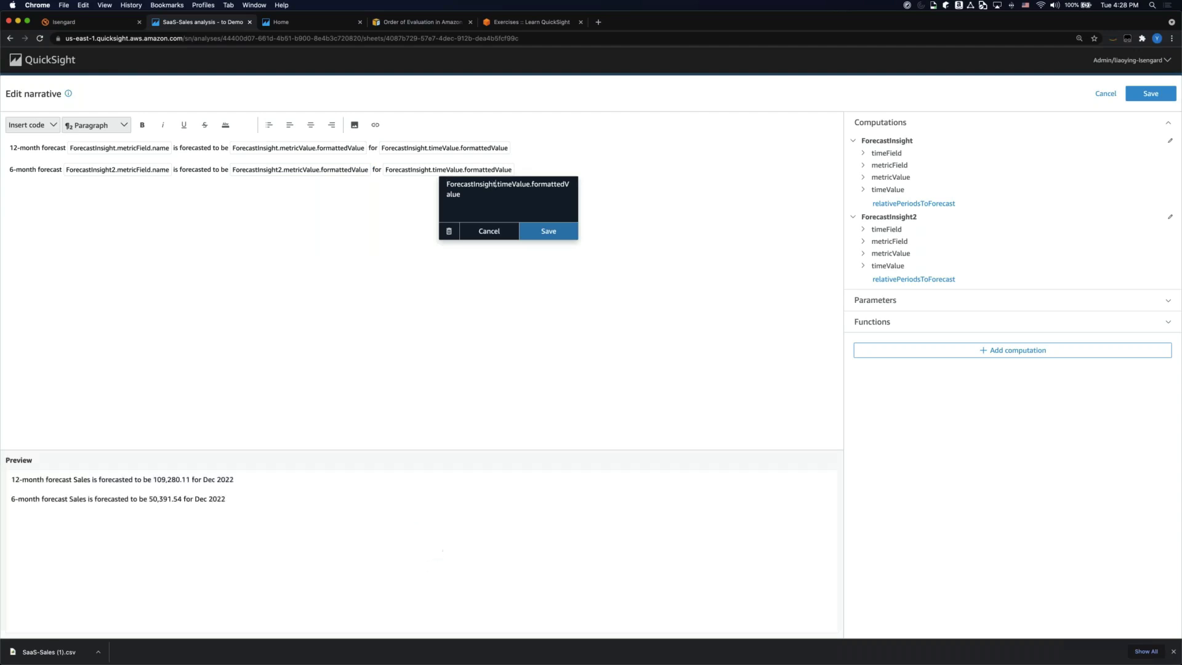
left_click(549, 231)
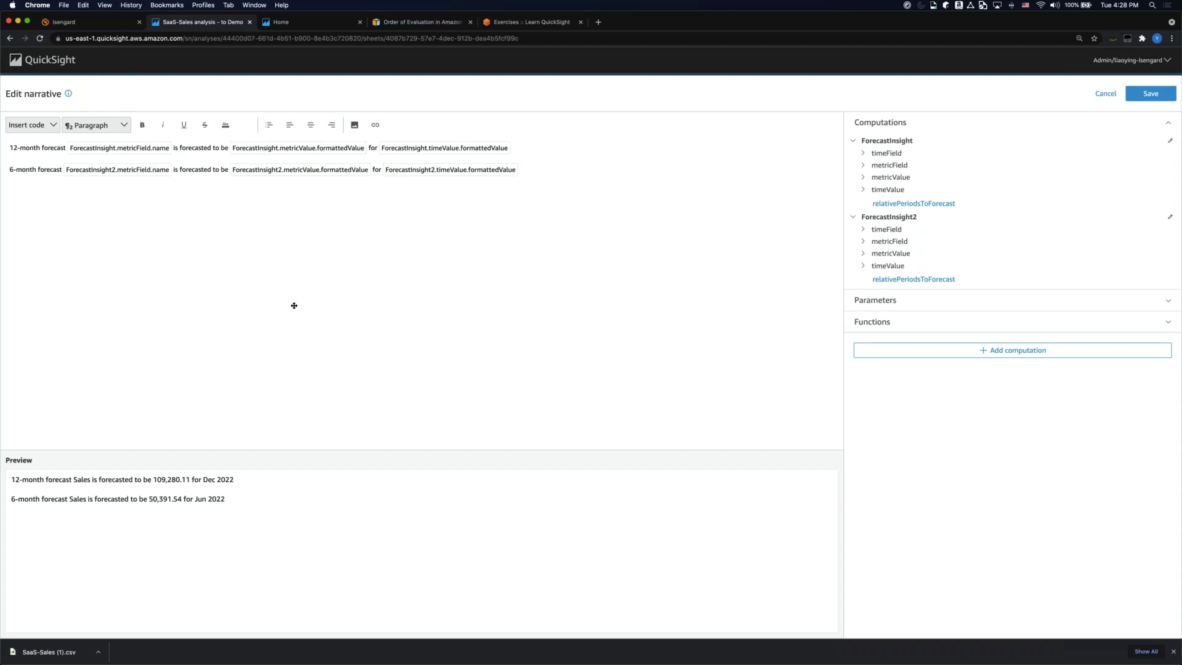
left_click(1150, 94)
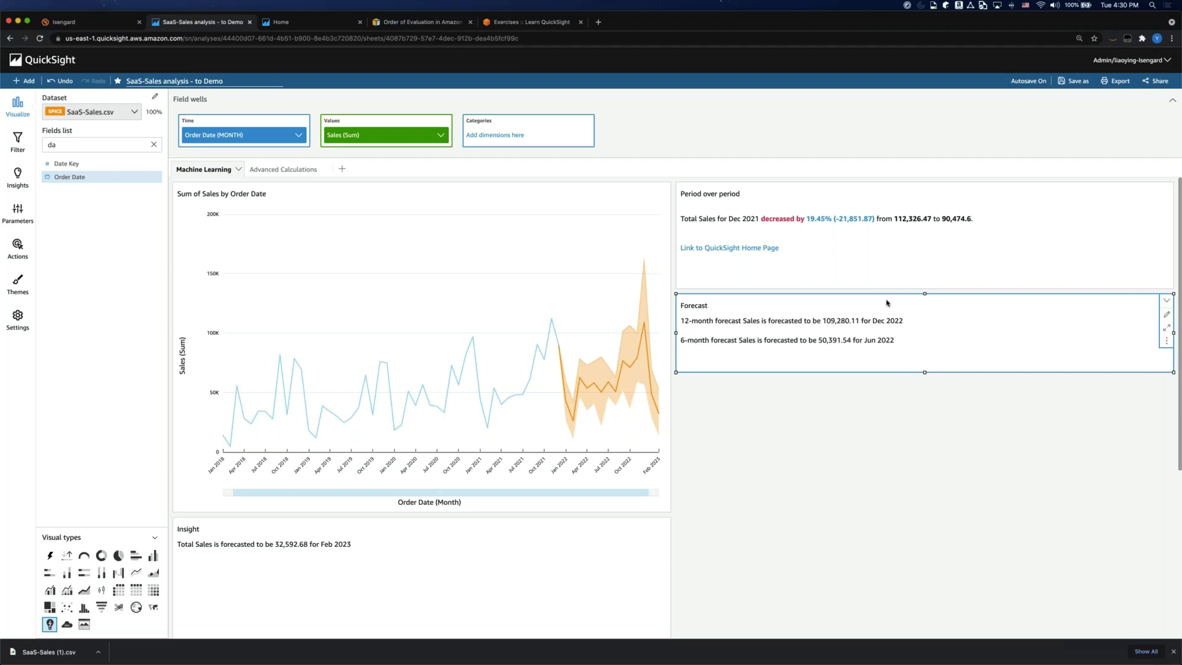
- Open the Period over period insight's narrative for customization and add ", comparing with" before the sentence's final period
left_click(876, 253)
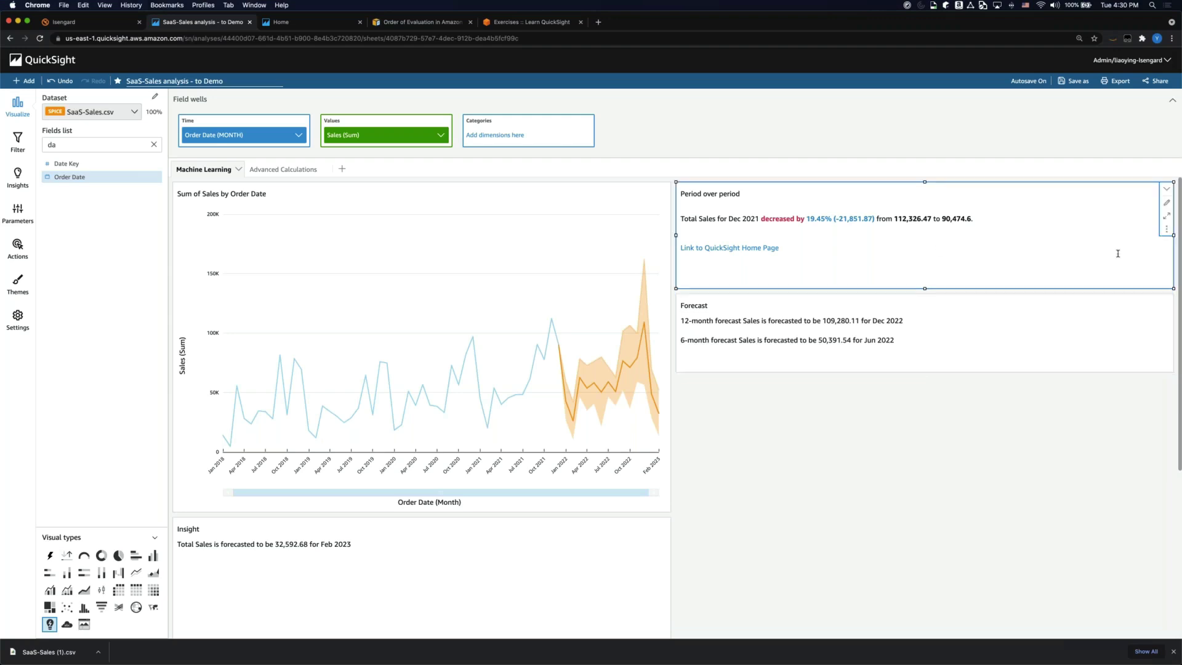
left_click(1165, 231)
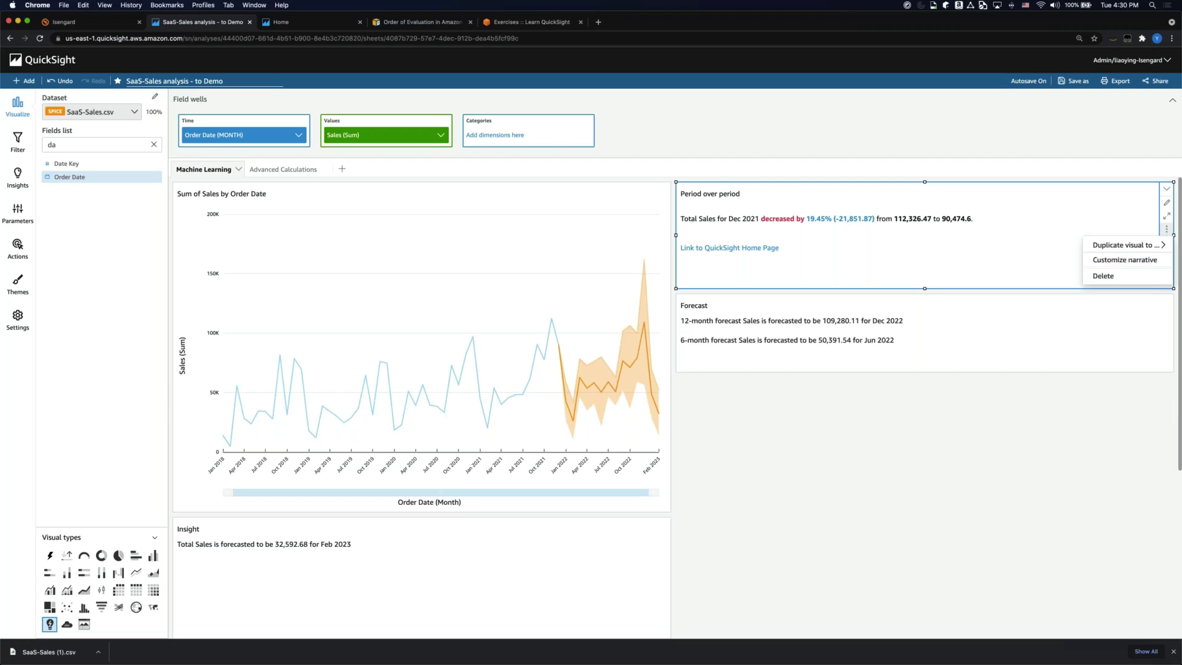
left_click(1105, 261)
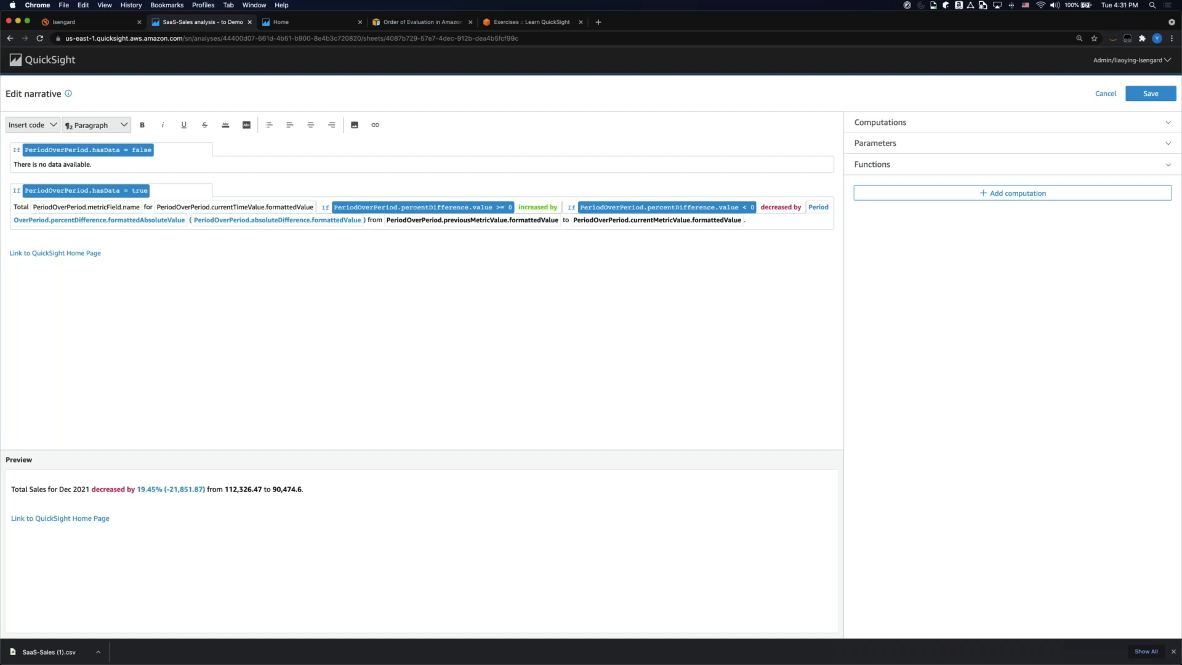
left_click(767, 224)
key("super+b")
key("super+b")
type("c")
type("comparing with")
- Insert the PeriodOverPeriod computation's previousTimeValue formattedValue after "comparing with"
left_click(893, 123)
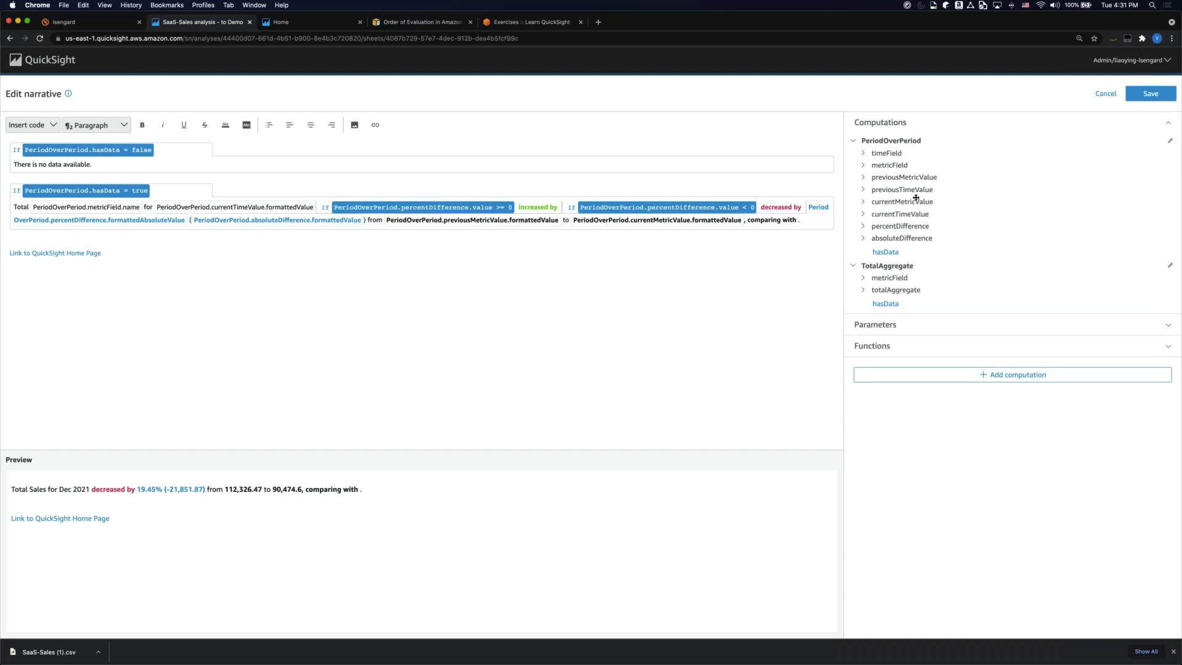
left_click(863, 190)
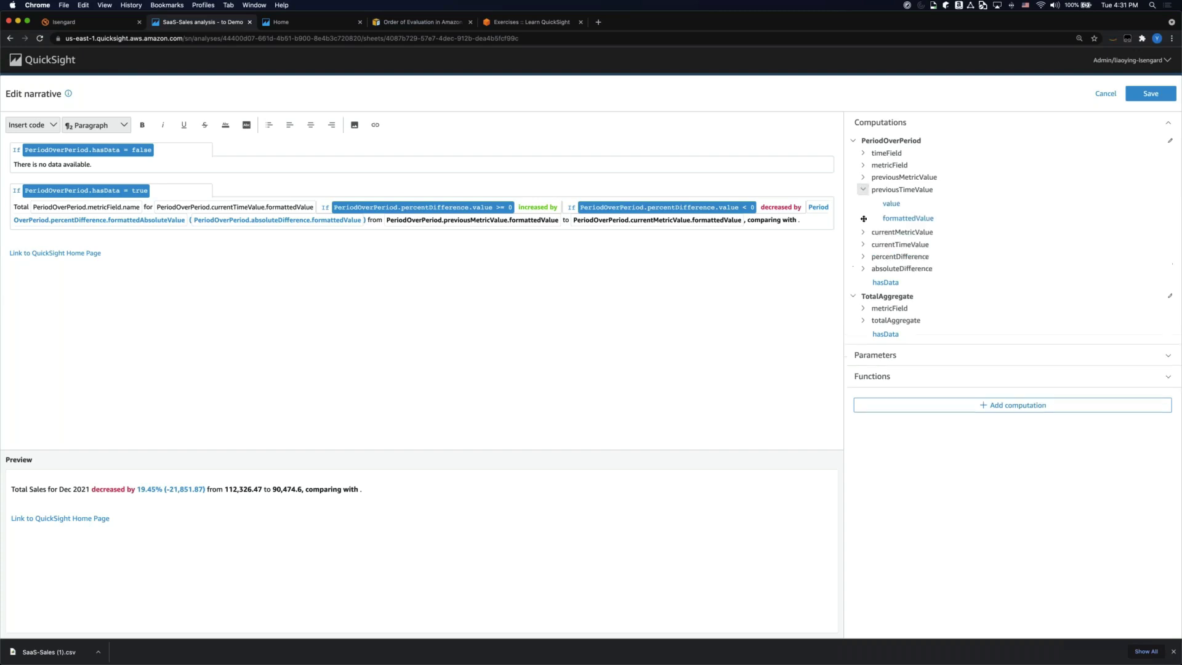
left_click(796, 220)
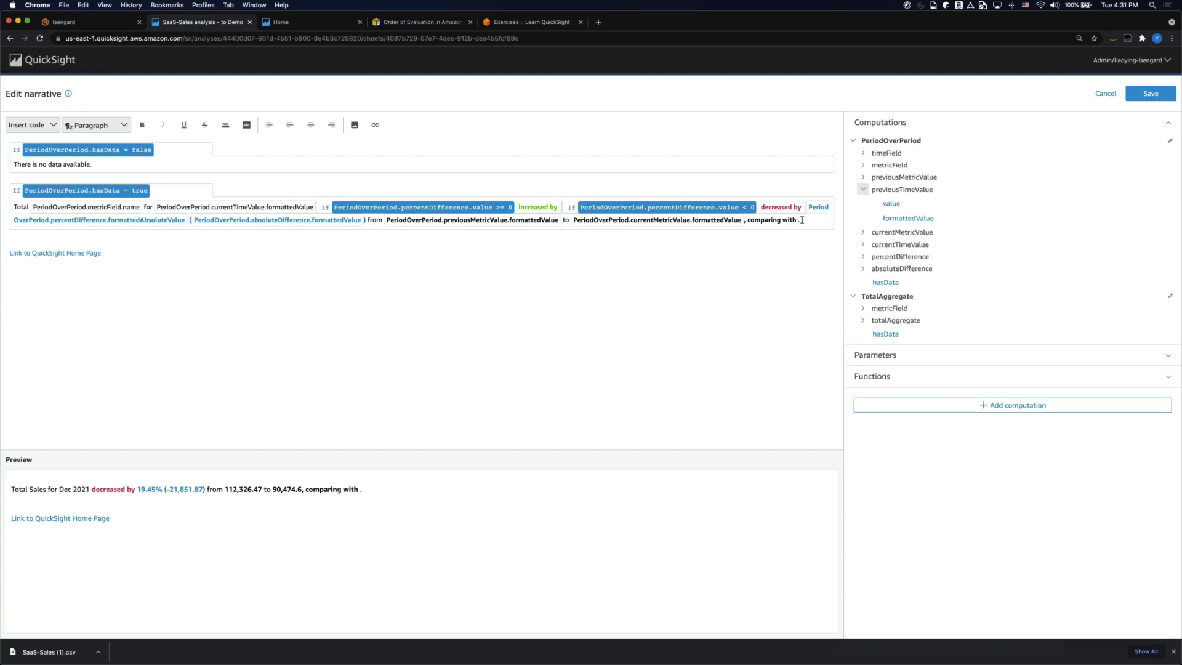
left_click(908, 218)
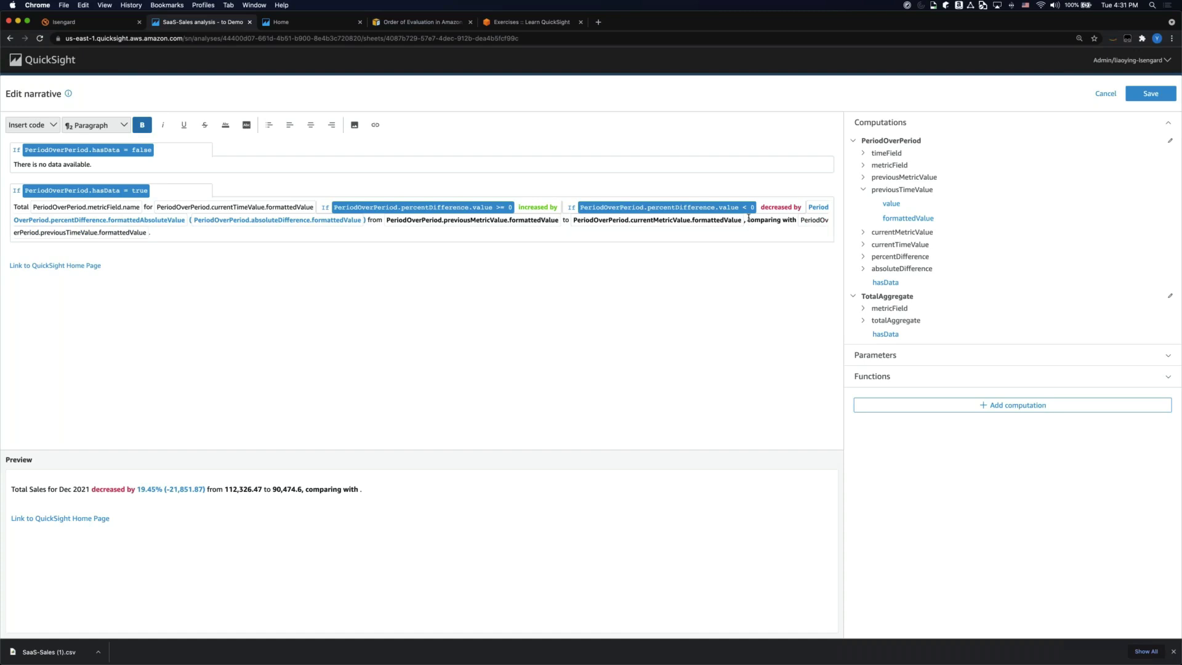
- Remove the bold formatting from "comparing with" and the text following it, and save the narrative
left_click_drag(749, 220, 757, 234)
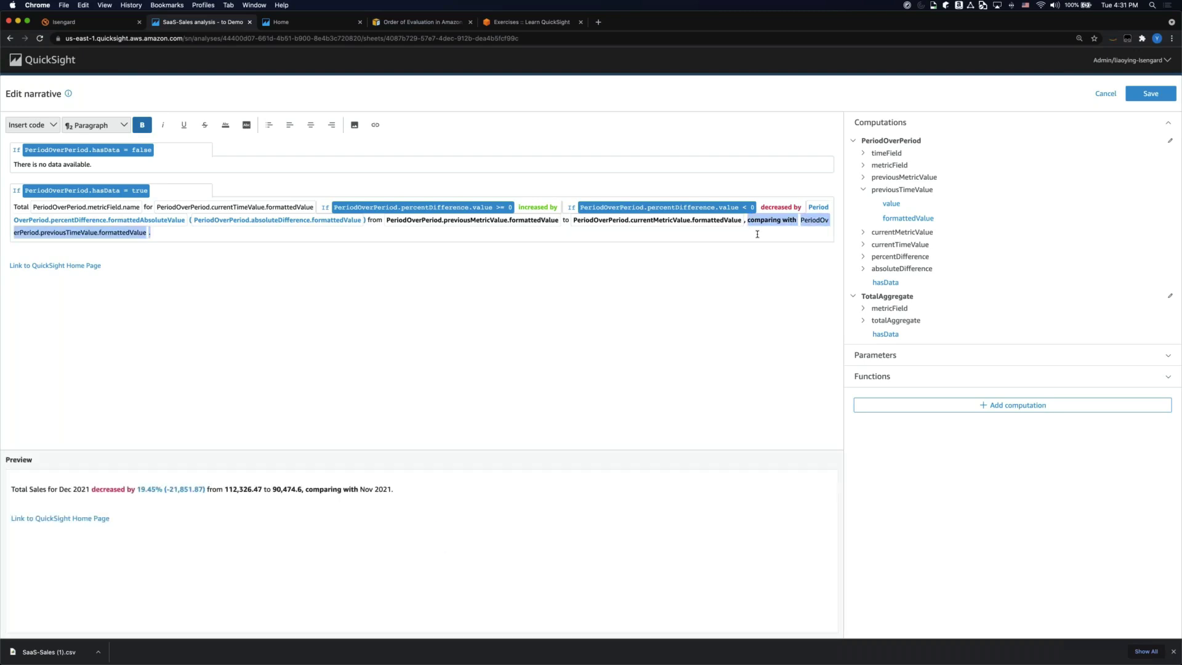
left_click(142, 125)
left_click(433, 309)
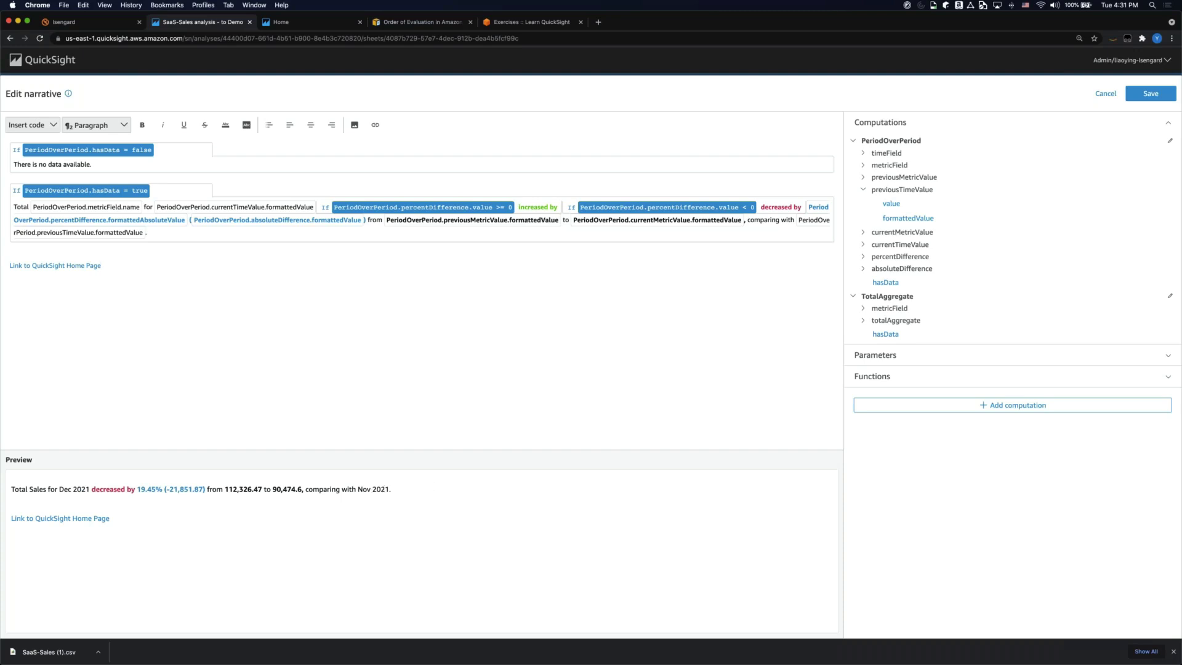
left_click(1150, 93)
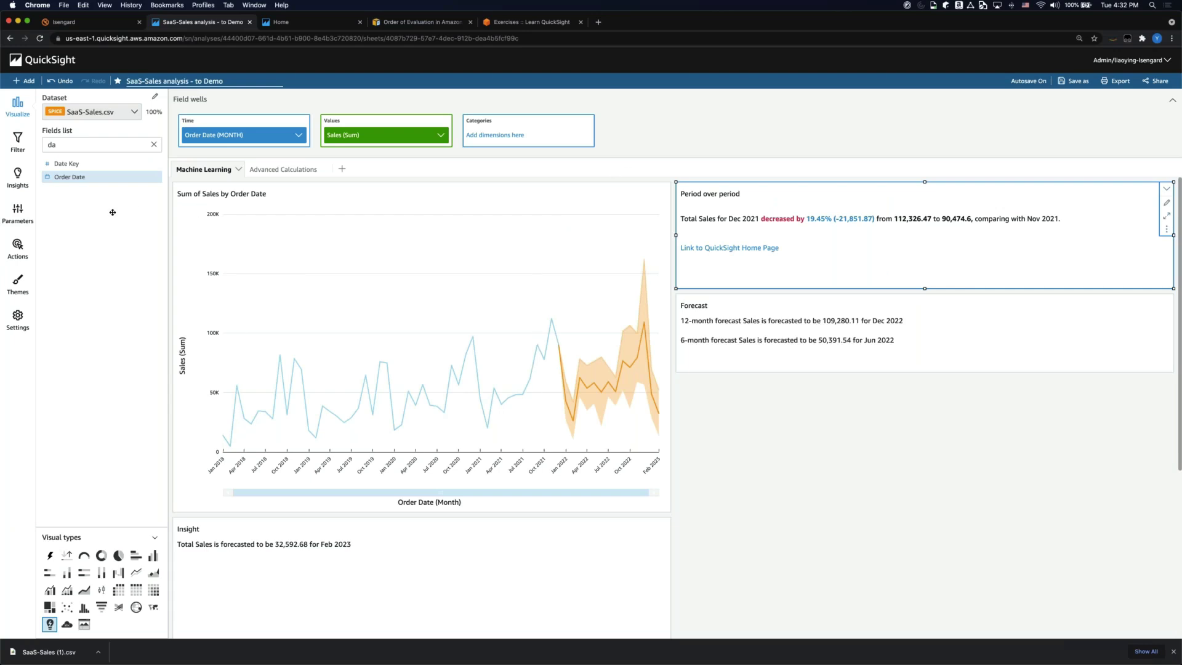
- Add an Order Date filter to the Period over period insight and open it for editing
left_click(17, 145)
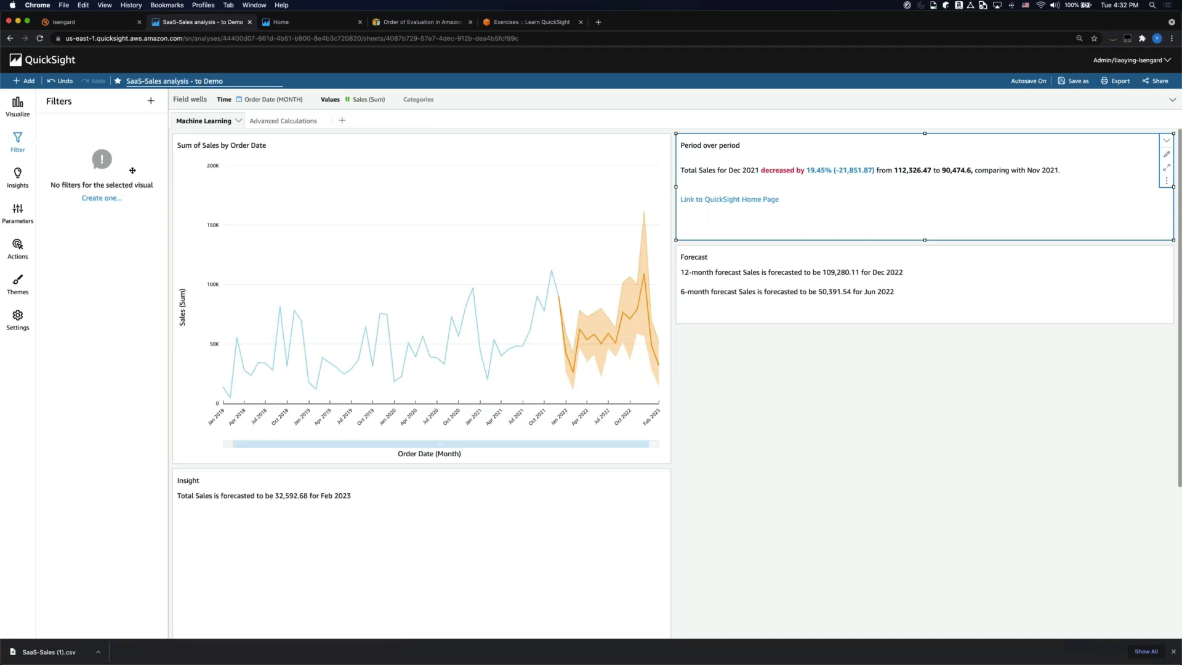
left_click(151, 101)
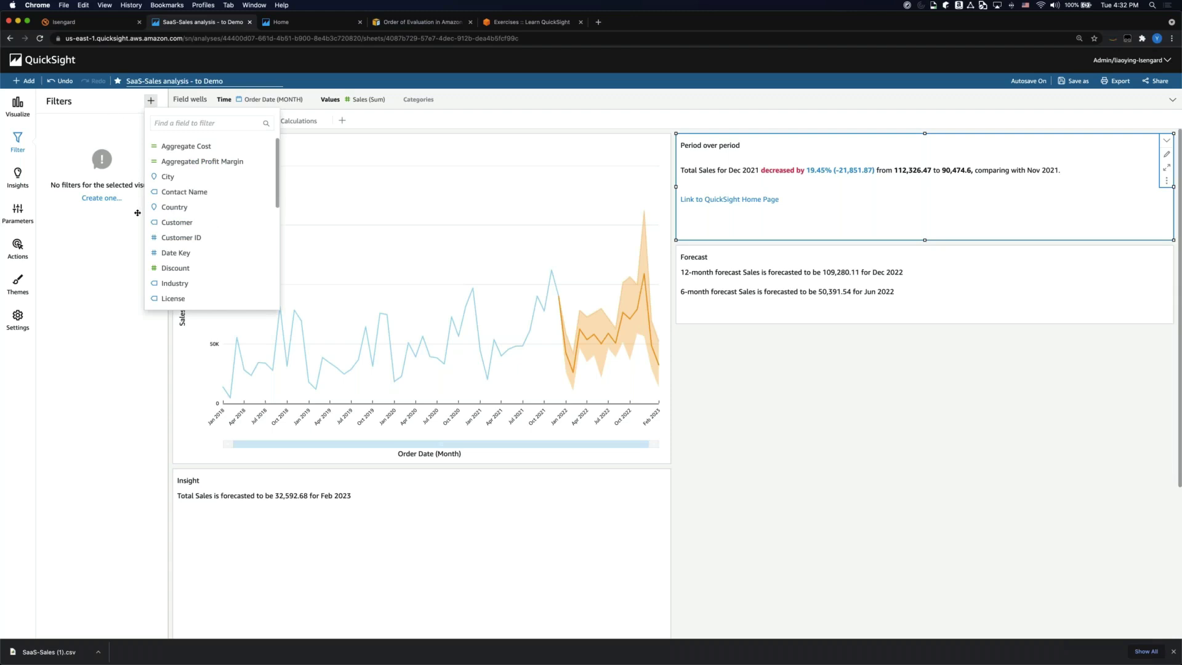
scroll(212, 250, "down", 4)
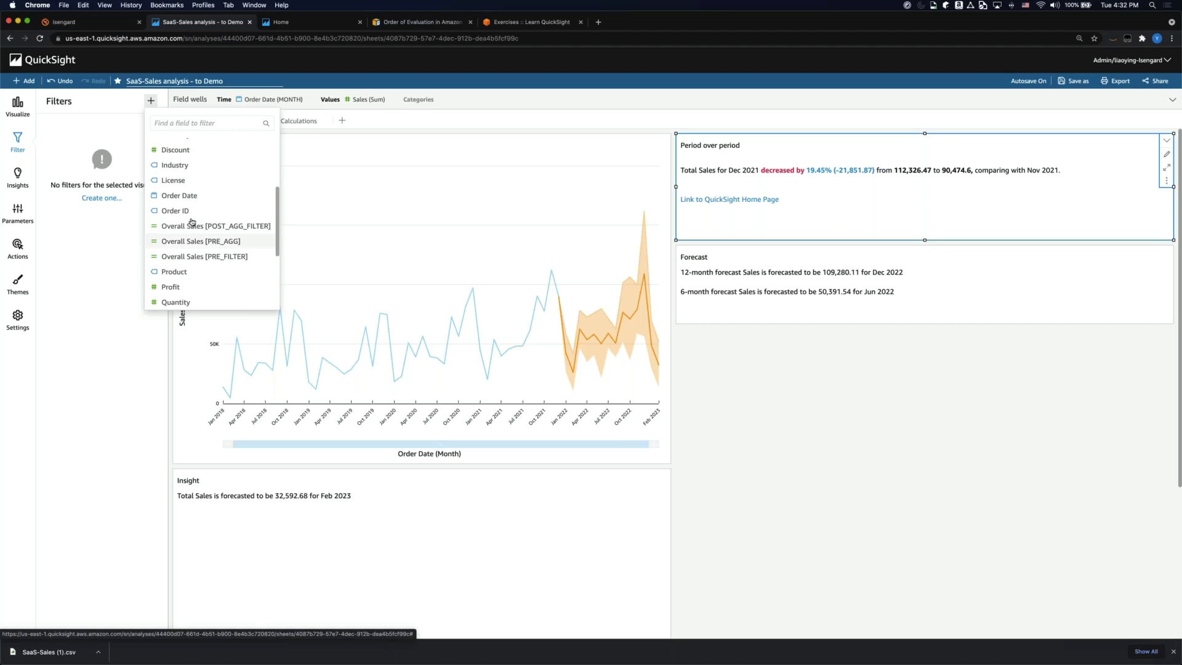
left_click(184, 195)
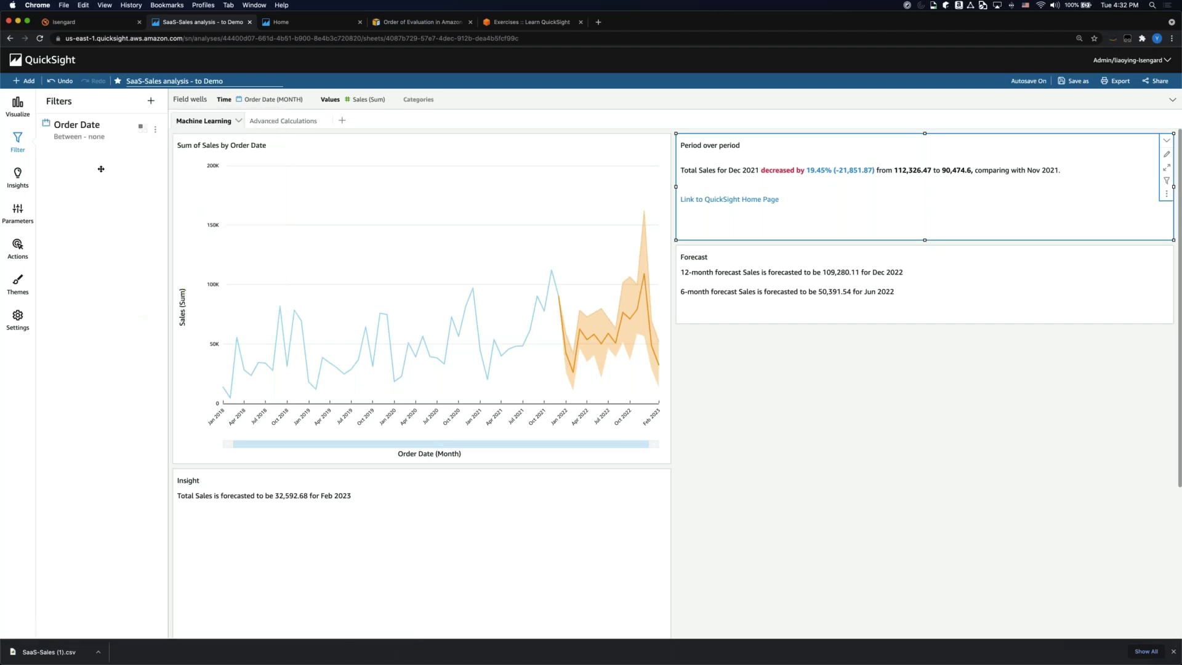
left_click(154, 132)
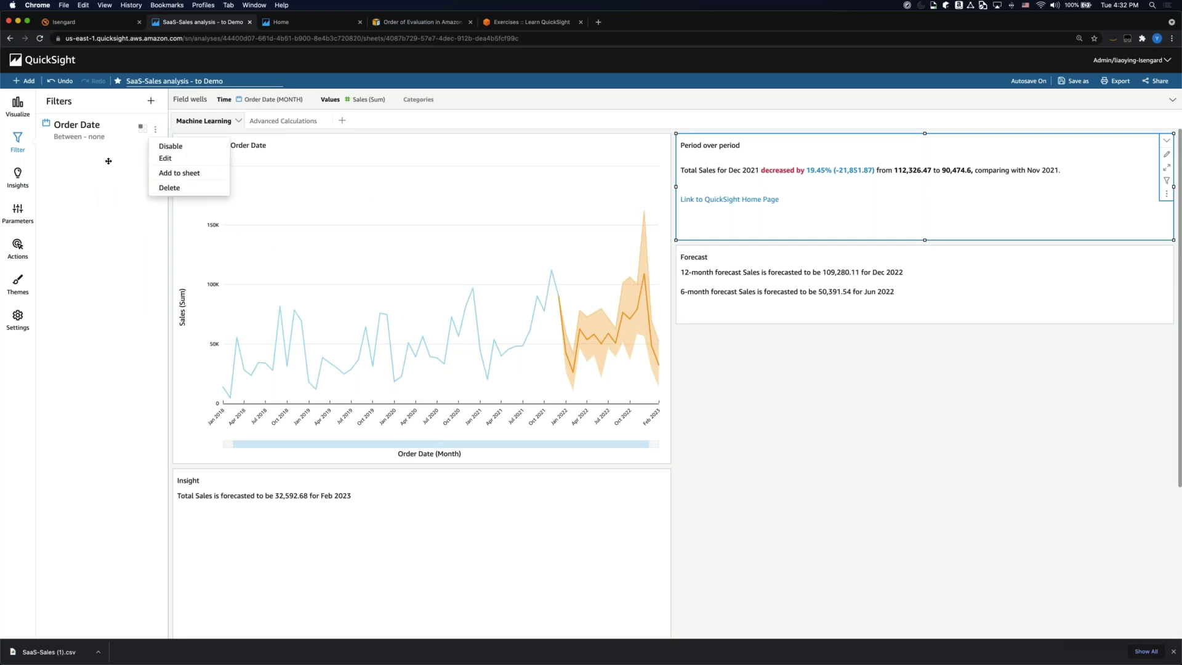
left_click(156, 131)
left_click(156, 131)
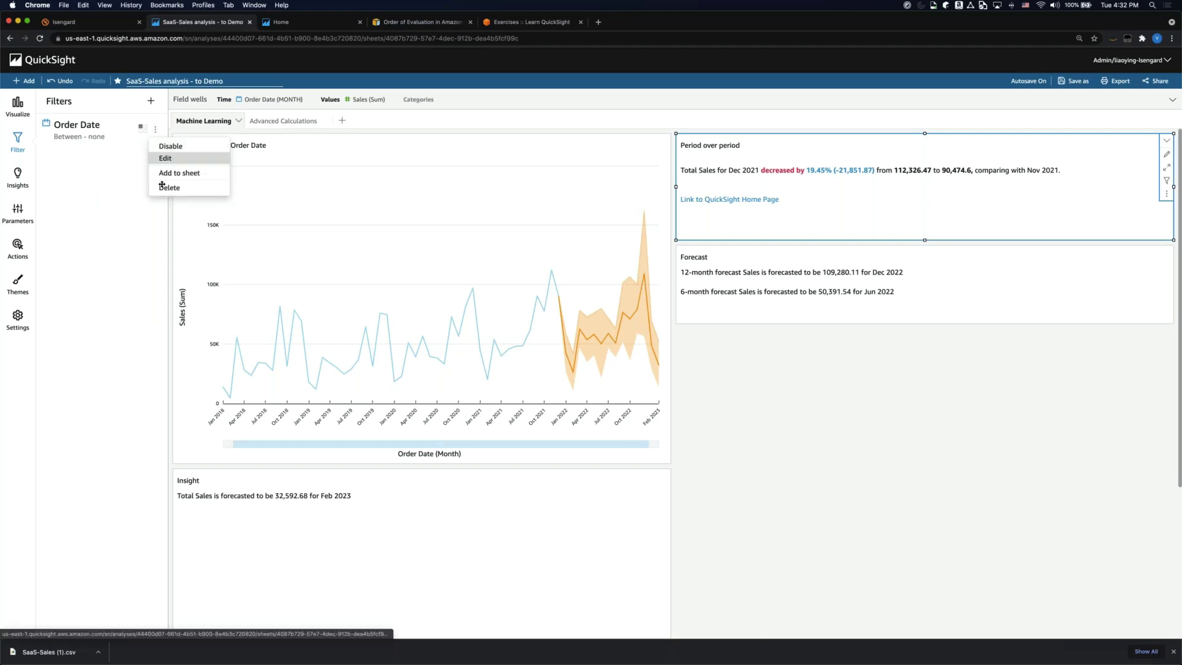
left_click(163, 158)
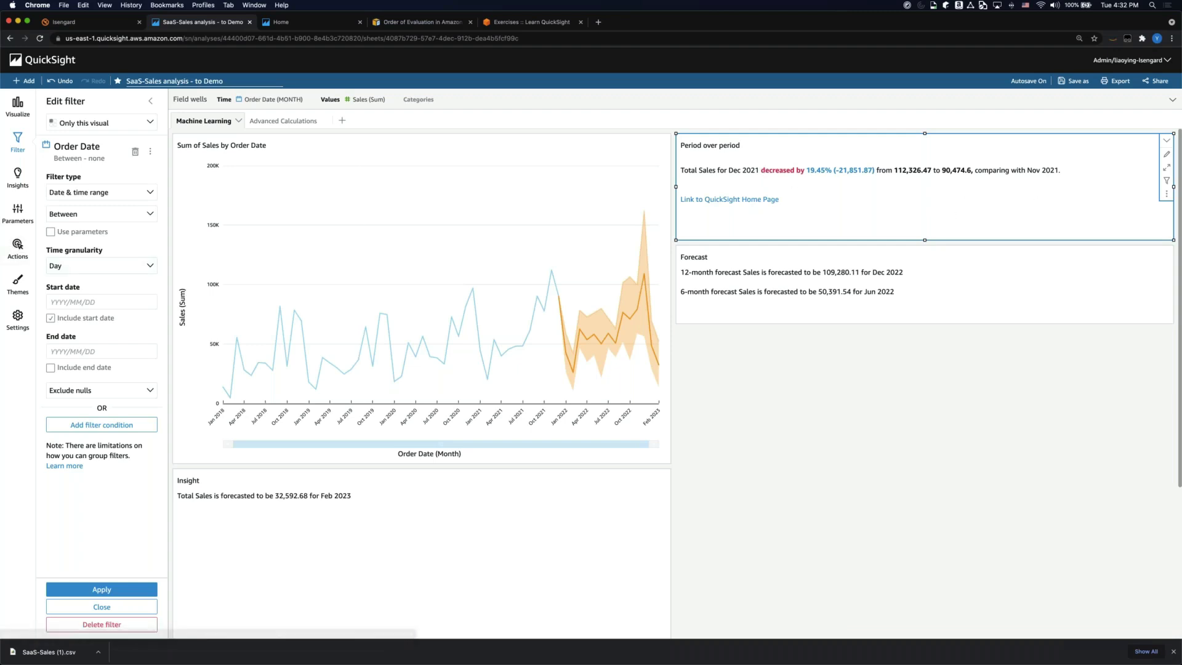
left_click(150, 265)
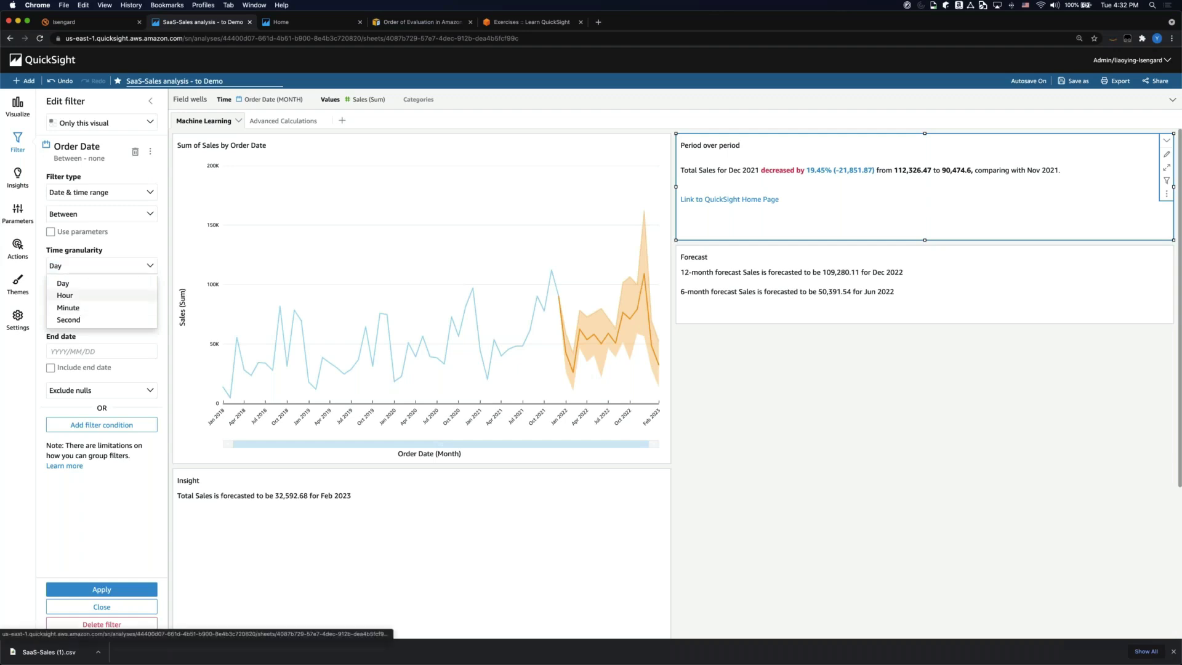
left_click(50, 231)
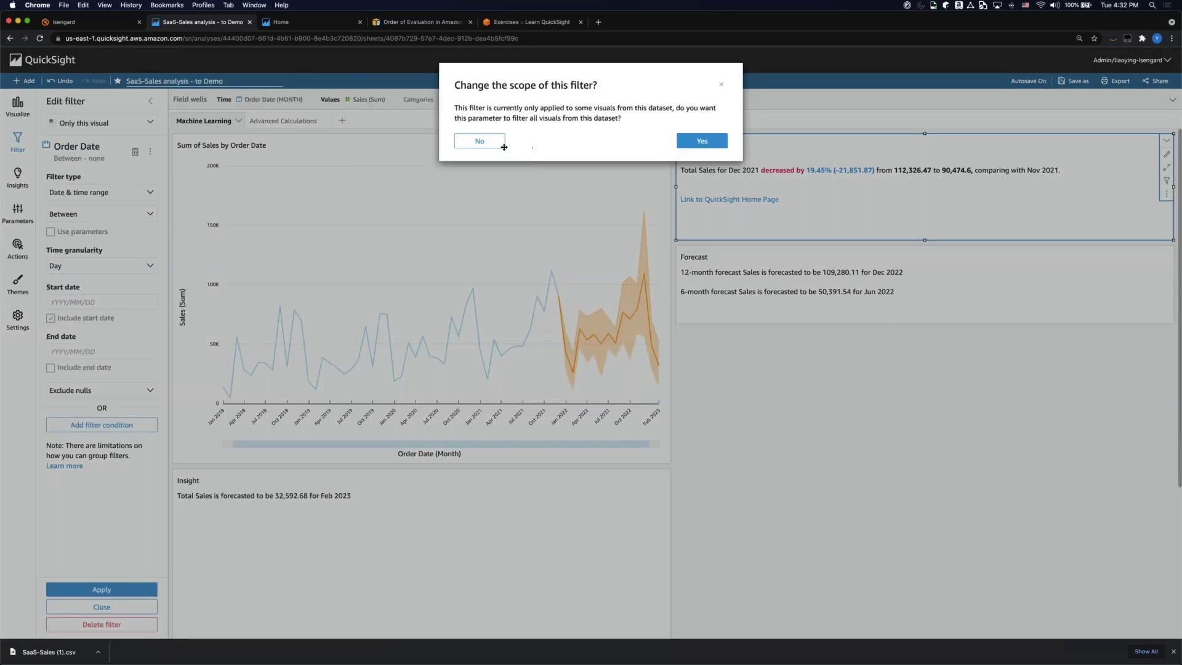
left_click(502, 144)
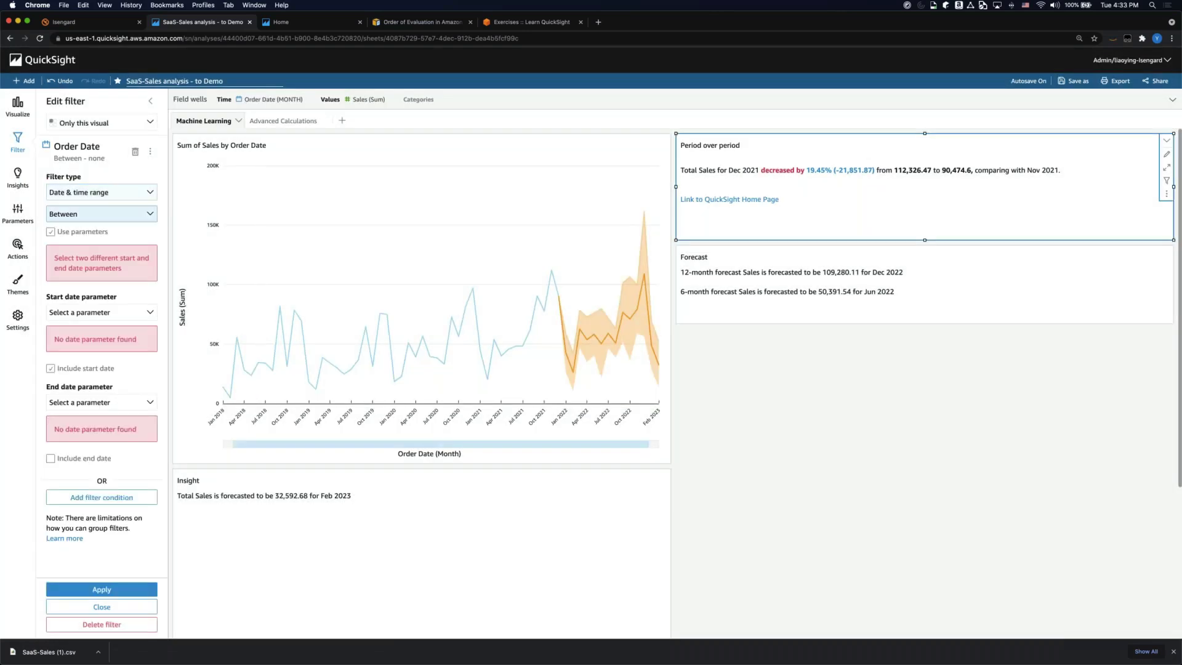
- Change the Order Date filter type to Relative dates and set its period unit to Months
left_click(149, 193)
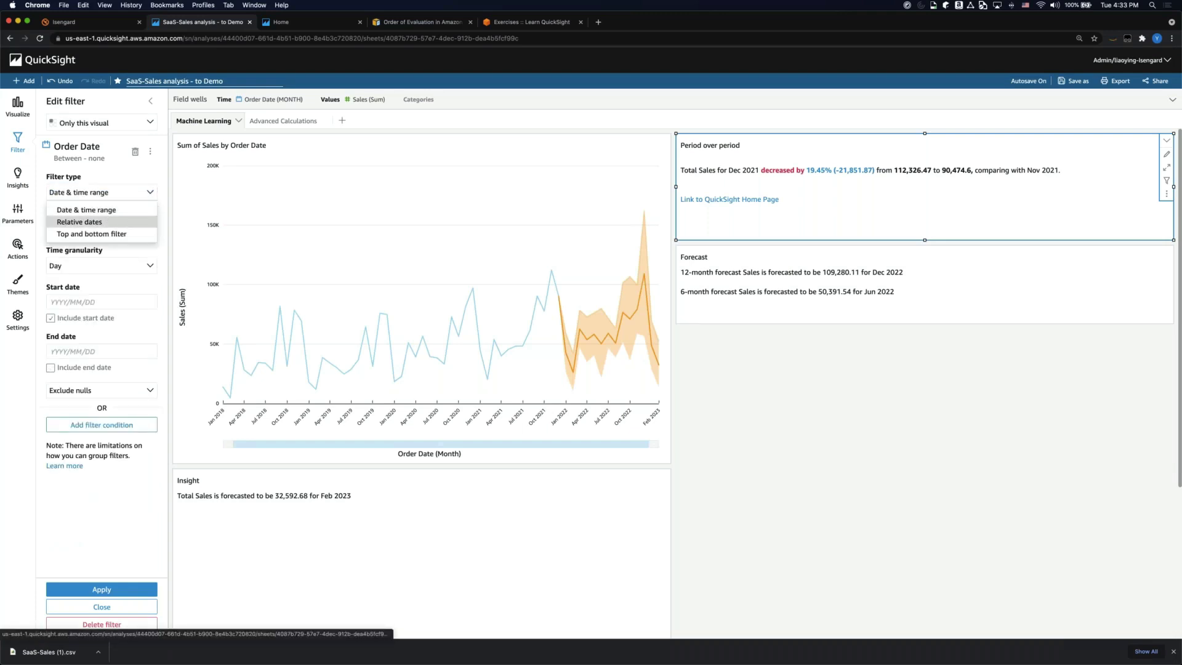
left_click(111, 222)
left_click(123, 226)
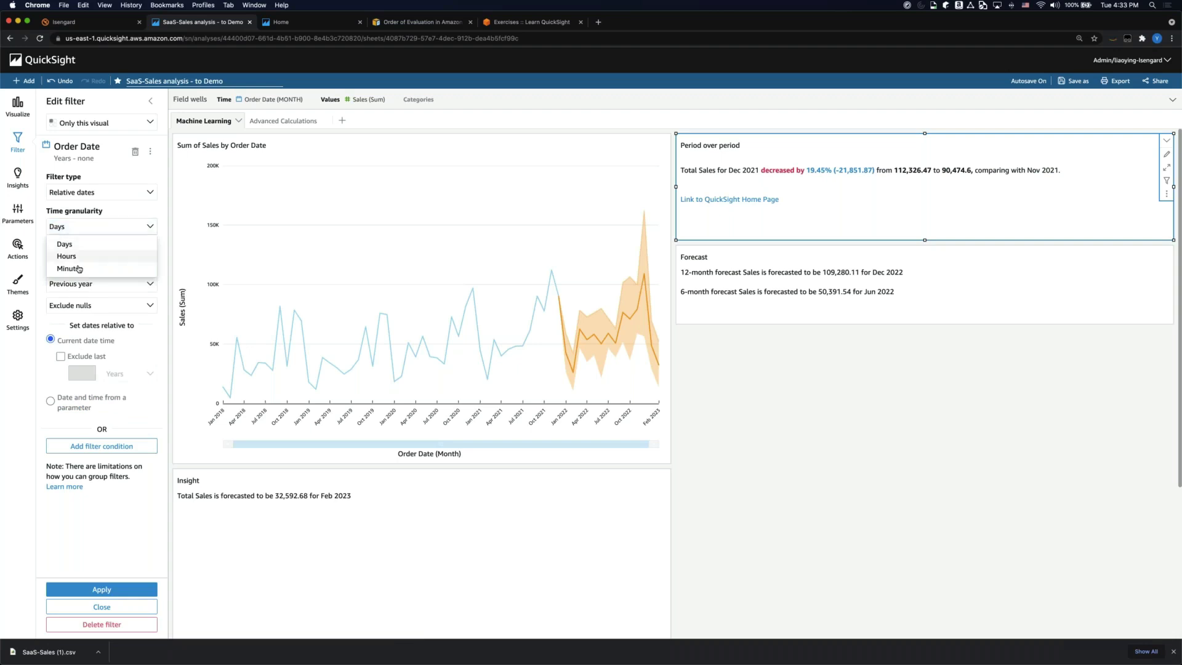
left_click(162, 242)
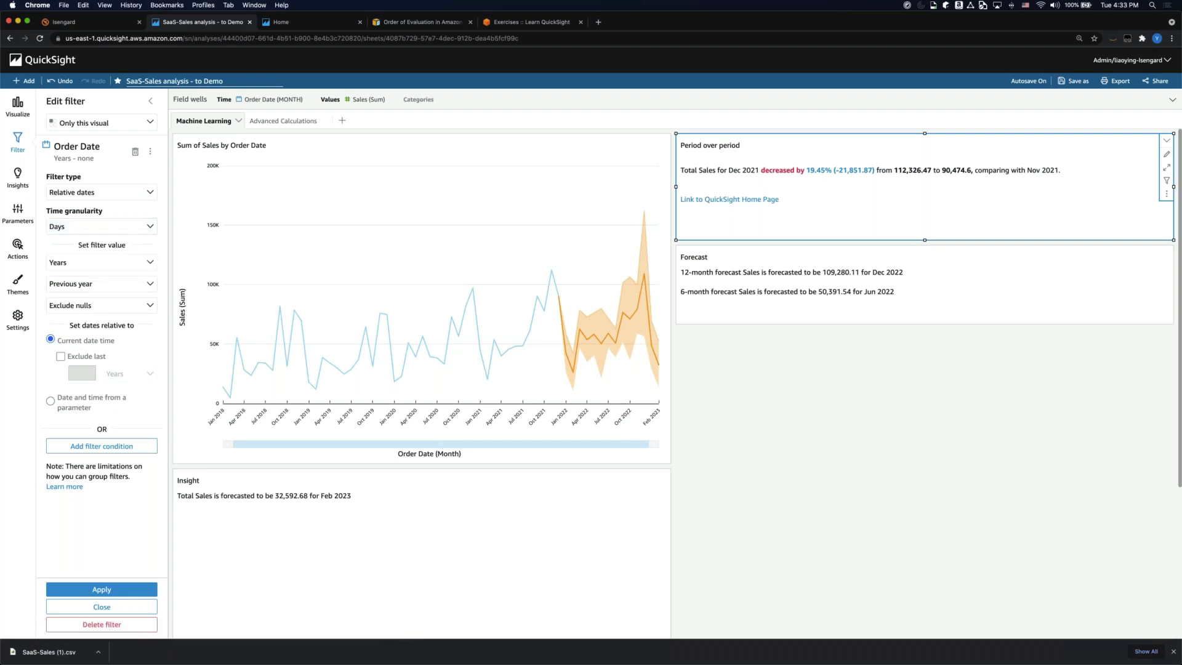
left_click(149, 263)
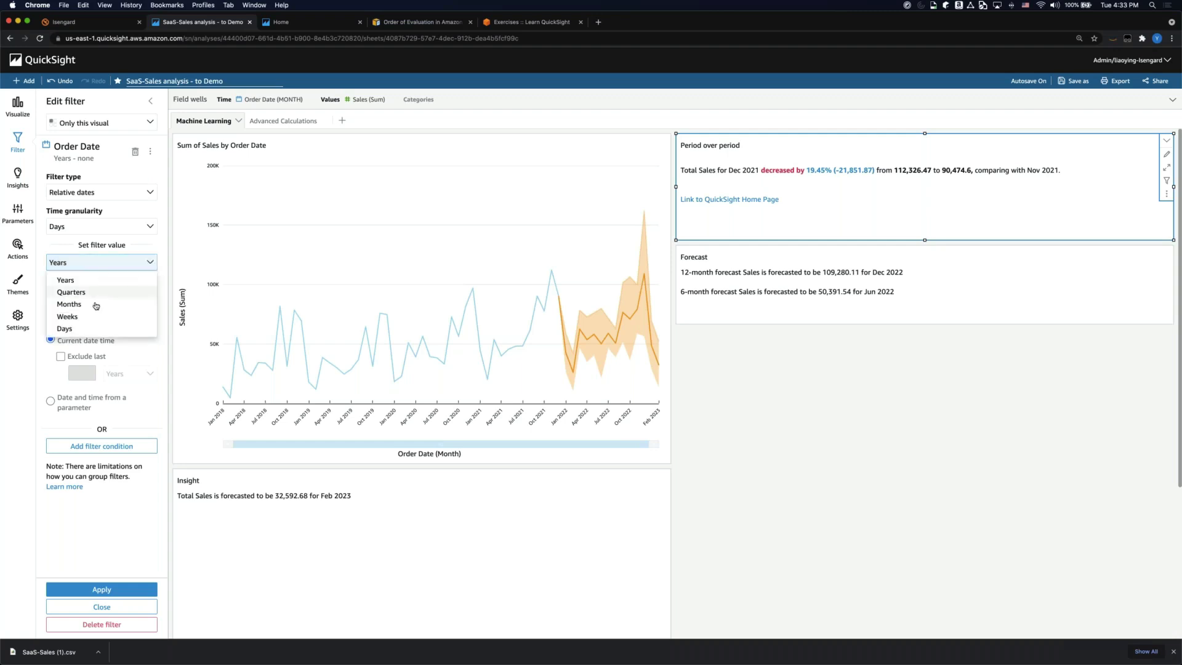
left_click(131, 307)
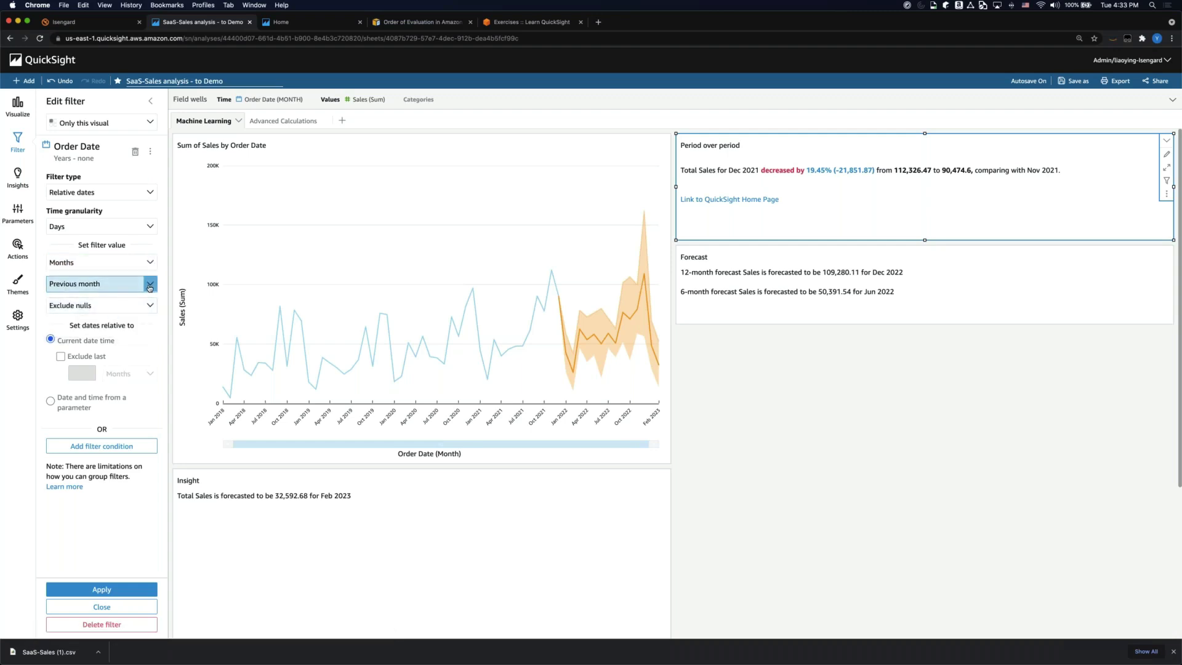
- Set the relative date range to This month and apply the filter
left_click(114, 285)
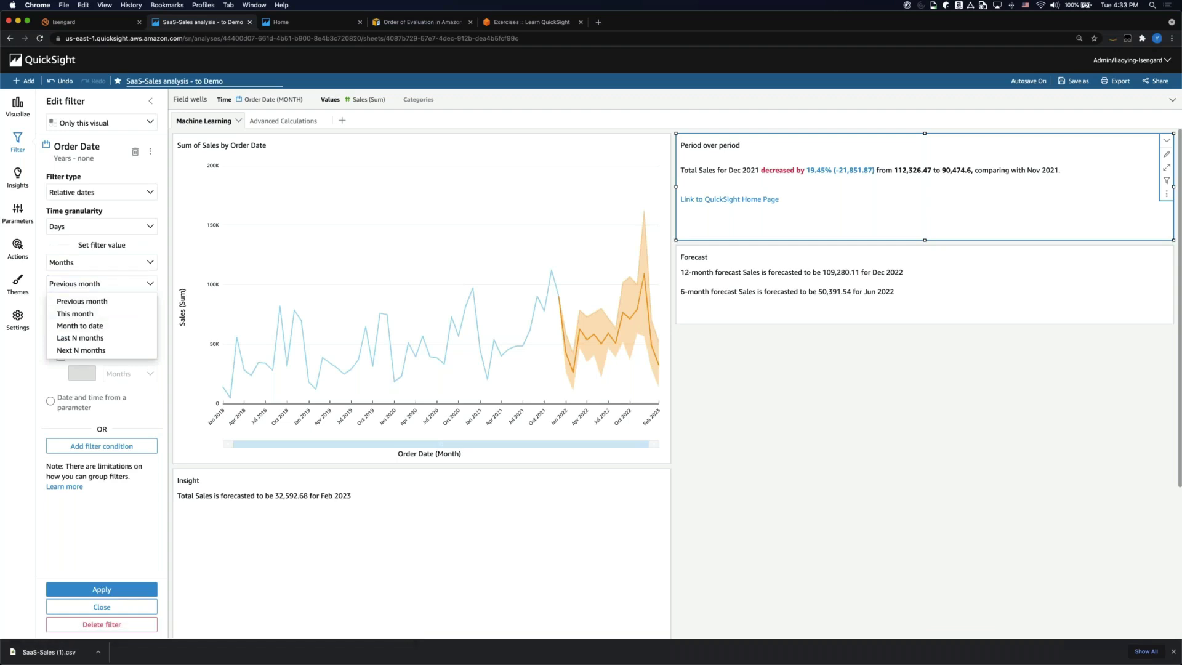
key("Escape")
left_click(151, 307)
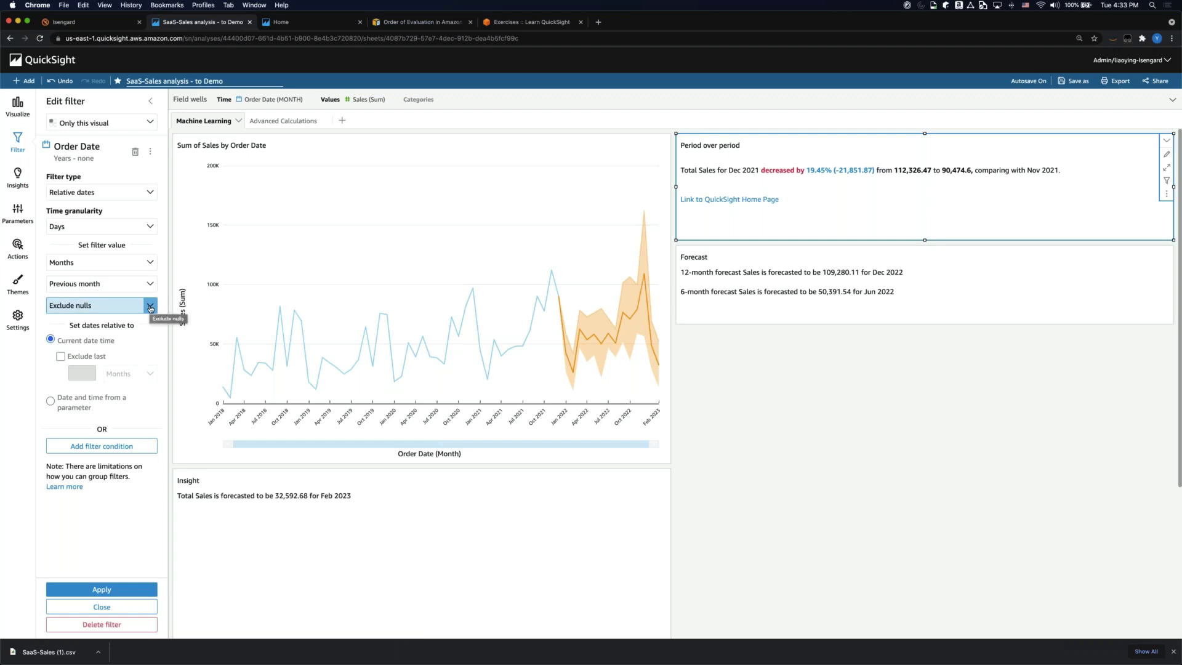
left_click(149, 284)
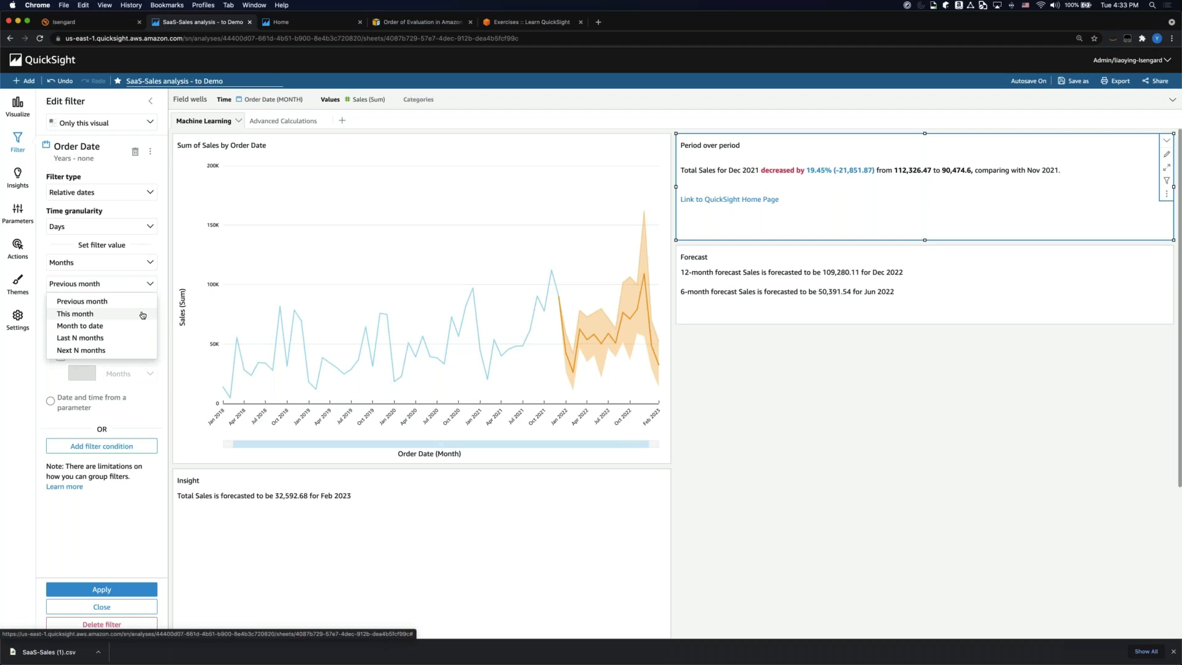
left_click(103, 314)
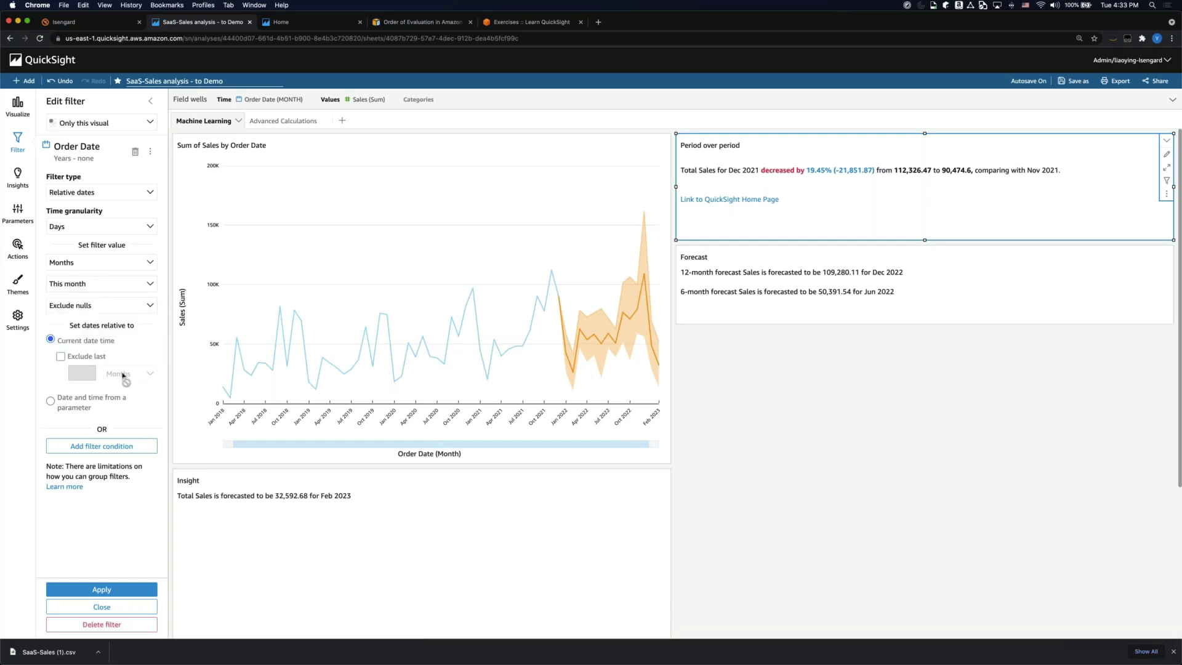
left_click(106, 590)
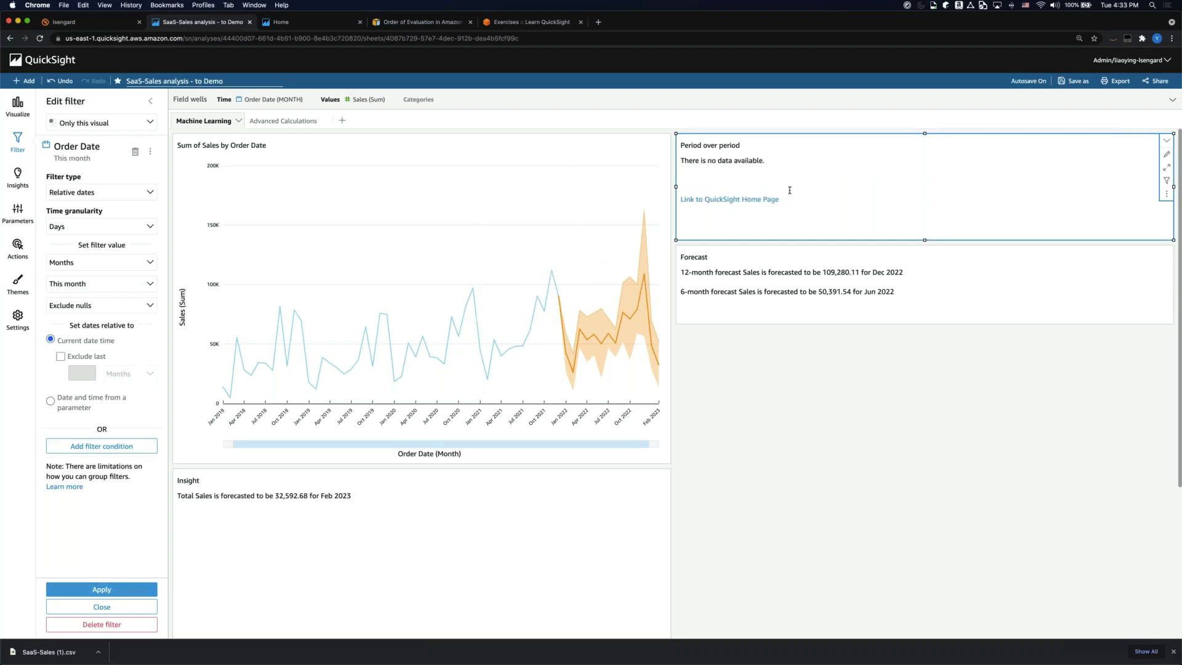
- Add a second Order Date condition to the filter, using the Date & time range type
left_click(98, 446)
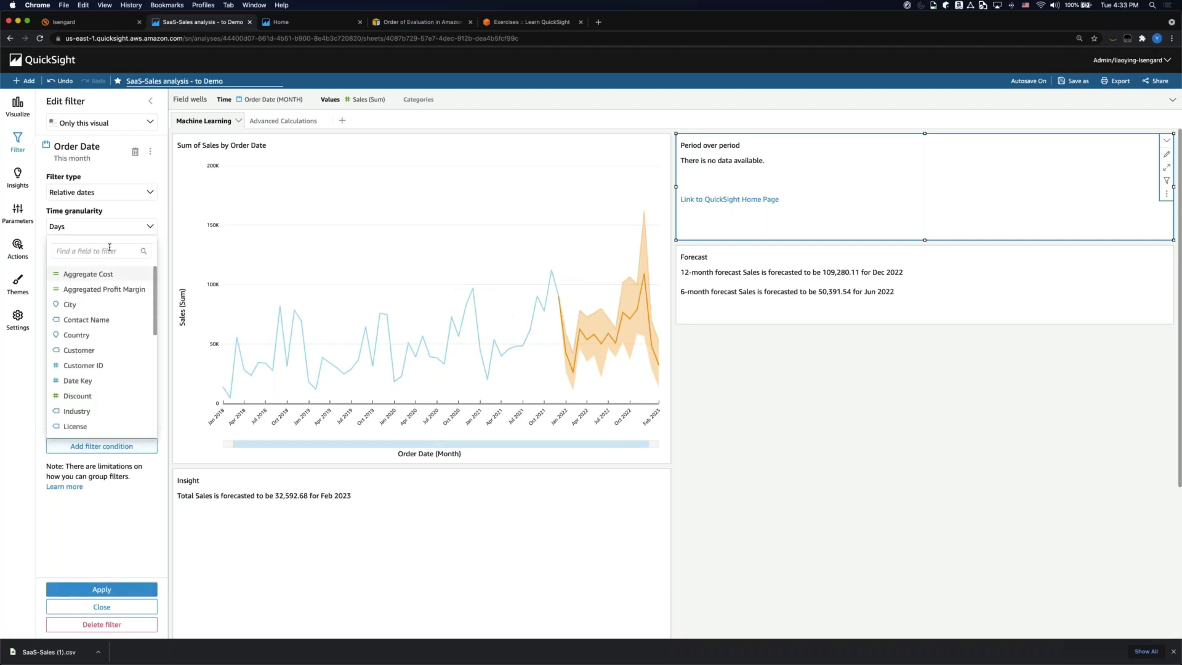
type("order")
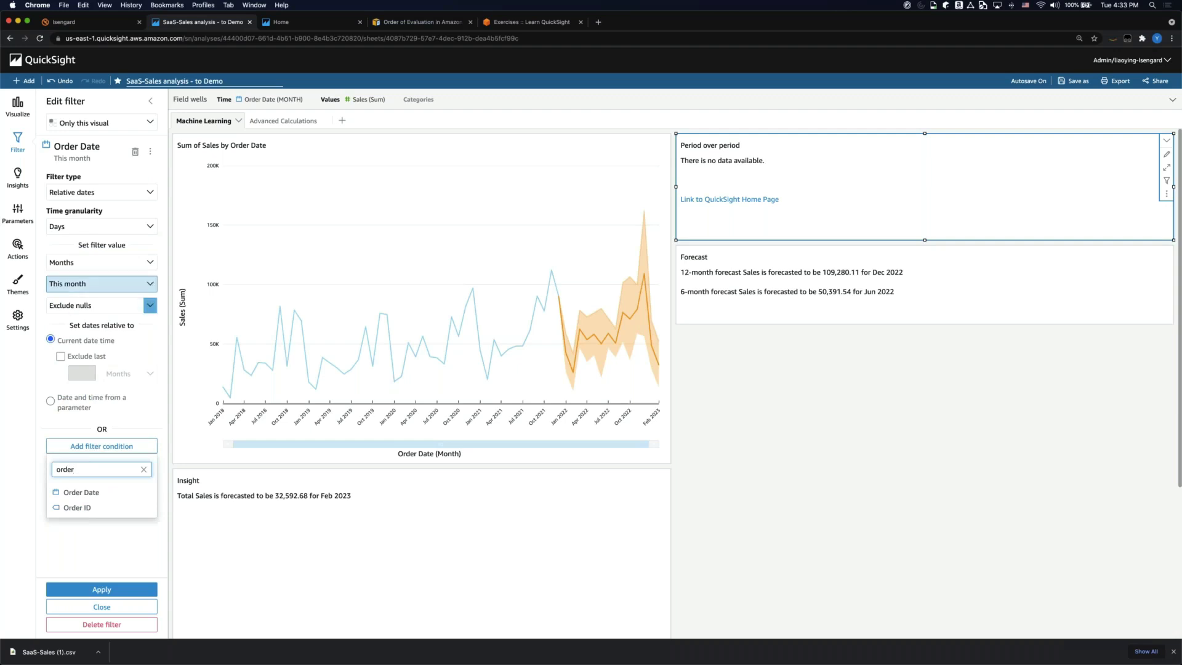
left_click(72, 492)
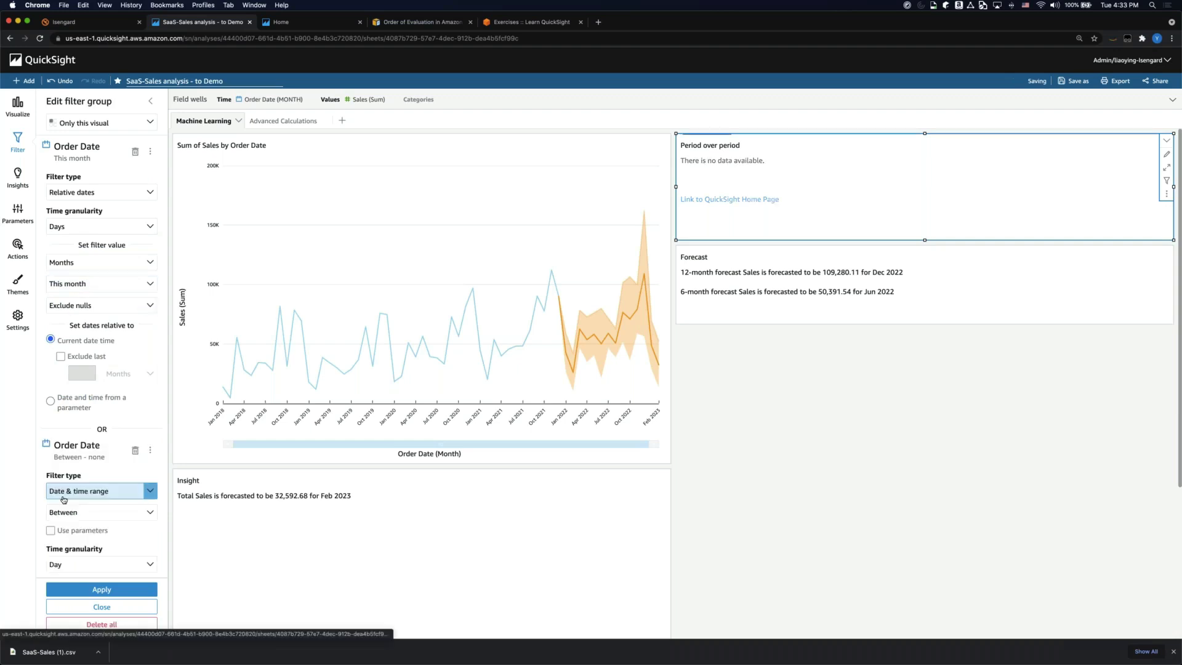
left_click(154, 494)
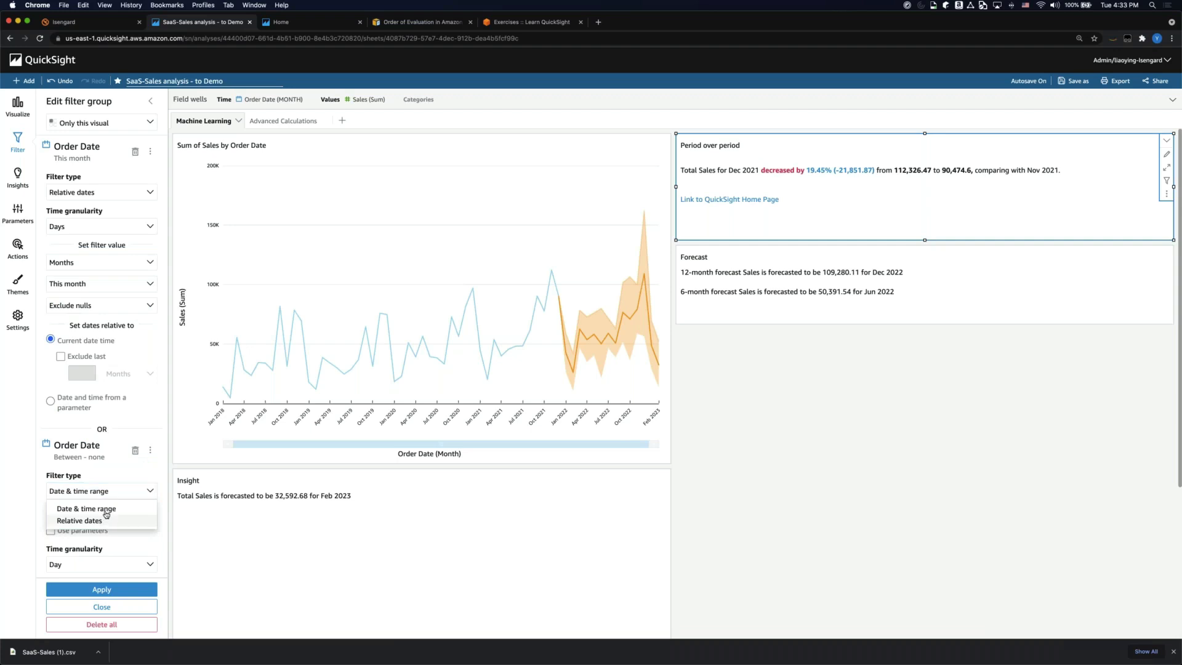
left_click(106, 509)
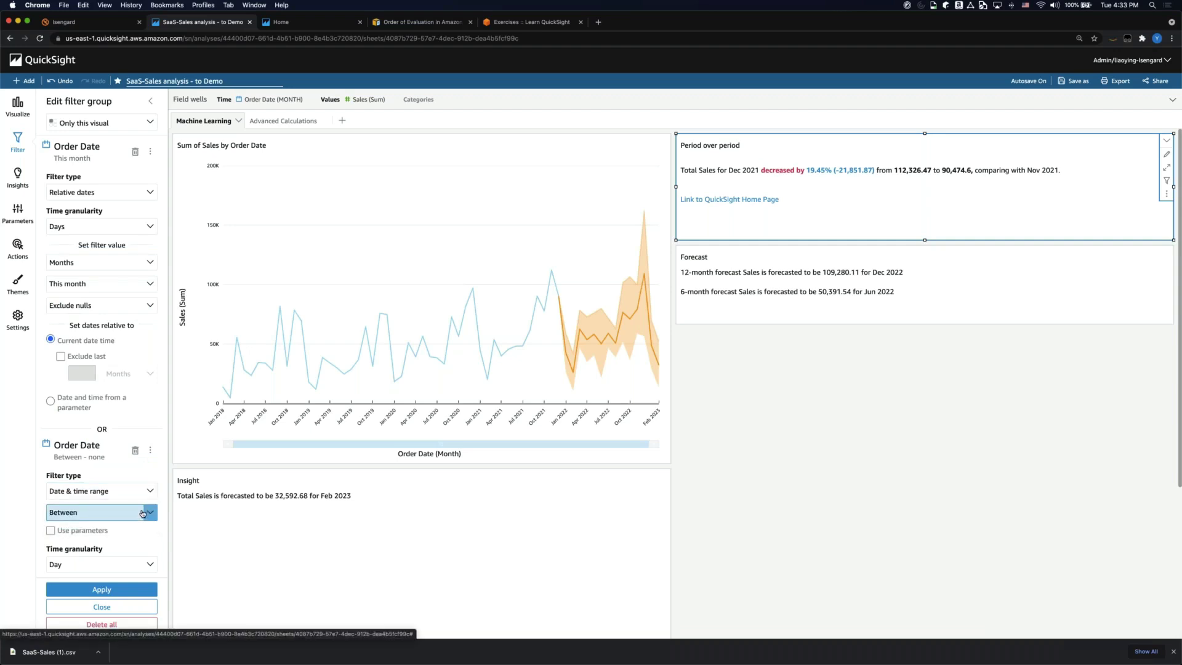
- Set the second Order Date condition's start date to 2020/12/01
scroll(139, 516, "down", 2)
scroll(140, 515, "down", 2)
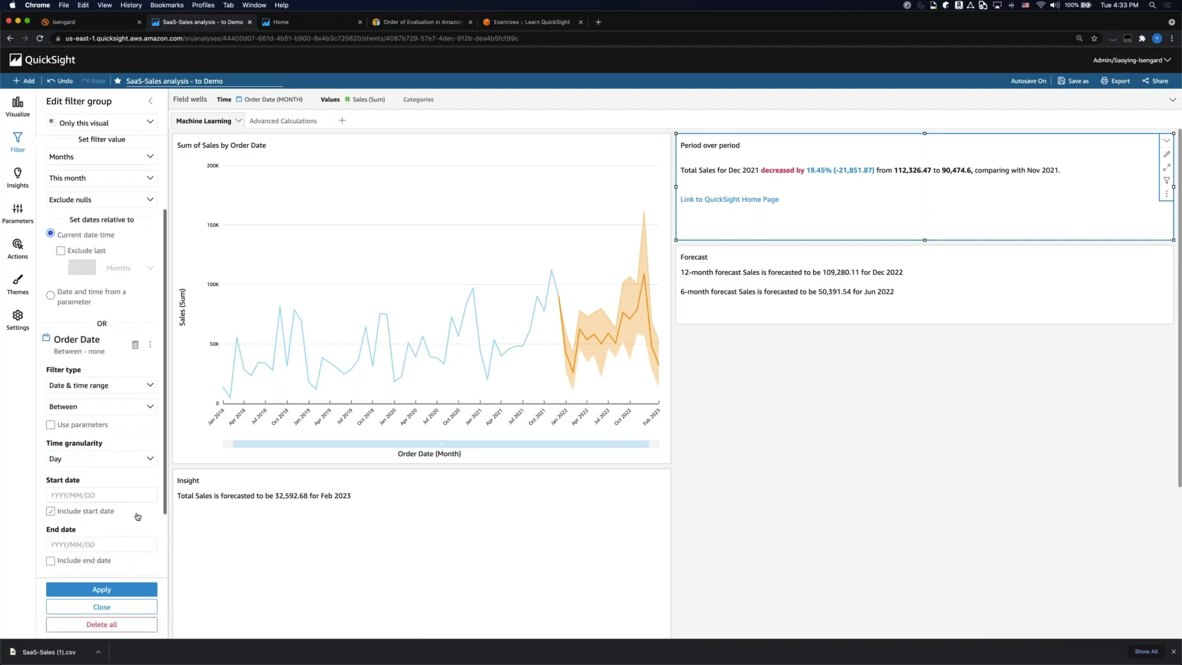
left_click(101, 495)
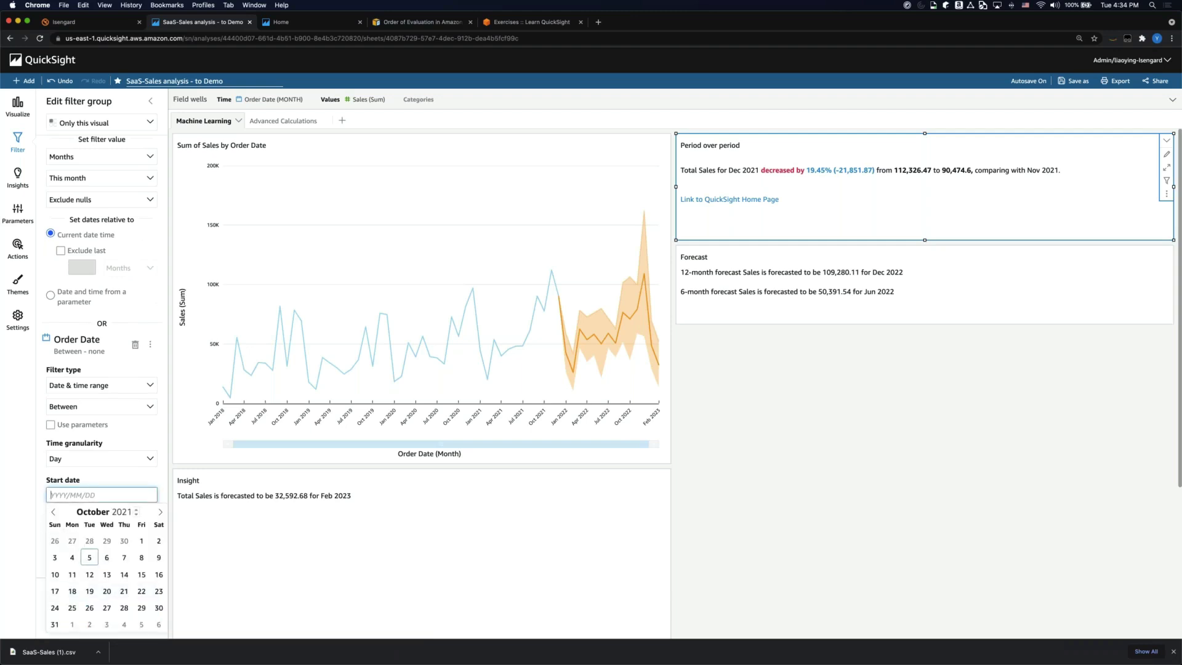
left_click(53, 512)
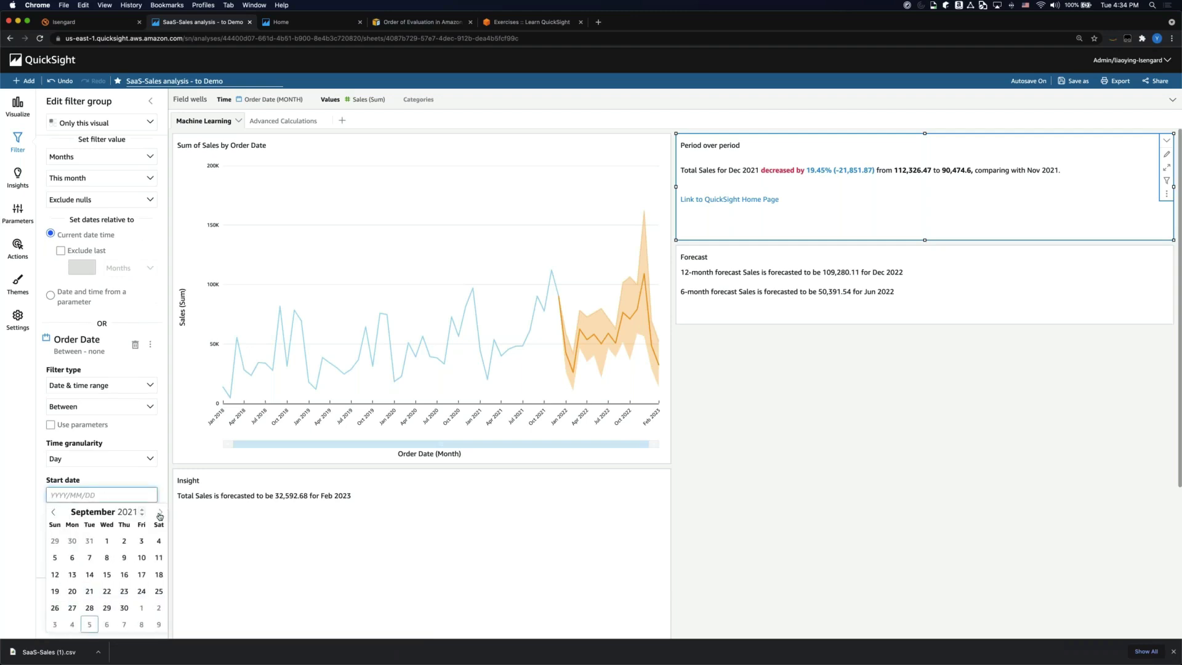
left_click(53, 511)
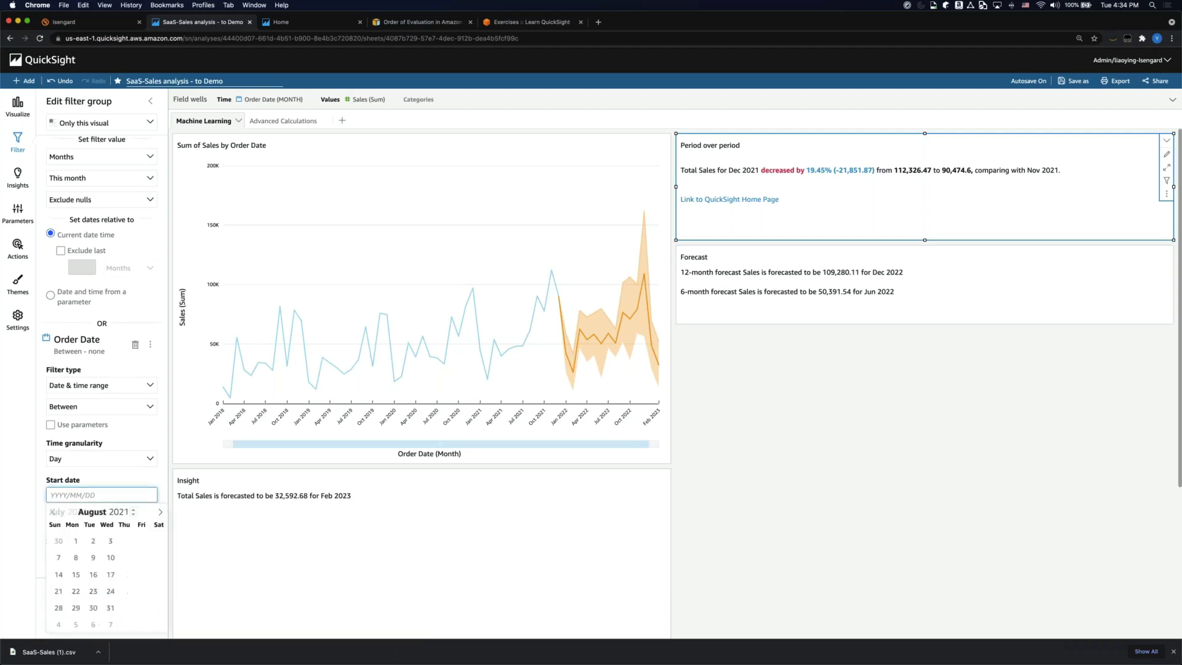
left_click(53, 511)
left_click(53, 511)
left_click(53, 512)
left_click(53, 512)
left_click(53, 512)
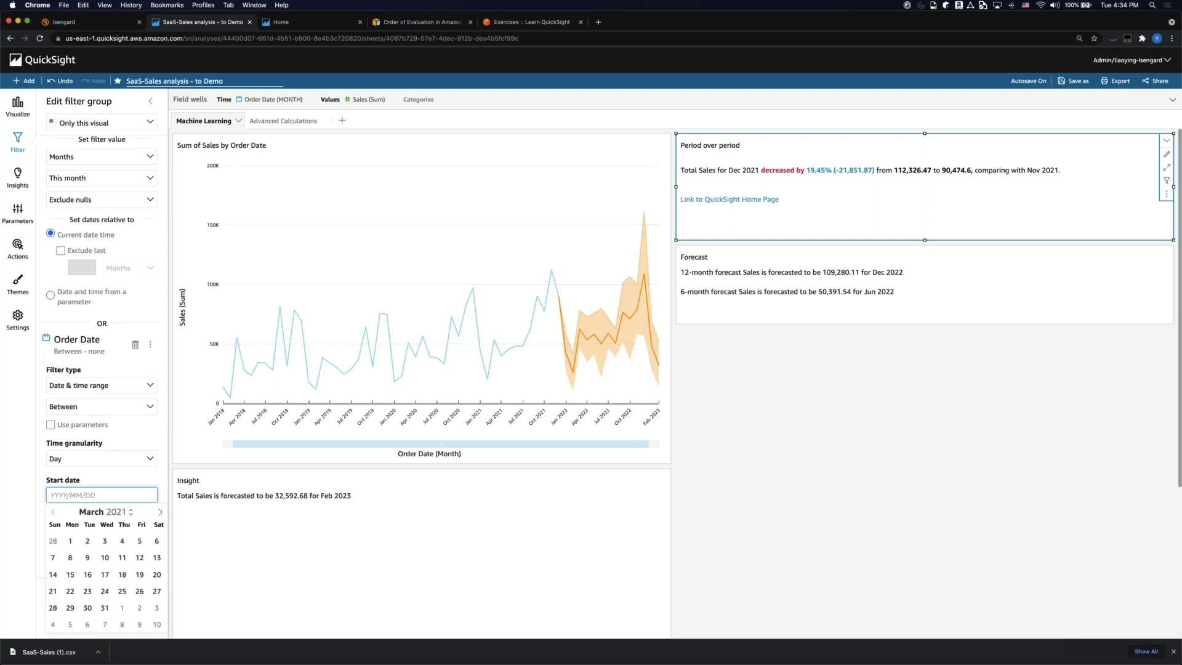
left_click(53, 511)
left_click(53, 512)
left_click(53, 512)
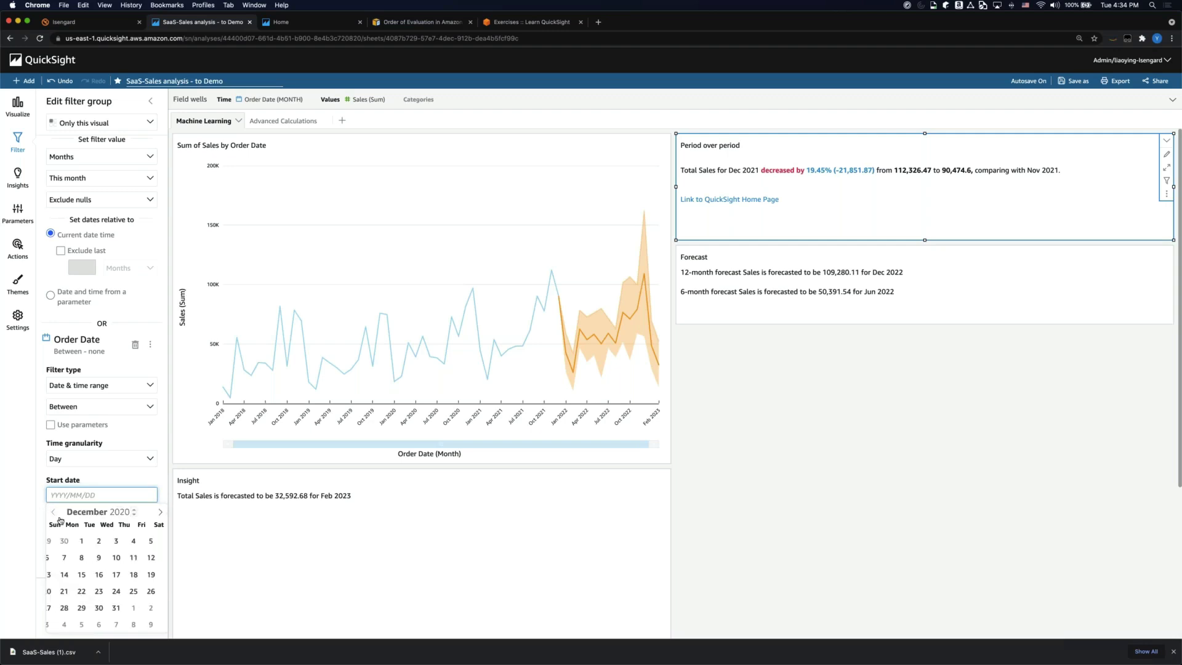
left_click(89, 541)
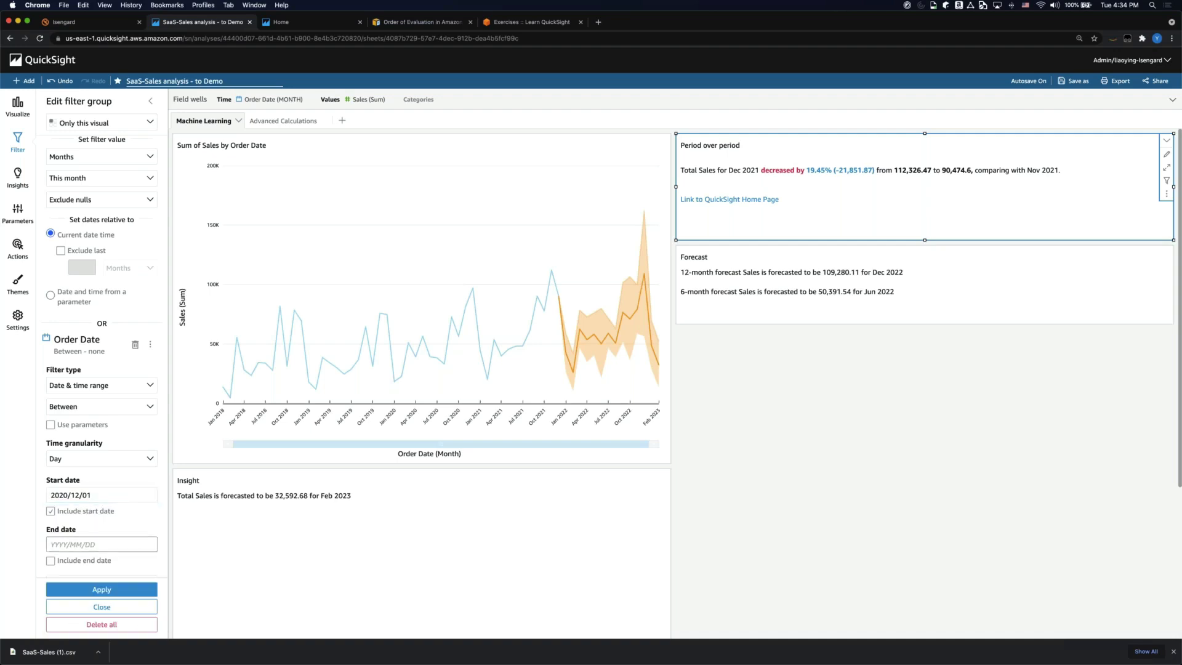
- Set the second Order Date condition's end date to 2020/12/31, include that end date, and apply the filter
left_click(123, 544)
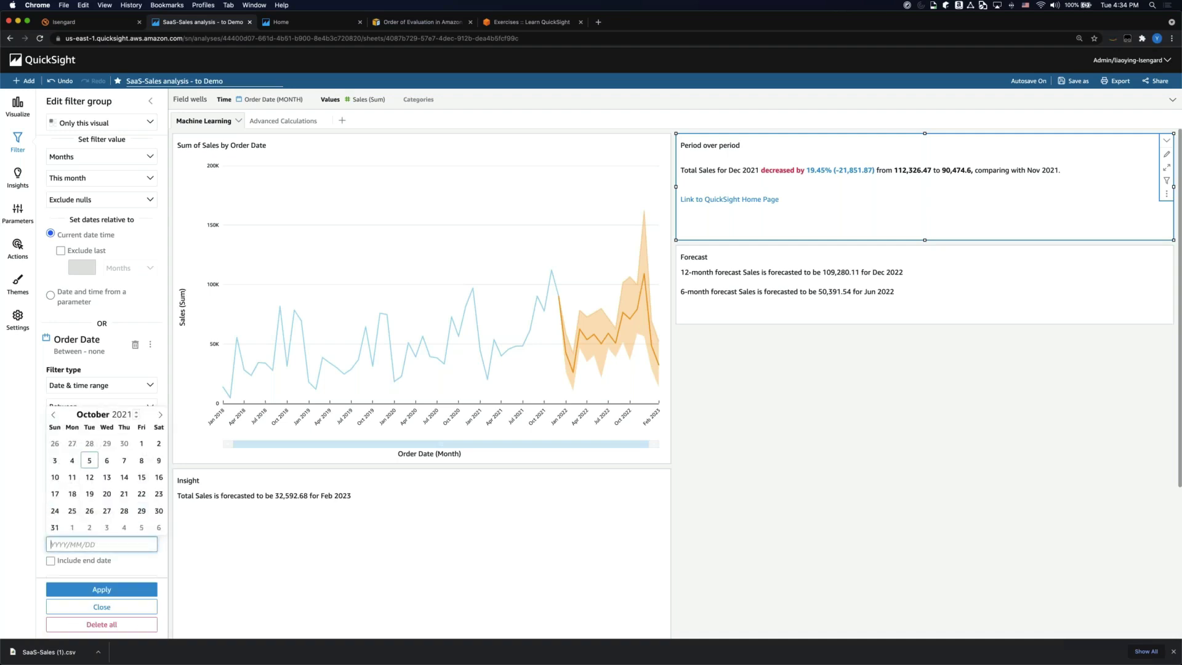
left_click(54, 414)
left_click(54, 415)
left_click(53, 414)
left_click(54, 415)
left_click(53, 415)
left_click(54, 415)
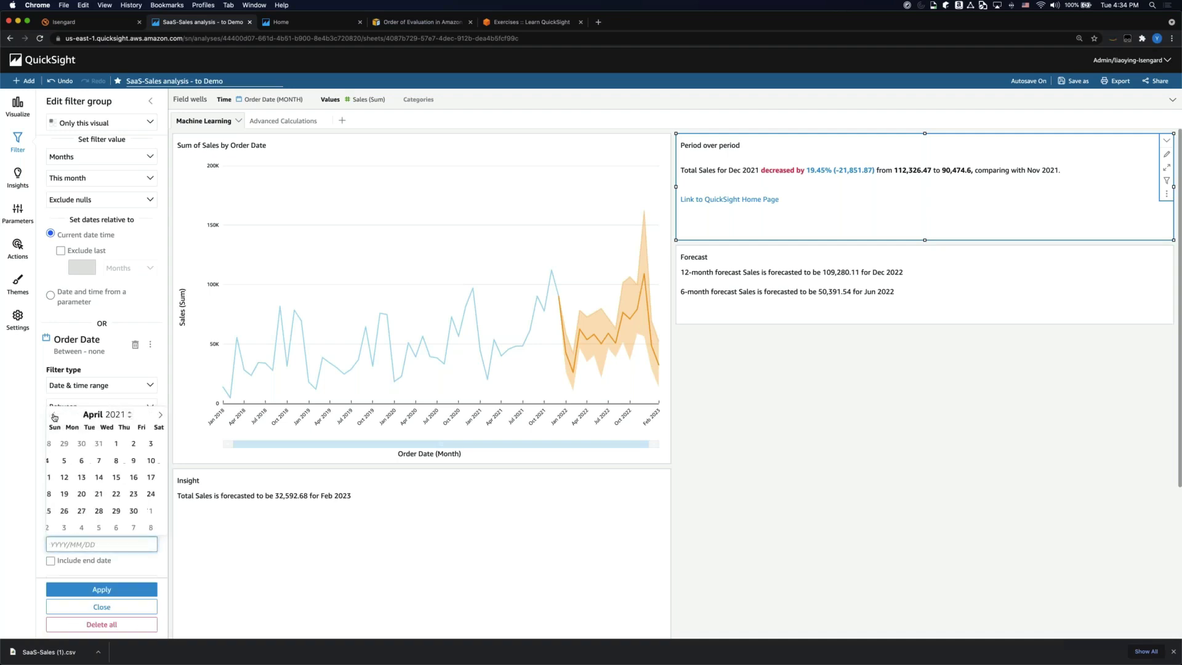
left_click(53, 415)
left_click(53, 415)
left_click(54, 416)
left_click(54, 416)
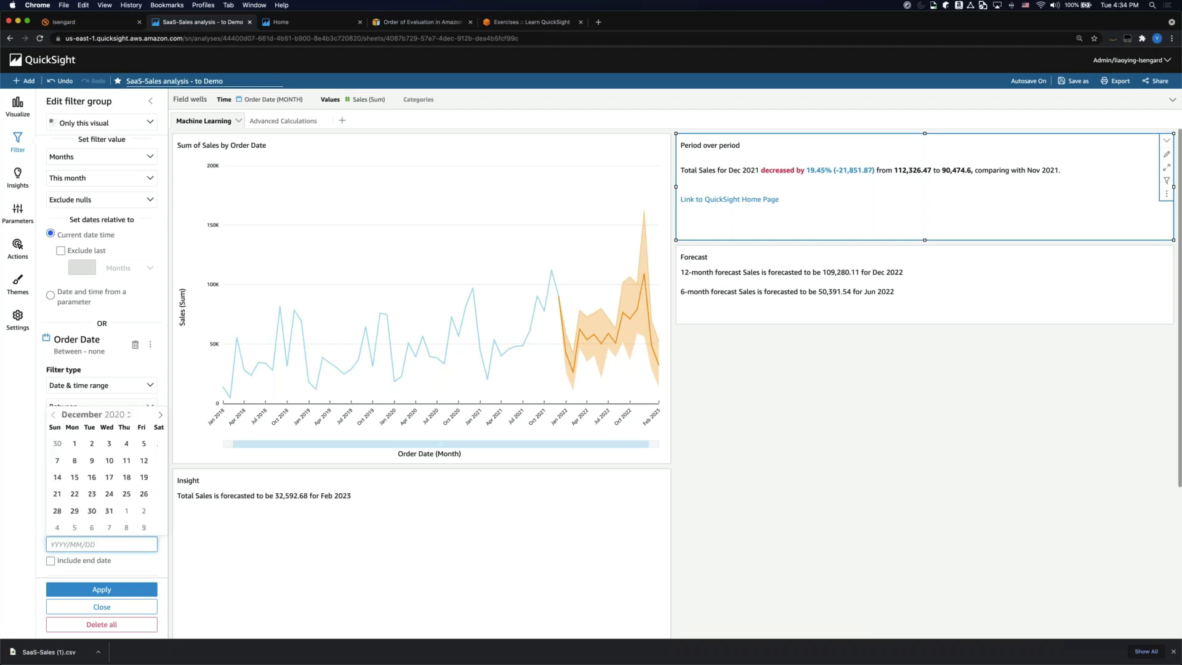
left_click(123, 510)
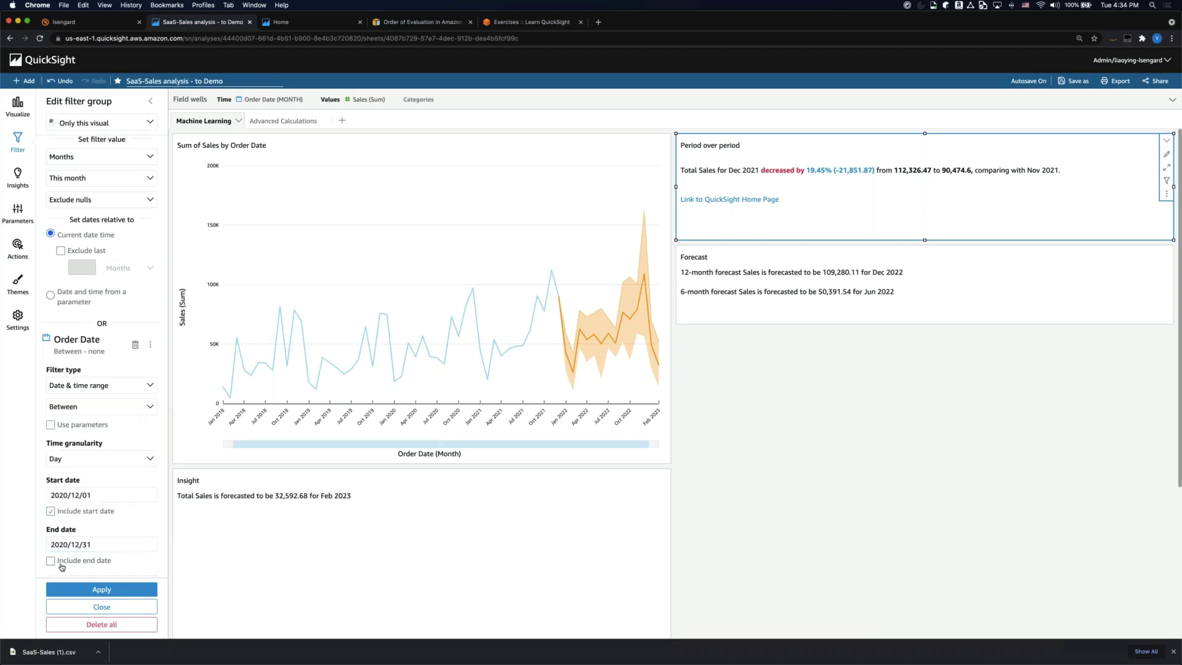
left_click(102, 591)
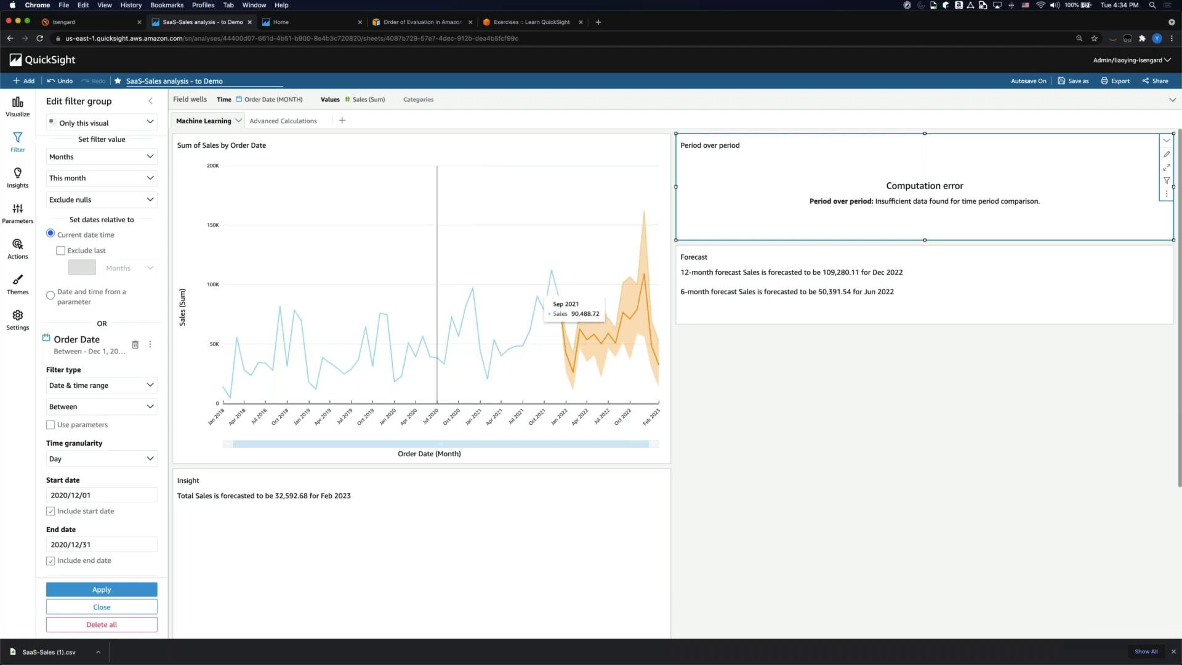
- Change the second Order Date condition's range to 2021/01/01 through 2021/01/31, apply the filter, and close the filter editor
left_click(102, 495)
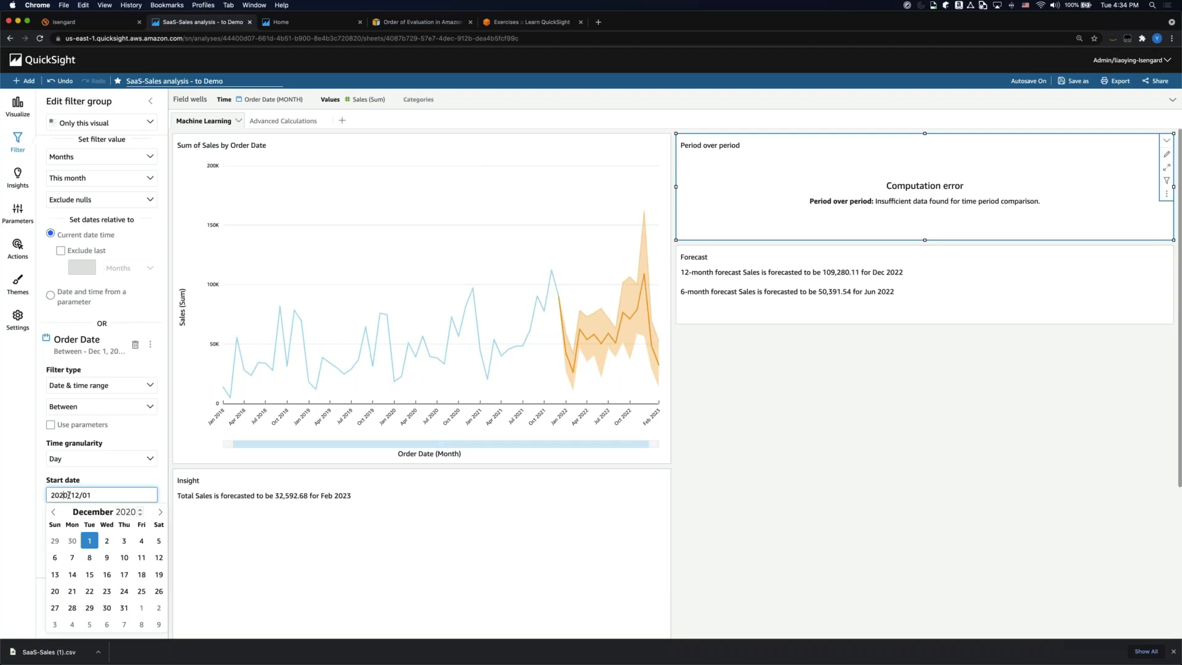
left_click(160, 511)
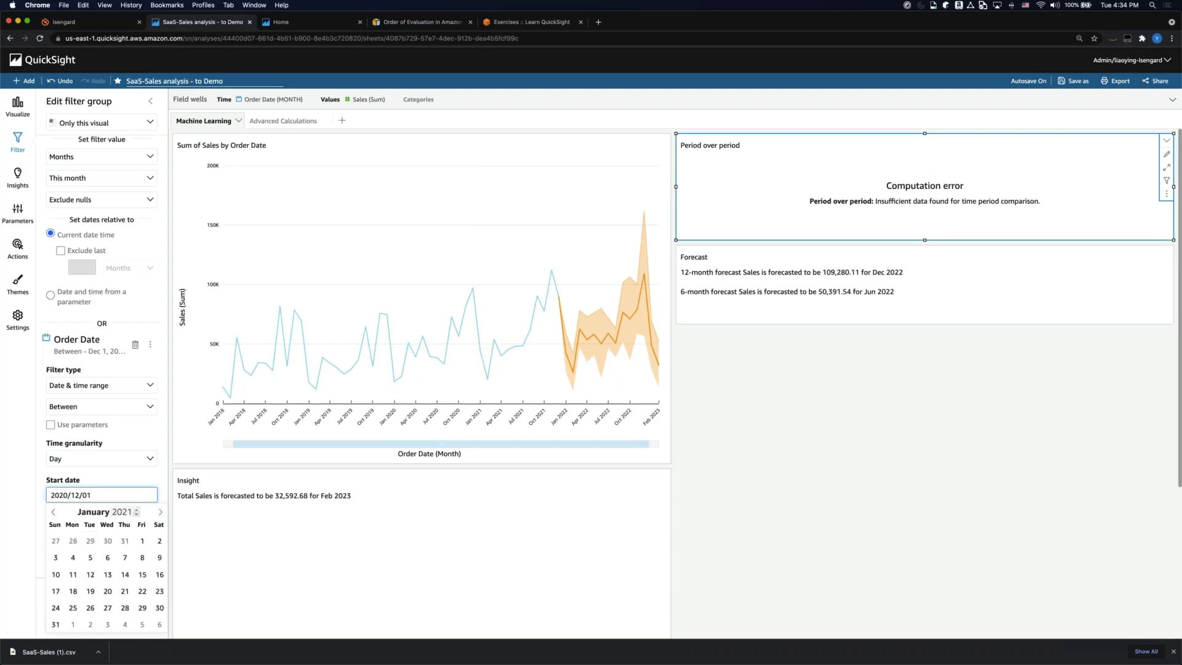
left_click(141, 540)
left_click(90, 544)
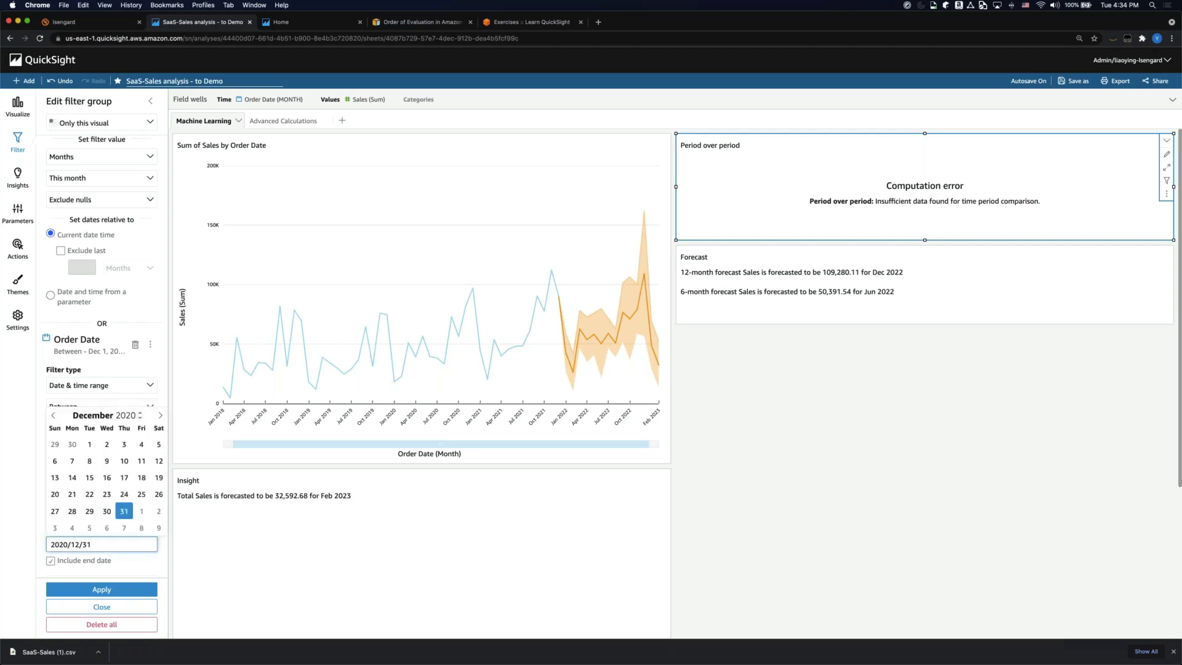
left_click(160, 415)
left_click(54, 528)
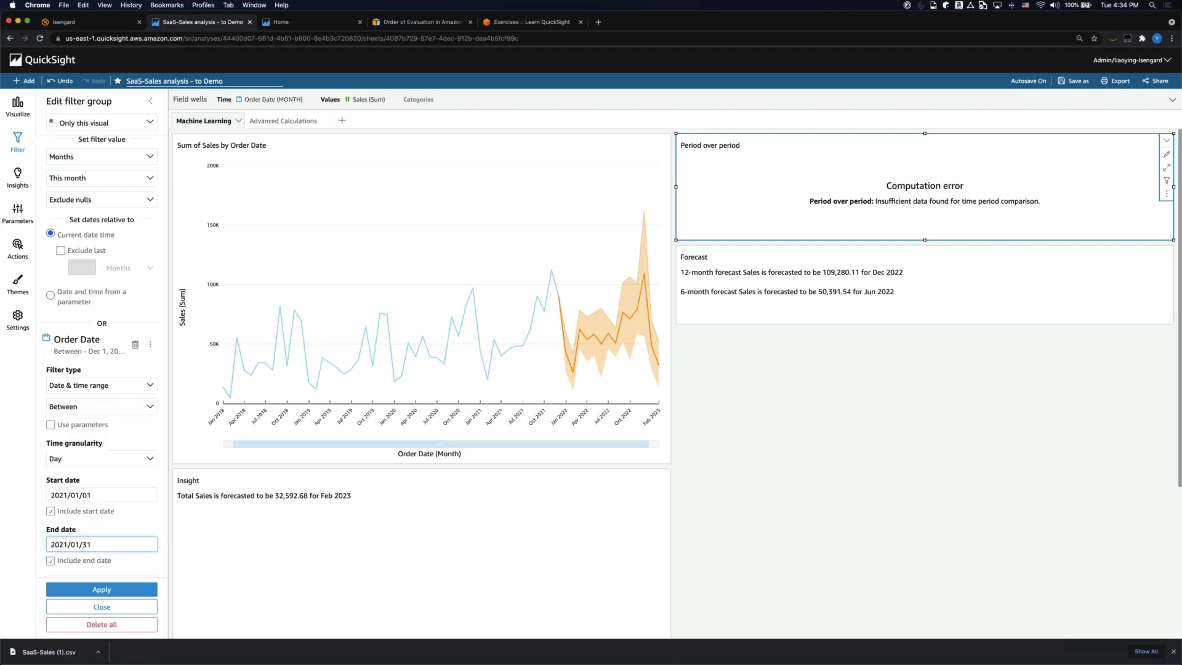
left_click(103, 589)
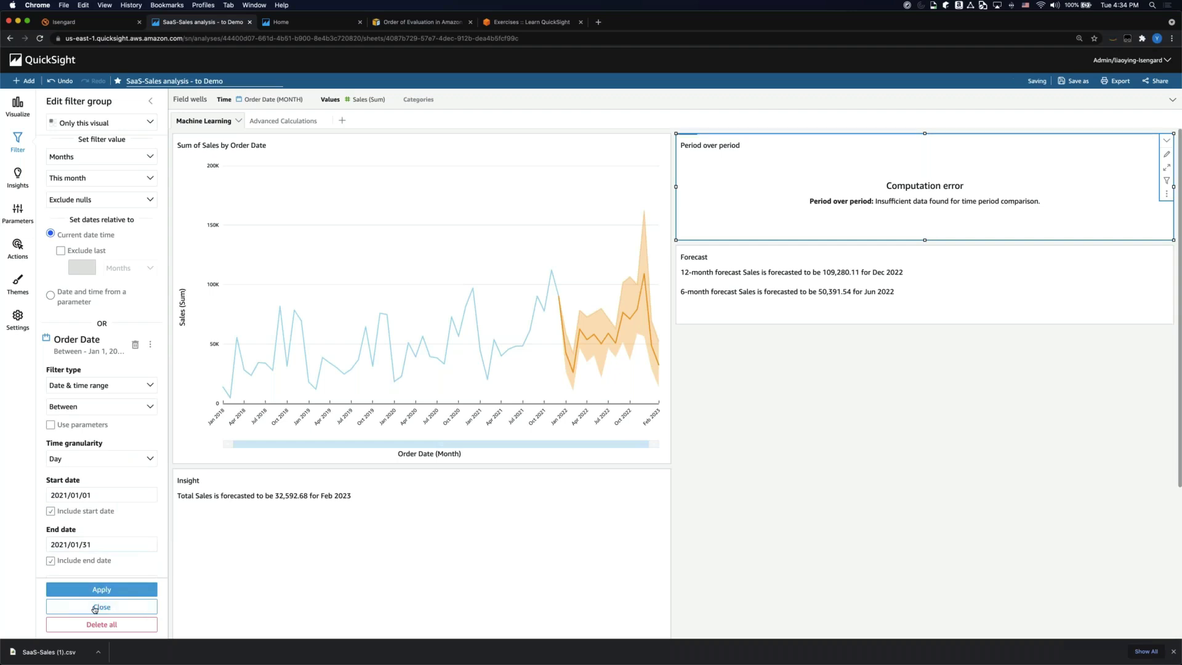
left_click(101, 607)
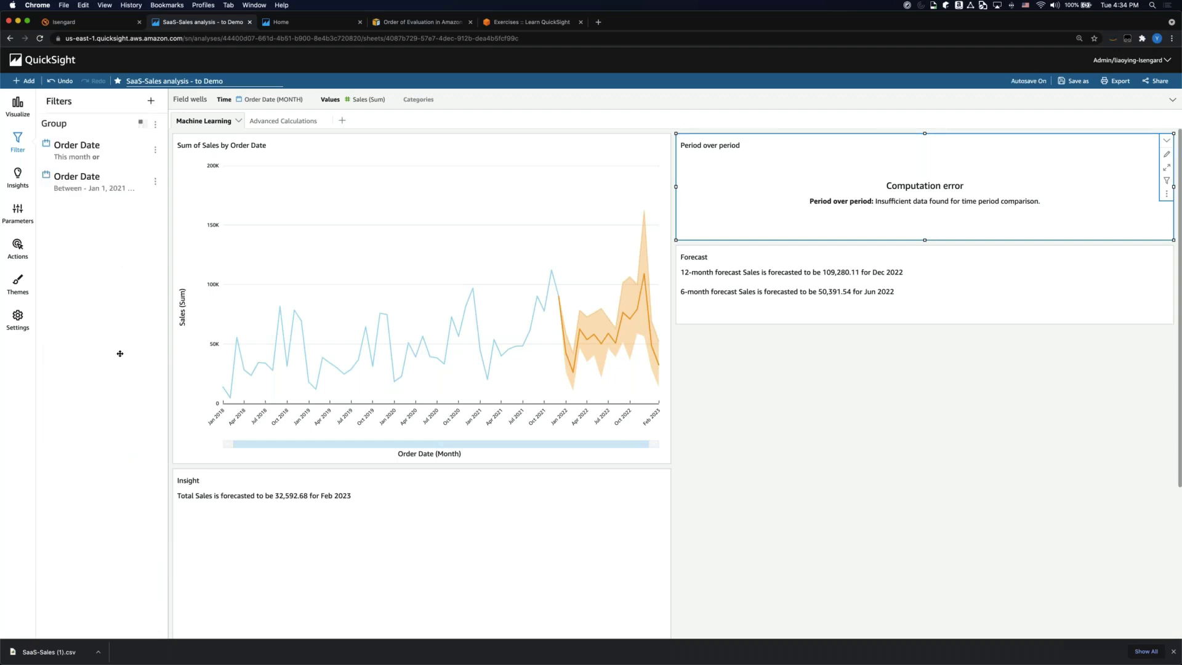
- Review the relative range options of the This month Order Date condition
left_click(155, 149)
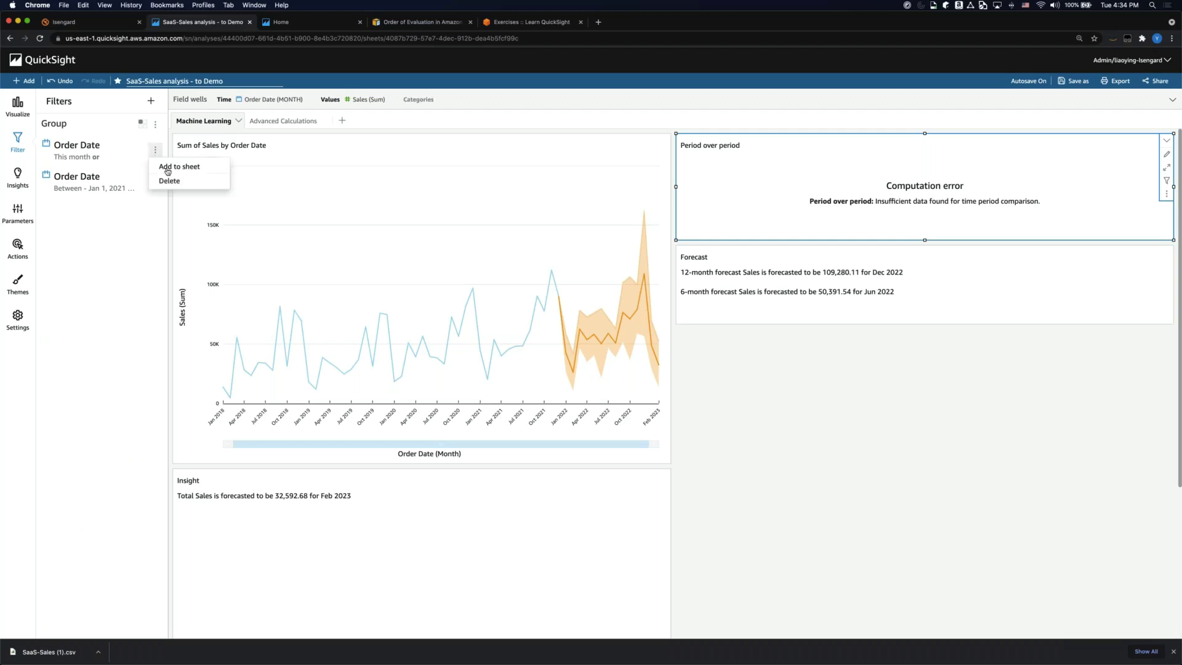
left_click(79, 151)
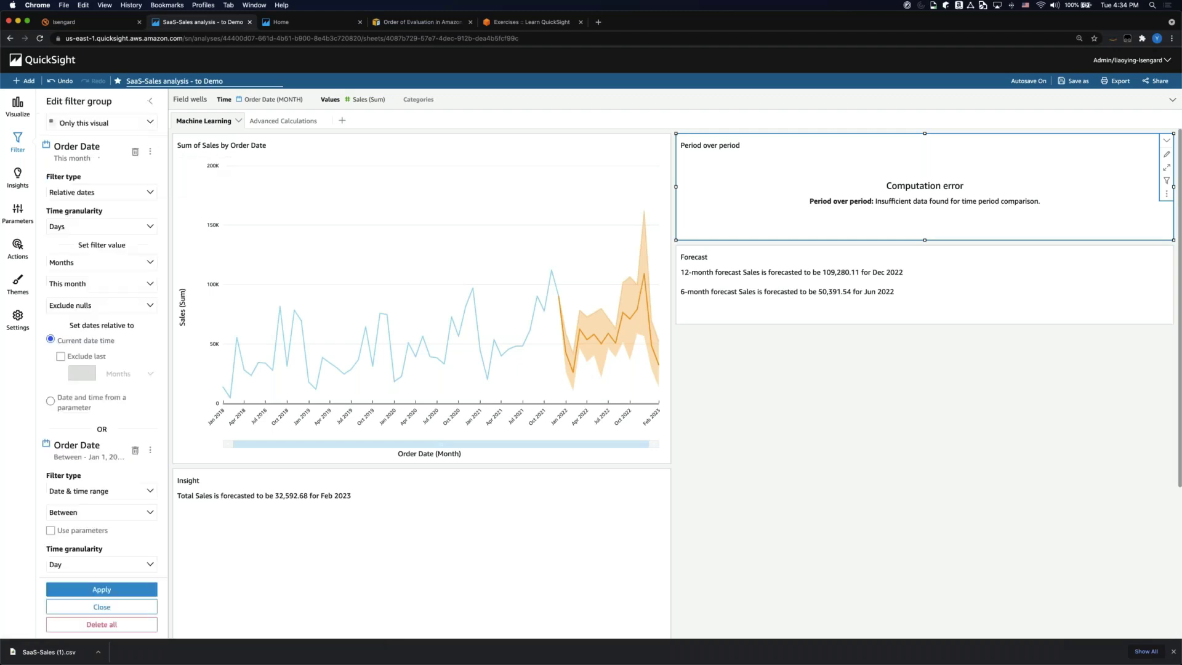
left_click(152, 285)
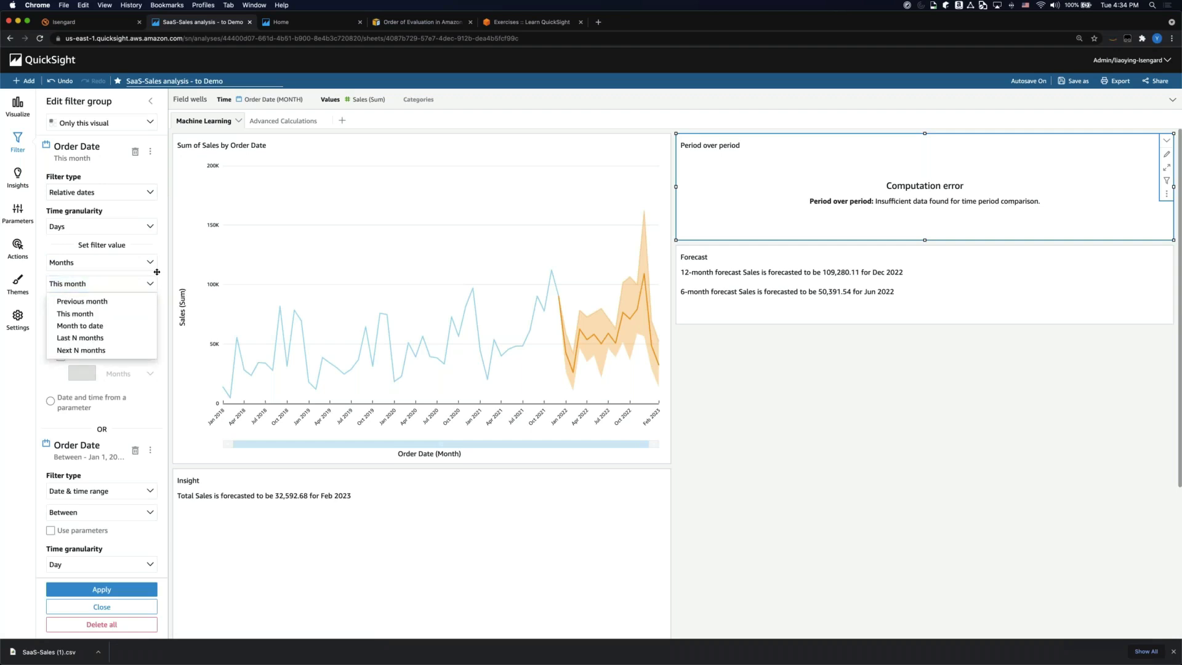
left_click(151, 283)
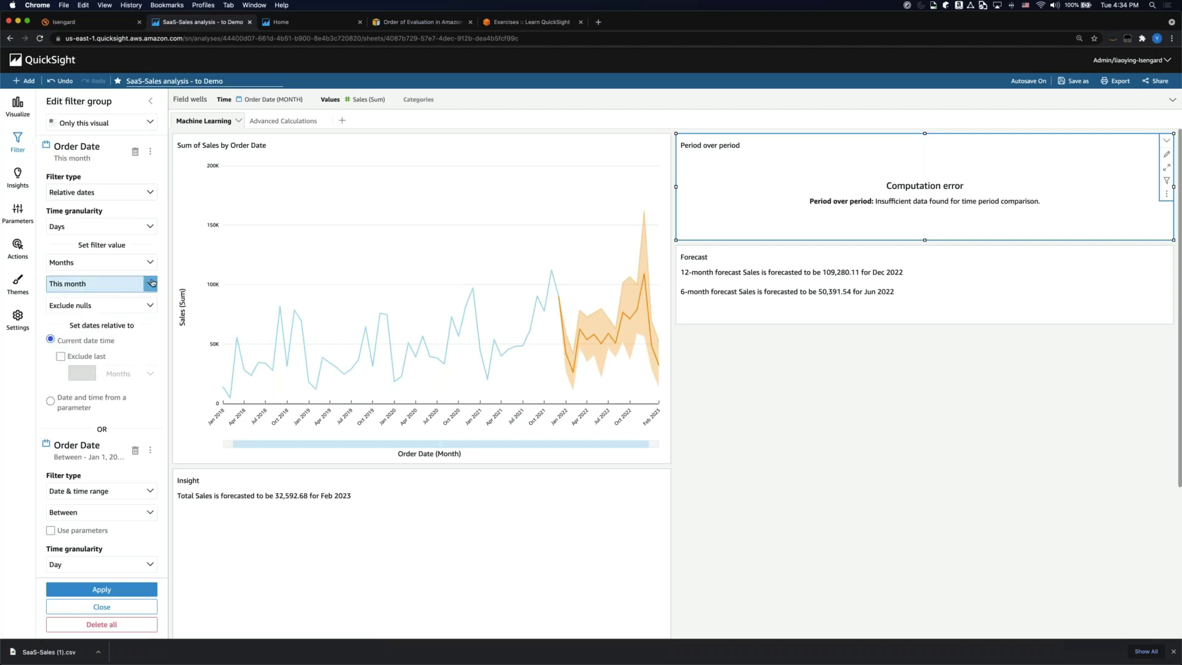
left_click(814, 466)
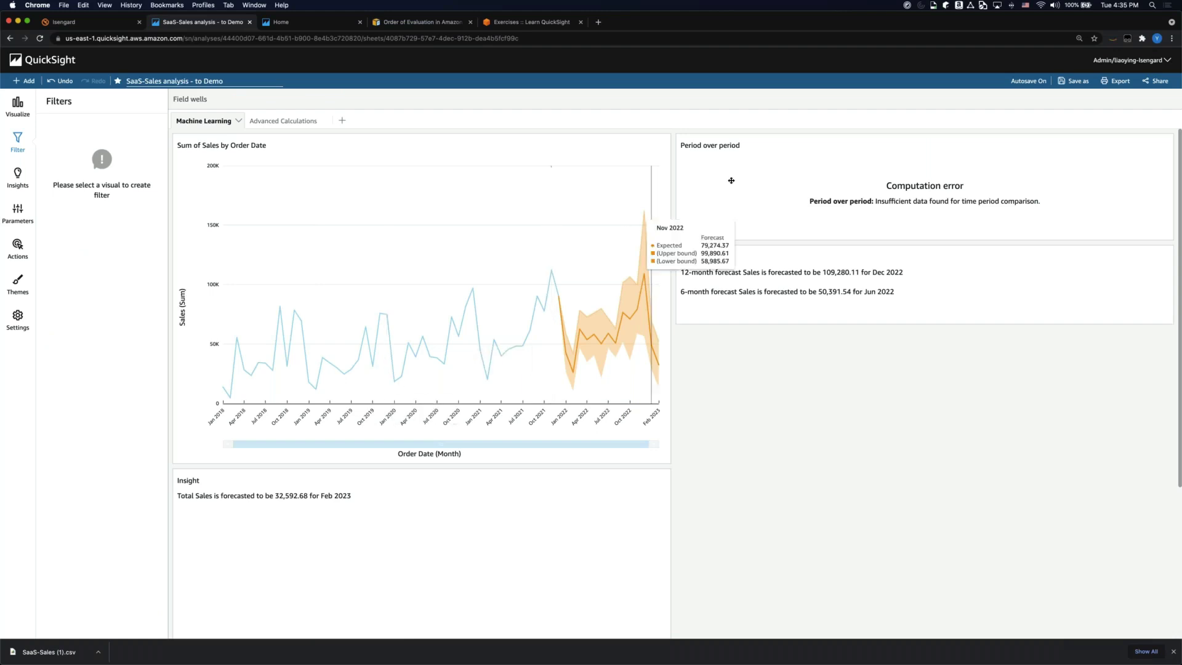
left_click(704, 187)
left_click(356, 318)
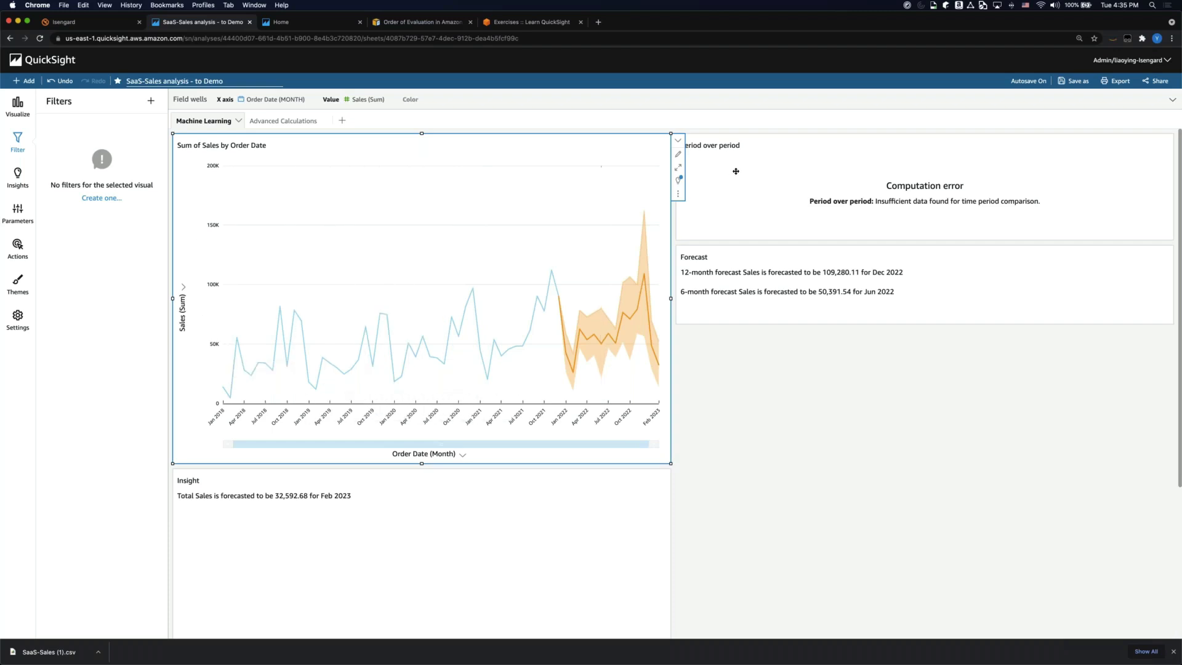
- Reopen the Period over period insight's filter group and delete its This month Order Date condition
left_click(696, 185)
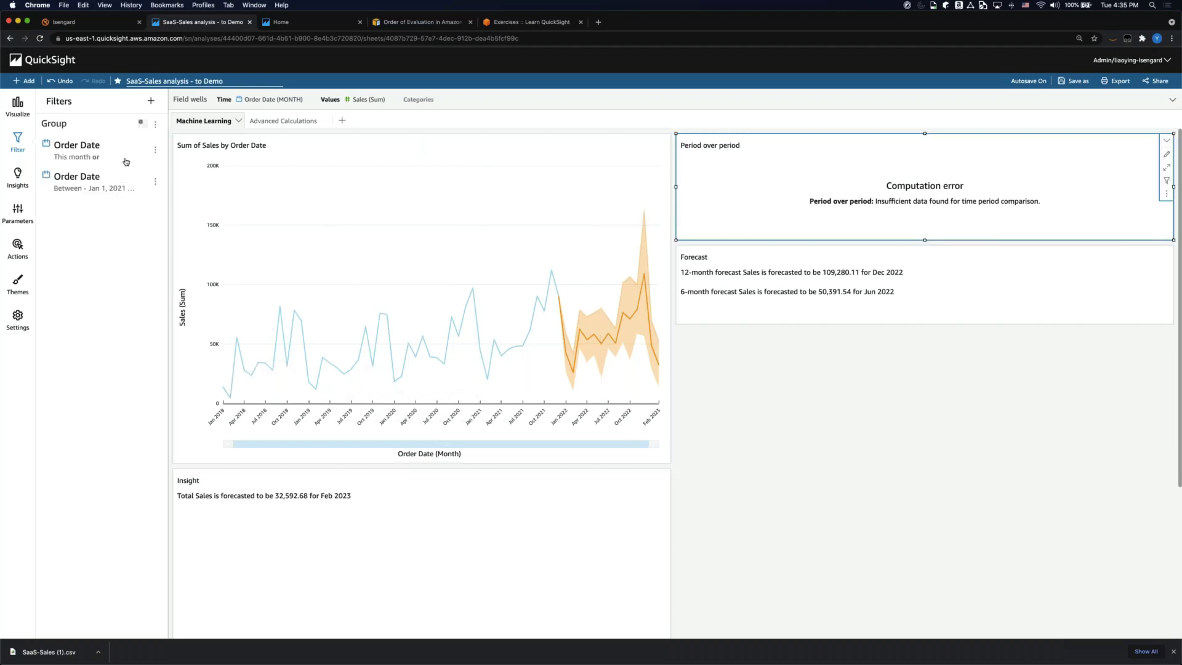
left_click(154, 150)
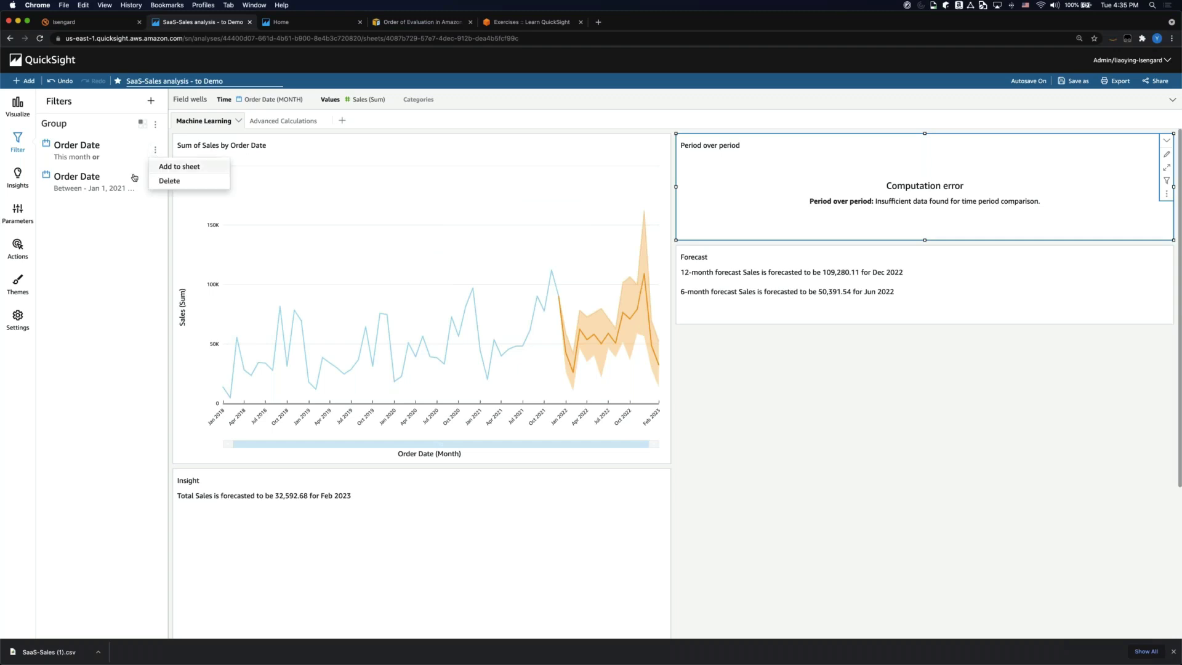
left_click(110, 153)
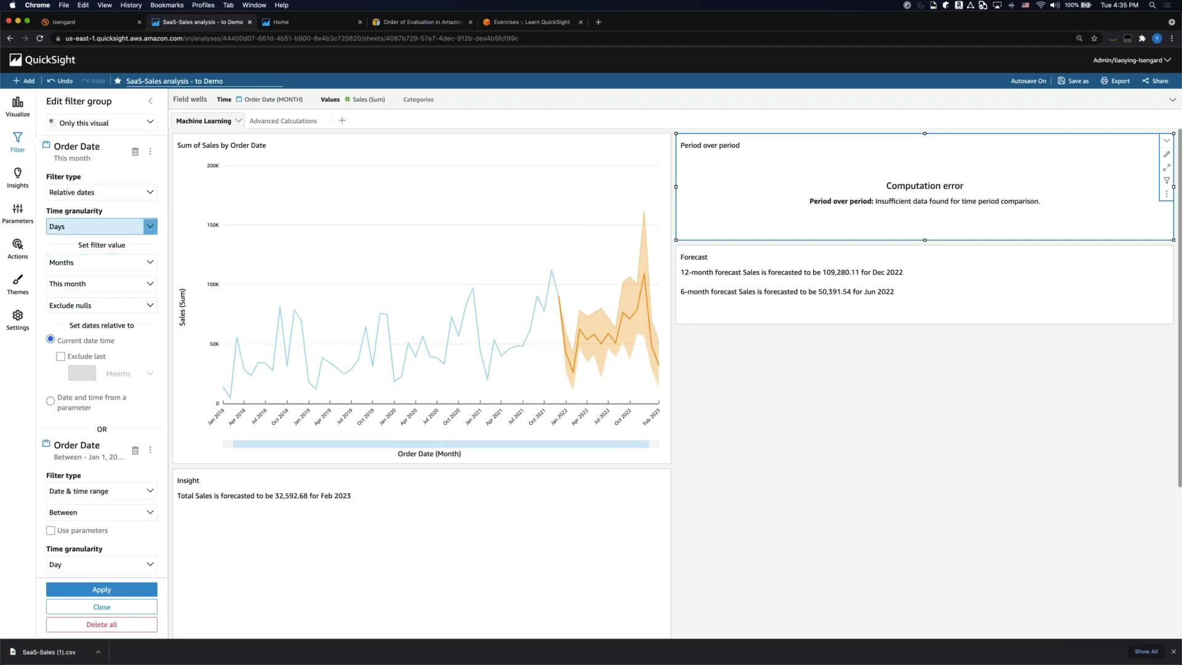
left_click(135, 192)
left_click(132, 223)
left_click(128, 192)
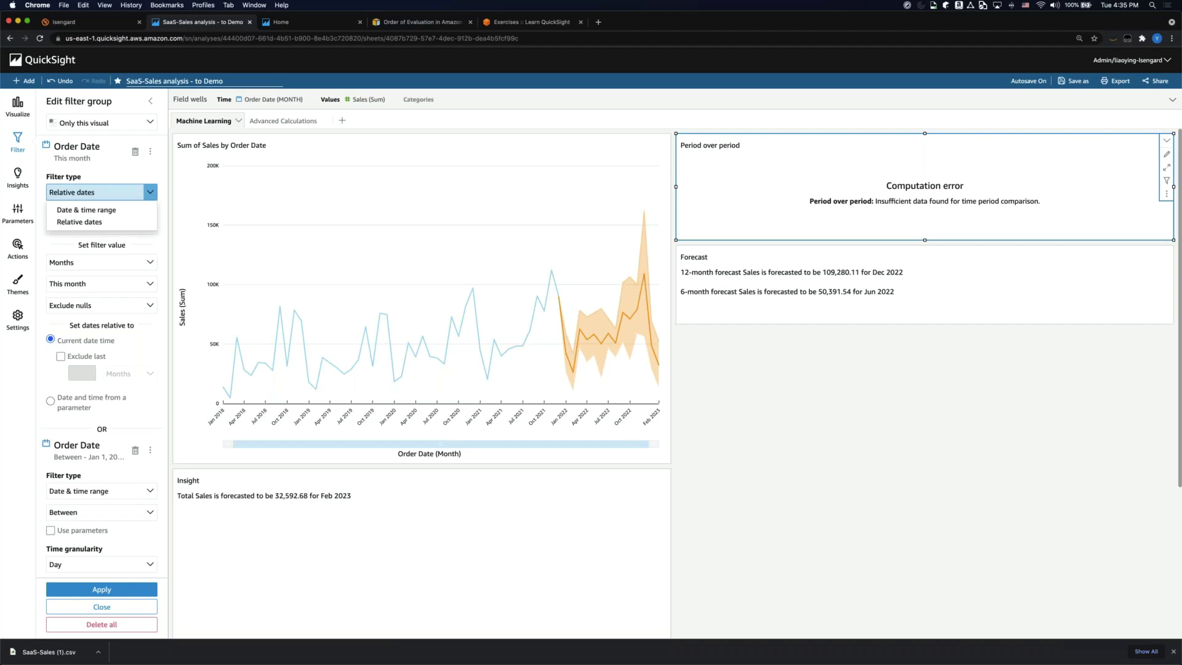
left_click(125, 179)
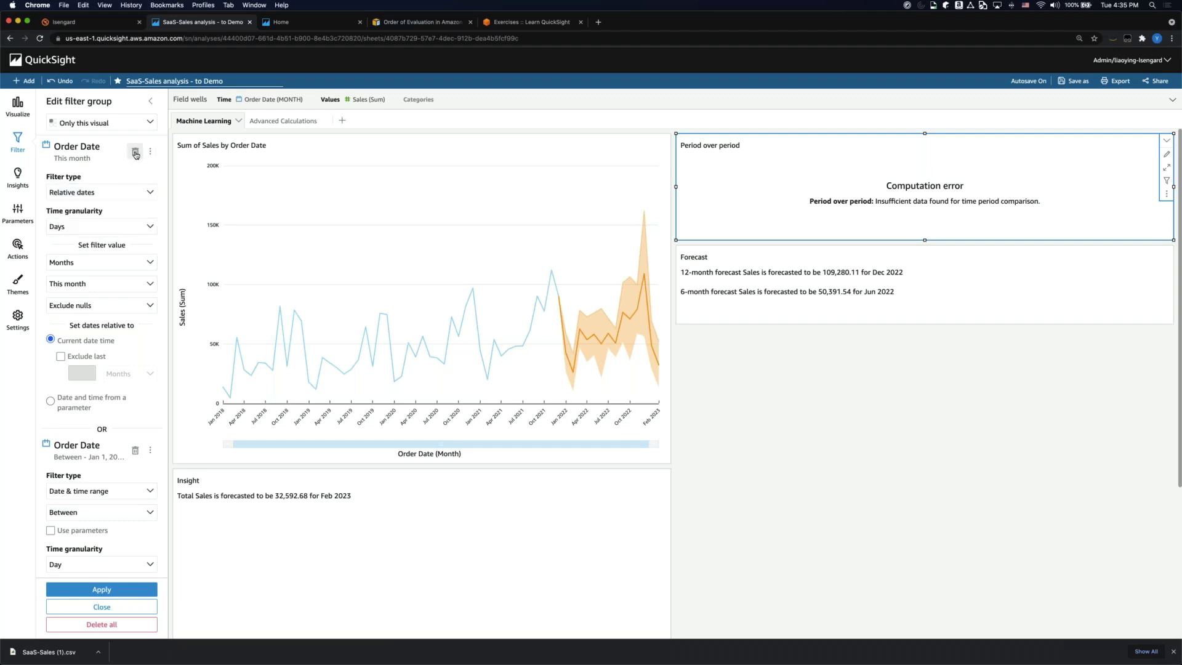
left_click(134, 151)
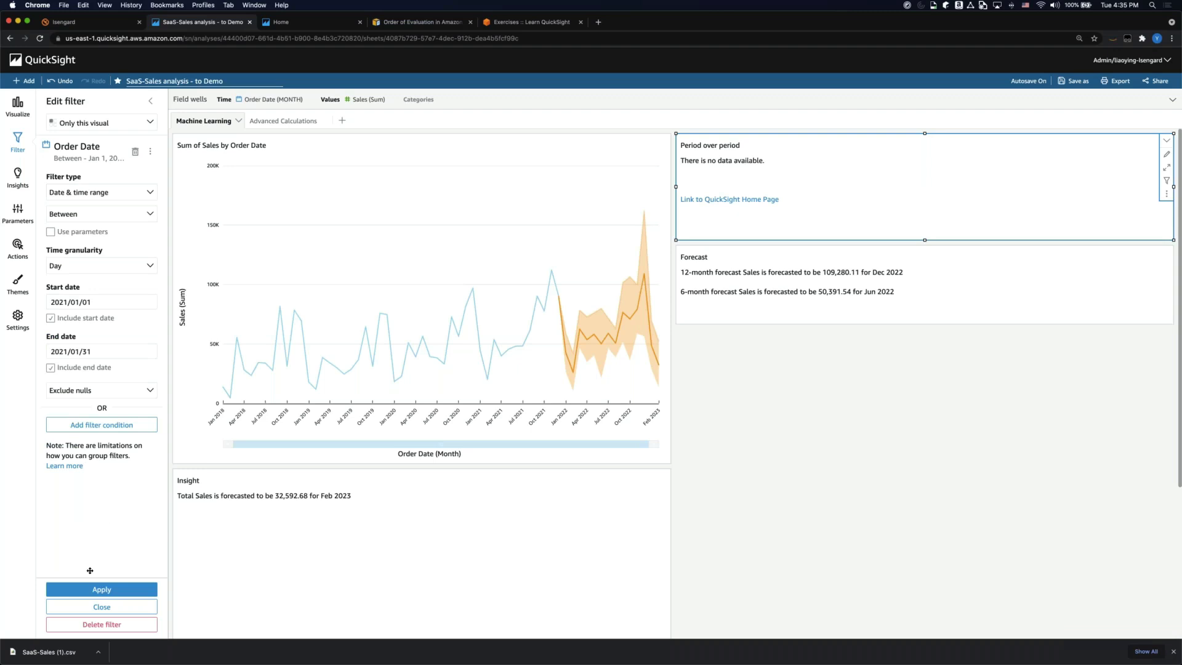
- Find the Order Date field and add it as another condition alongside the January 2021 range
left_click(121, 421)
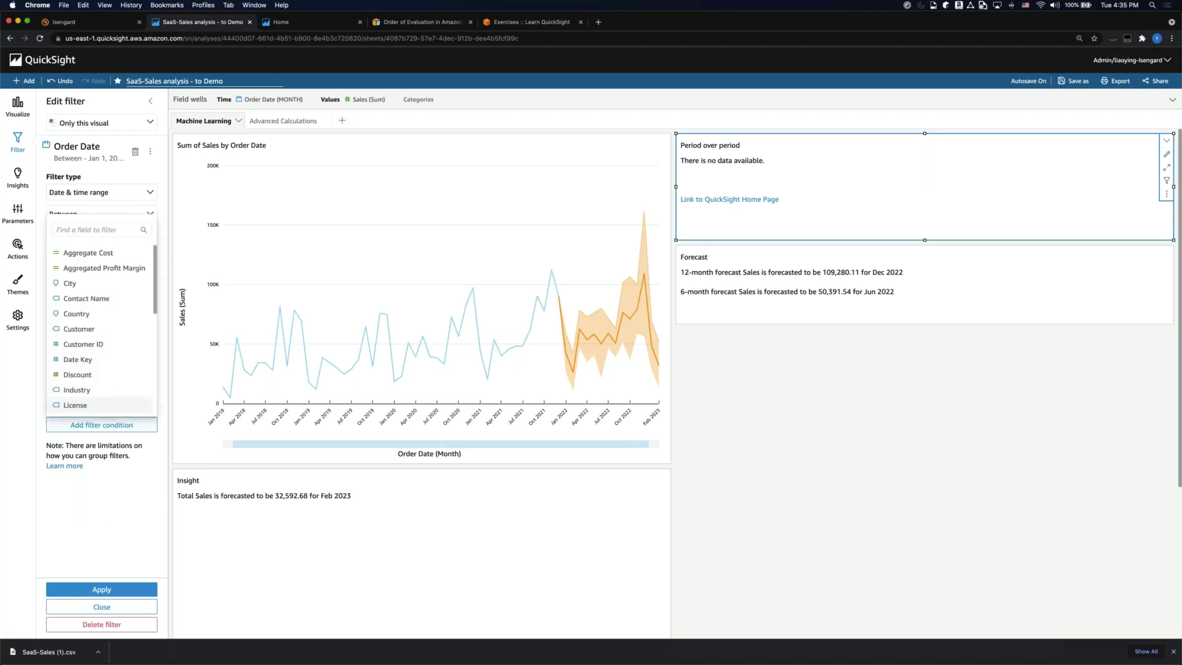
left_click(105, 228)
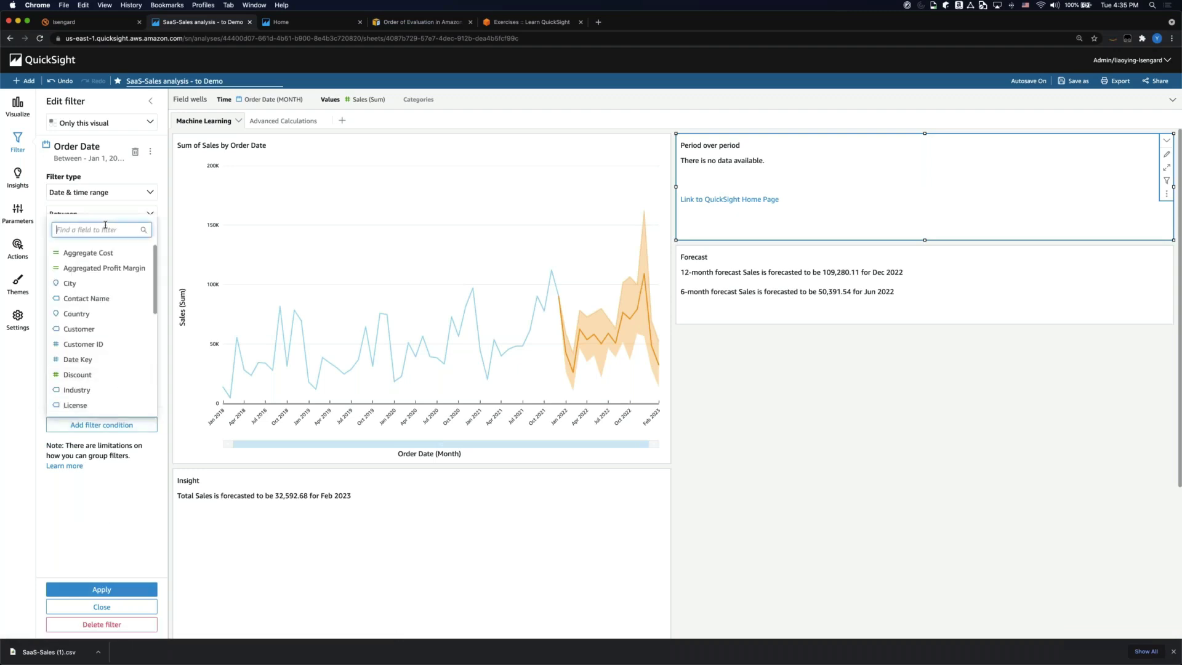
type("date")
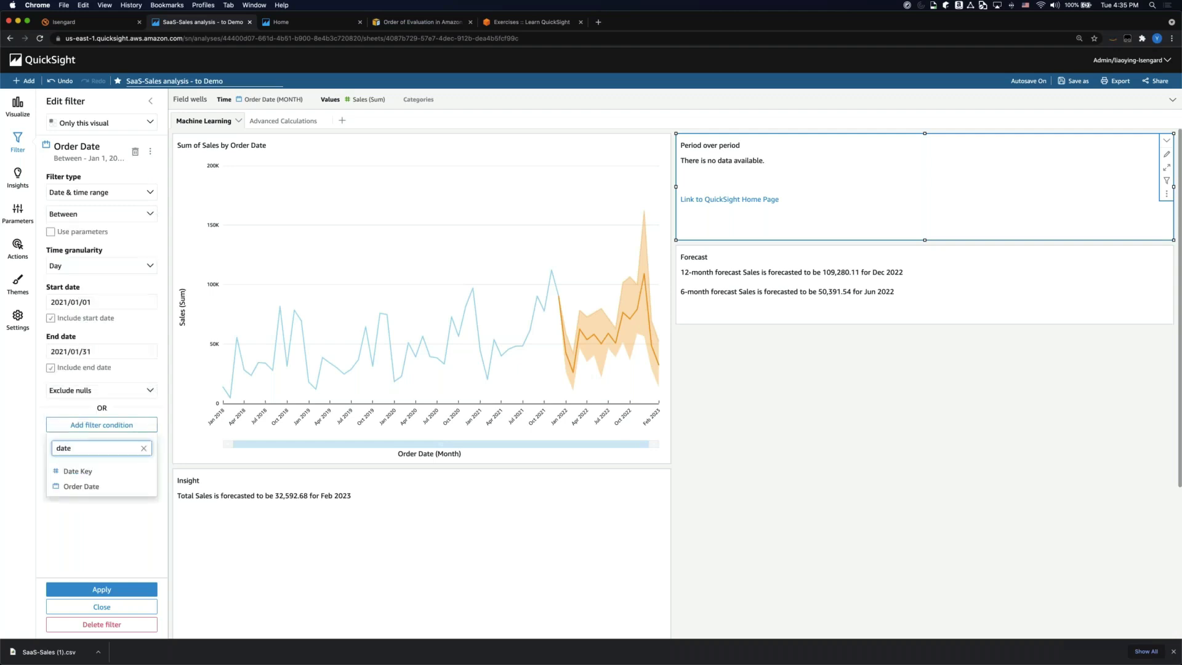
left_click(85, 486)
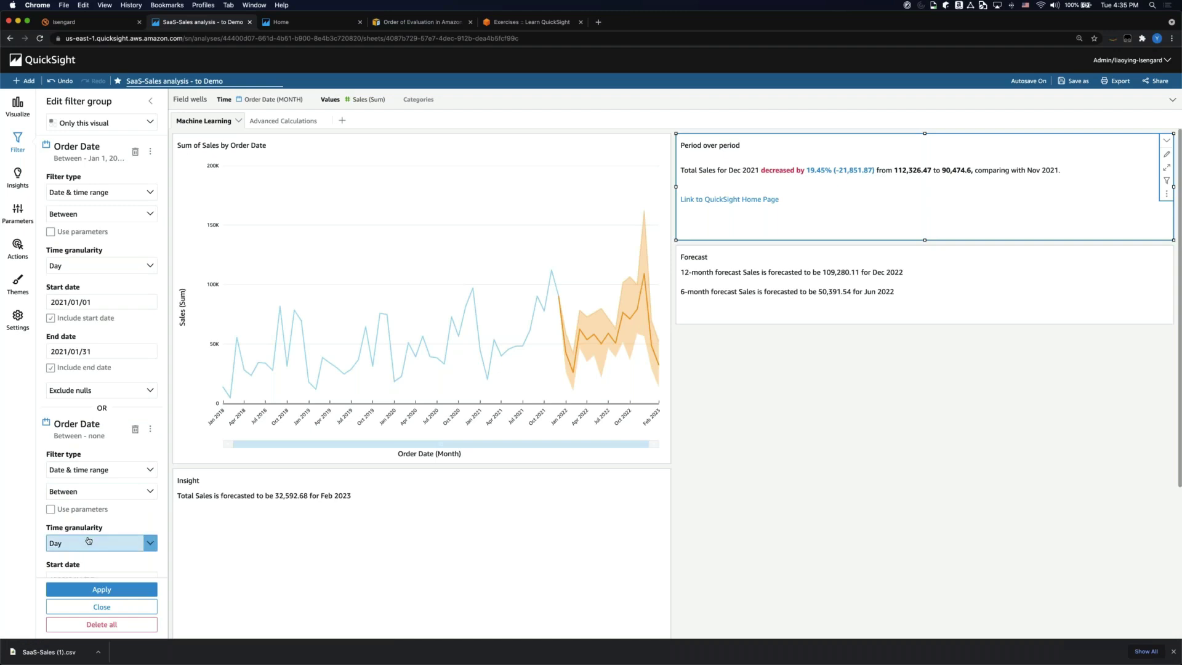
- Set the new Order Date condition's start date to 2021/12/01, keeping Day as the time granularity
scroll(92, 530, "down", 1)
scroll(92, 530, "down", 4)
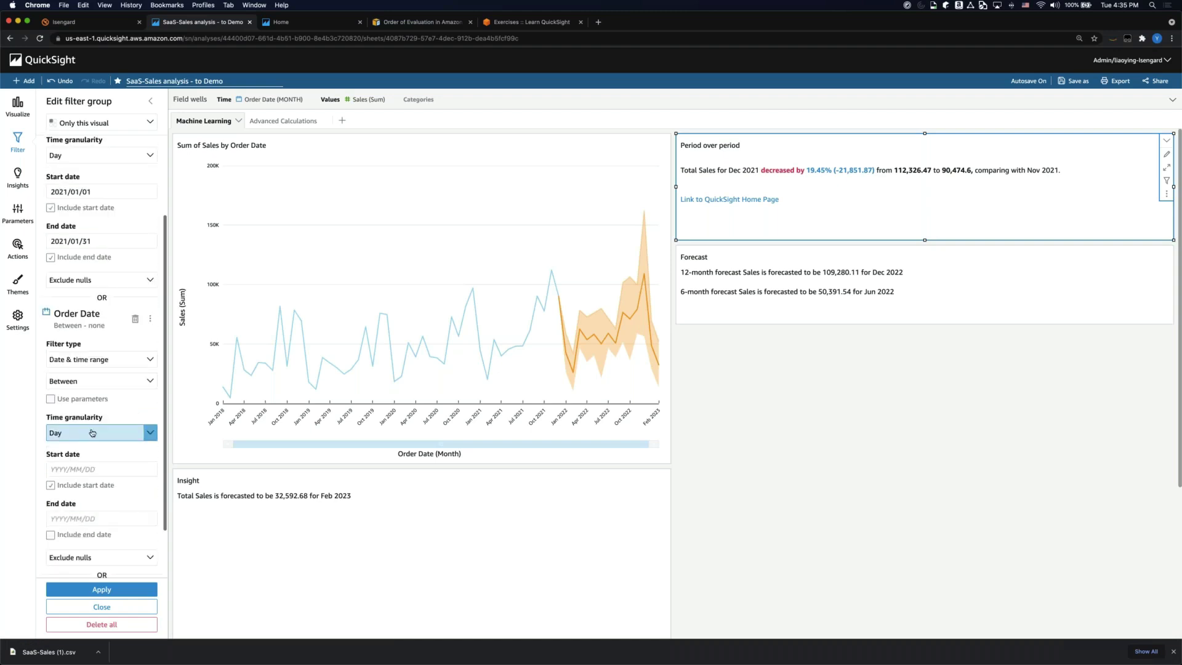
left_click(92, 432)
left_click(87, 448)
left_click(98, 468)
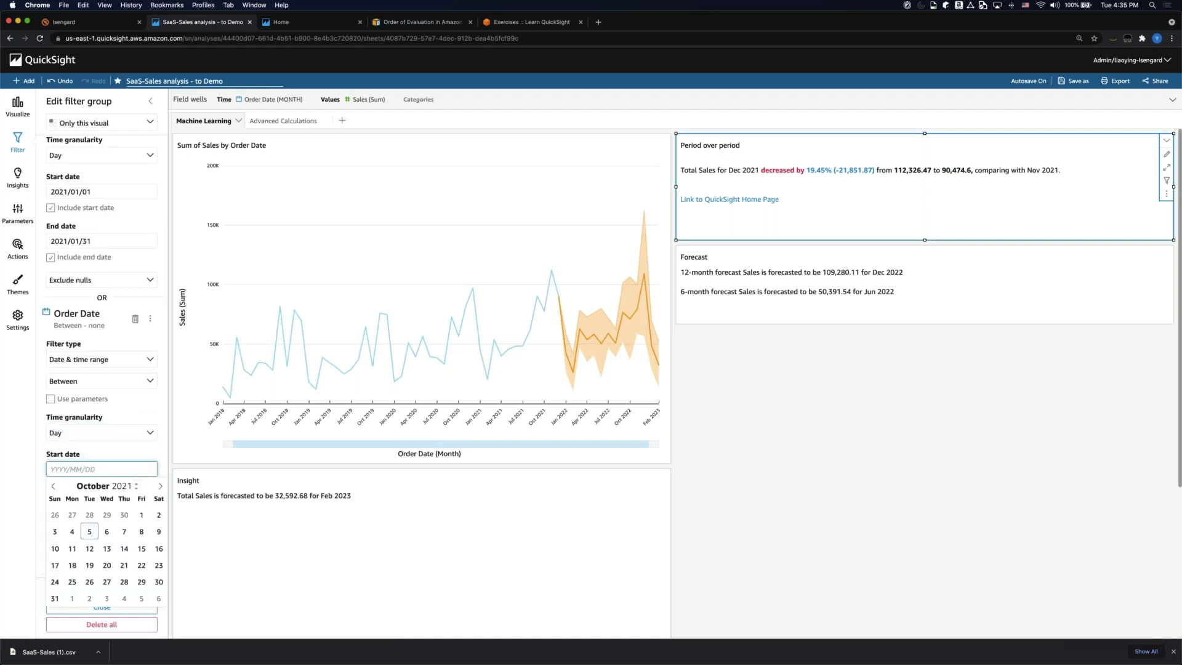
left_click(139, 517)
left_click(141, 469)
left_click(159, 487)
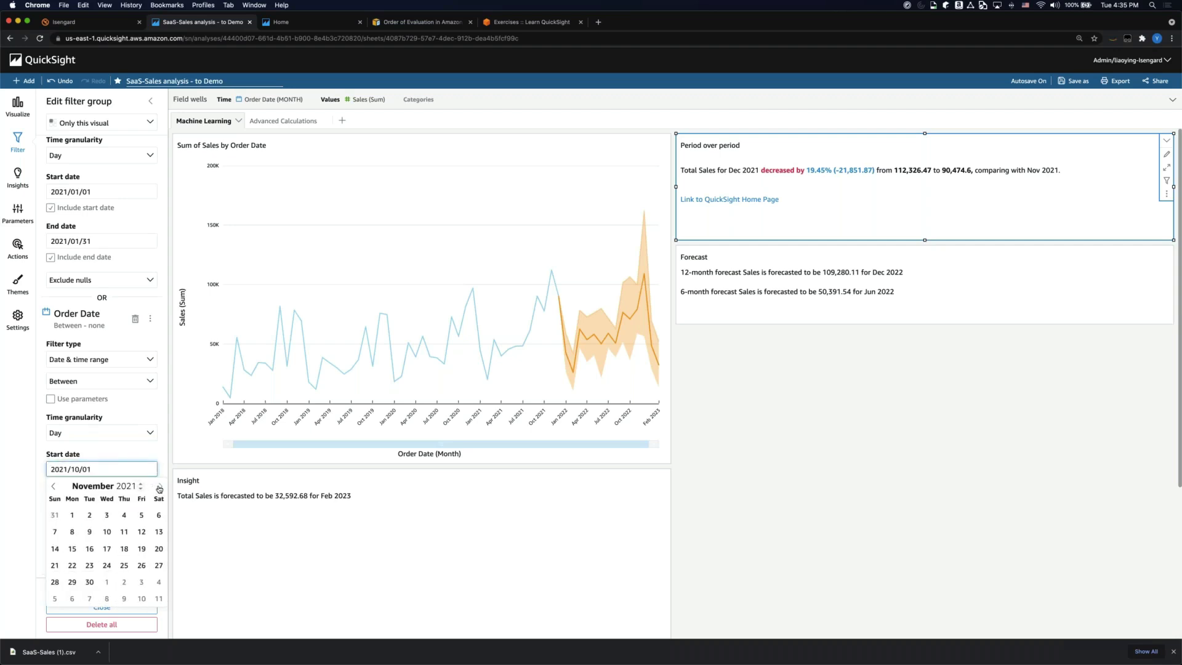
left_click(158, 487)
left_click(107, 515)
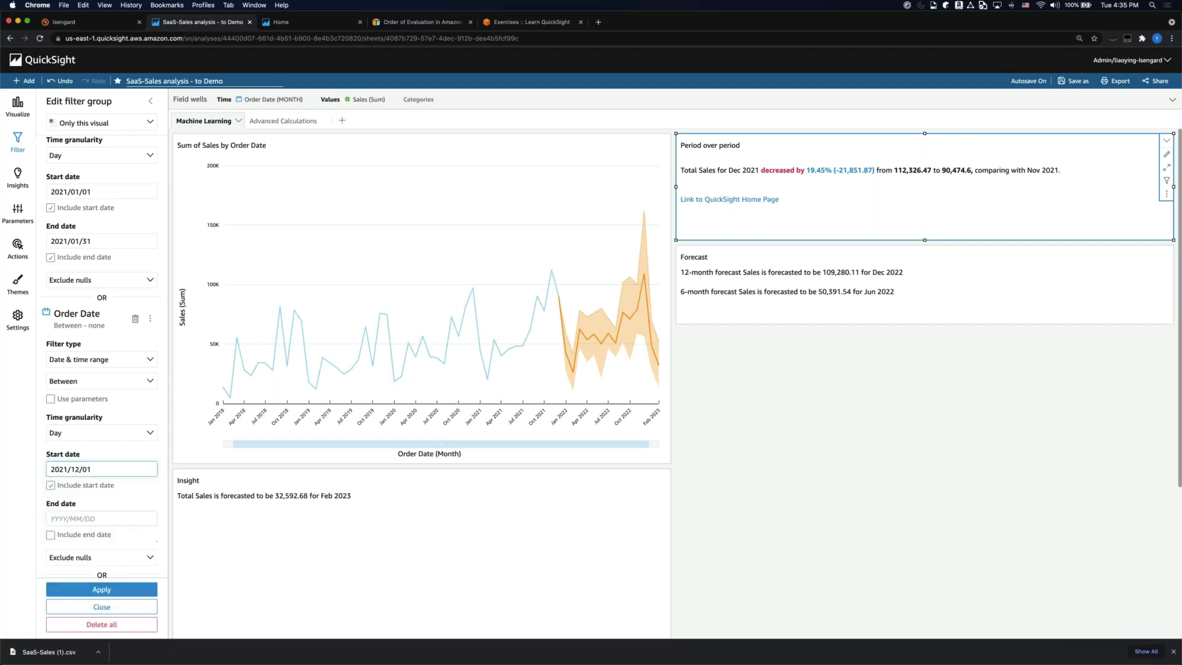
- Set the new Order Date condition's end date to 2021/12/31, include that end date, and apply the filter
left_click(101, 518)
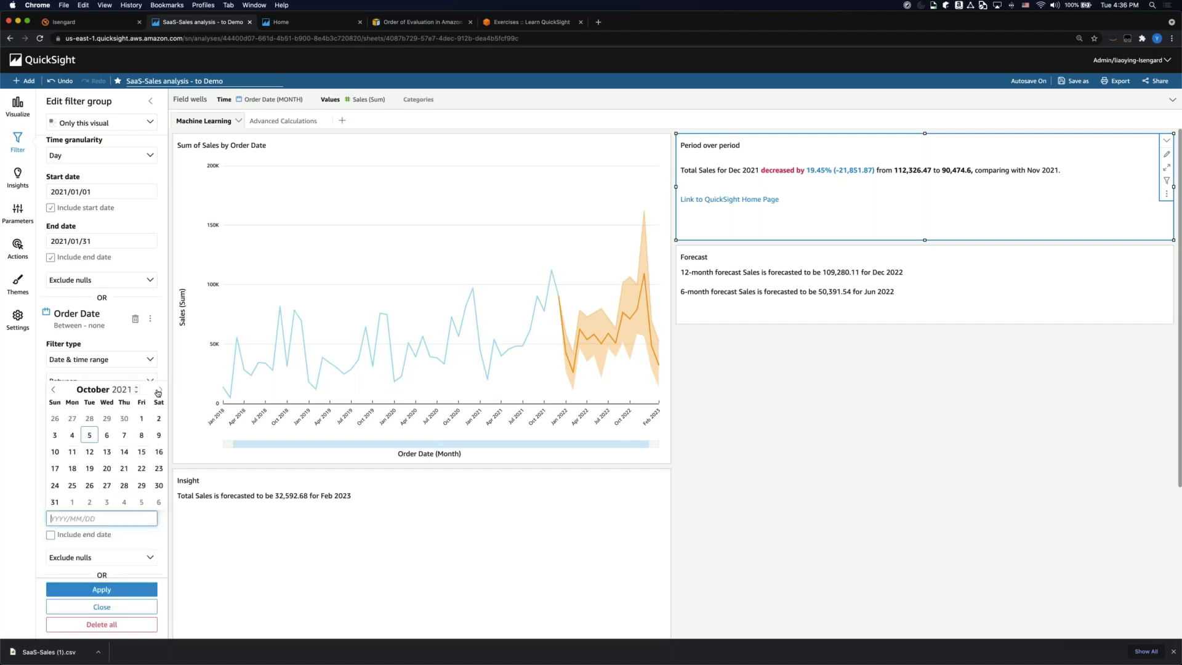
left_click(158, 391)
left_click(158, 391)
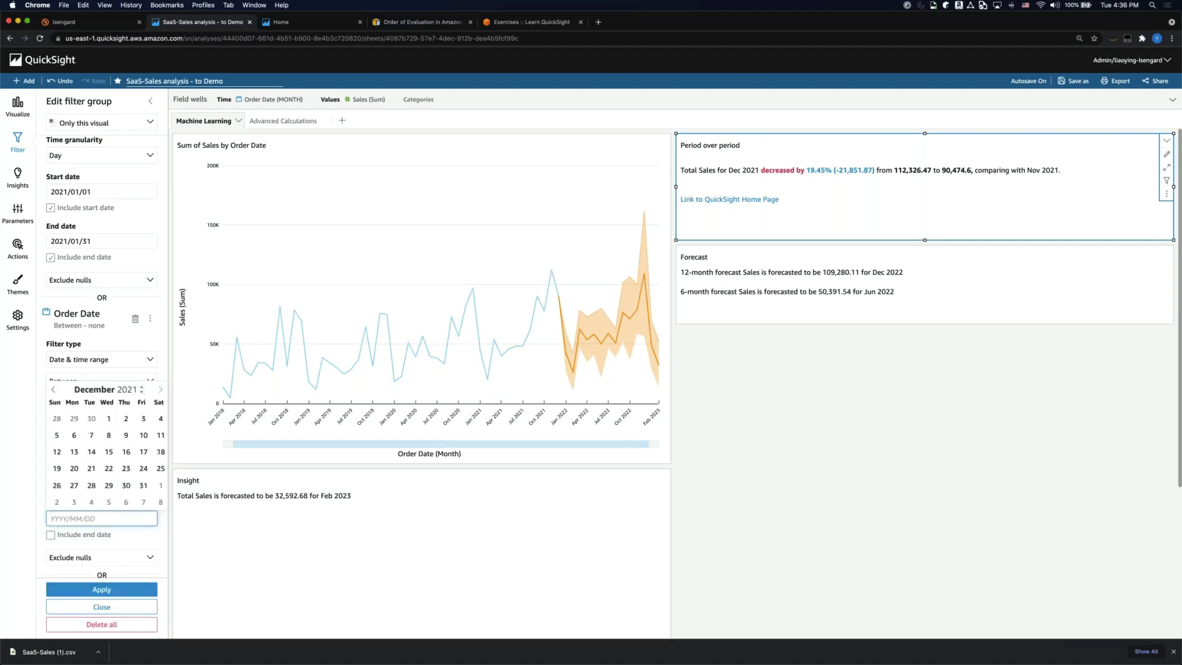
left_click(142, 484)
left_click(90, 535)
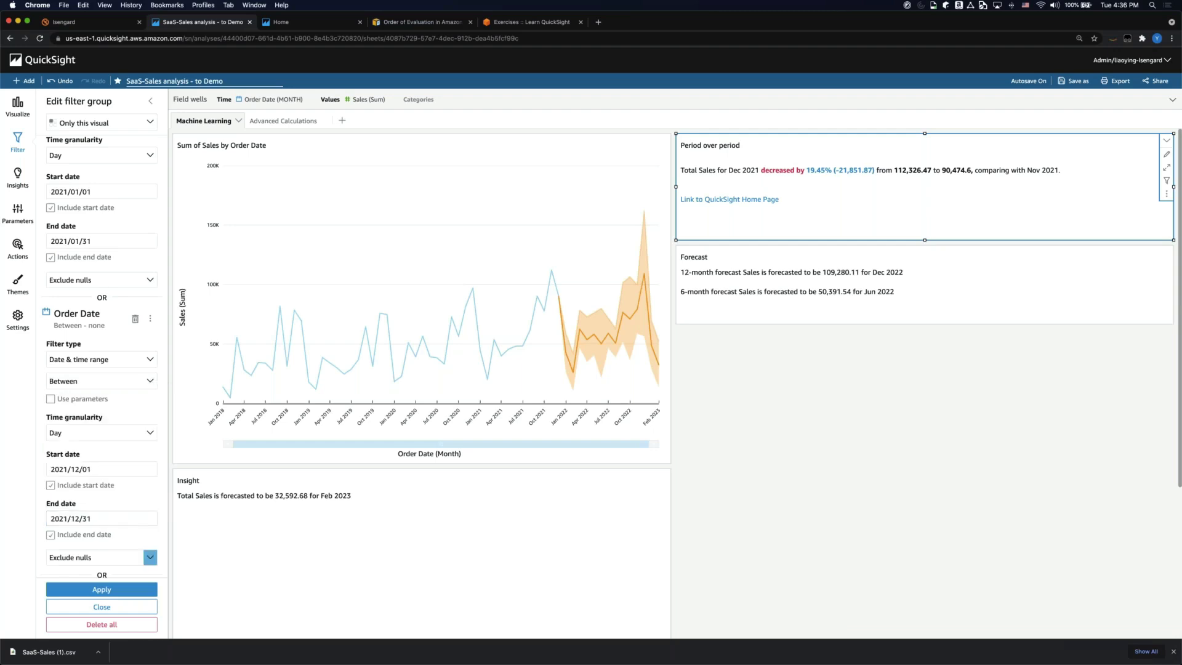
left_click(123, 590)
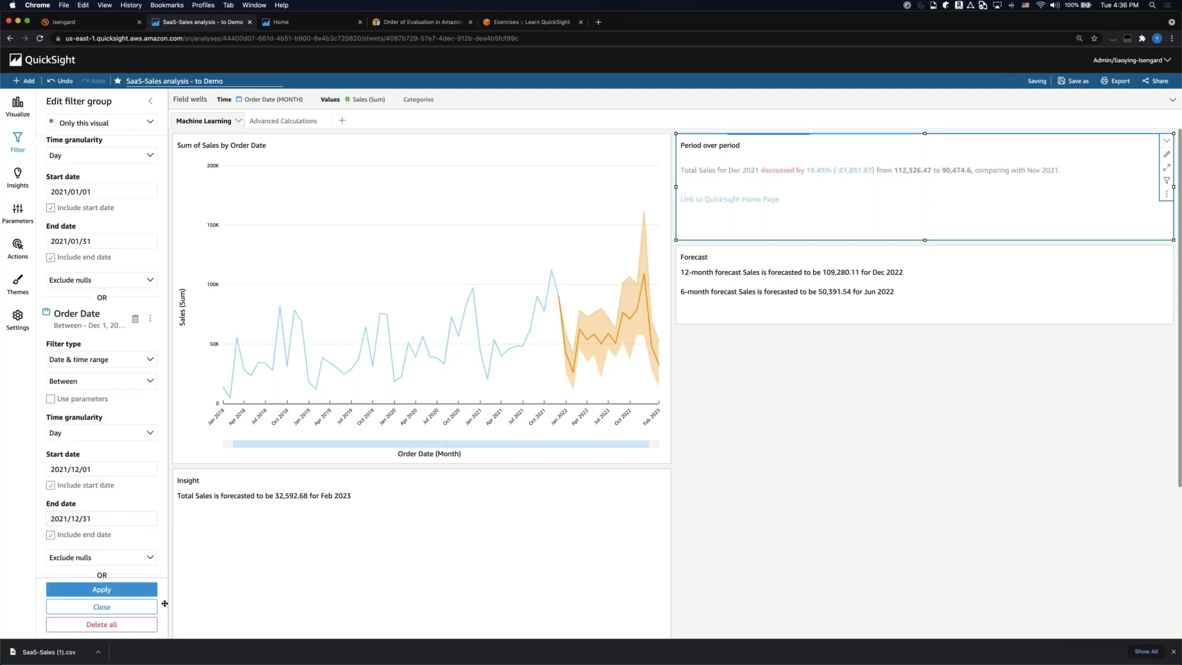
- Close the filter group editor and disable the Order Date filter group on the Period over period insight
left_click(127, 608)
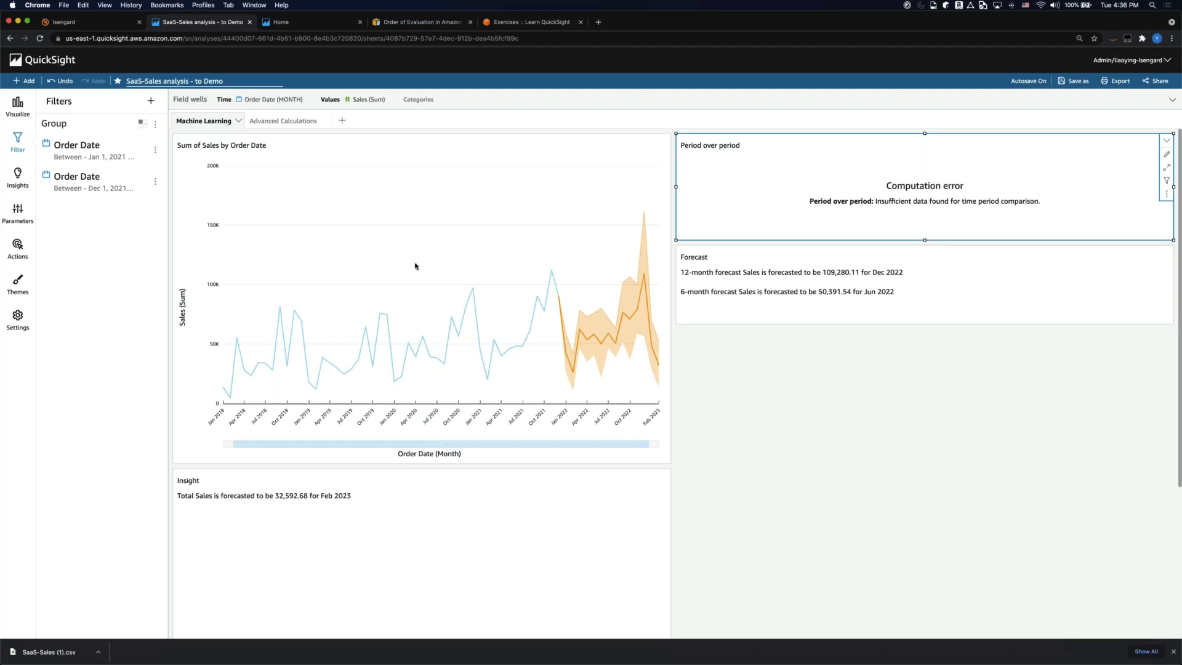
left_click(155, 124)
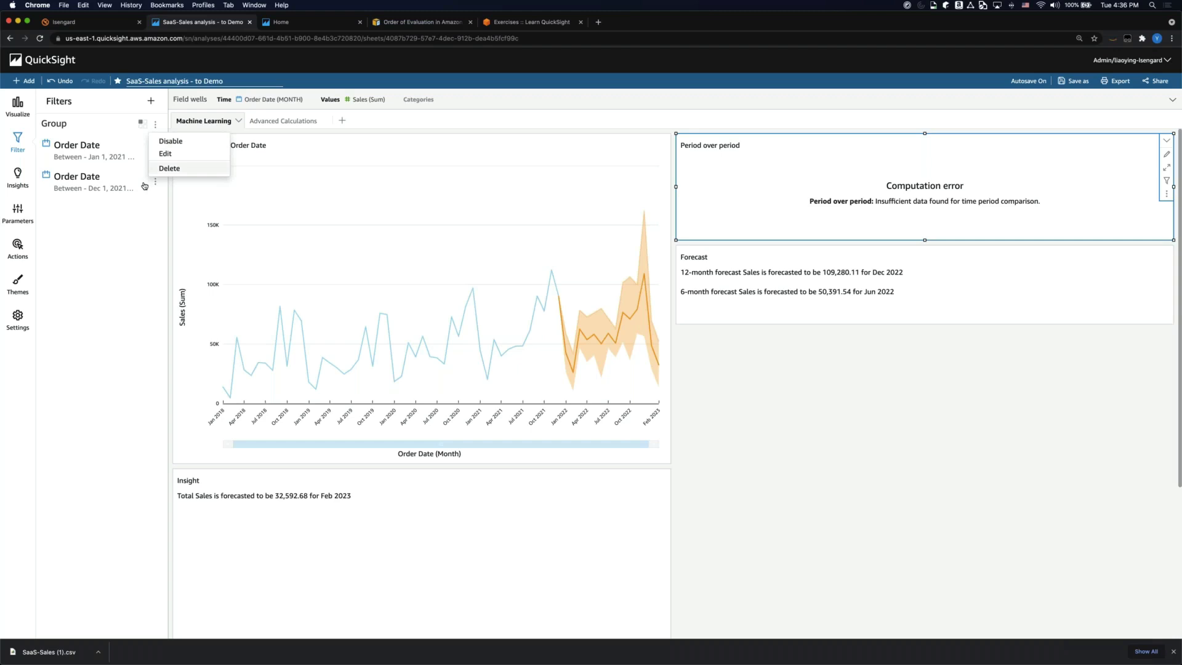
left_click(169, 142)
left_click(889, 396)
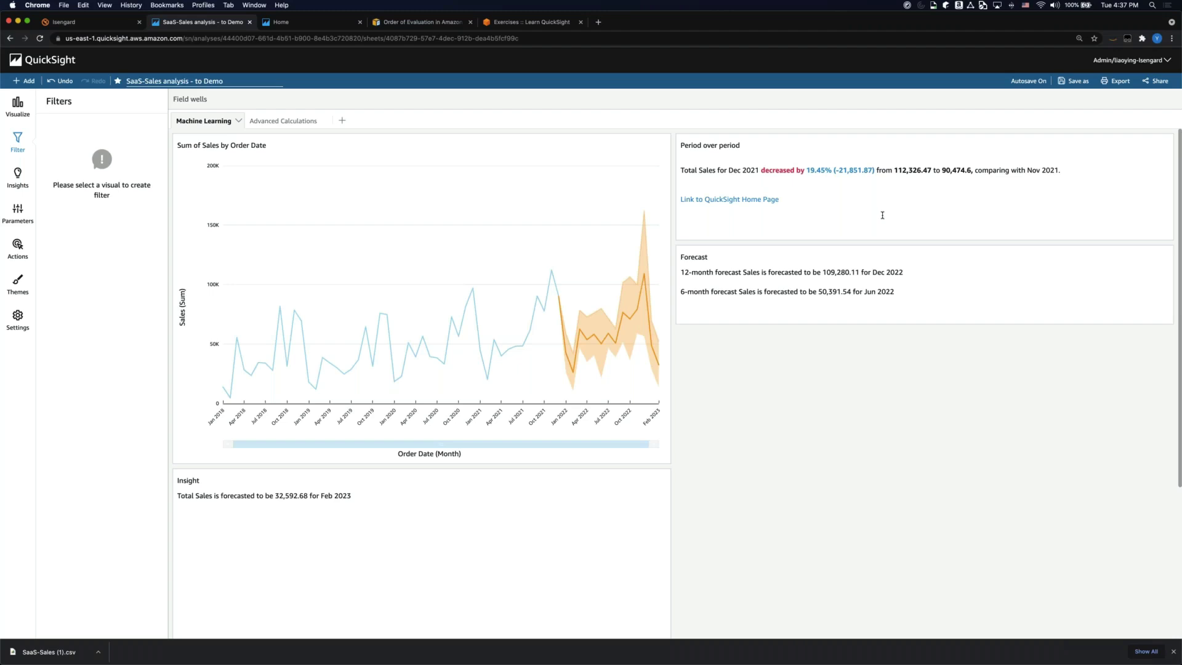
left_click(504, 166)
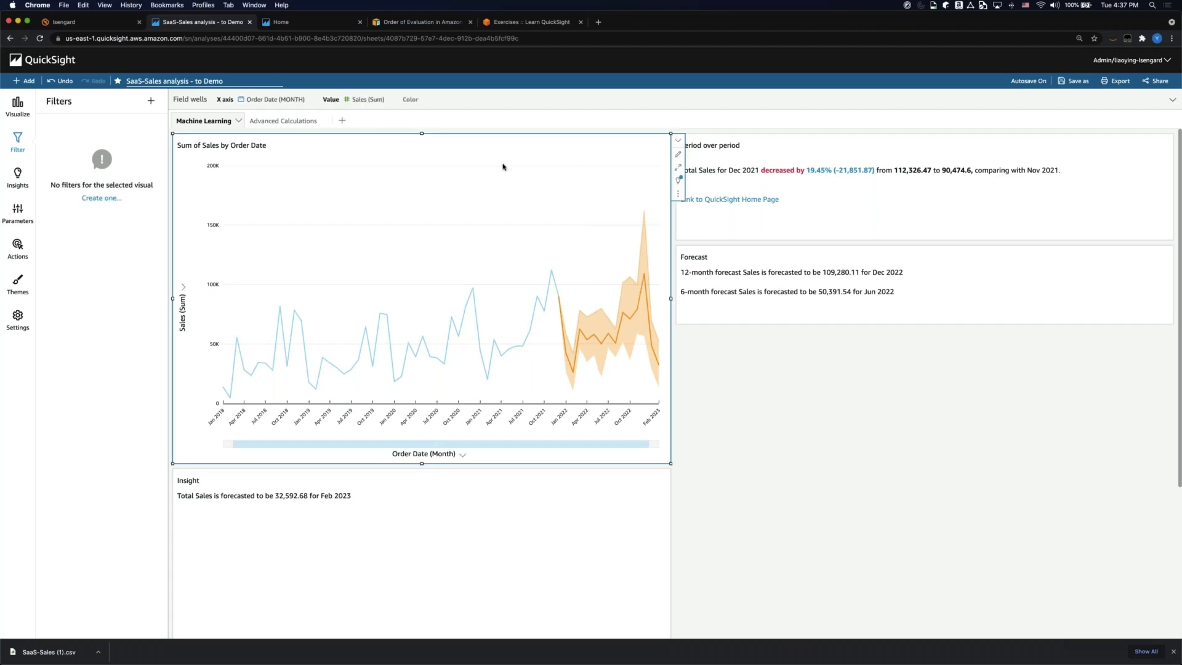
left_click(678, 193)
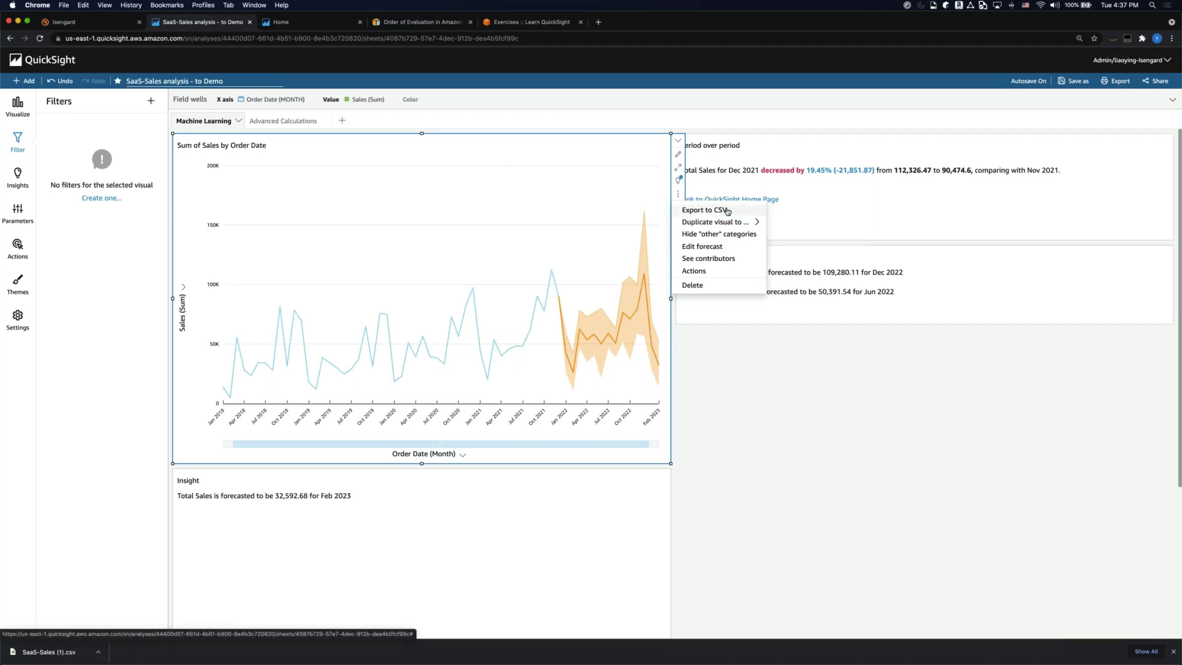
left_click(852, 412)
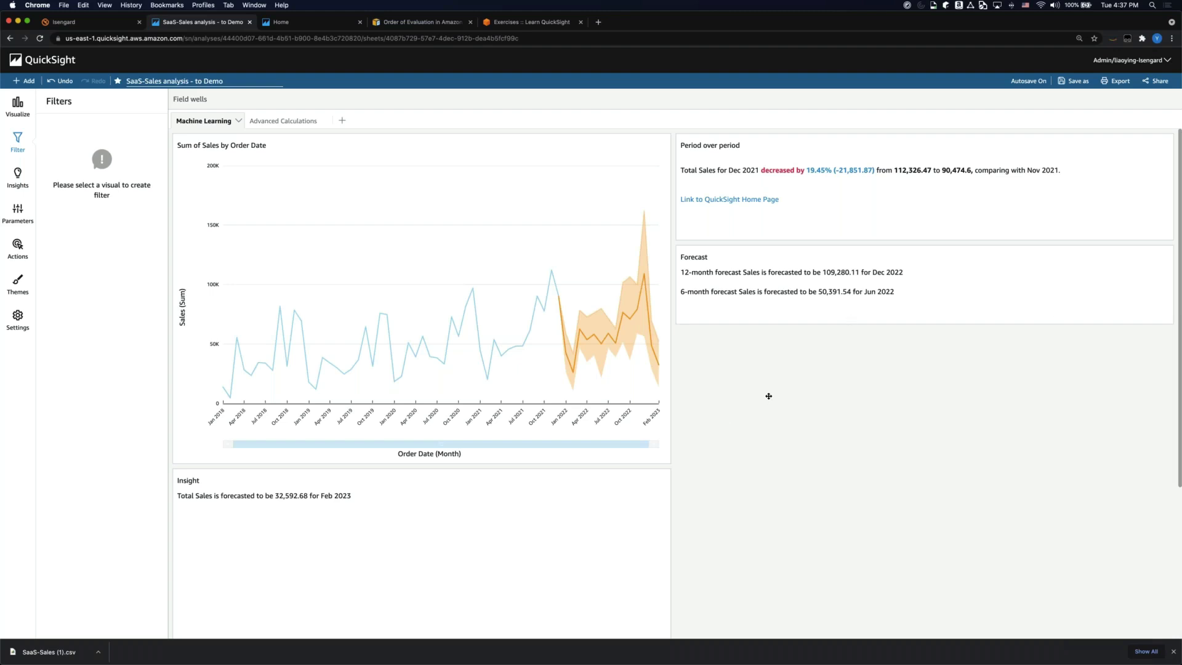
- Delete the Insight visual below the Sum of Sales by Order Date chart
left_click(627, 492)
left_click(680, 520)
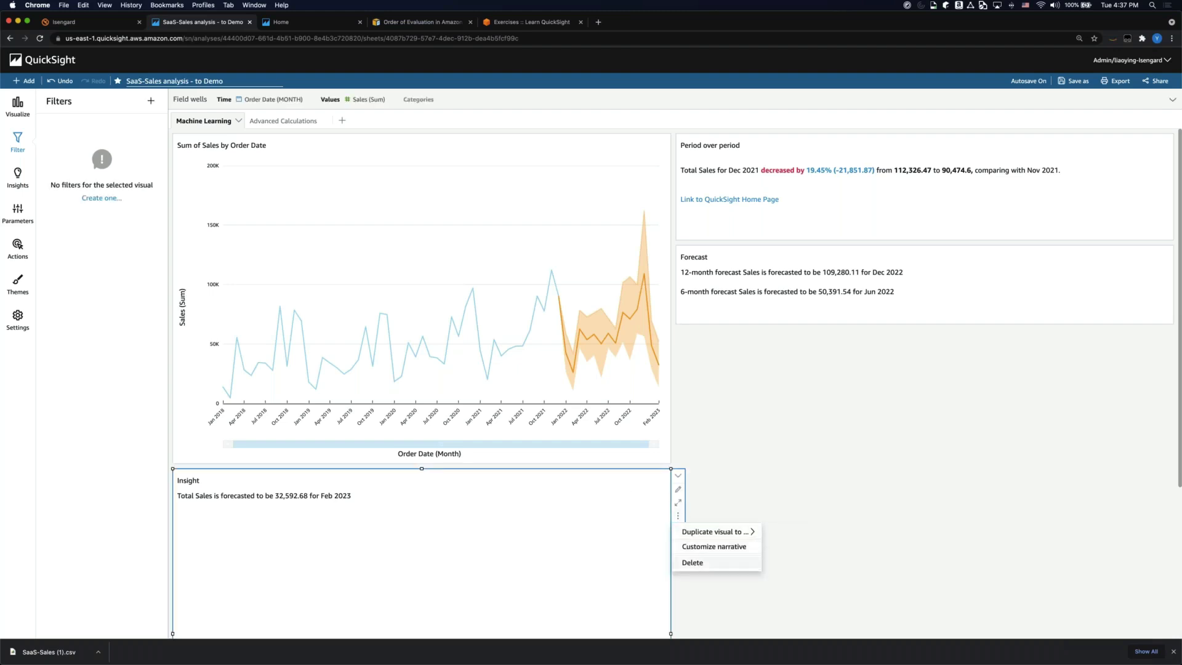
left_click(714, 563)
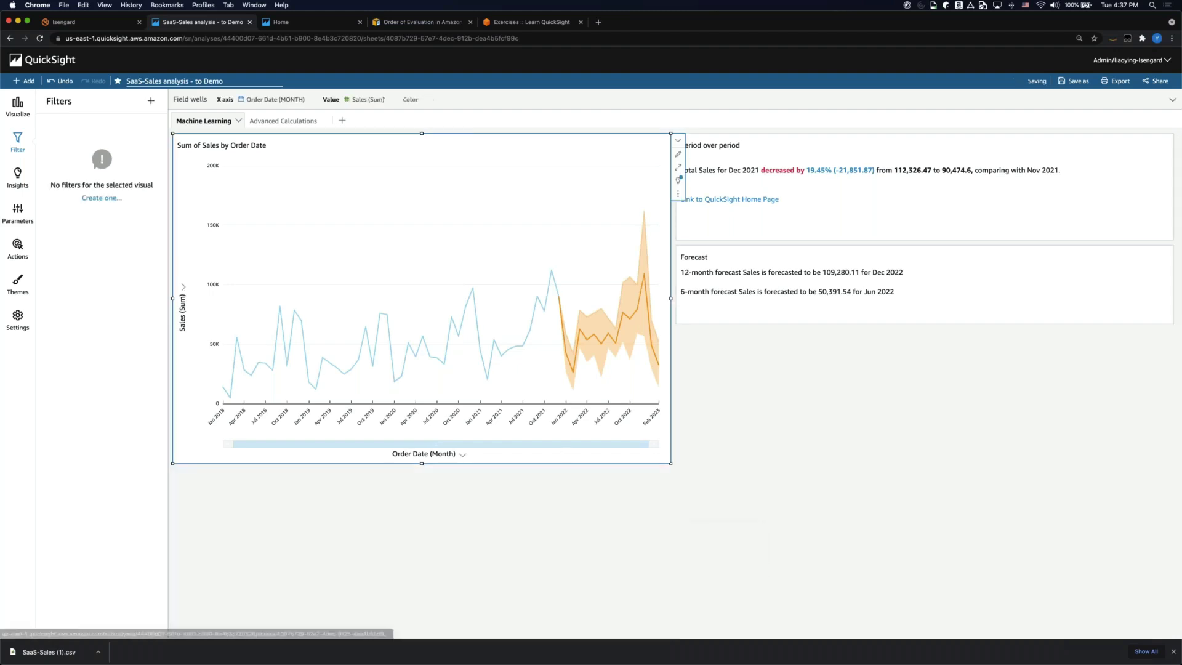
- Add a new insight to the Machine Learning sheet with Anomaly detection as its computation type
left_click(151, 101)
left_click(22, 81)
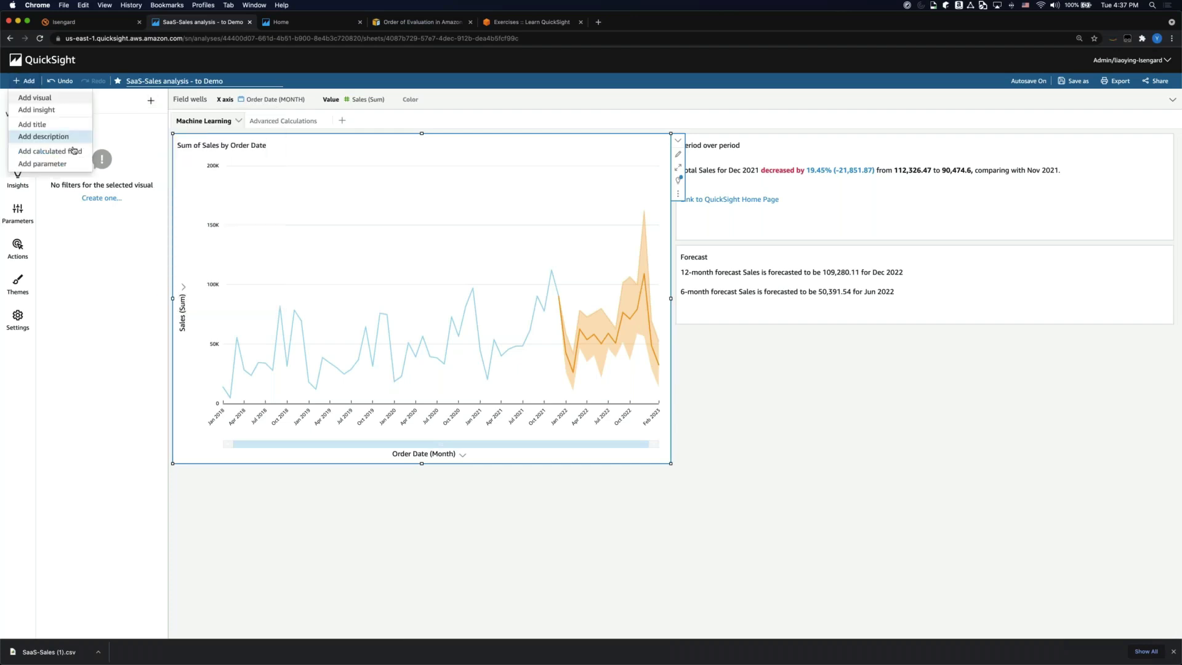
left_click(37, 110)
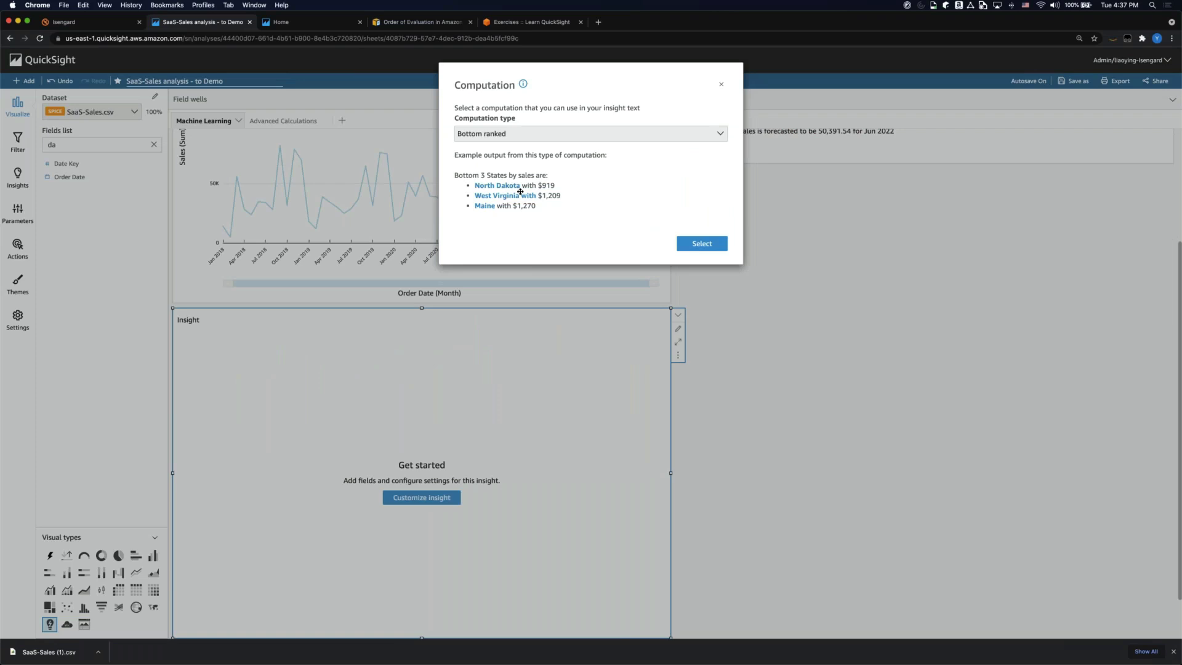
left_click(541, 133)
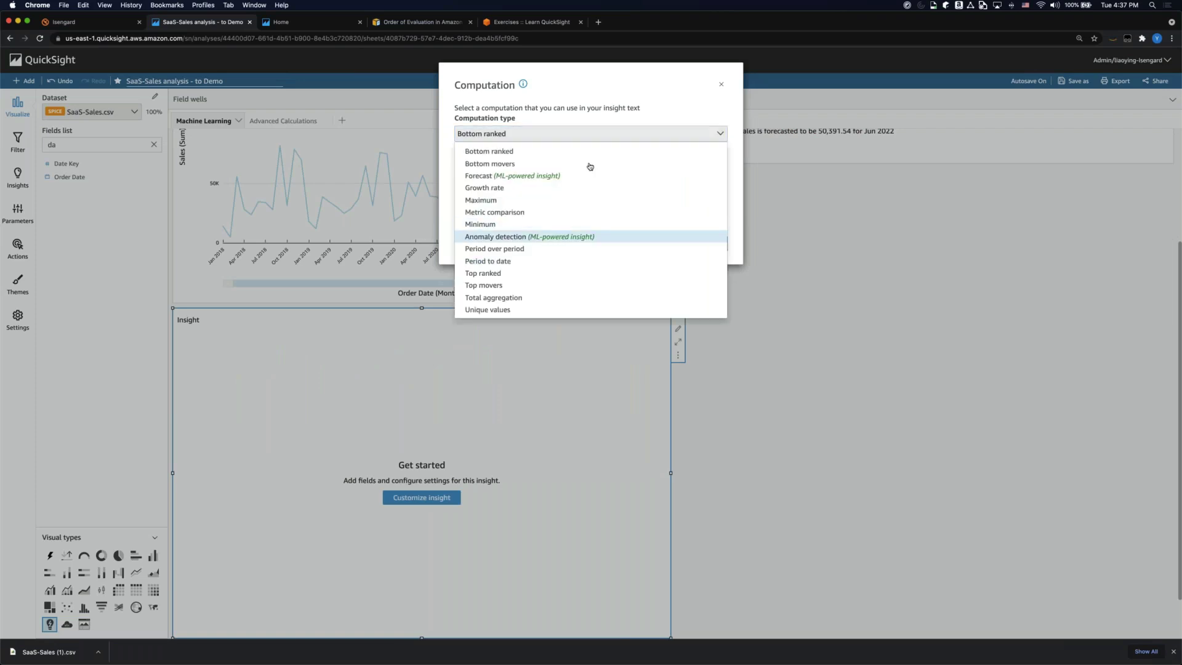
left_click(529, 237)
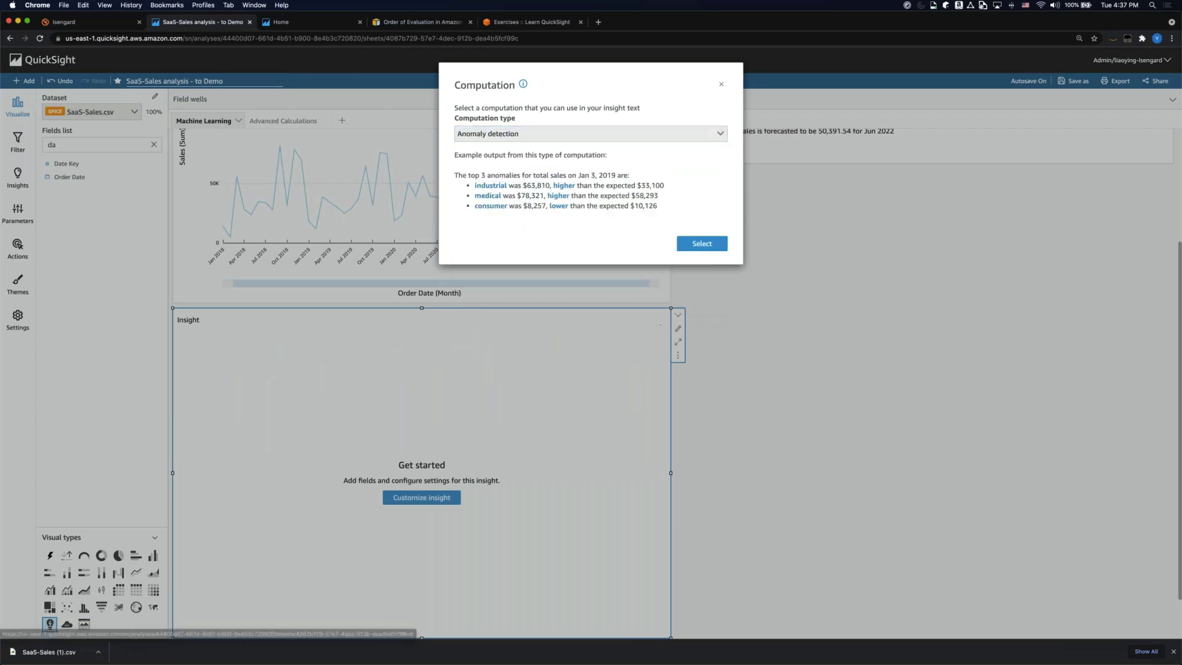
left_click(698, 245)
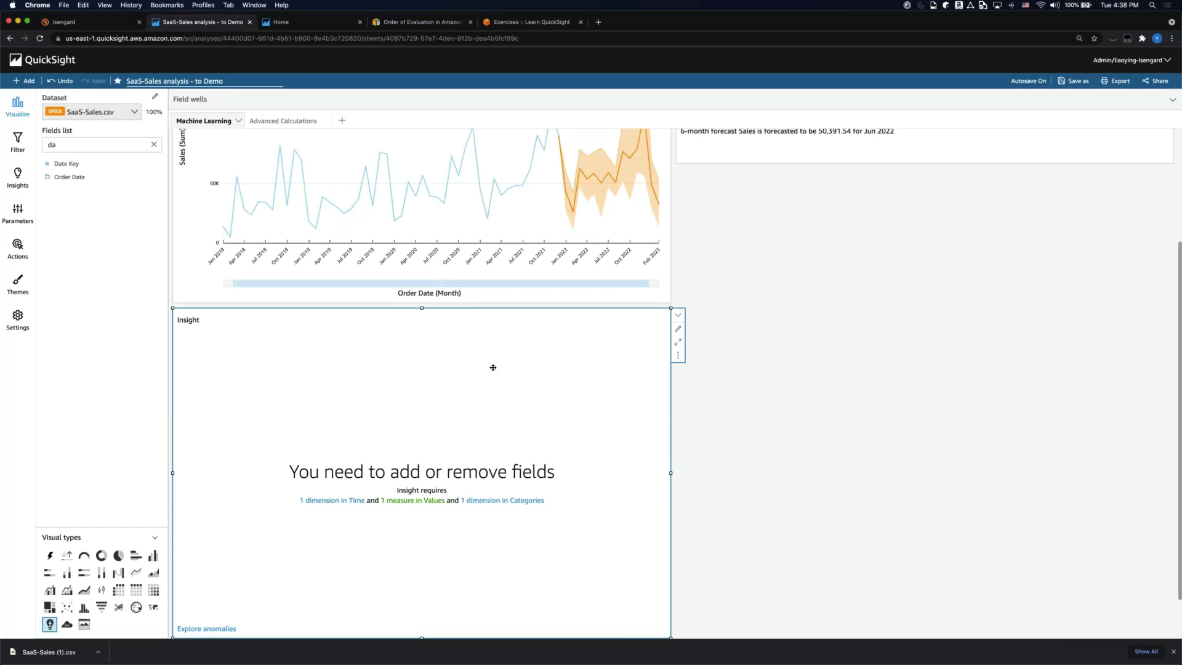
- Assign Order Date to the anomaly insight's Time field well and Sales to its Values field well
left_click(197, 99)
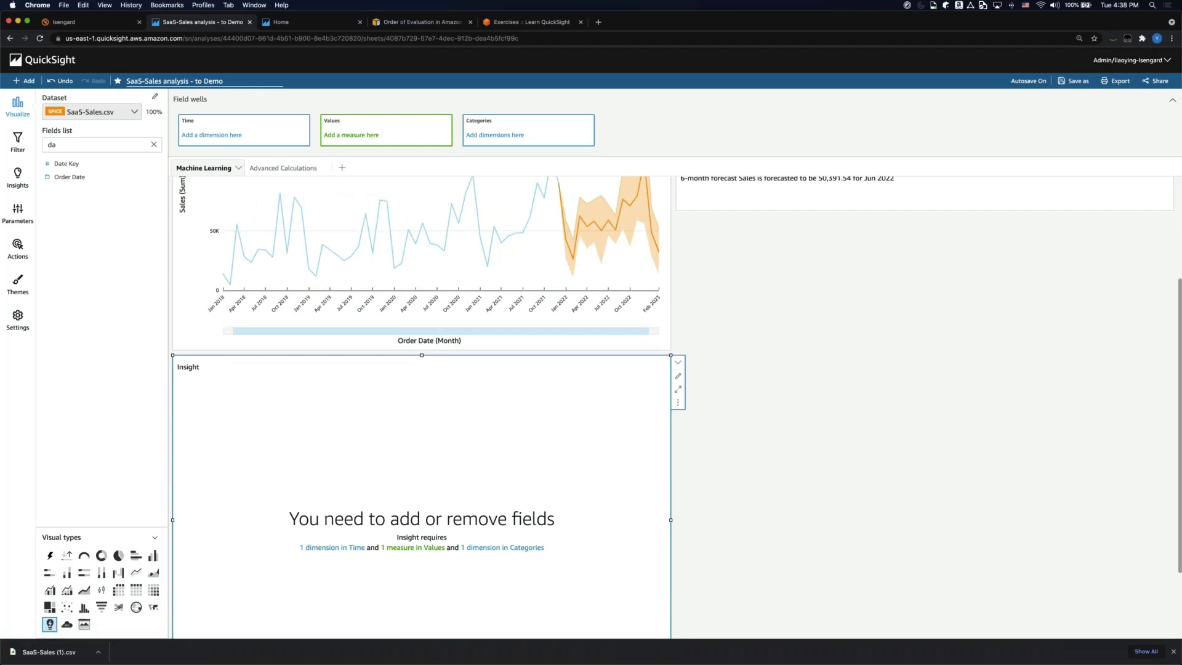
left_click_drag(69, 177, 241, 133)
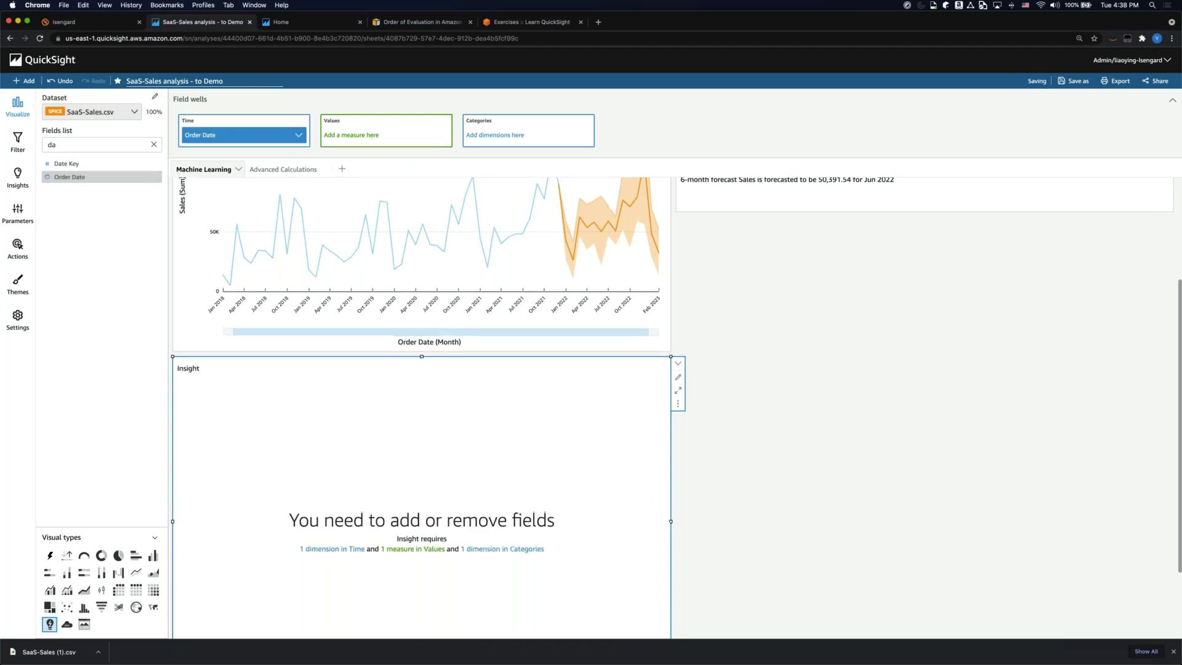
double_click(101, 142)
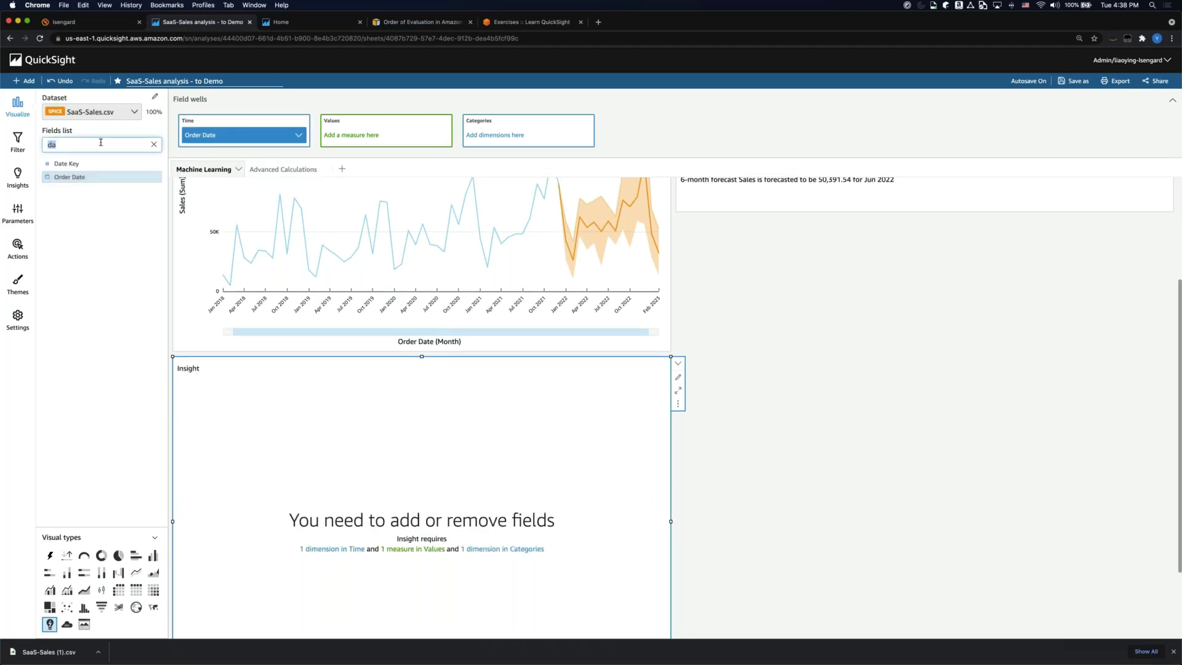
type("sale")
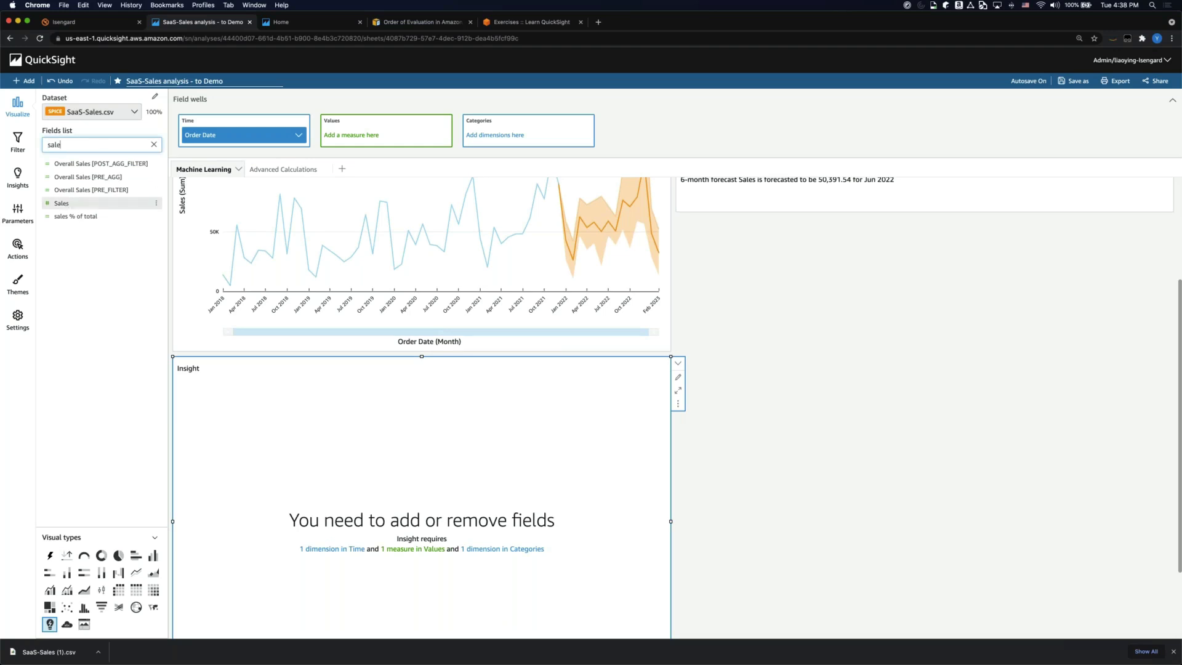
left_click_drag(61, 203, 340, 132)
- Find the Customer field and assign it to the anomaly insight's Categories field well
double_click(104, 146)
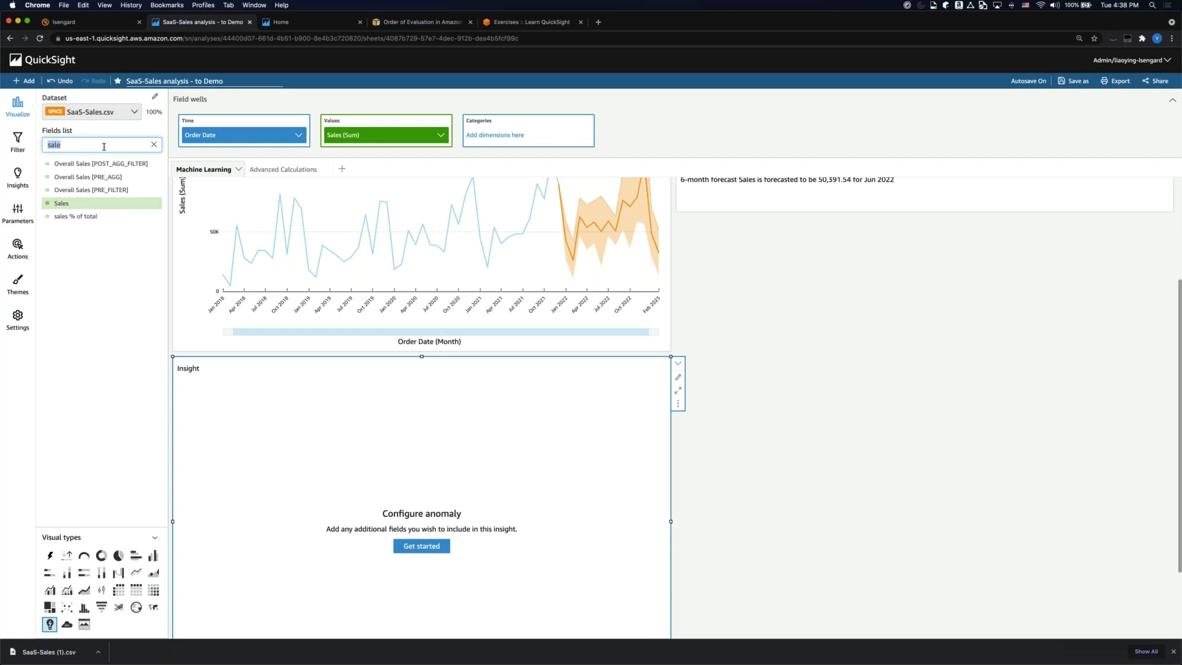
type("customer")
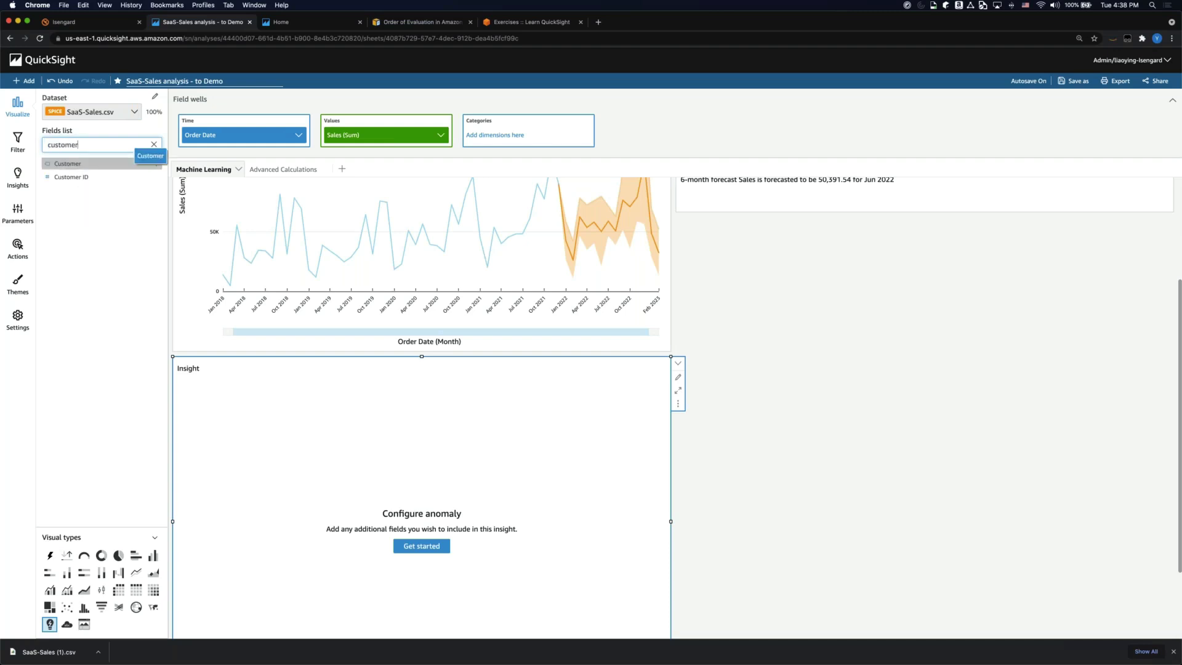
left_click_drag(150, 155, 488, 130)
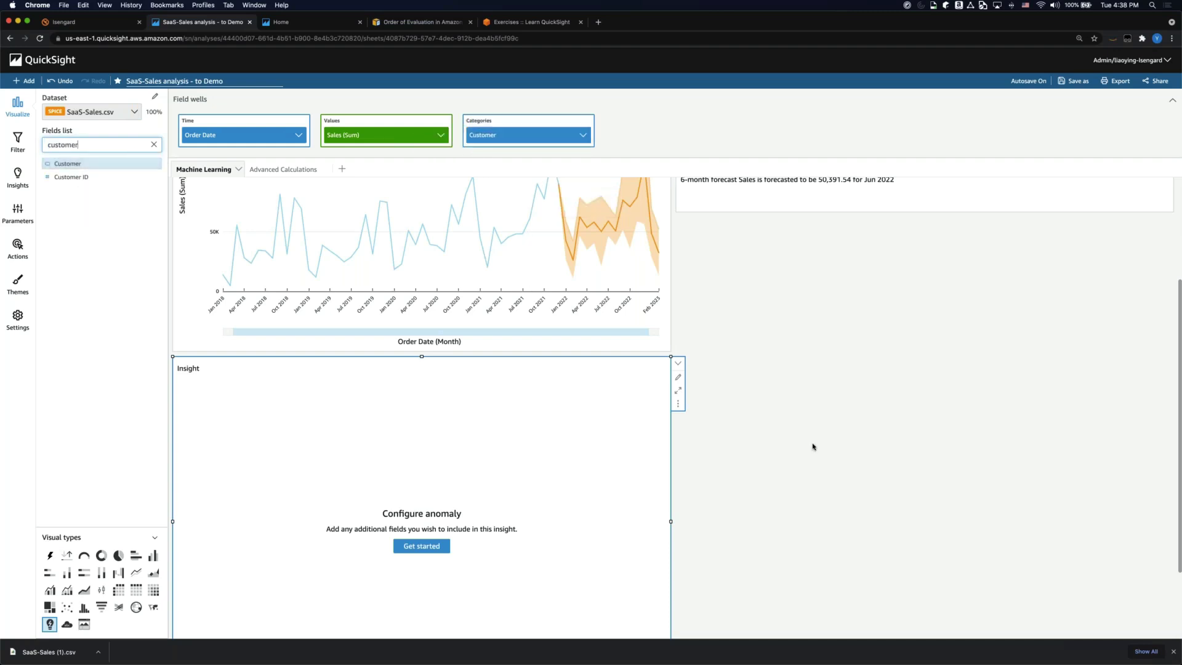
left_click(608, 380)
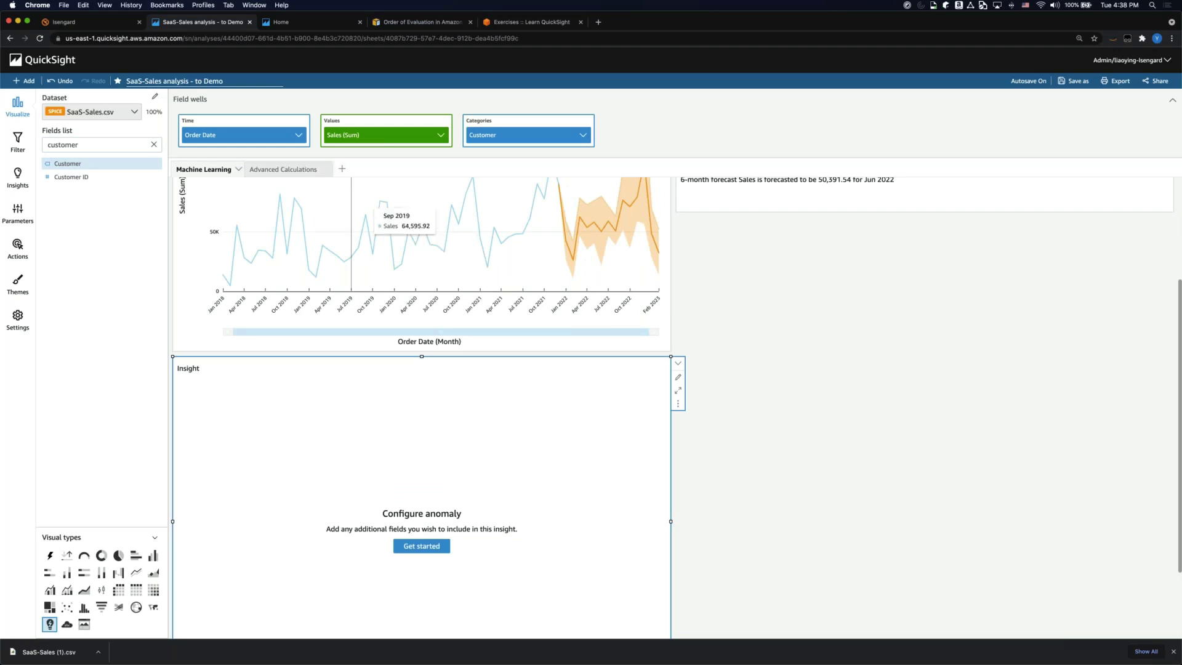
- Aggregate the insight's Order Date by Month and start the anomaly detection setup
left_click(299, 135)
mouse_move(351, 155)
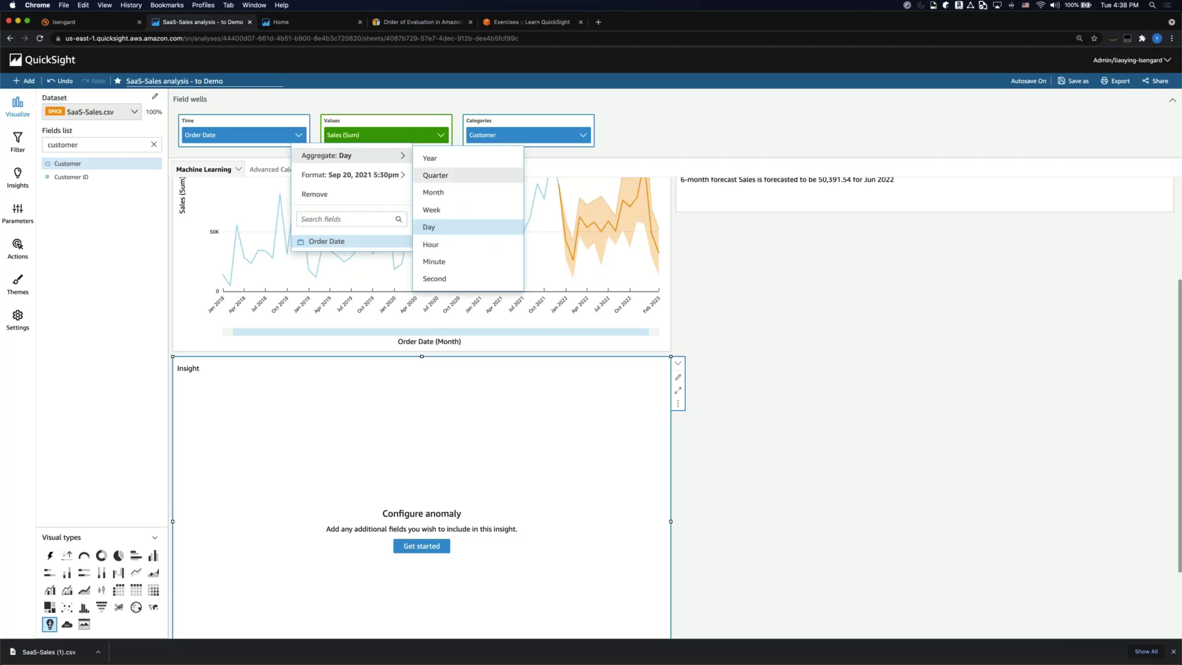
left_click(469, 192)
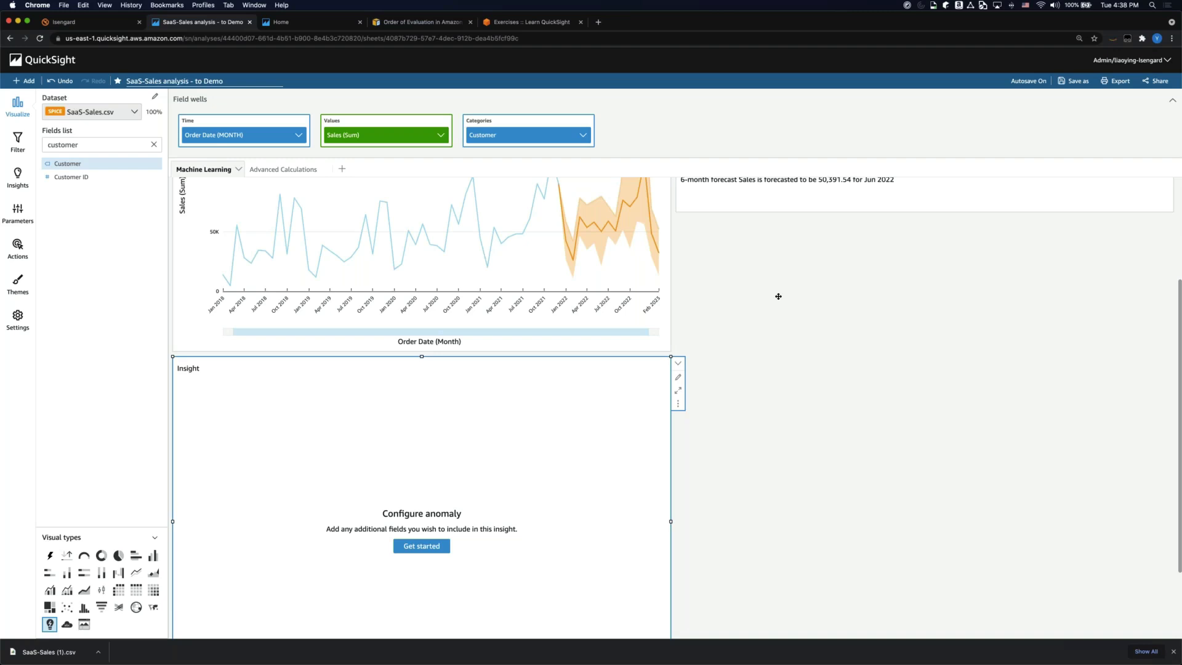
left_click(421, 546)
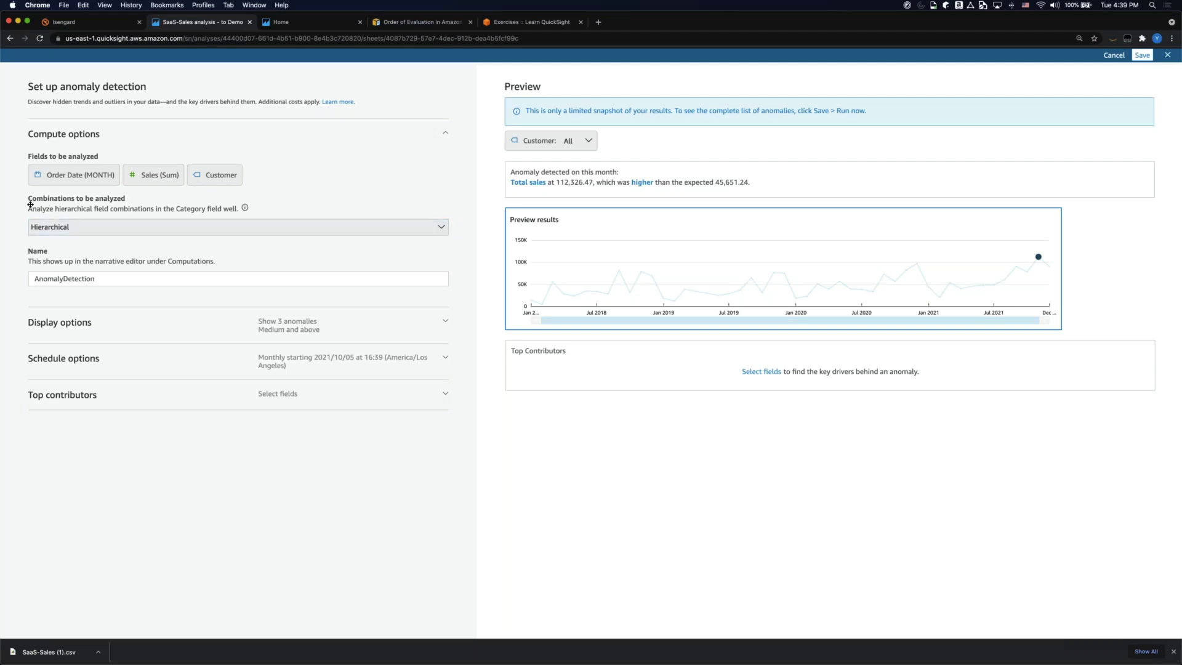
- Review the available choices for the combinations to be analyzed, leaving Hierarchical selected
left_click(112, 230)
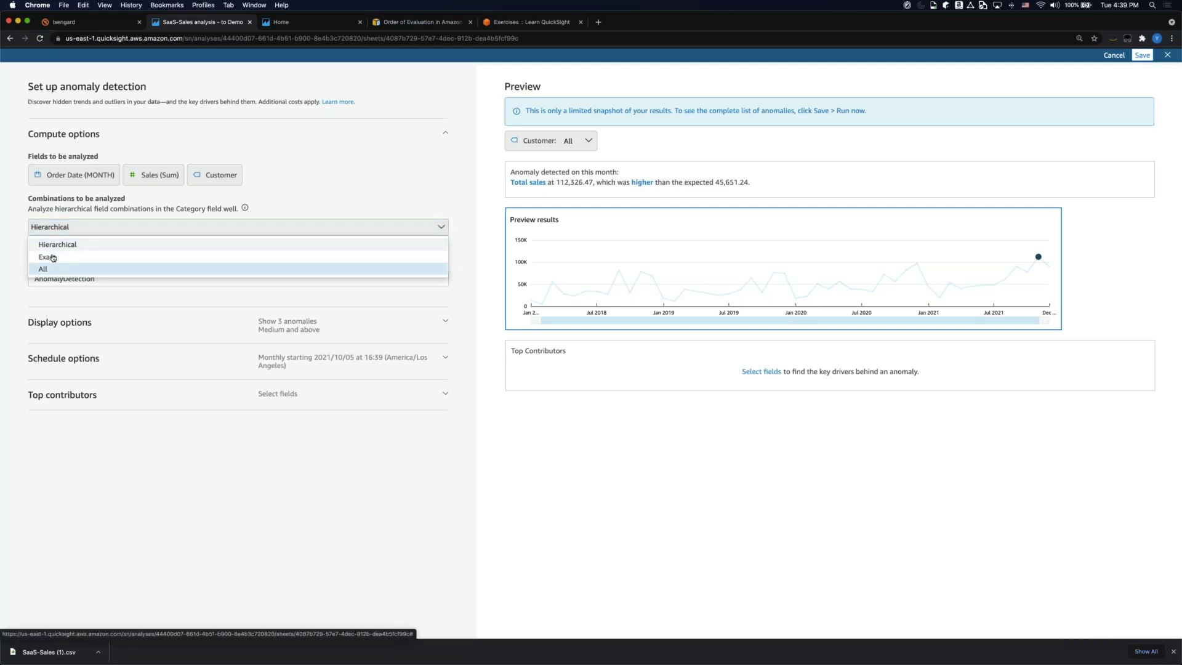
left_click(88, 232)
left_click(88, 231)
left_click(16, 246)
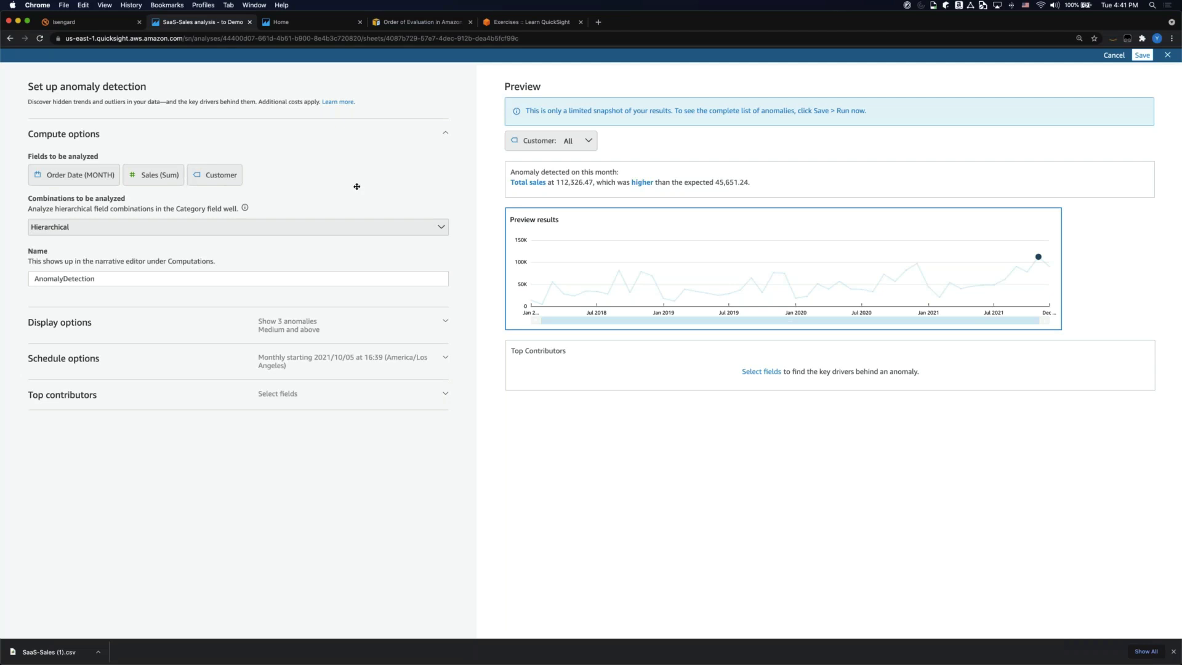
left_click(262, 226)
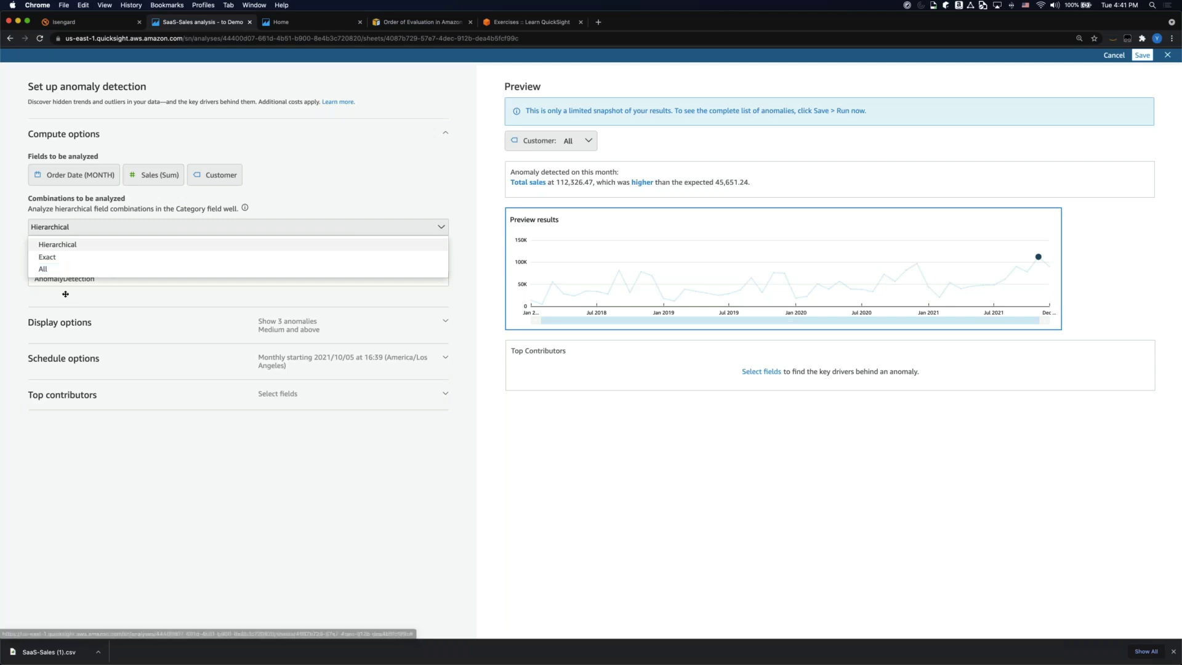
key("Escape")
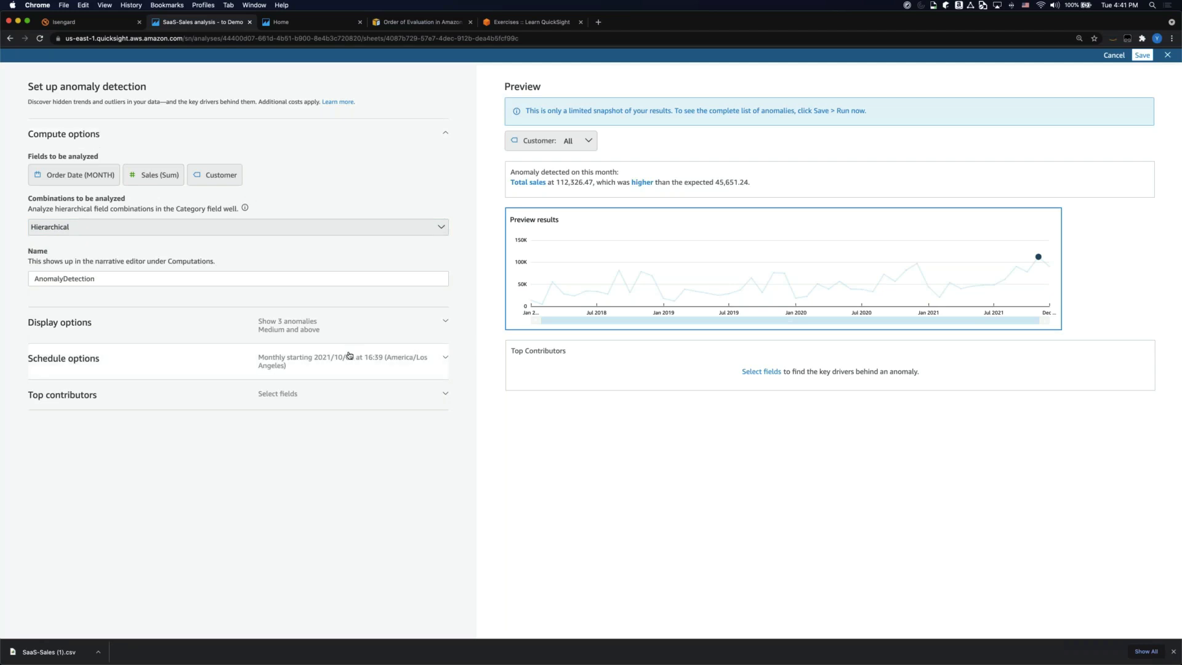
- Examine the anomaly display options and the sort orders offered for the results
left_click(149, 327)
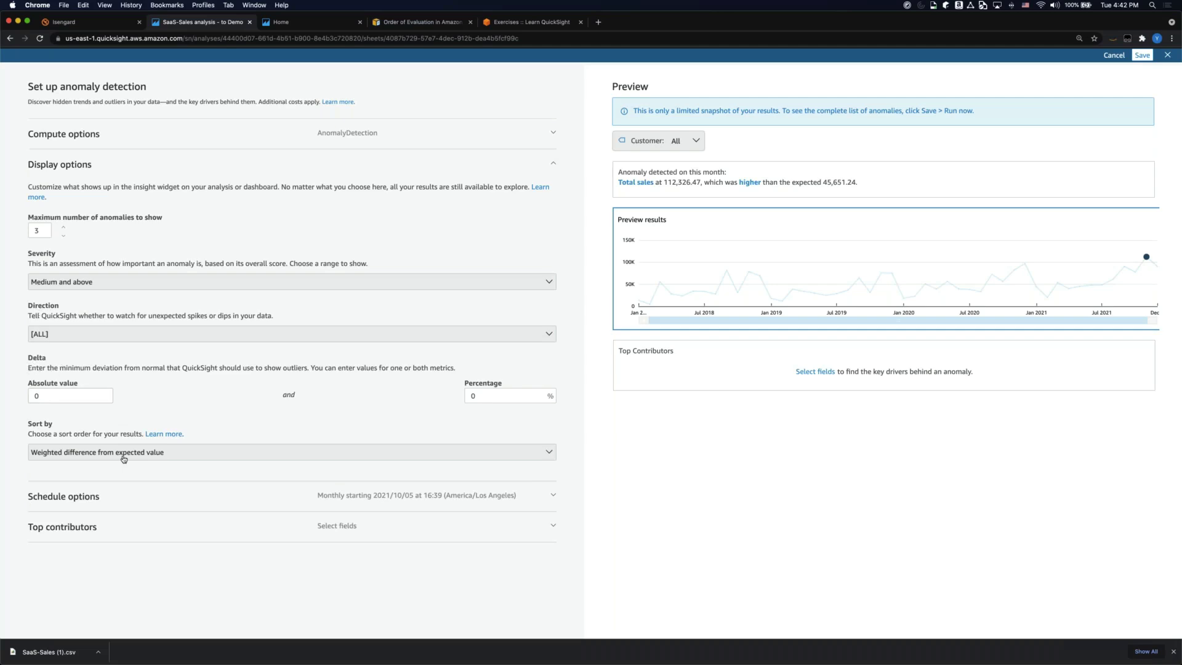
left_click(82, 454)
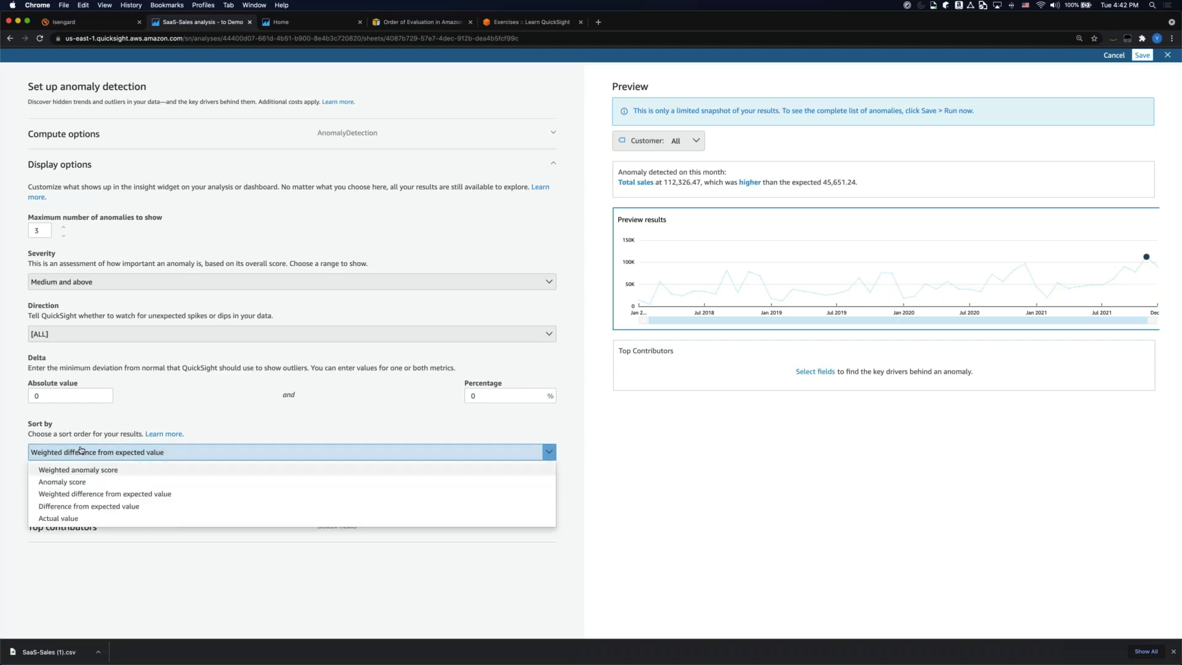
left_click(16, 444)
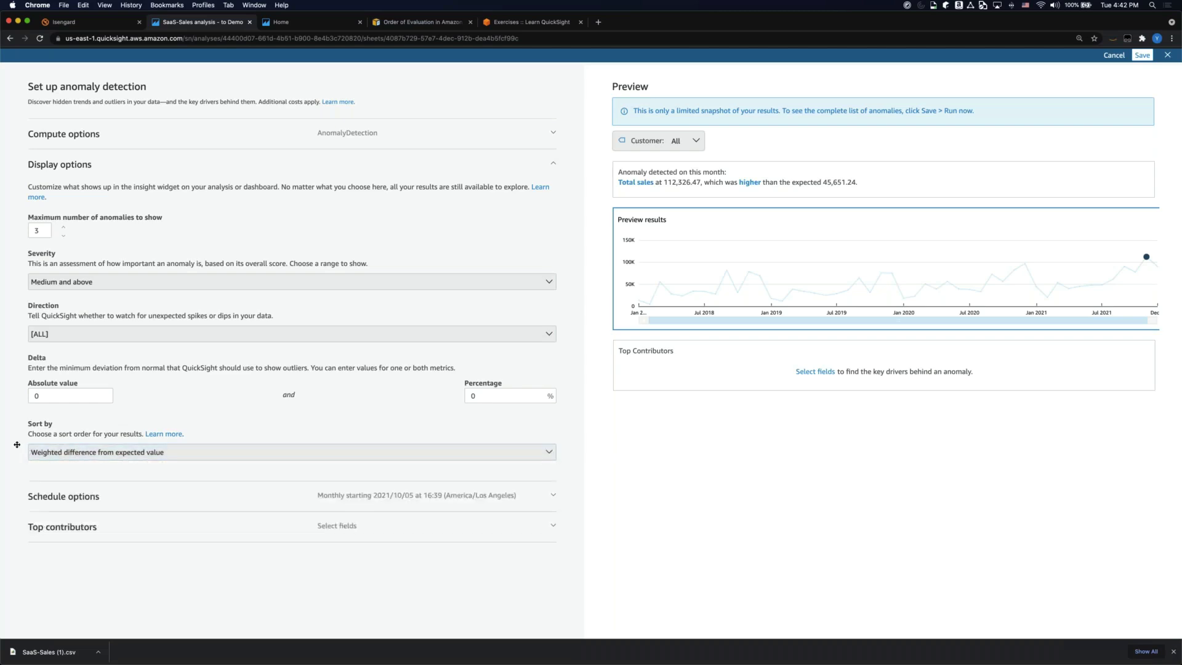
- Examine the schedule options and their occurrence choices, and open the top contributors settings
left_click(66, 497)
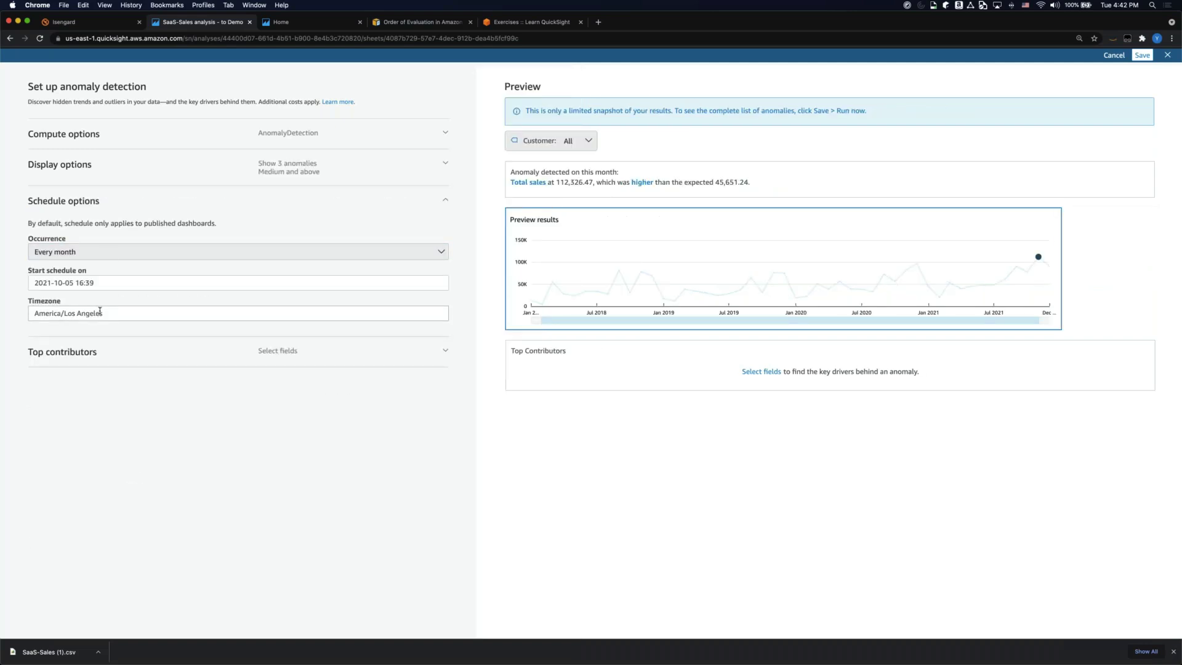
left_click(108, 256)
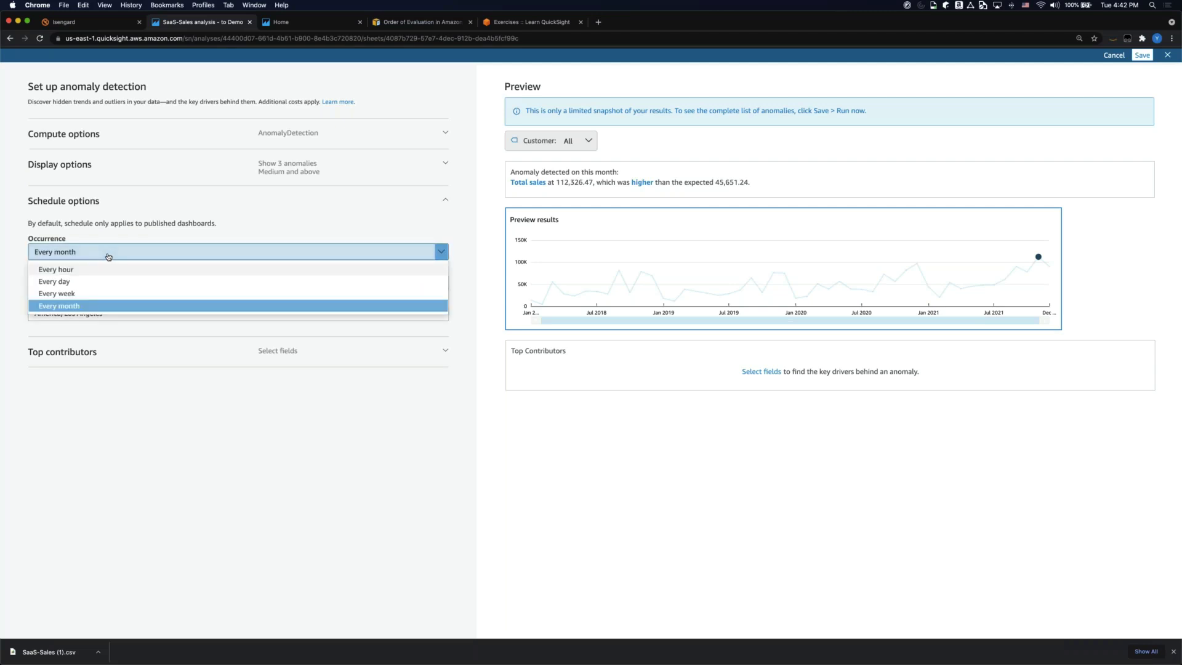
left_click(48, 368)
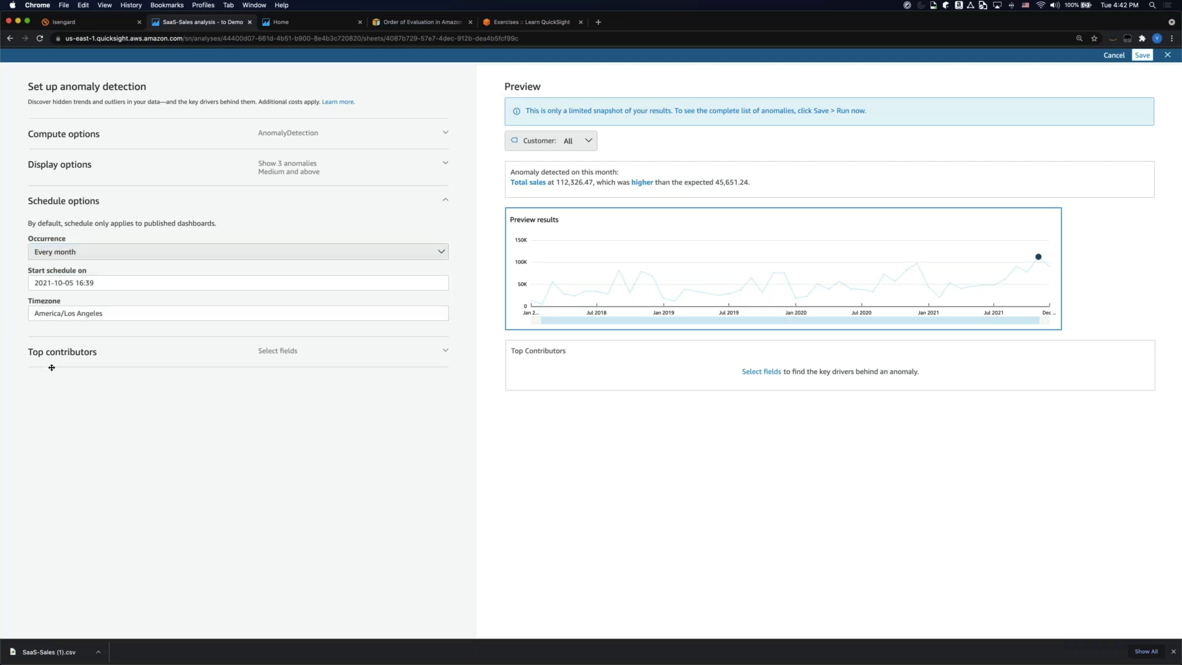
left_click(71, 355)
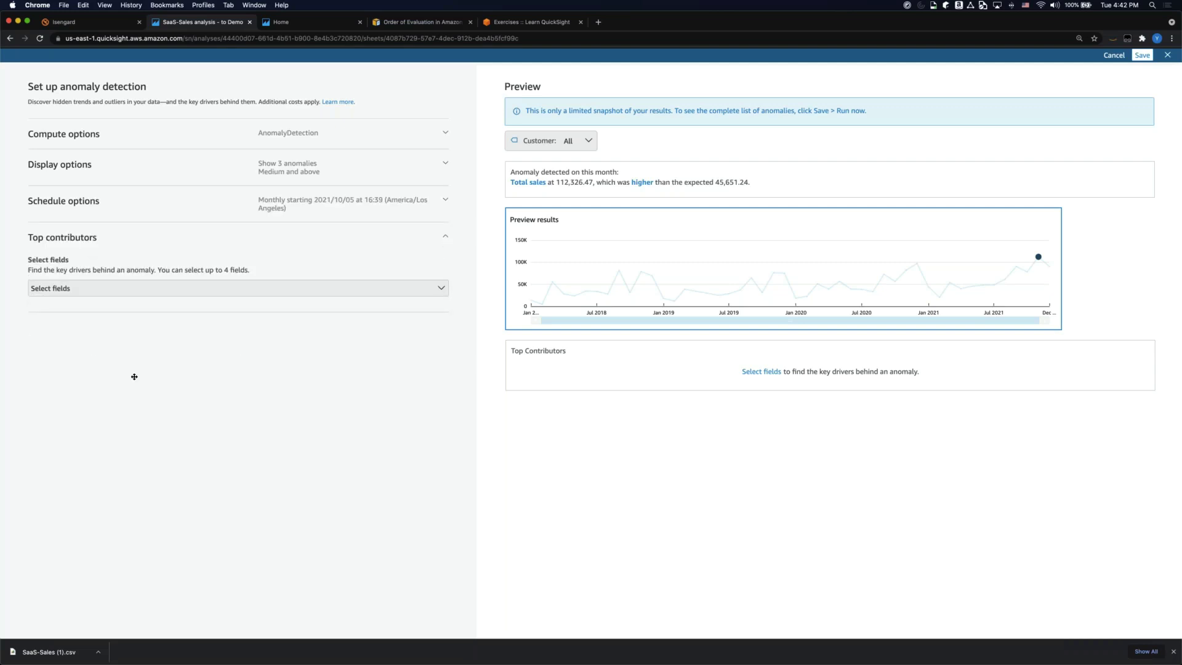
- Select Country, Contact Name and Product as the top contributors fields for the anomaly detection
left_click(161, 290)
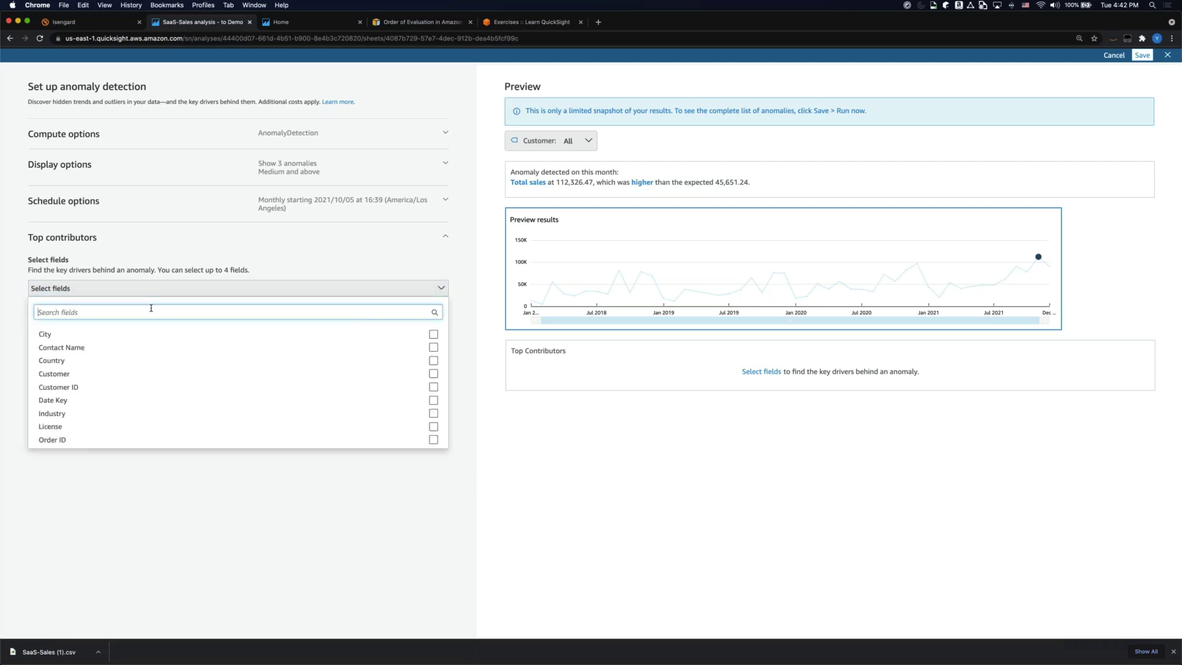
type("country")
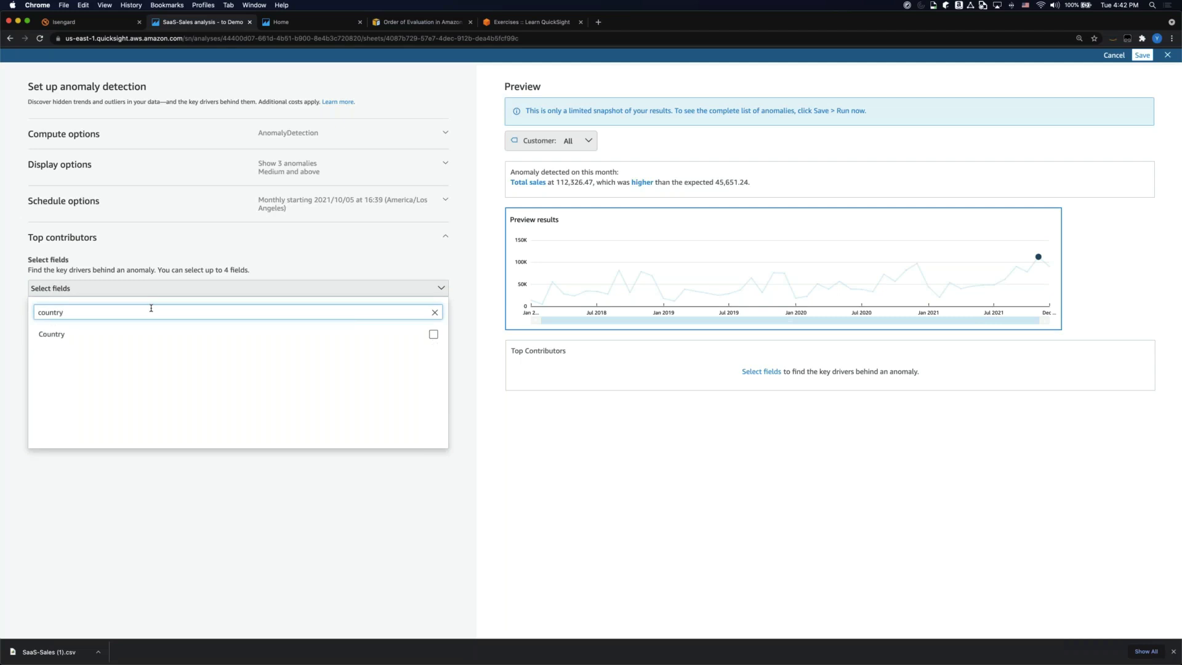
left_click(118, 333)
double_click(140, 310)
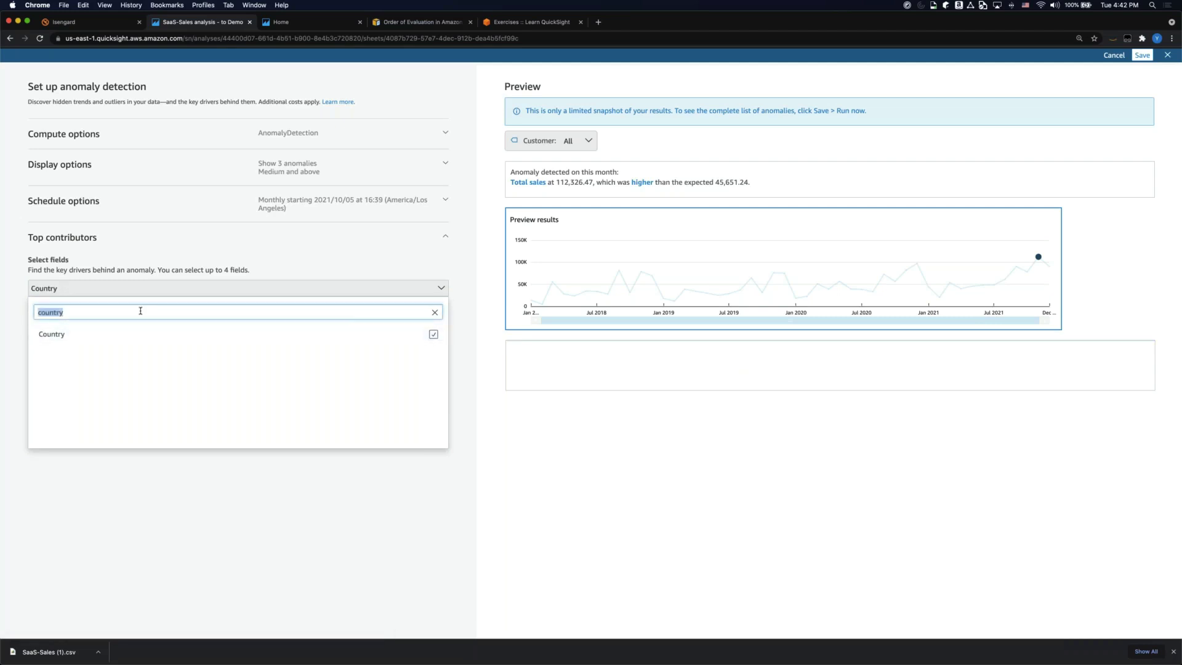
type("conta")
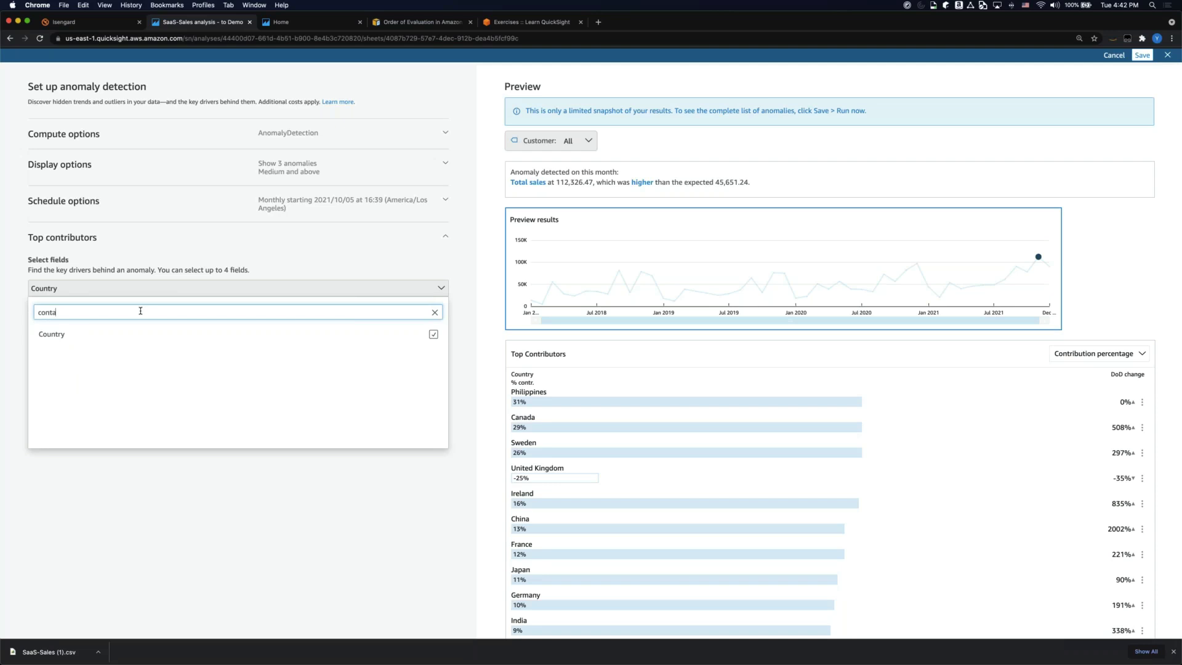
left_click(93, 333)
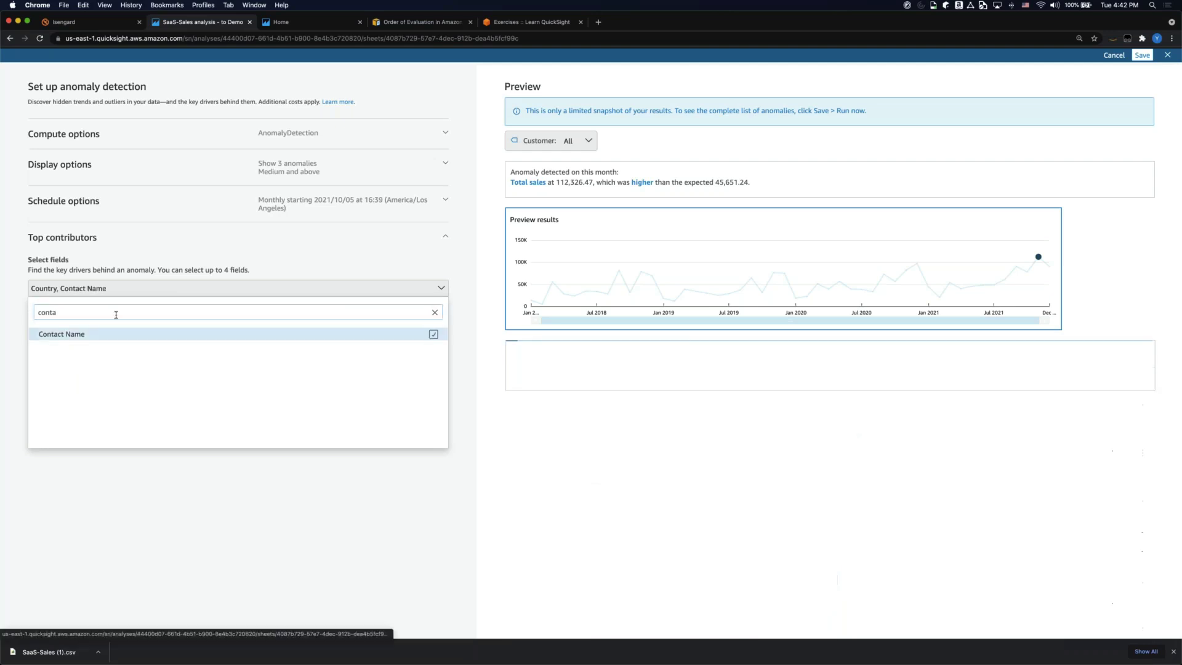
double_click(116, 312)
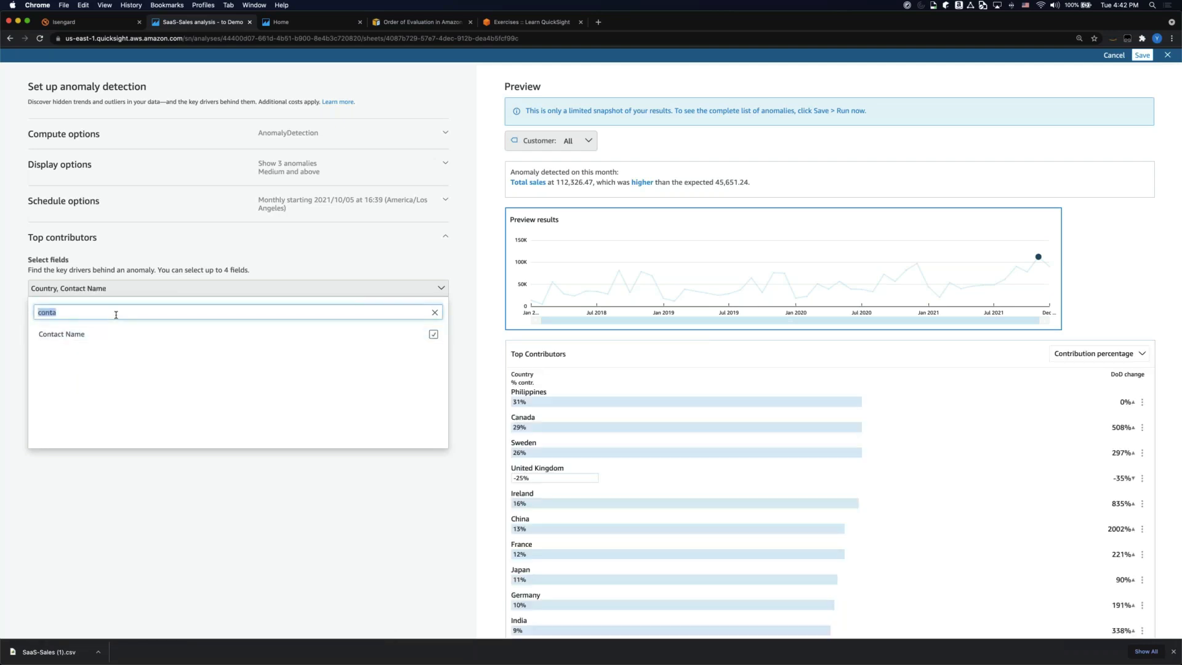
type("product")
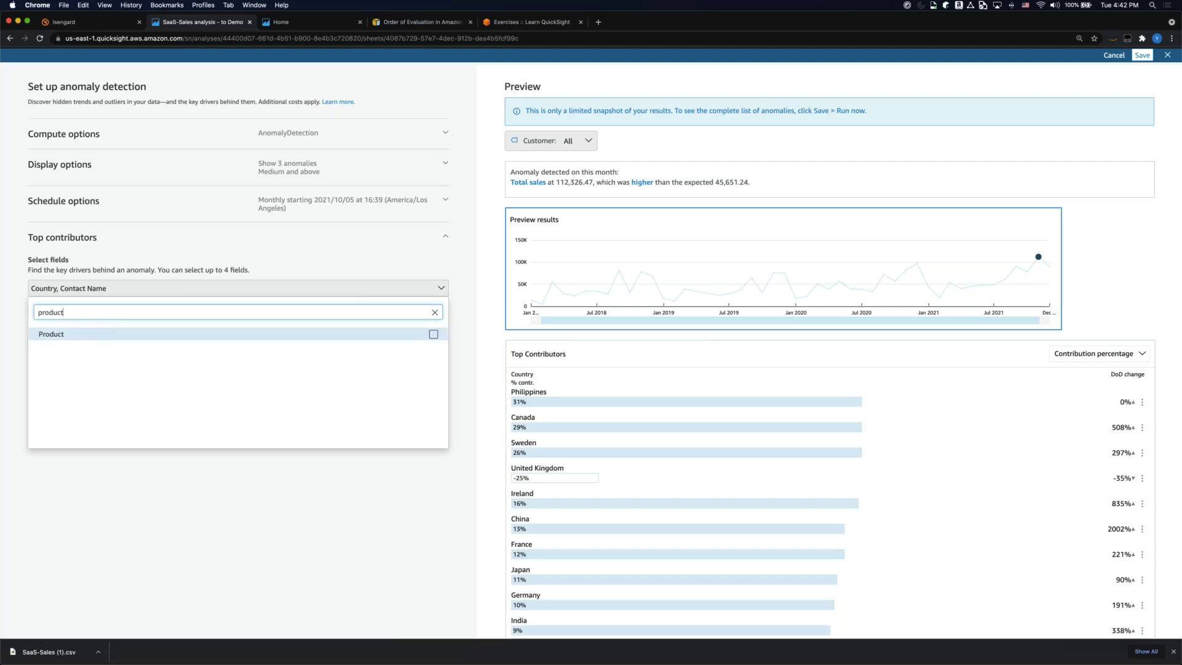
left_click(93, 334)
left_click(13, 415)
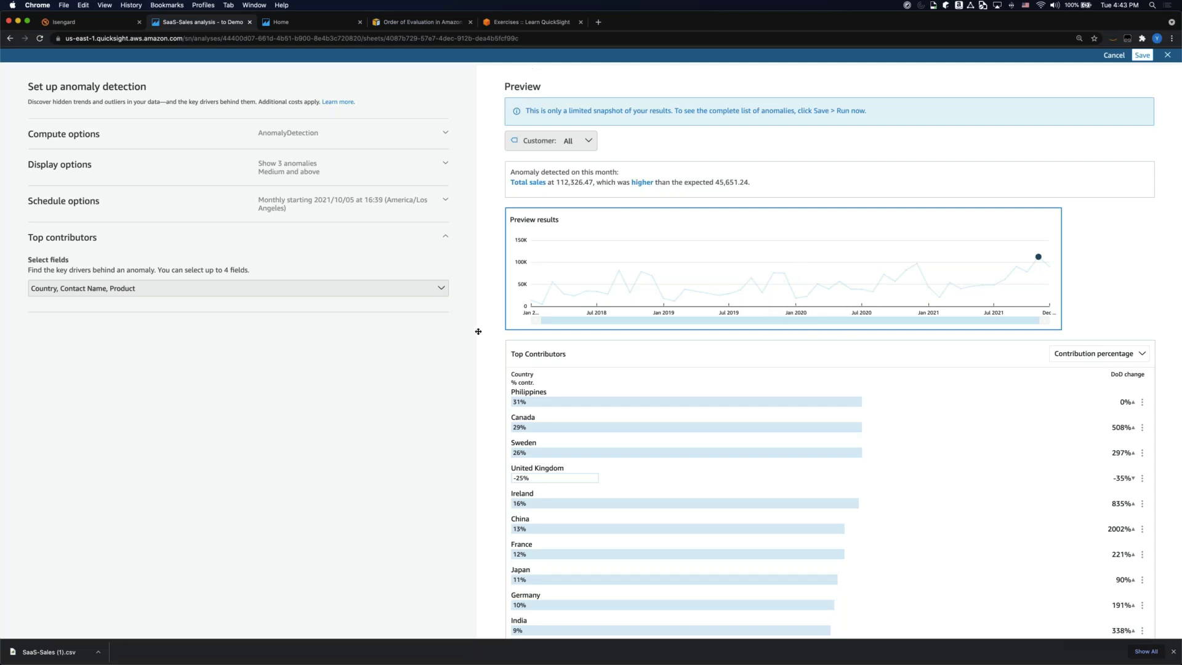
- Examine the anomaly in the preview chart and the Top Contributors ranking choices, keeping Contribution percentage
scroll(478, 331, "down", 1)
scroll(478, 331, "up", 1)
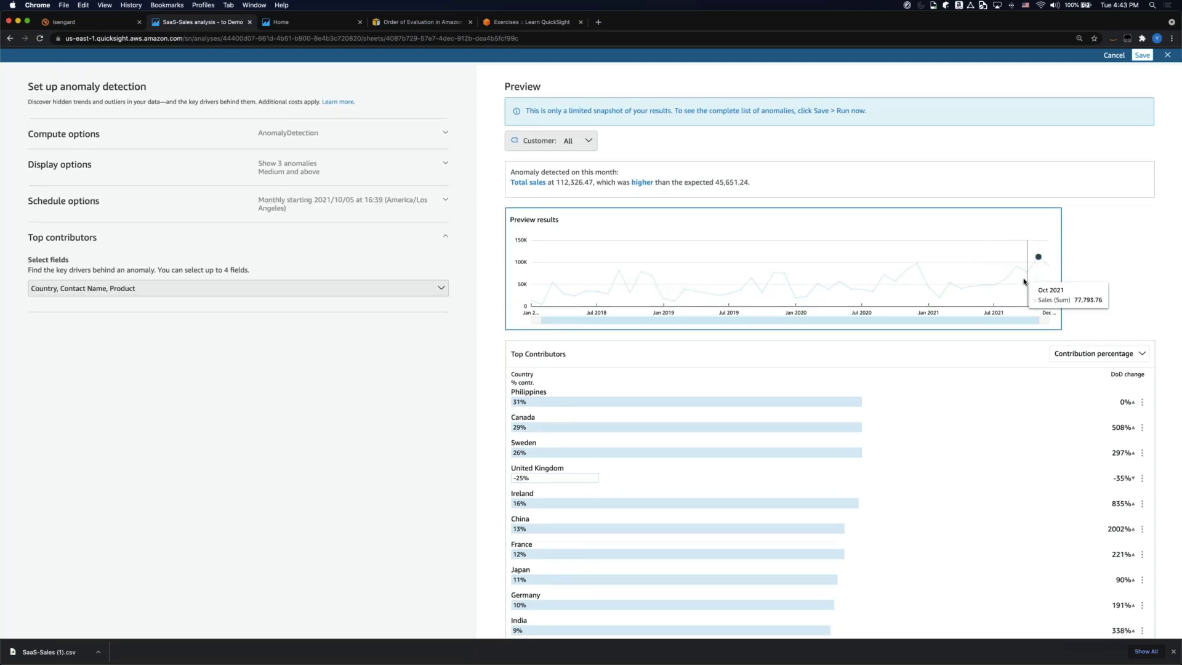
mouse_move(1037, 266)
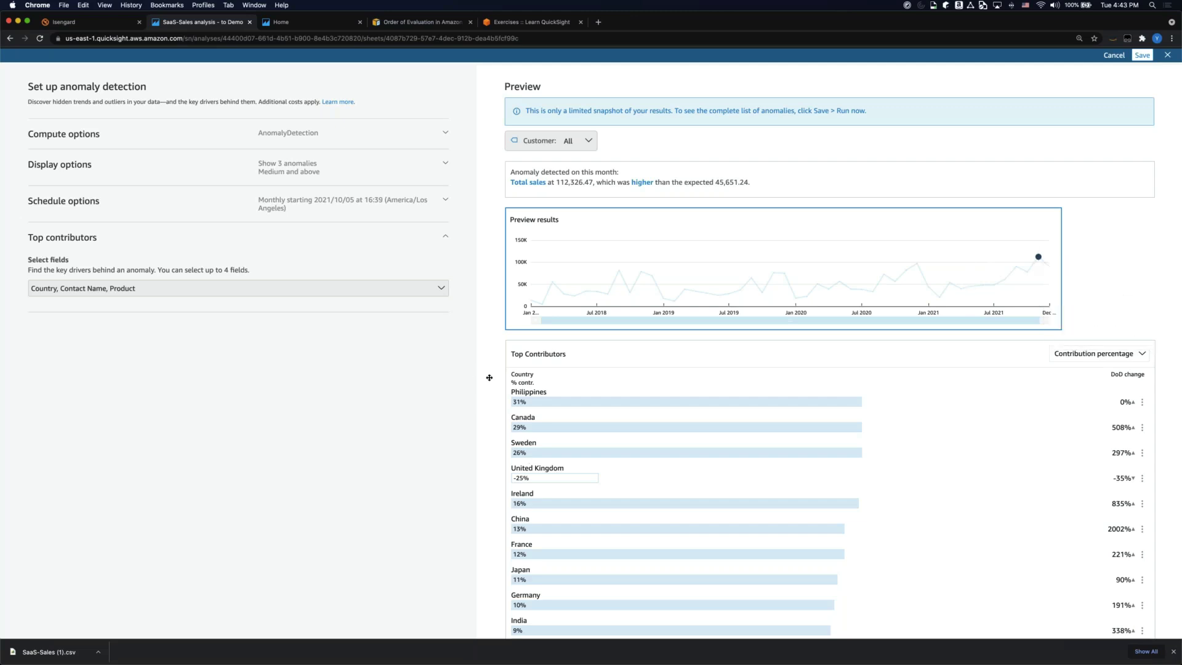
scroll(489, 378, "down", 1)
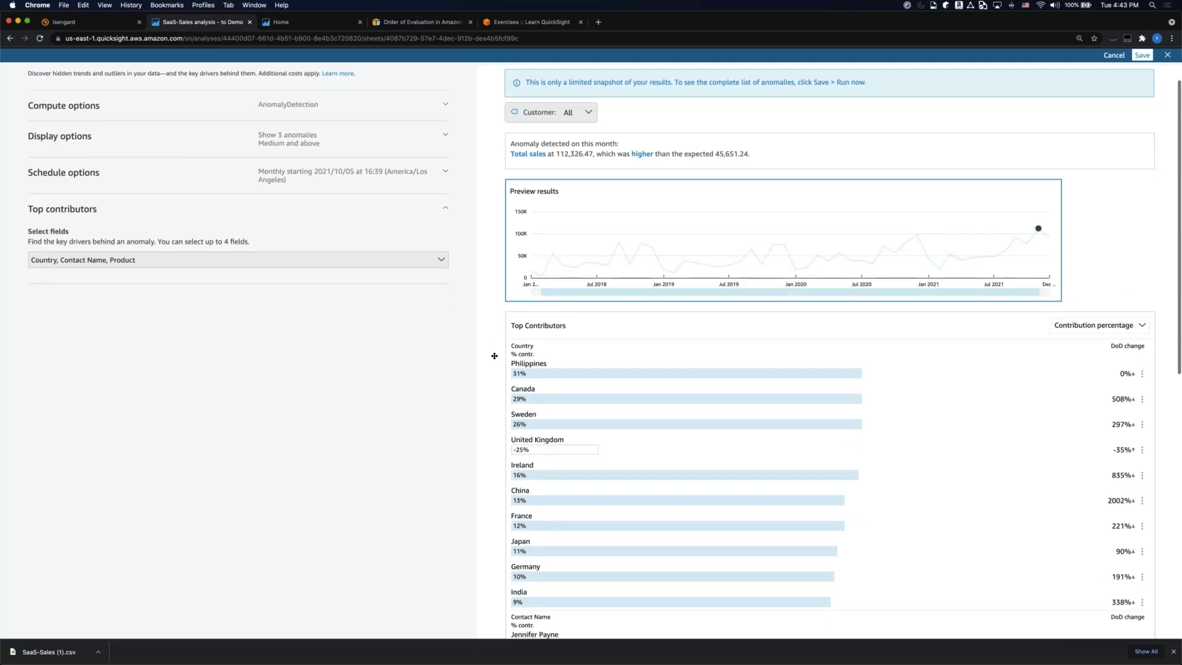
scroll(494, 355, "down", 2)
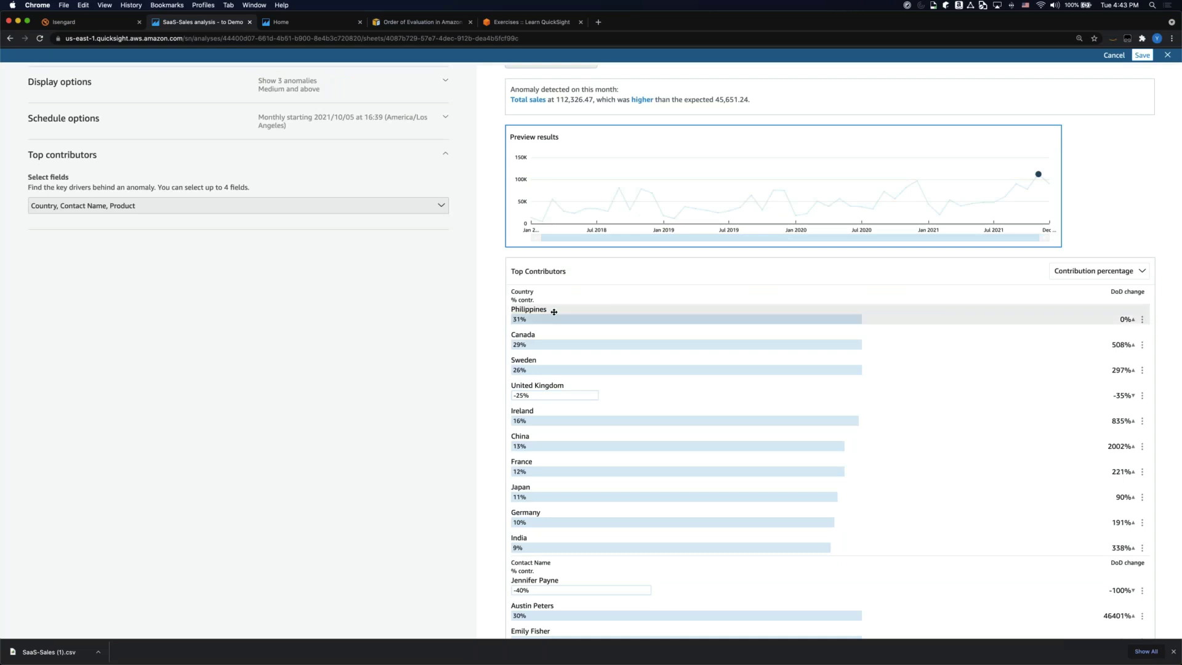
left_click(1140, 273)
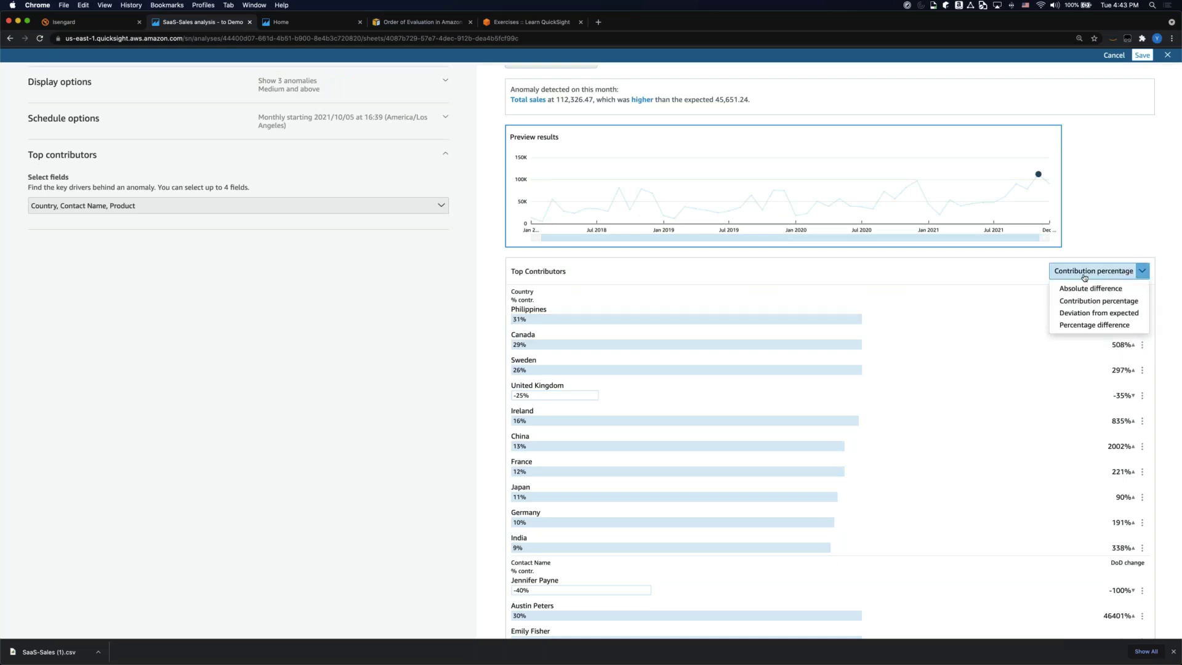
left_click(1076, 301)
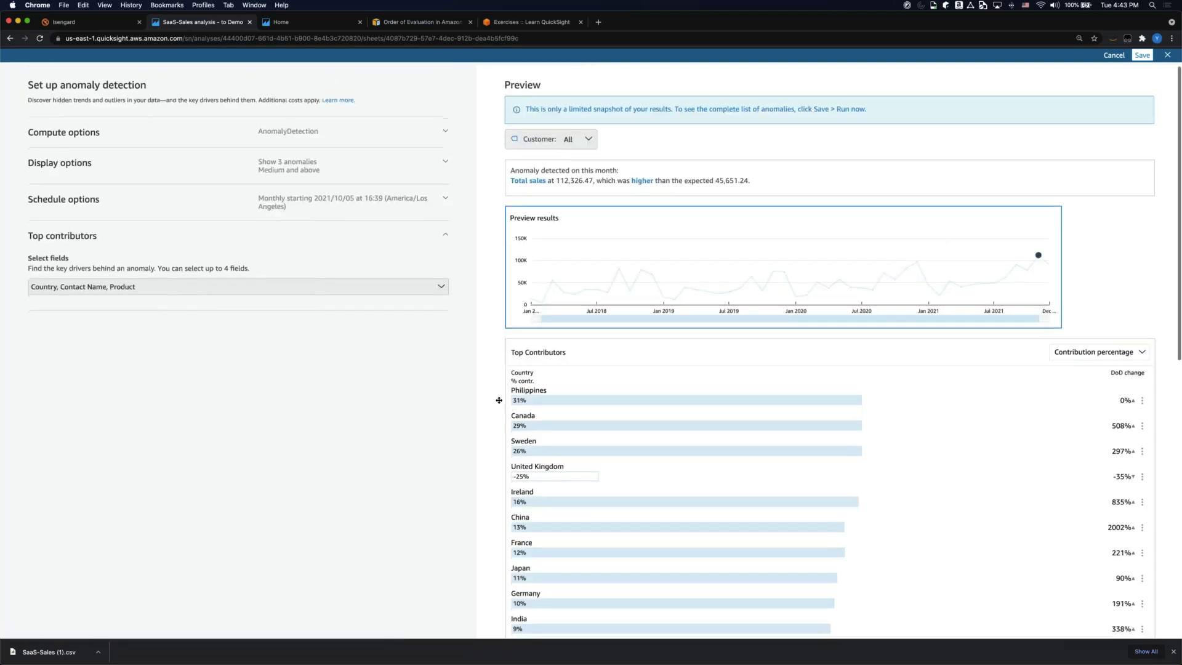
- Examine the previewed top contributors by Country, Contact Name and Product, including the details of individual contributors
scroll(554, 382, "down", 1)
mouse_move(564, 372)
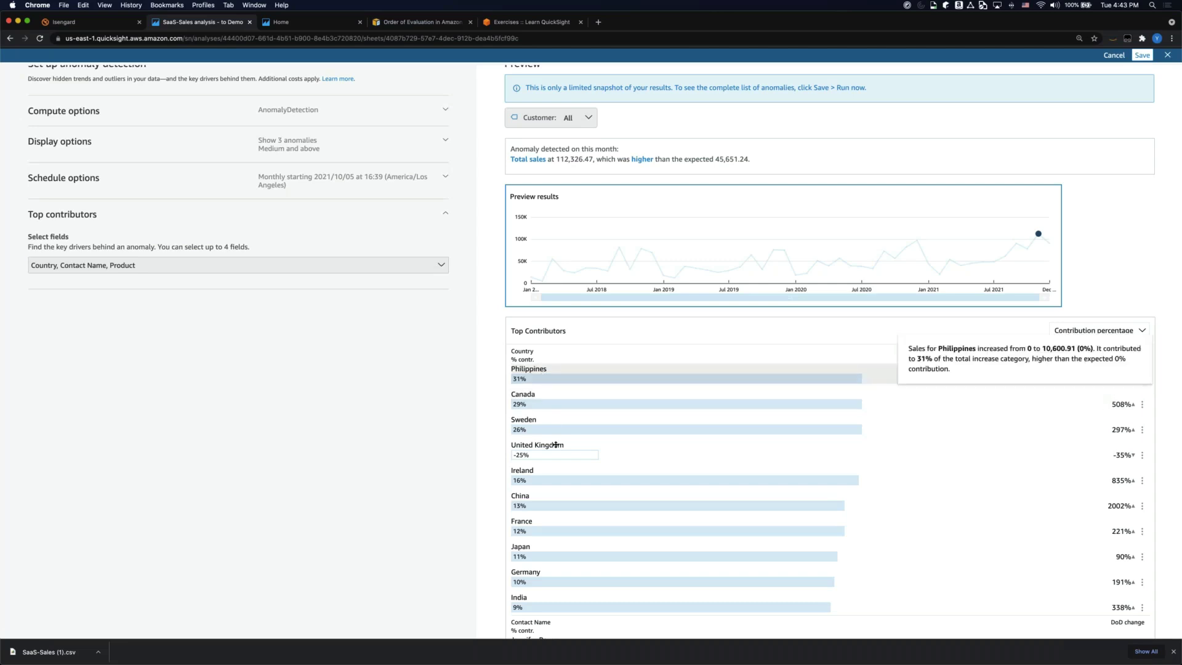
scroll(529, 523, "down", 1)
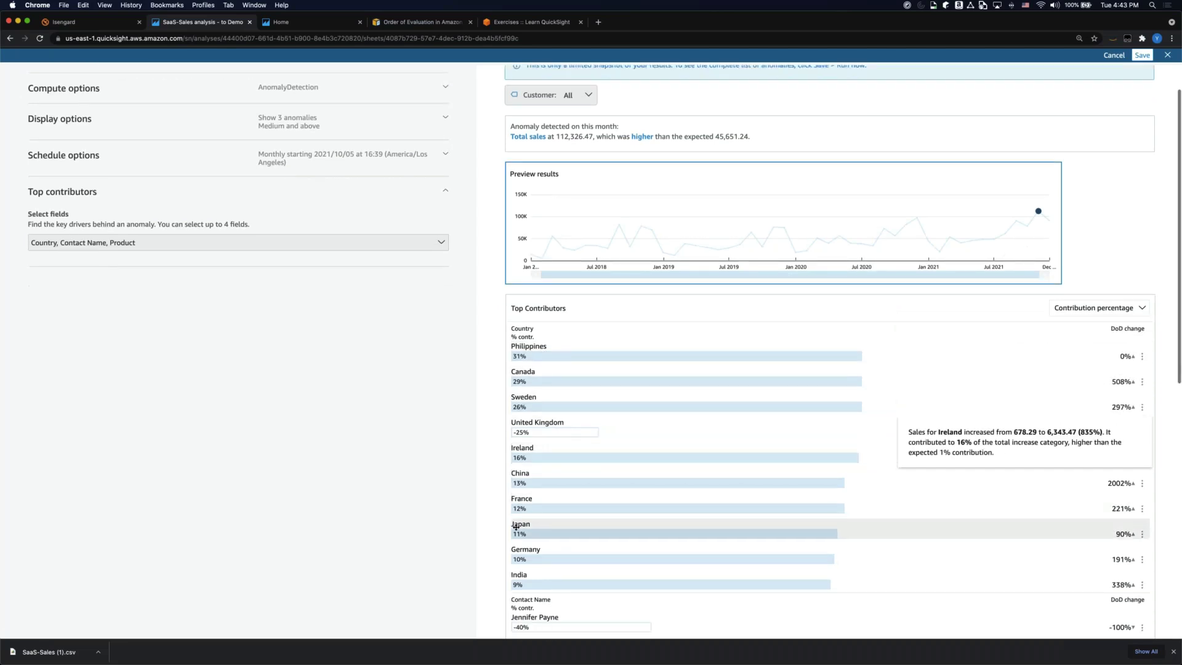
scroll(516, 527, "down", 5)
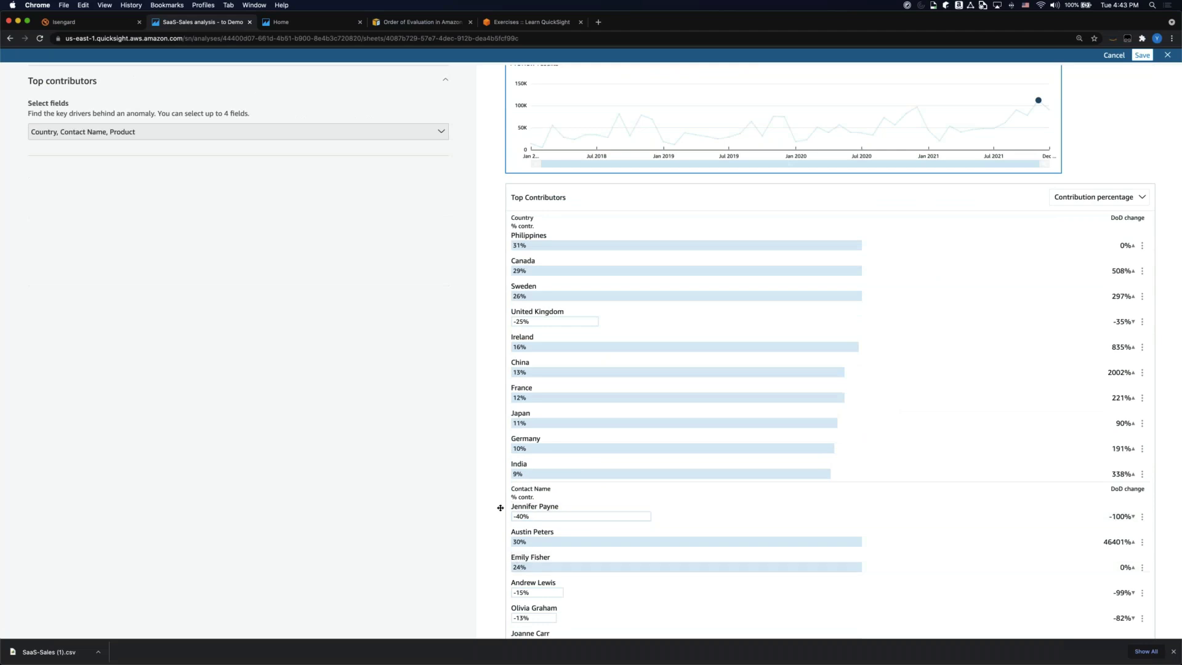
scroll(502, 499, "down", 2)
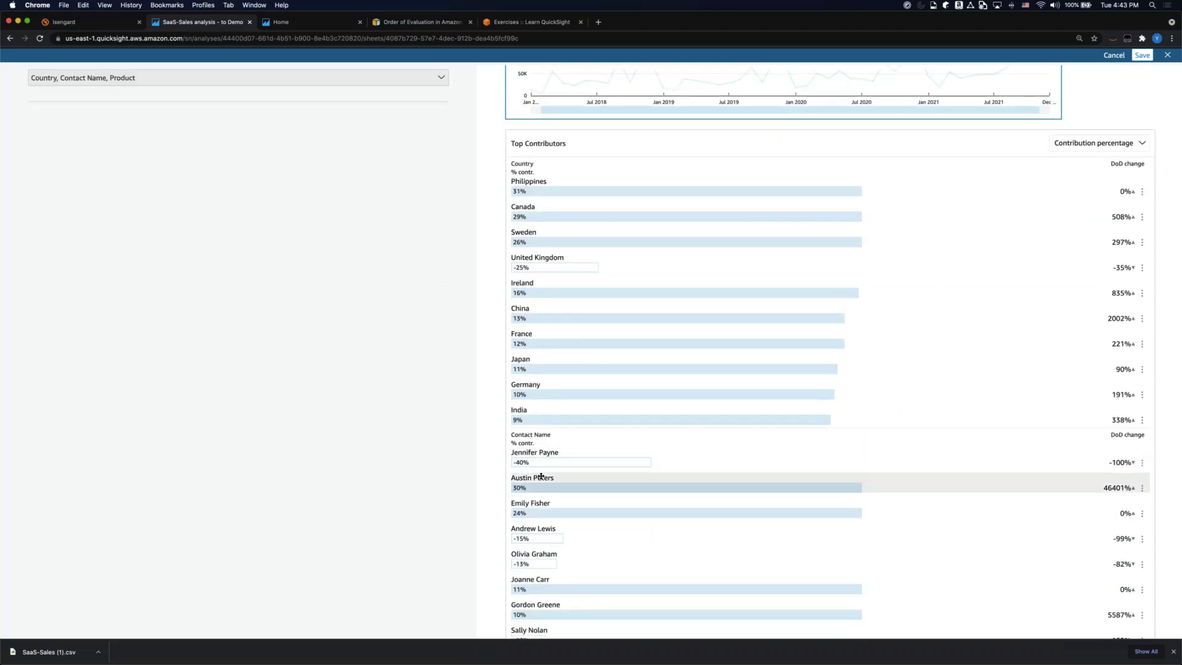
mouse_move(540, 476)
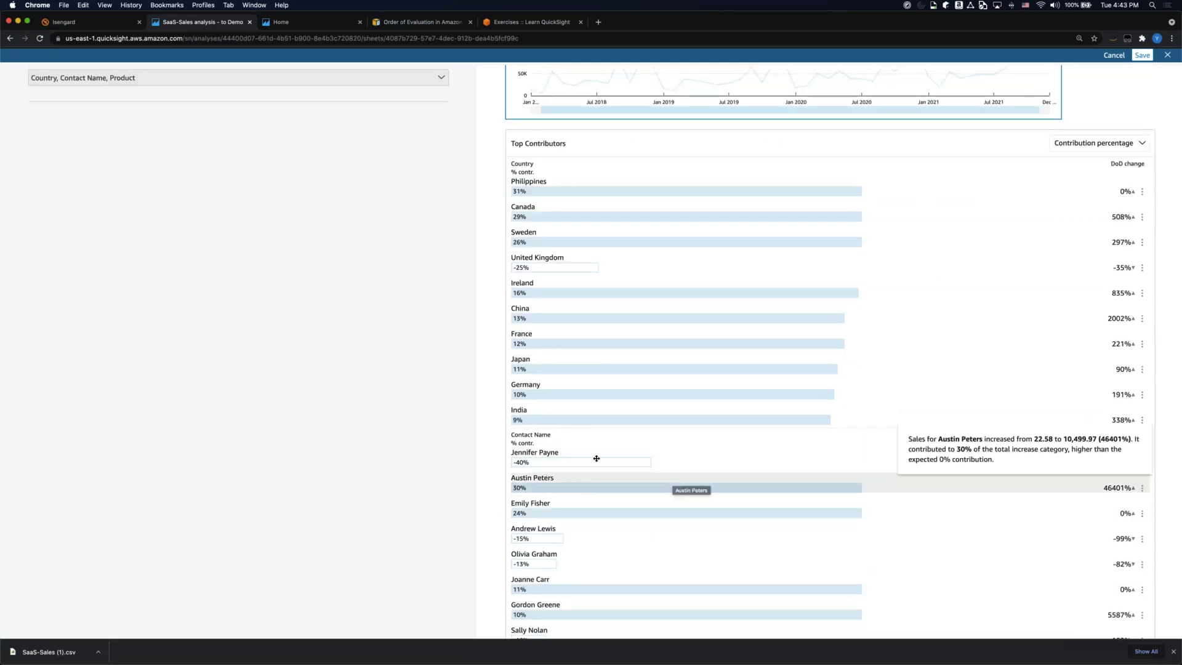
scroll(506, 511, "down", 5)
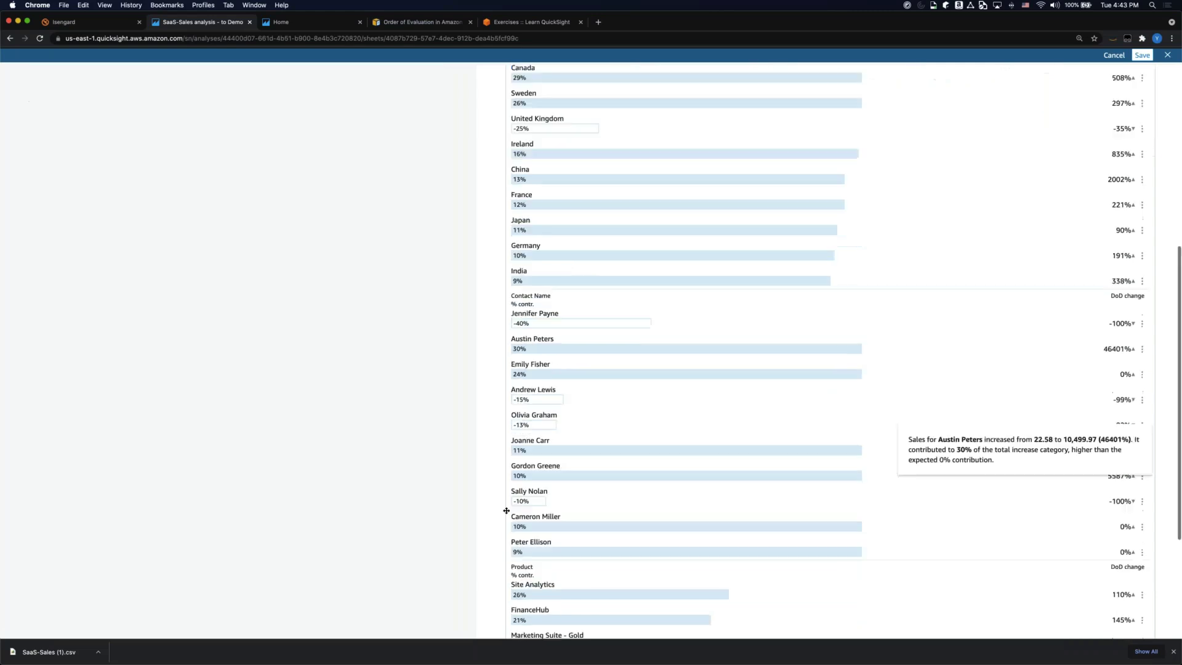
scroll(504, 507, "down", 3)
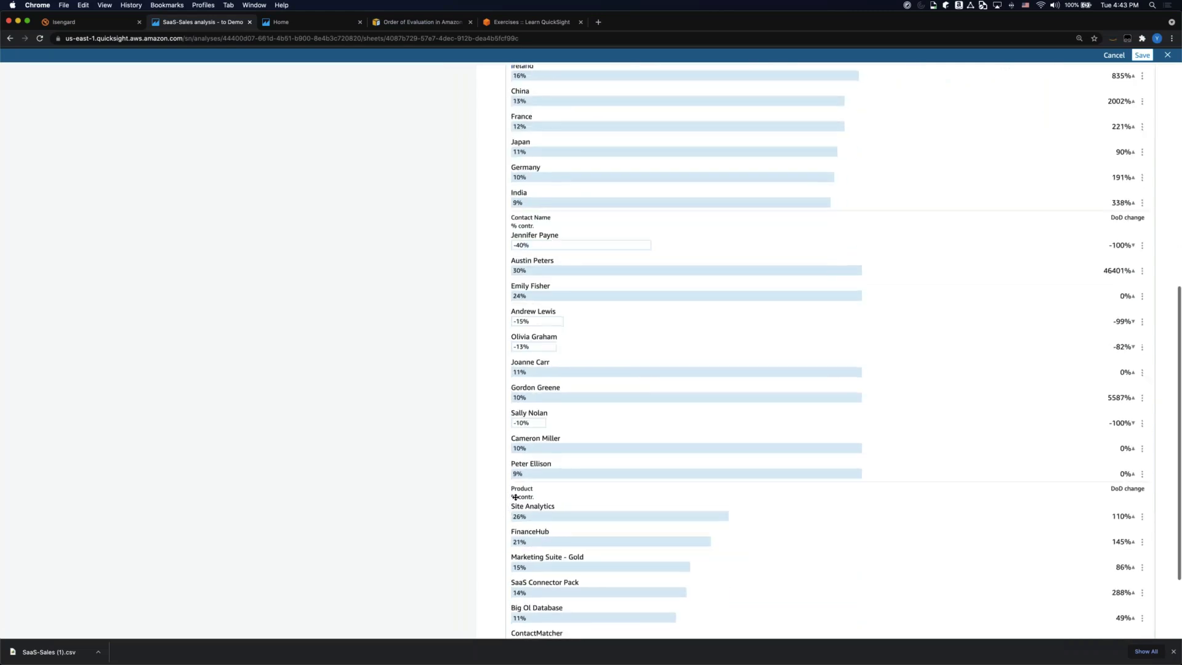
scroll(515, 496, "down", 4)
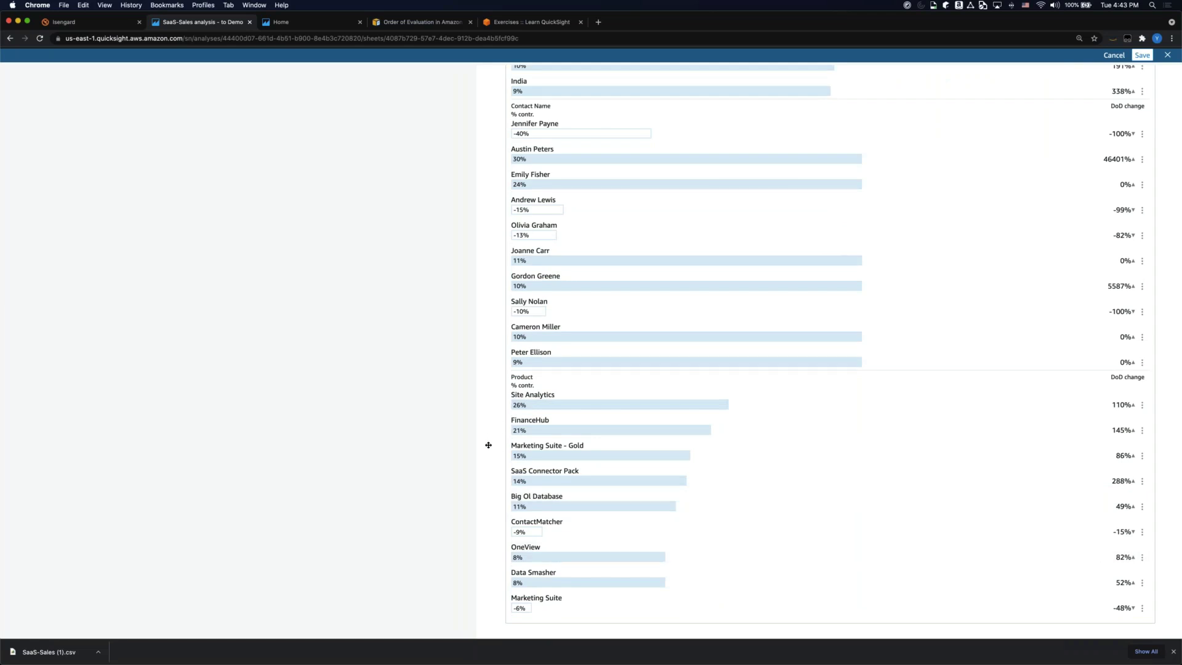
scroll(488, 445, "up", 15)
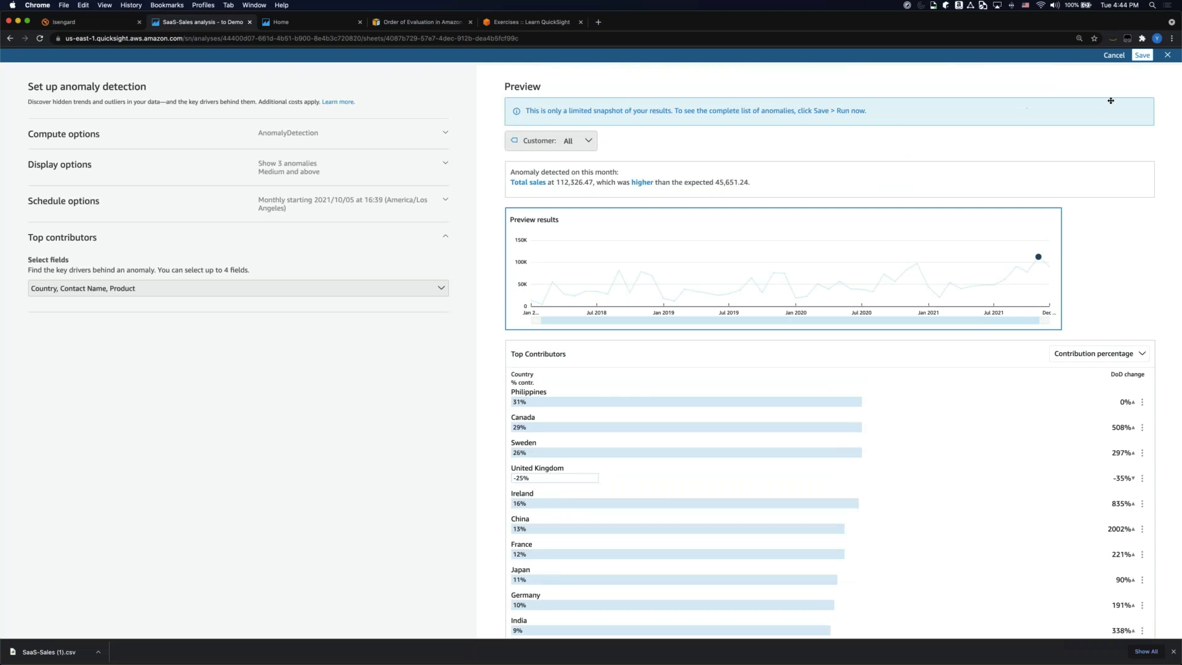
- Save the anomaly detection setup and run the configured insight
left_click(1141, 55)
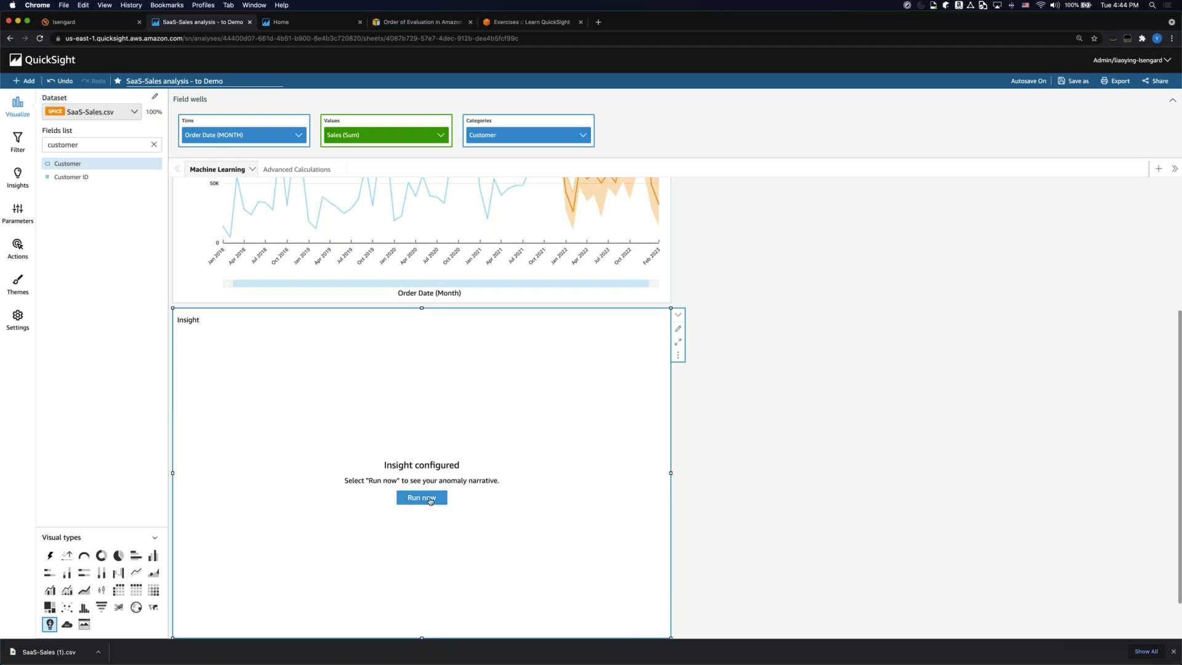
left_click(431, 499)
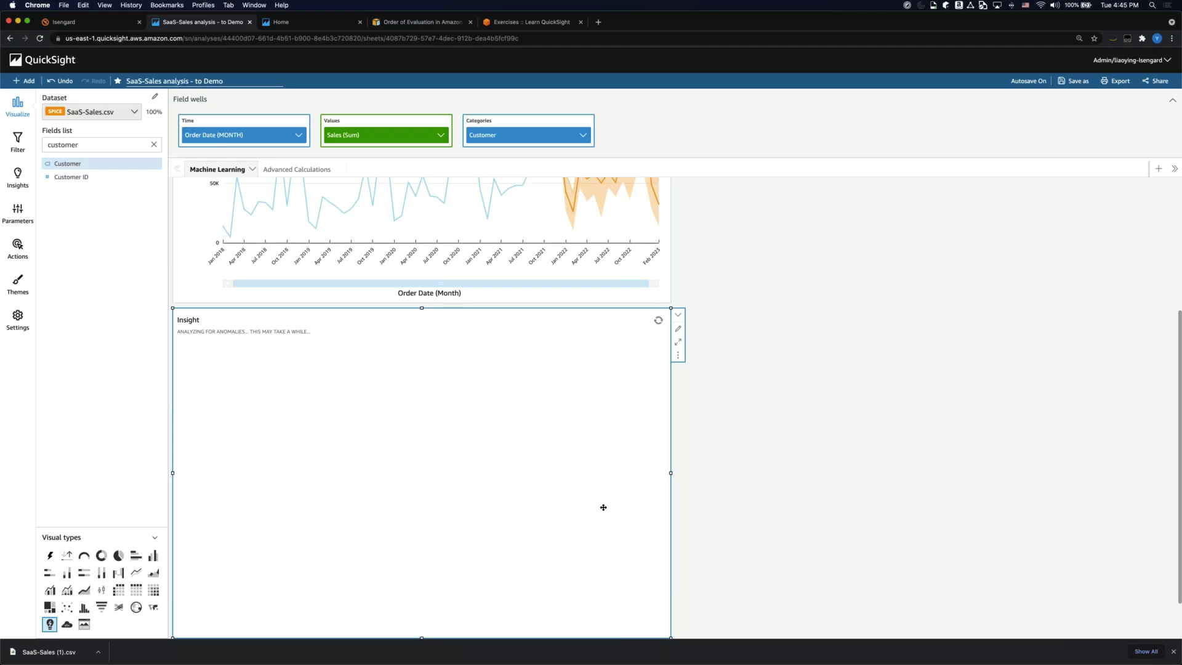
left_click(672, 275)
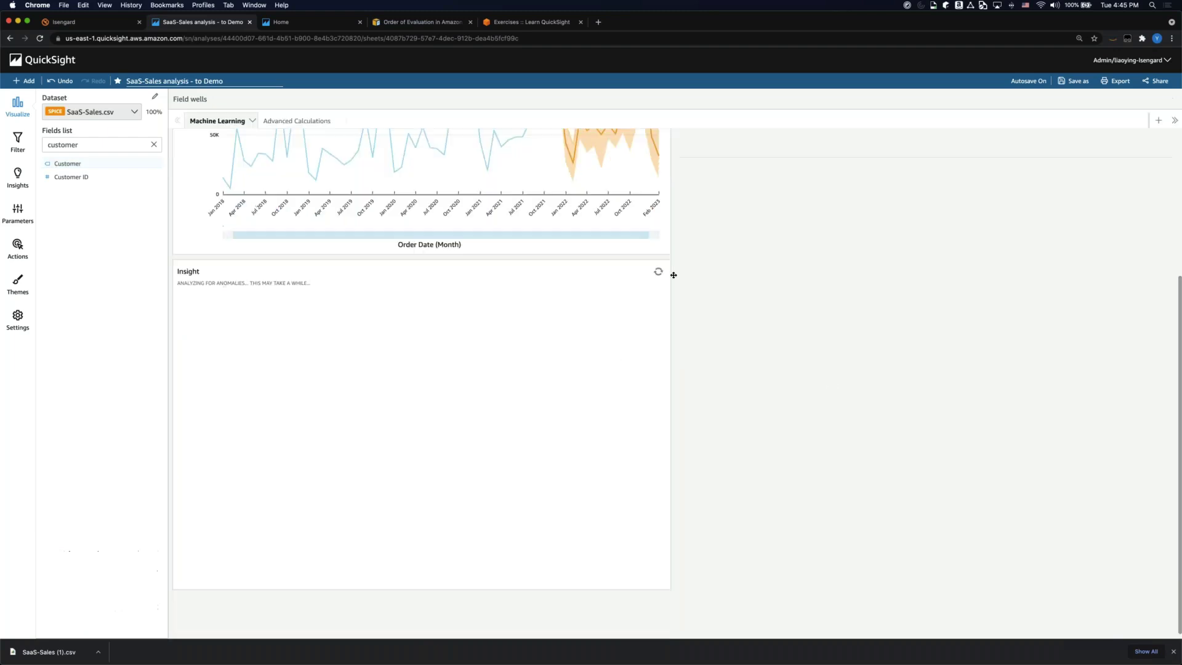
left_click(644, 338)
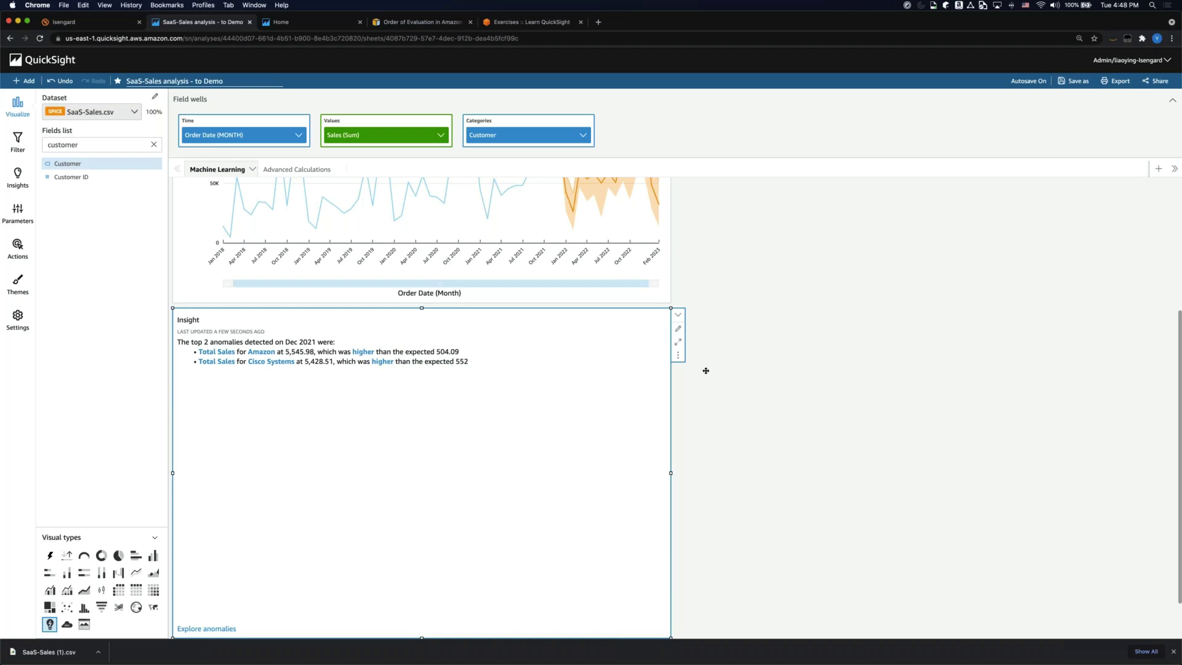
- Analyze the contributions to Sales for the Nov 2021 point in the Sum of Sales by Order Date chart
scroll(705, 370, "up", 3)
scroll(705, 371, "up", 2)
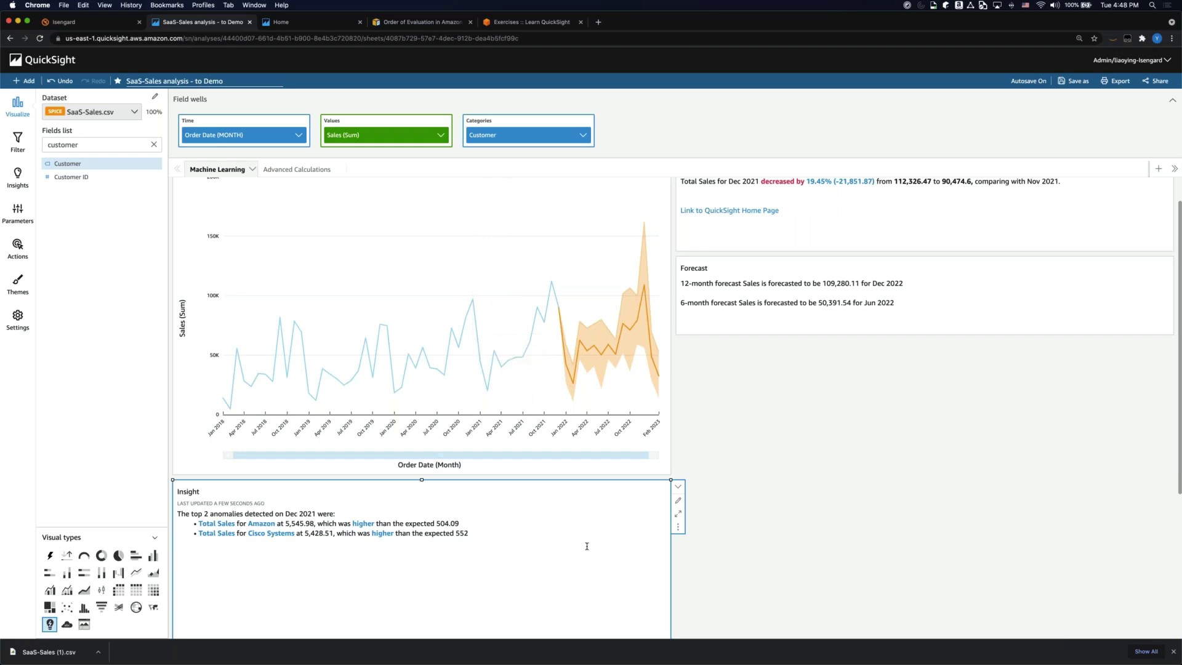
left_click(730, 434)
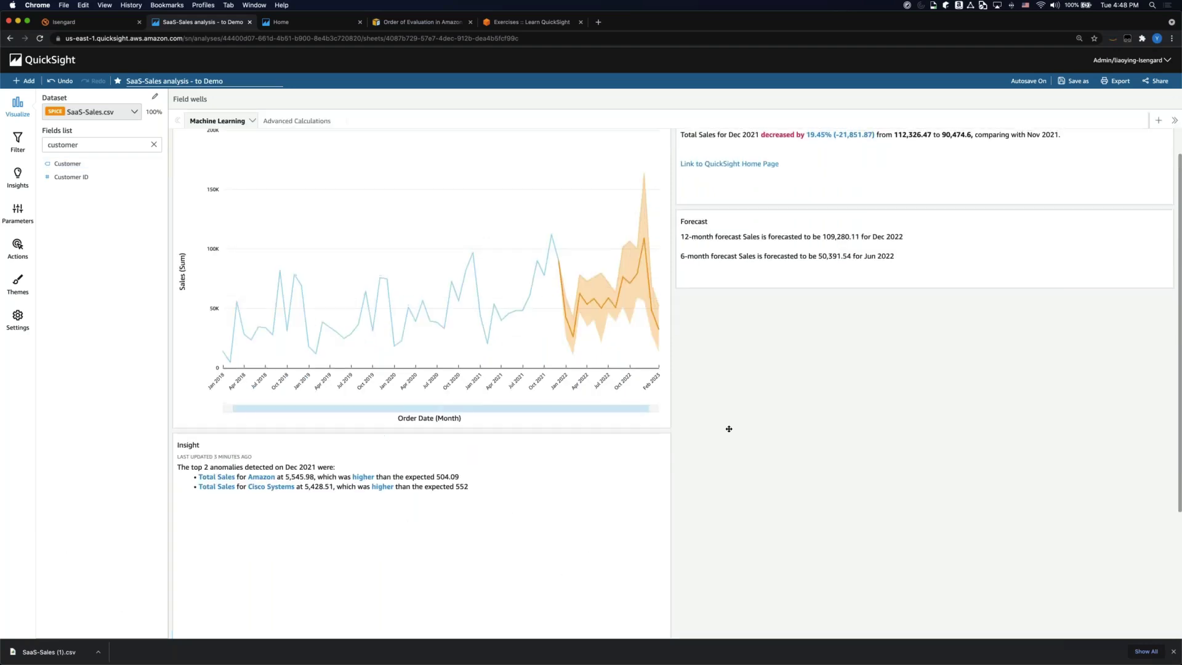
scroll(729, 429, "up", 1)
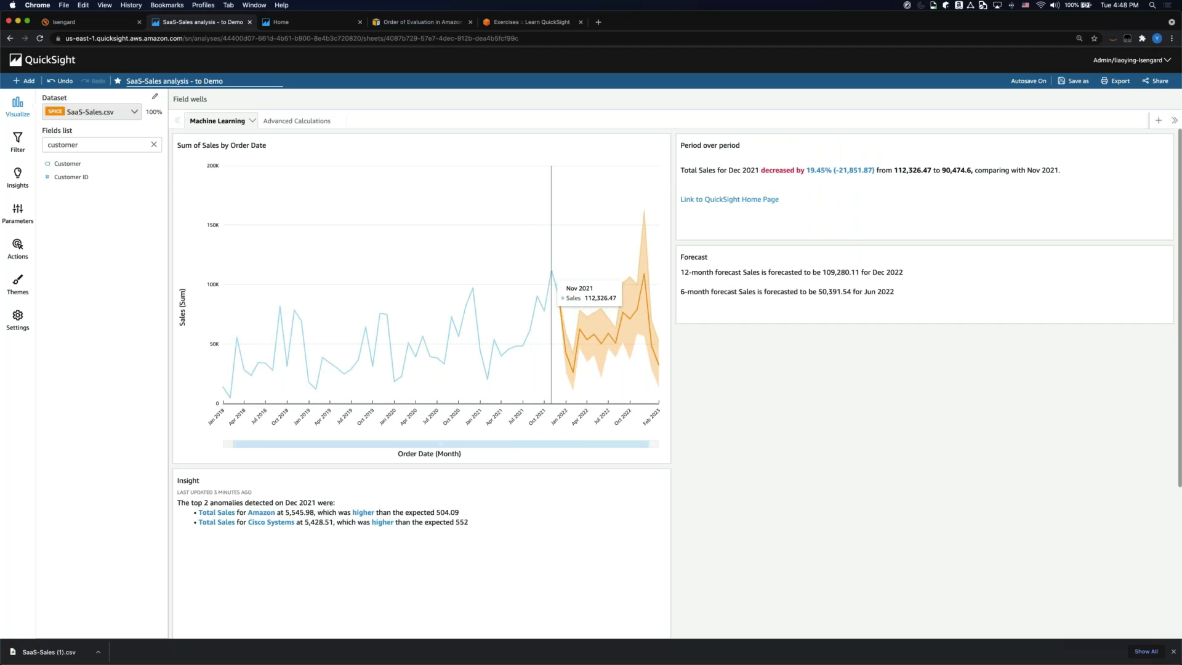
left_click(551, 272)
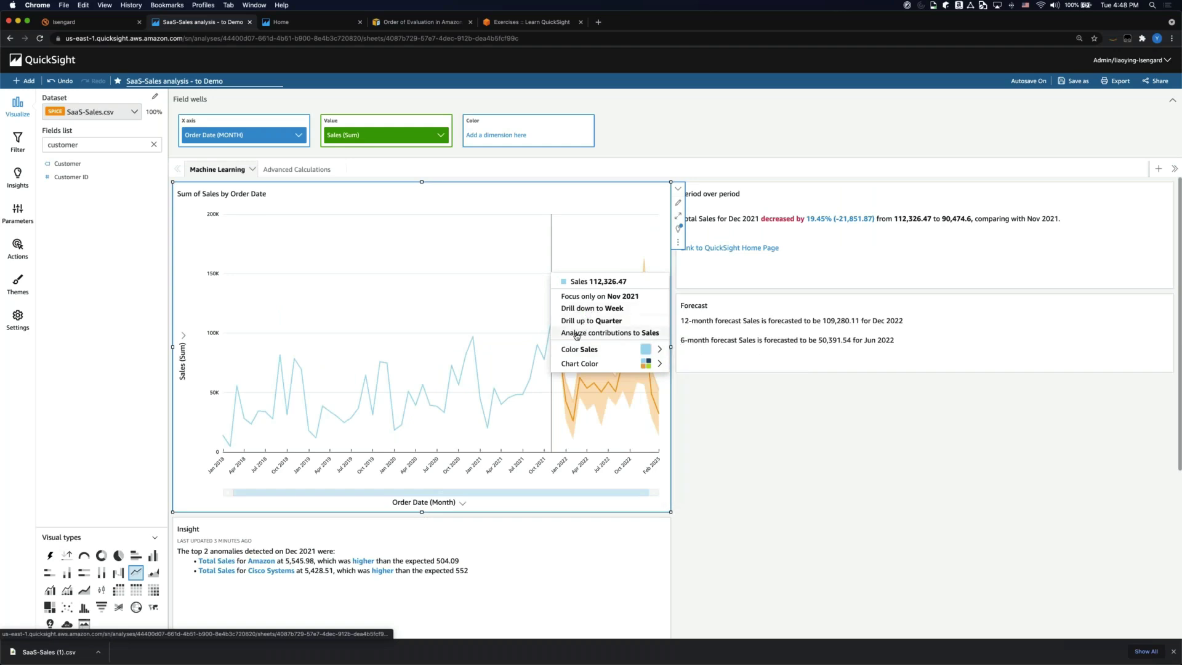
left_click(632, 336)
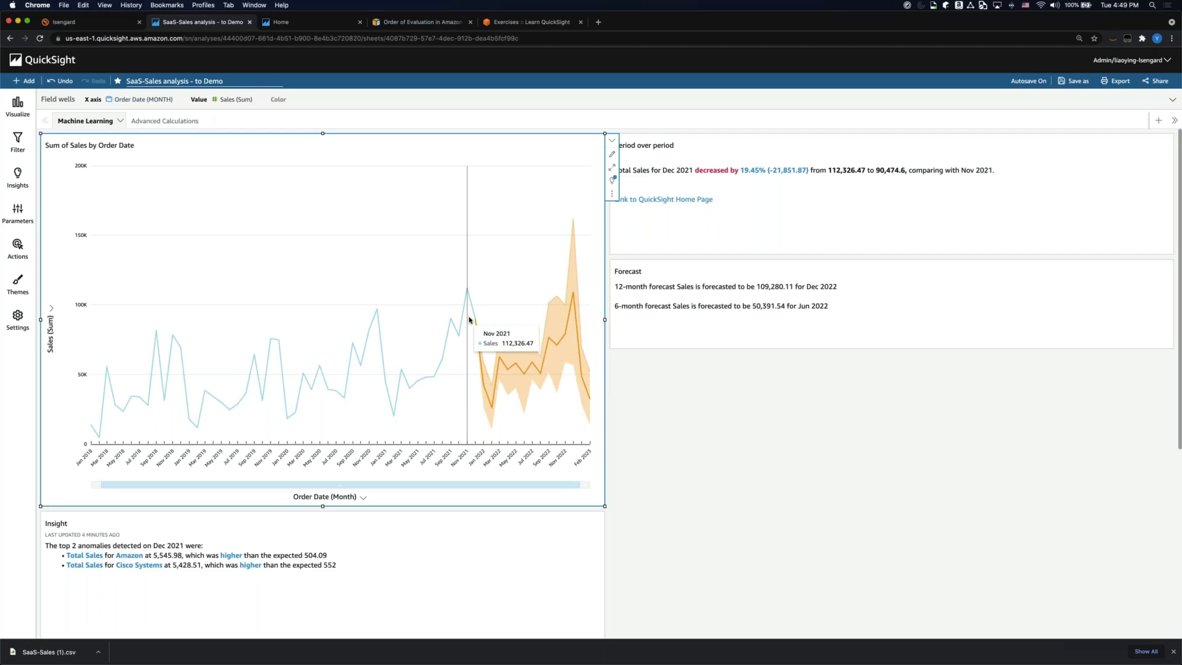
- Review the actions offered for the chart's Nov 2021 sales point, including the contribution analysis, and dismiss them
mouse_move(468, 295)
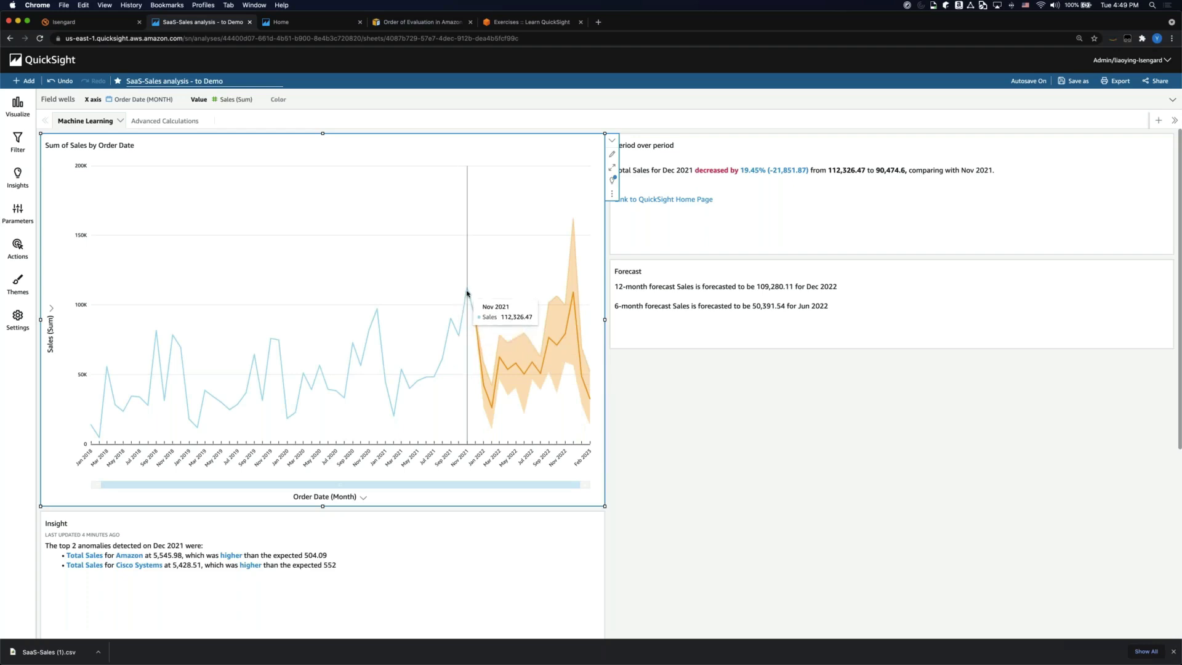
left_click(467, 293)
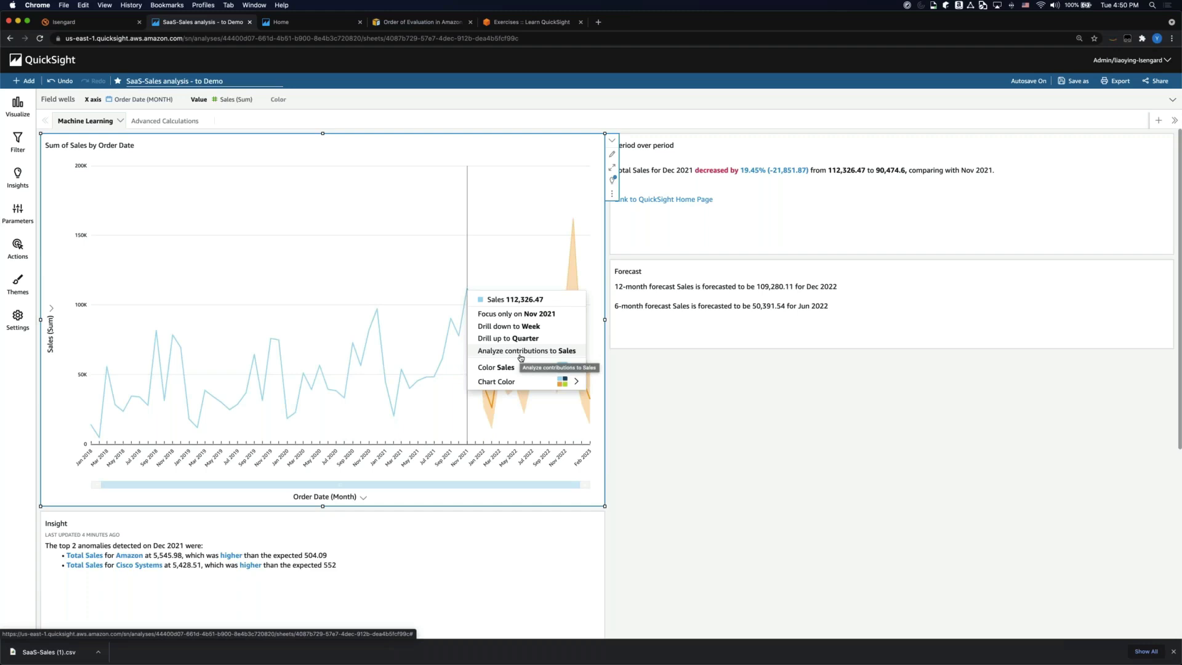
left_click(372, 218)
mouse_move(469, 298)
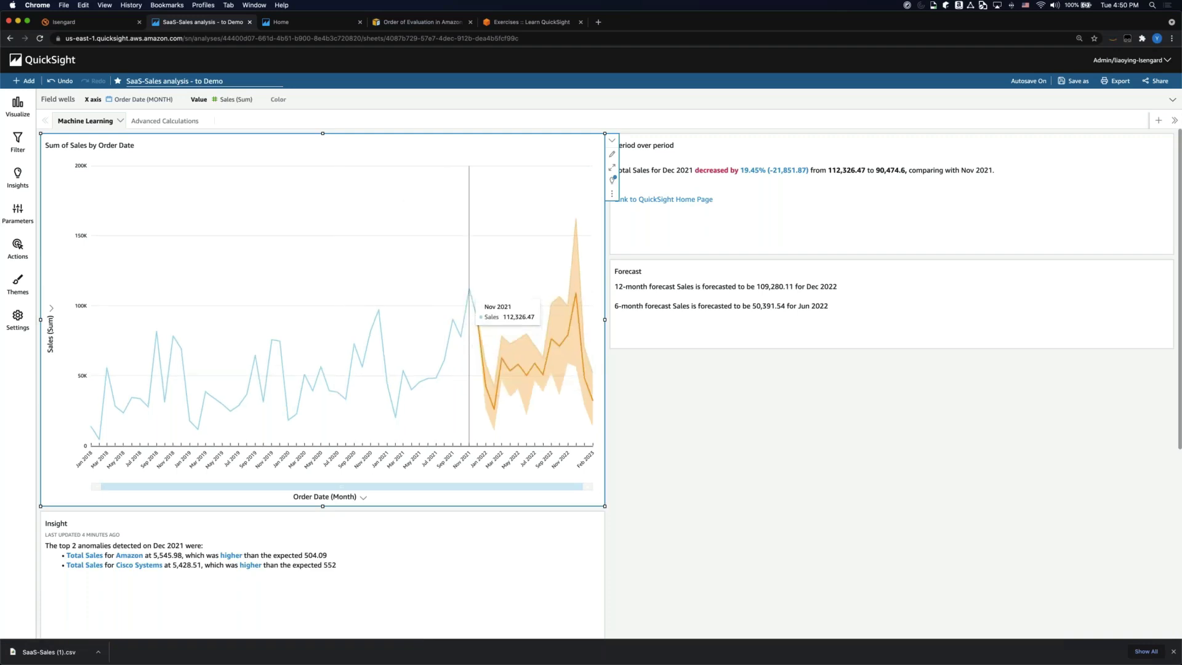
- Open the contribution analysis of Sales for the chart's Nov 2021 point and check the date options for the first comparison point
left_click(470, 295)
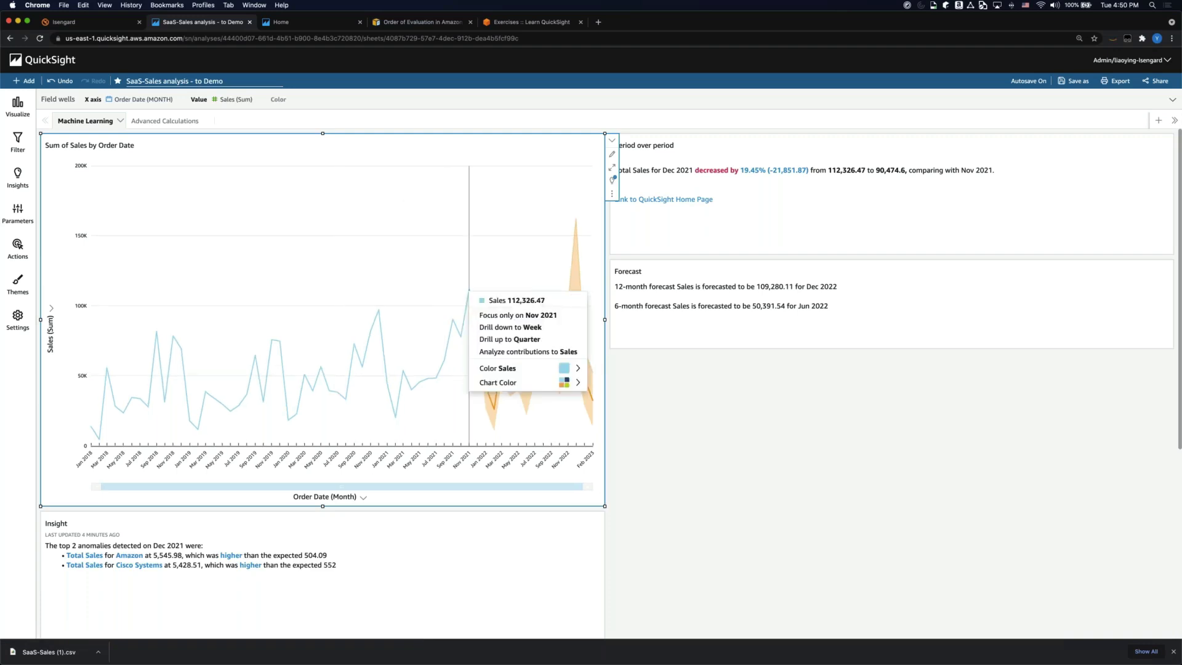
left_click(567, 354)
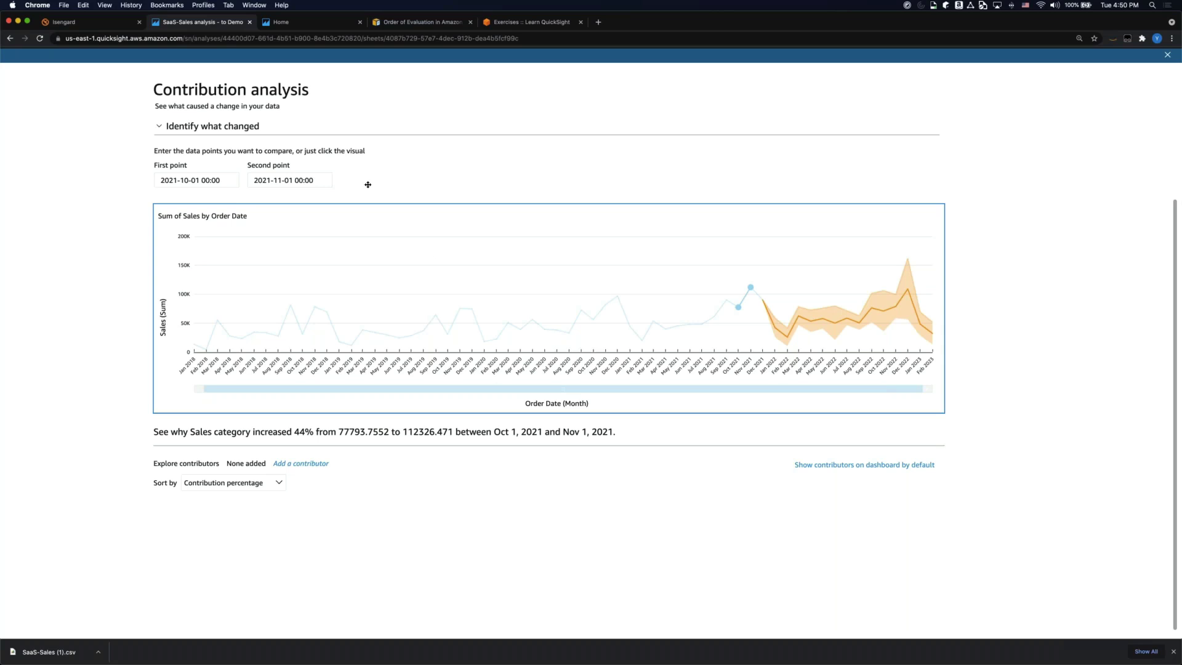
left_click(203, 180)
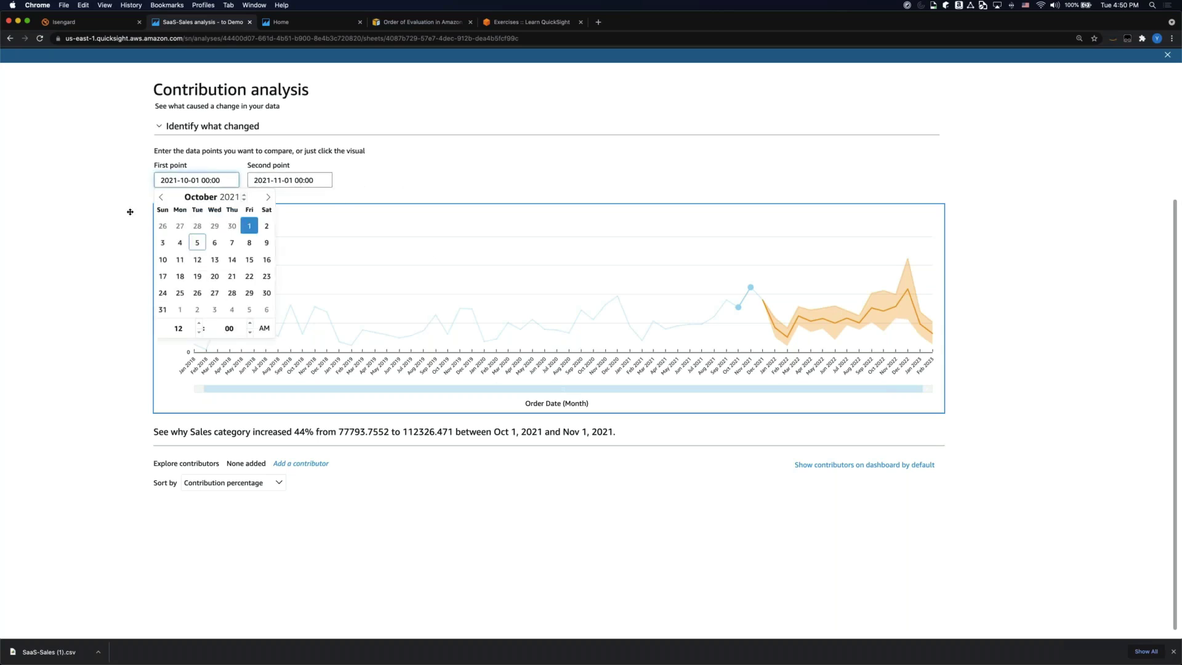
left_click(137, 256)
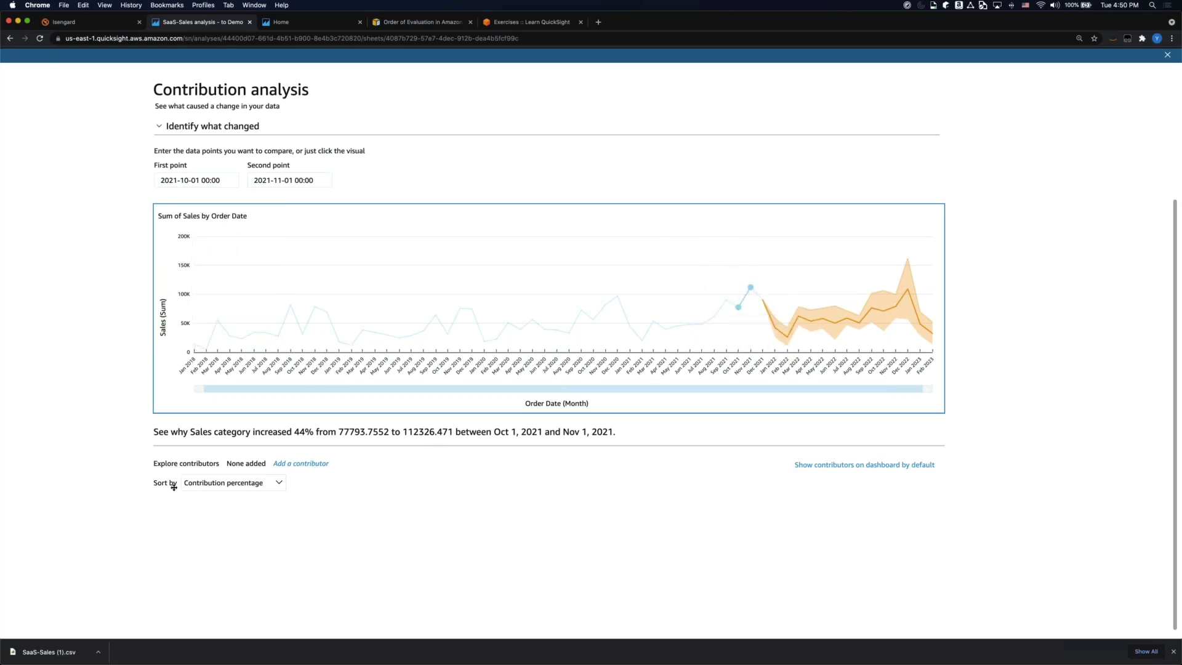
left_click(301, 466)
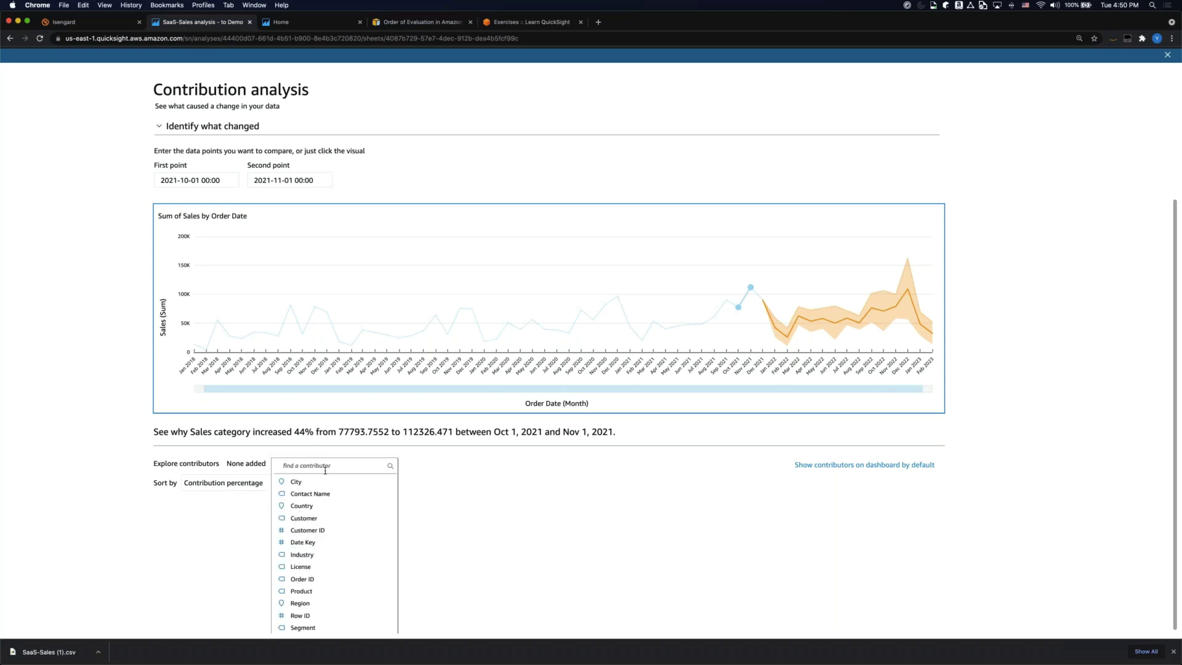
type("country")
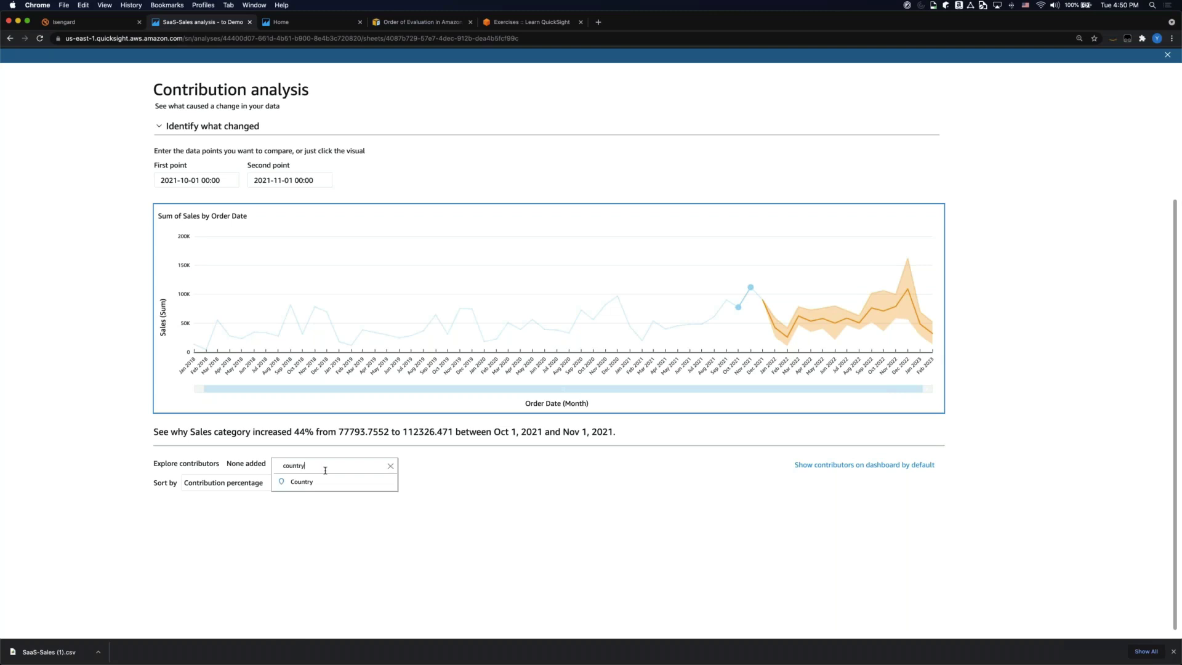
left_click(314, 483)
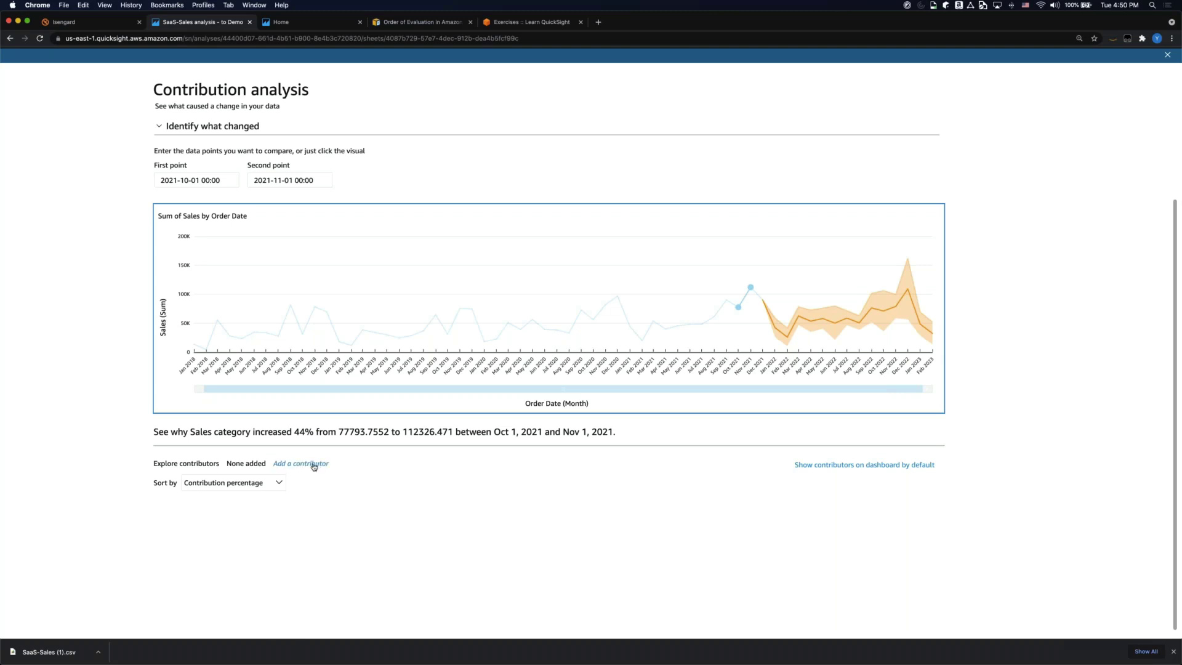
left_click(314, 468)
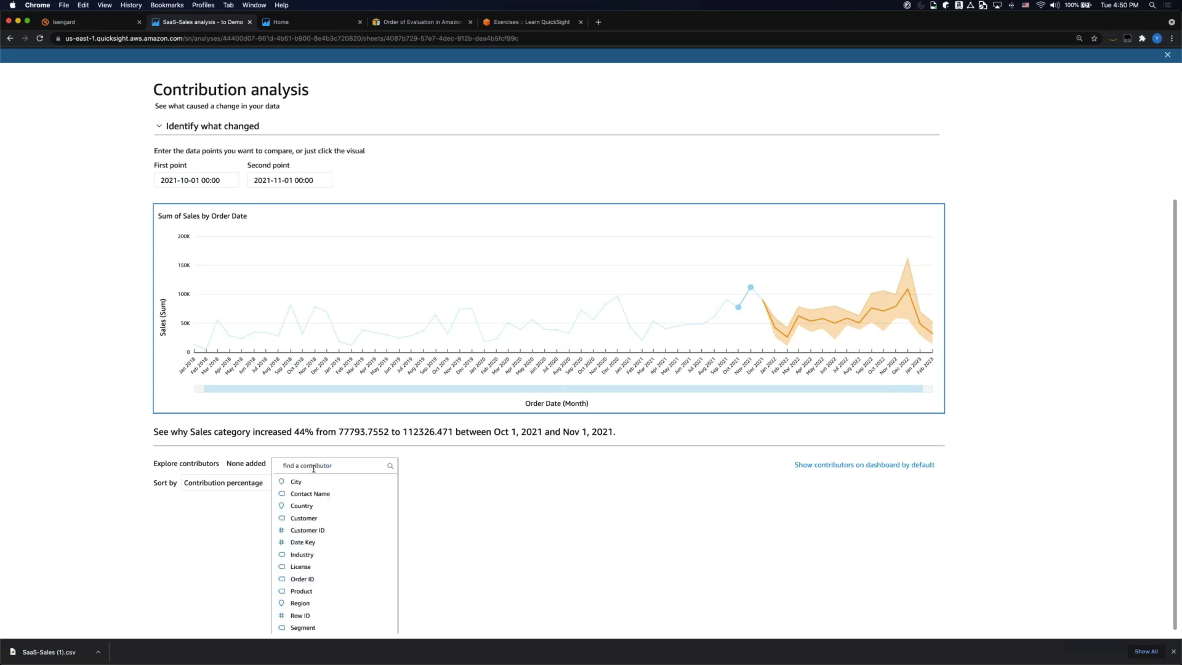
left_click(313, 479)
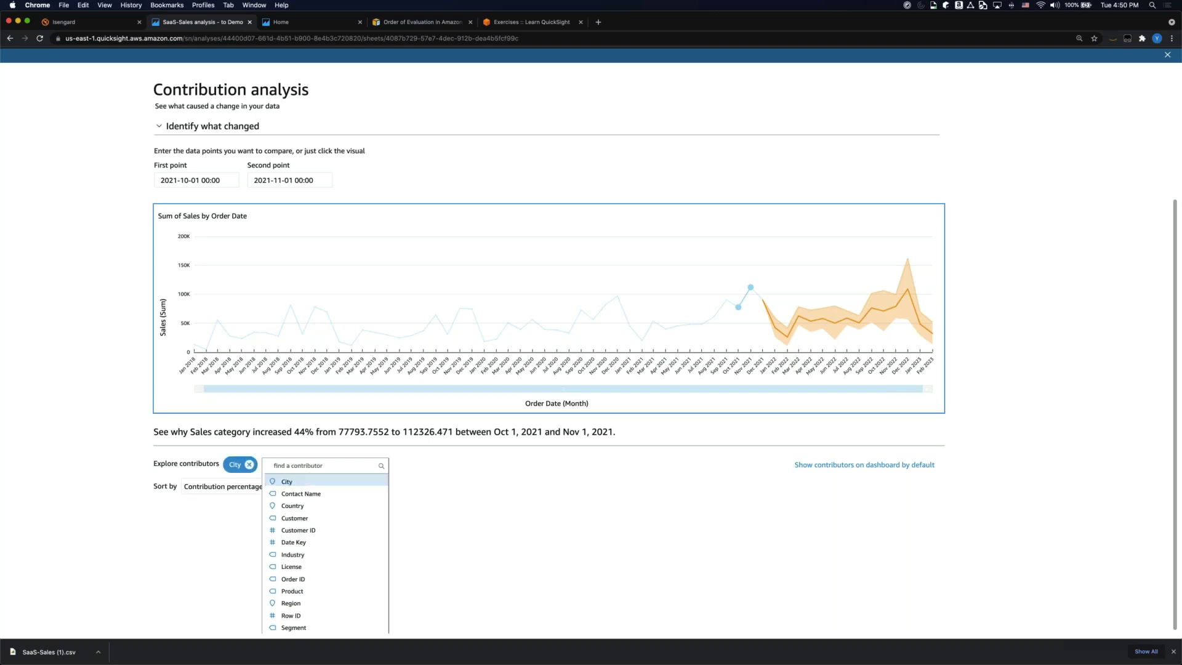
left_click(249, 465)
- Add Country, Customer and Product as contributors to explore in the contribution analysis
left_click(301, 463)
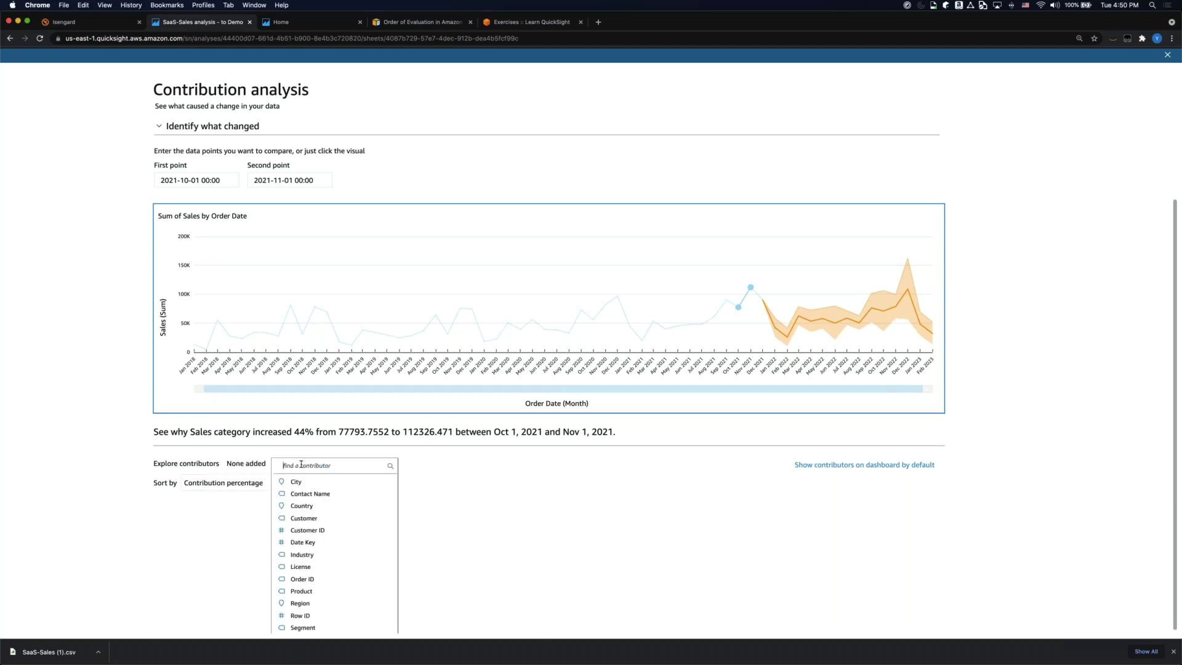
type("country")
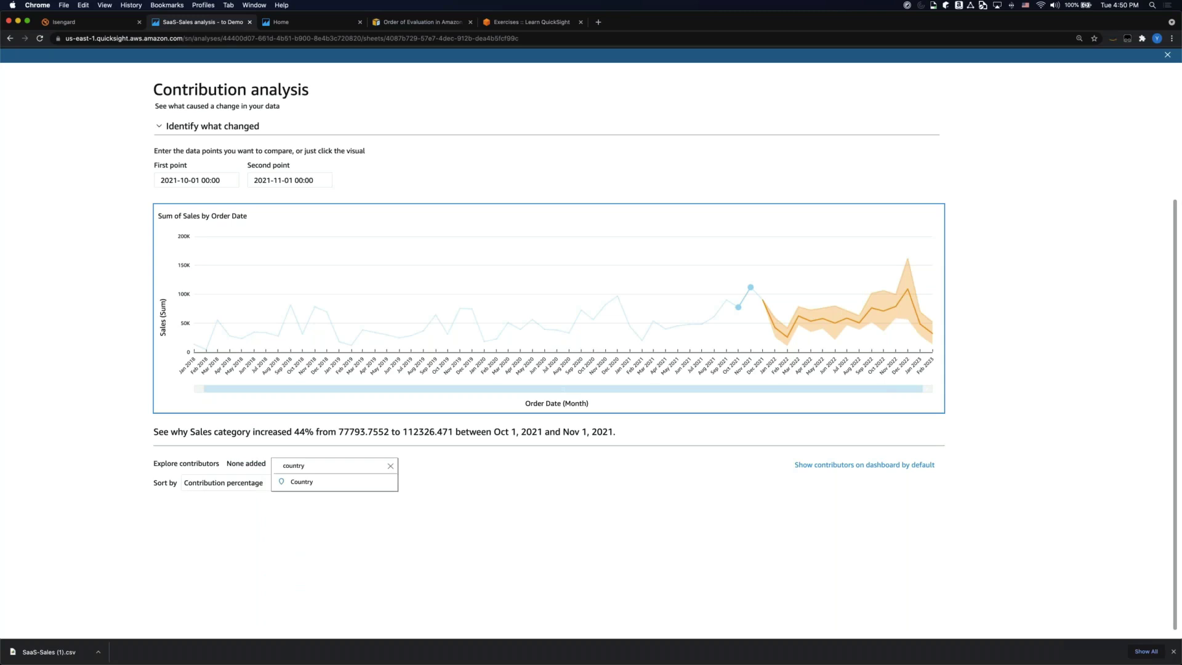
left_click(301, 481)
double_click(322, 463)
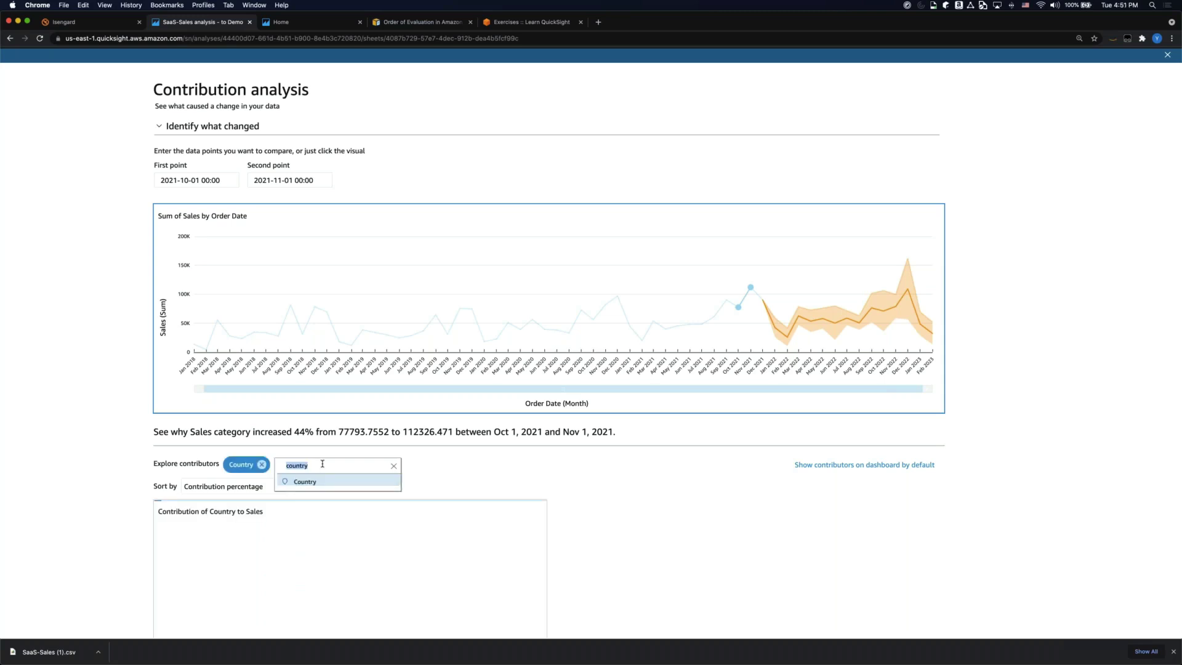
type("customer")
left_click(323, 481)
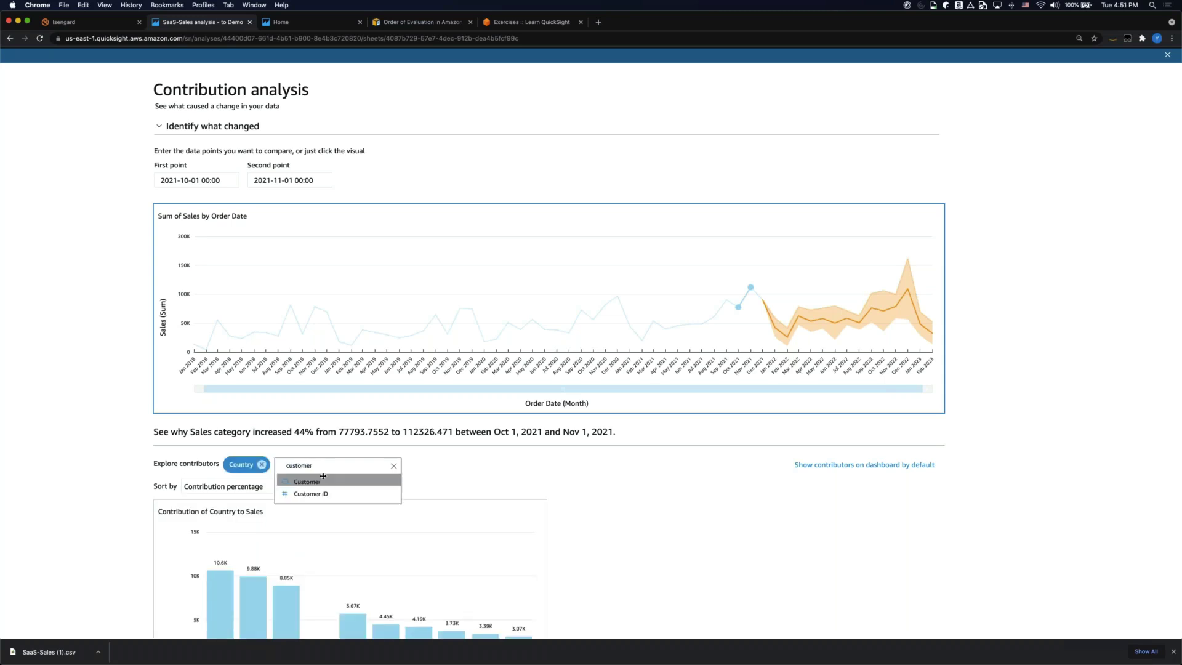
double_click(365, 465)
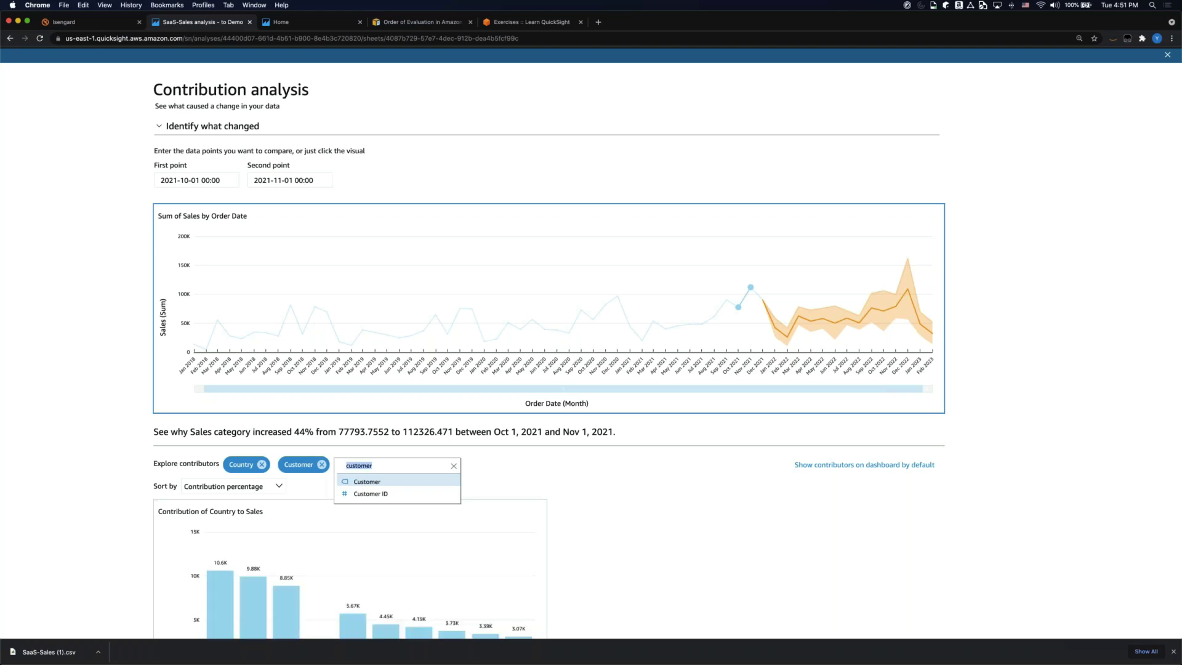
type("produc")
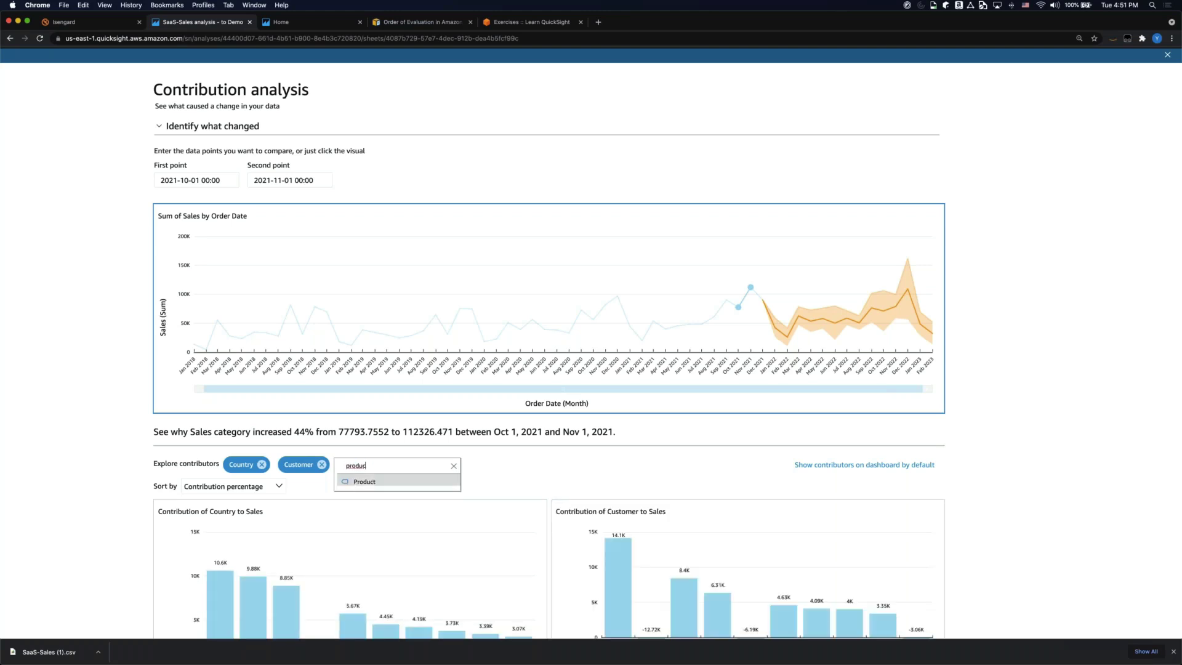
left_click(337, 479)
left_click(560, 471)
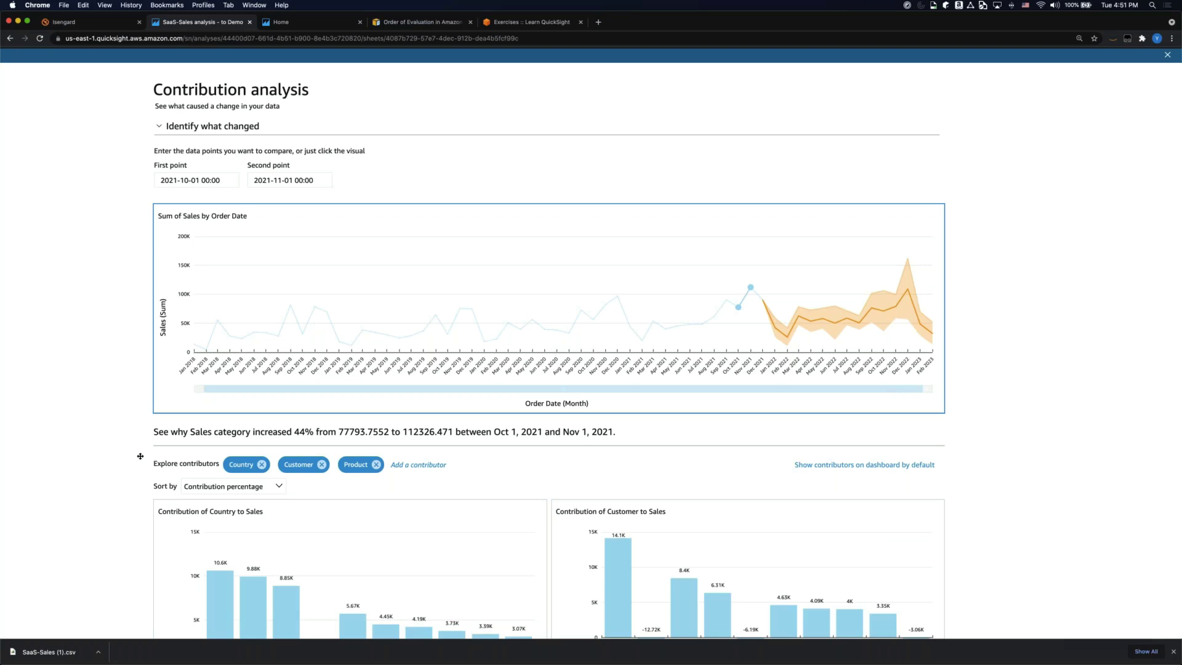
- Examine the Country, Customer and Product contribution charts and focus them on the Philippines
scroll(138, 456, "down", 1)
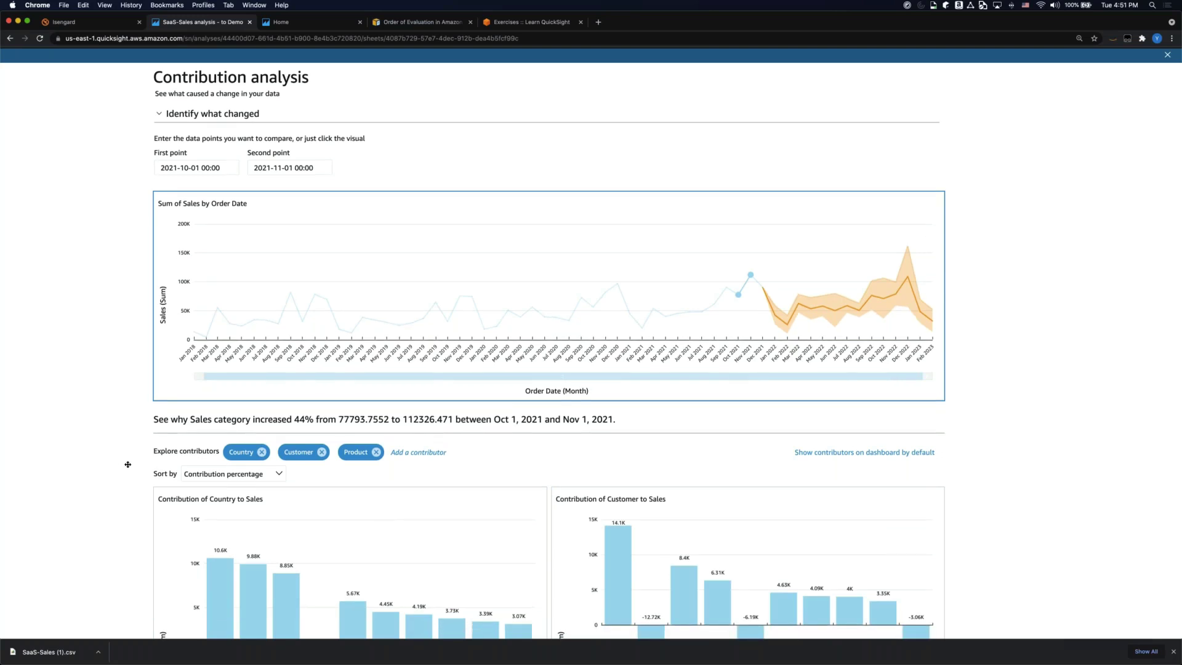
scroll(986, 489, "down", 7)
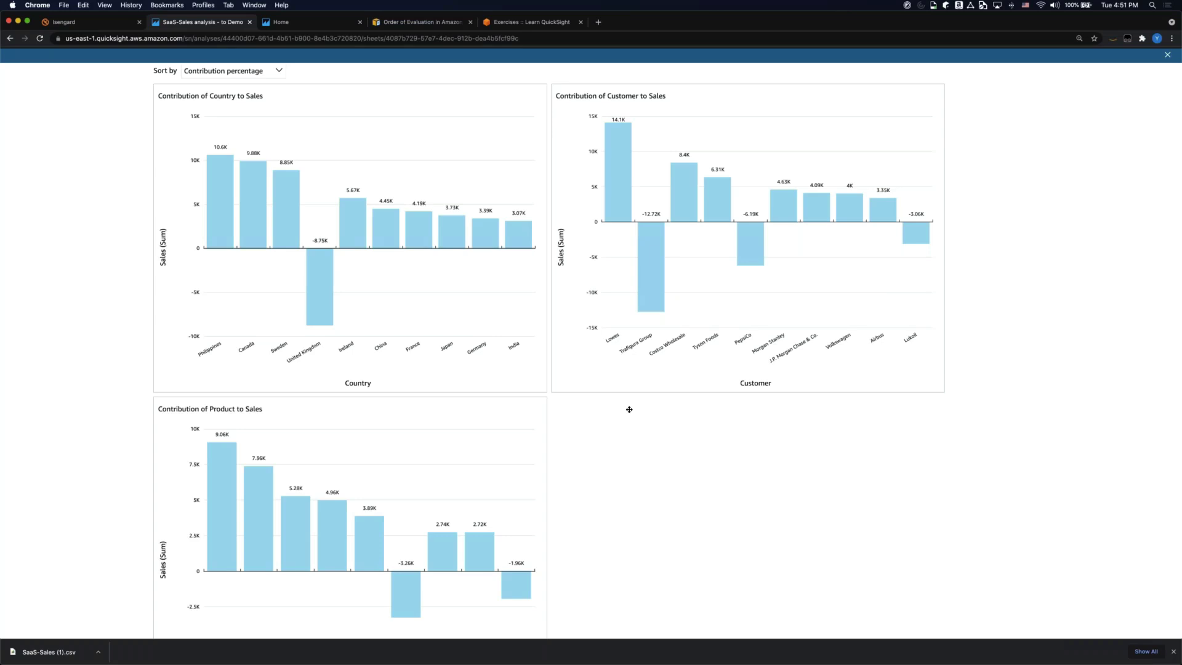
mouse_move(223, 233)
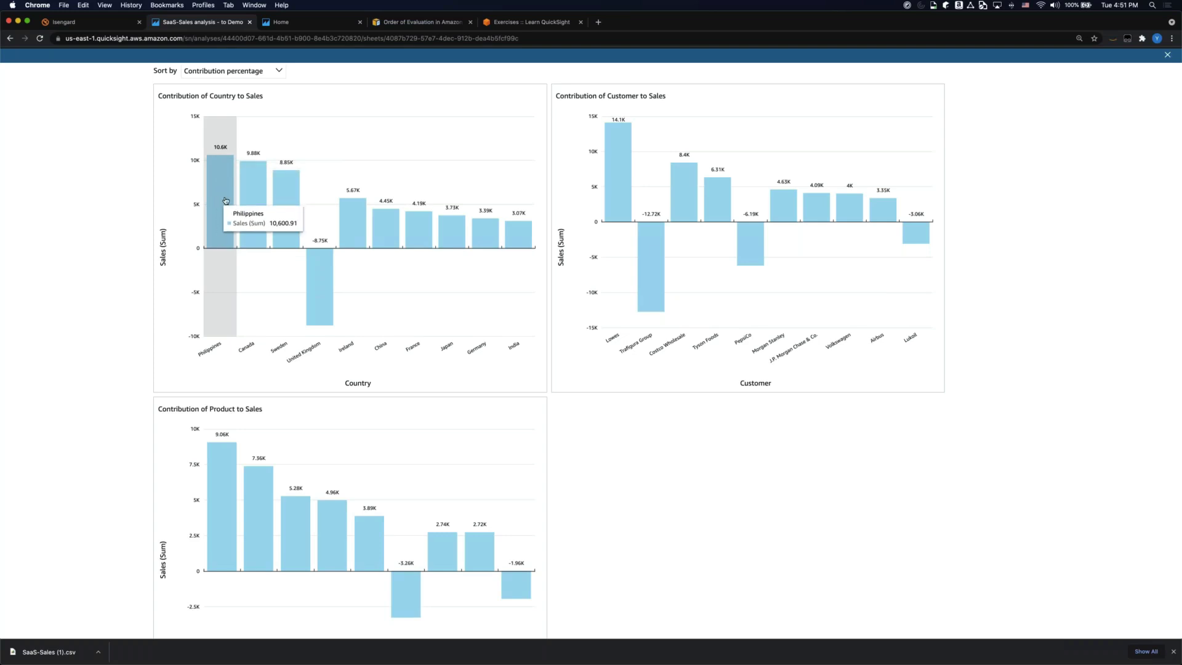
left_click(218, 201)
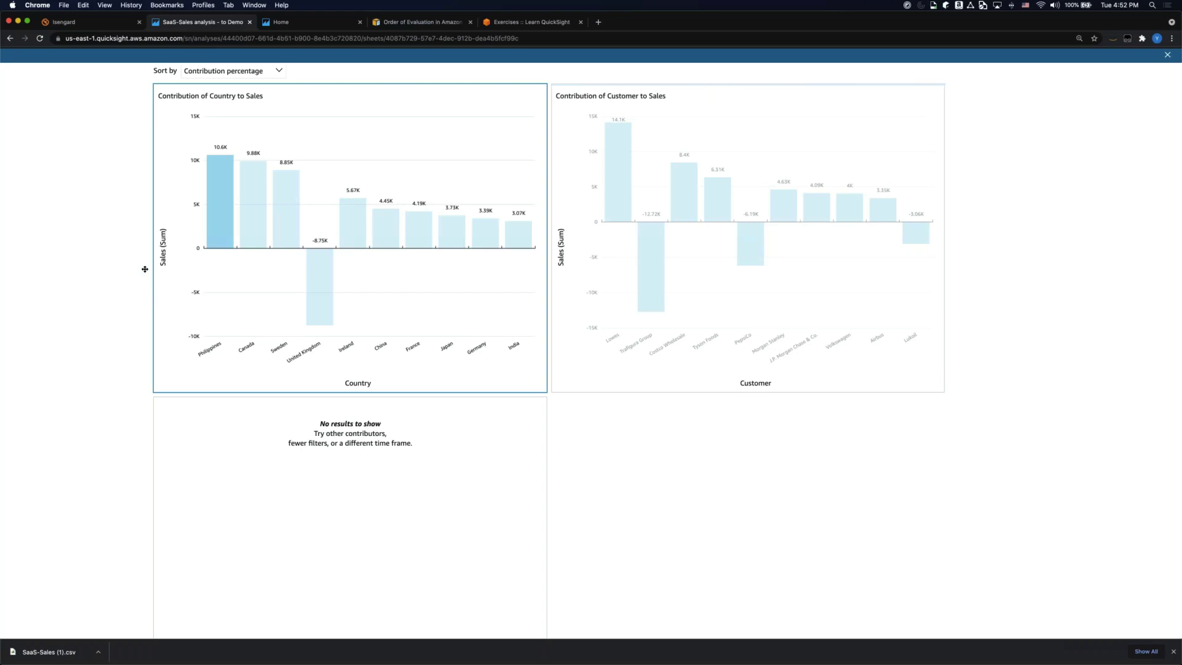
scroll(144, 268, "up", 5)
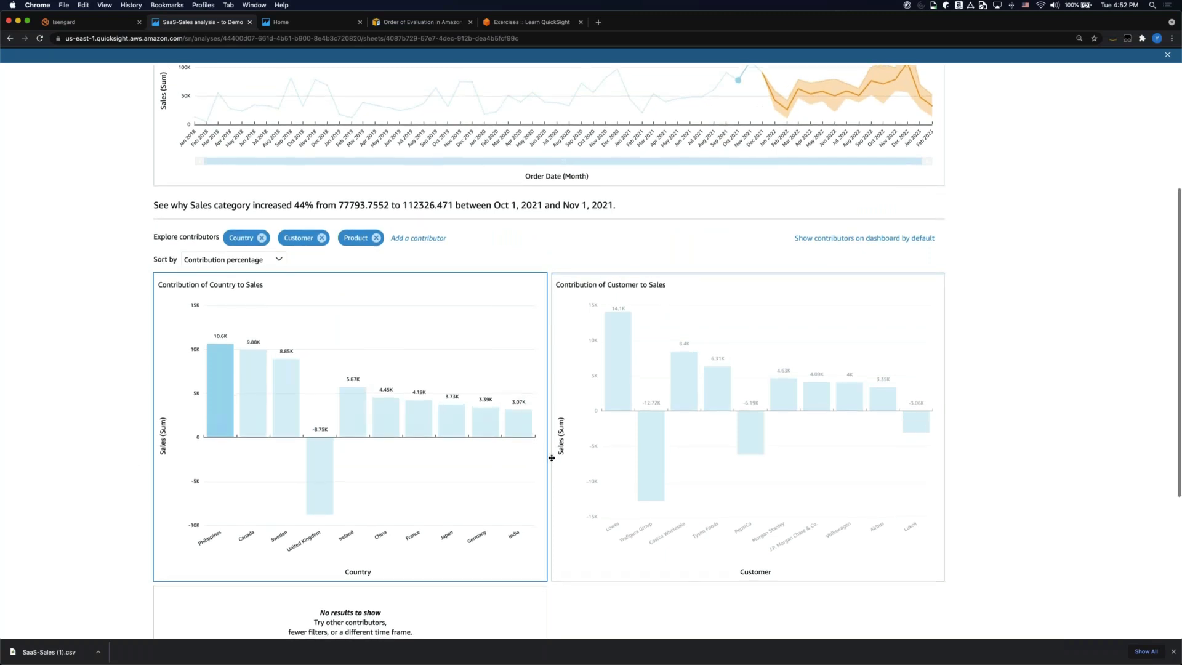
scroll(551, 457, "down", 1)
scroll(557, 446, "down", 2)
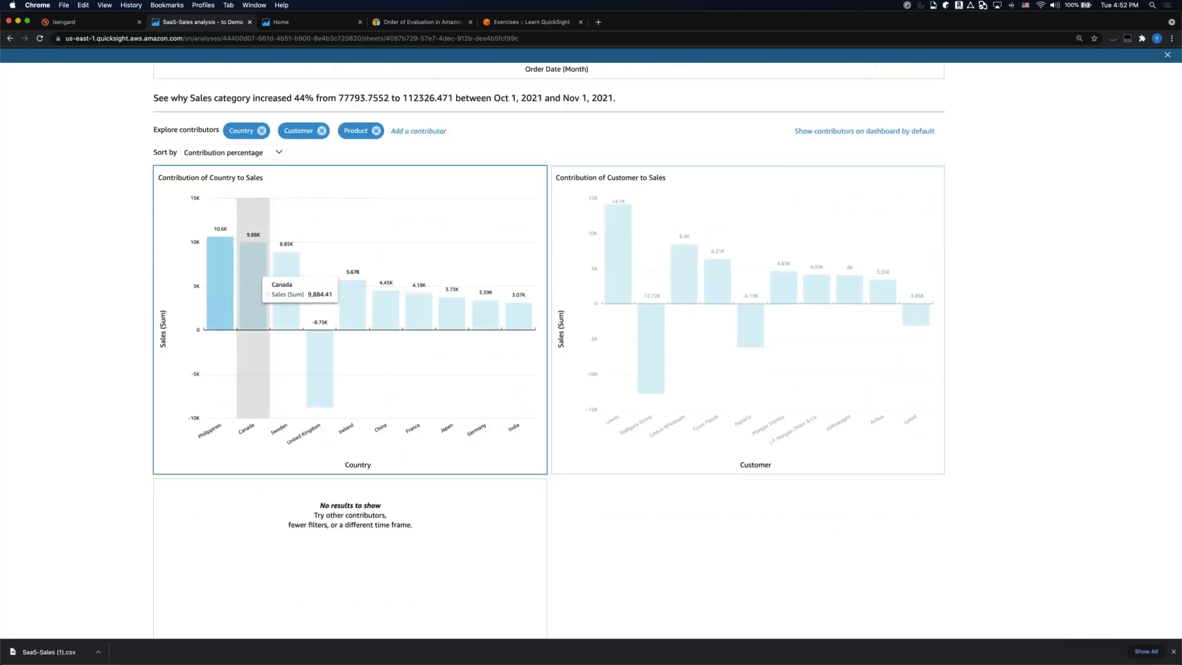
- Focus the contribution charts on Canada, look through the charts, and close the contribution analysis
left_click(253, 286)
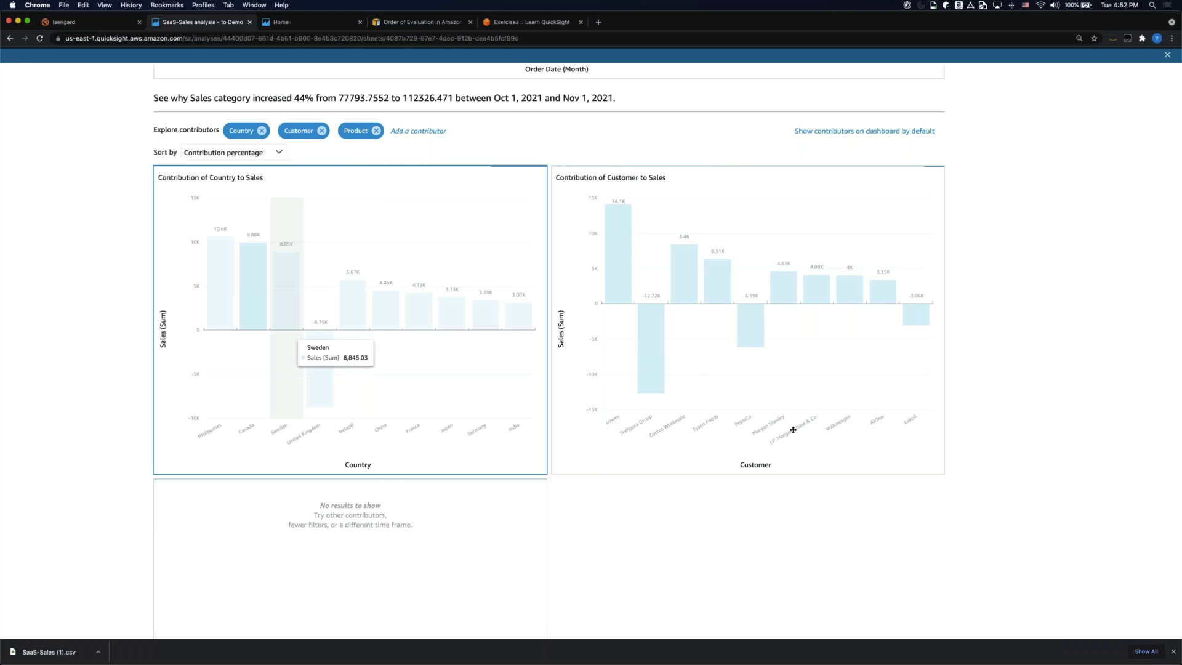
scroll(800, 412, "down", 3)
scroll(807, 403, "up", 7)
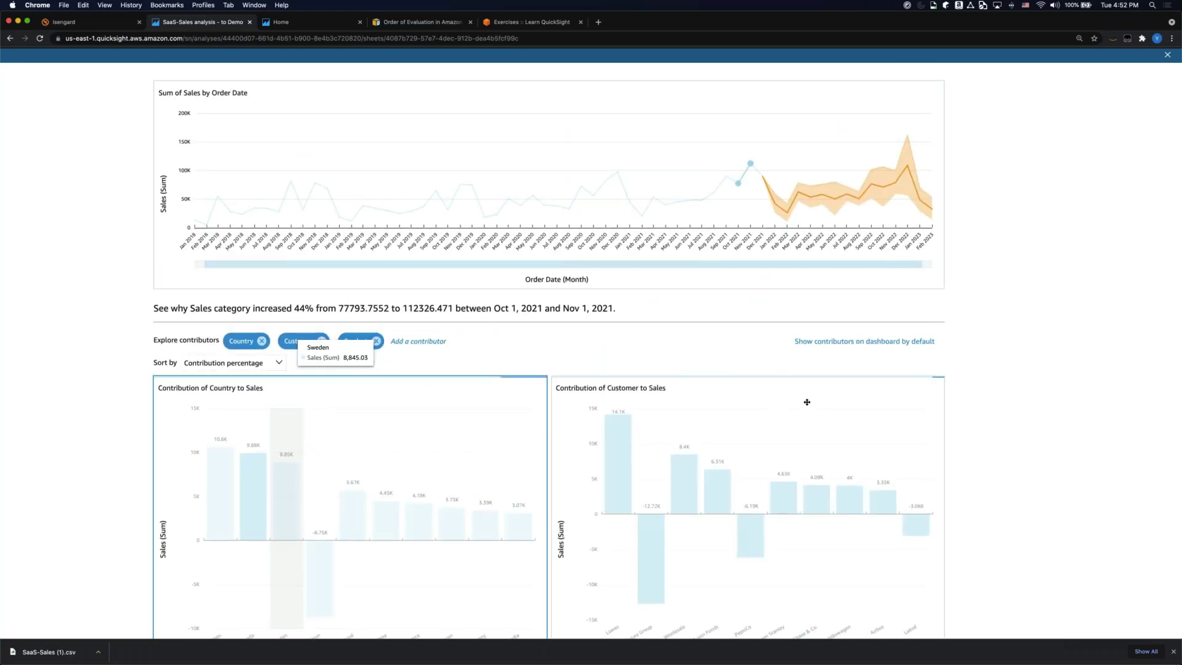
scroll(807, 402, "down", 2)
scroll(807, 402, "down", 2)
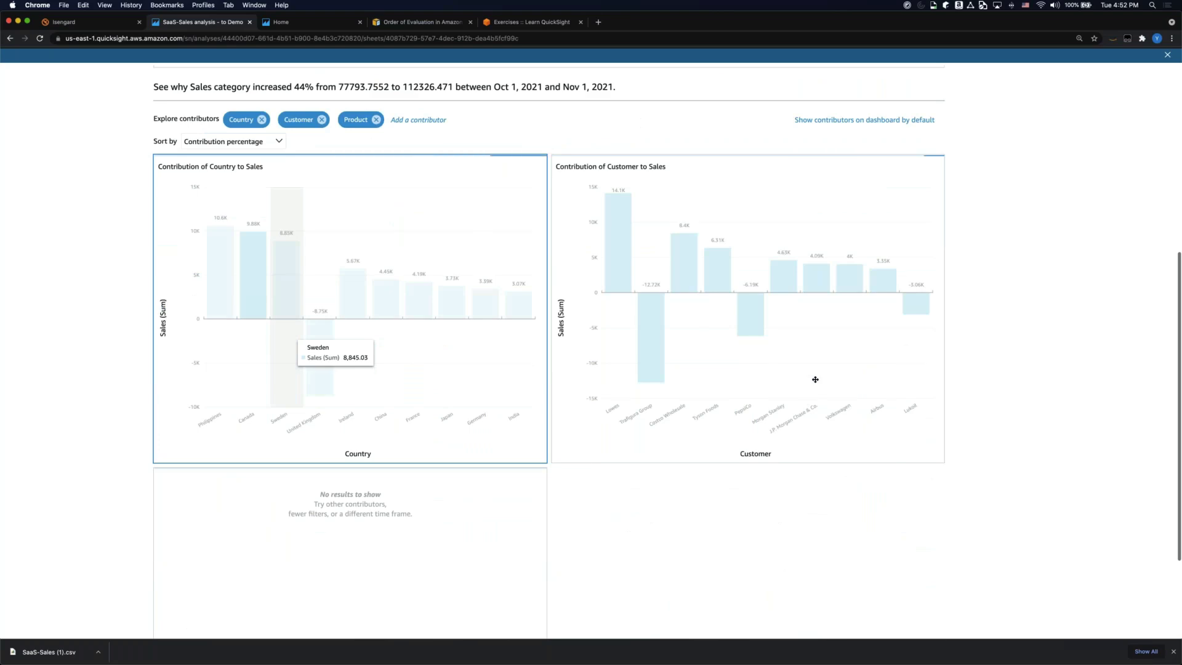
scroll(828, 340, "up", 6)
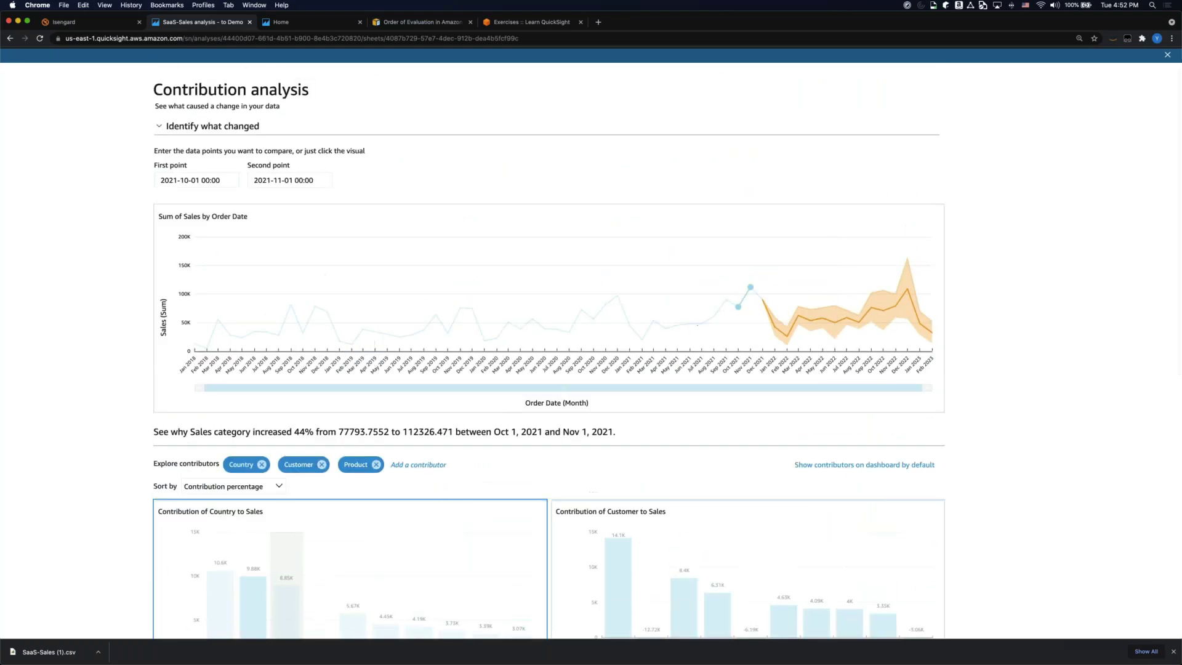
scroll(830, 342, "down", 2)
scroll(910, 289, "up", 2)
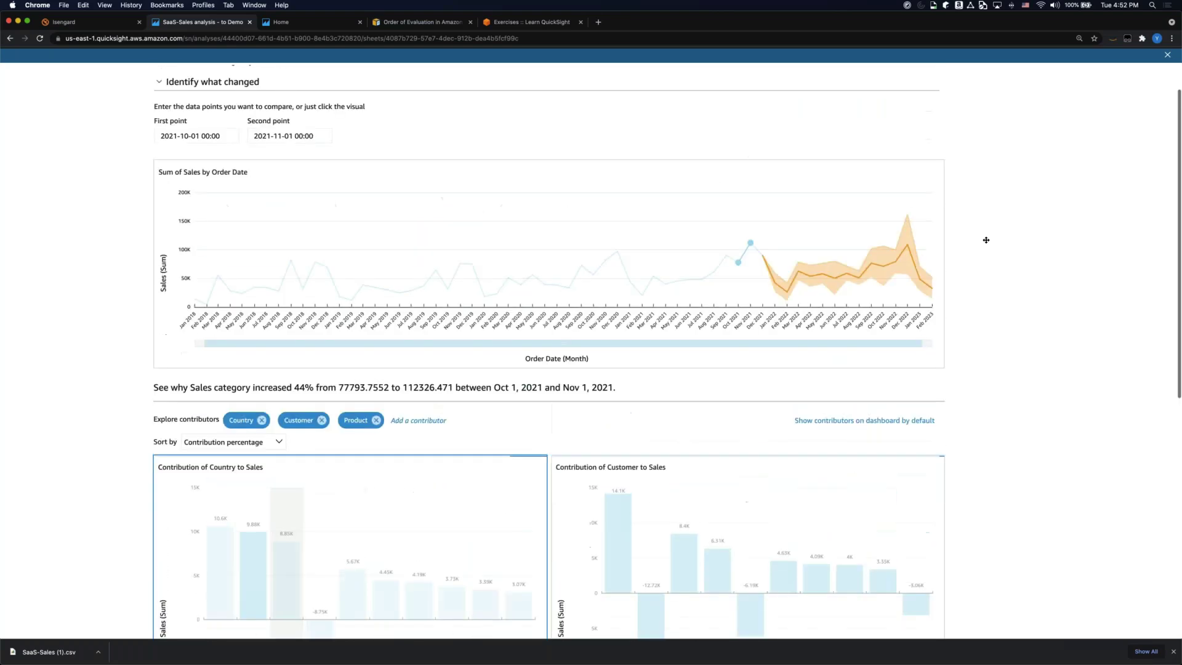
scroll(1099, 183, "up", 1)
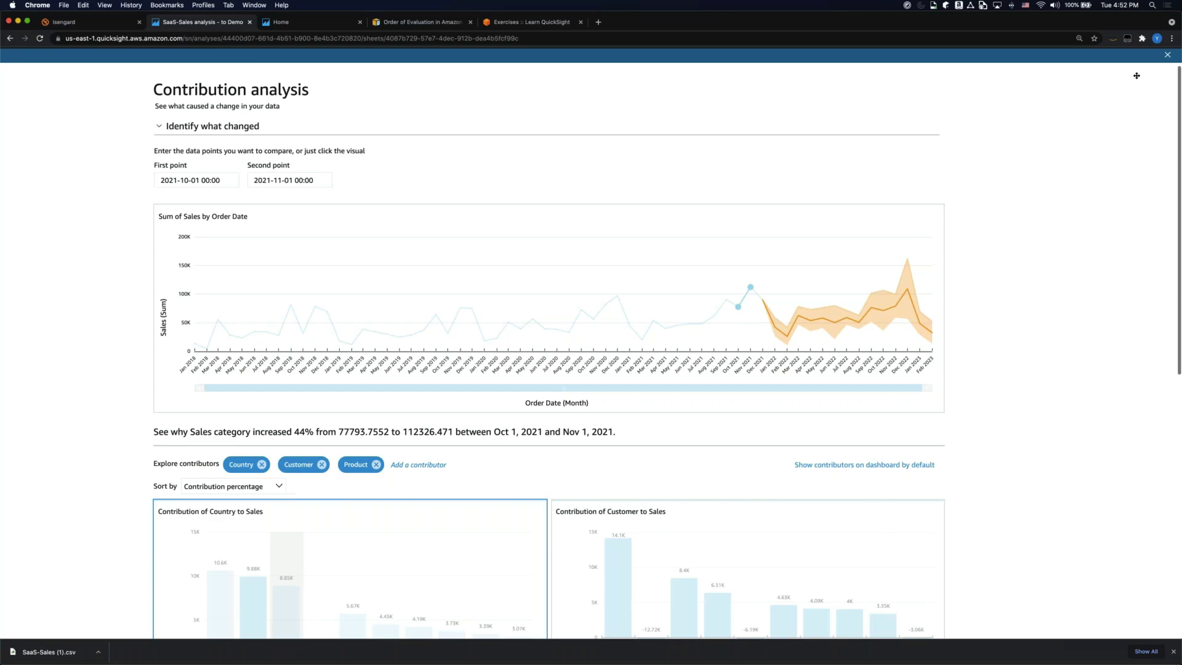
left_click(1166, 56)
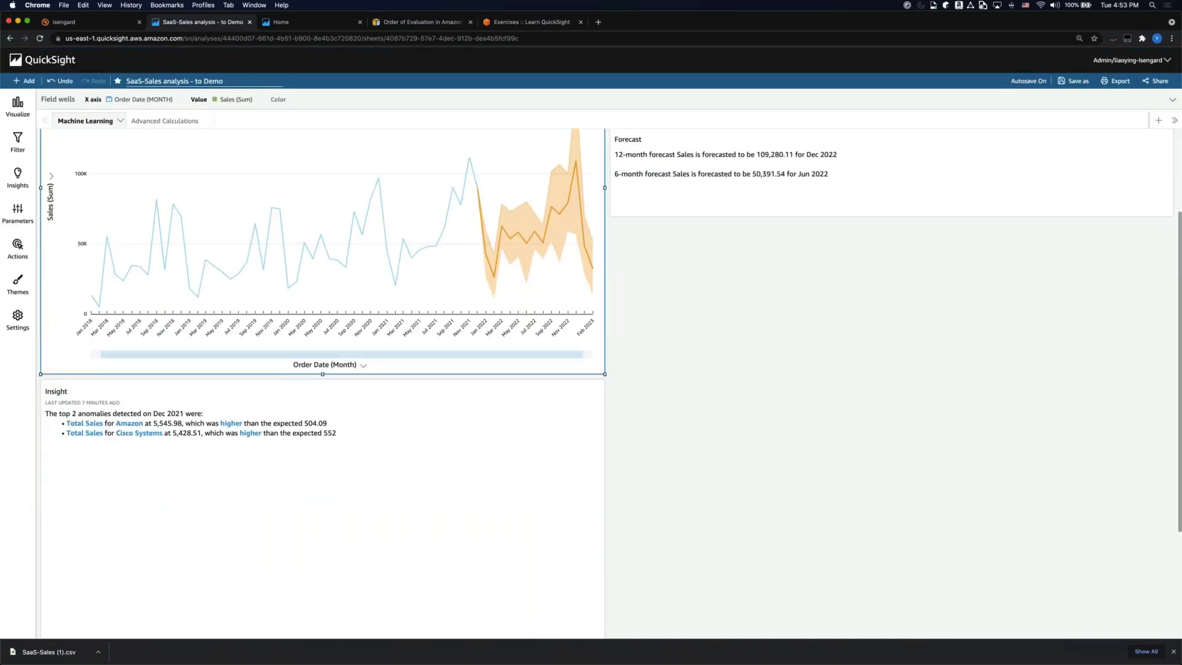
- Explore the insight's anomalies, checking the Amazon and Cisco Systems sales charts and the available filter and sort controls
scroll(615, 424, "down", 4)
left_click(572, 406)
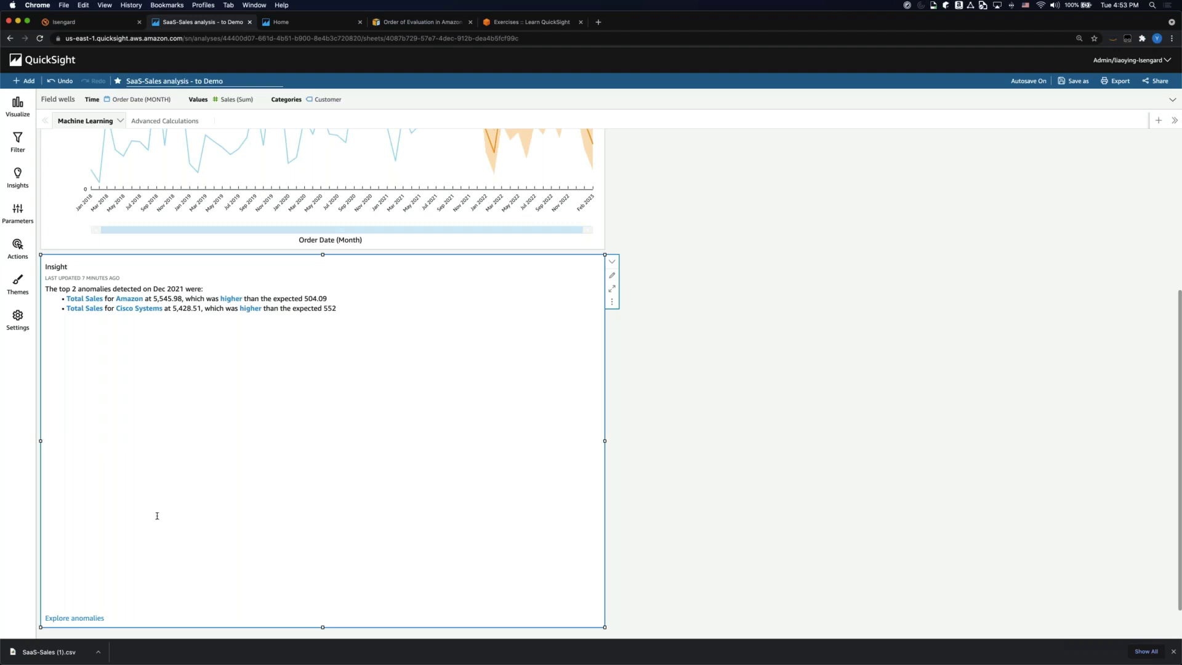
scroll(176, 377, "down", 1)
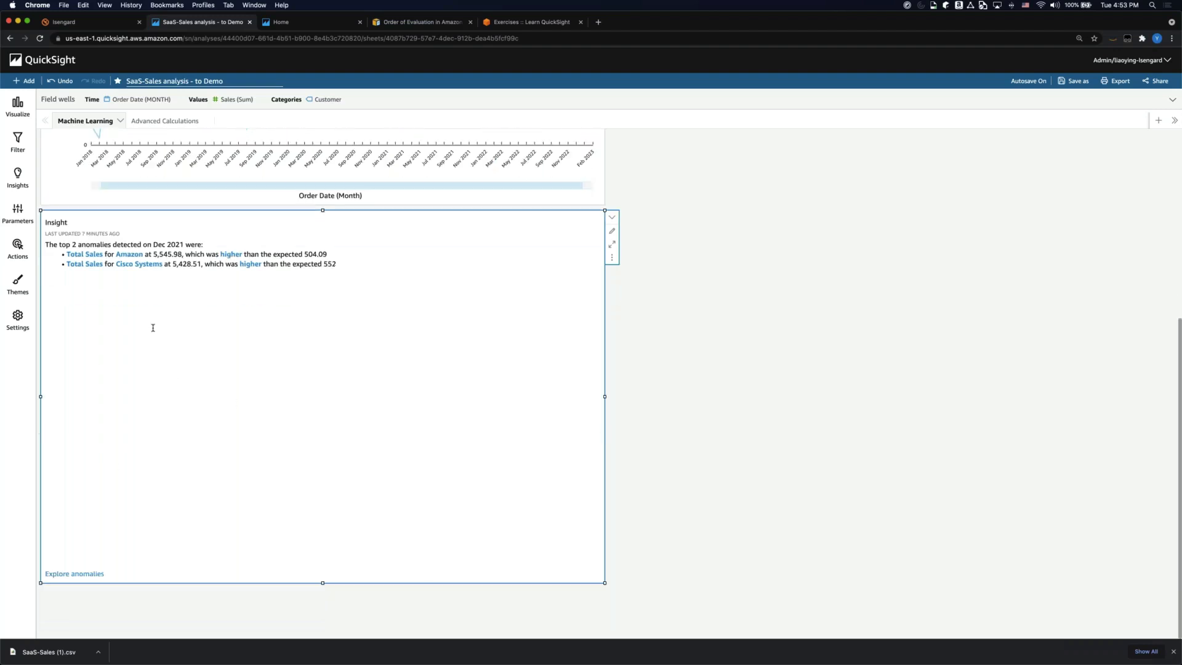
left_click(89, 574)
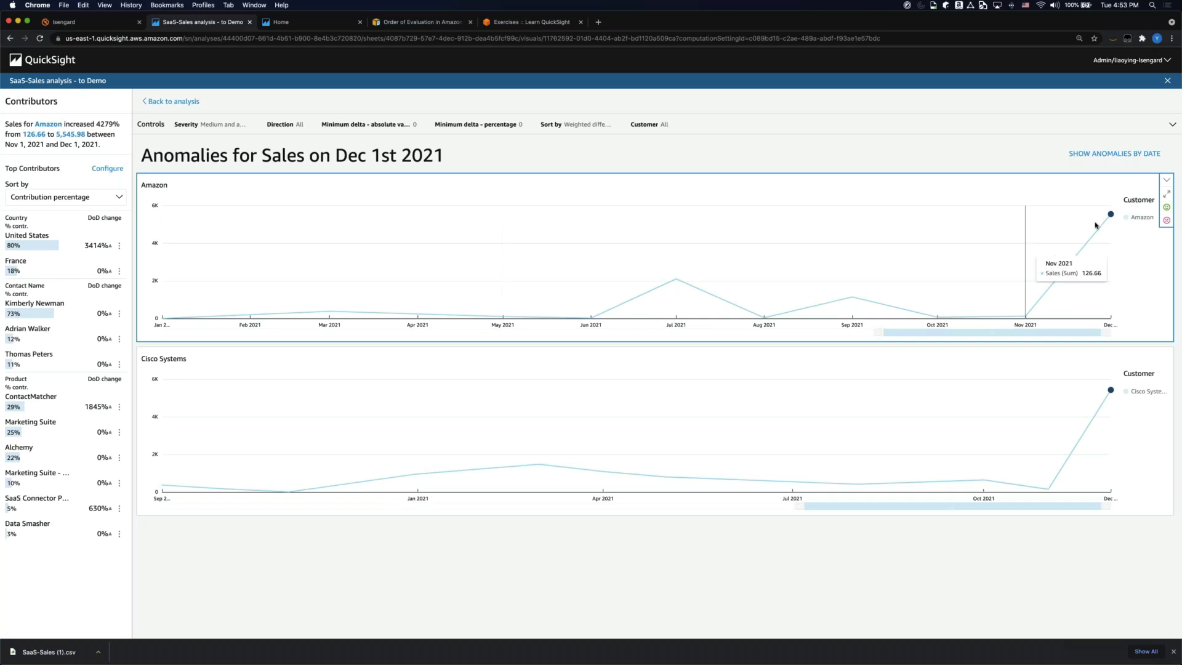
mouse_move(1104, 407)
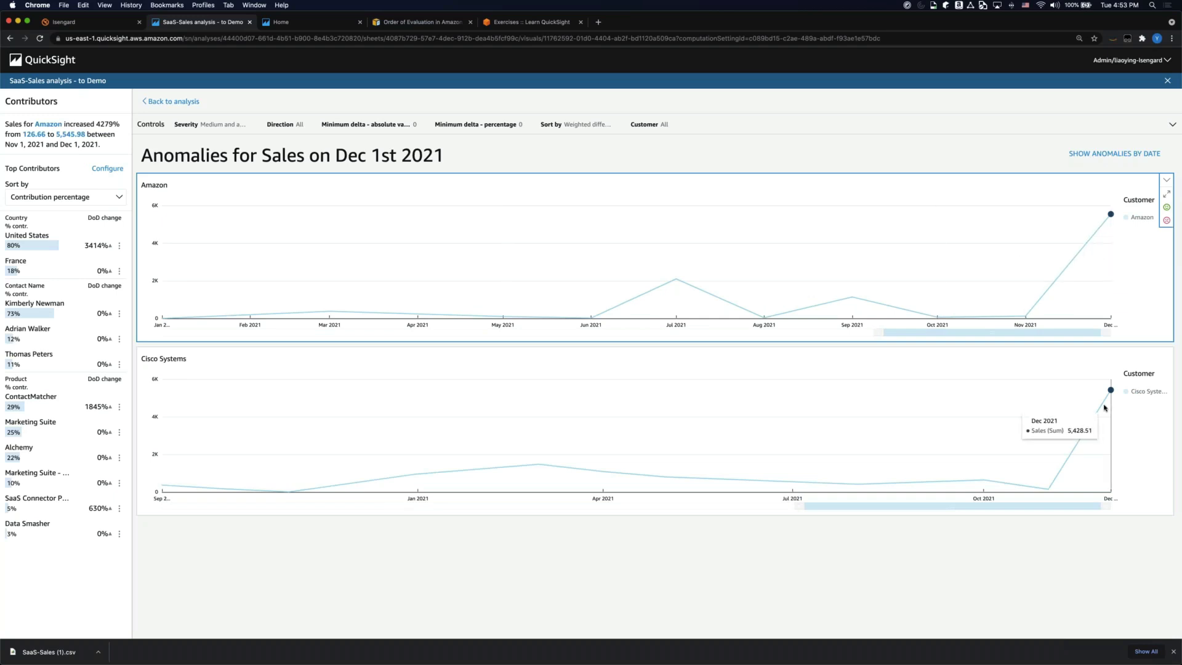
left_click(165, 131)
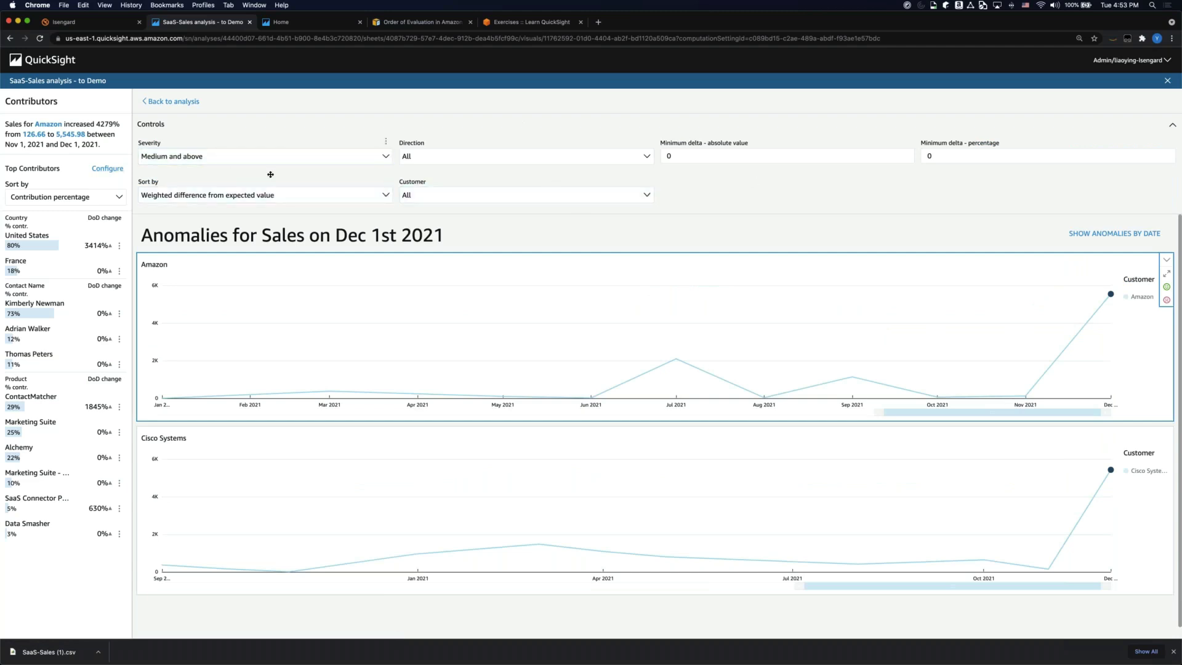
left_click(172, 132)
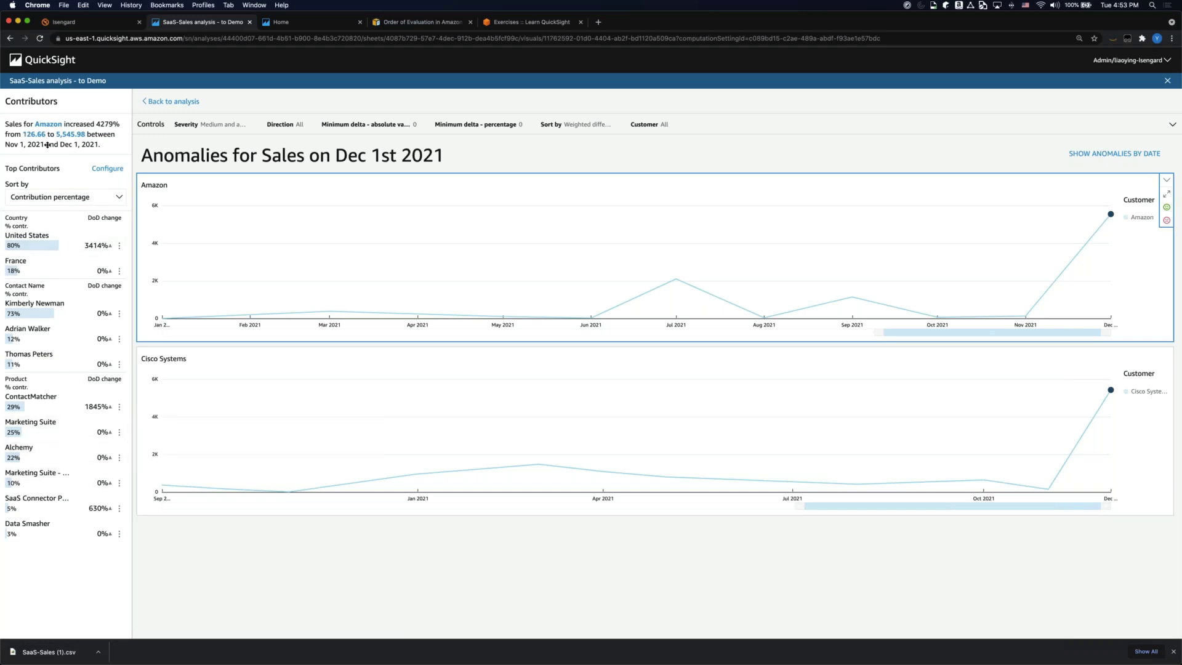
- Analyze Amazon's top contributors by Country, Contact Name and Product from 2021-11-01 to 2021-12-01, and examine the United States and leading contact contributions
left_click(107, 168)
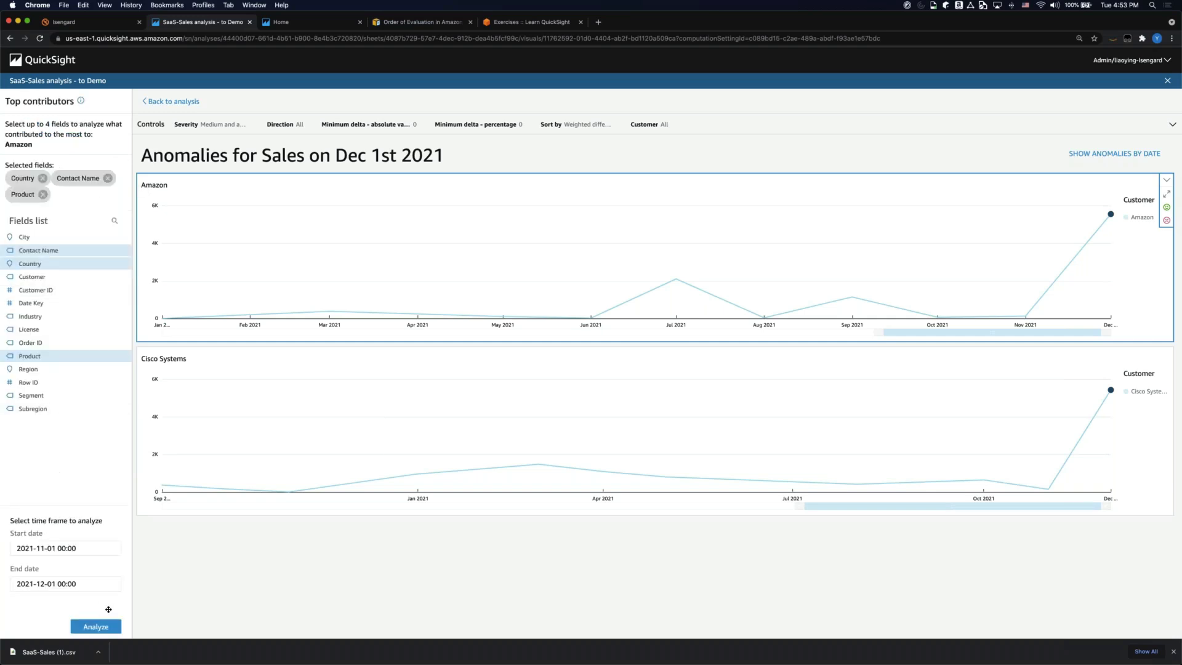
left_click(93, 627)
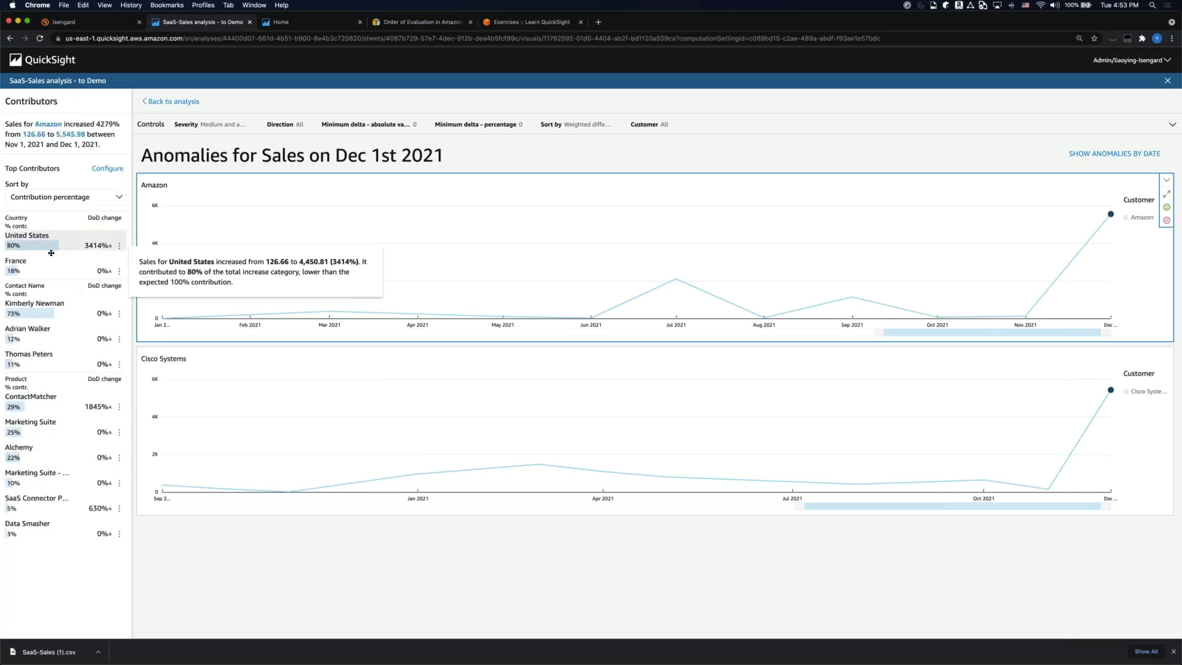
mouse_move(49, 245)
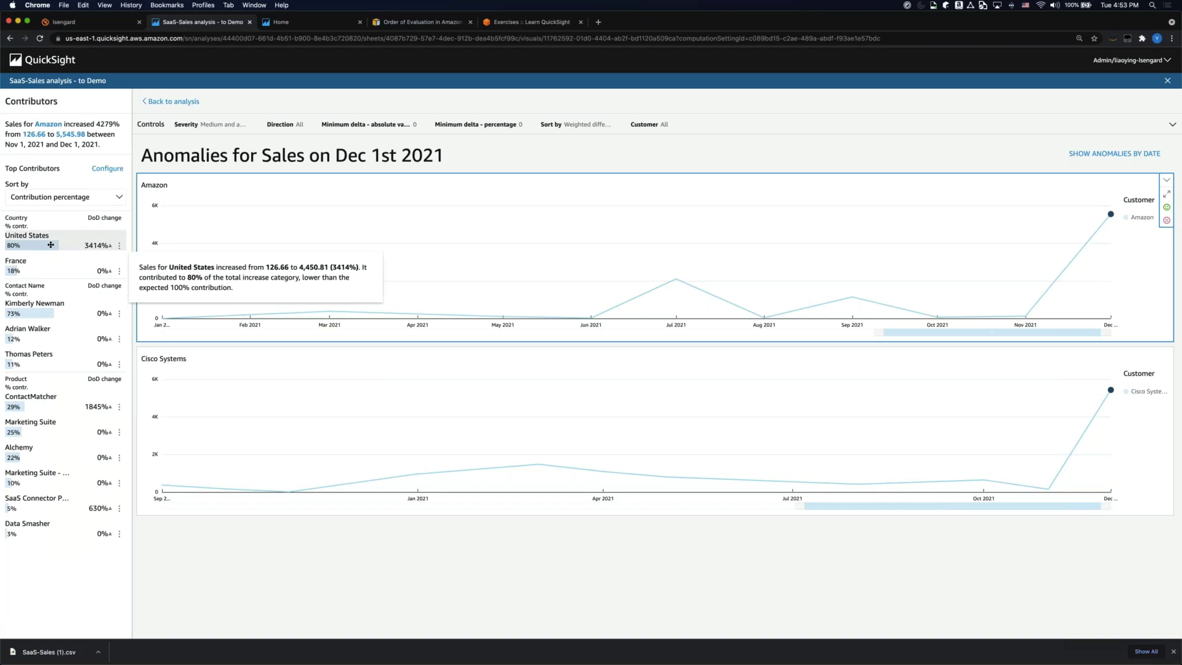
mouse_move(244, 454)
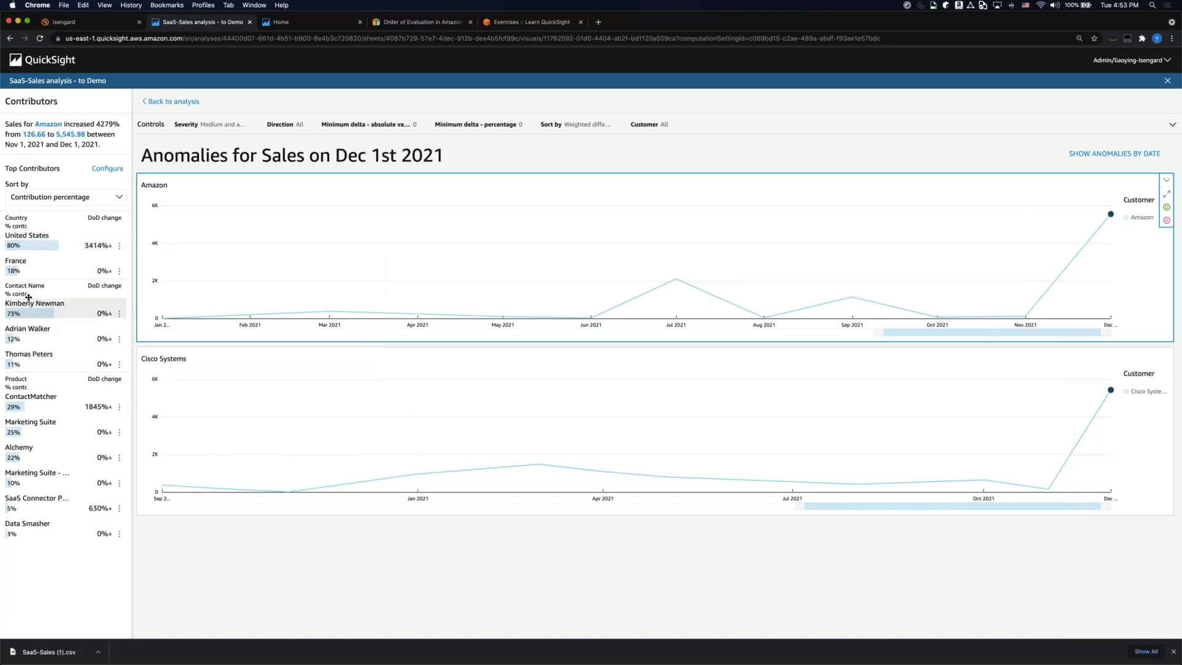
mouse_move(29, 311)
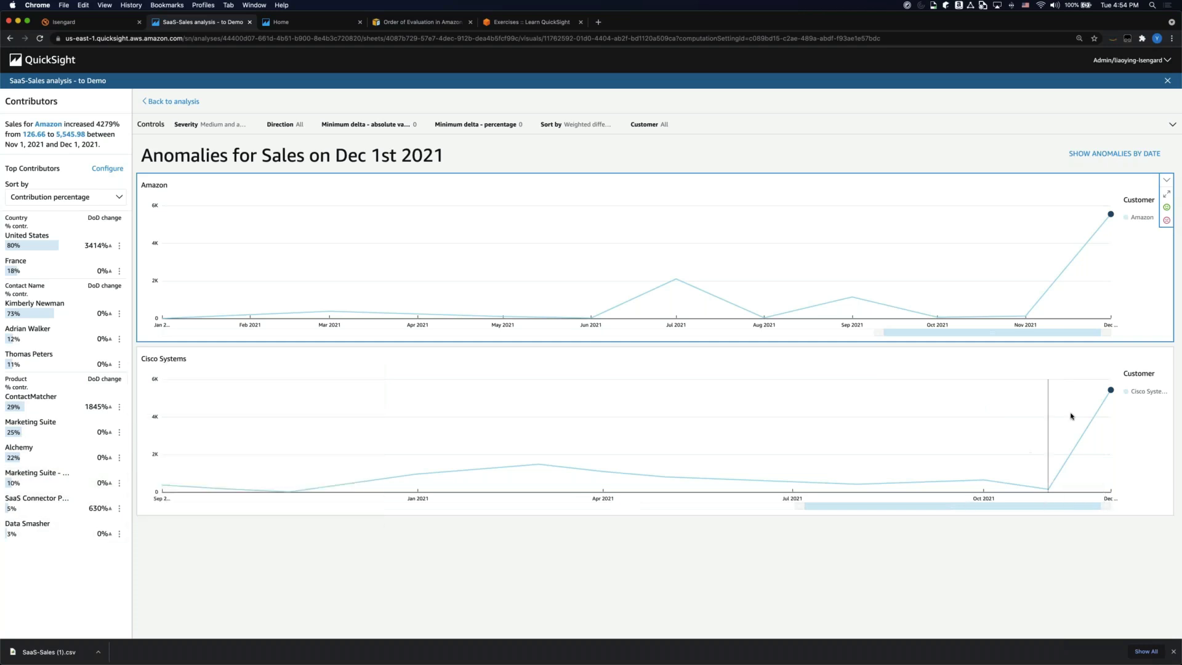
- Compare the top contributors behind the Dec 2021 sales anomalies of Cisco Systems and Amazon, ending on Cisco Systems
left_click(1111, 390)
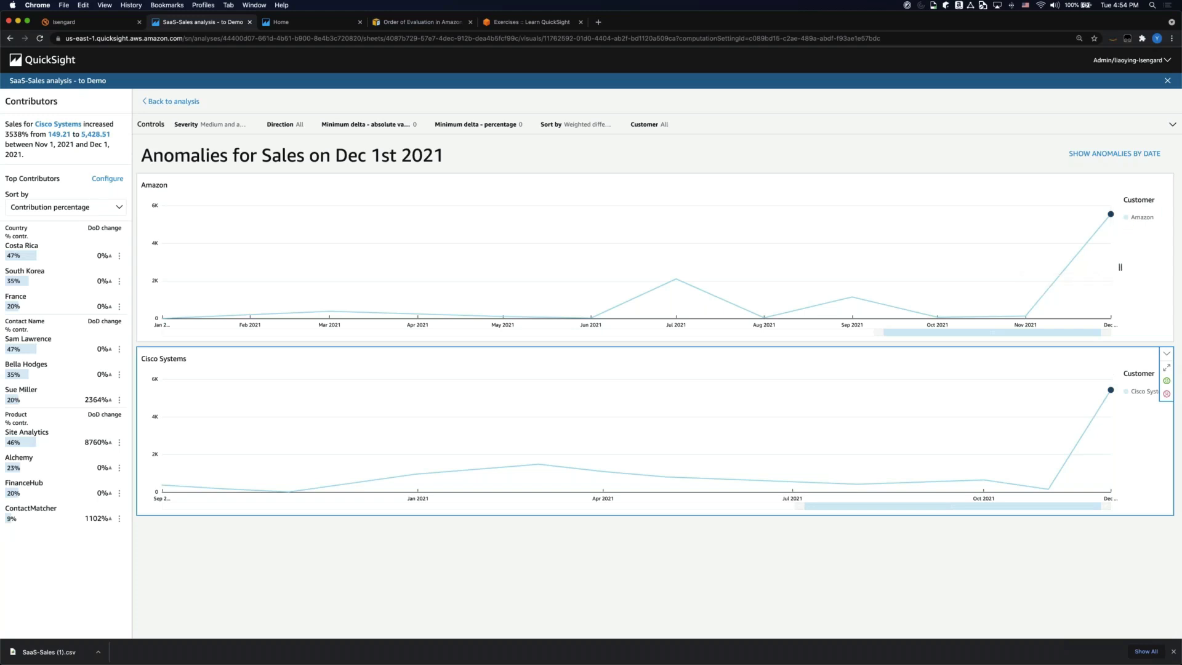
left_click(1110, 214)
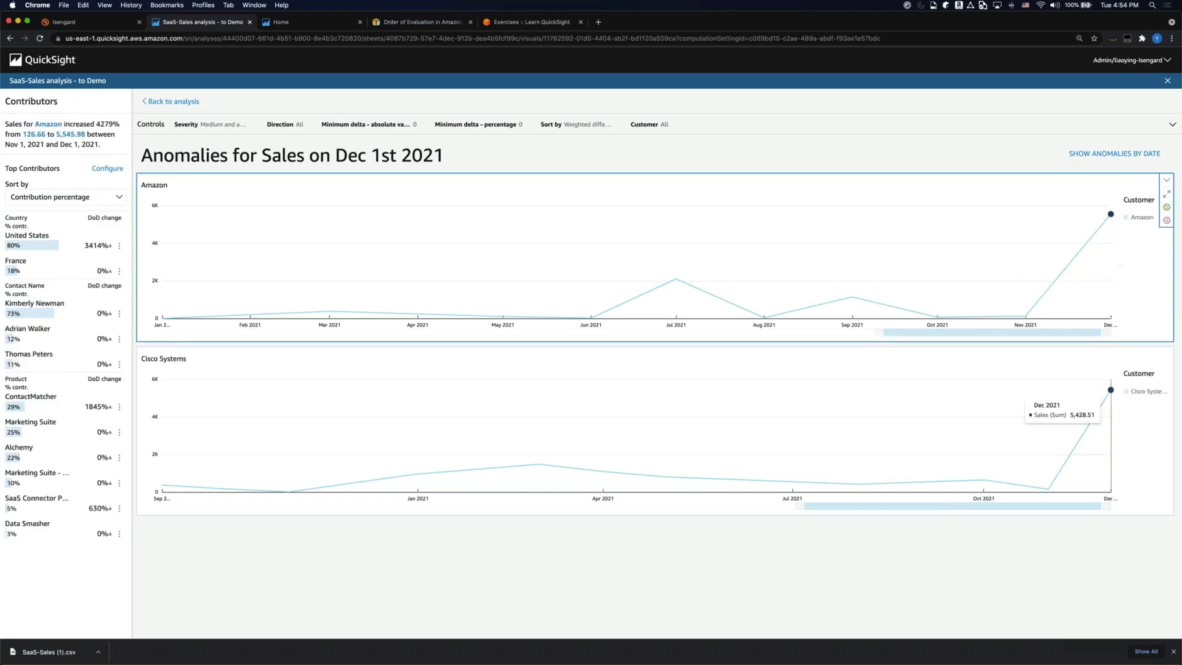
left_click(1110, 389)
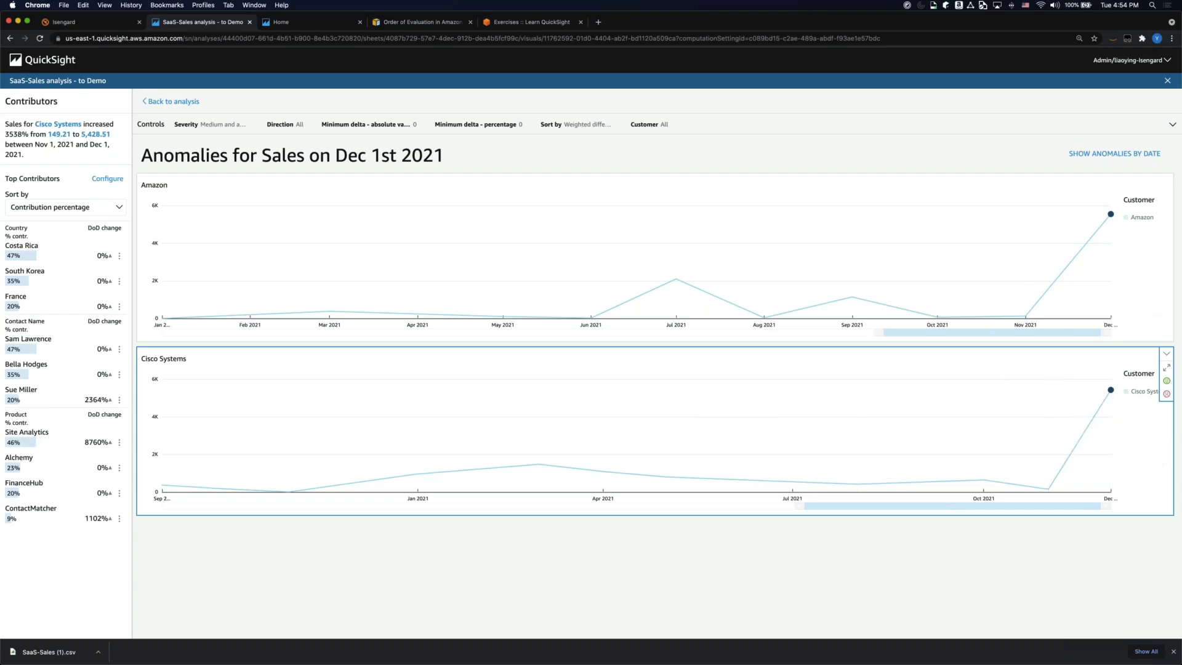
key("F11")
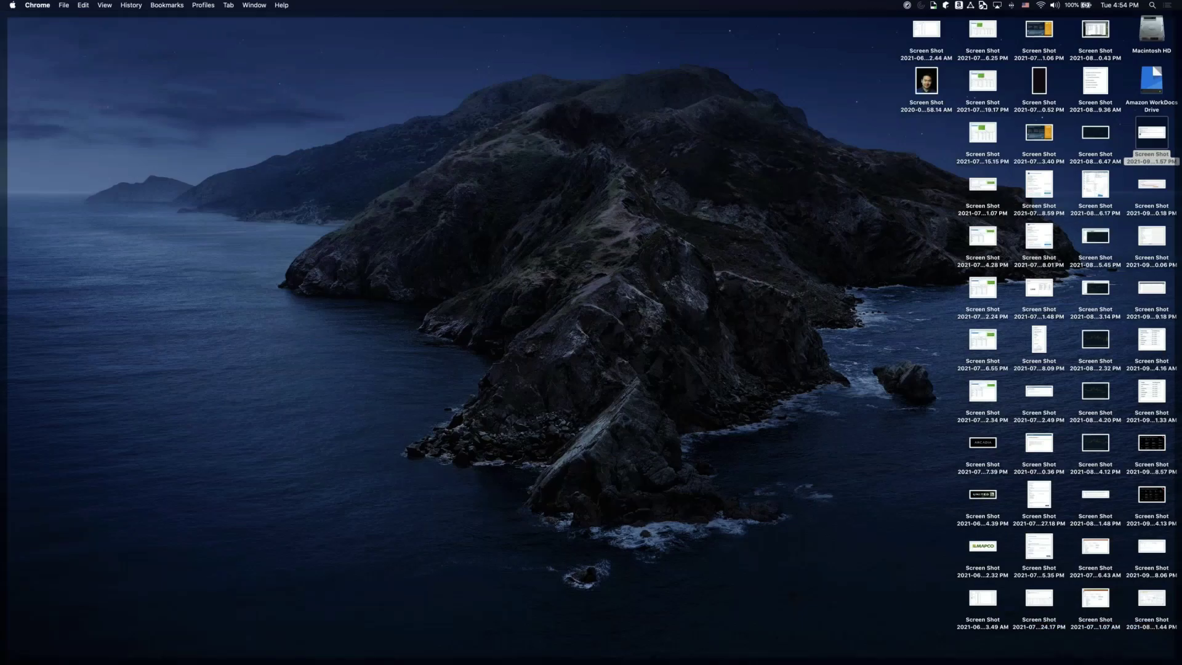
key("ctrl+Up")
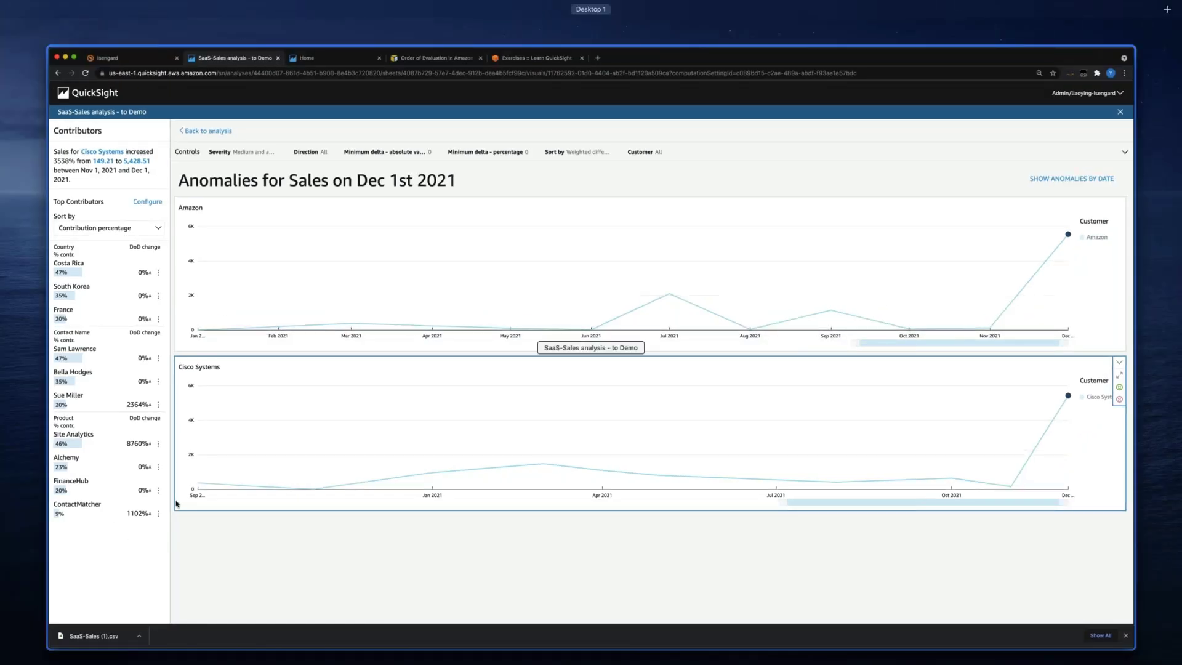
left_click(193, 522)
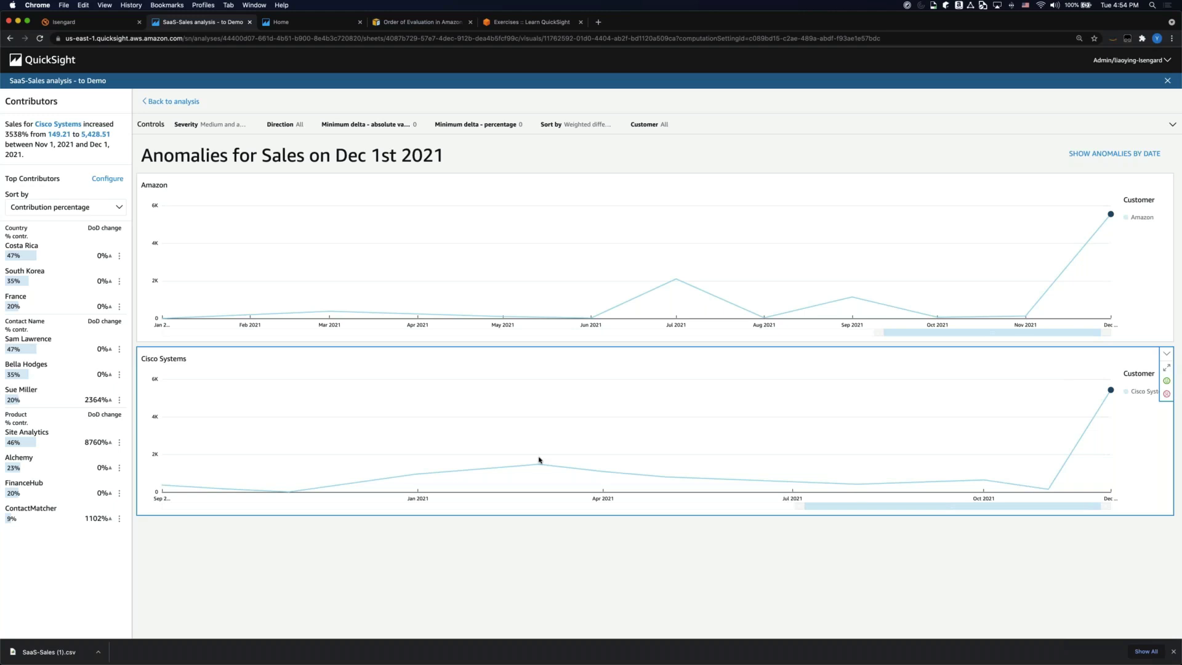
- Deselect the Cisco Systems anomaly to hide its contributors and return to the analysis
left_click(614, 565)
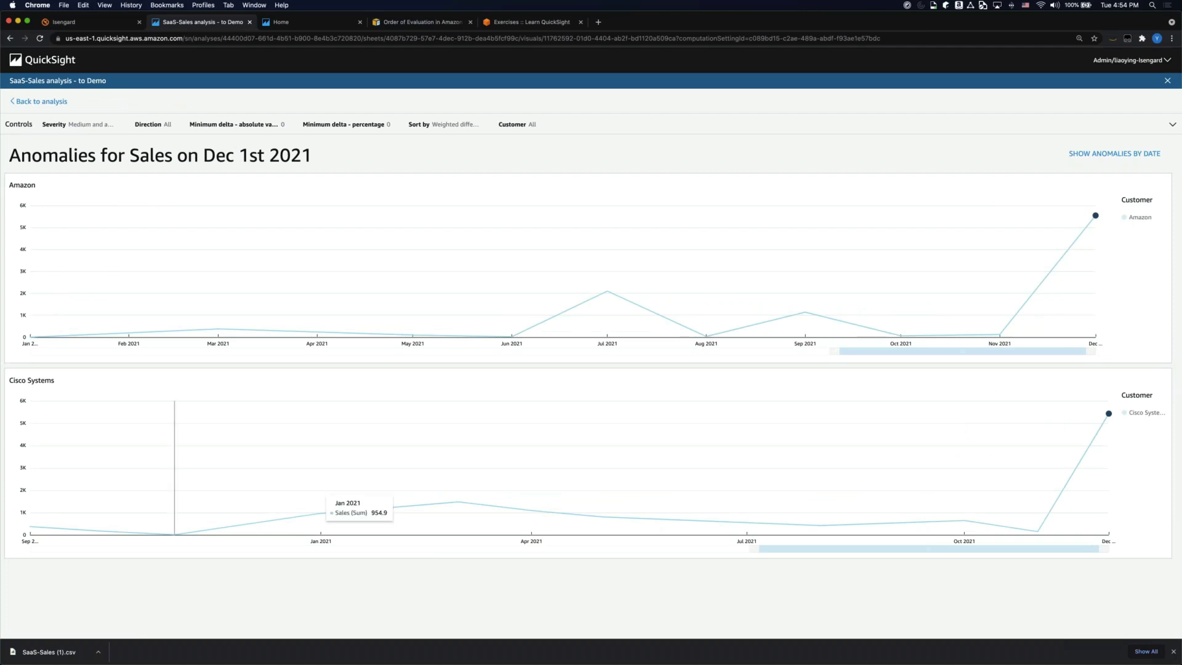
left_click(43, 102)
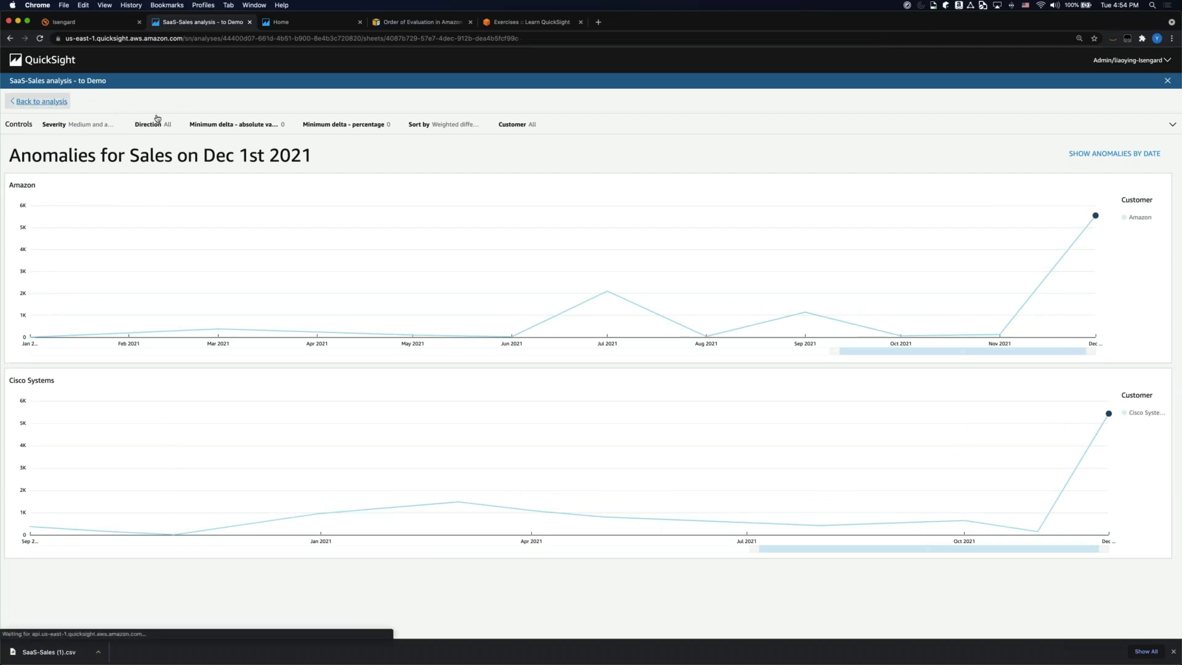